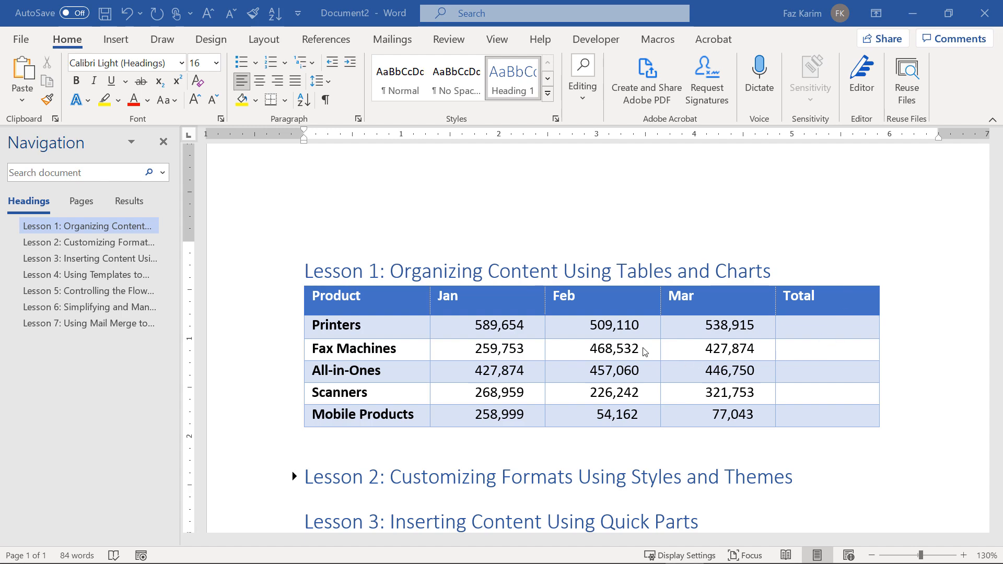
Place the cursor in the Printers row's Total cell and bring up the table Layout tools.
left_click(791, 326)
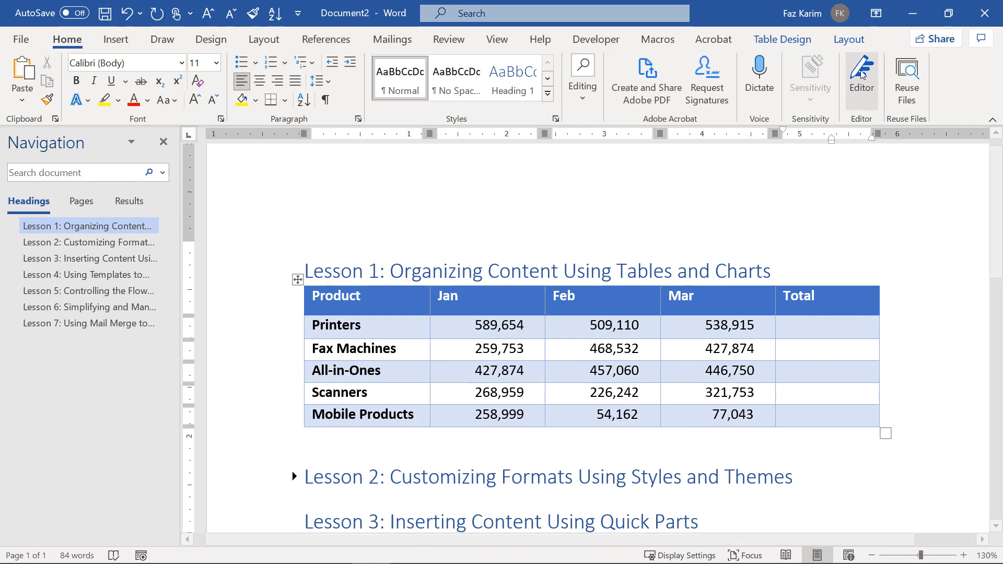
left_click(866, 46)
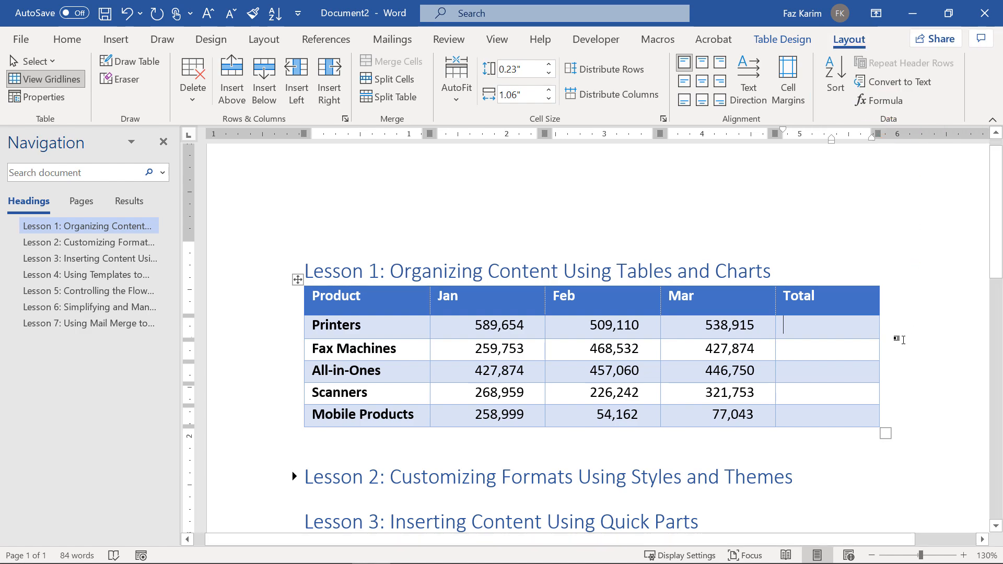
Fill the Printers Total with =SUM(LEFT) in $#,##0.00 format, giving $1,637,679.00.
left_click(882, 103)
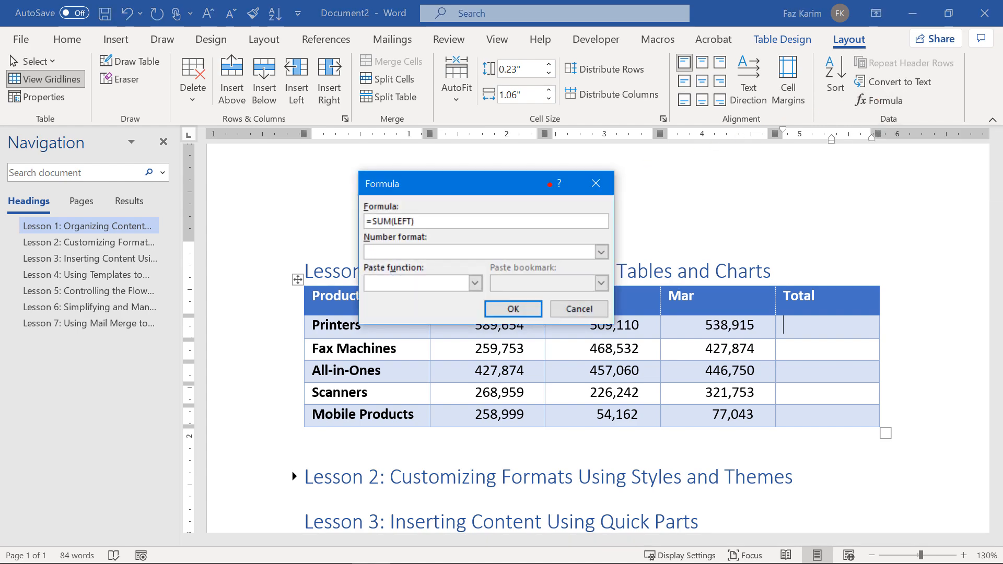
left_click_drag(426, 220, 487, 214)
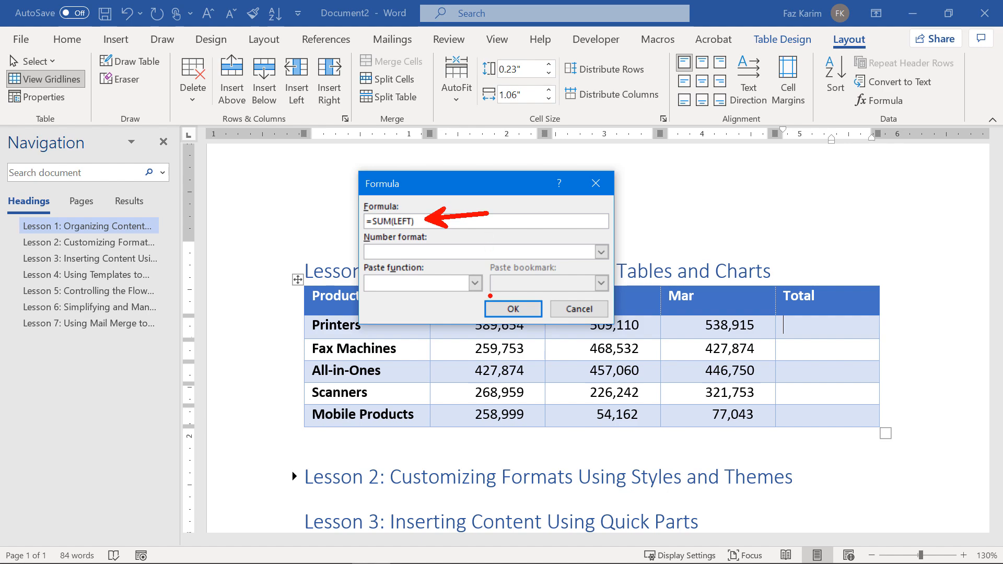
left_click_drag(487, 333, 502, 331)
left_click_drag(611, 339, 635, 337)
left_click_drag(699, 336, 732, 332)
left_click(601, 252)
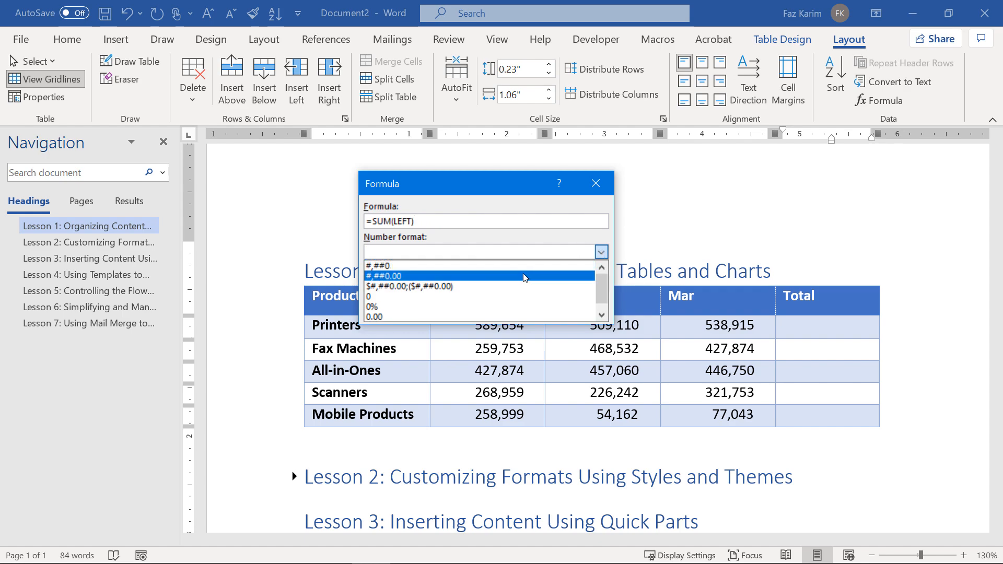
left_click(491, 286)
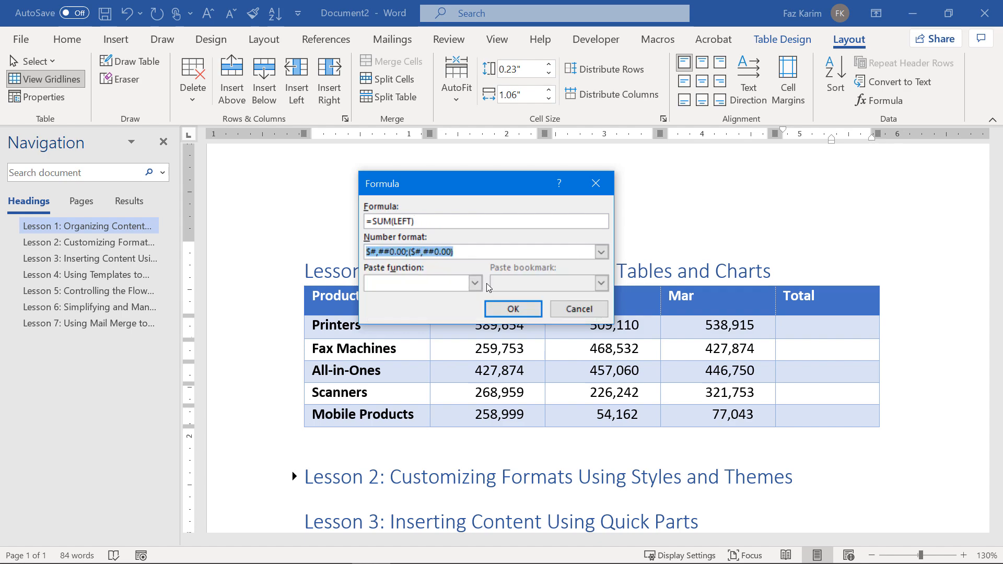
left_click(509, 309)
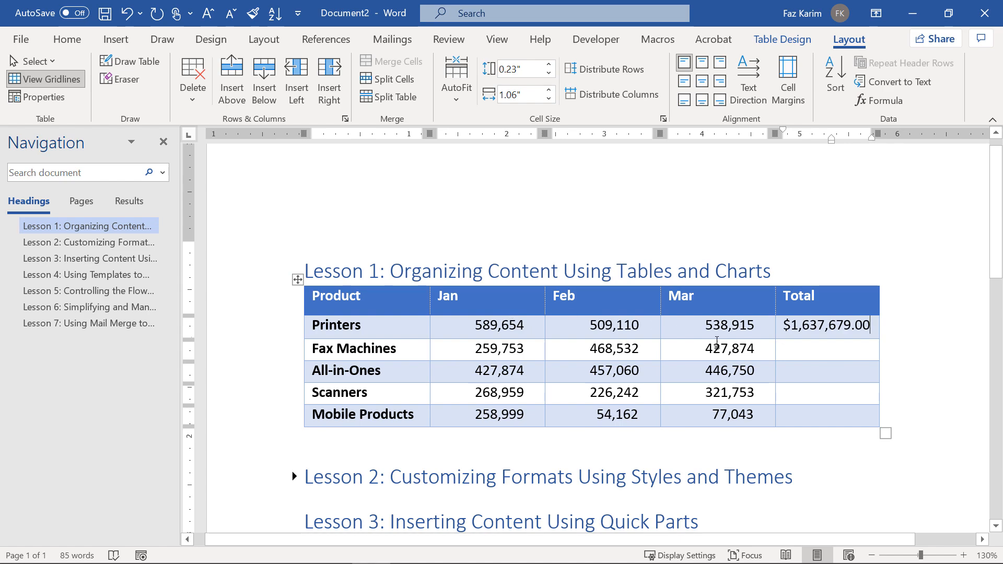
right_click(781, 350)
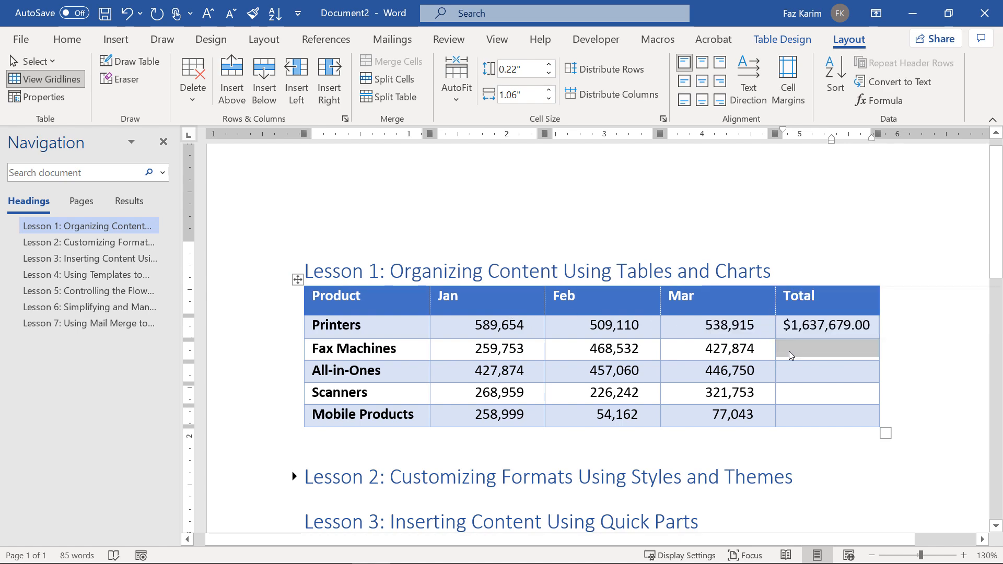
Total the Fax Machines row with =SUM(LEFT) in currency format, giving $1,156,159.00.
left_click(789, 352)
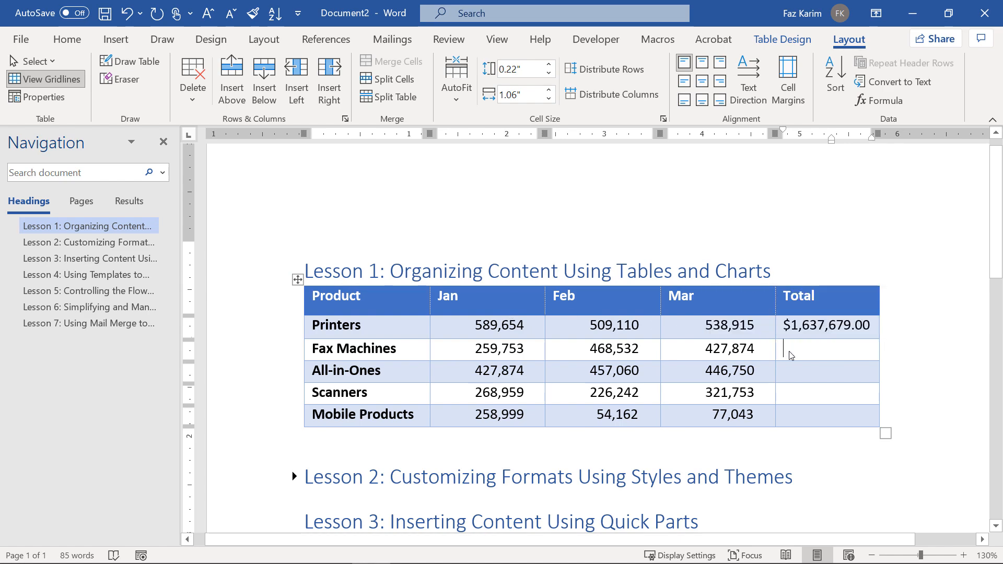
left_click(877, 102)
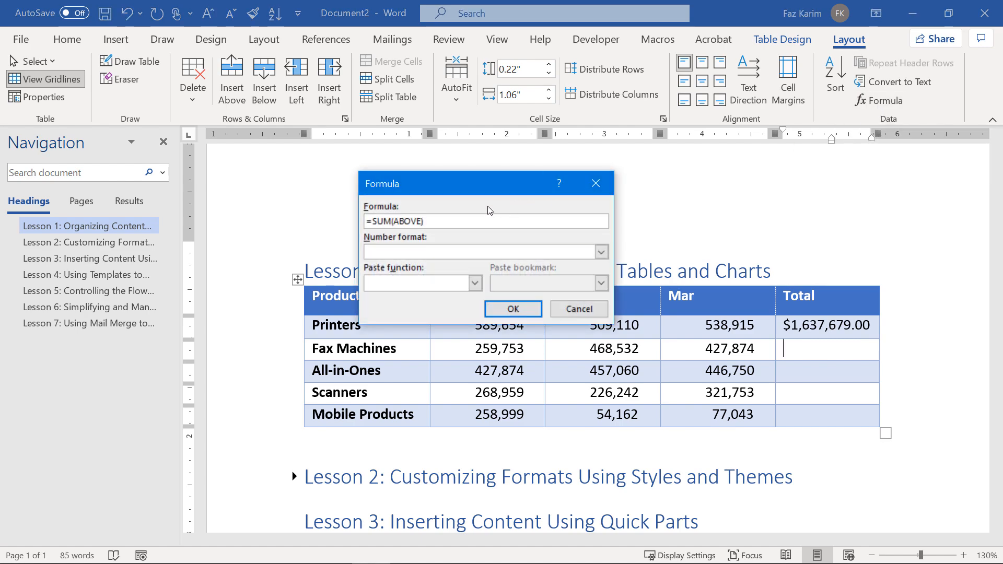
left_click_drag(437, 219, 398, 227)
key("BackSpace")
type("LEFT)")
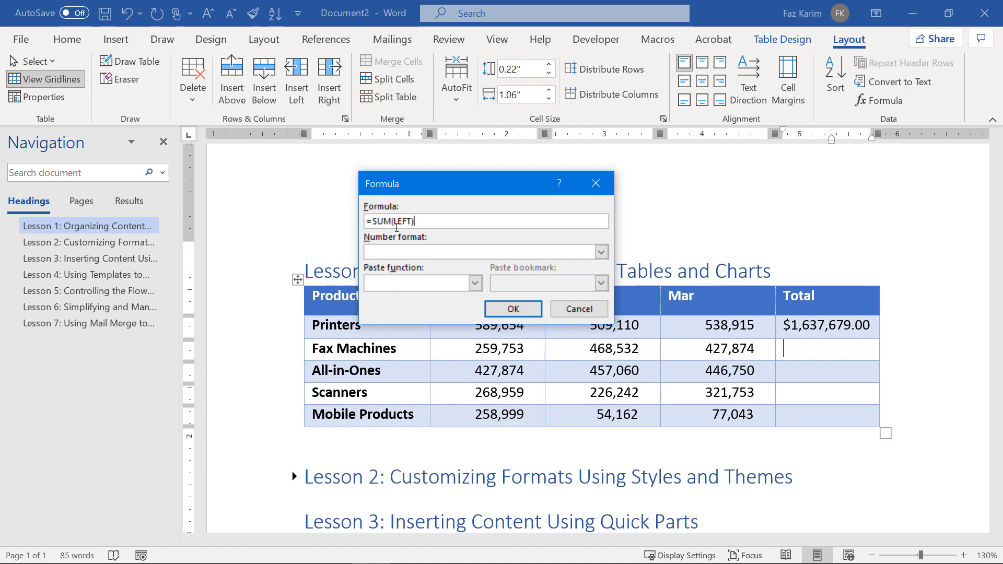
left_click(602, 253)
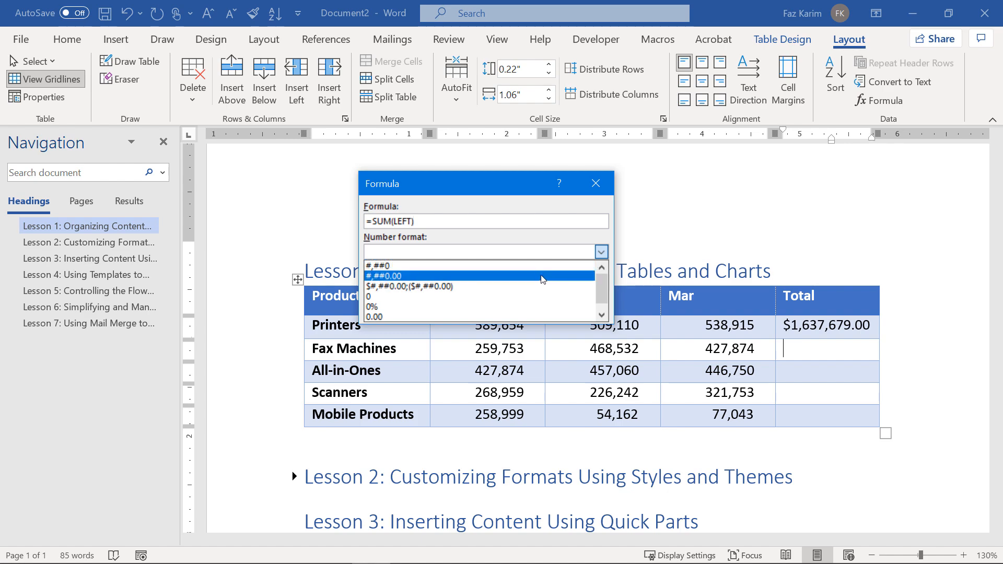
left_click(502, 287)
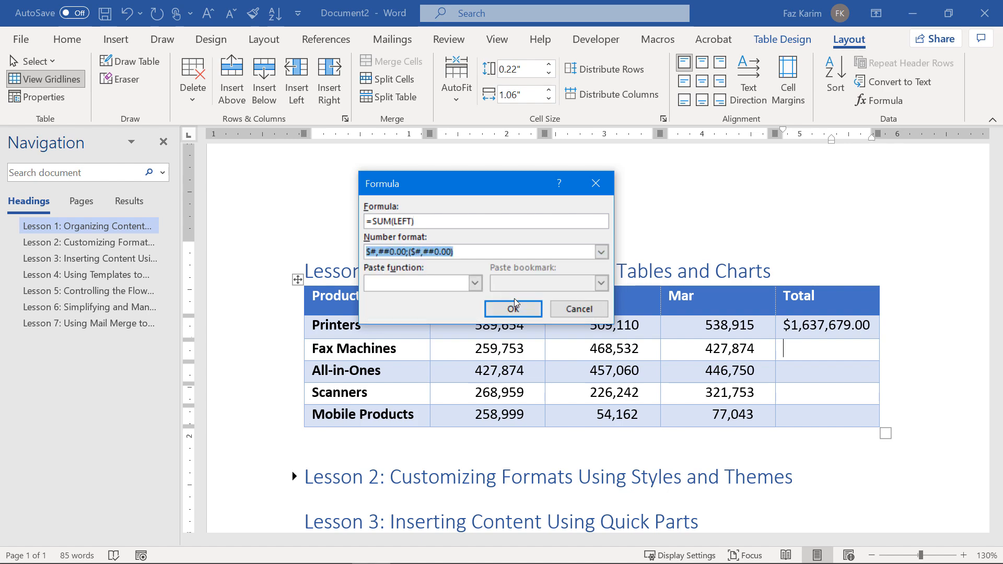
left_click(427, 224)
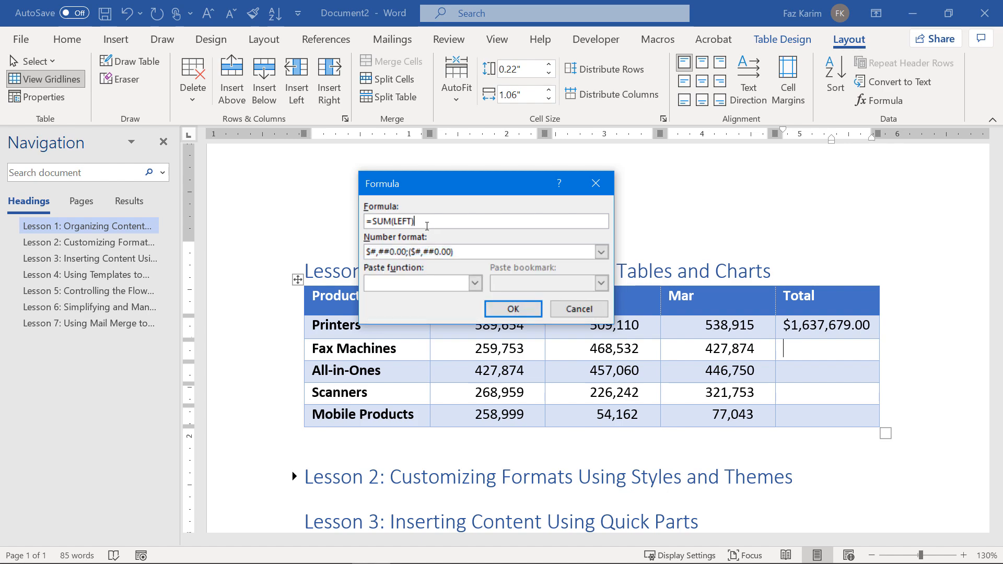
left_click_drag(427, 225, 335, 223)
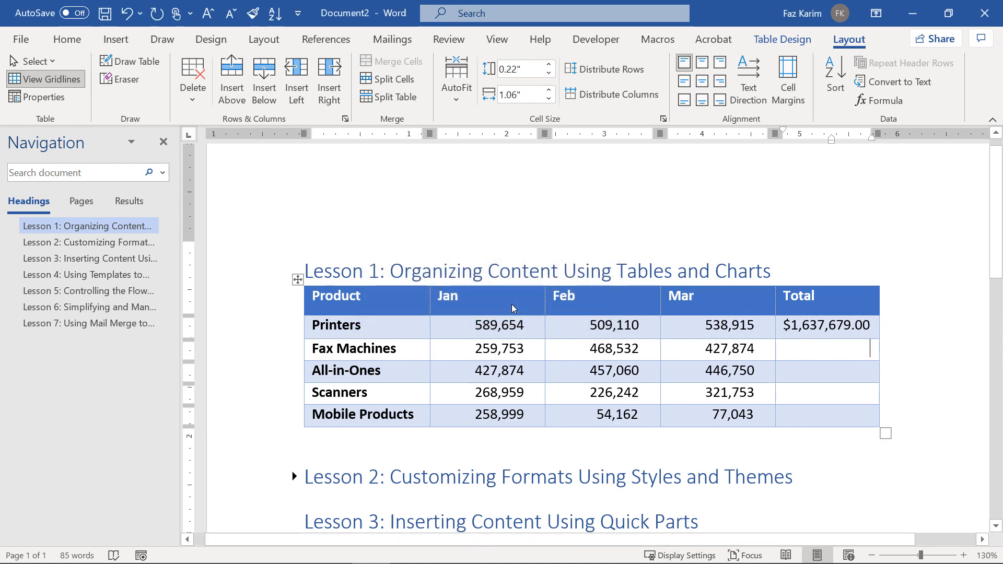
left_click(512, 307)
Total the All-in-Ones row with =SUM(LEFT) in currency format, giving $1,331,684.00.
left_click(787, 373)
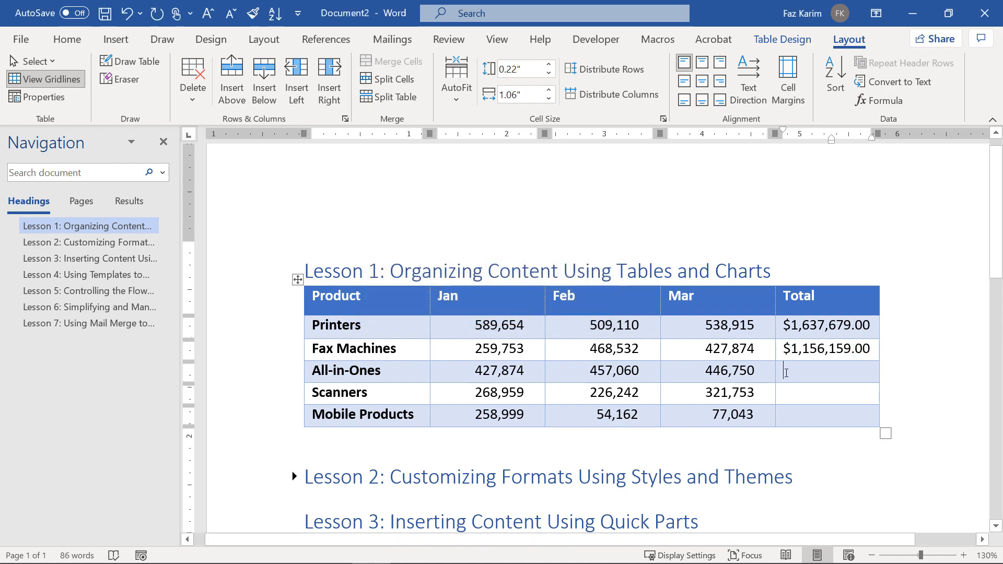
left_click(898, 104)
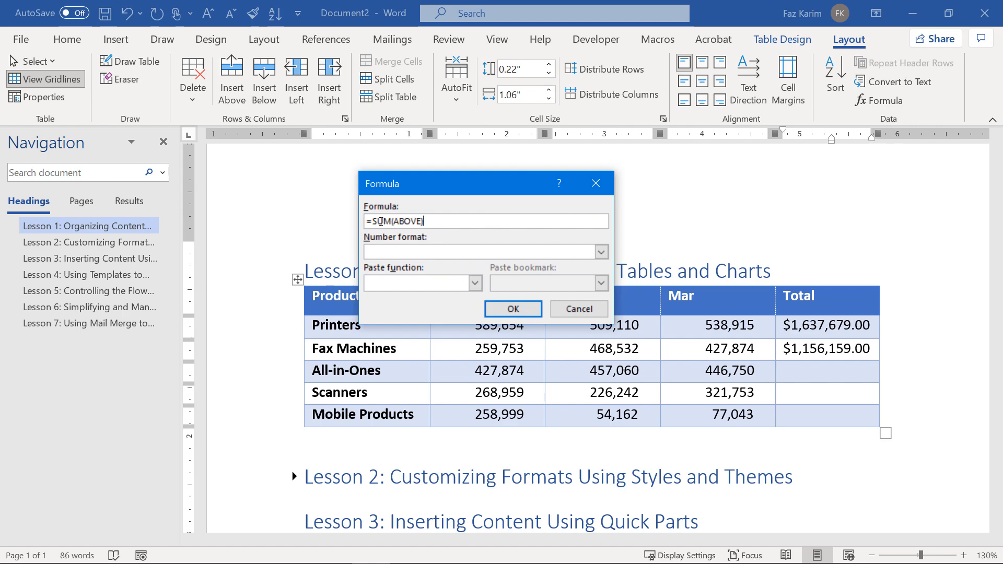
left_click_drag(426, 221, 366, 222)
type("=SUM(LEFT)")
left_click(602, 252)
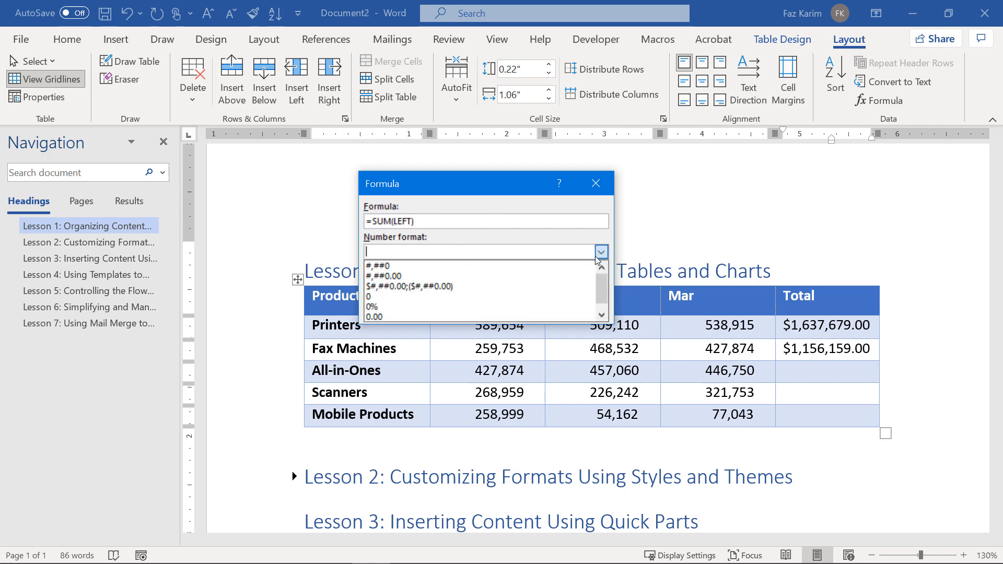
left_click(462, 286)
left_click(512, 307)
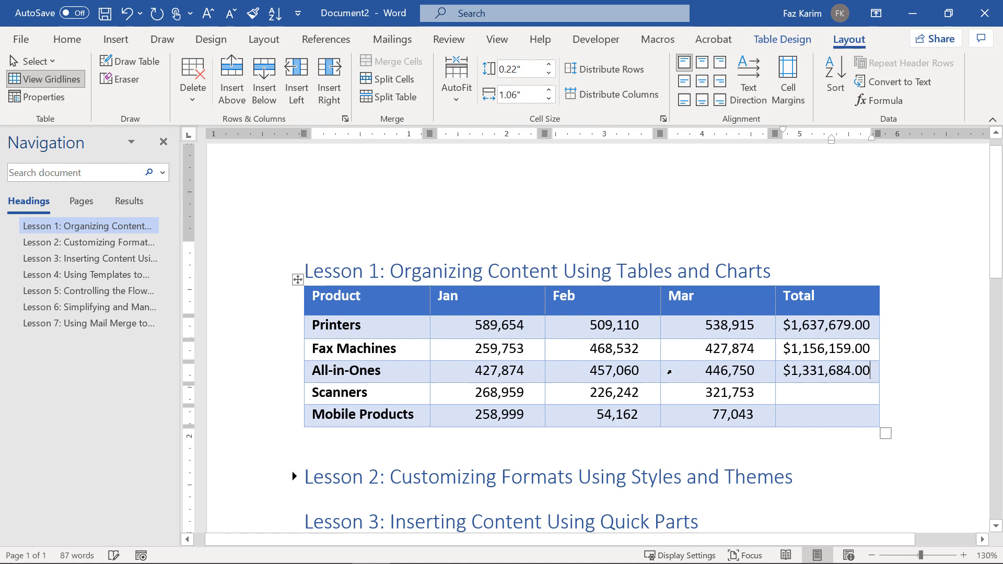
left_click(793, 397)
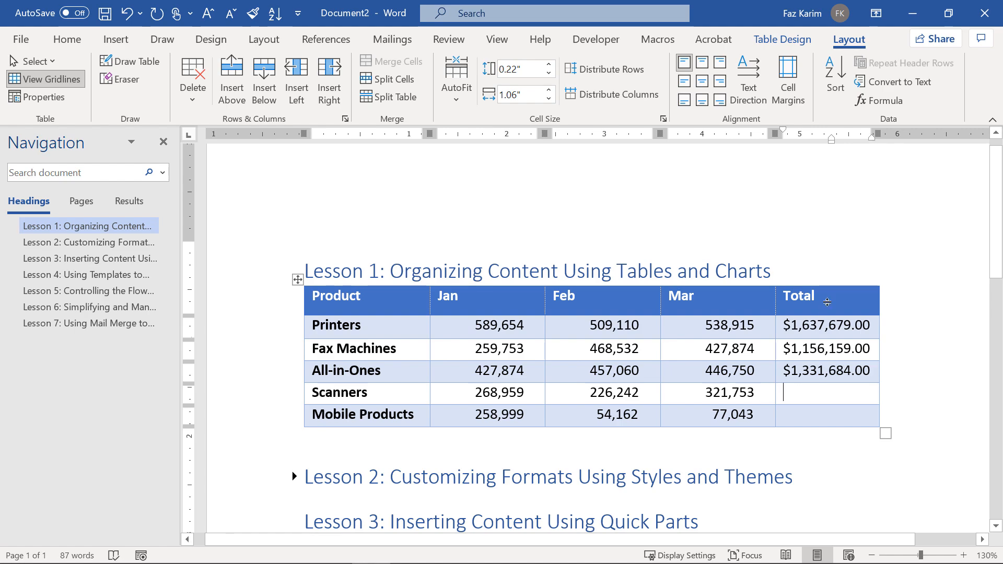
Total the Scanners row with =SUM(LEFT) in currency format, giving $816,954.00.
left_click(898, 100)
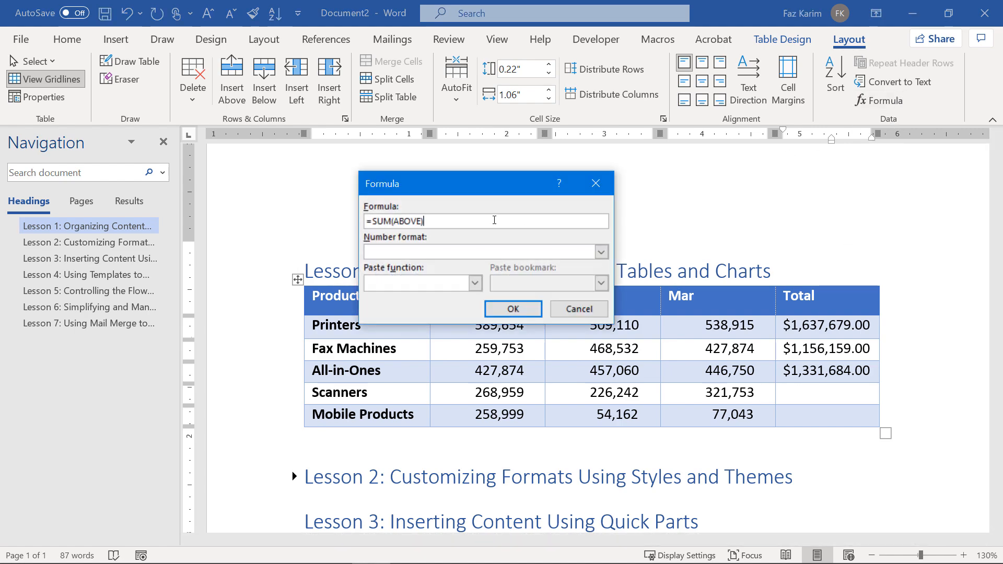
left_click_drag(424, 221, 329, 231)
type("=SUM(LEFT)")
left_click(412, 254)
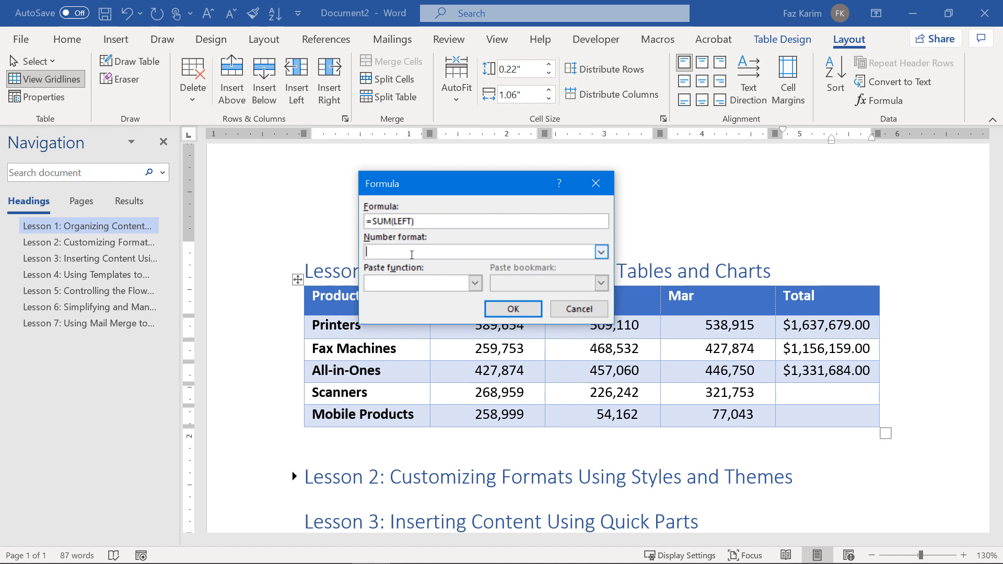
left_click(602, 252)
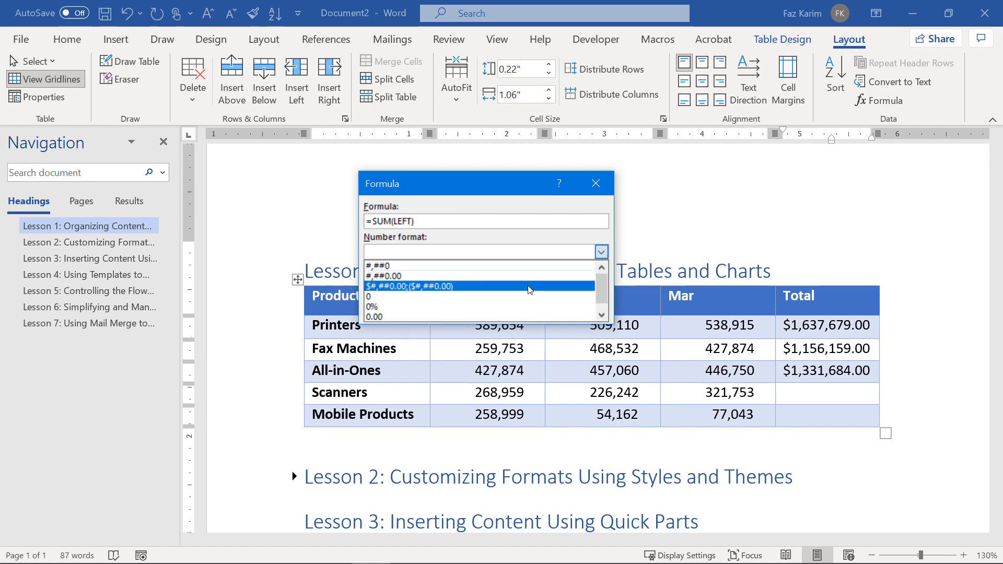
left_click(529, 284)
left_click(514, 309)
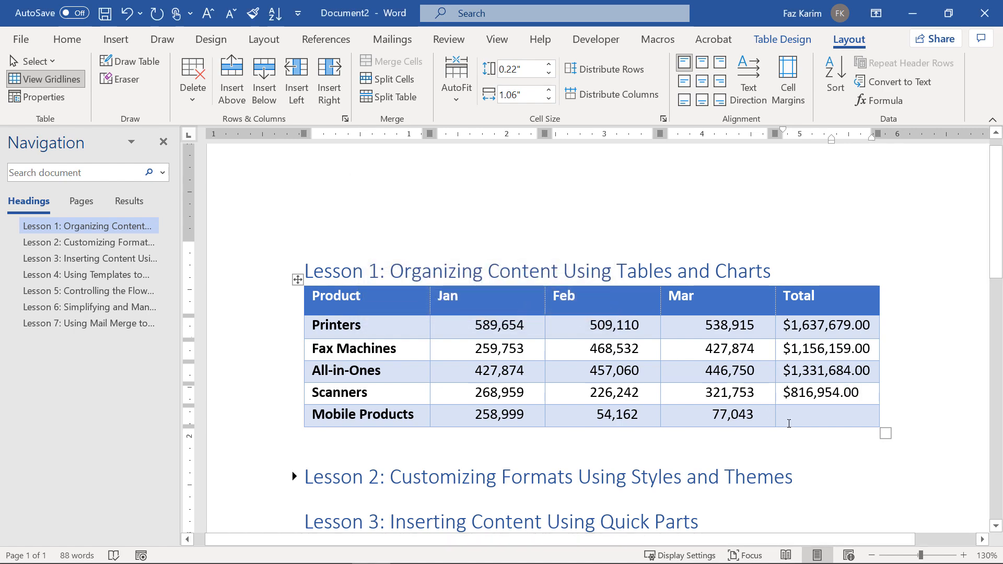
Total the Mobile Products row with =SUM(LEFT) in currency format, giving $390,204.00.
left_click(880, 101)
left_click_drag(426, 221, 365, 221)
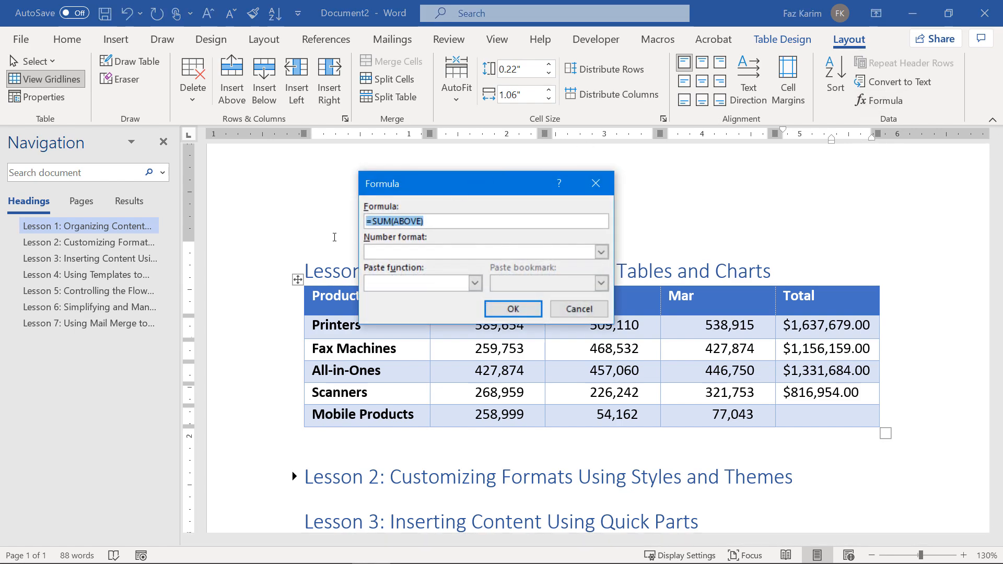
type("=SUM(LEFT)")
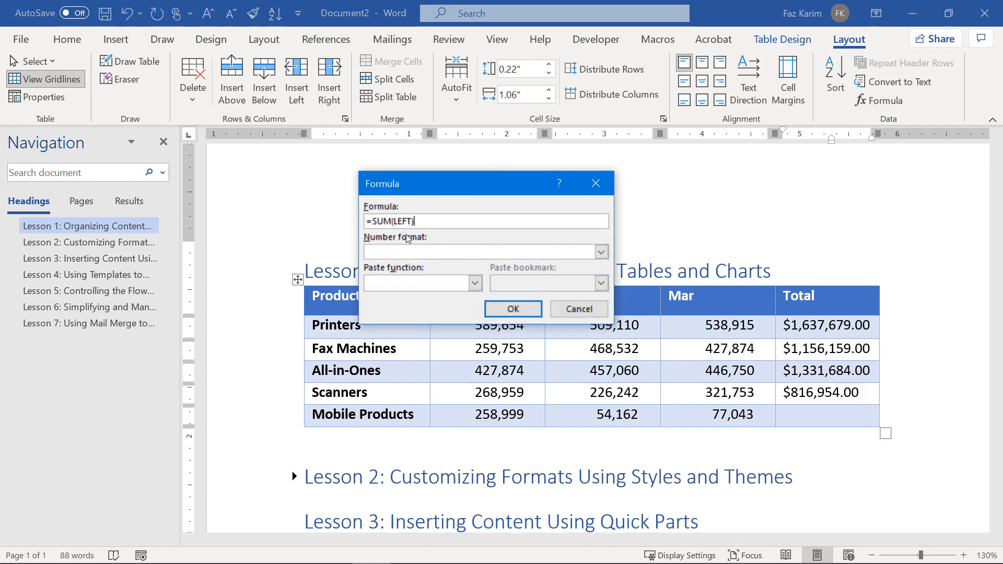
left_click(601, 251)
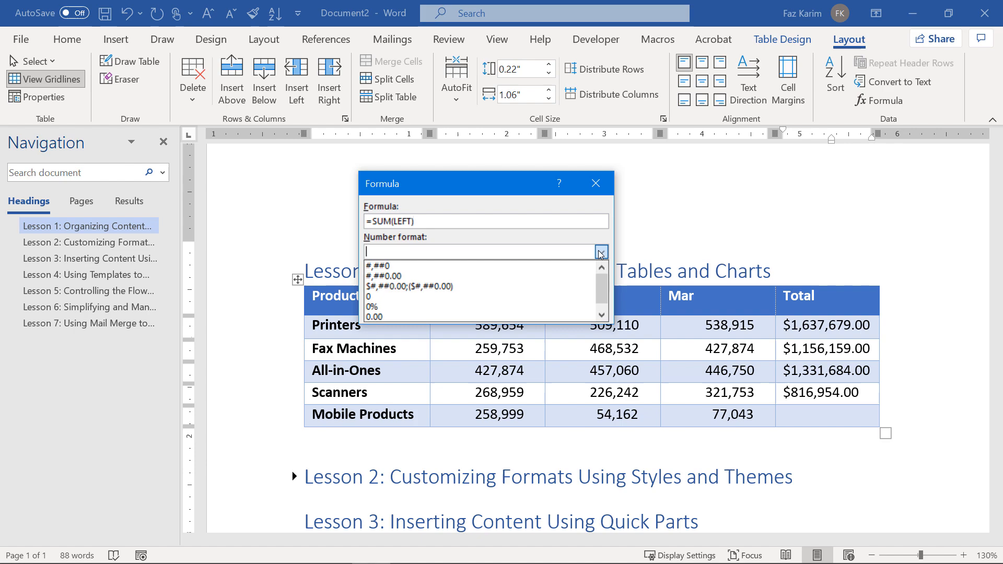
left_click(544, 286)
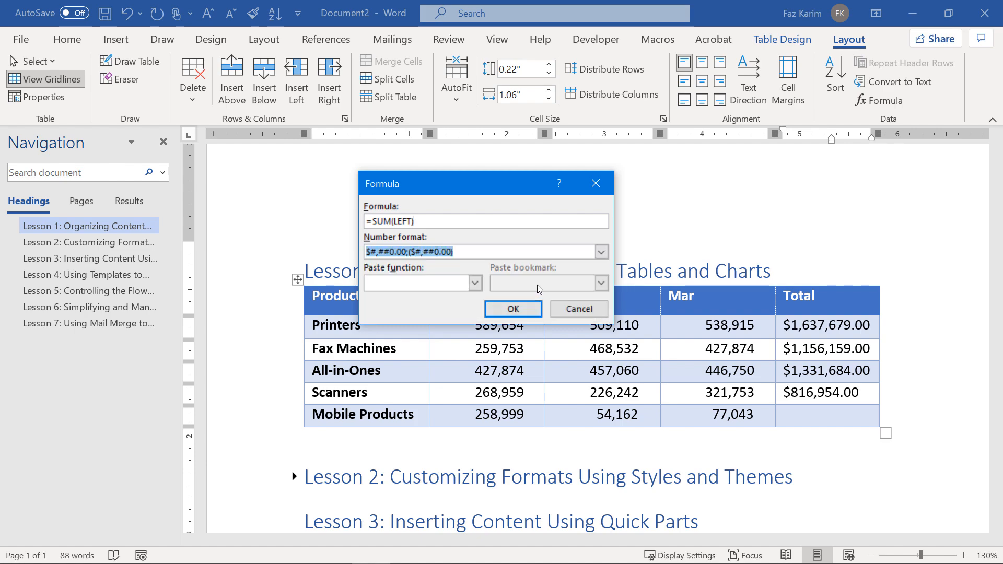
left_click(521, 310)
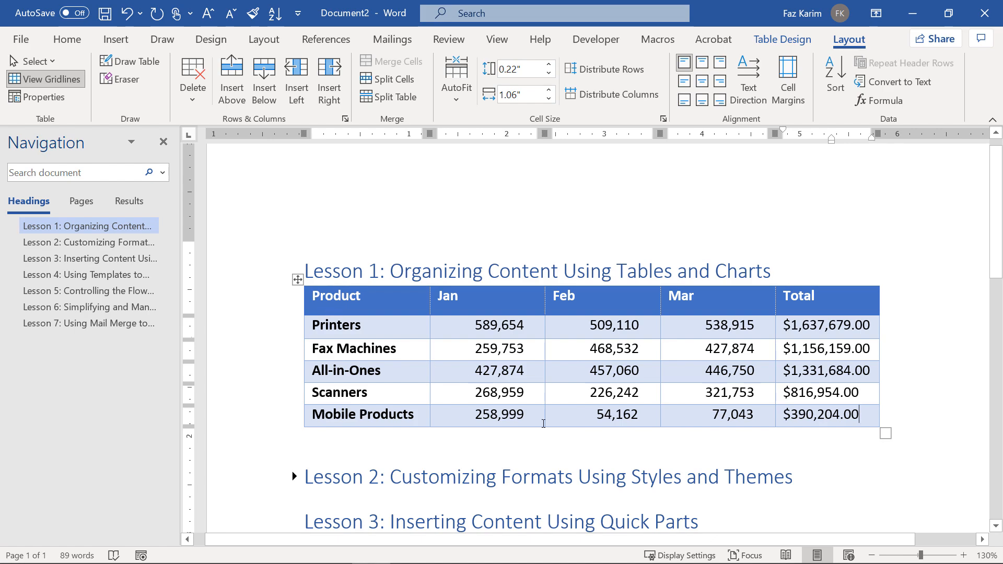
left_click(310, 297)
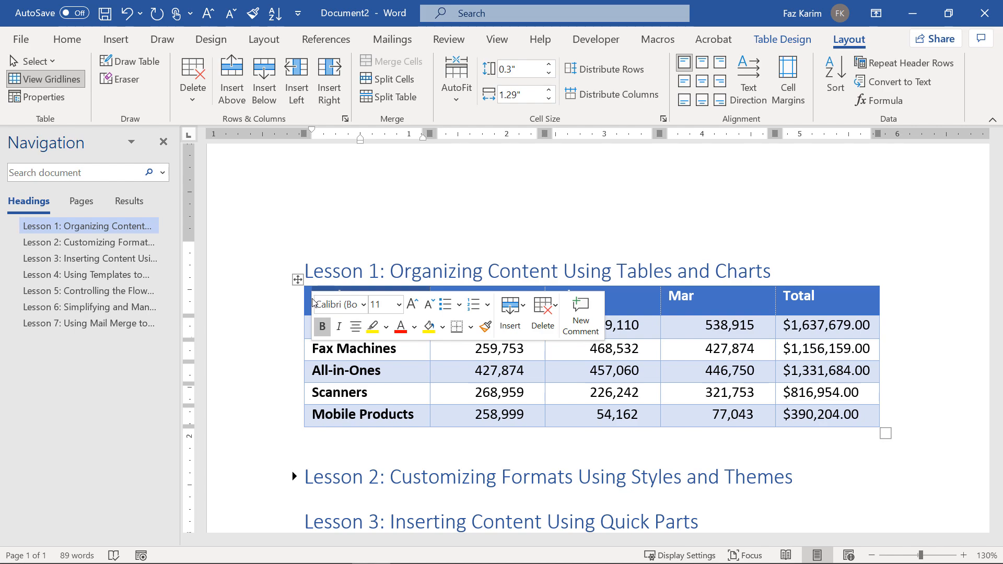
Select the header row from Product to Total and centre its labels.
left_click(283, 345)
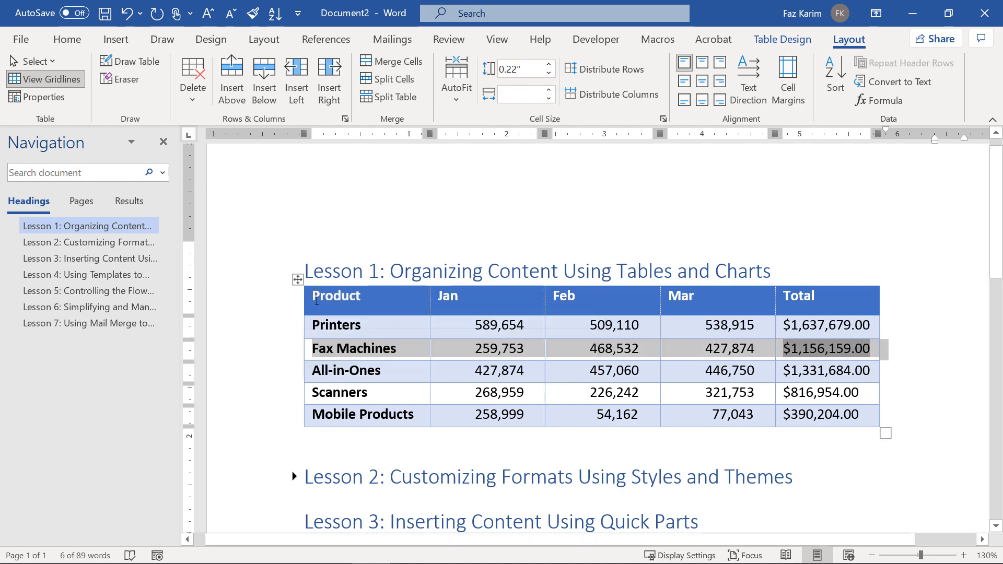
left_click(313, 297)
left_click_drag(313, 297, 815, 296)
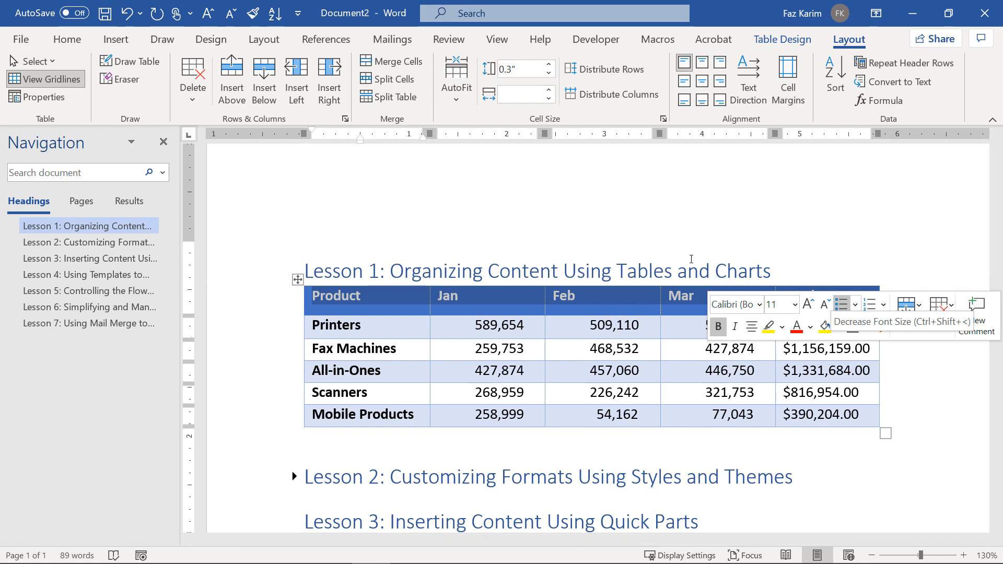
left_click(87, 45)
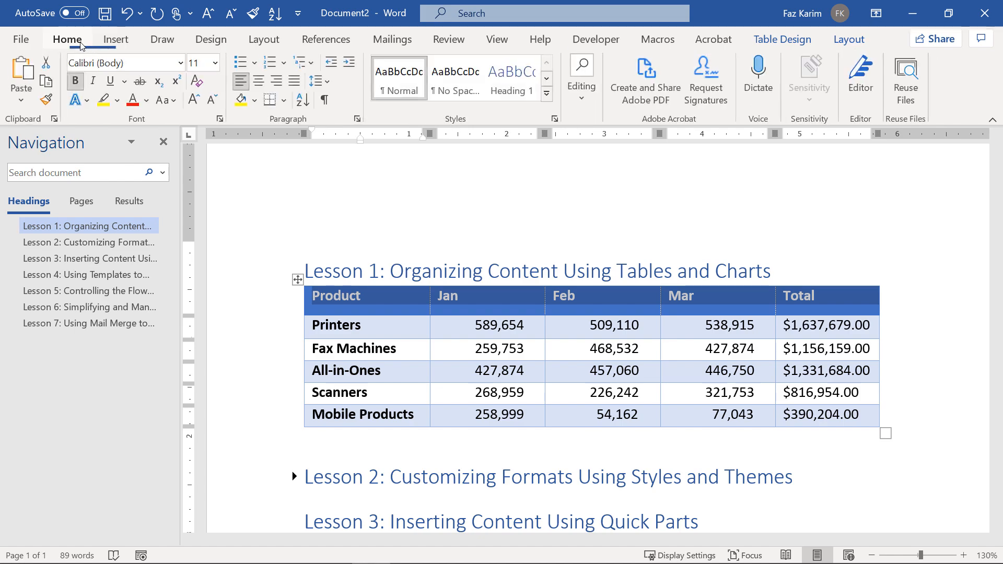
left_click(259, 80)
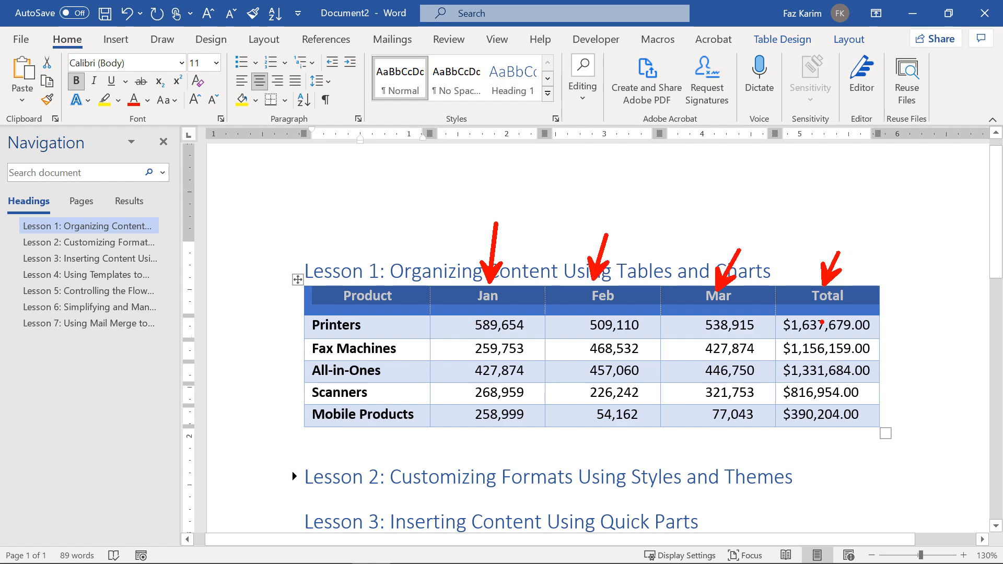
left_click_drag(821, 322, 838, 301, "ctrl+shift")
key("Escape")
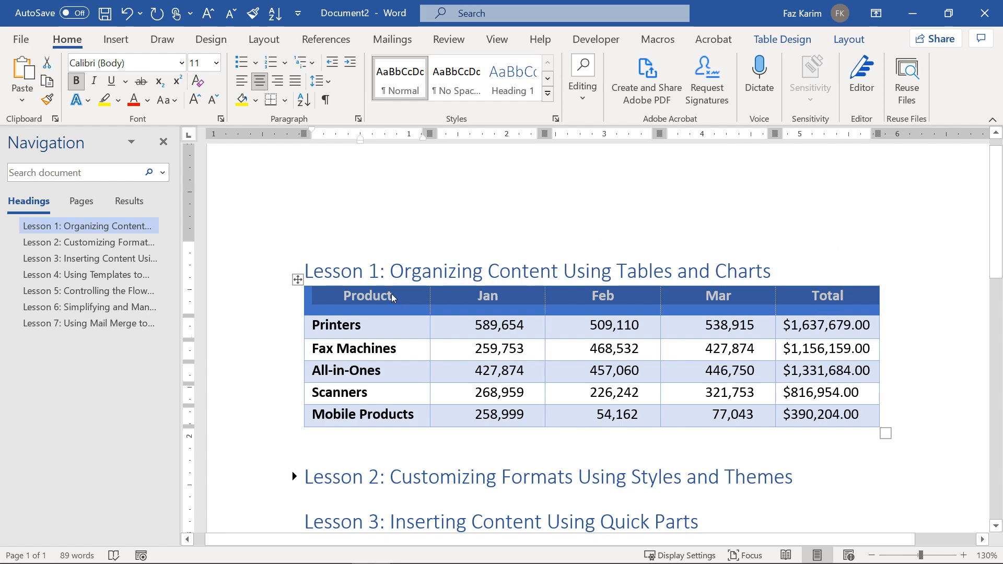
Apply the Grid Table 5 Dark Accent 1 style to the whole sales table.
left_click(296, 280)
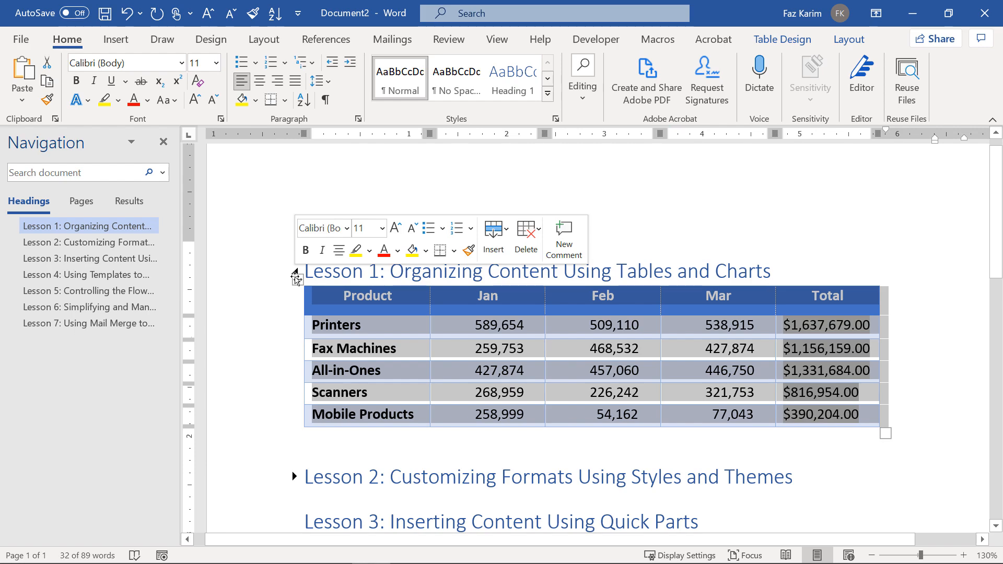
left_click(774, 44)
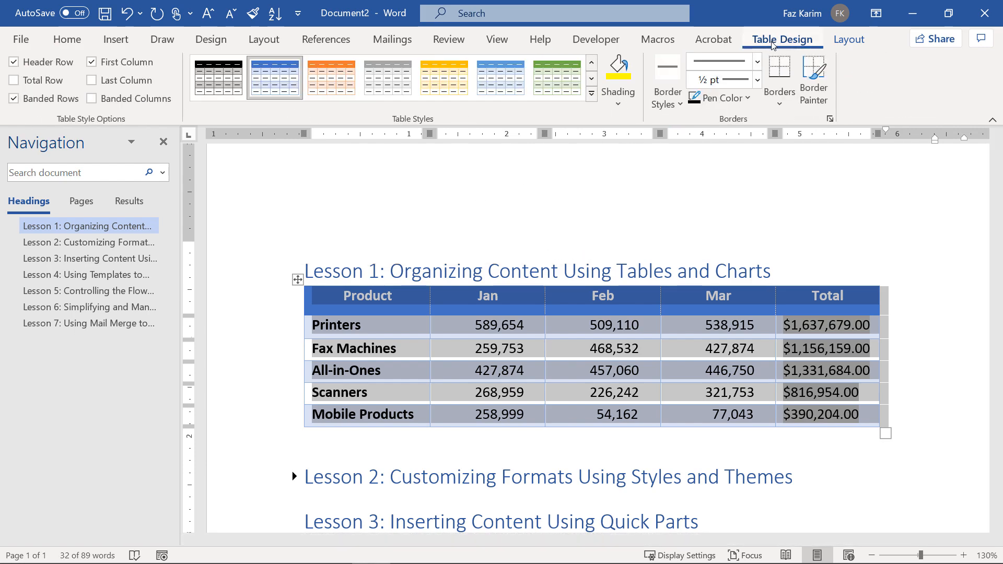
left_click(591, 95)
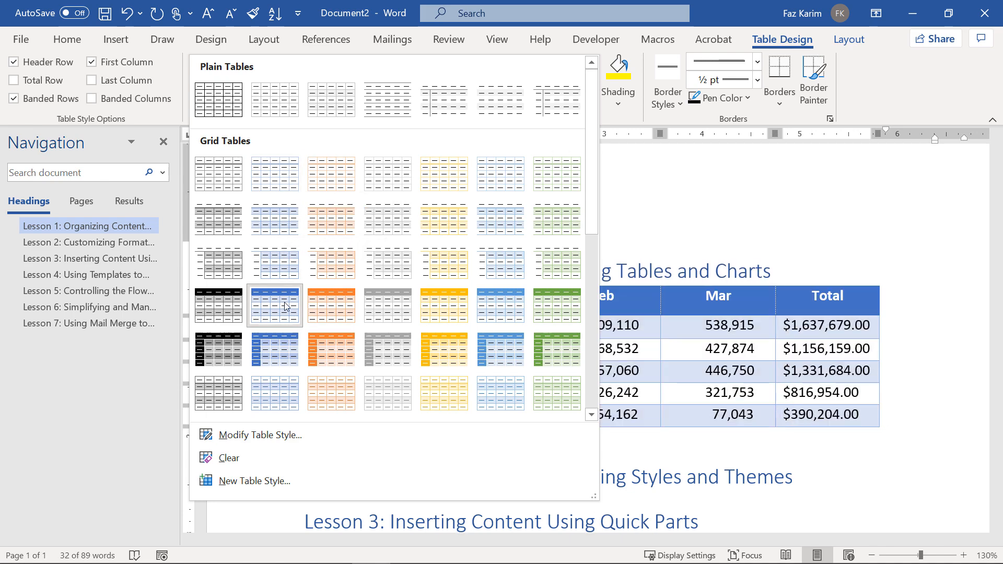
left_click(285, 351)
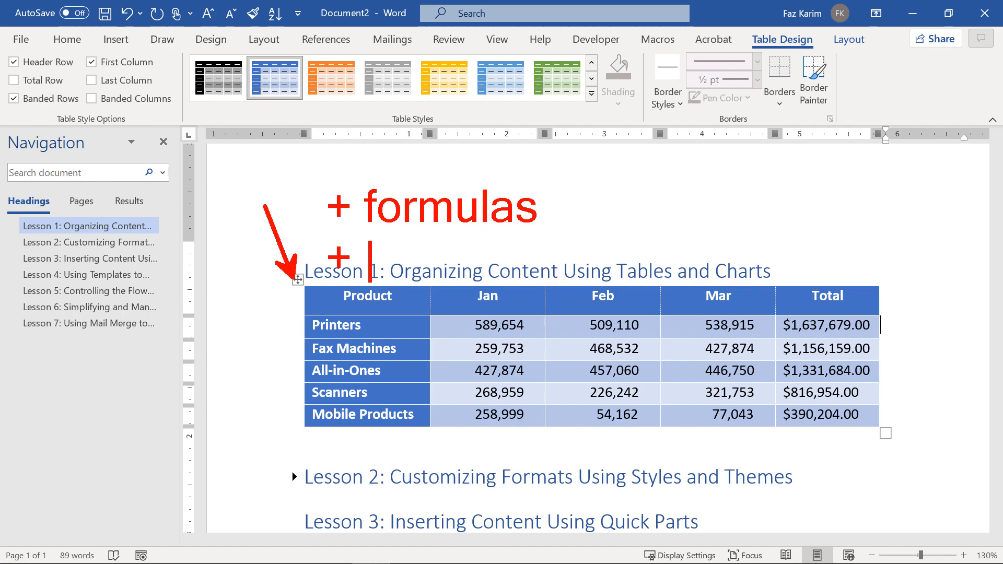
Select the whole sales table using its top-left move handle.
type("Sort The T")
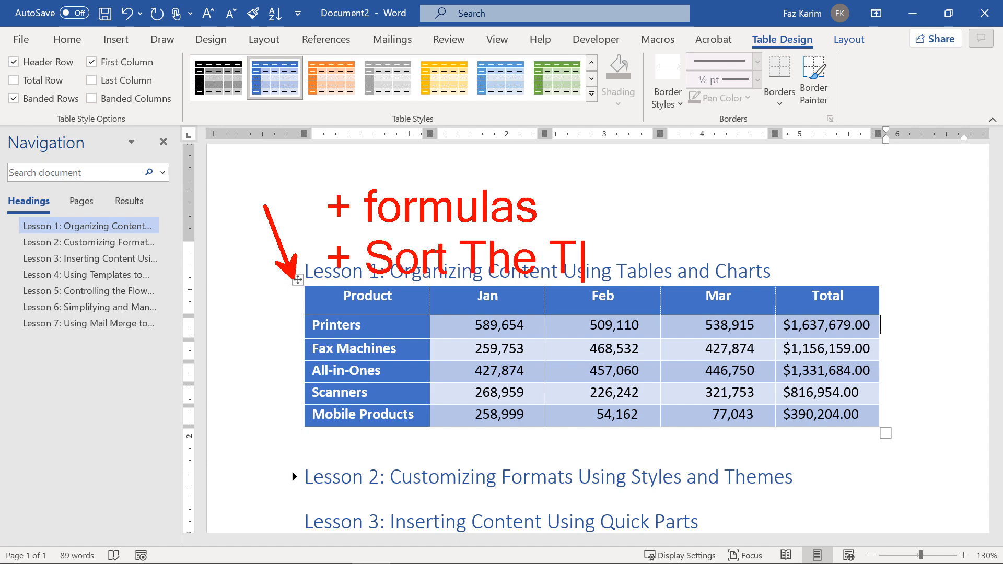
type("able Data")
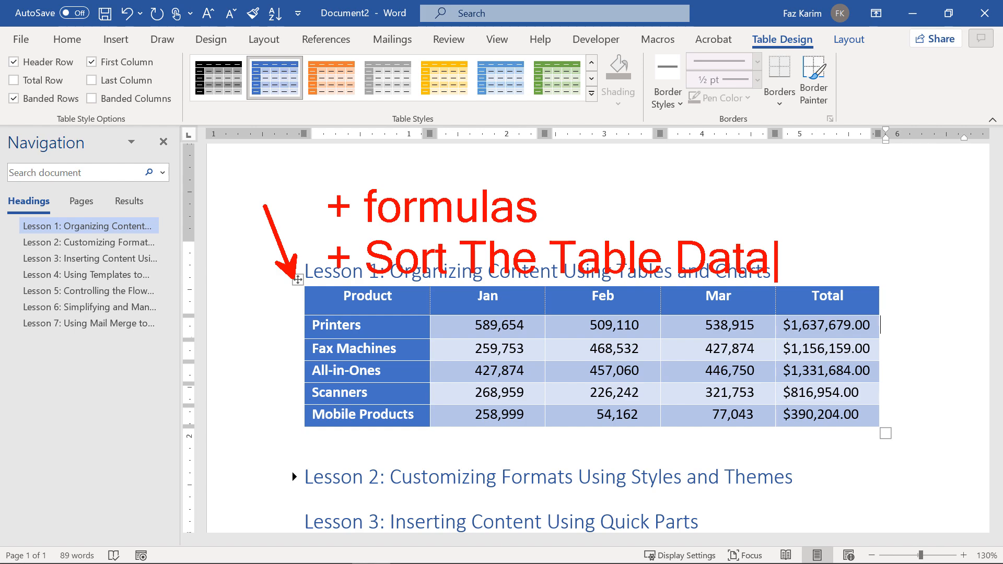
key("Escape")
key("Escape")
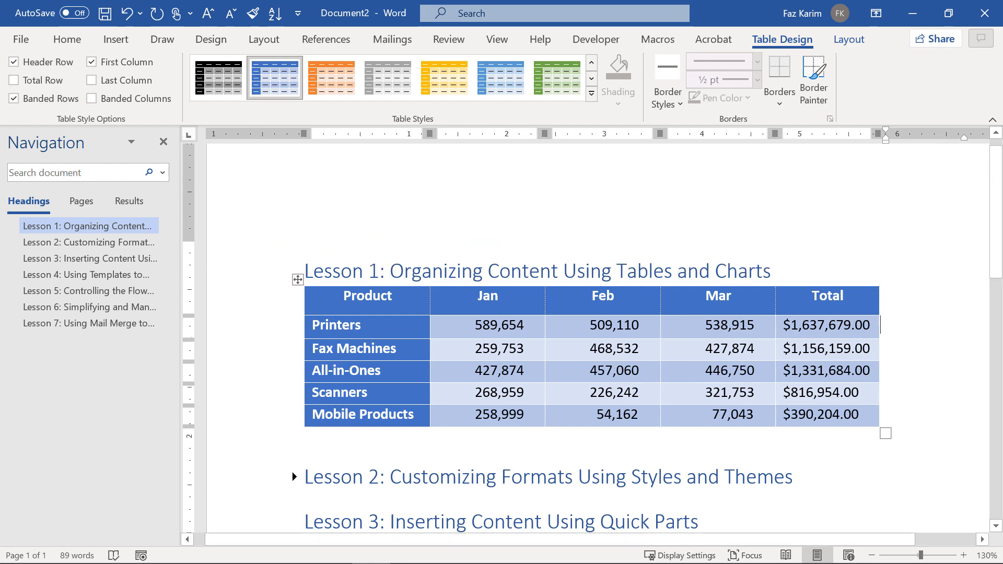
left_click(297, 280)
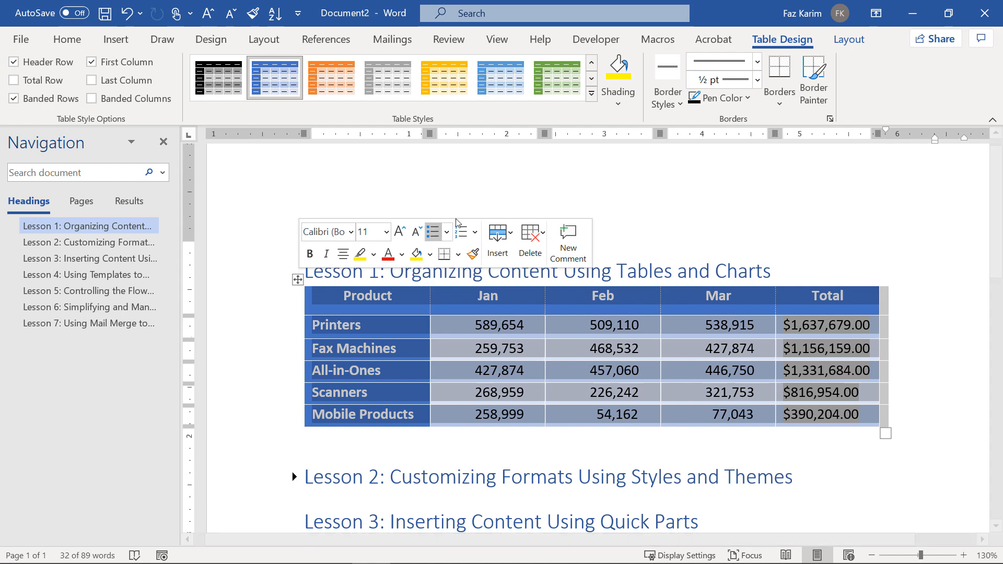
Sort the table by Total (Number) ascending, putting Mobile Products first and Printers last.
left_click(852, 39)
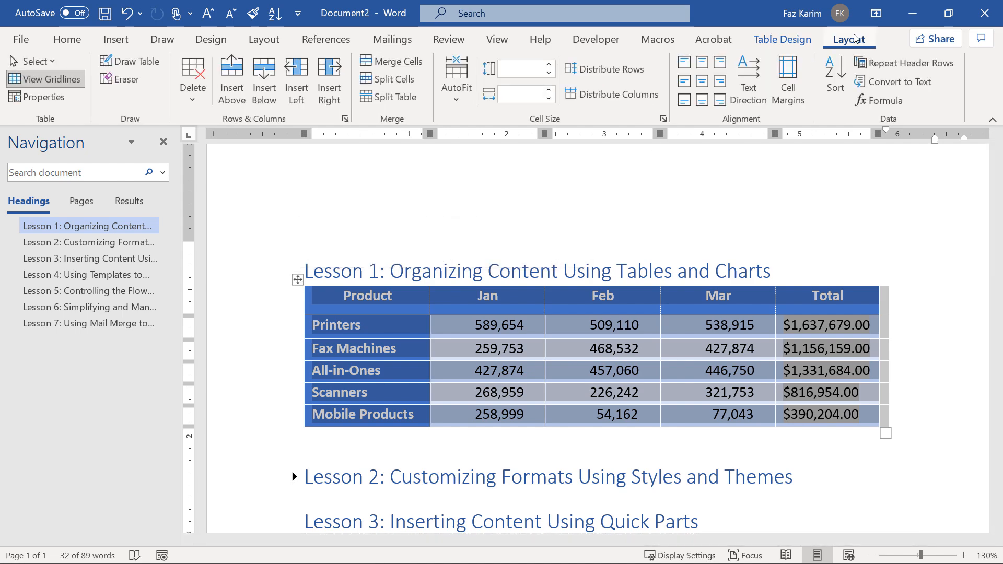
key("ctrl+2")
mouse_move(854, 38)
left_mouse_down()
mouse_move(800, 72)
mouse_move(988, 131)
left_mouse_up()
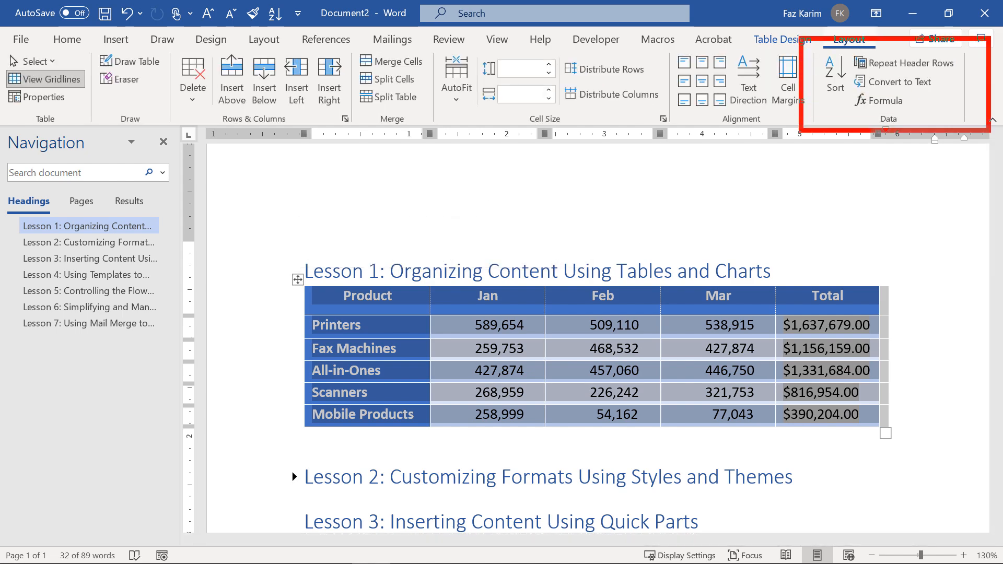
left_click_drag(890, 136, 890, 197)
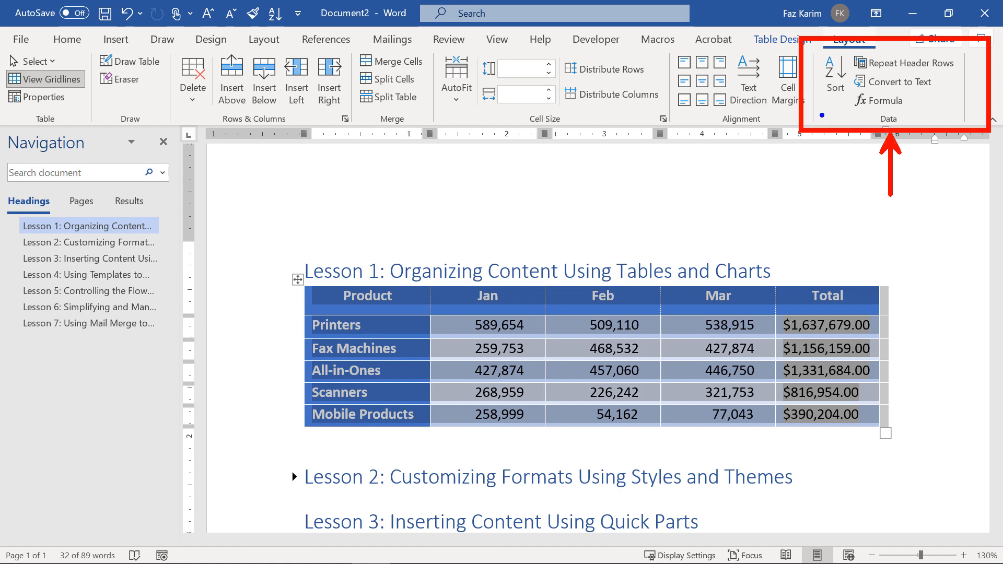
left_click_drag(829, 98, 717, 163)
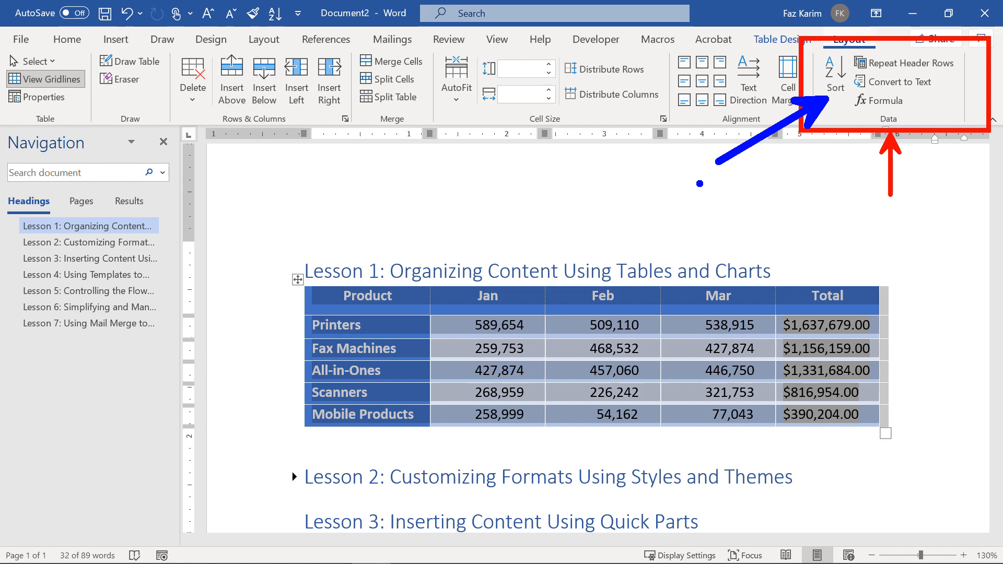
key("Escape")
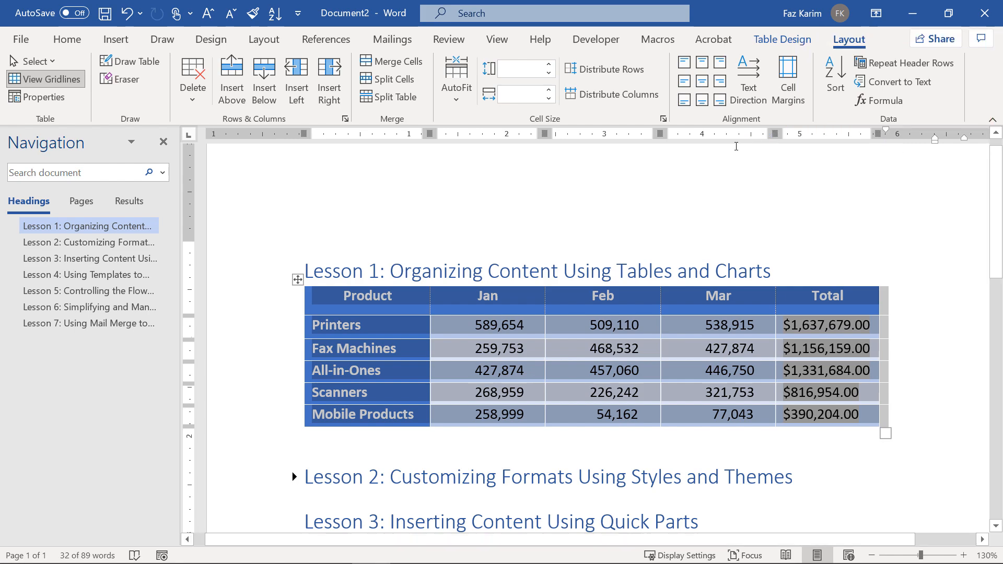
left_click(832, 89)
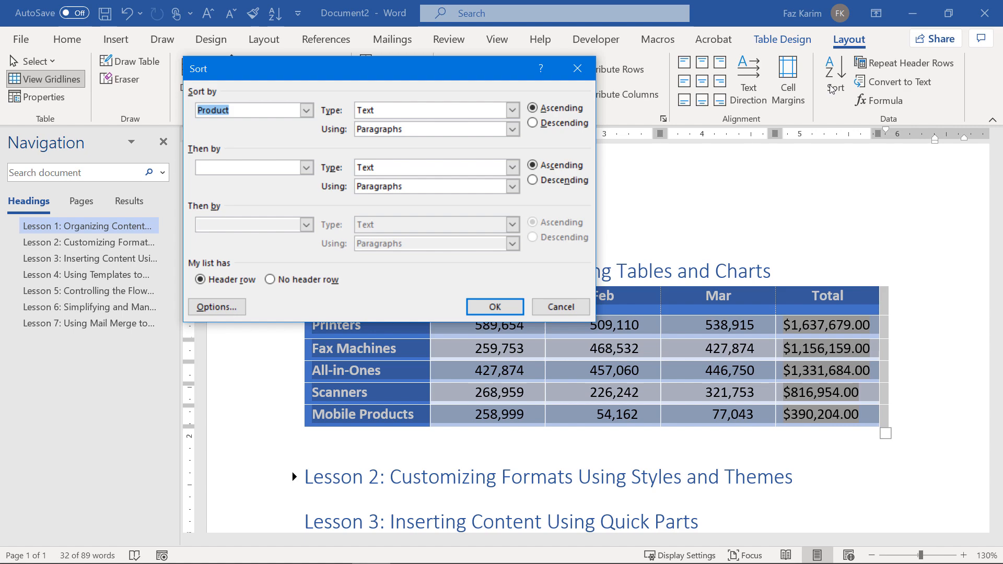
left_click(311, 113)
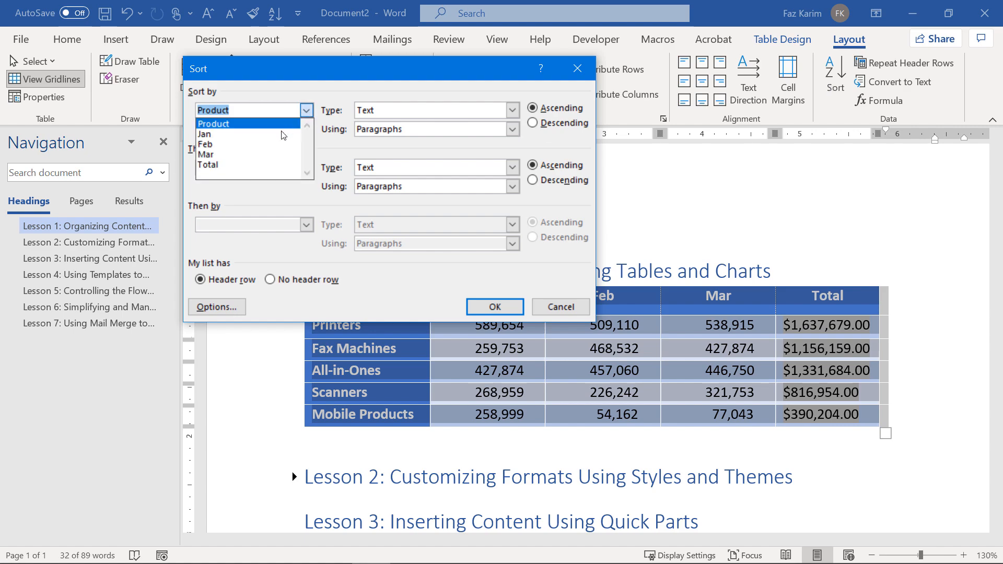
left_click(219, 164)
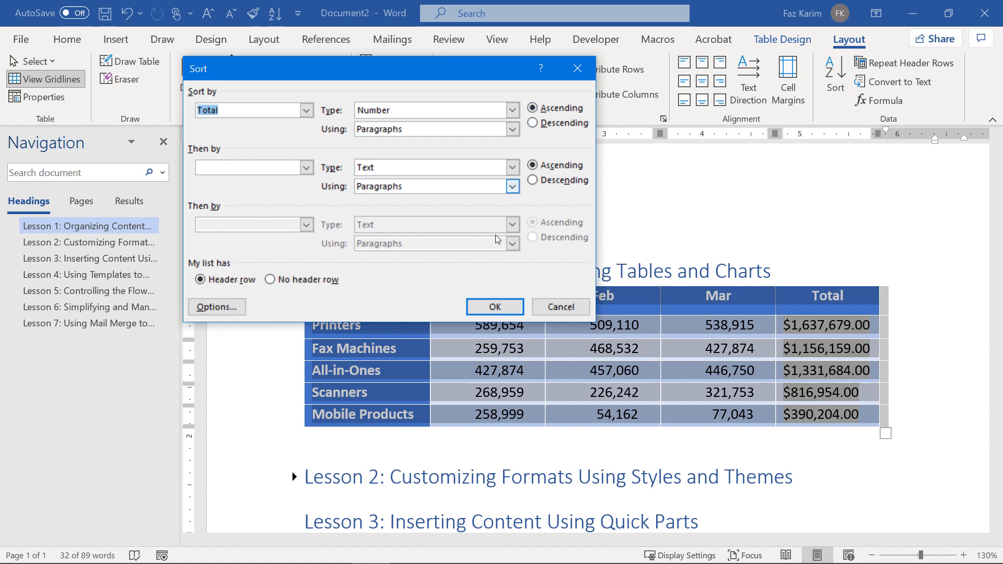
left_click(470, 307)
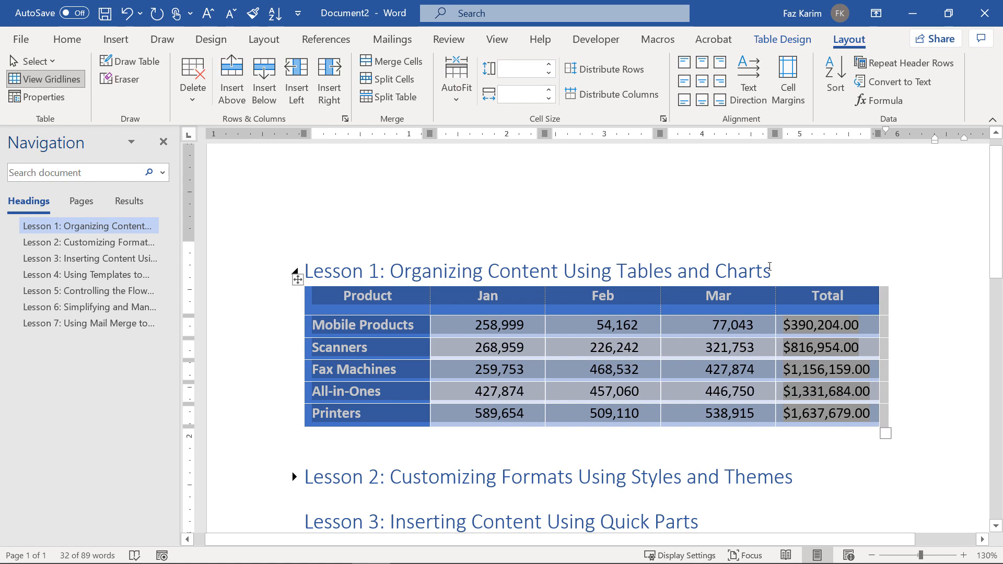
left_click(839, 93)
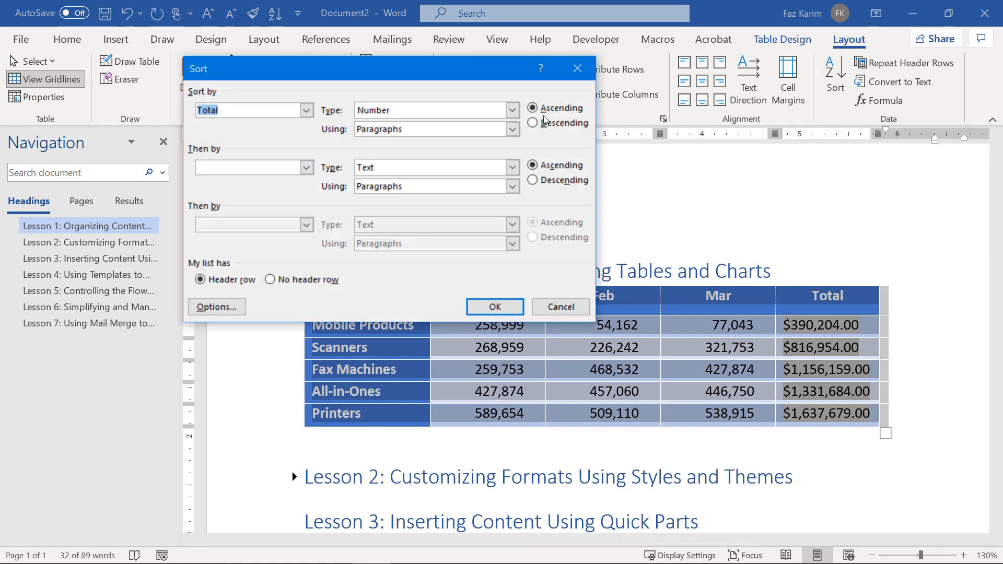
Switch the Total sort to Descending so Printers at $1,637,679.00 leads the table.
left_click(533, 122)
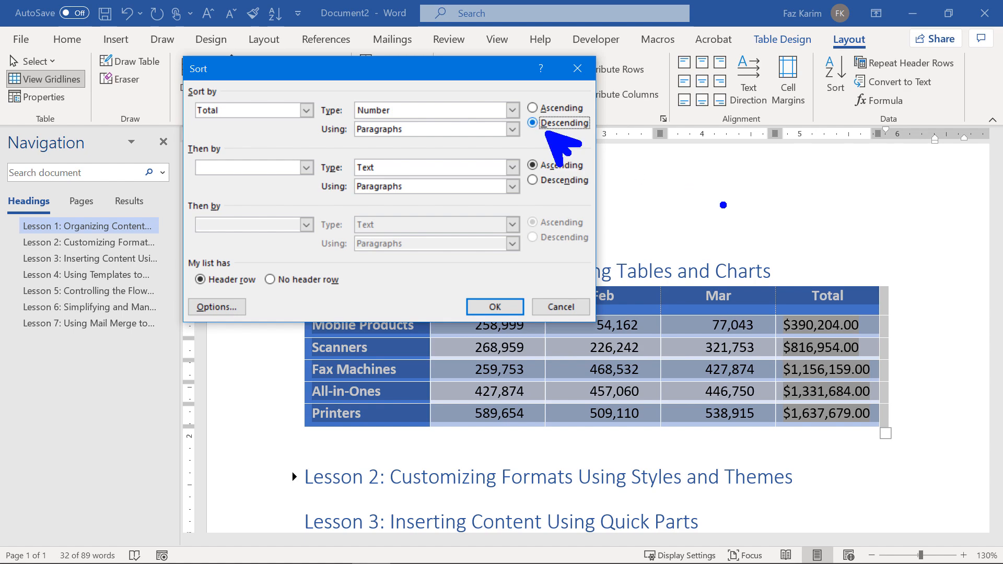
left_click(497, 308)
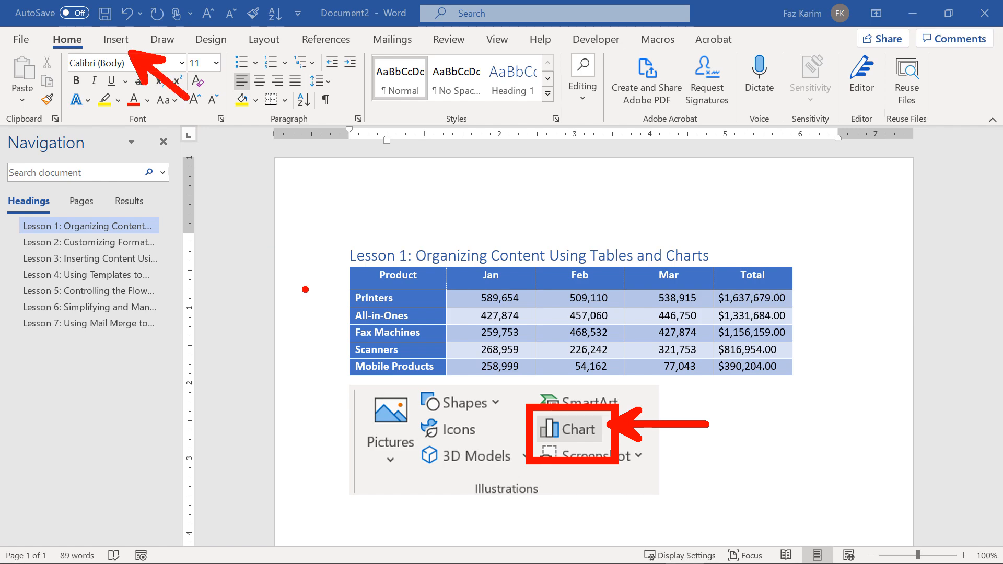
key("Escape")
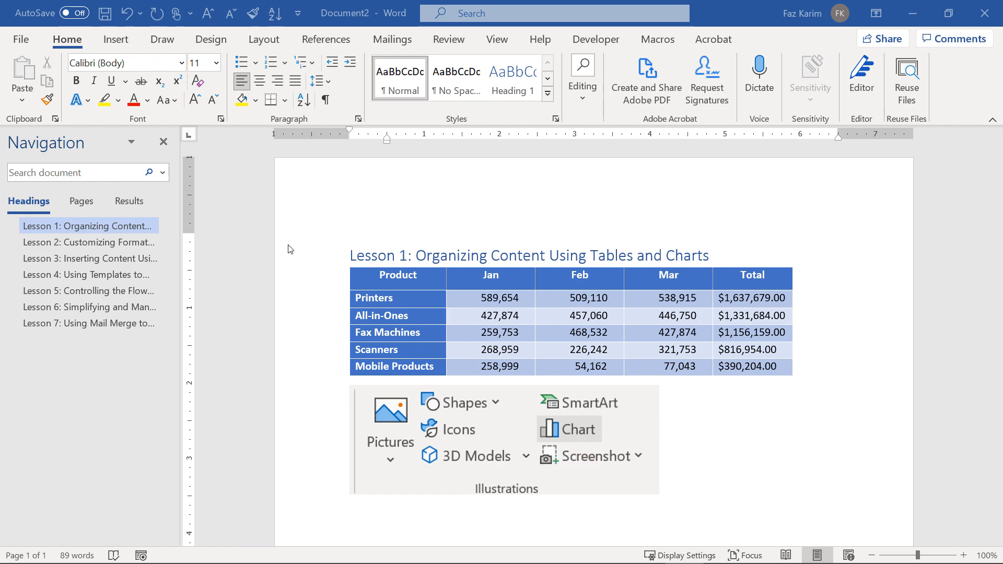
Open the Insert Chart dialog from the Insert tab, with Clustered Column offered.
left_click(130, 45)
left_click(129, 42)
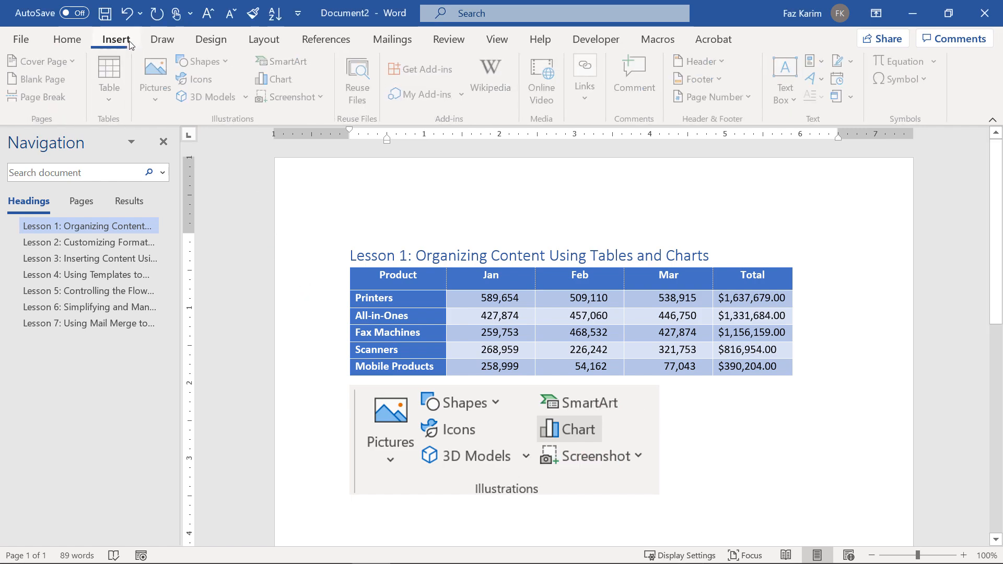
mouse_move(233, 59)
left_mouse_down()
mouse_move(296, 98)
mouse_move(314, 95)
mouse_move(405, 289)
mouse_move(463, 381)
left_mouse_up()
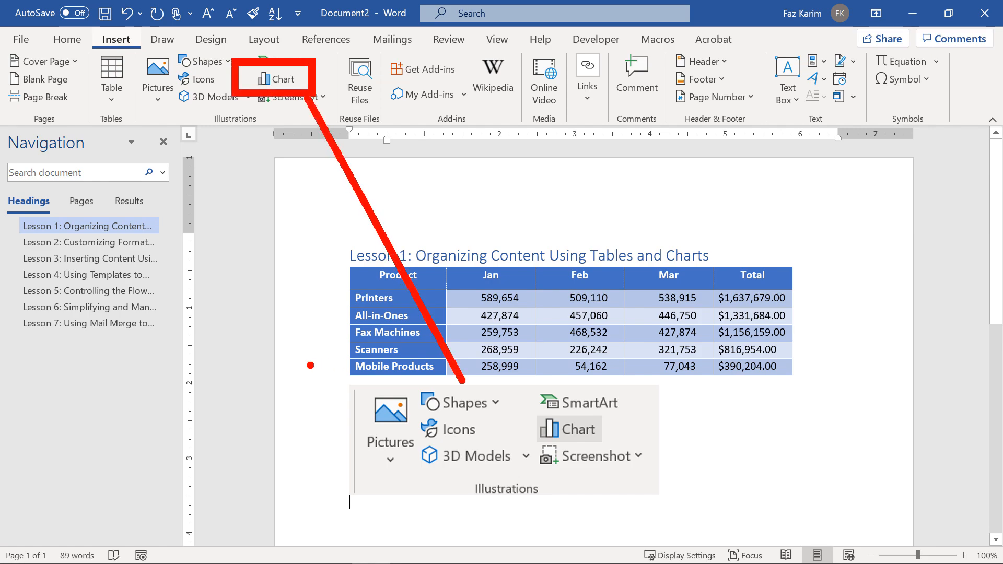
key("Escape")
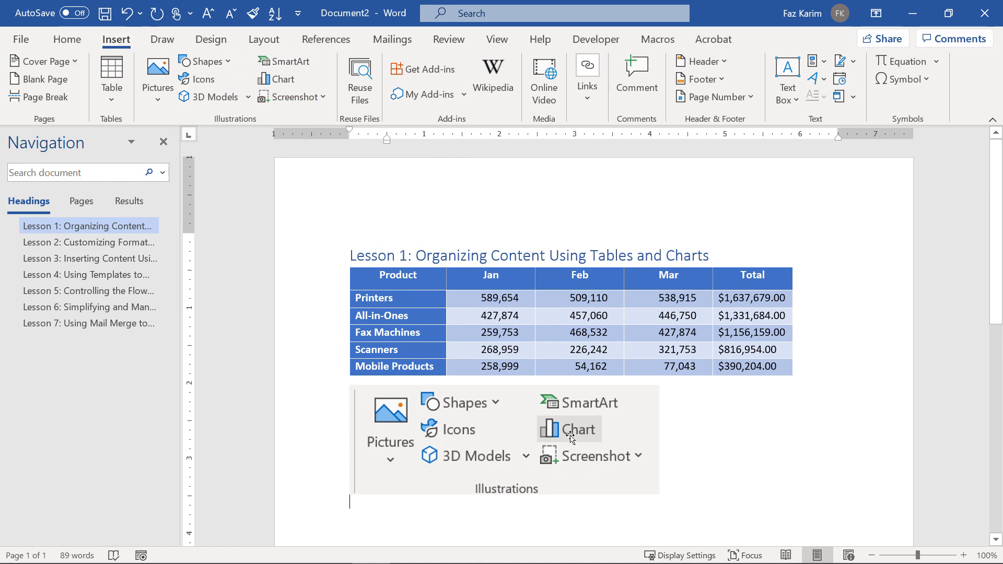
left_click(293, 79)
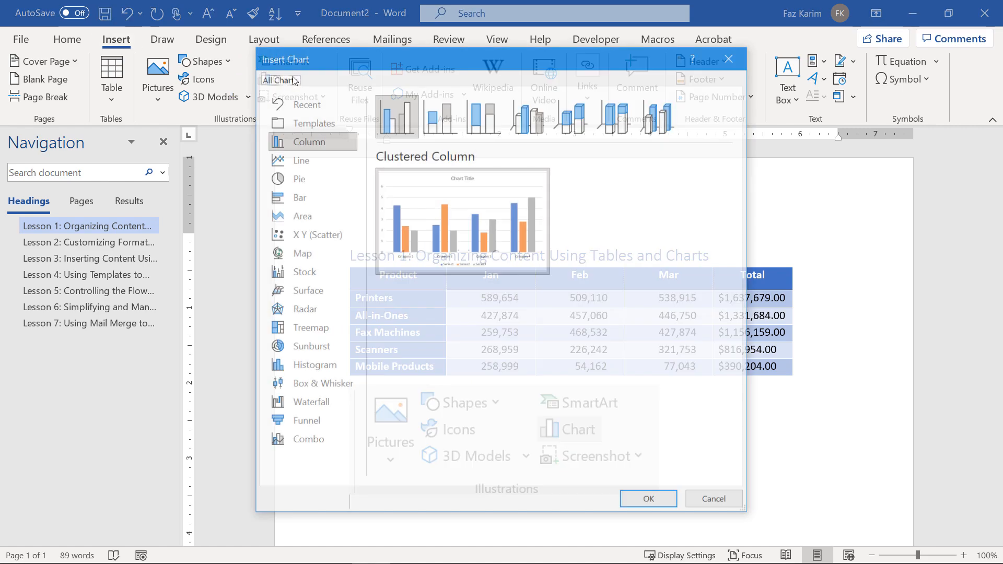
In the Insert Chart dialog, switch to the Bar chart types.
key("ctrl+2")
left_click_drag(256, 48, 230, 24)
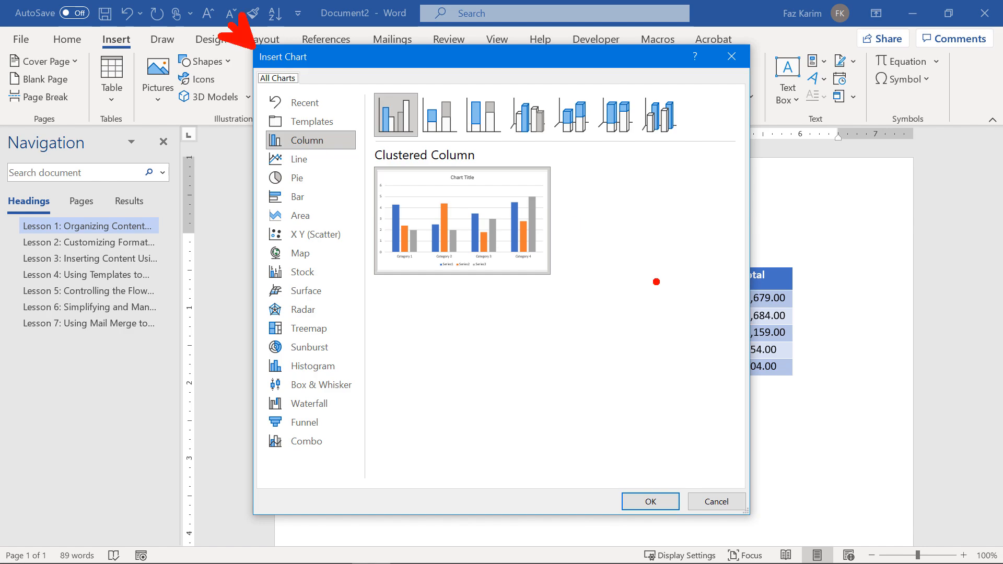
left_click_drag(258, 95, 240, 60)
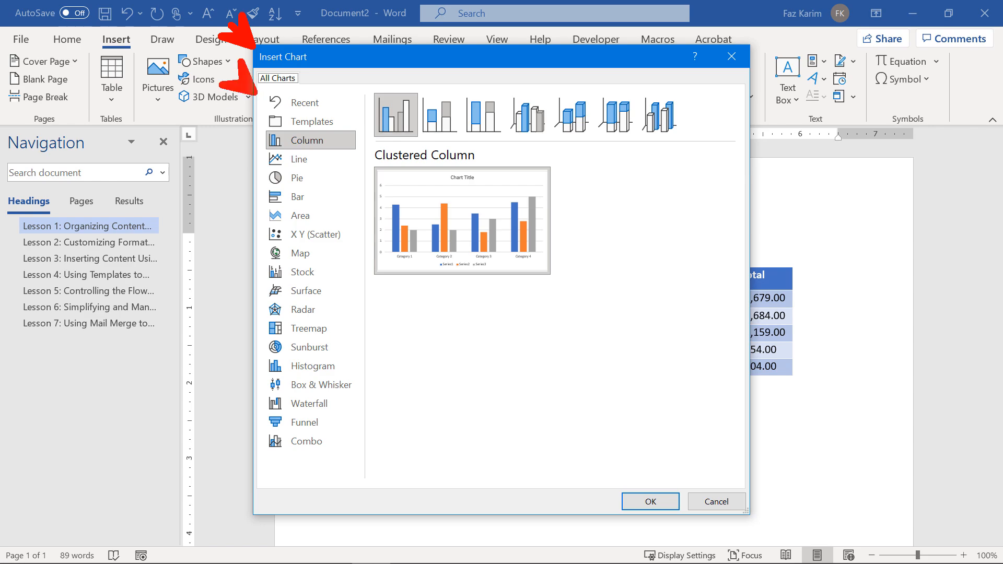
left_click_drag(334, 451, 347, 468)
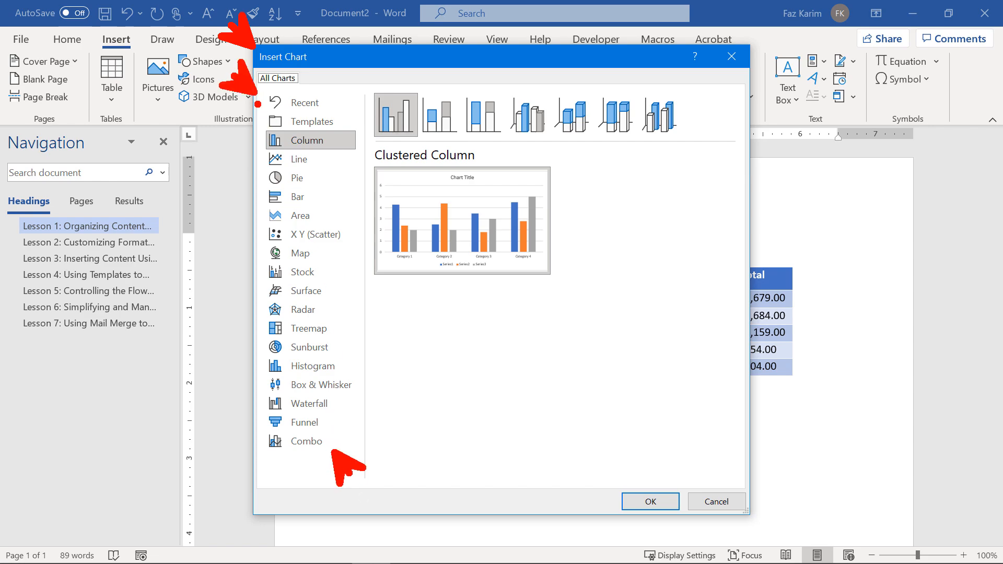
mouse_move(258, 104)
left_mouse_down()
mouse_move(290, 129)
mouse_move(346, 138)
left_mouse_up()
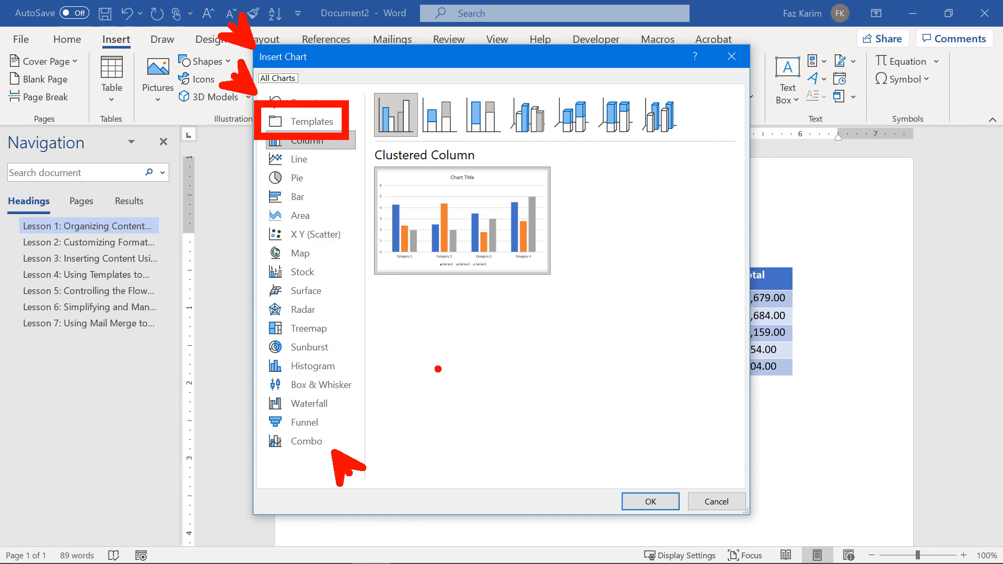
key("Escape")
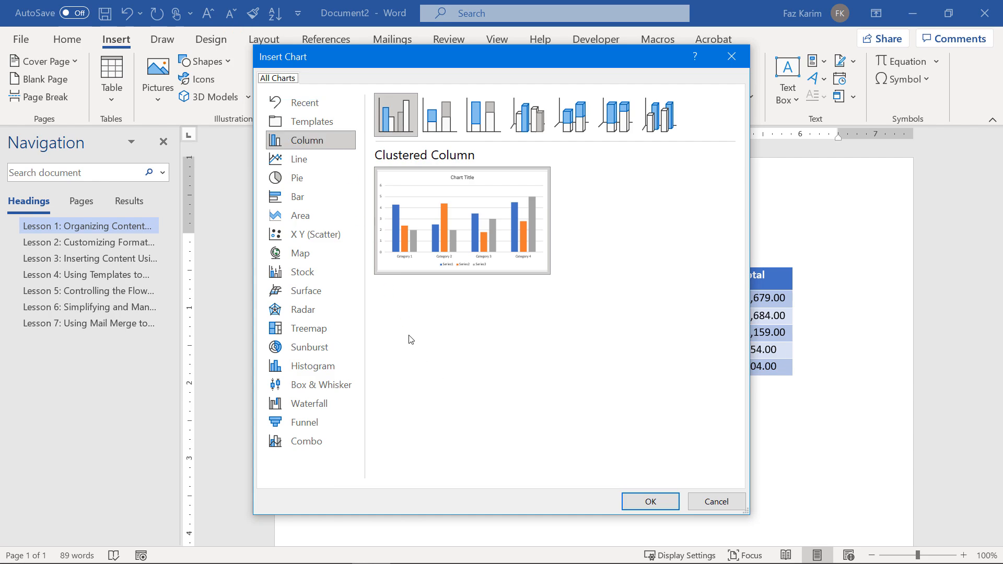
left_click(311, 198)
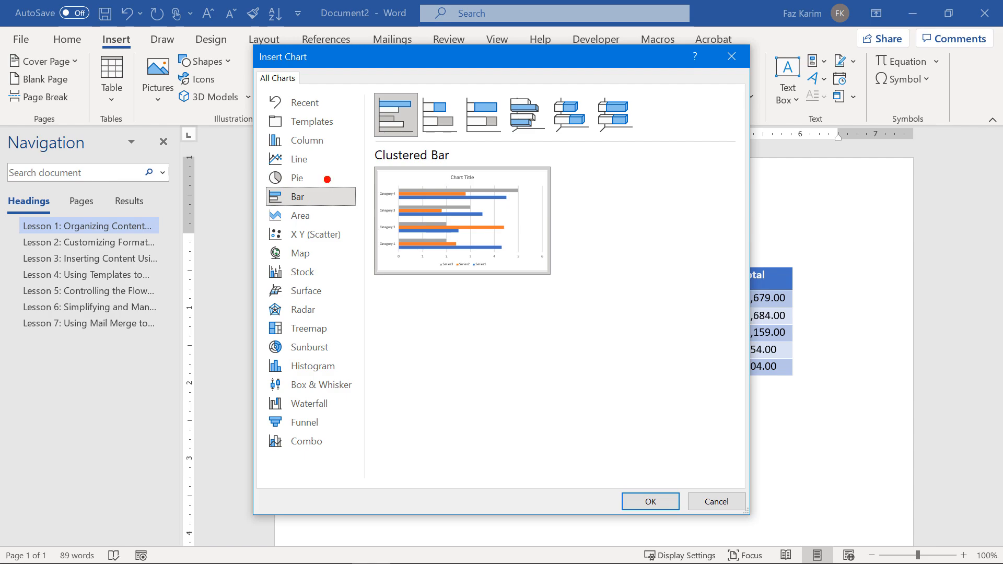
left_click_drag(387, 94, 420, 65)
mouse_move(430, 100)
left_mouse_down()
mouse_move(465, 69)
mouse_move(515, 71)
left_mouse_up()
key("Escape")
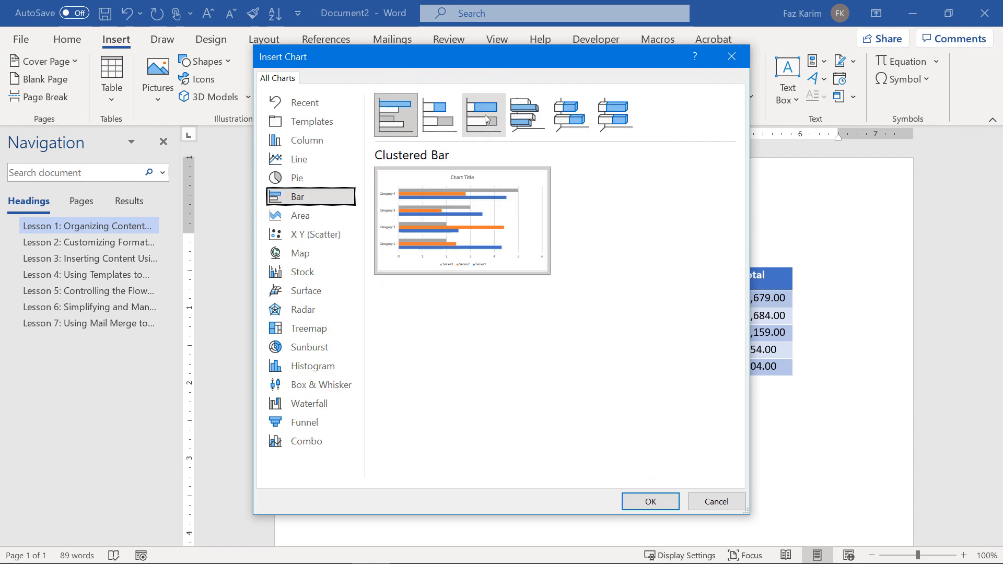
Compare the Stacked, 100% Stacked and 3-D bar varieties, then insert a Clustered Bar chart.
left_click(481, 118)
left_click(448, 112)
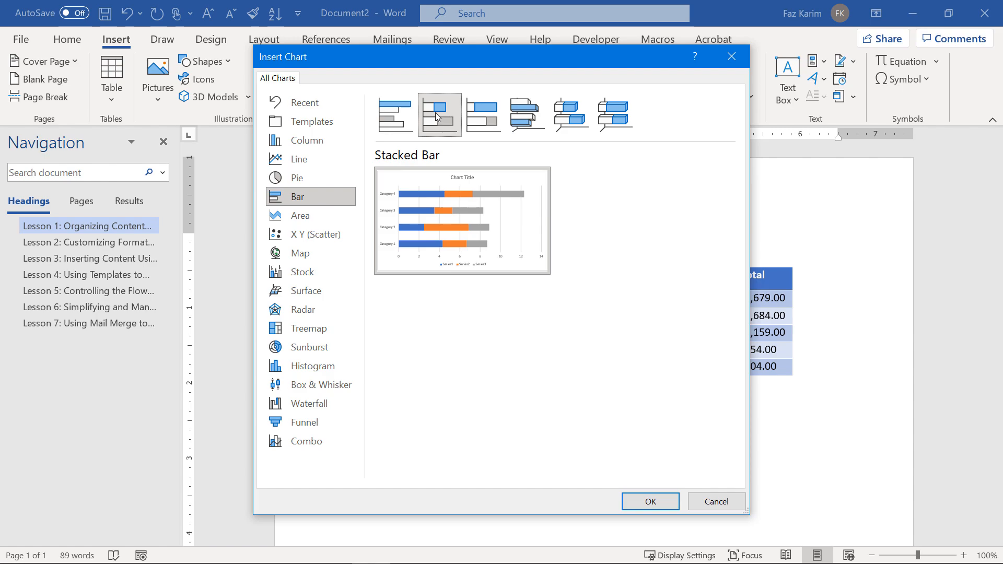
left_click(482, 123)
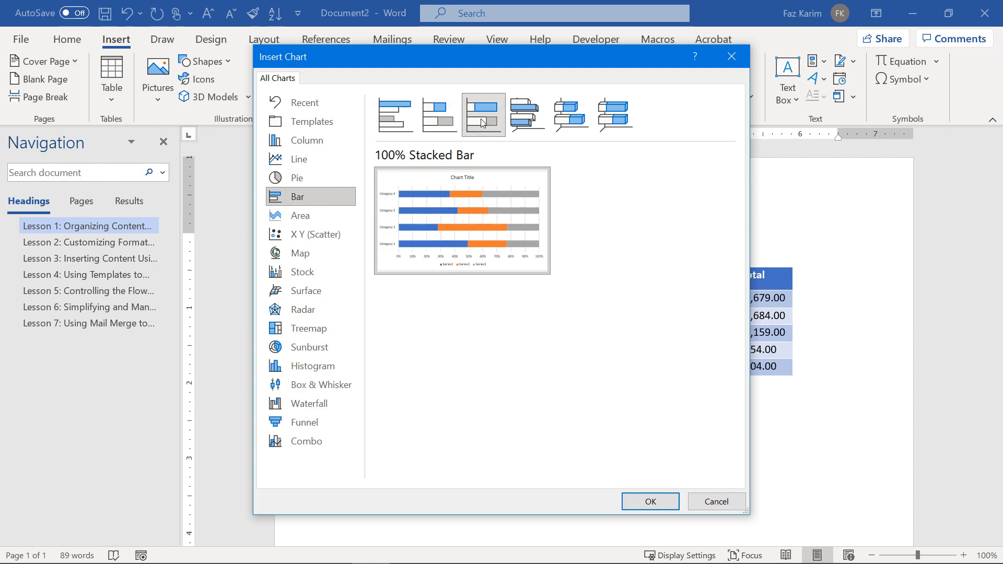
left_click(516, 123)
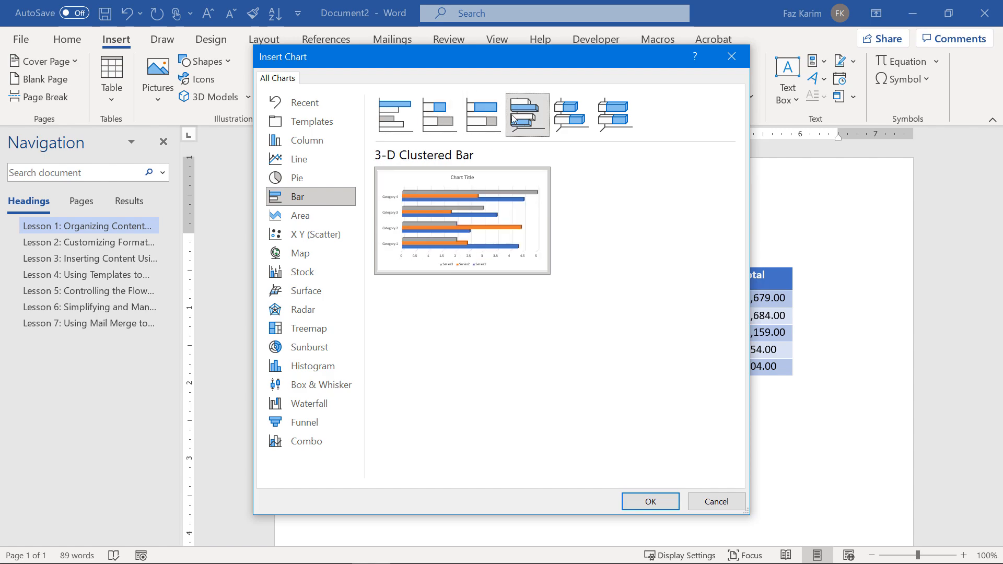
left_click(581, 117)
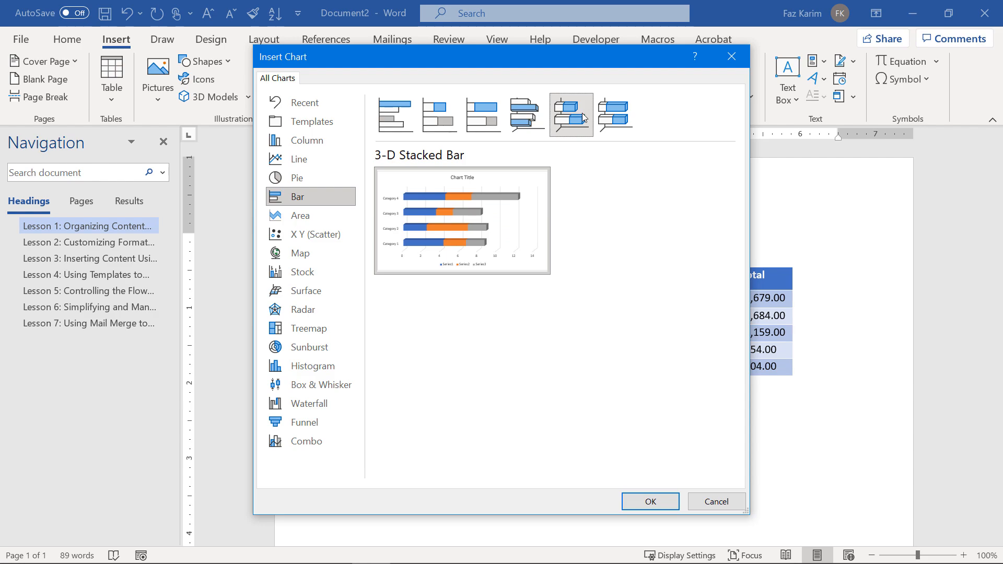
left_click(615, 114)
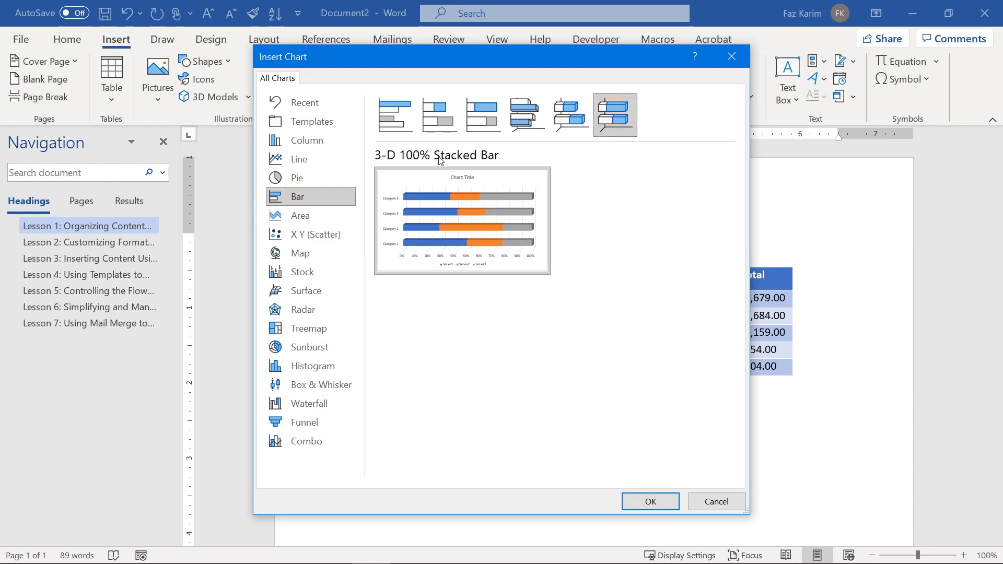
left_click(405, 121)
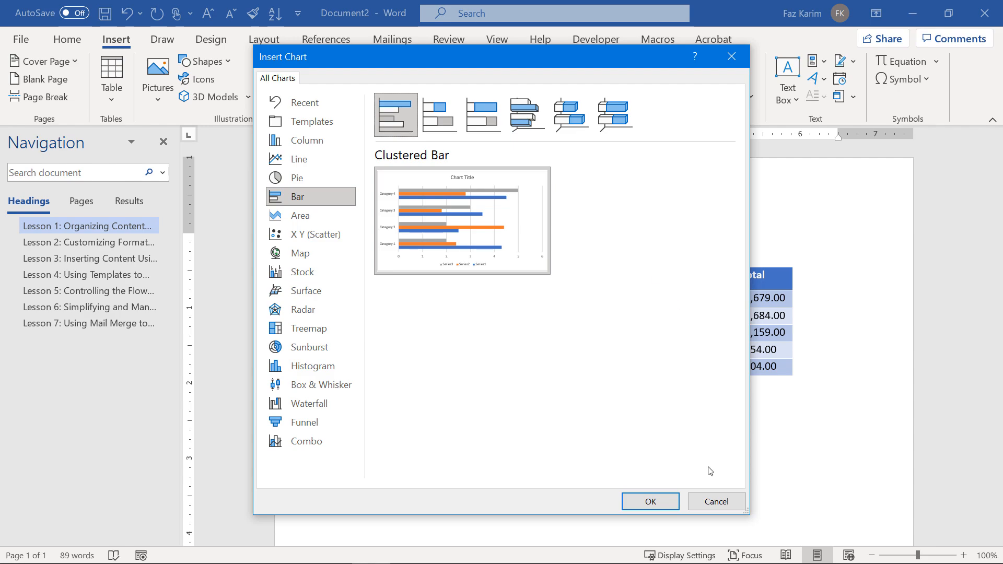
left_click(661, 504)
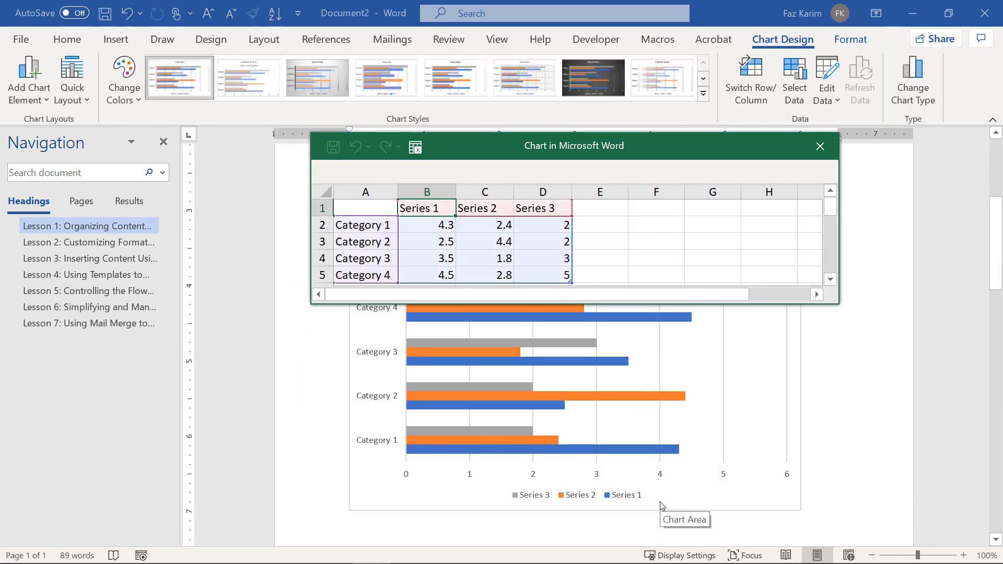
Move the chart data sheet aside and select the product names Printers through Mobile Products.
left_click_drag(653, 156, 819, 201)
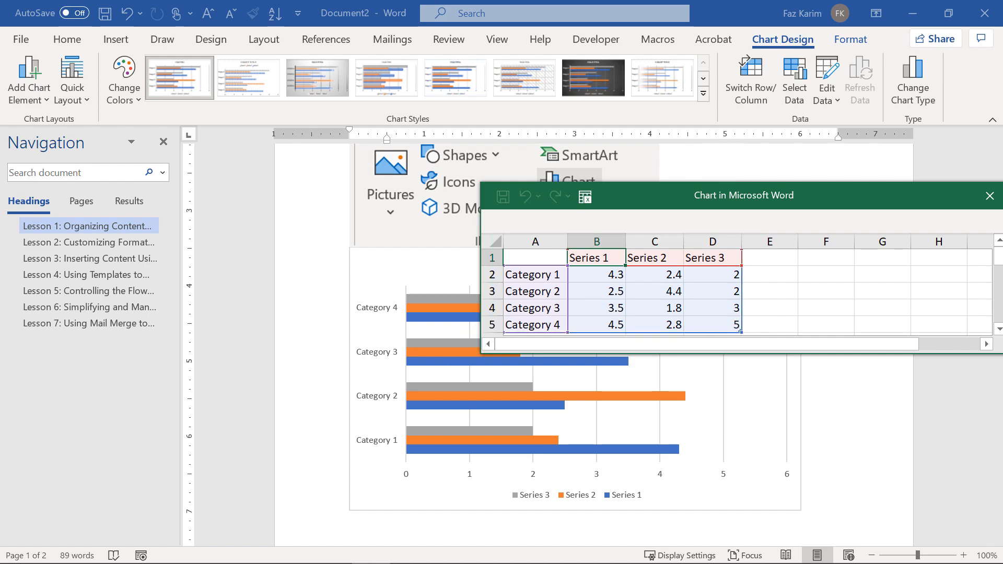
scroll(447, 259, "up", 5)
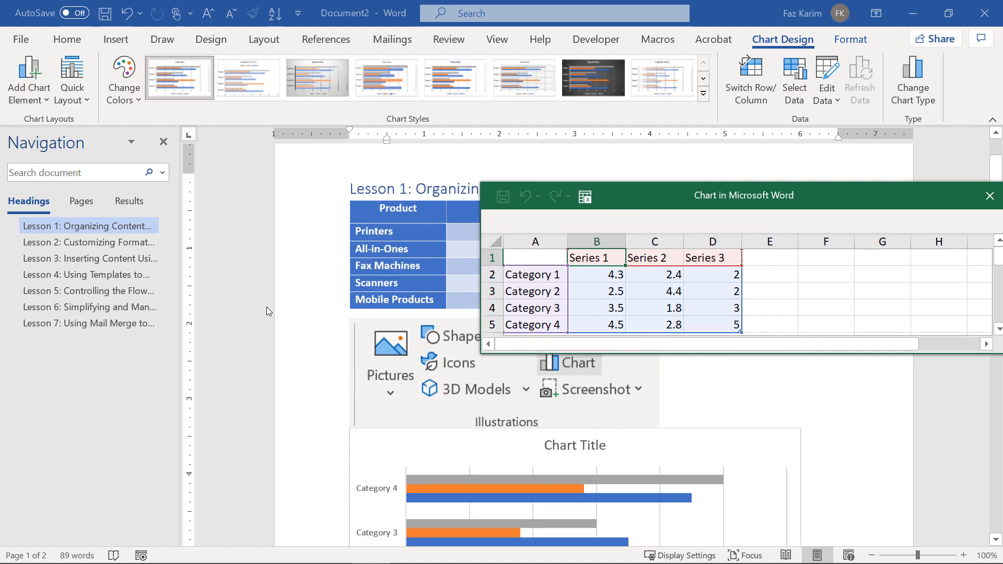
left_click(436, 309)
left_click_drag(437, 309, 424, 241)
key("ctrl+c")
left_click(514, 275)
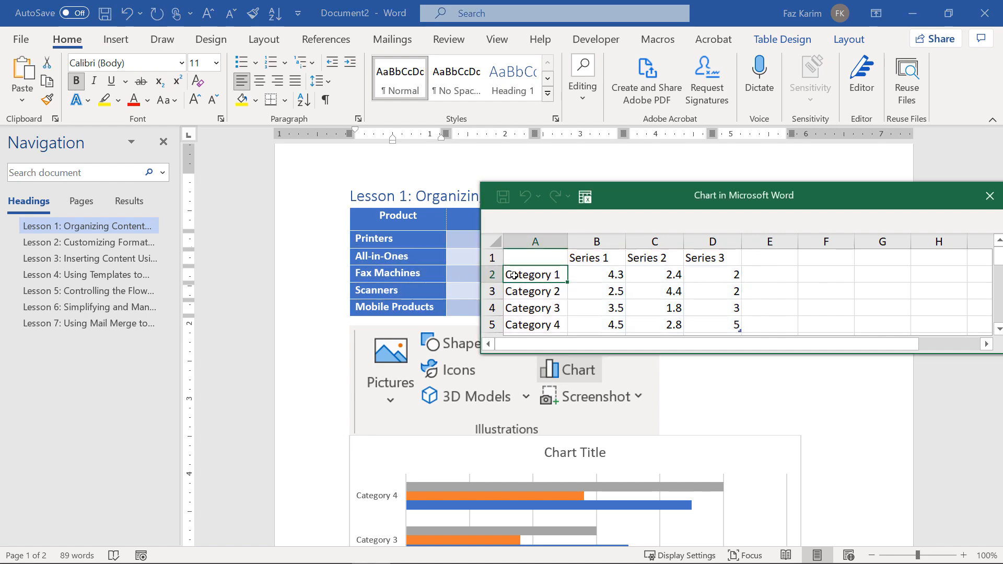
Paste the product names as chart categories and Jan, Feb, Mar as series names.
key("ctrl+v")
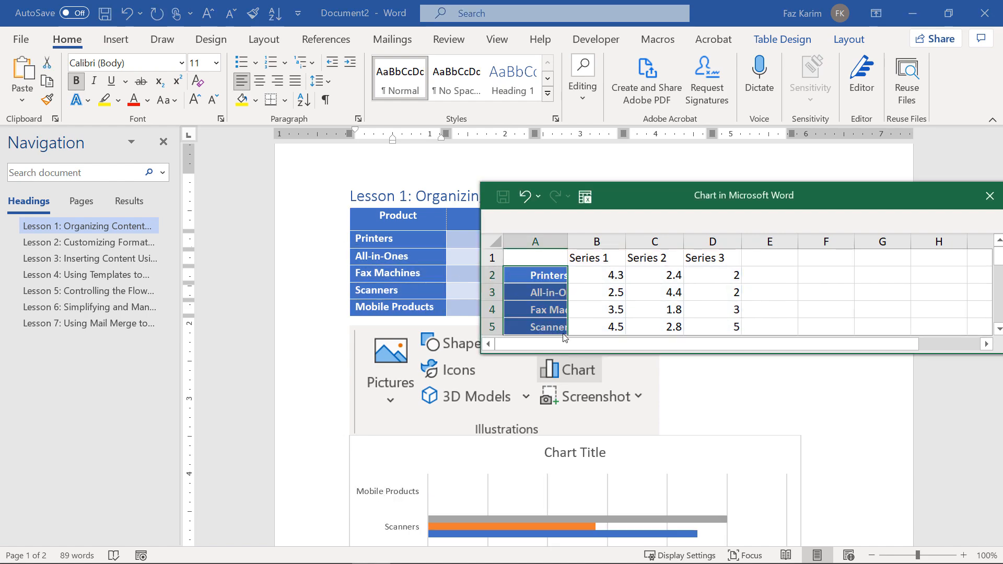
scroll(491, 450, "down", 1)
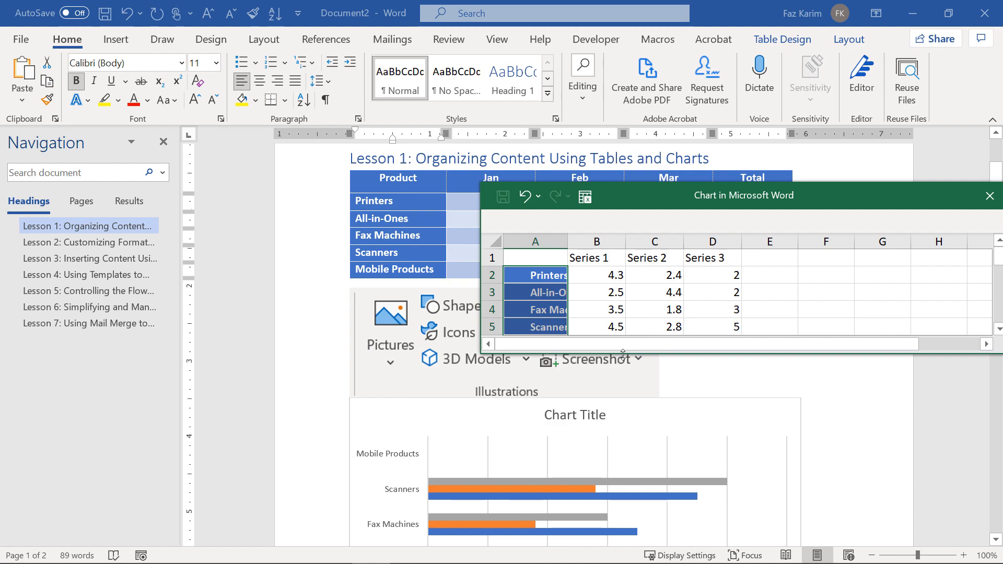
left_click_drag(623, 354, 633, 421)
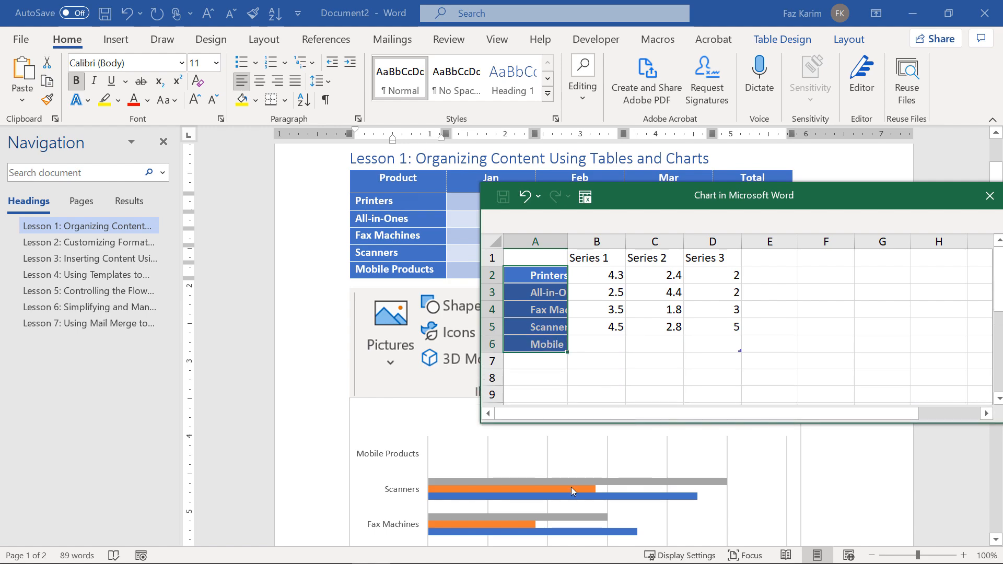
scroll(573, 491, "down", 3)
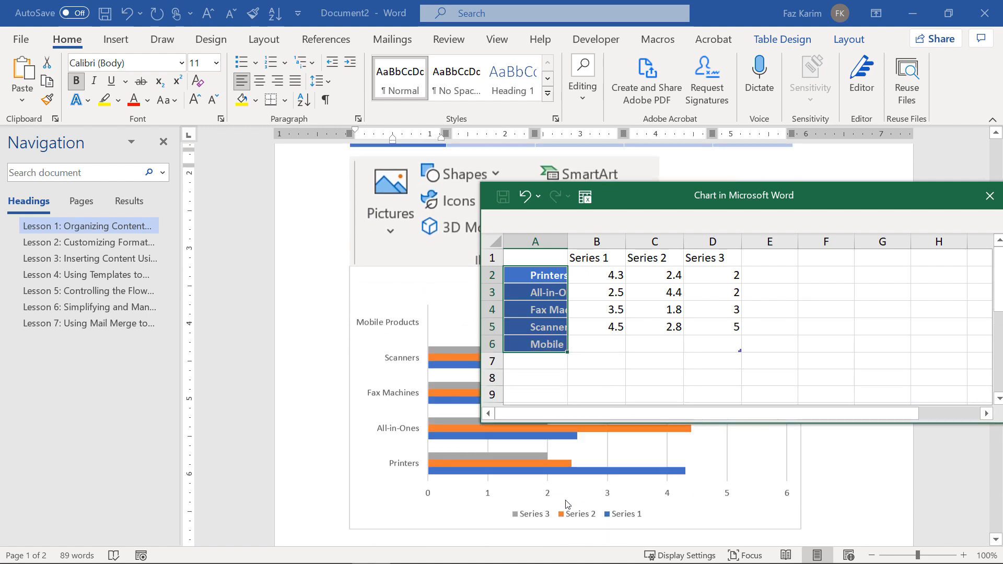
scroll(567, 504, "up", 3)
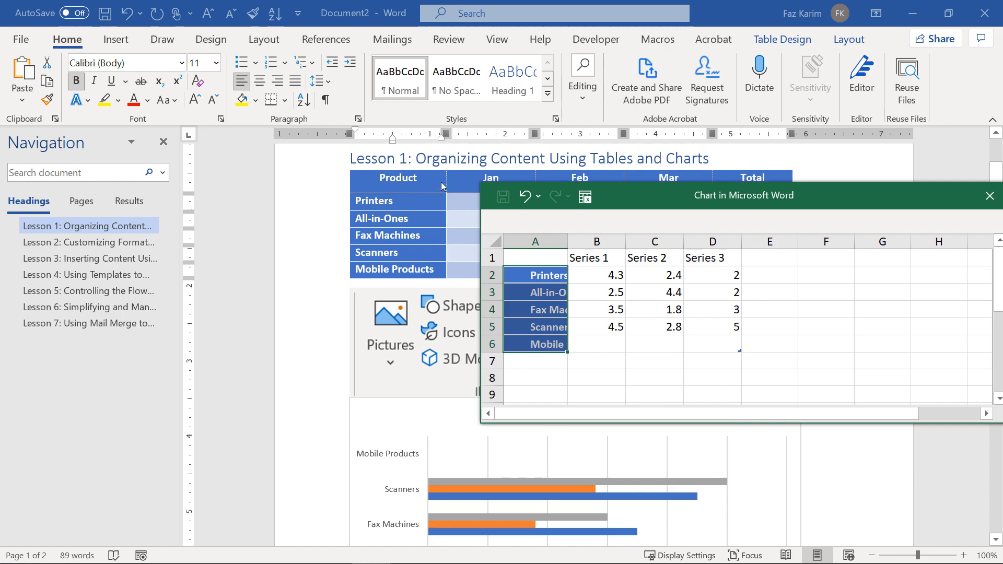
left_click(462, 177)
left_click_drag(462, 176, 638, 189)
key("ctrl+c")
left_click(577, 259)
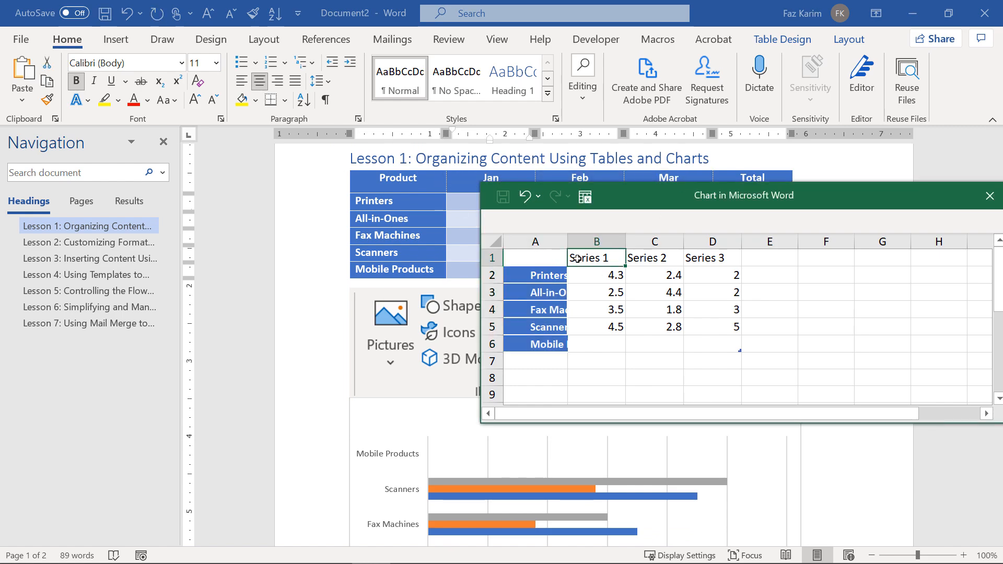
left_click_drag(577, 258, 718, 258)
key("ctrl+v")
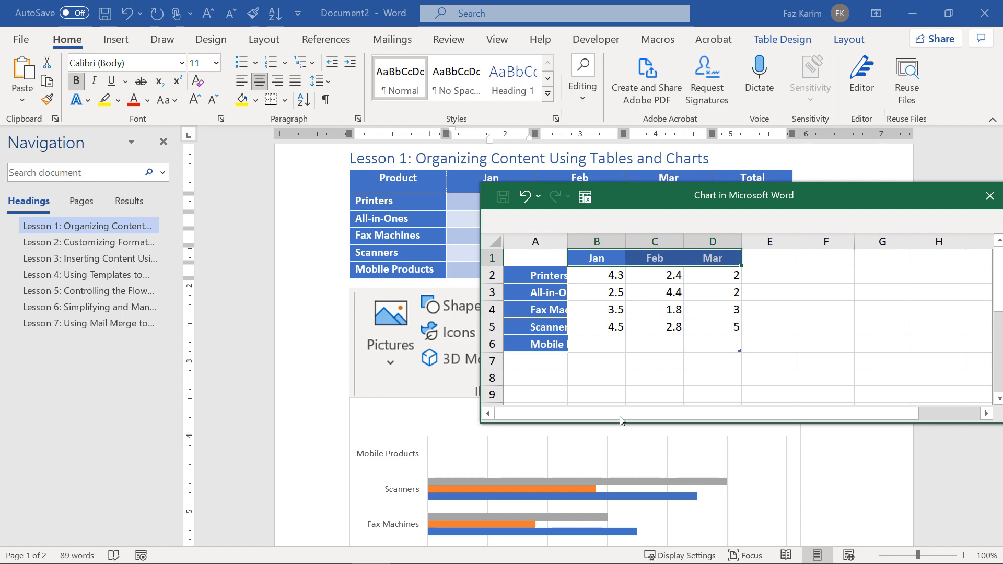
scroll(603, 441, "down", 5)
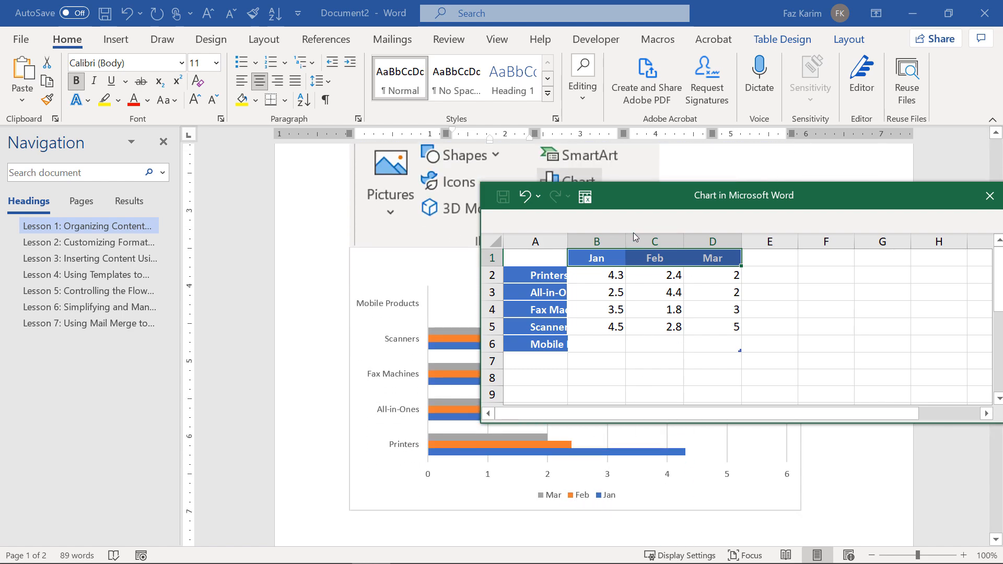
scroll(660, 168, "up", 3)
Paste the monthly sales figures into B2:D6, AutoFit the columns and close the data sheet.
left_click(463, 171)
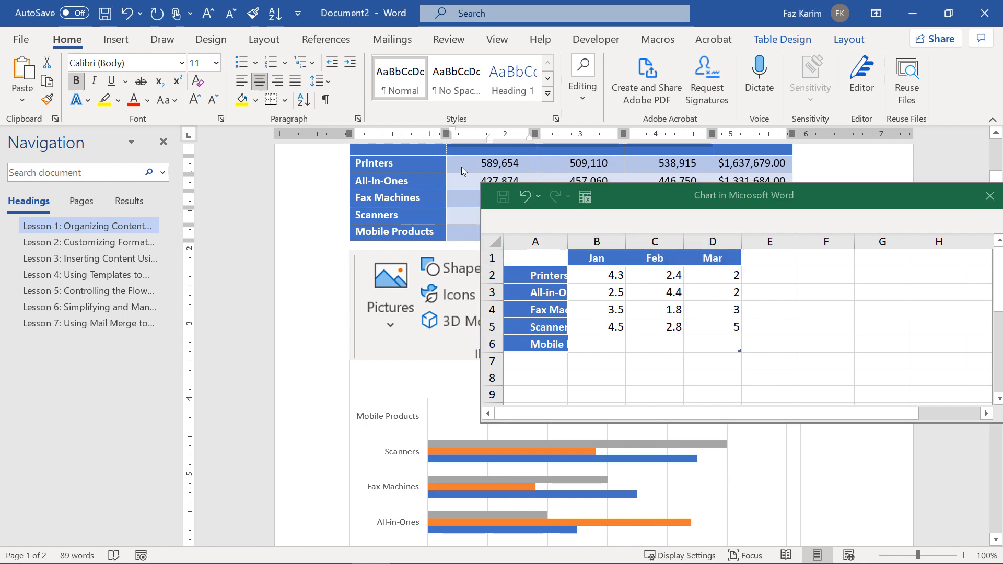
mouse_move(463, 171)
left_mouse_down()
mouse_move(501, 169)
mouse_move(691, 229)
left_mouse_up()
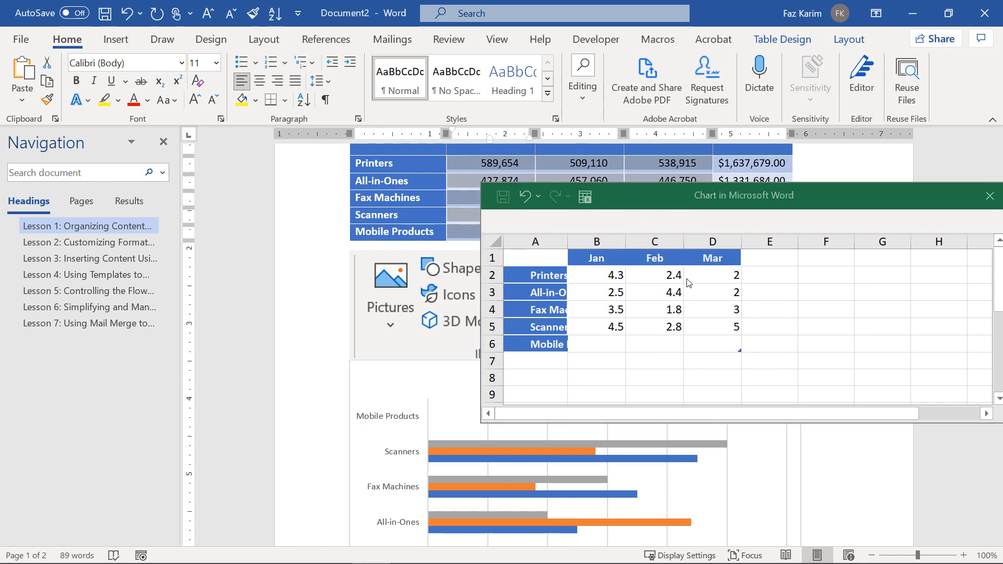
left_click_drag(591, 276, 723, 340)
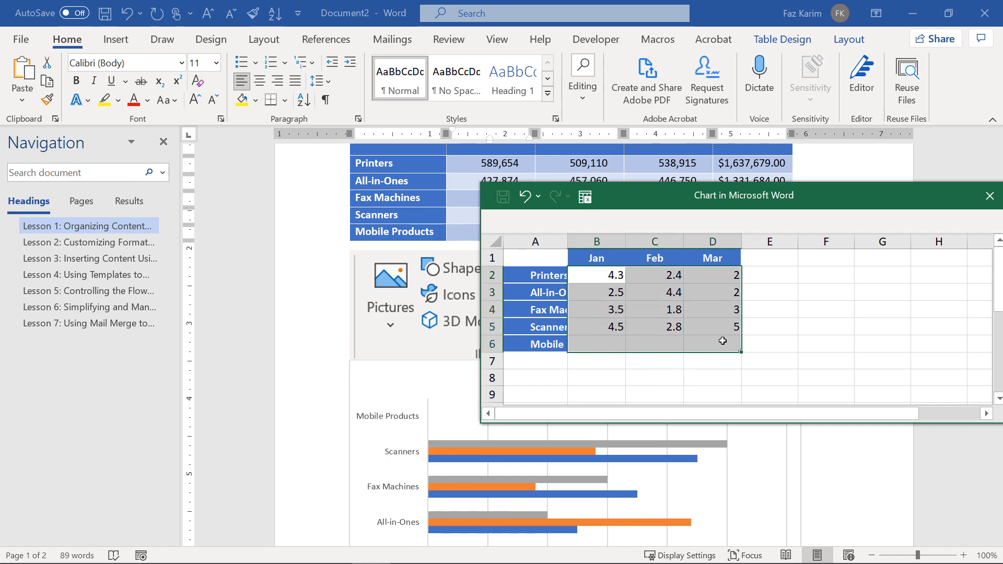
key("ctrl+v")
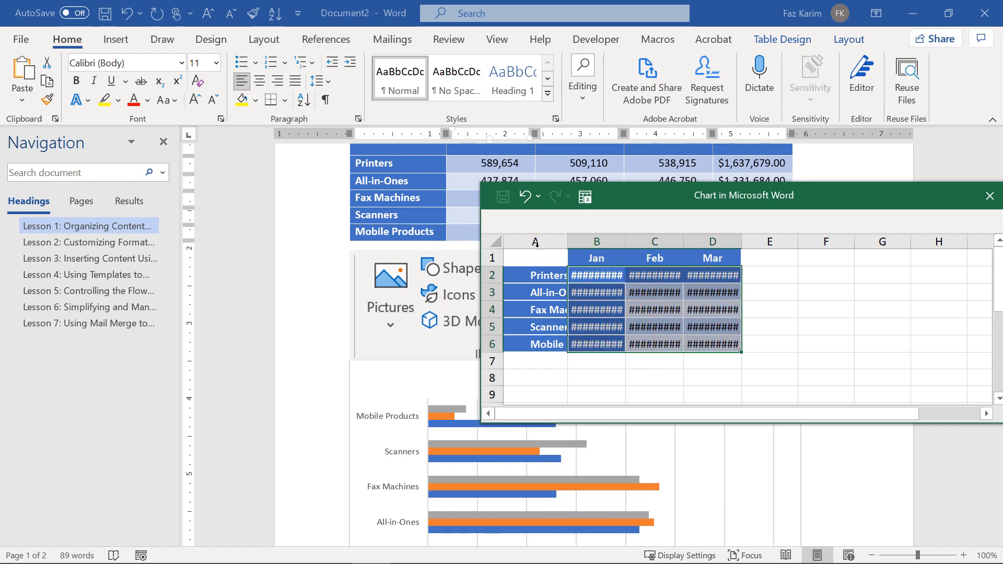
left_click(496, 241)
double_click(568, 241)
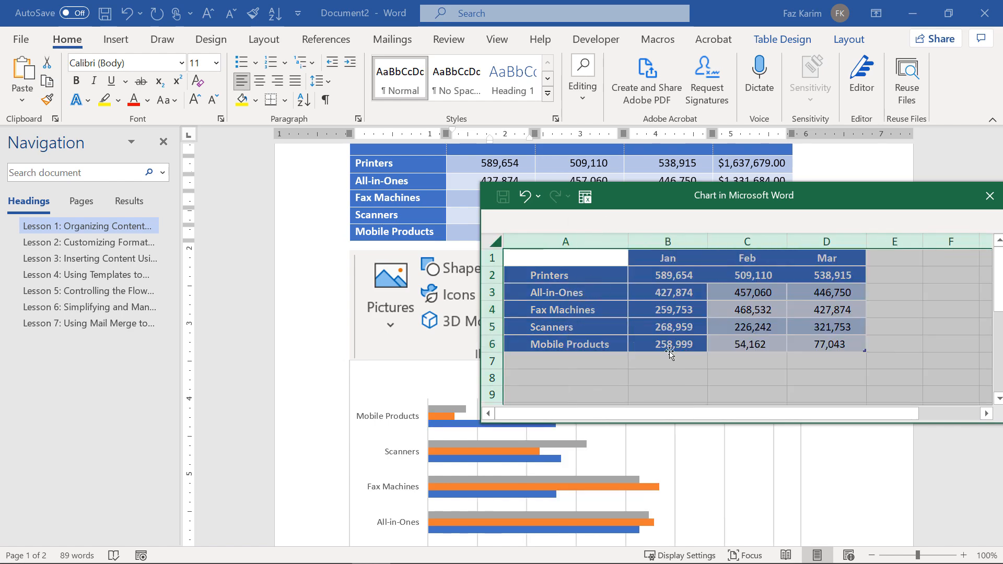
scroll(532, 462, "down", 3)
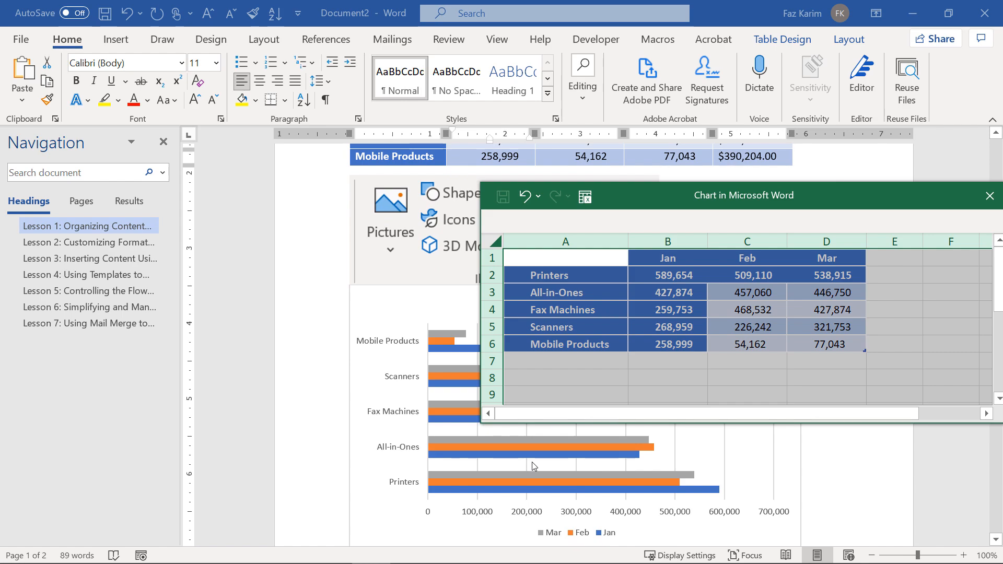
left_click(994, 206)
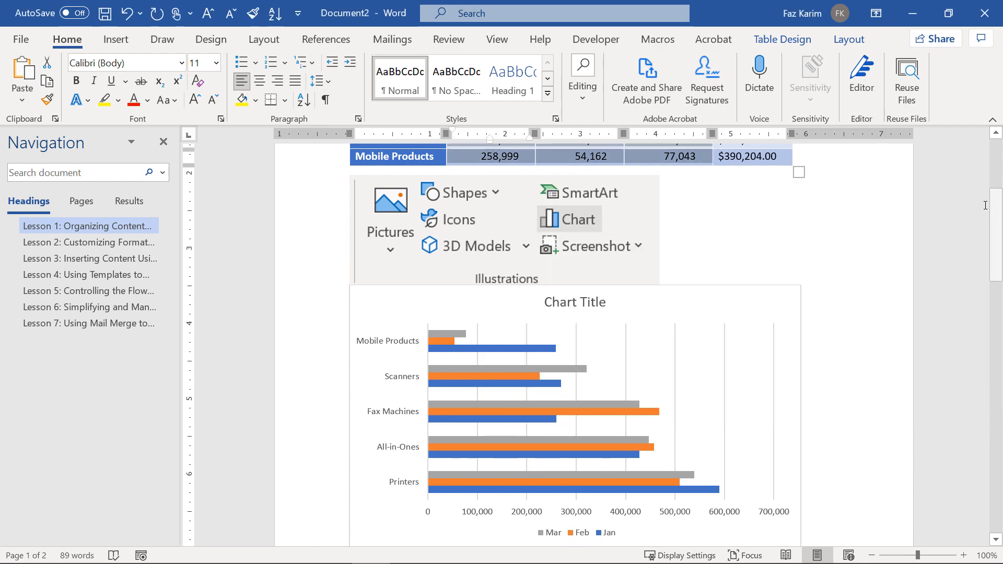
Replace the placeholder chart title with 'Product Sales'.
scroll(636, 356, "down", 1)
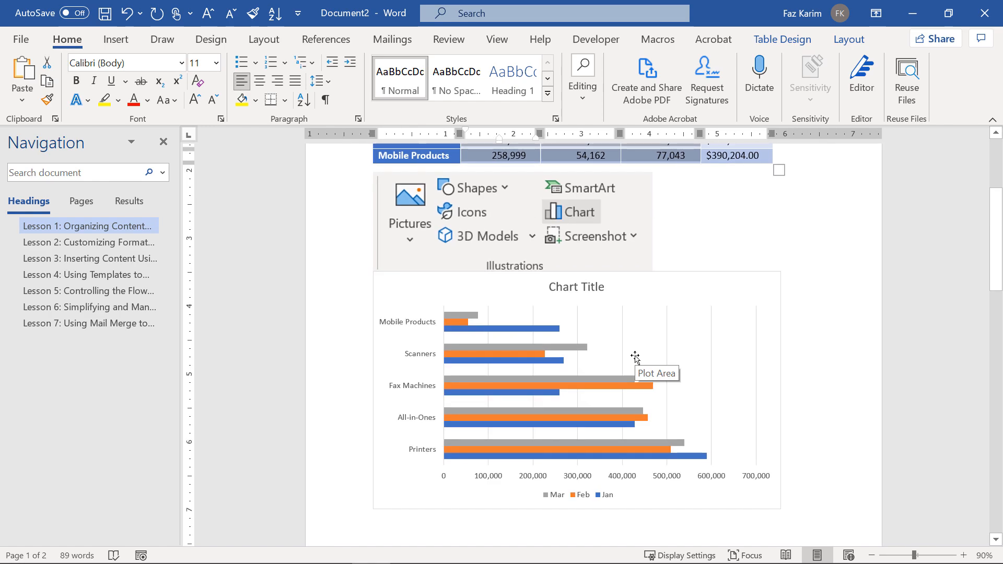
scroll(635, 356, "down", 1)
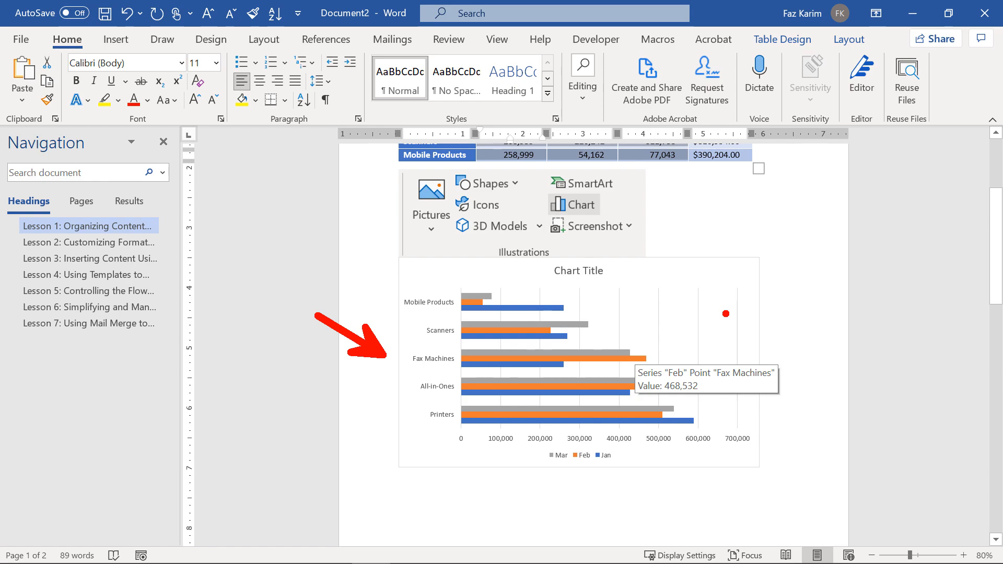
left_click(581, 270)
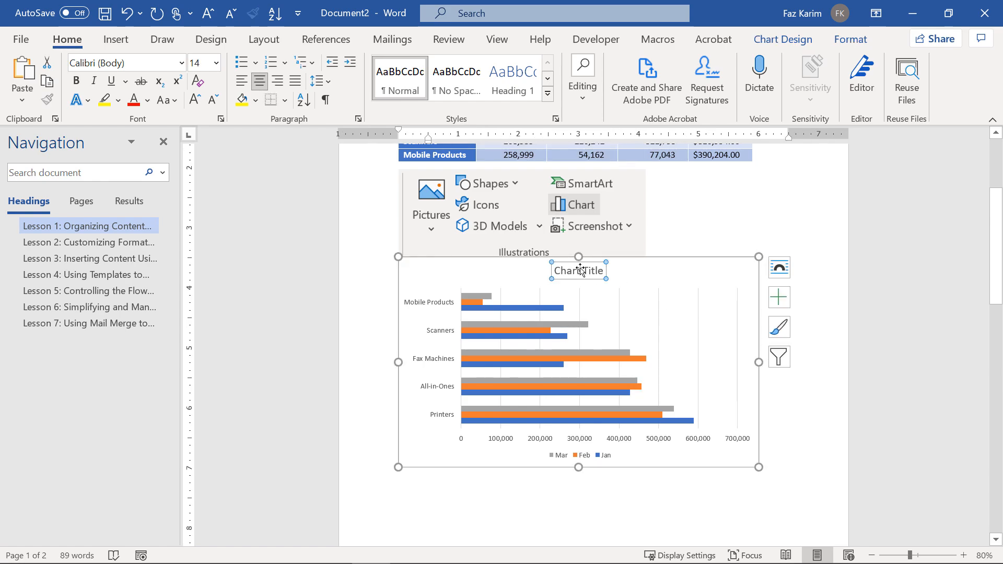
triple_click(581, 270)
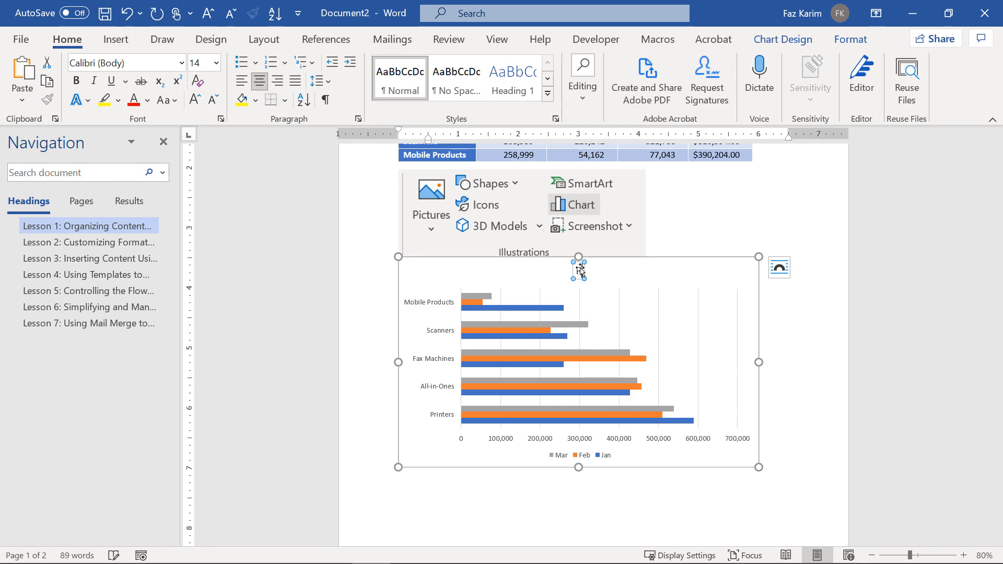
type("Product Sales")
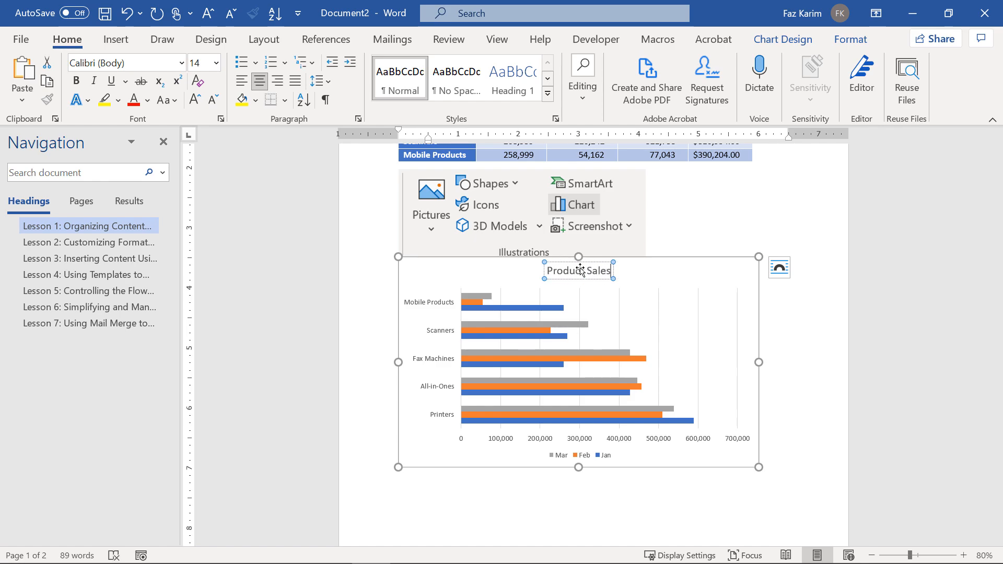
left_click(828, 353)
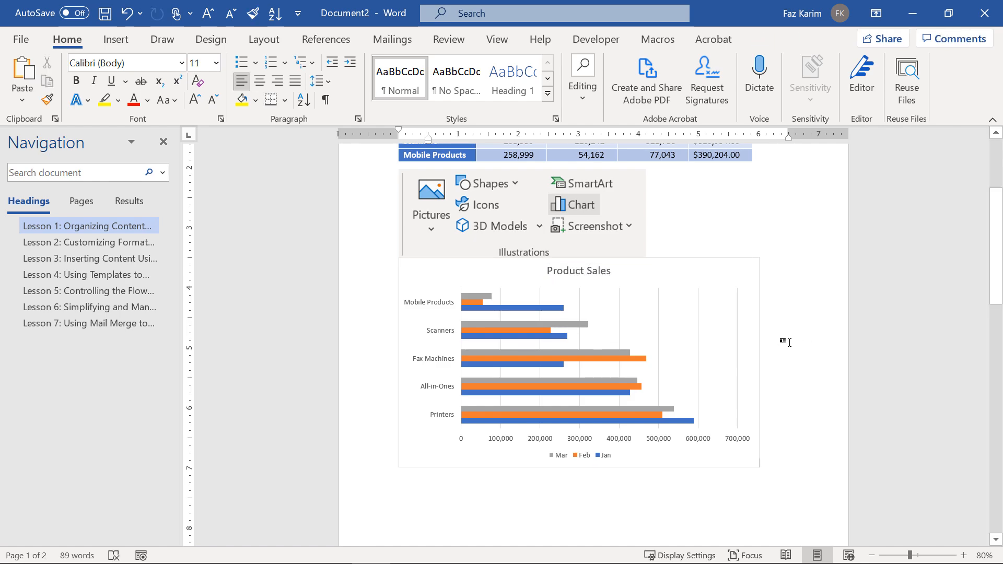
scroll(789, 342, "up", 2)
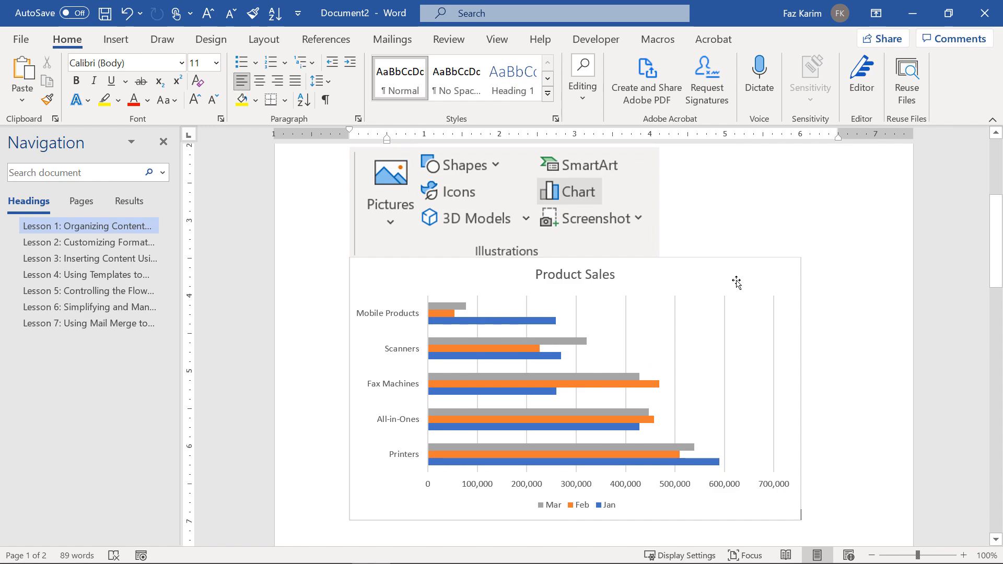
left_click(731, 279)
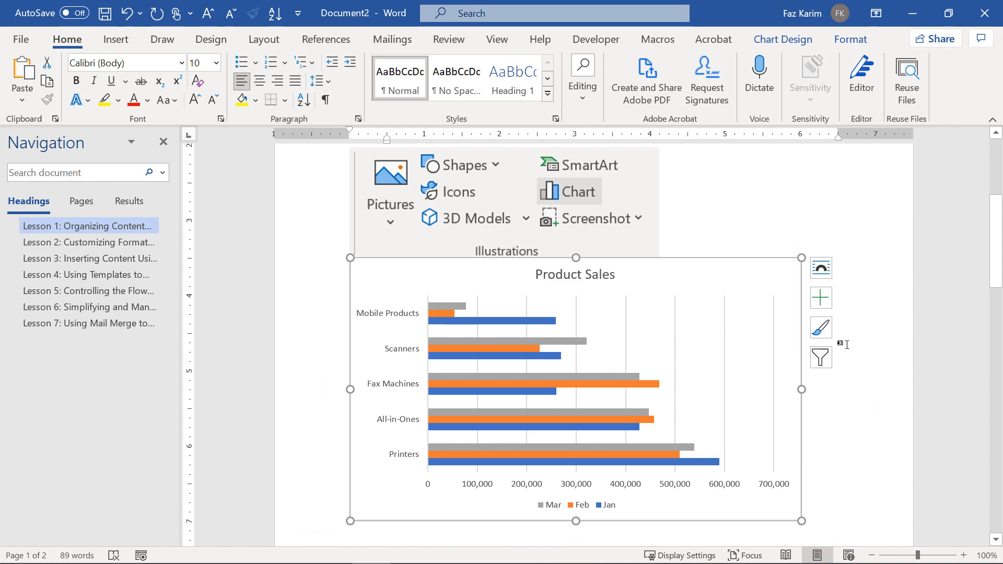
Turn off gridlines, put the legend on the right, add data labels and delete the value axis.
left_click(821, 308)
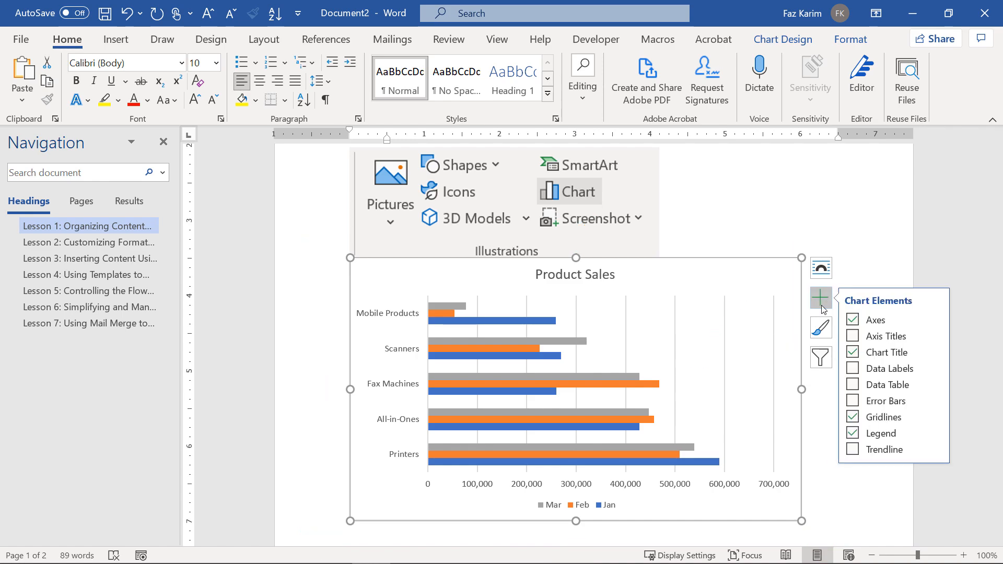
left_click(853, 417)
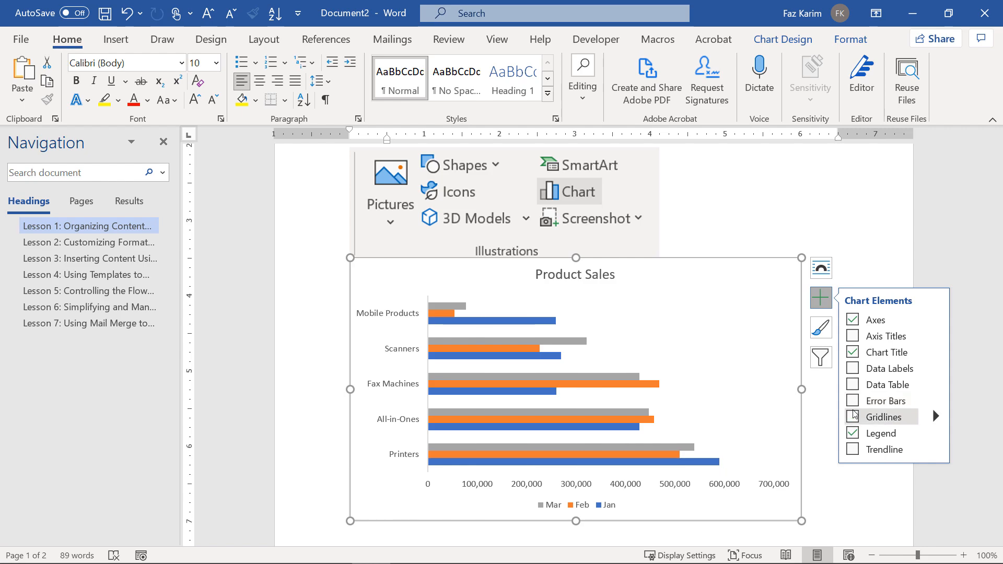
left_click(935, 433)
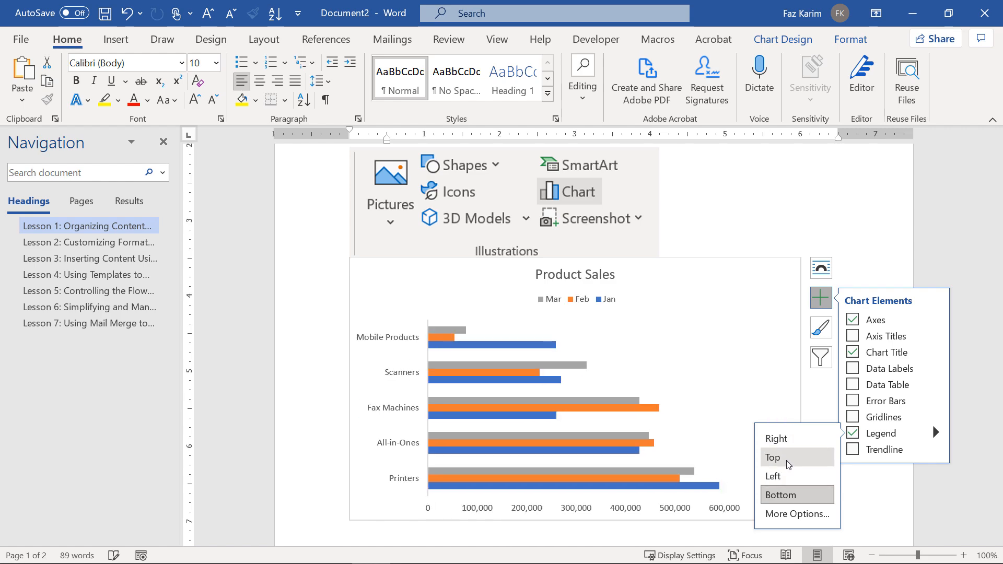
left_click(793, 449)
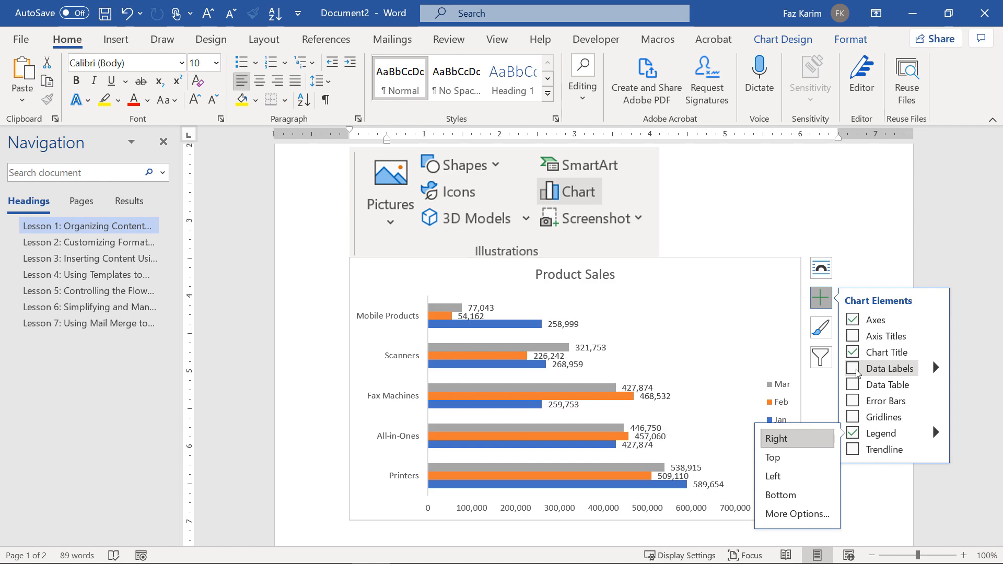
left_click(853, 368)
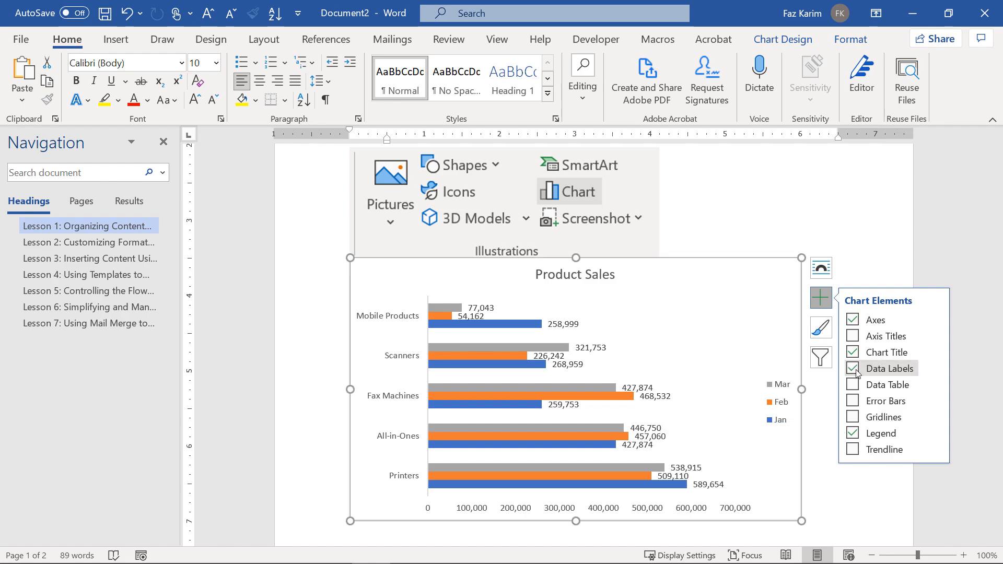
left_click(658, 509)
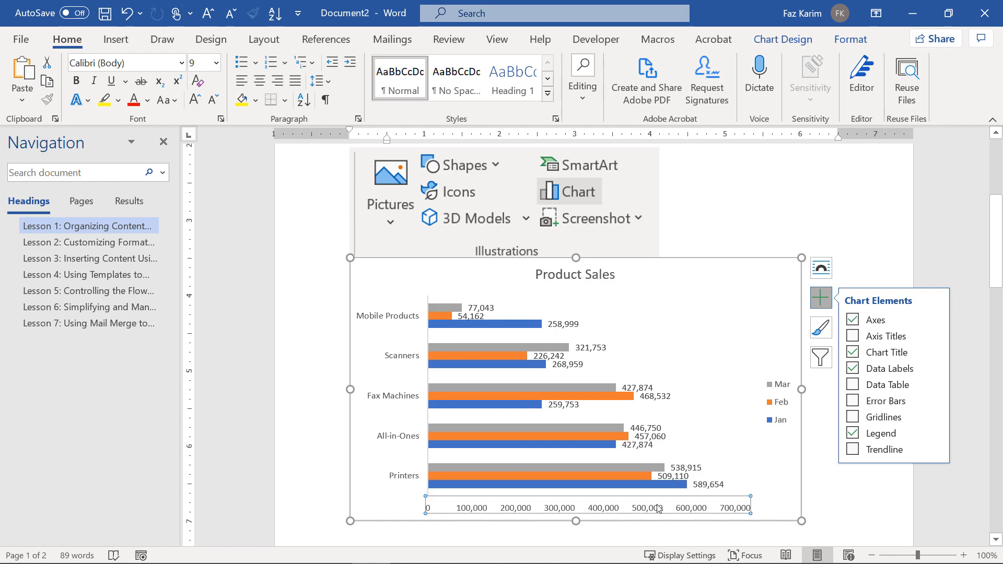
key("Delete")
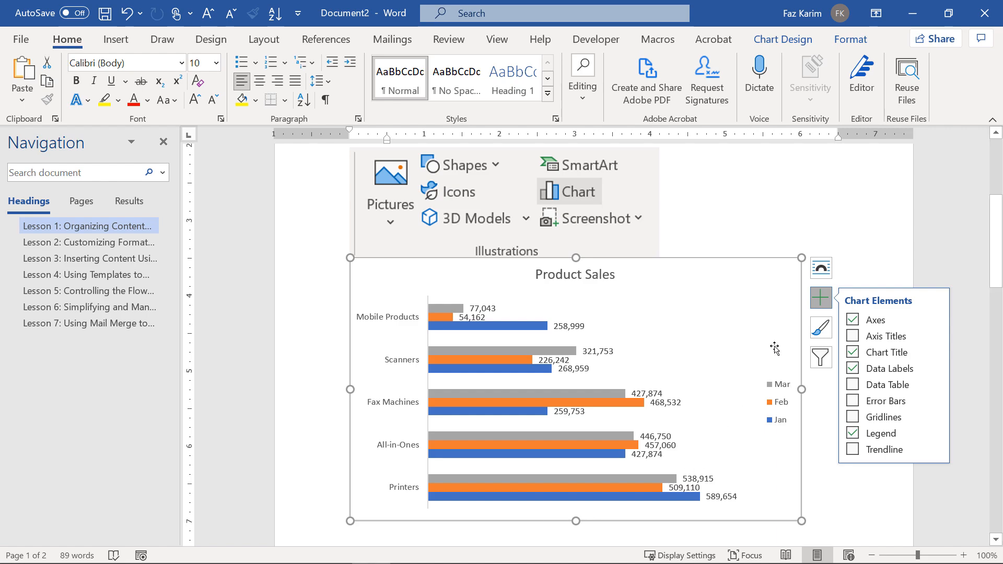
left_click(822, 270)
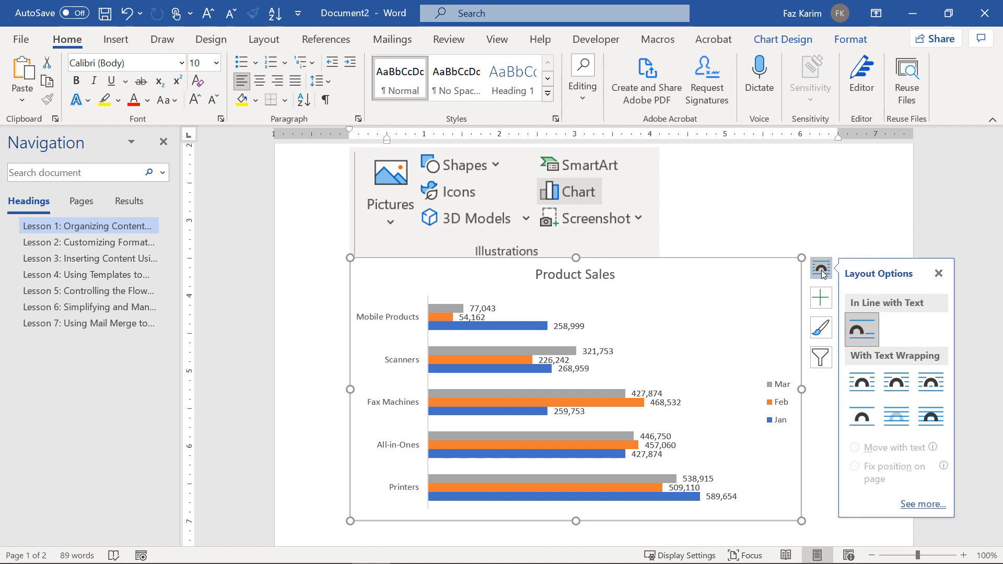
Set the chart to Top and Bottom wrapping and undo a stray paragraph break in the table.
left_click(868, 408)
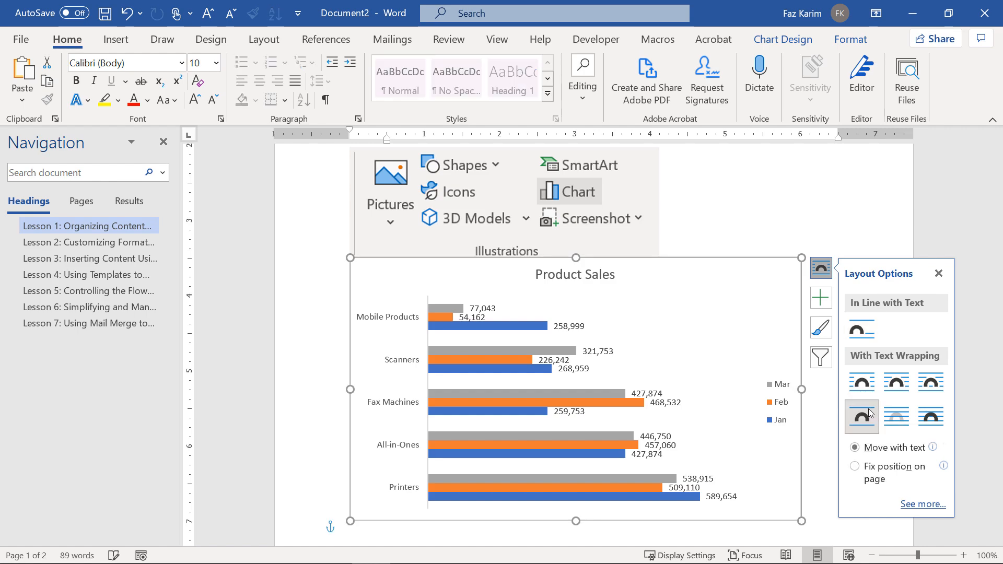
left_click(730, 235)
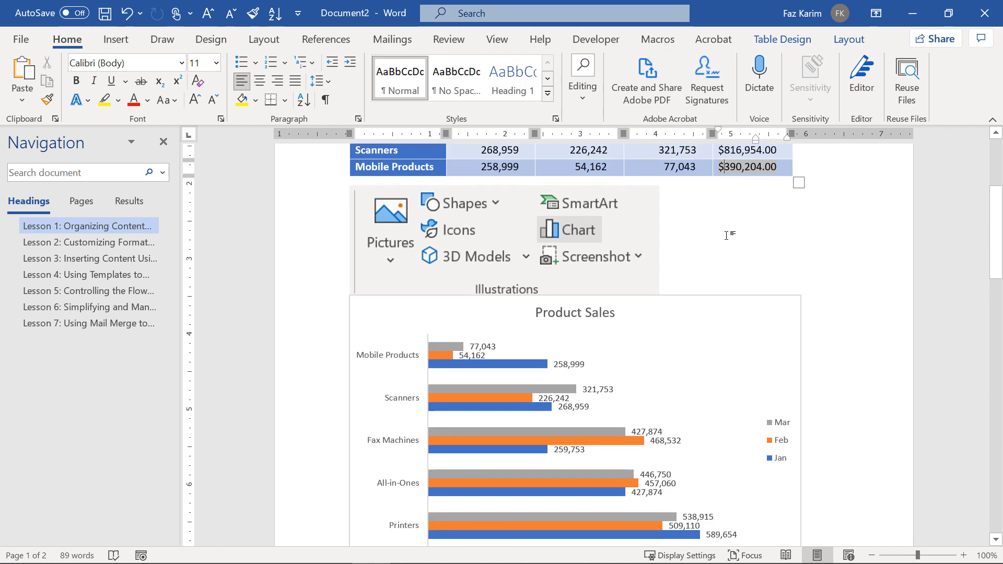
key("Return")
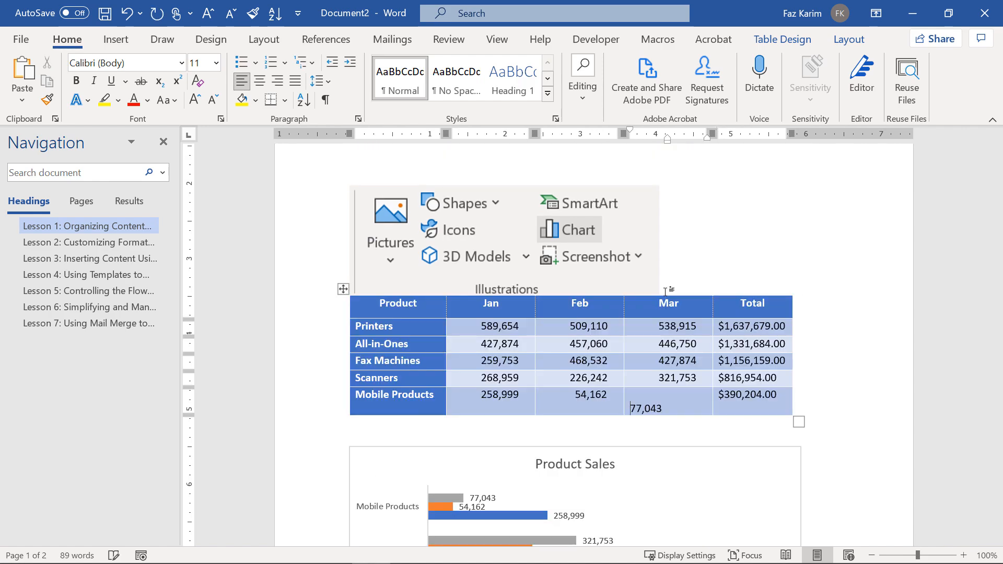
left_click(400, 438)
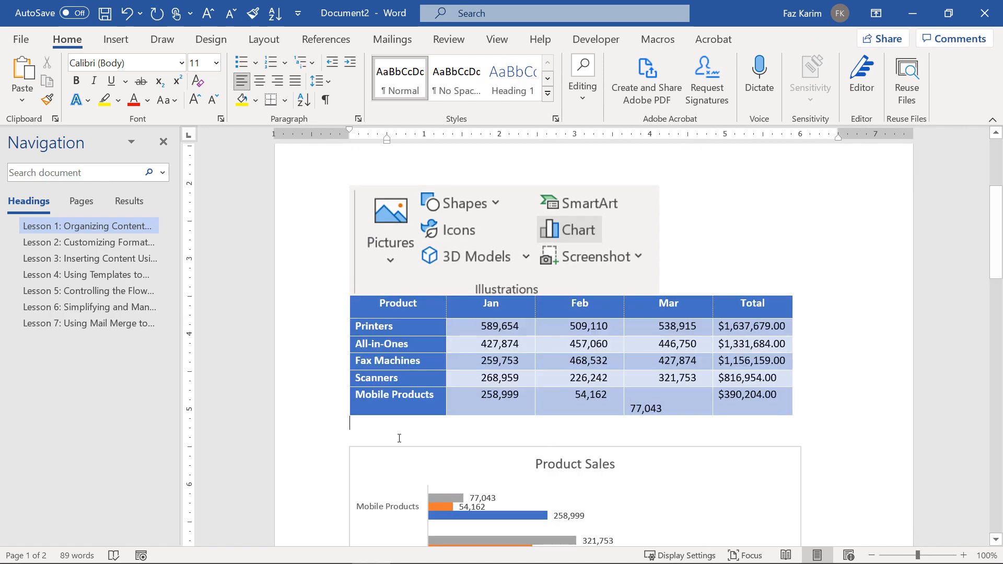
key("ctrl+z")
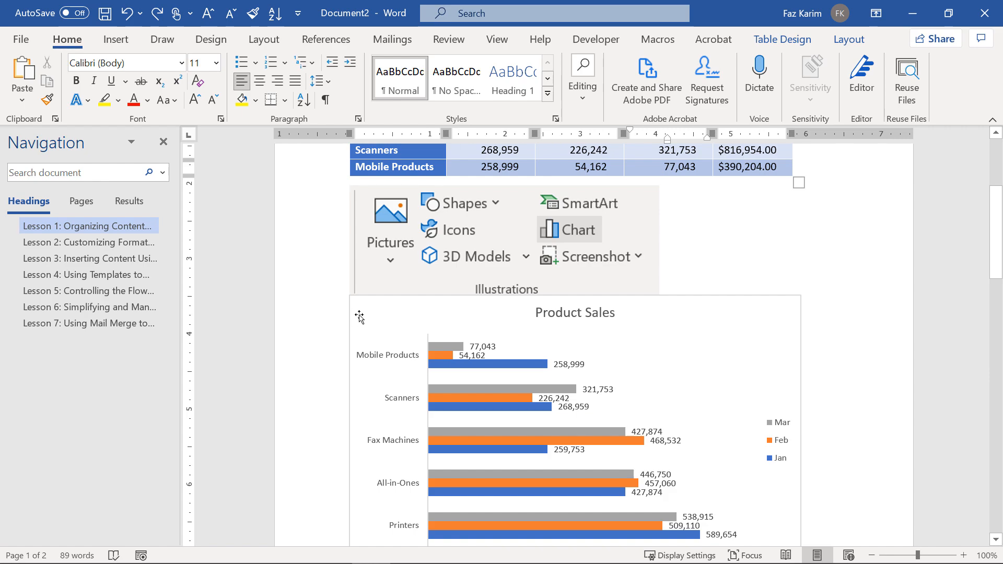
Nudge the chart lower and type 'Product' on a line above it.
left_click(382, 330)
left_click_drag(382, 330, 381, 358)
left_click(370, 319)
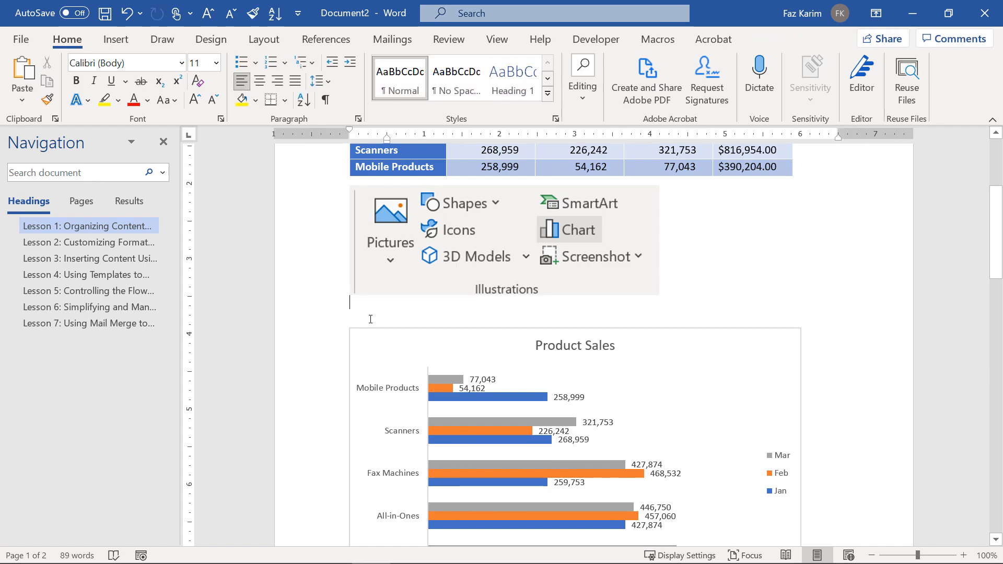
type("Product Sales")
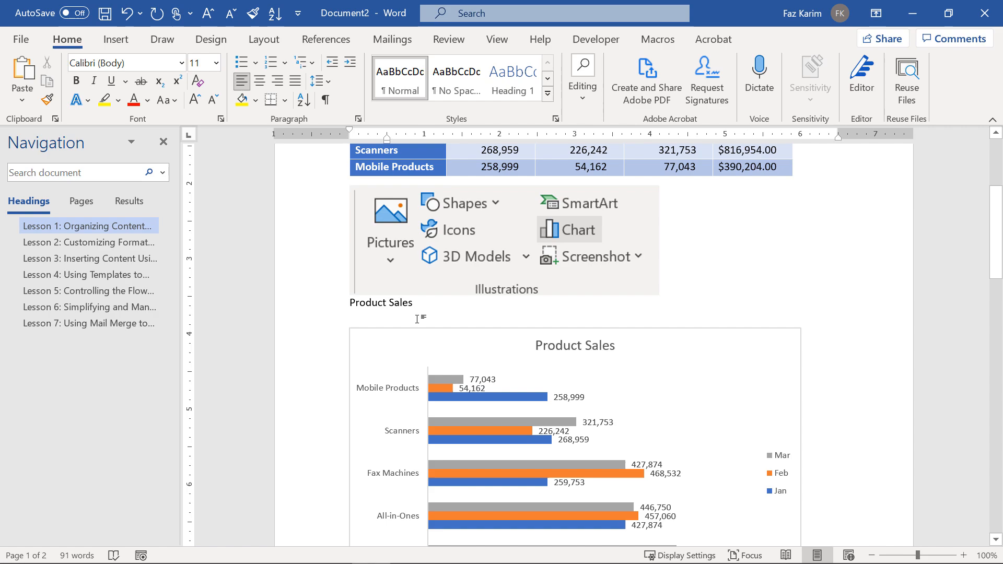
Apply the Title style to the Product Sales line.
left_click(327, 304)
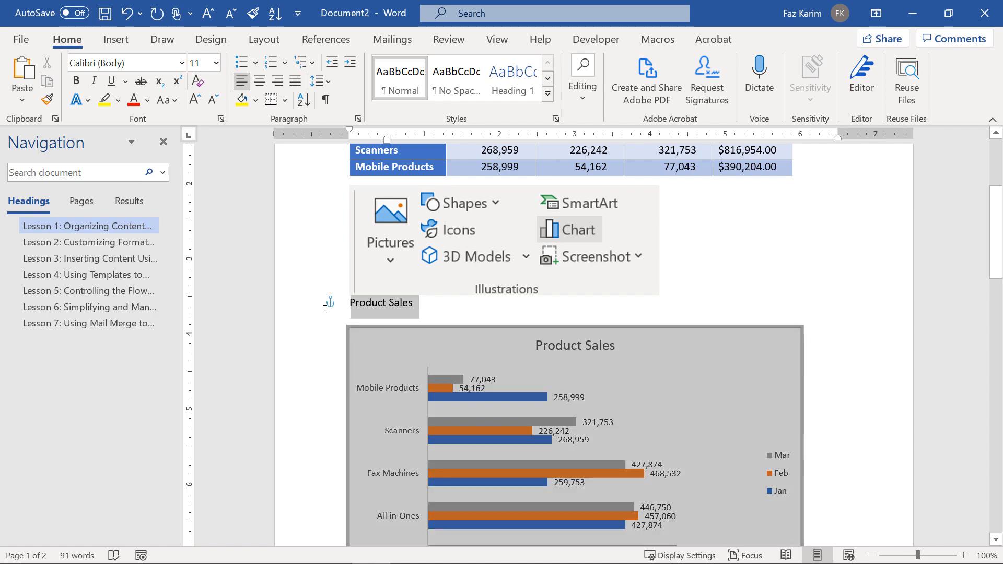
left_click(446, 312)
left_click(343, 303)
left_click(415, 312)
left_click_drag(349, 305, 418, 308)
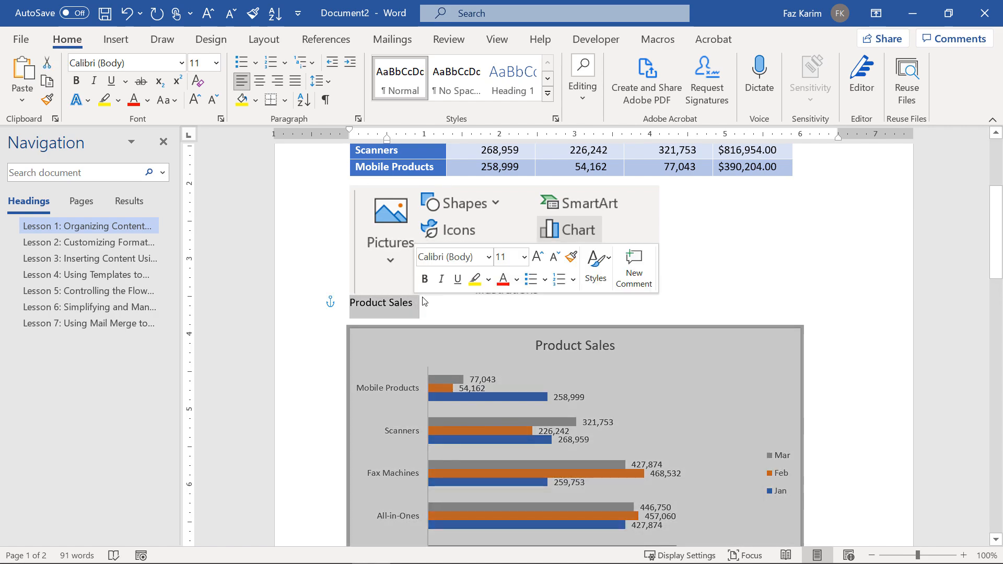
left_click(548, 93)
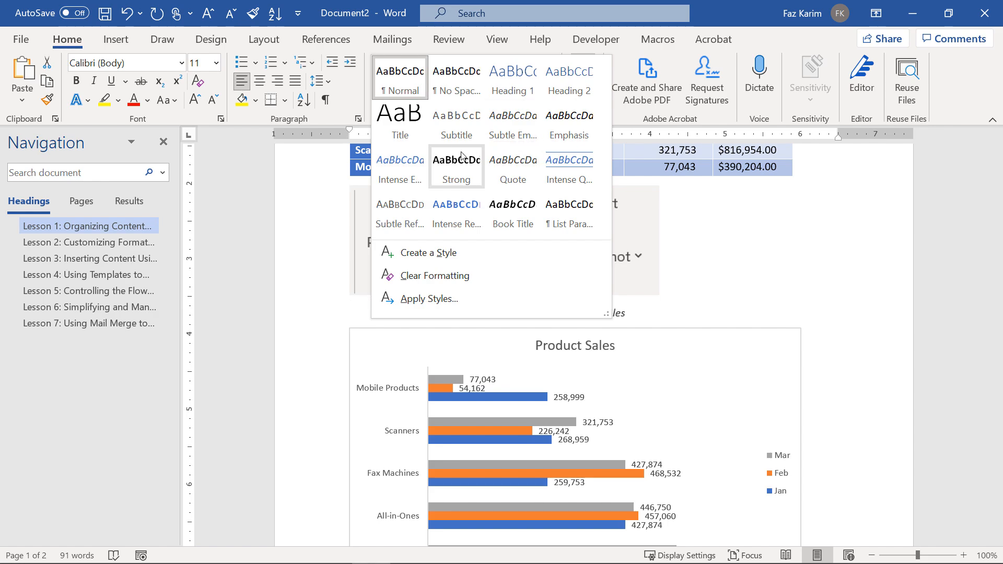
left_click(404, 132)
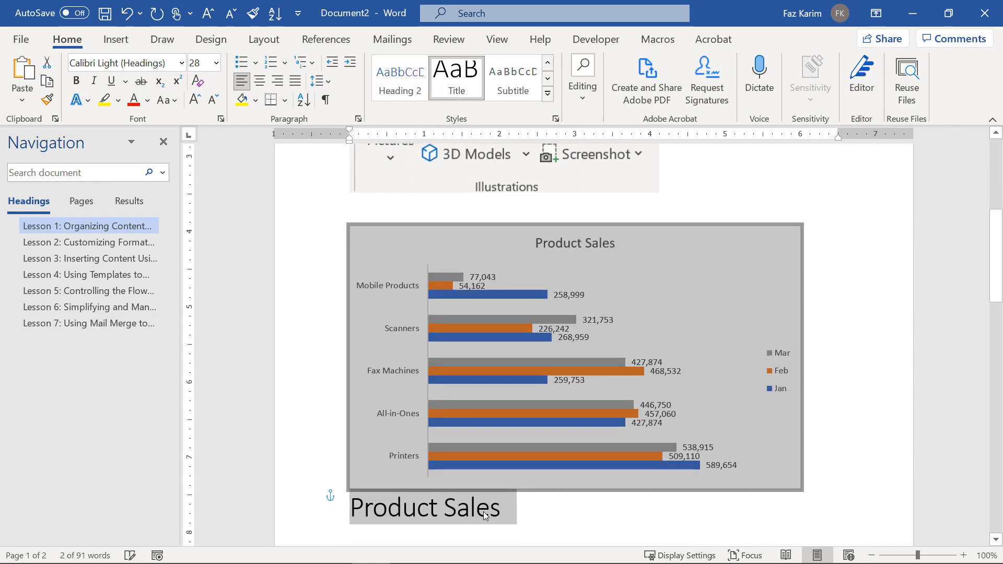
Drag the chart so it sits below the Product Sales heading.
left_click(593, 413)
left_click(597, 455)
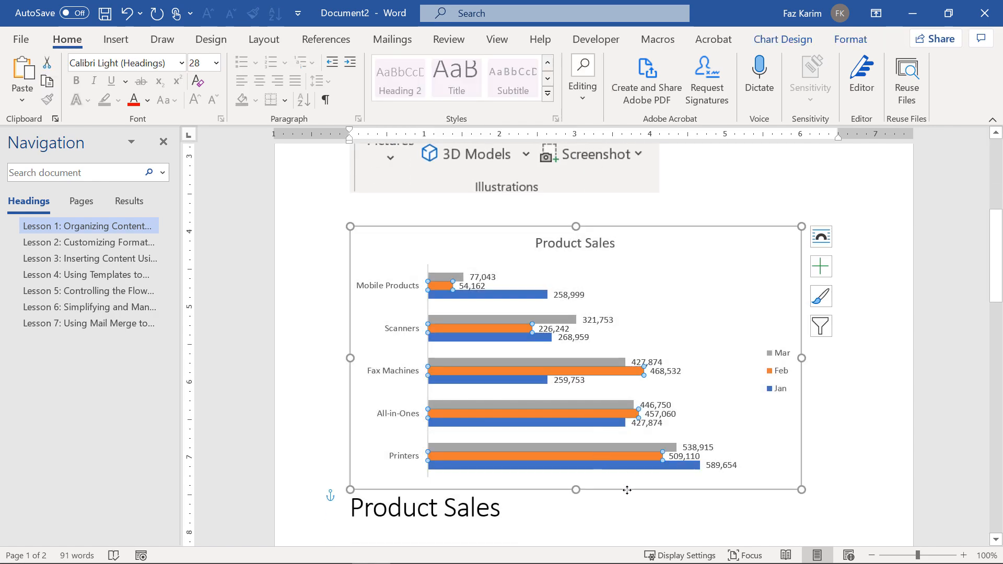
mouse_move(627, 489)
left_mouse_down()
mouse_move(625, 513)
mouse_move(621, 490)
left_mouse_up()
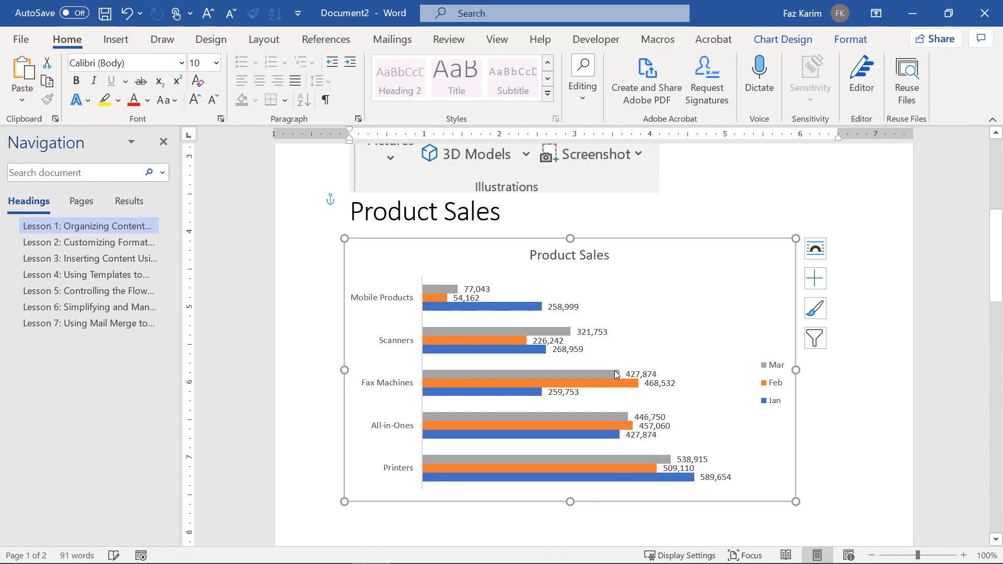
Uncheck Chart Title and set the Mar/Feb/Jan legend position to Top.
left_click(602, 263)
left_click(814, 278)
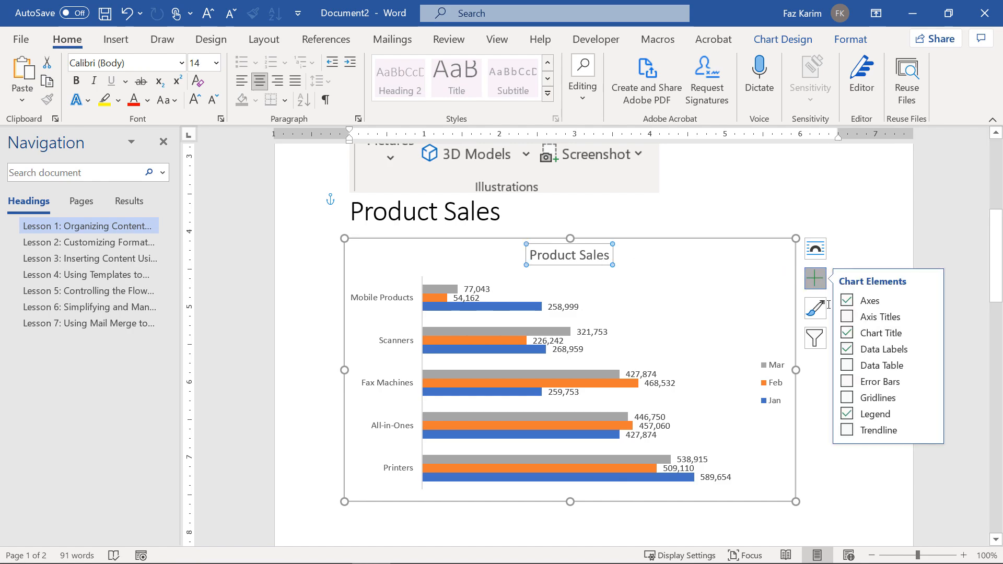
left_click(848, 333)
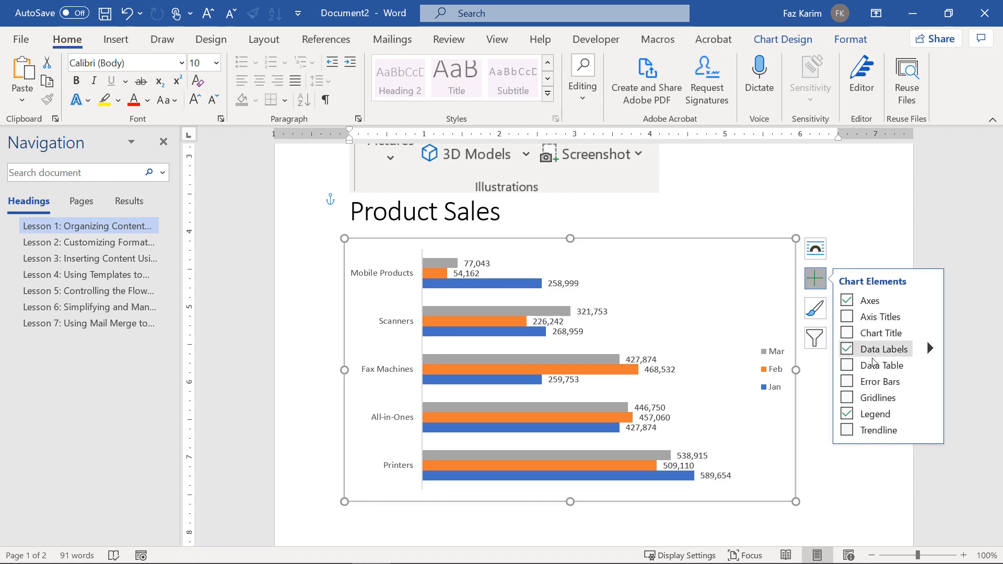
left_click(931, 415)
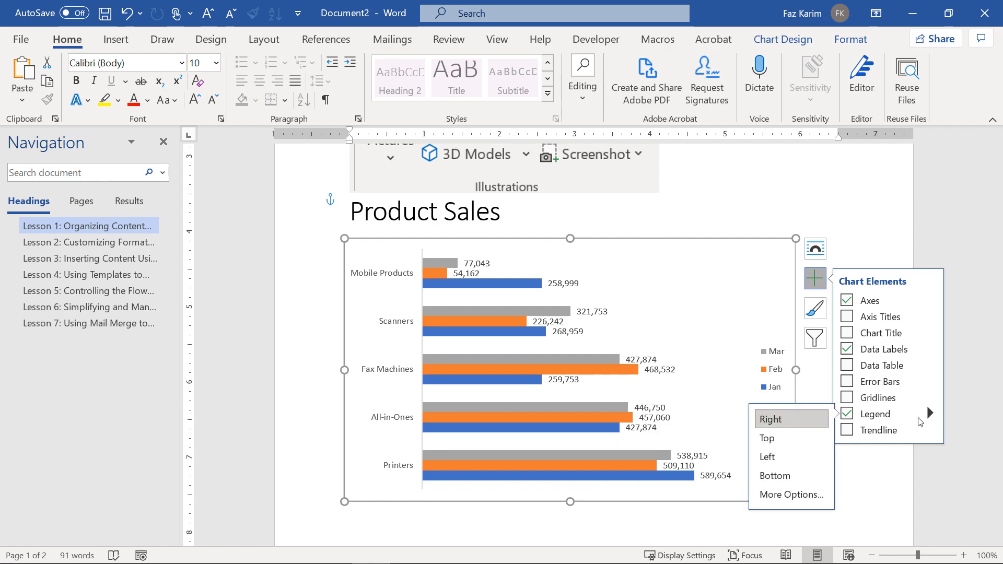
left_click(776, 438)
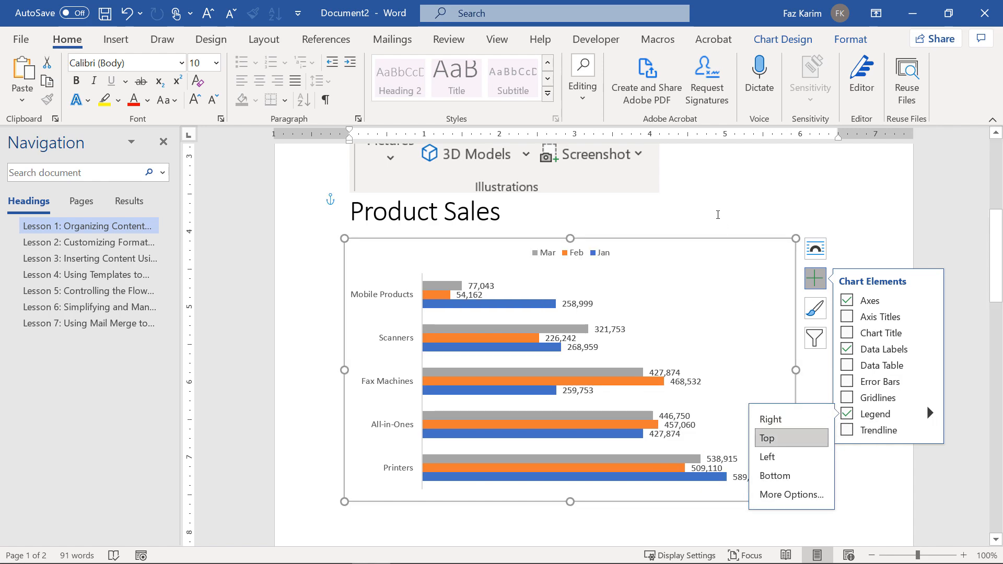
left_click(718, 215)
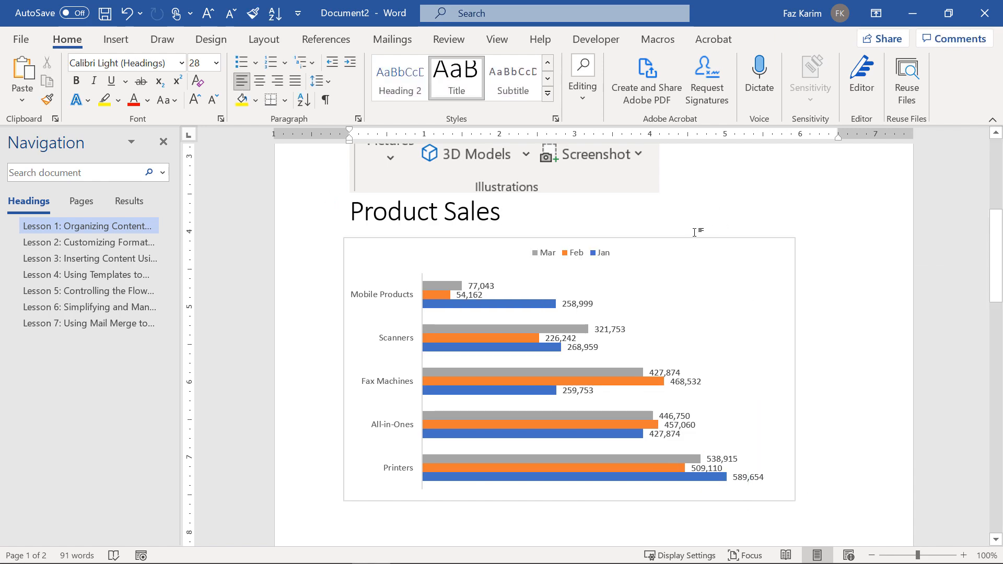
scroll(700, 231, "up", 3)
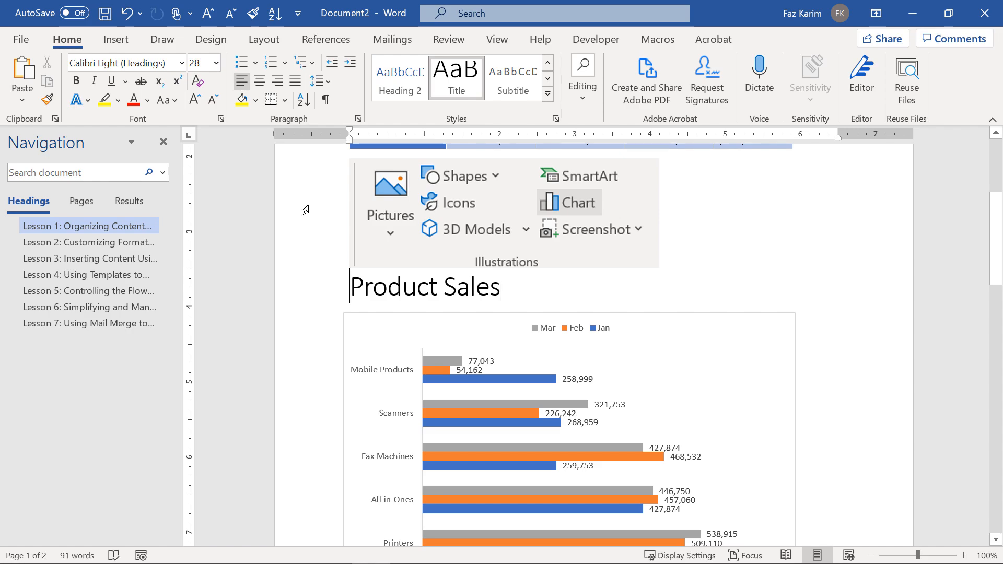
Centre the Product Sales heading and apply bold to it.
left_click(260, 81)
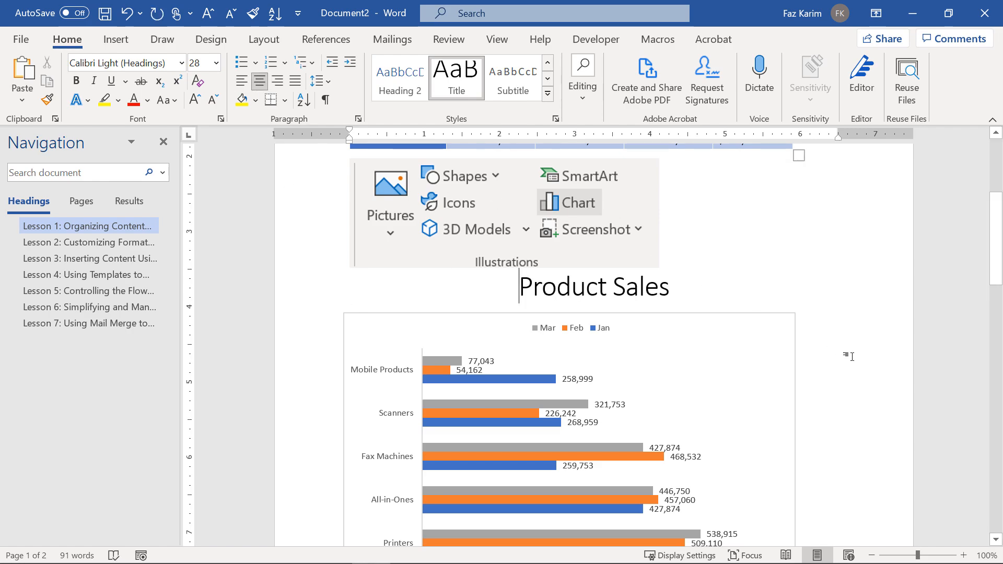
left_click_drag(682, 288, 485, 286)
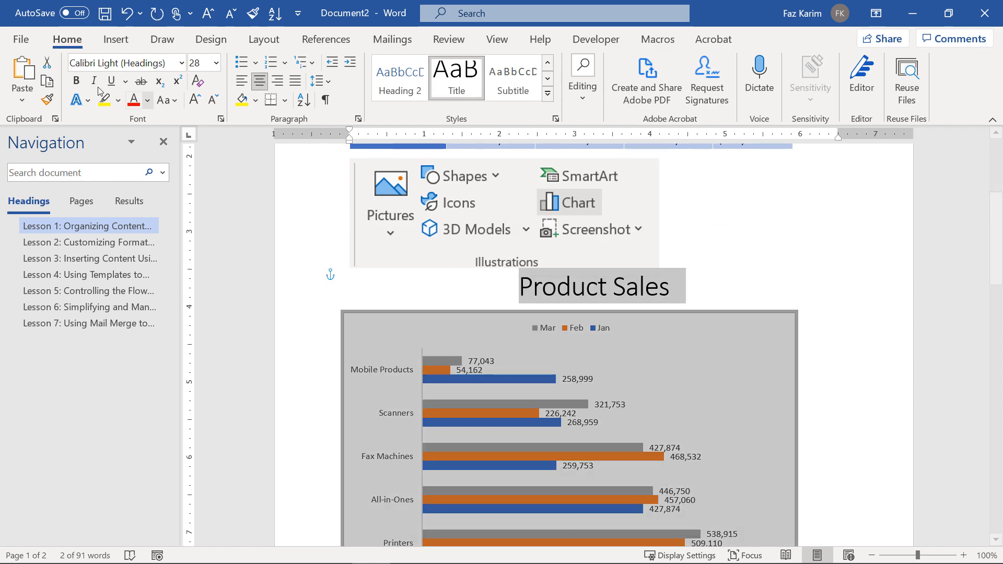
left_click(76, 81)
left_click(845, 392)
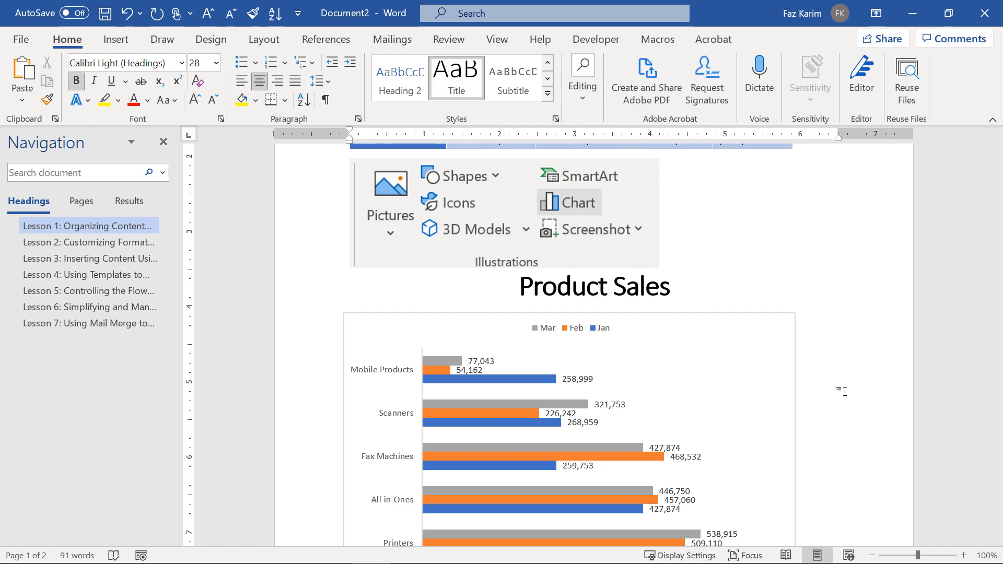
scroll(844, 392, "down", 3)
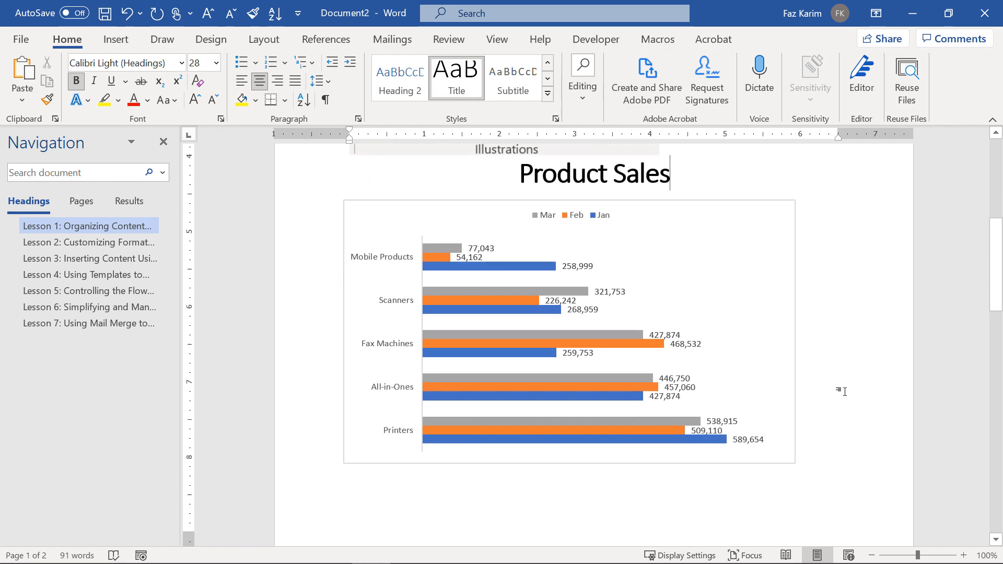
scroll(845, 392, "down", 2)
left_click(352, 427)
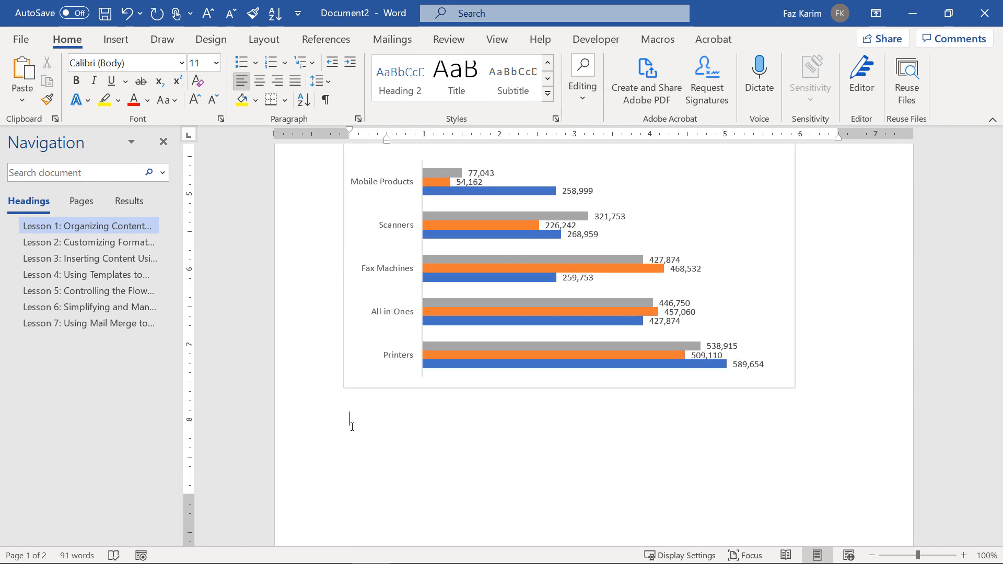
Type 'Inserting data from Excel into Word' below the chart and enlarge it to 18 pt.
type("Inserting data from Excel in")
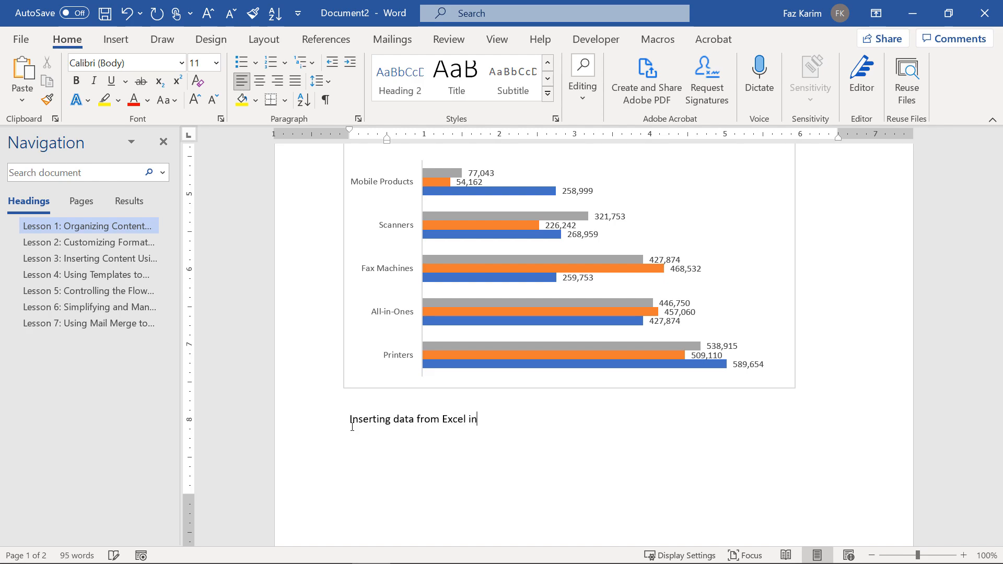
type("to Word")
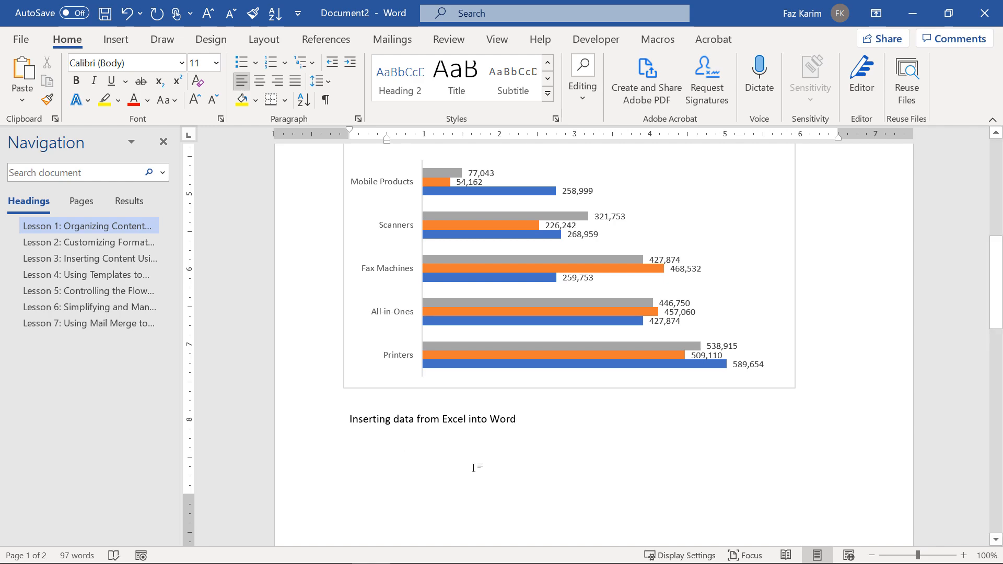
triple_click(443, 420)
key("ctrl+shift+period")
key("ctrl+shift+period")
key("ctrl+shift+period")
key("ctrl+shift+period")
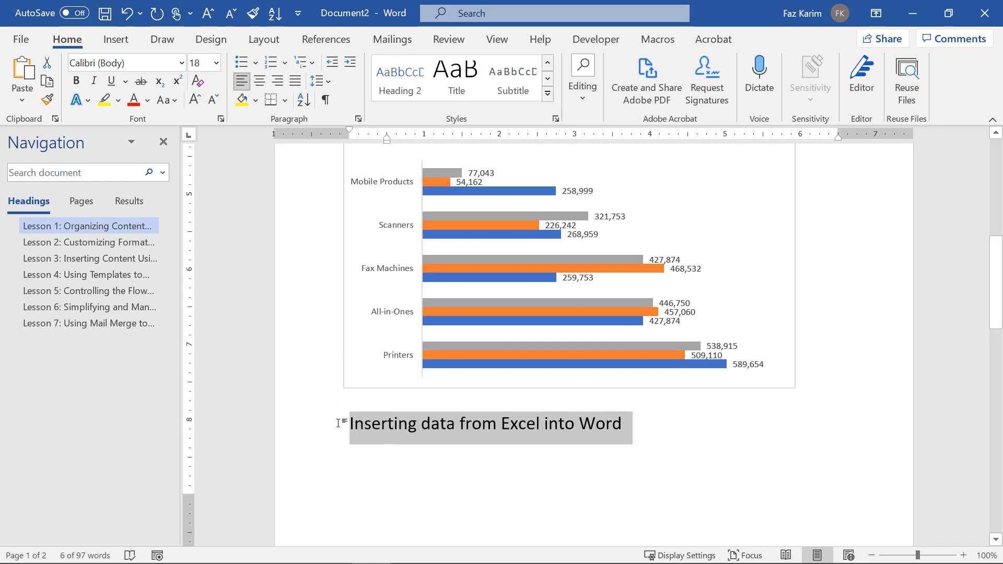
left_click(635, 425)
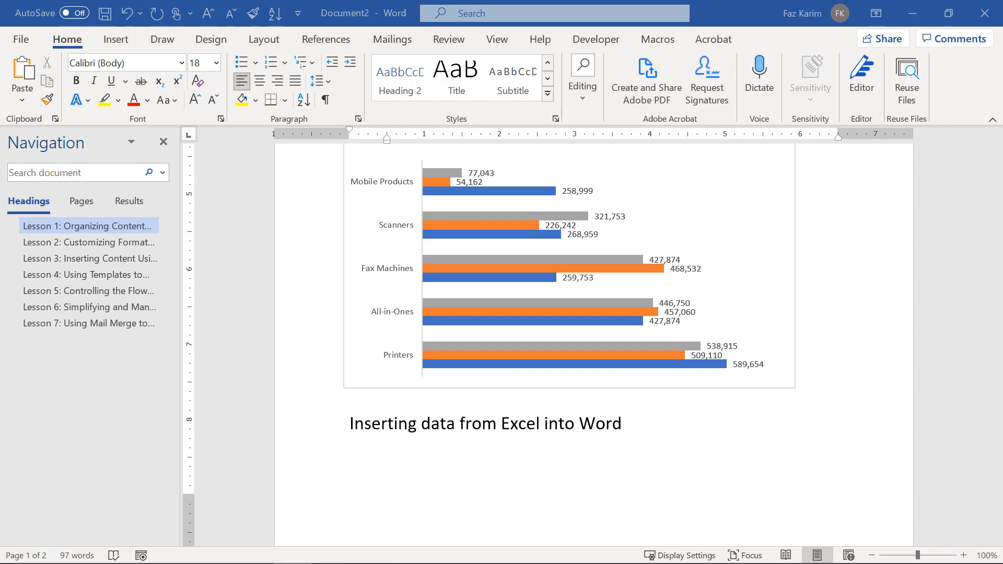
left_click_drag(617, 0, 905, 29)
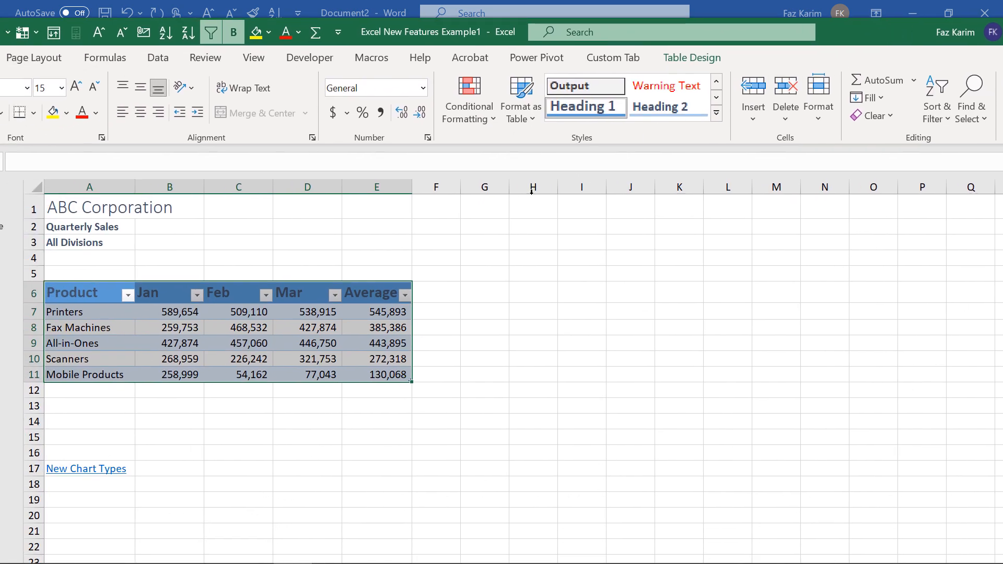
Copy the Excel Product sales table (A6:E11), minimize Excel, and start a new line in Word.
right_click(302, 315)
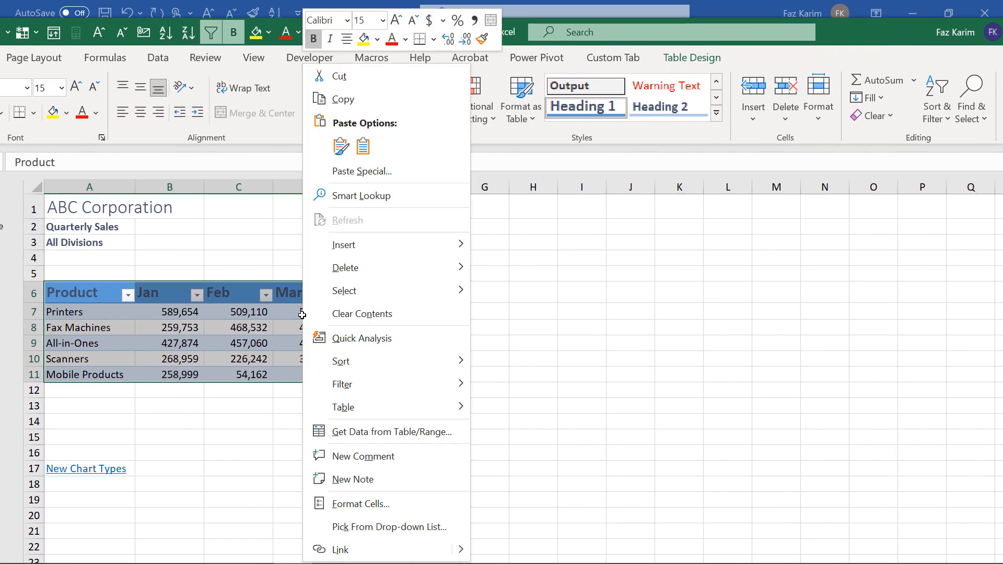
left_click(343, 100)
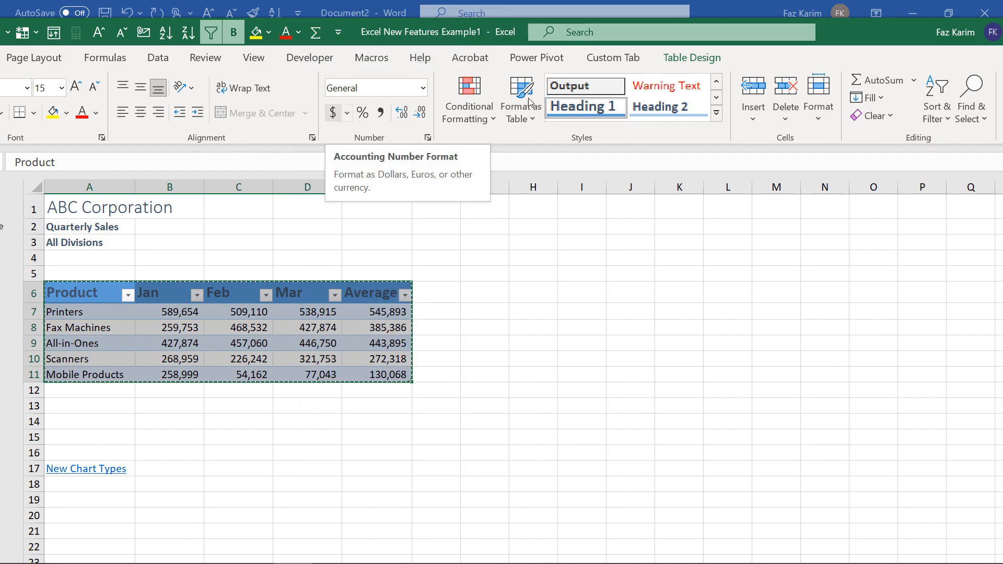
left_click_drag(848, 48, 654, 80)
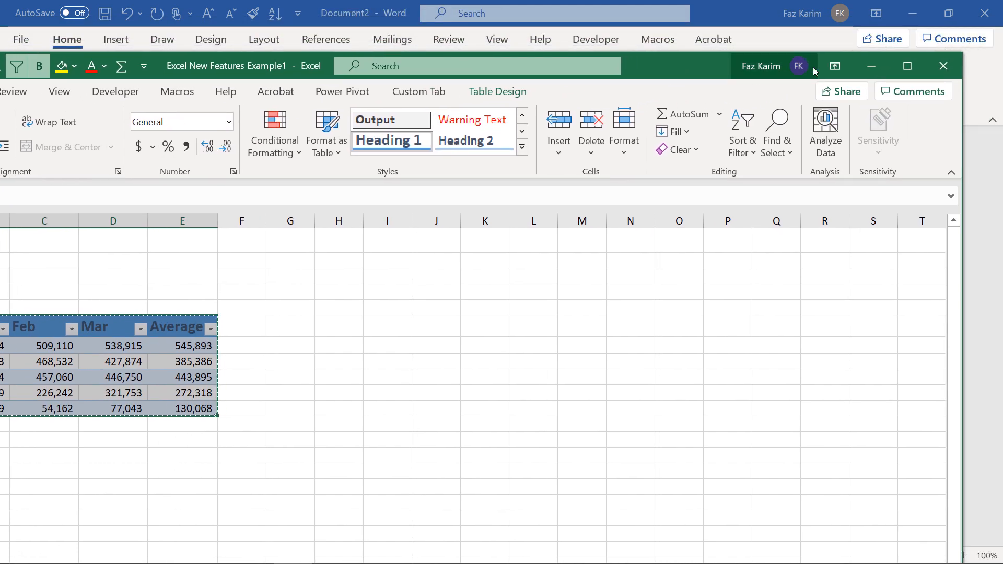
left_click(872, 68)
key("Return")
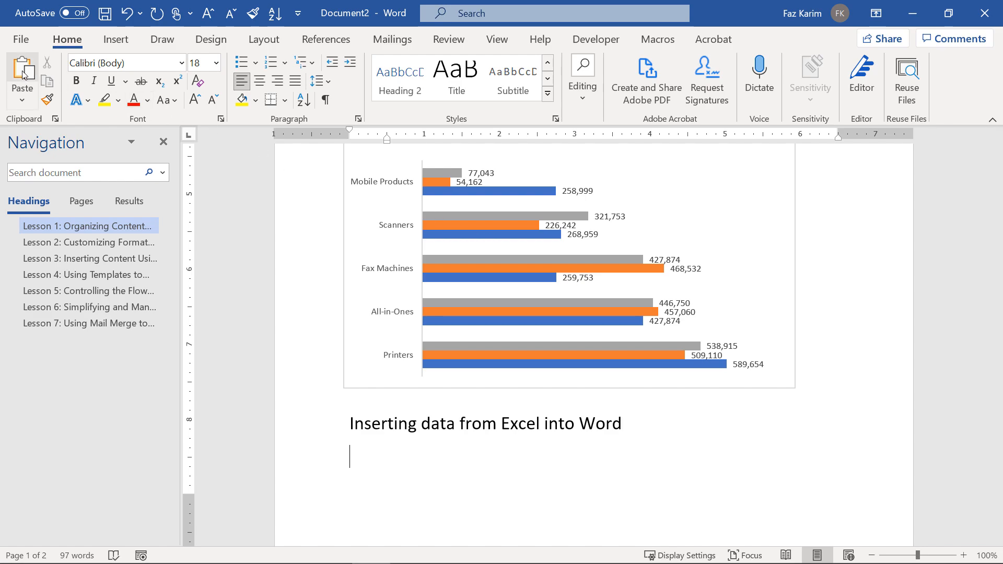
Preview the Paste Options for the copied Excel sales table below the 18 pt heading.
left_click(23, 101)
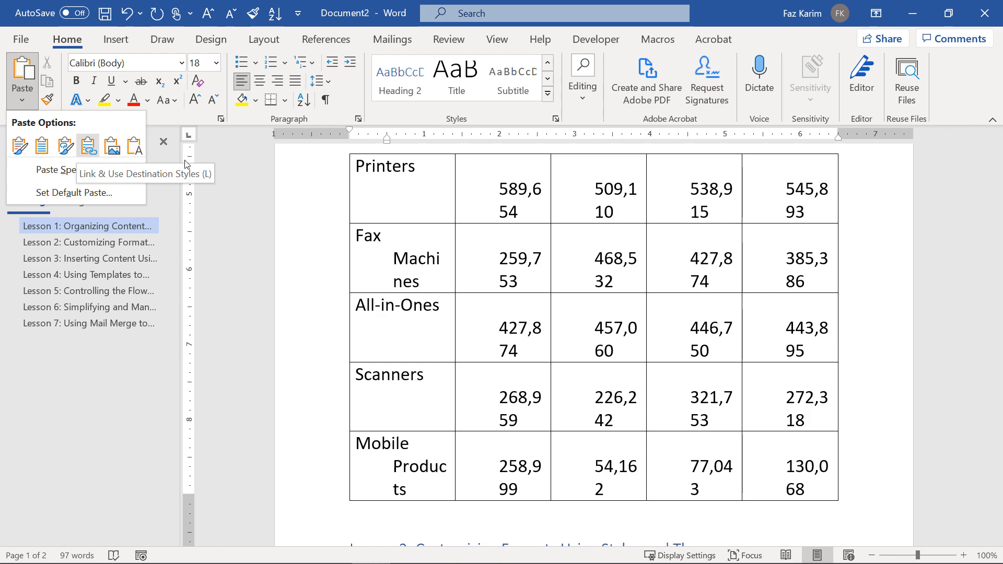
left_click(230, 305)
left_click(22, 99)
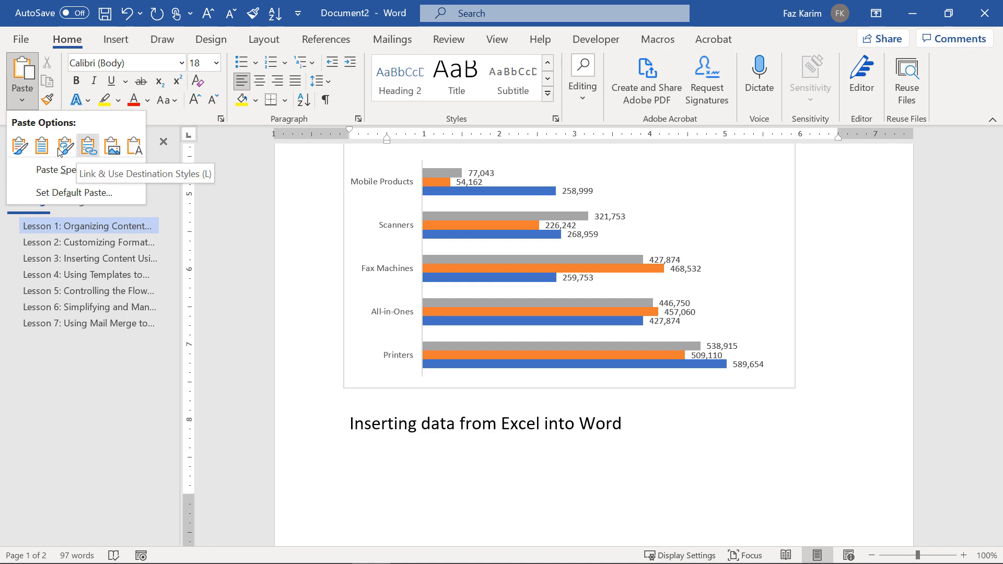
left_click(222, 343)
scroll(367, 437, "down", 8)
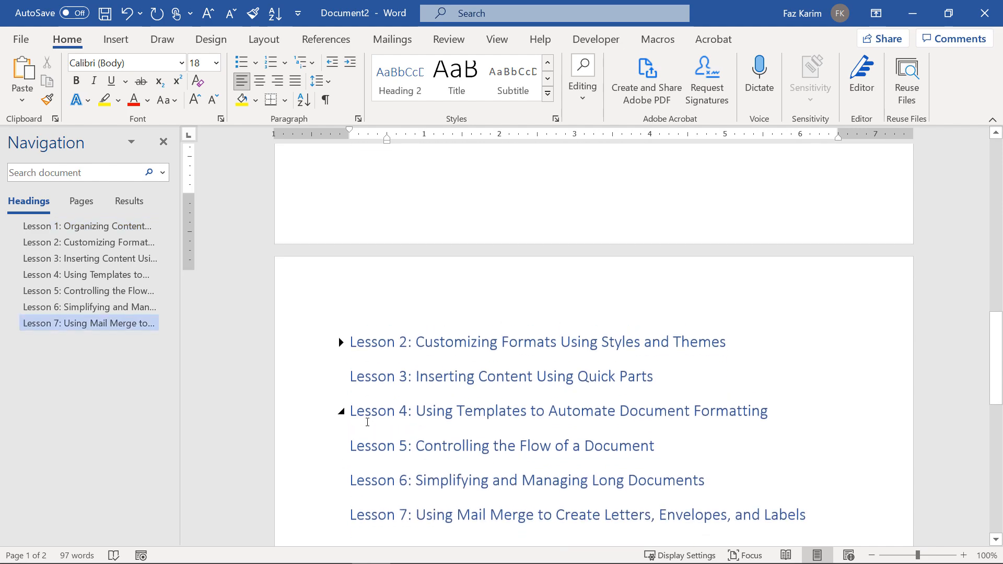
scroll(367, 422, "up", 2)
left_click(22, 97)
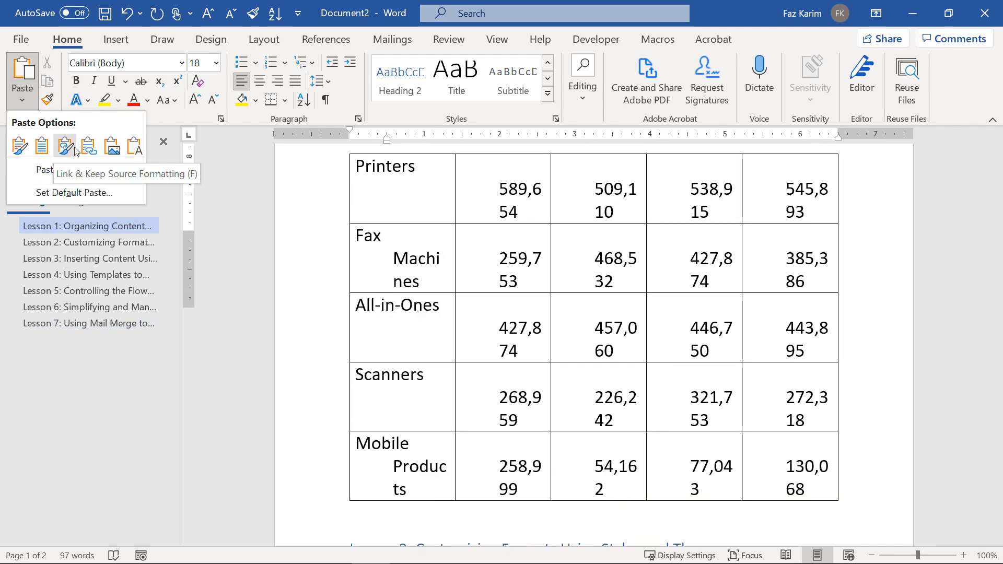
Paste the sales table as a picture and set it to top-and-bottom text wrapping.
left_click(114, 153)
left_click_drag(441, 454, 477, 351)
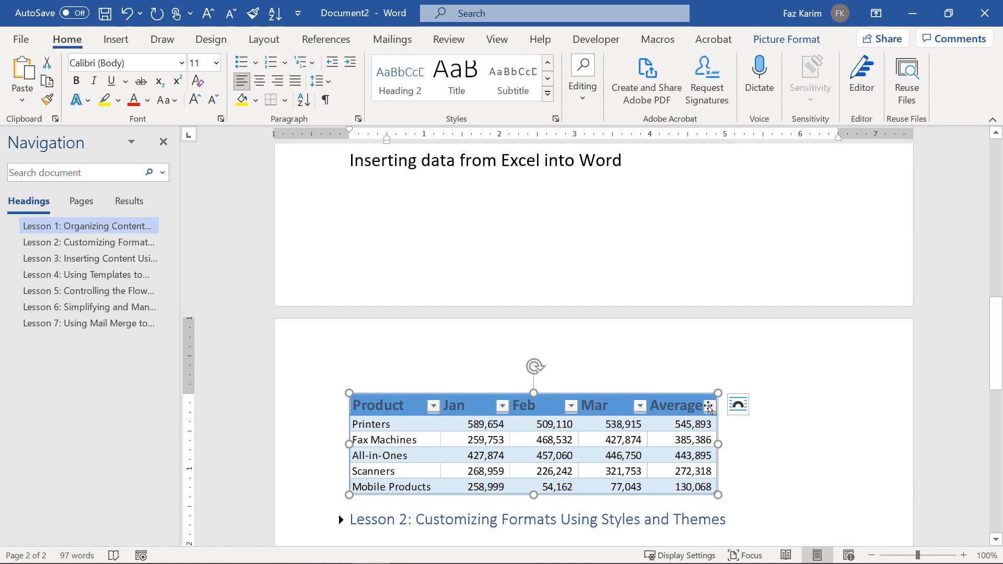
left_click(738, 405)
left_click(779, 463)
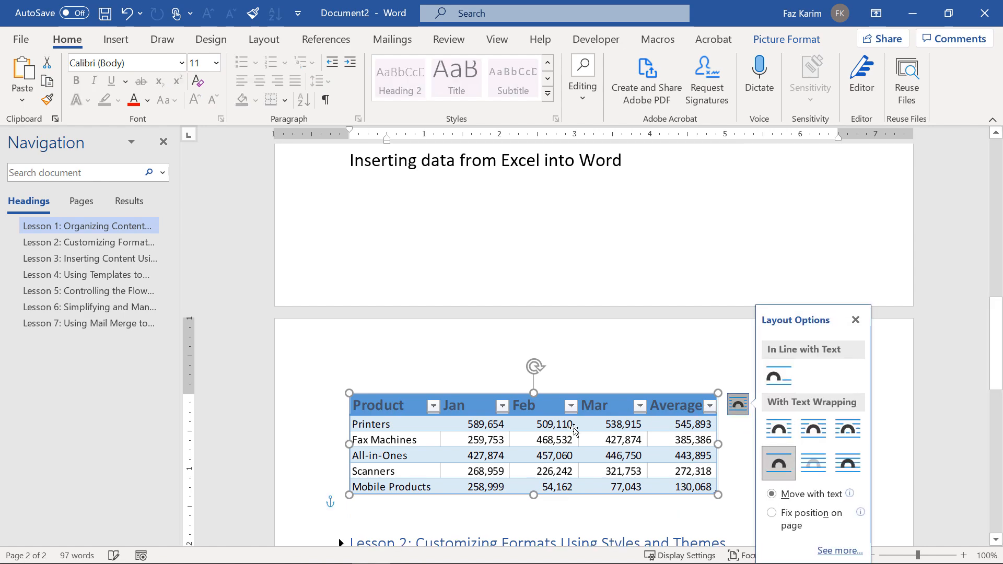
left_click_drag(568, 389, 538, 516)
Position the table picture just below the chart.
scroll(564, 336, "down", 2)
scroll(564, 336, "up", 6)
scroll(534, 394, "down", 5)
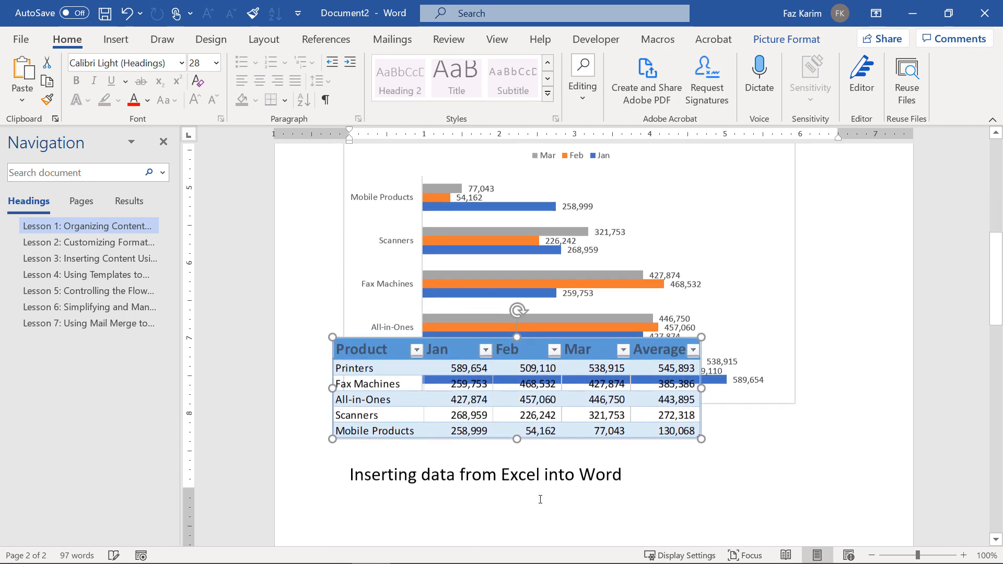
left_click_drag(535, 368, 552, 473)
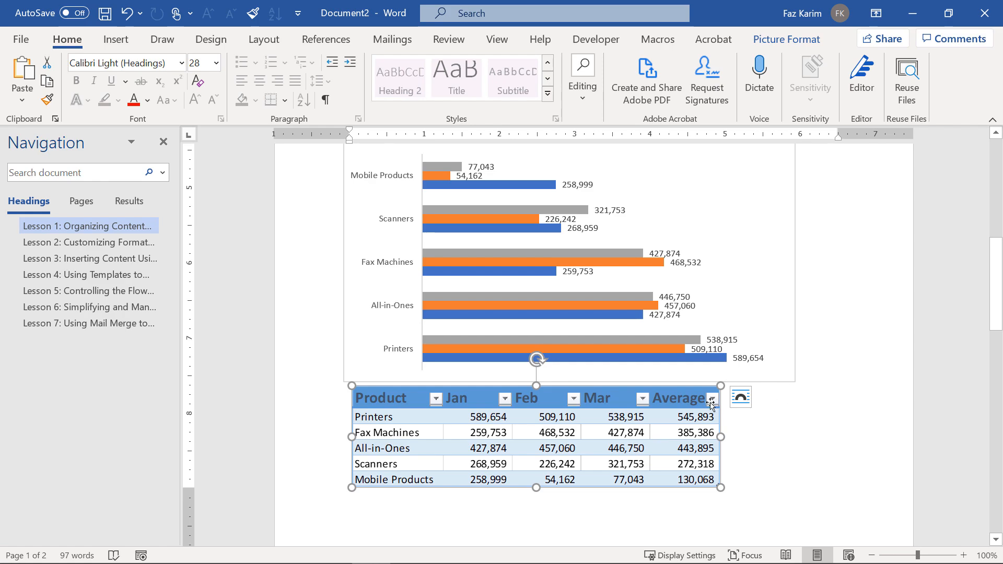
left_click(729, 405)
Switch the table picture to Square wrapping and nudge it slightly left.
scroll(729, 405, "down", 2)
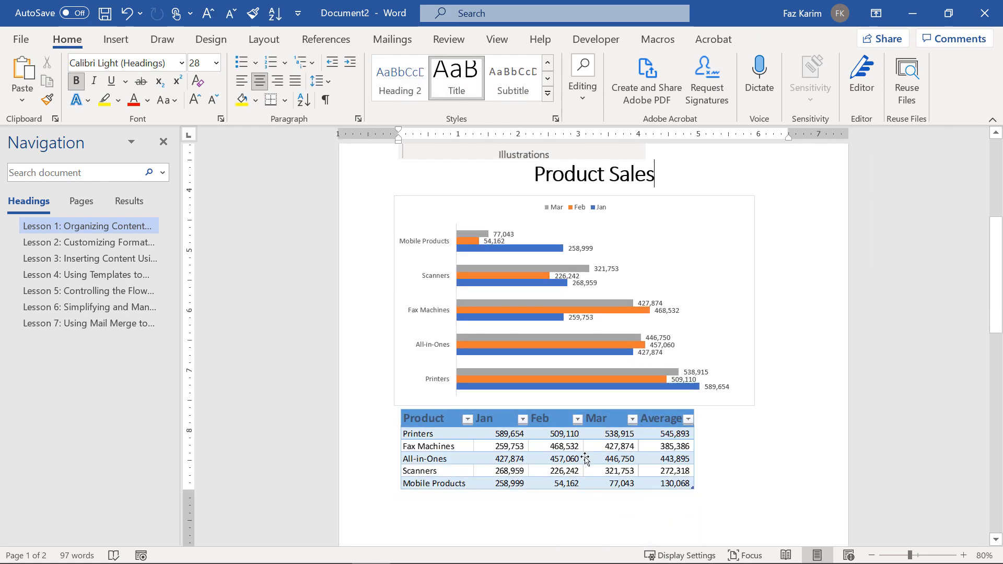
left_click(671, 442)
left_click(715, 421)
left_click(743, 434)
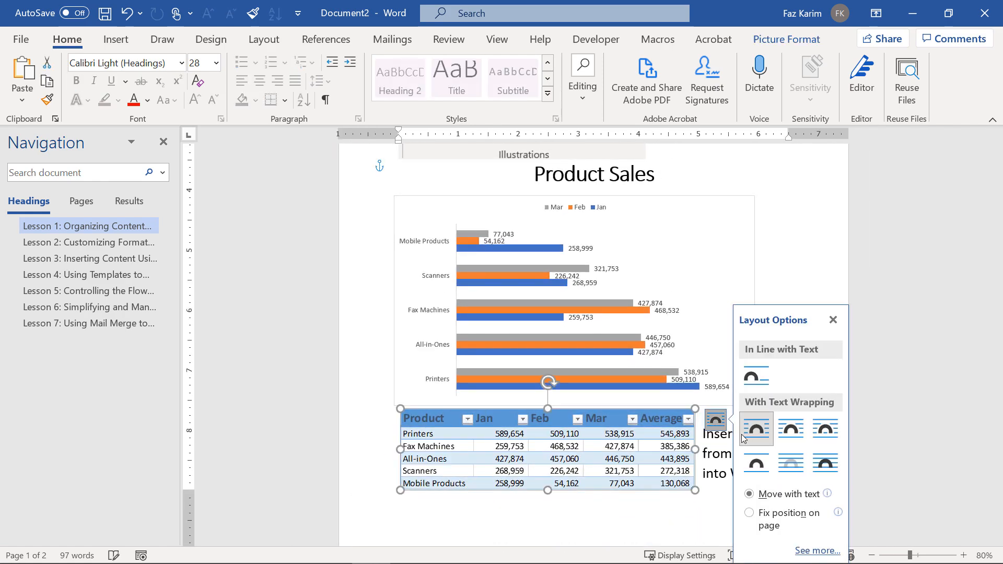
left_click(621, 515)
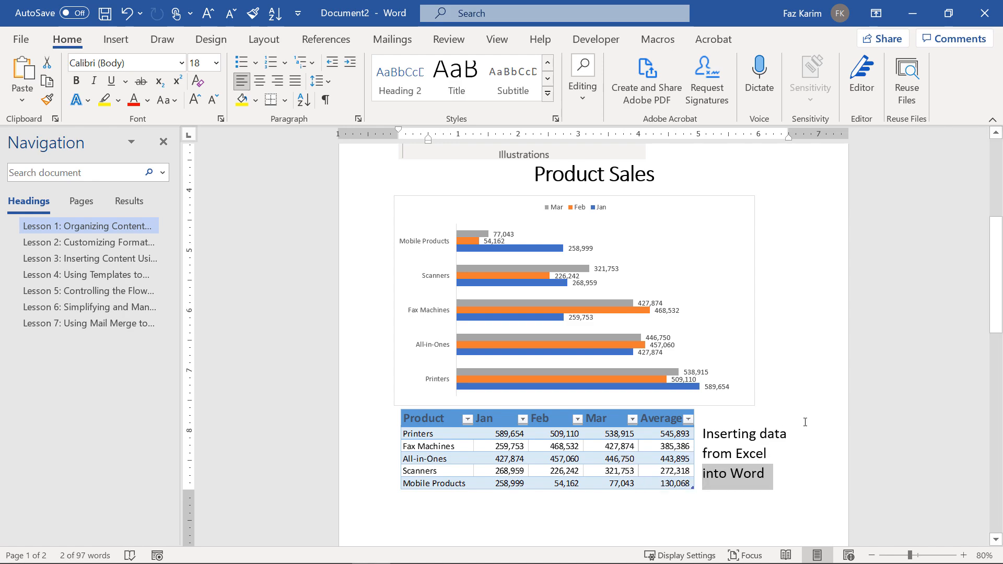
left_click_drag(632, 457, 654, 484)
scroll(815, 457, "down", 2, "ctrl")
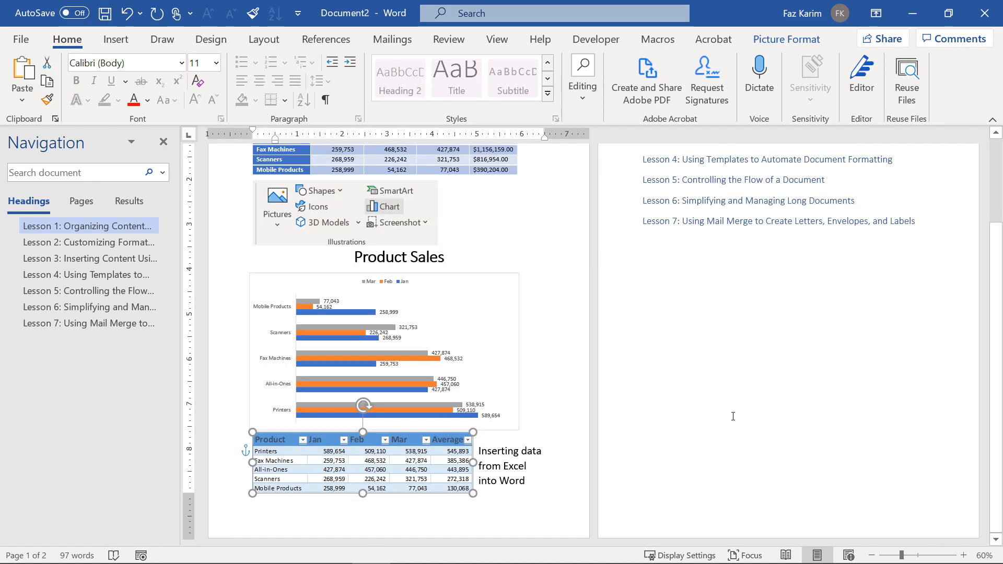
scroll(654, 406, "up", 2)
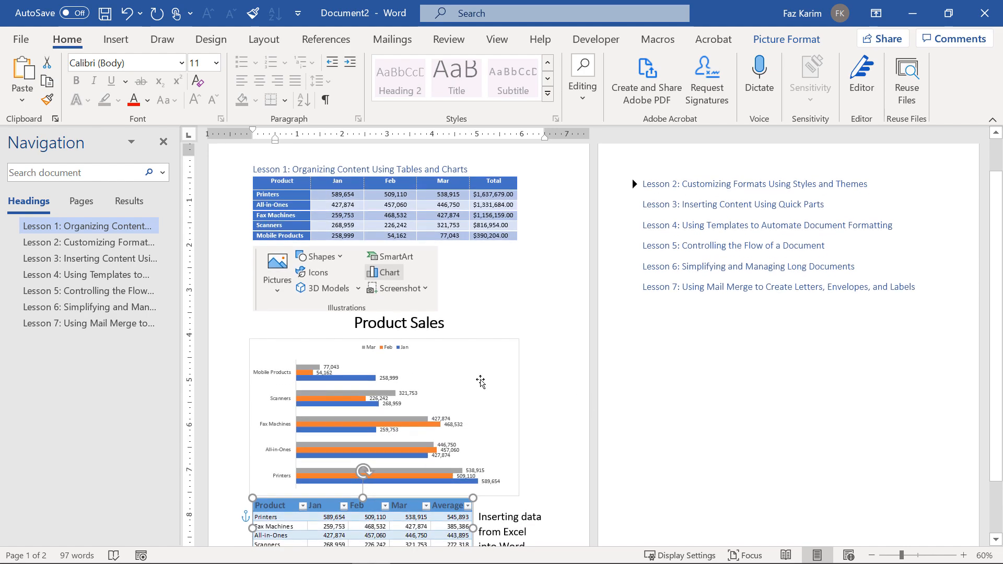
key("ctrl")
scroll(292, 308, "up", 1, "ctrl")
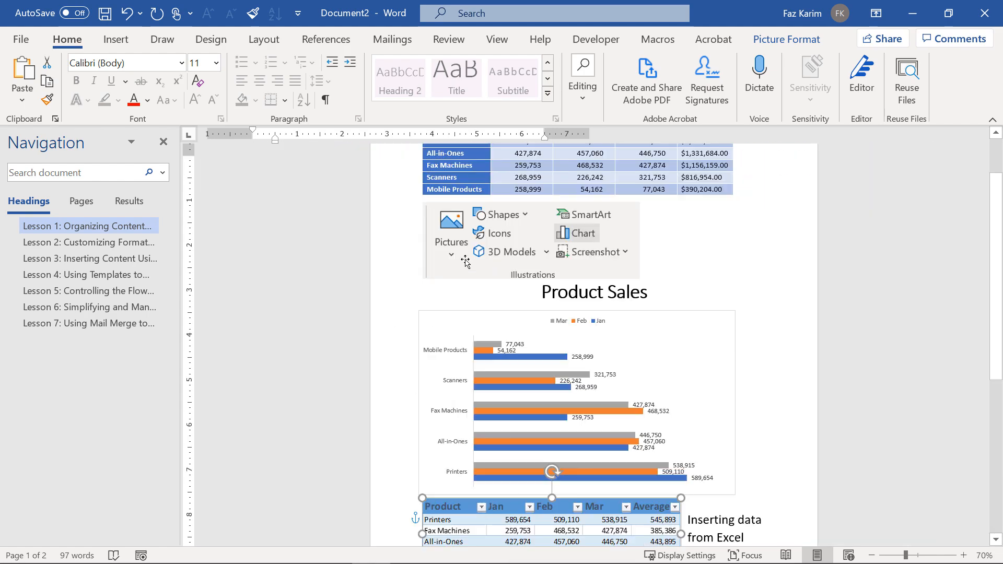
scroll(486, 260, "up", 1)
key("ctrl")
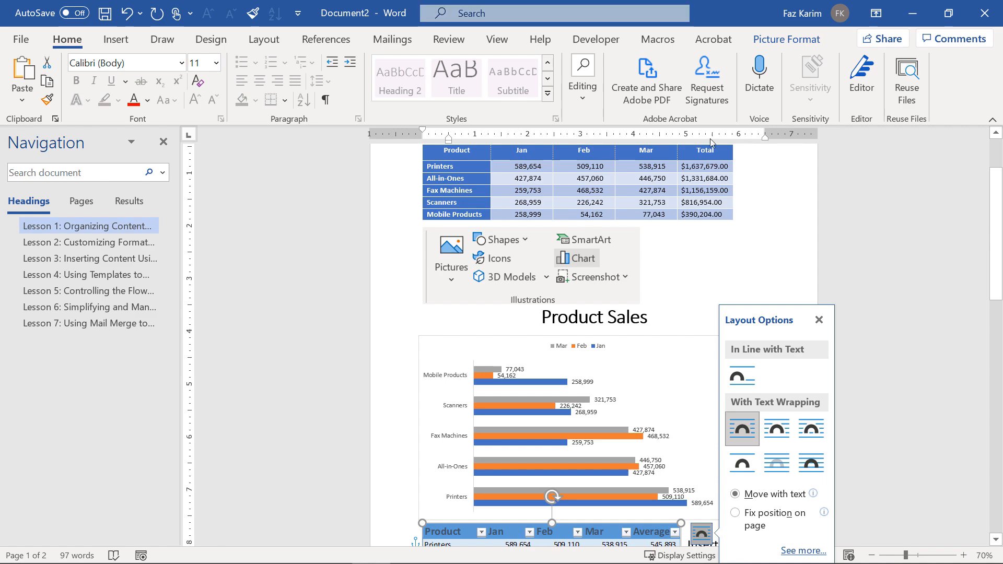
scroll(723, 194, "up", 1)
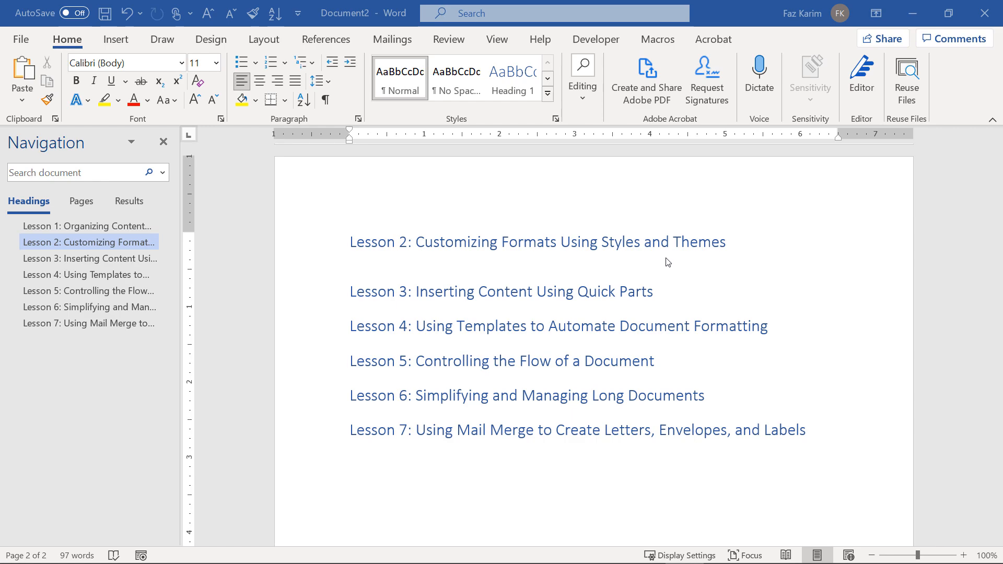
Paste a screen clipping of the ribbon's Styles gallery below Lesson 2, then add an empty line.
left_click(407, 265)
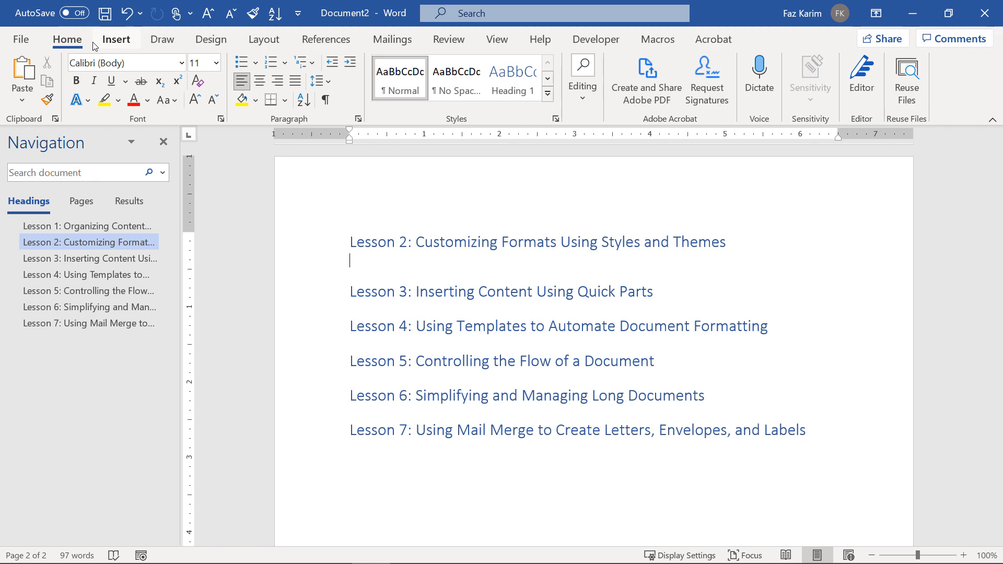
key("super+shift+s")
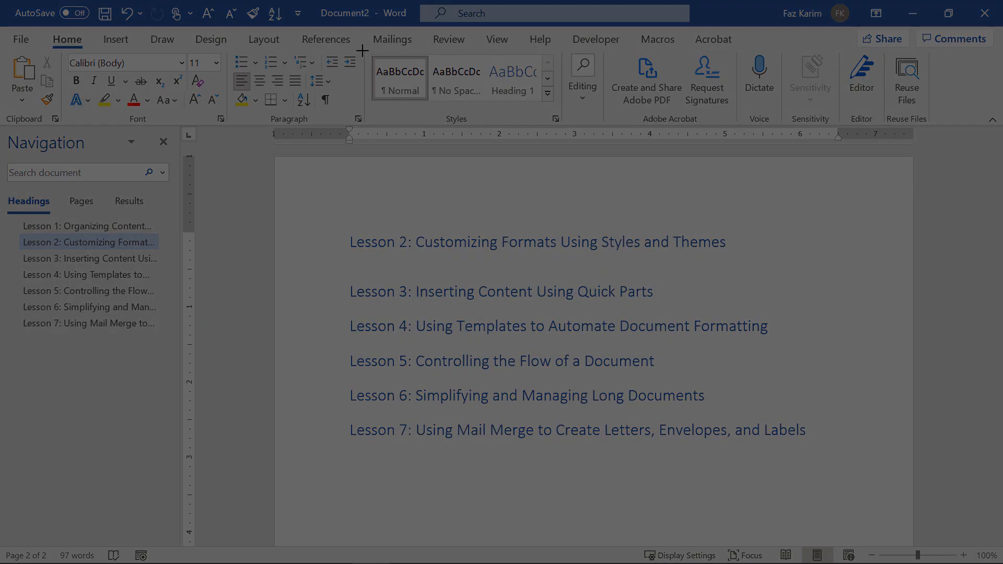
left_click_drag(362, 50, 561, 124)
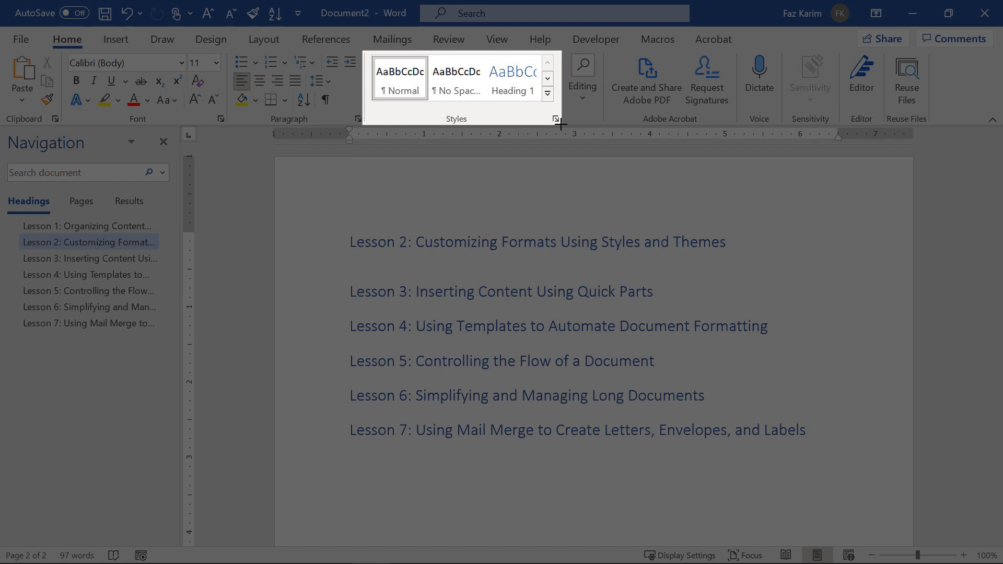
left_click_drag(560, 124, 560, 124)
key("ctrl+v")
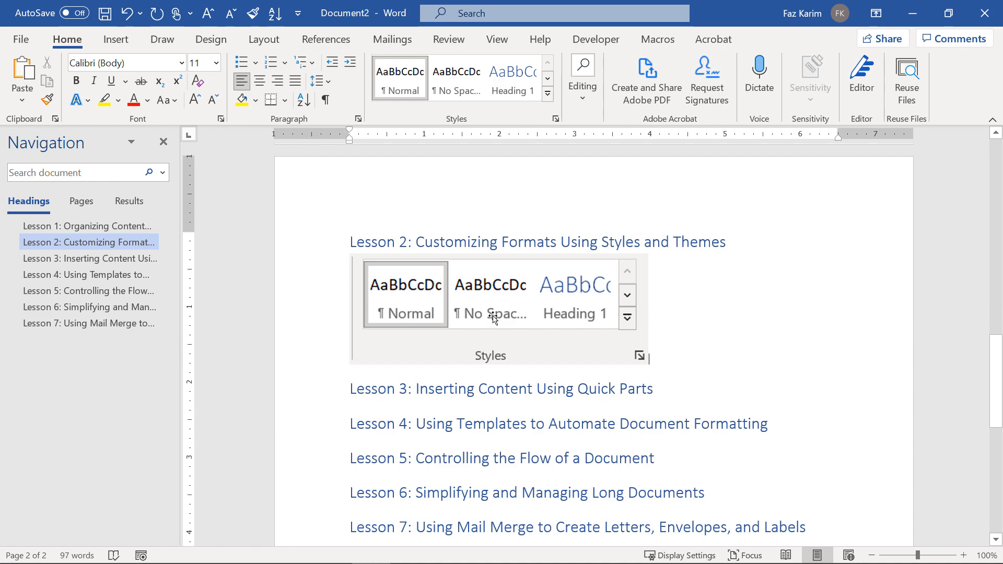
key("Return")
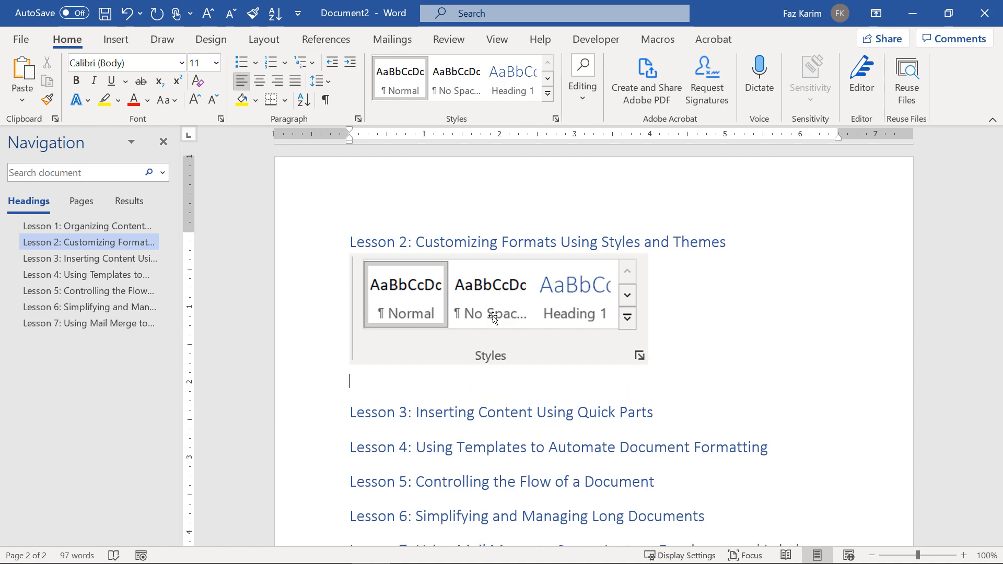
scroll(711, 383, "down", 3)
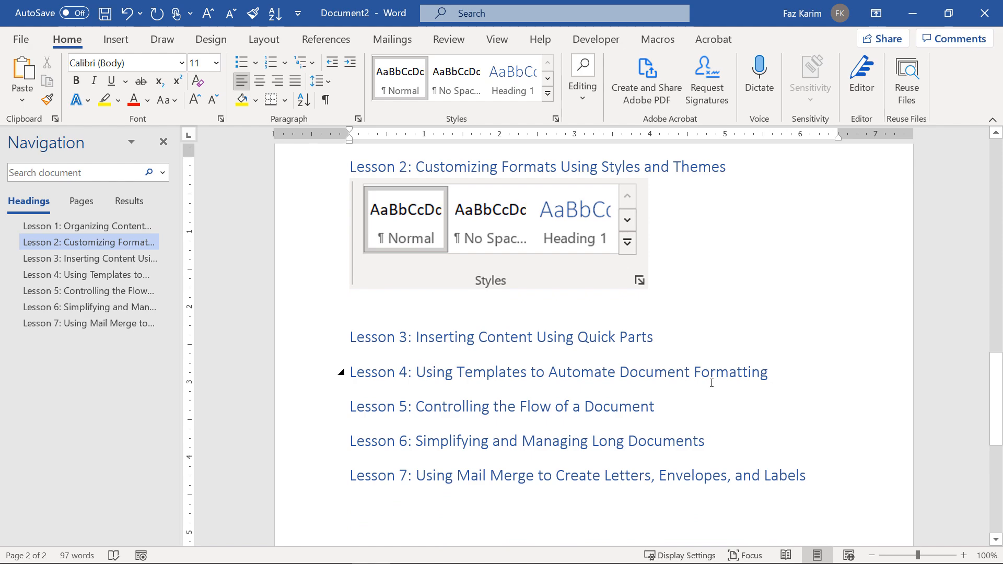
Type 'Style Set' and format it as Courier New, 16 pt, in a dark theme font colour.
type("St")
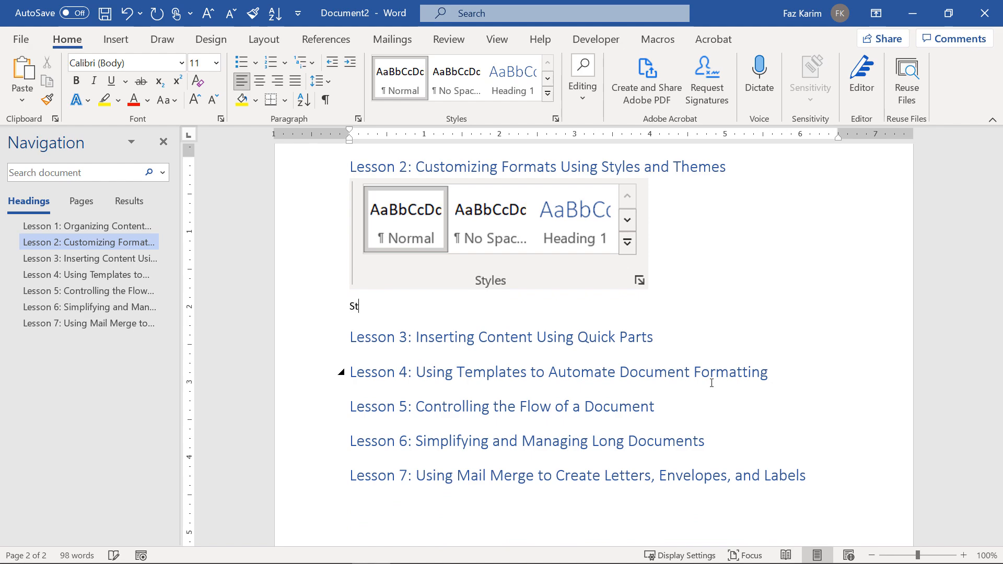
type("yle Set")
left_click_drag(409, 309, 319, 290)
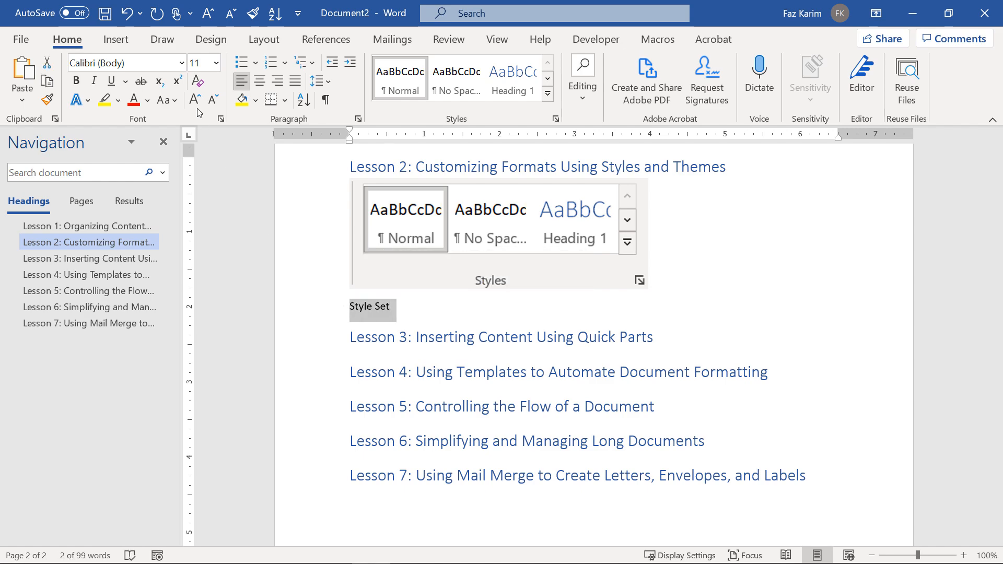
left_click(182, 64)
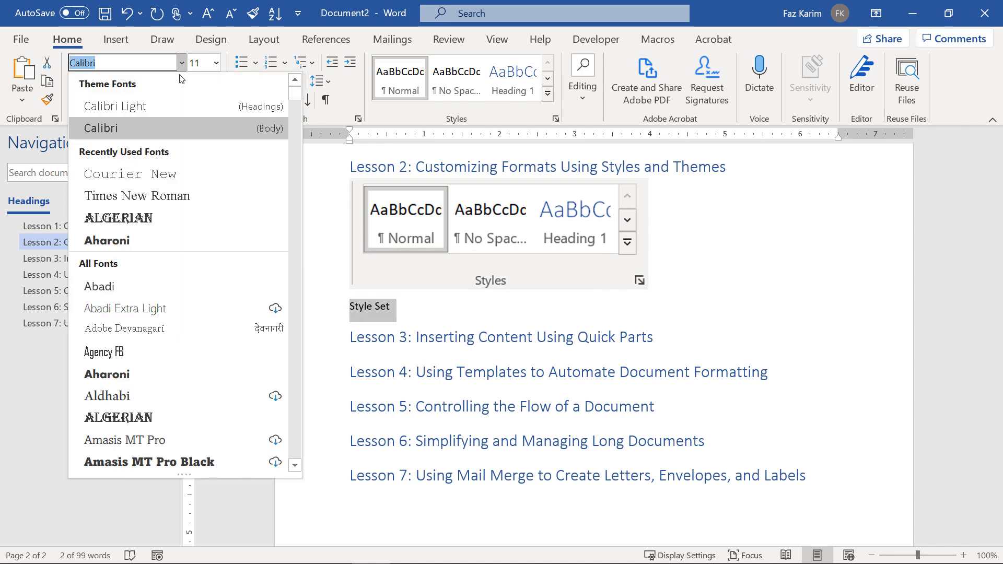
left_click(172, 177)
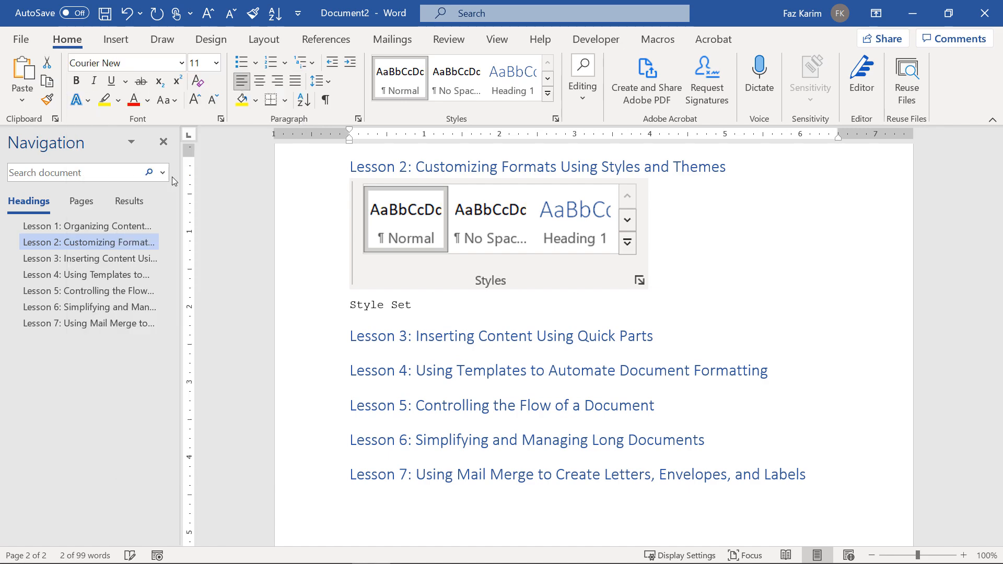
left_click(216, 63)
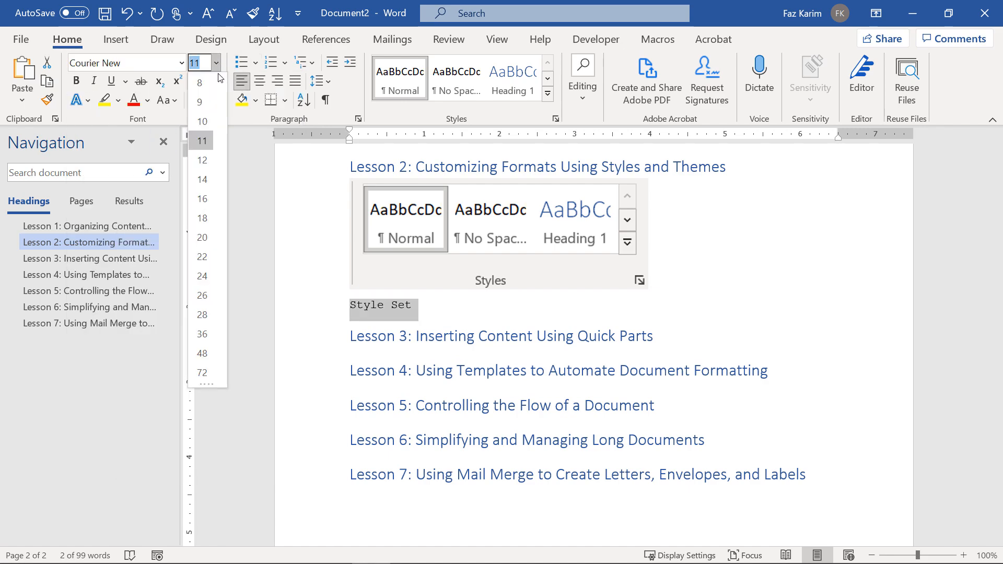
left_click(205, 206)
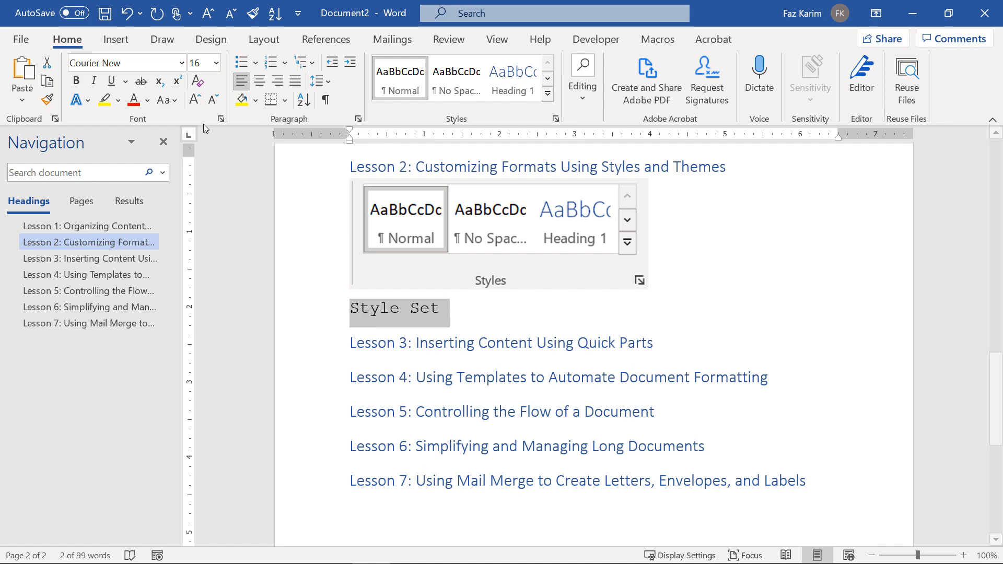
left_click(148, 100)
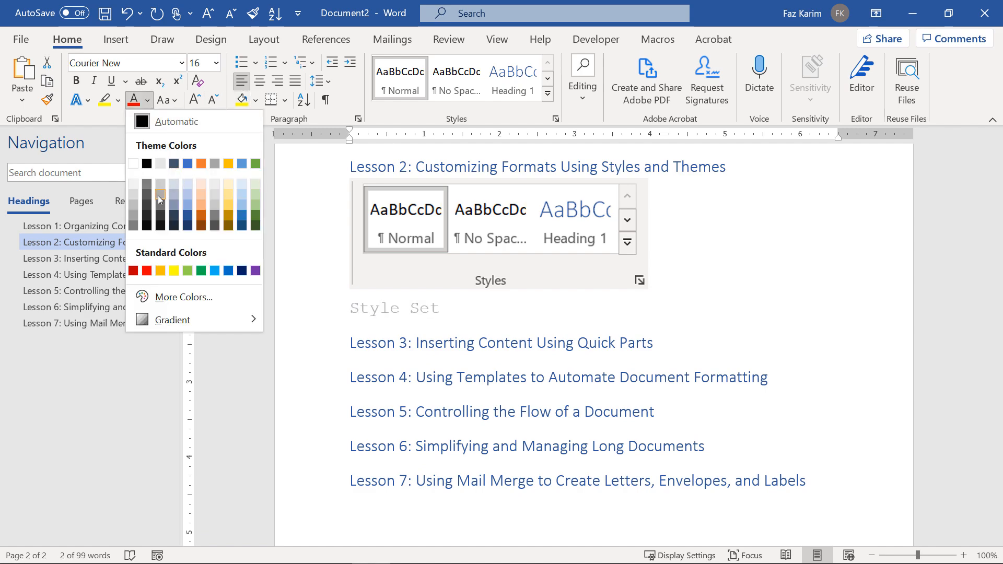
left_click(148, 224)
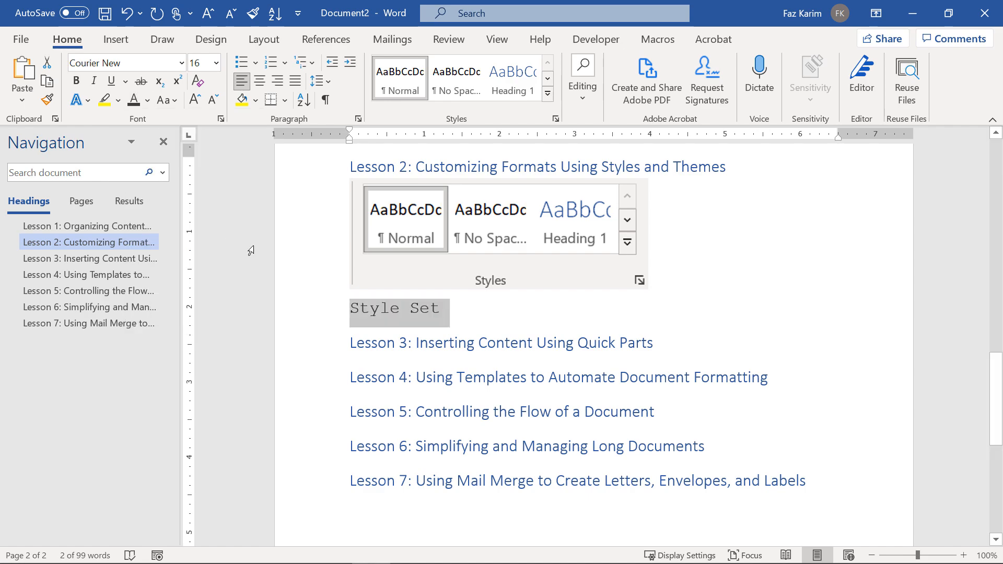
key("ctrl+2")
Annotate Style Set and the Styles gallery, boxing the option for creating a new style.
left_click_drag(451, 315, 521, 127)
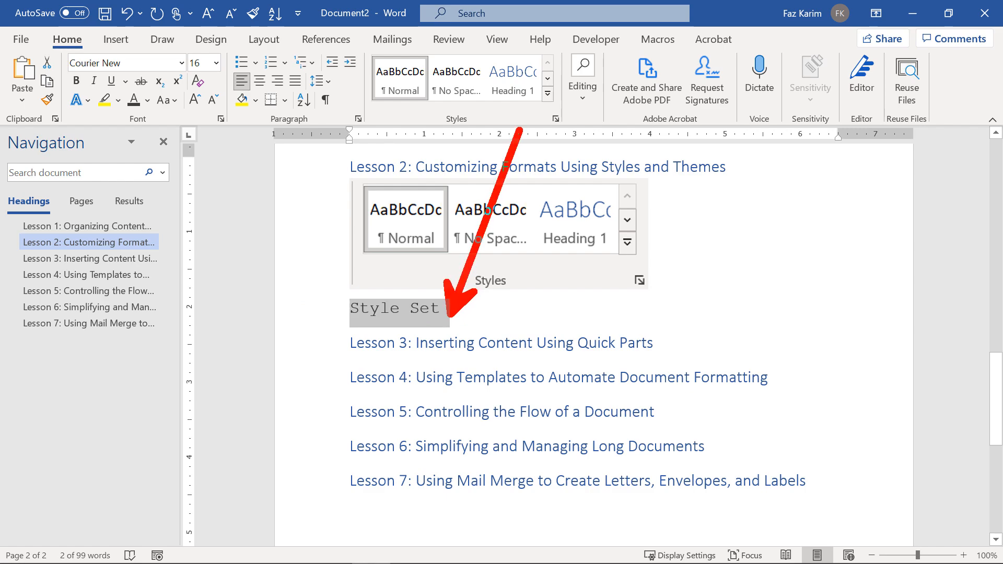
left_click_drag(361, 48, 568, 127)
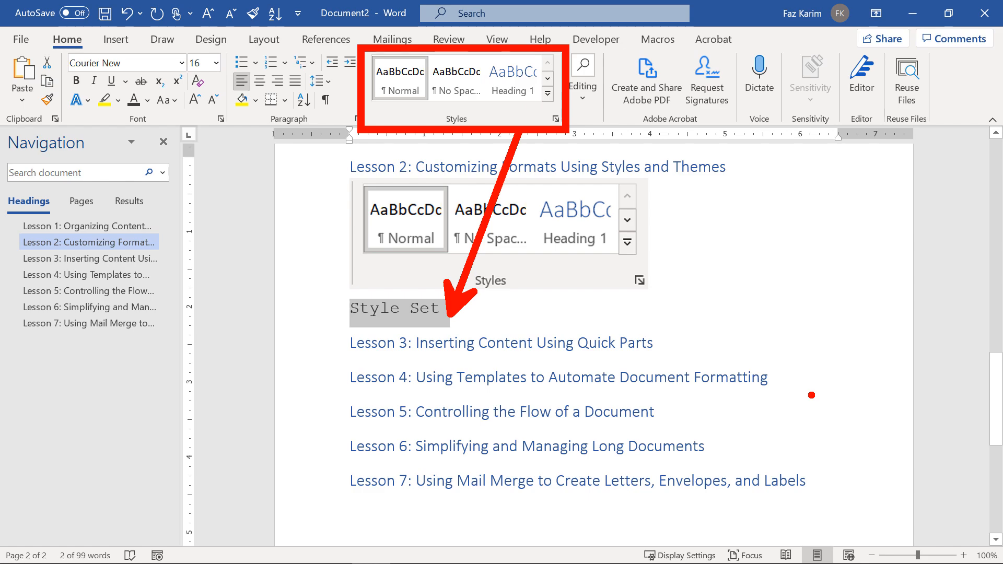
key("Escape")
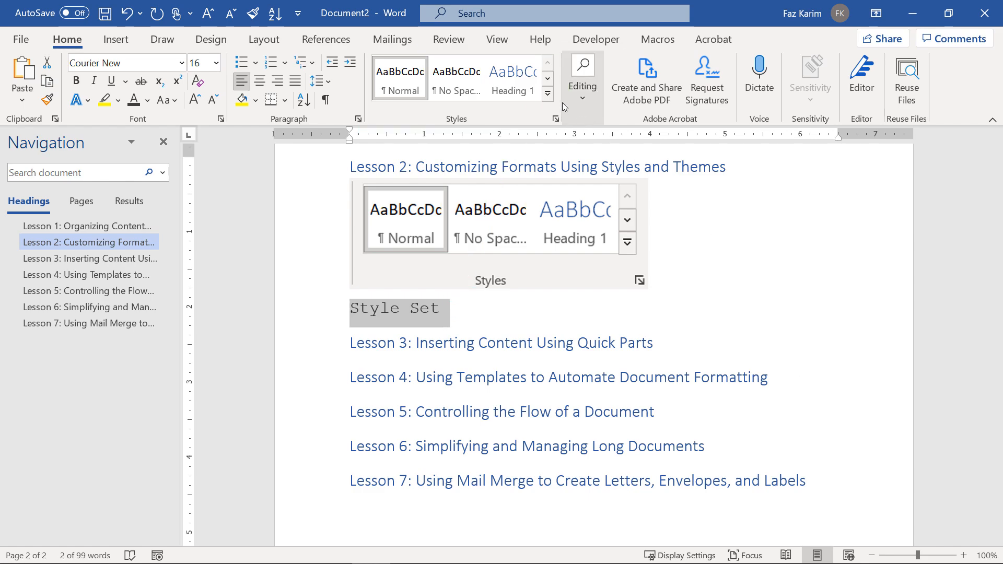
left_click(549, 93)
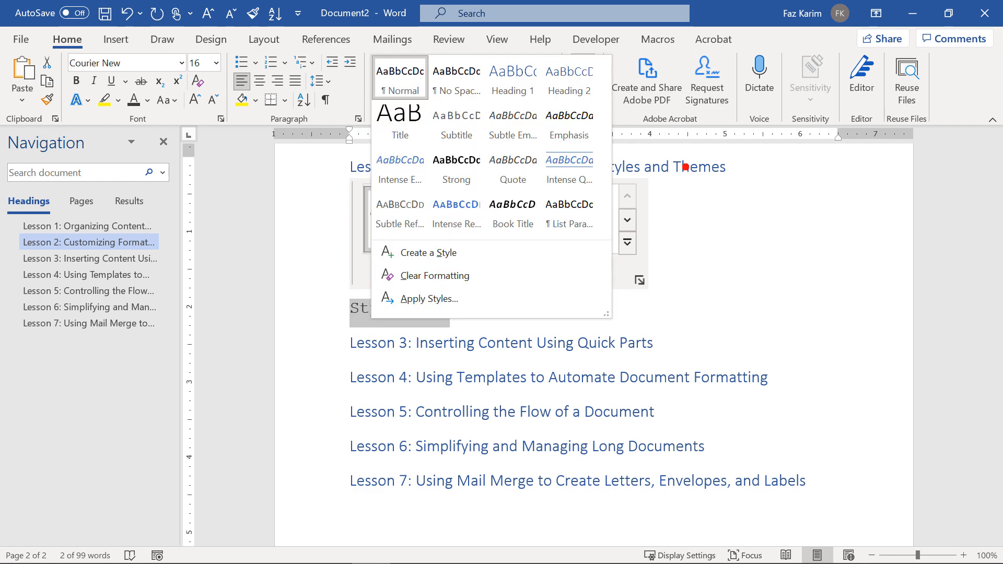
key("ctrl+2")
mouse_move(357, 230)
left_mouse_down()
mouse_move(412, 263)
mouse_move(545, 279)
left_mouse_up()
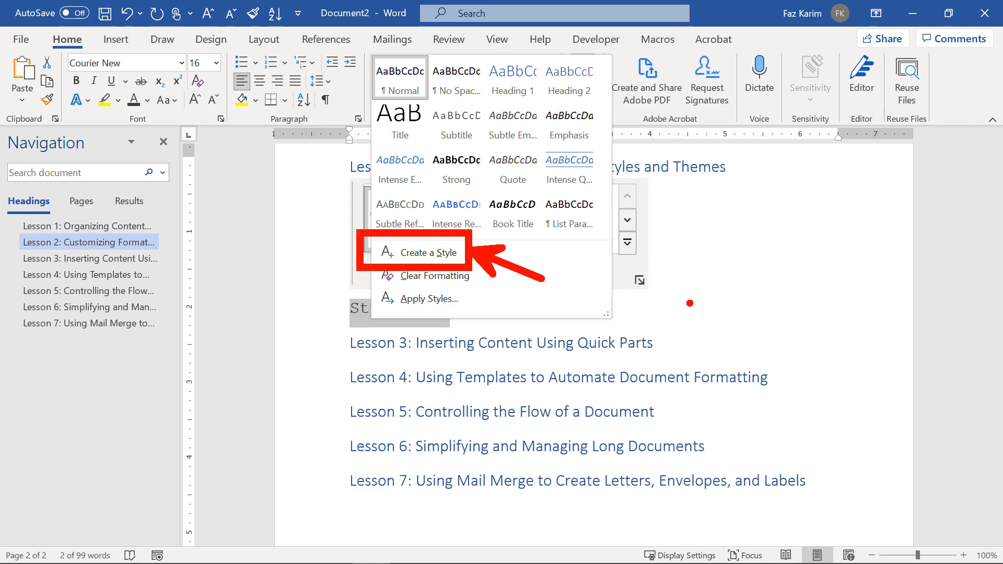
key("Escape")
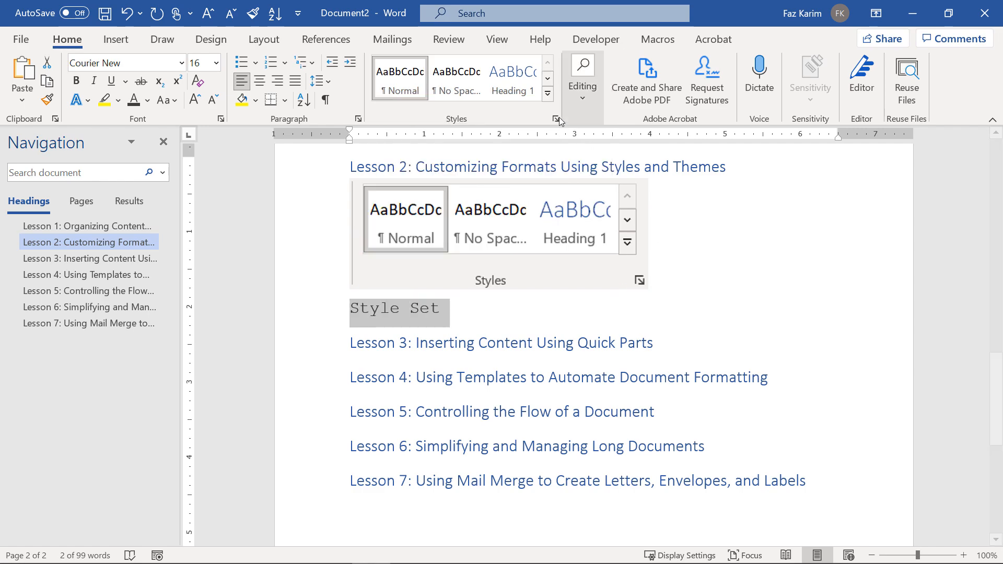
Expand the Styles gallery and create a new style from the Style Set formatting.
left_click(548, 95)
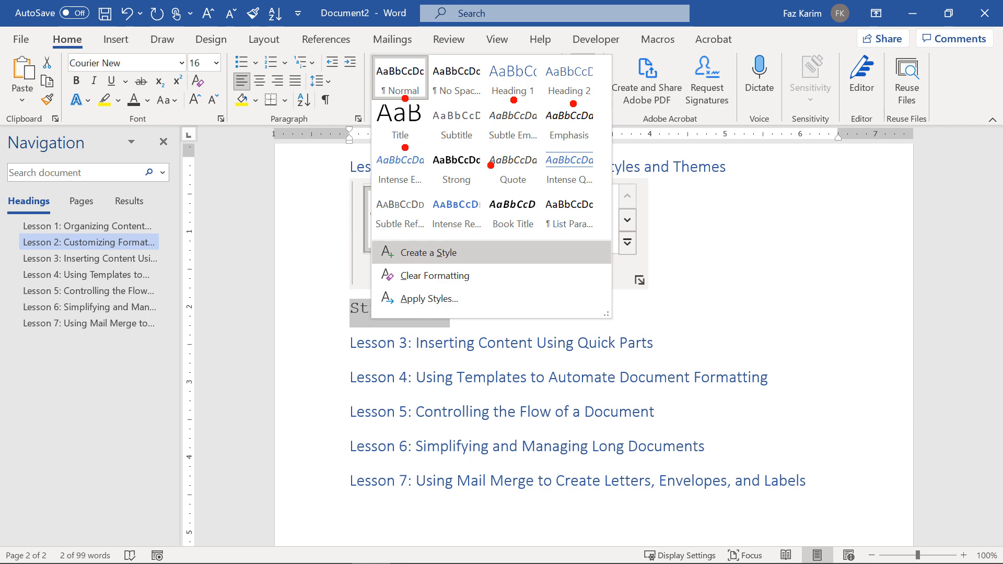
key("Escape")
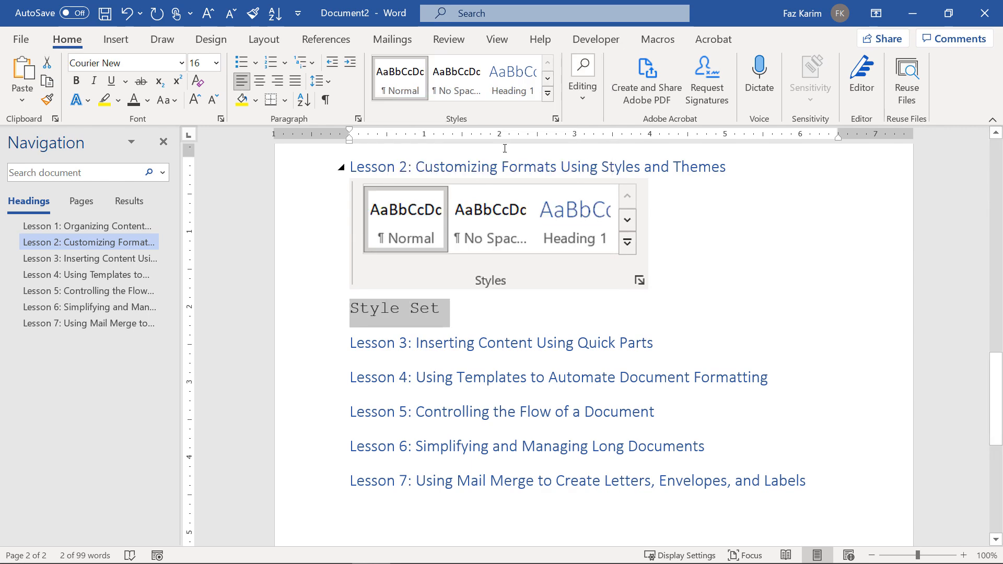
left_click(547, 93)
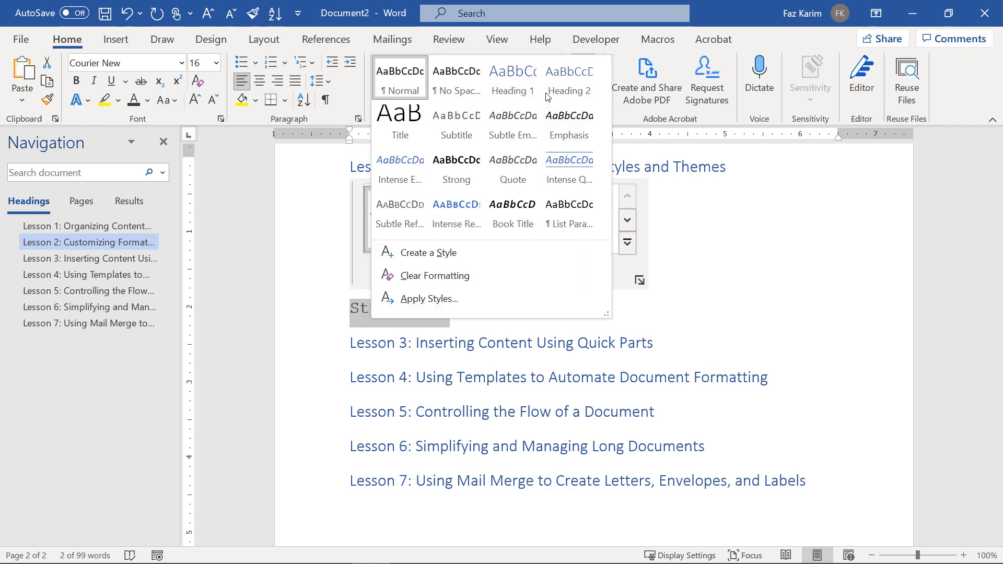
left_click(430, 253)
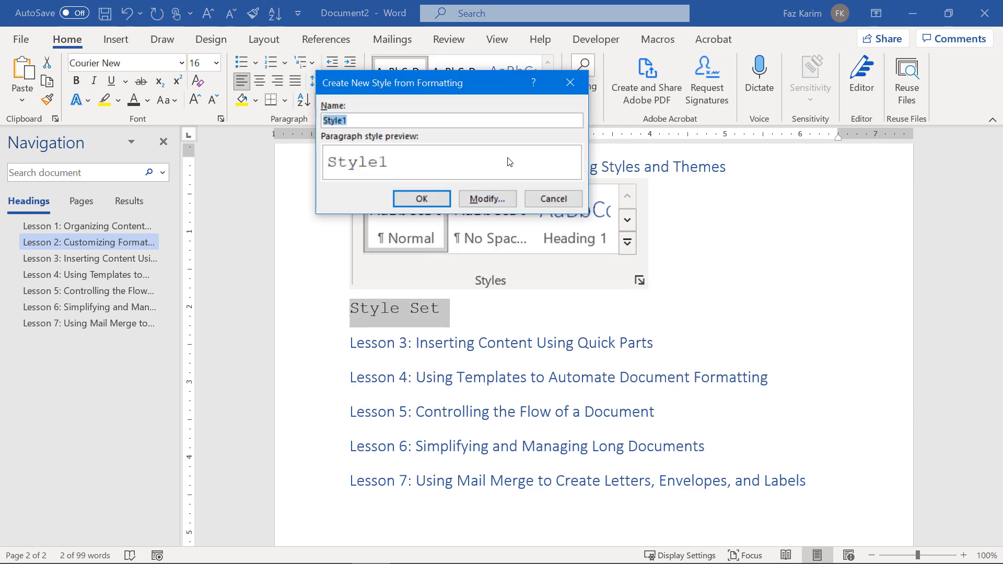
Name the new style 'Custom Normal Style', review its full settings, and create it.
type("Custom Normal S")
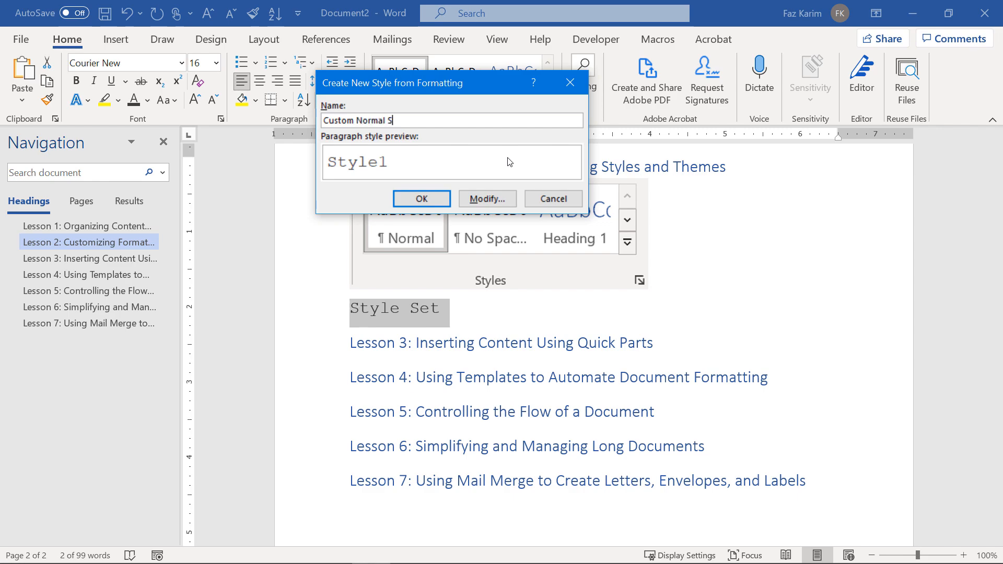
type("t")
key("BackSpace")
type("yle")
left_click(500, 195)
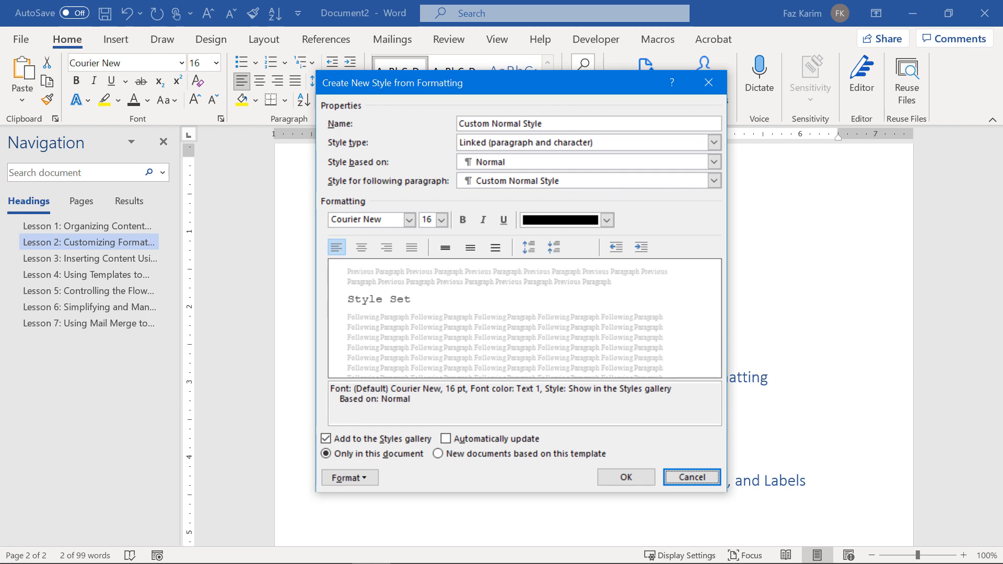
left_click(625, 477)
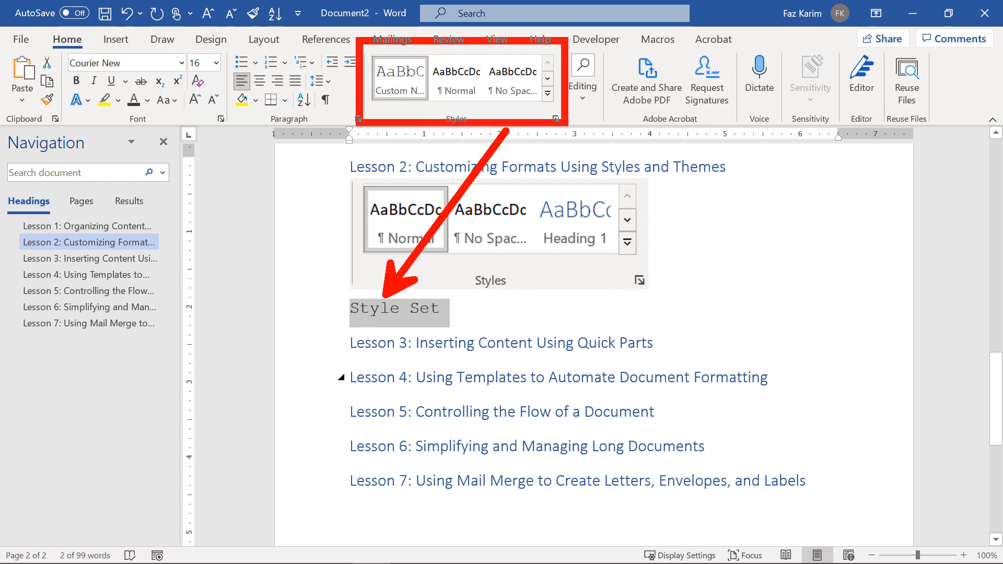
left_click(548, 93)
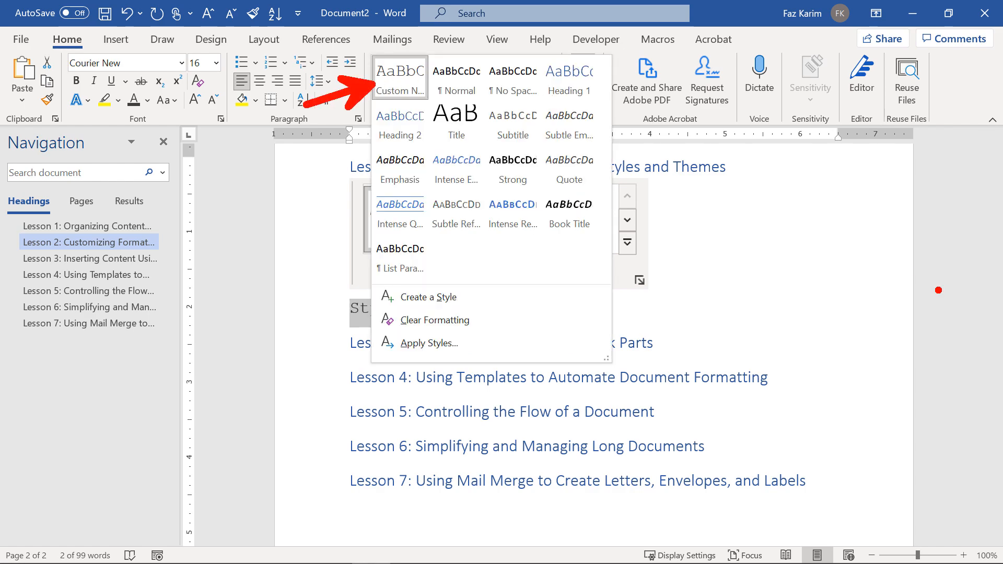
Add a Normal-style line 'Another Word or Phrase I want to style' beneath Style Set.
key("Escape")
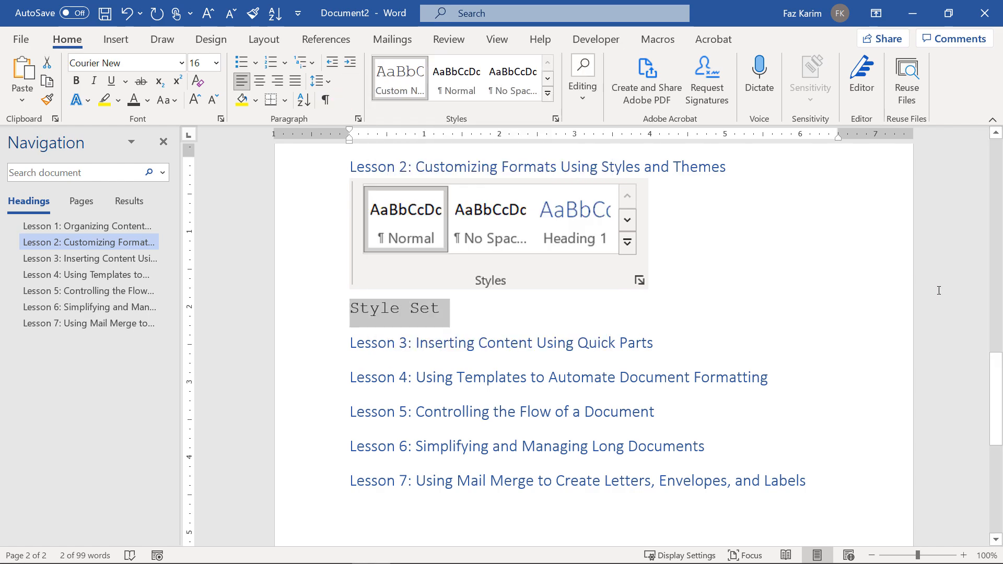
left_click(447, 312)
key("Return")
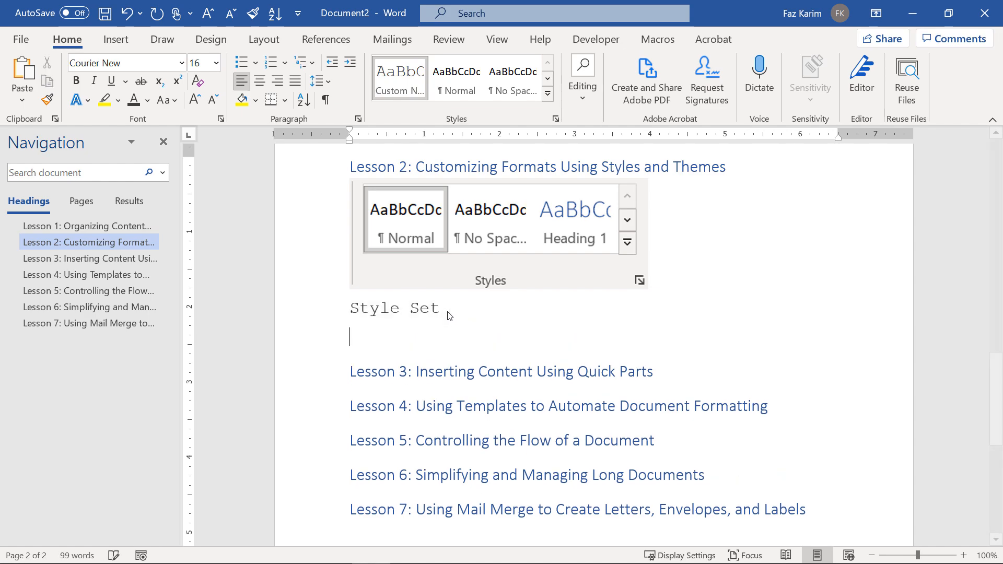
type("a")
key("BackSpace")
left_click(182, 63)
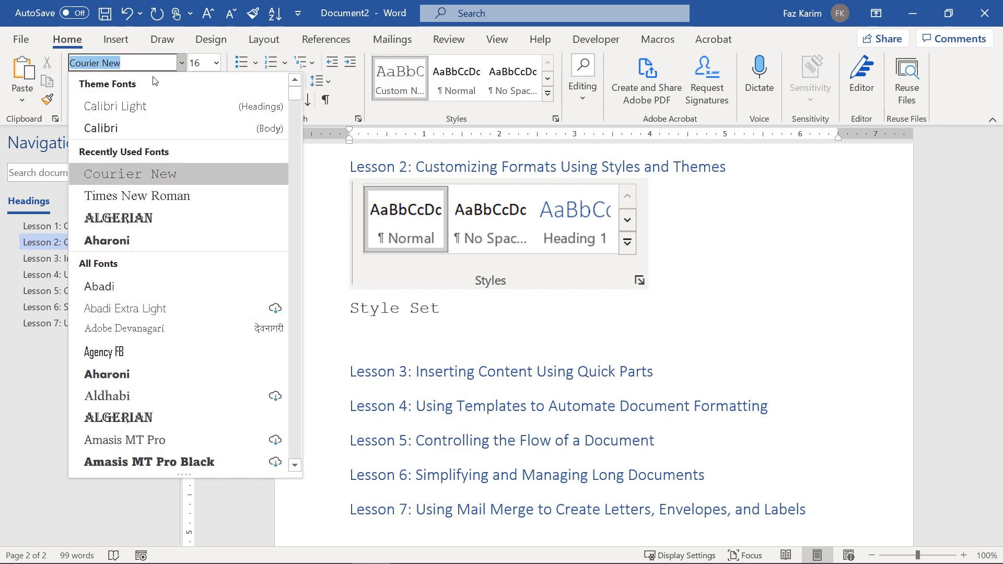
left_click(458, 88)
left_click(458, 88)
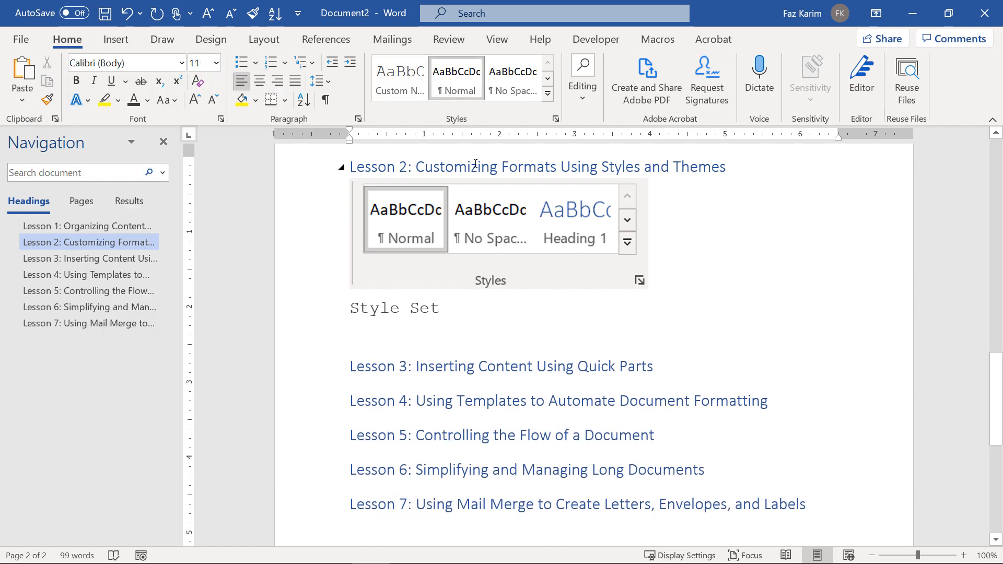
type("Another")
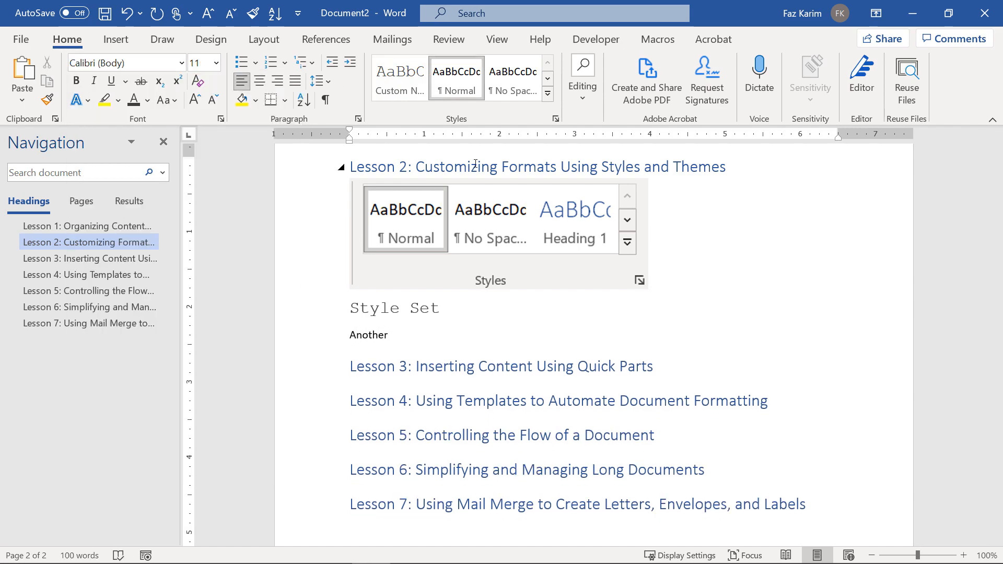
type(" Word or Phrase I want to st")
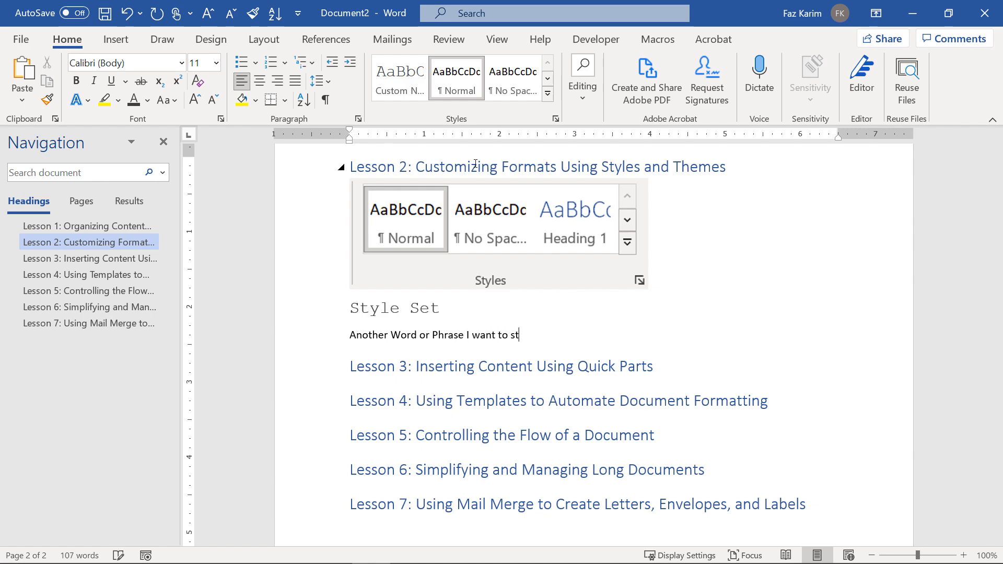
type("yle.")
left_click_drag(357, 335, 541, 337)
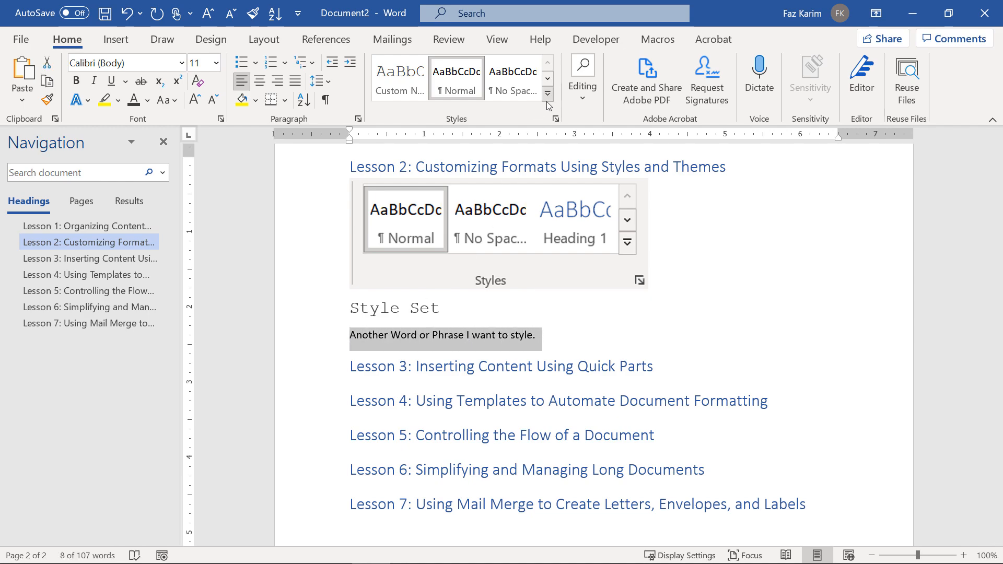
Apply Custom Normal Style to the 'Another Word or Phrase' line so it shows in Courier New.
left_click(399, 79)
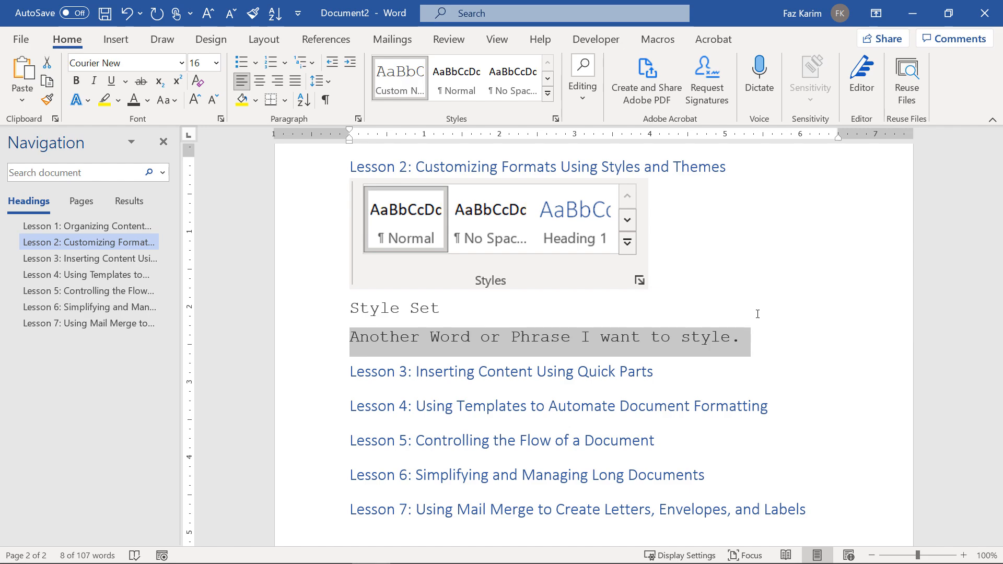
left_click(548, 94)
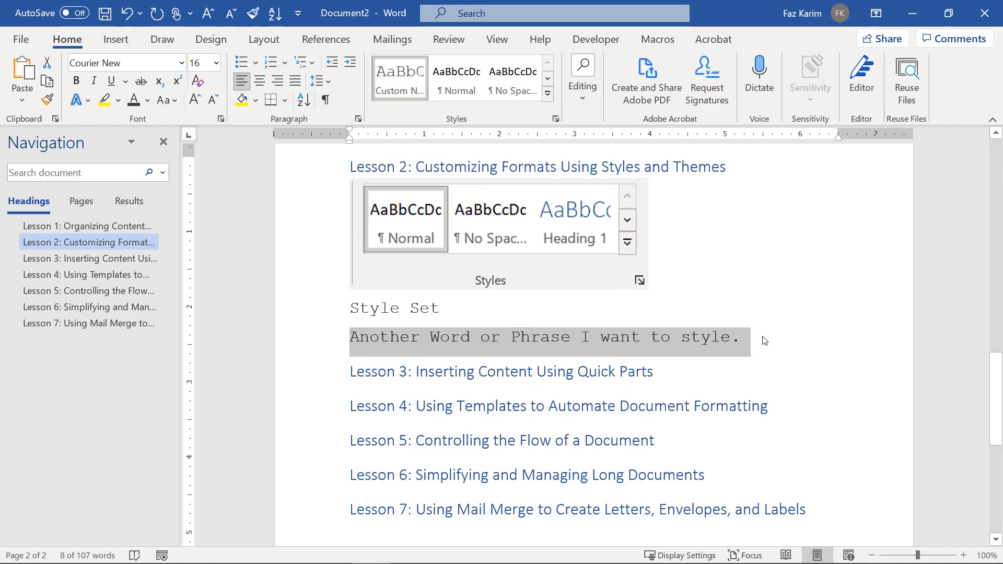
left_click(765, 340)
Generate a sample sentence with =rand(1,1) and set it to the Normal style.
key("Return")
type("=r")
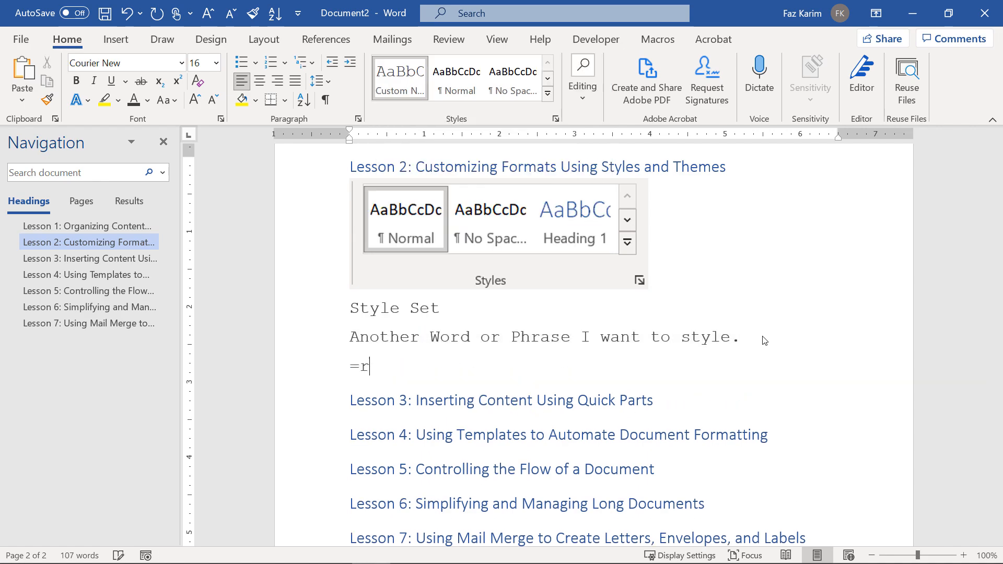
type("and(1,1)")
key("Return")
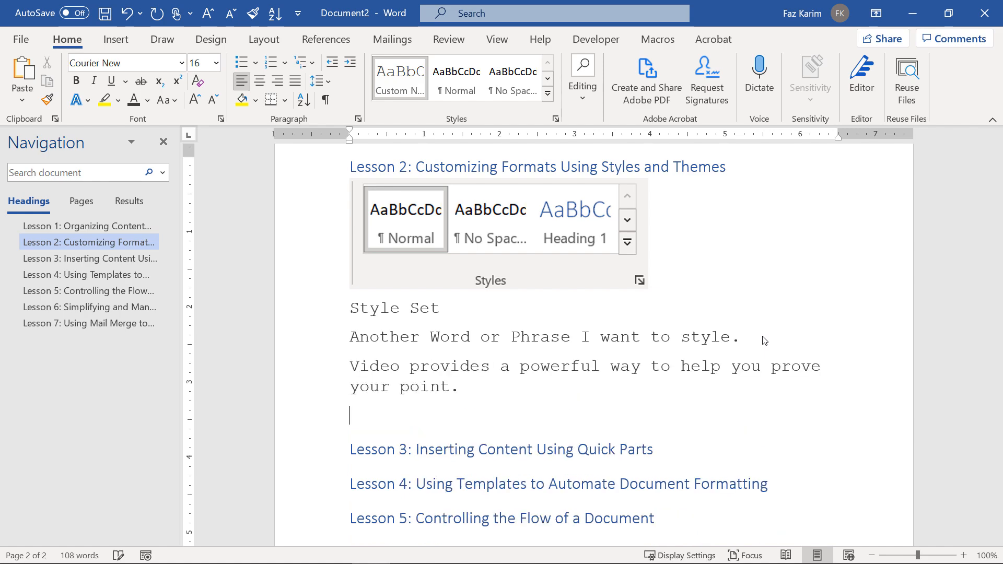
double_click(322, 376)
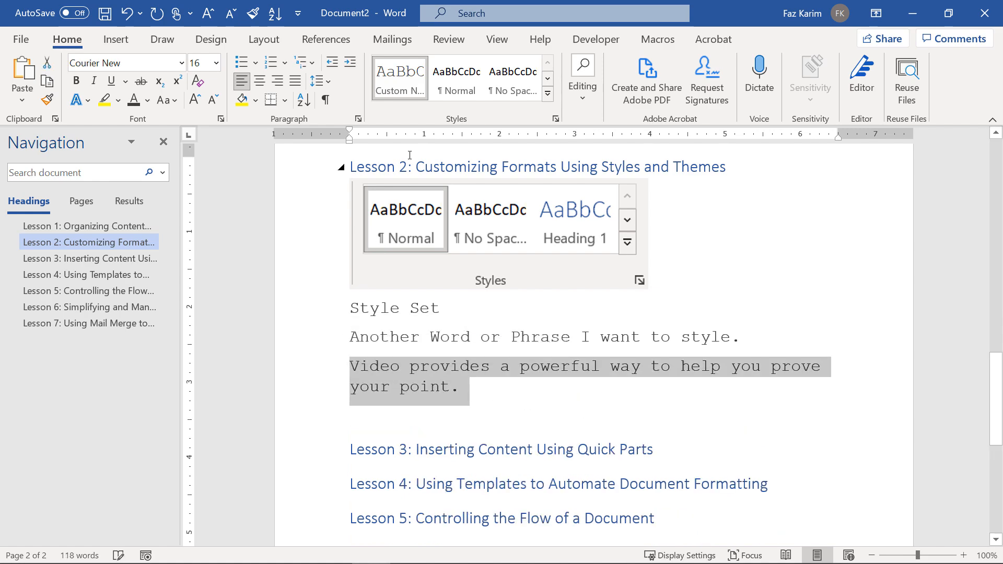
left_click(442, 98)
left_click(665, 377)
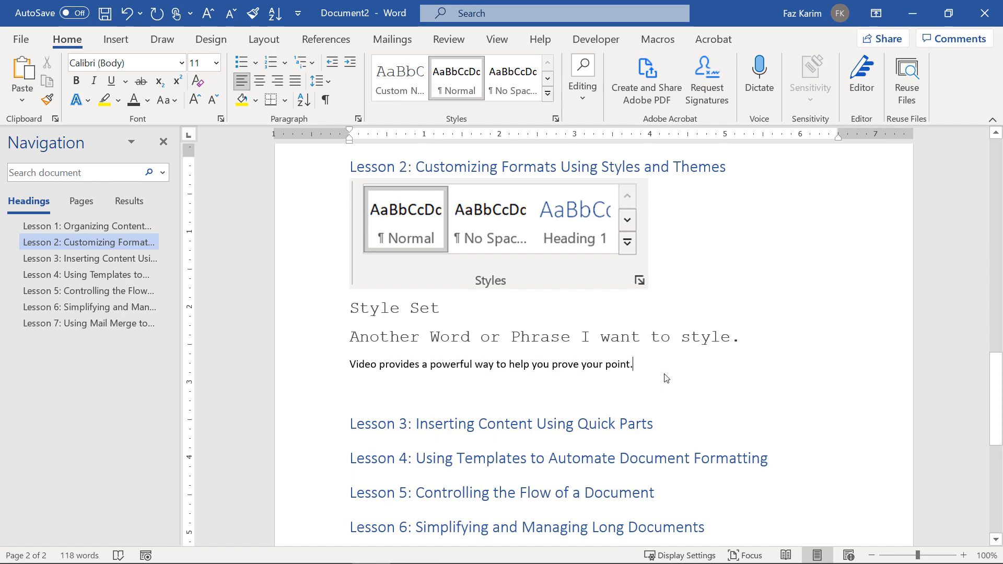
Bring up the Apply Styles pane from the Styles gallery and select the word Video.
scroll(667, 379, "up", 3, "ctrl")
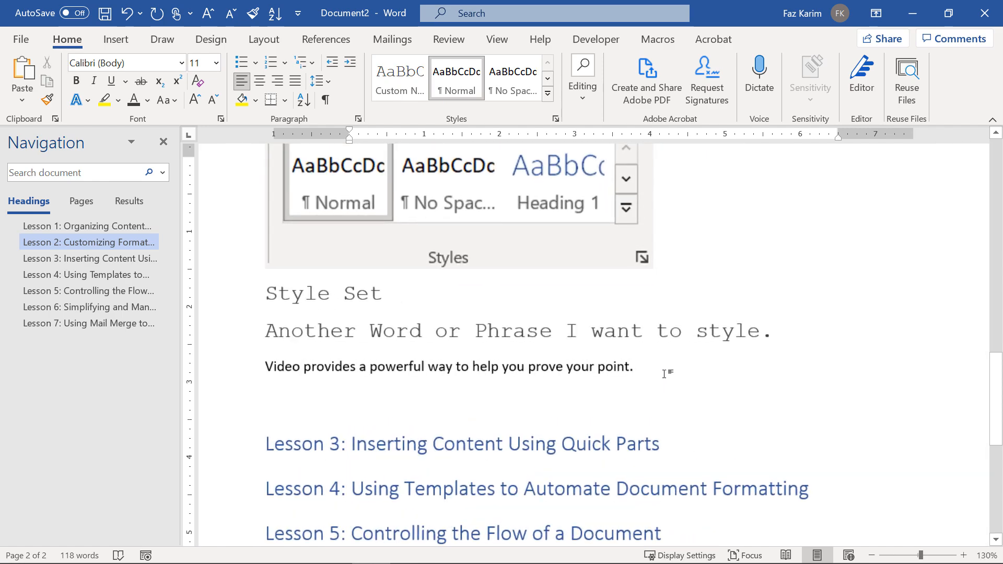
left_click(547, 93)
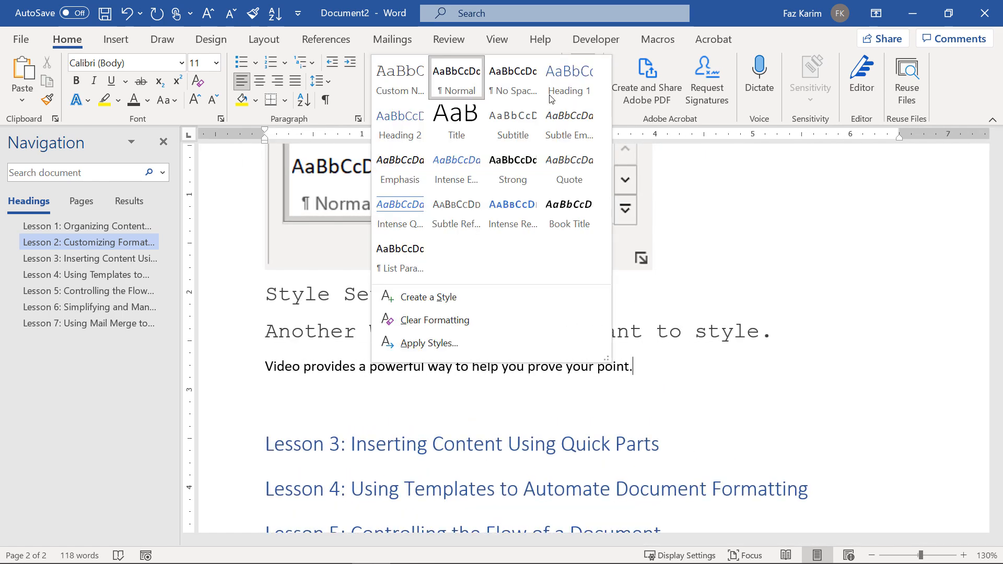
left_click(399, 338)
left_click_drag(572, 377, 538, 374)
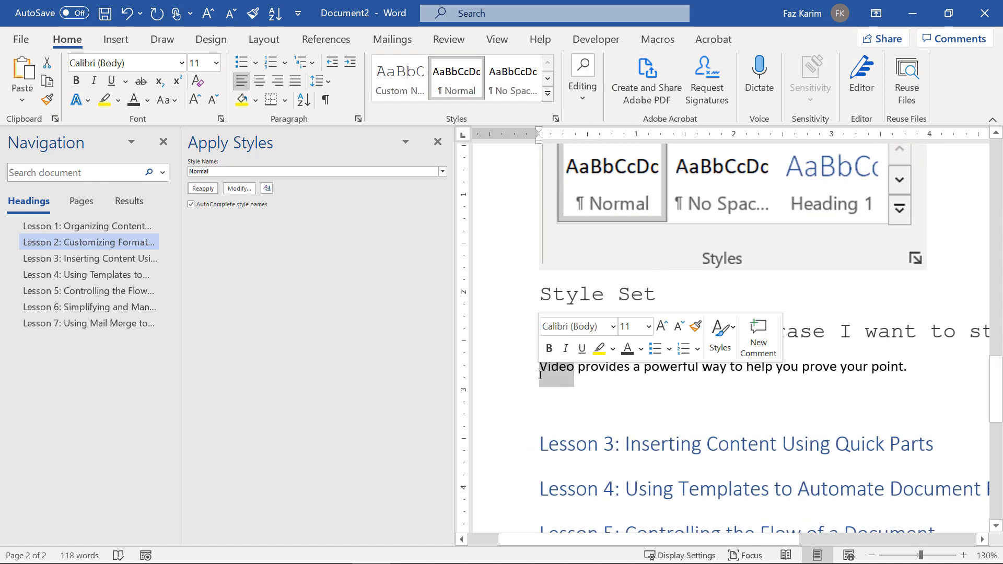
Apply Custom Normal Style to the words 'Video' and 'point' in the sample sentence.
left_click(443, 172)
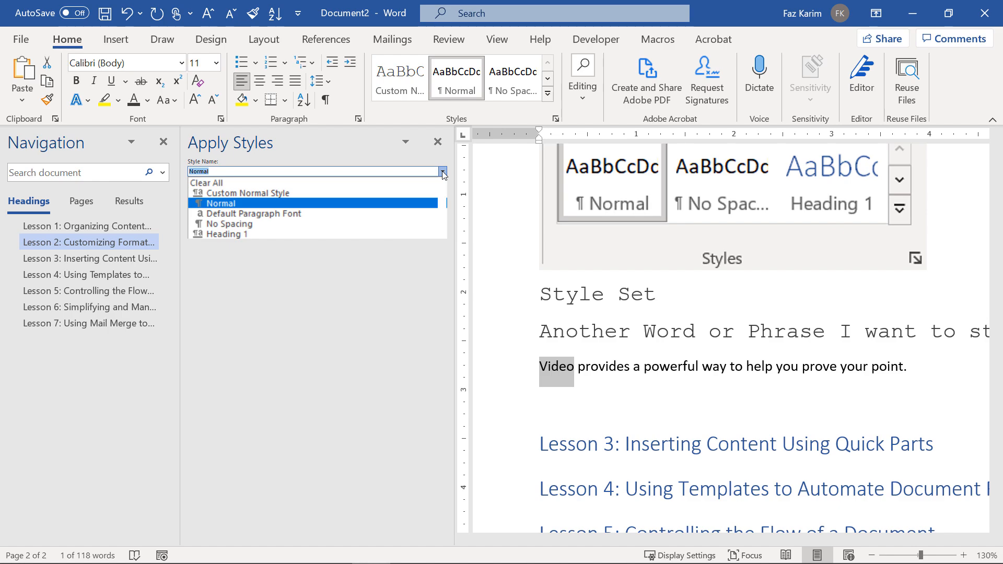
left_click(360, 195)
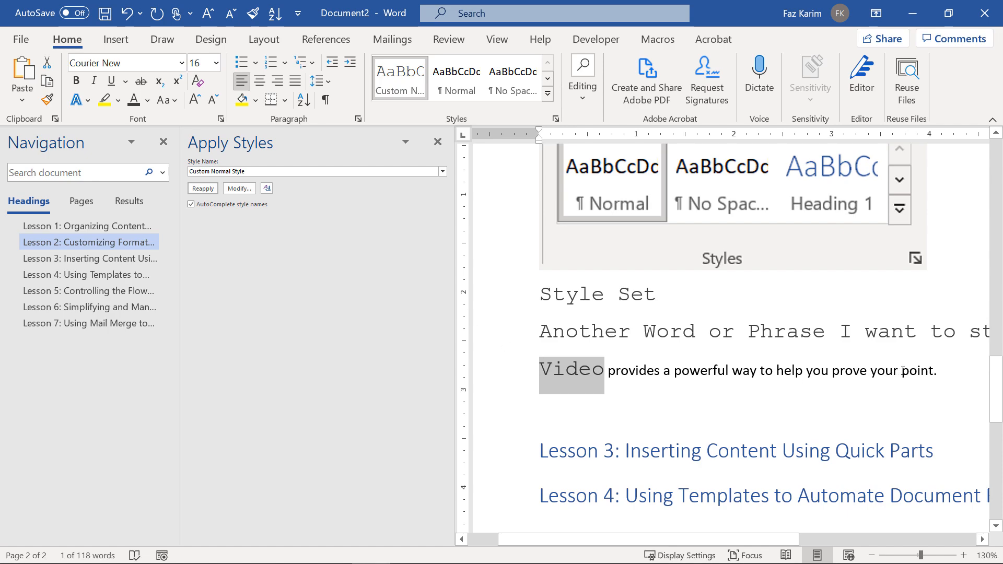
left_click_drag(904, 371, 934, 372)
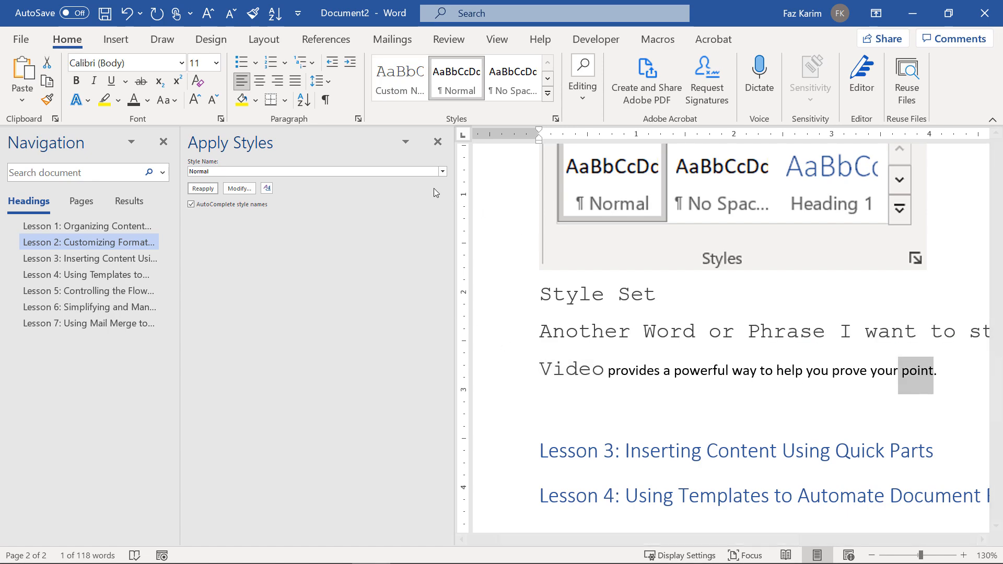
left_click(442, 171)
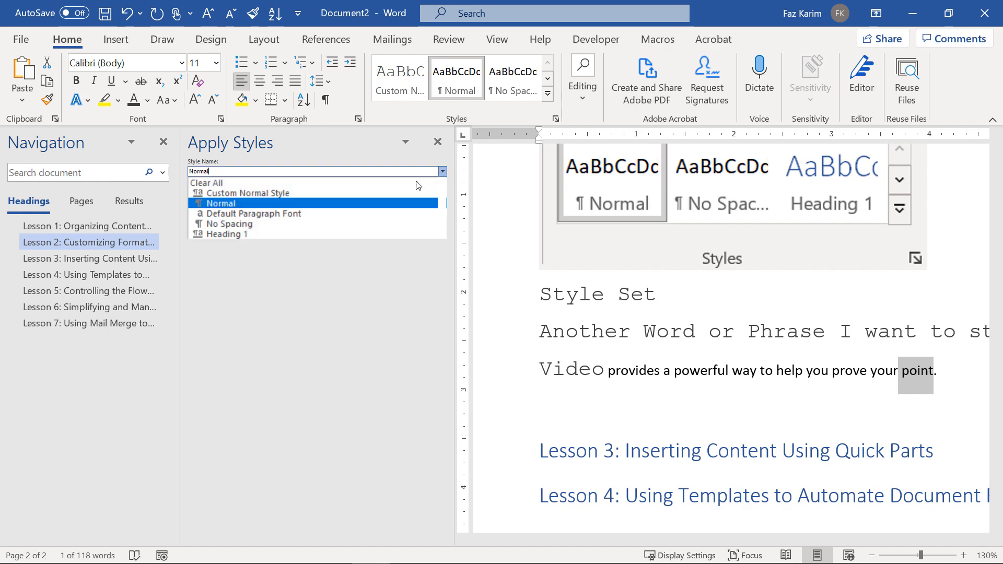
left_click(385, 194)
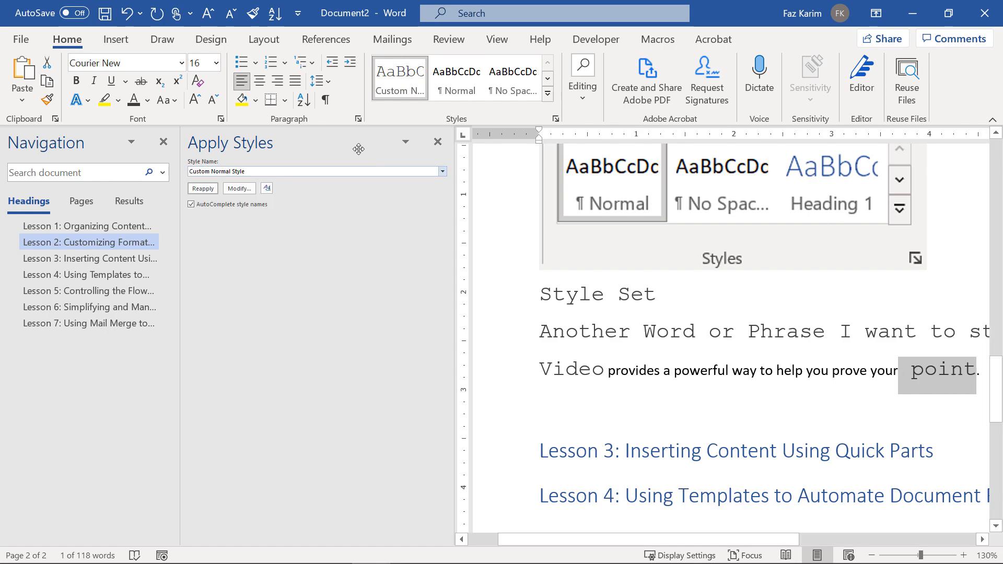
left_click_drag(320, 136, 895, 170)
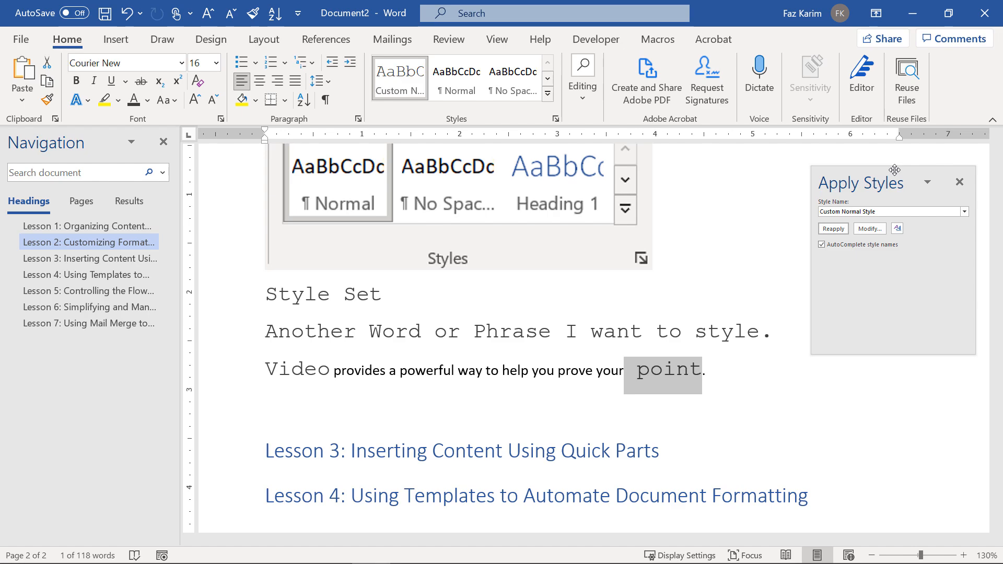
Re-dock the Apply Styles pane, then close it with its X button.
left_click_drag(895, 169, 186, 152)
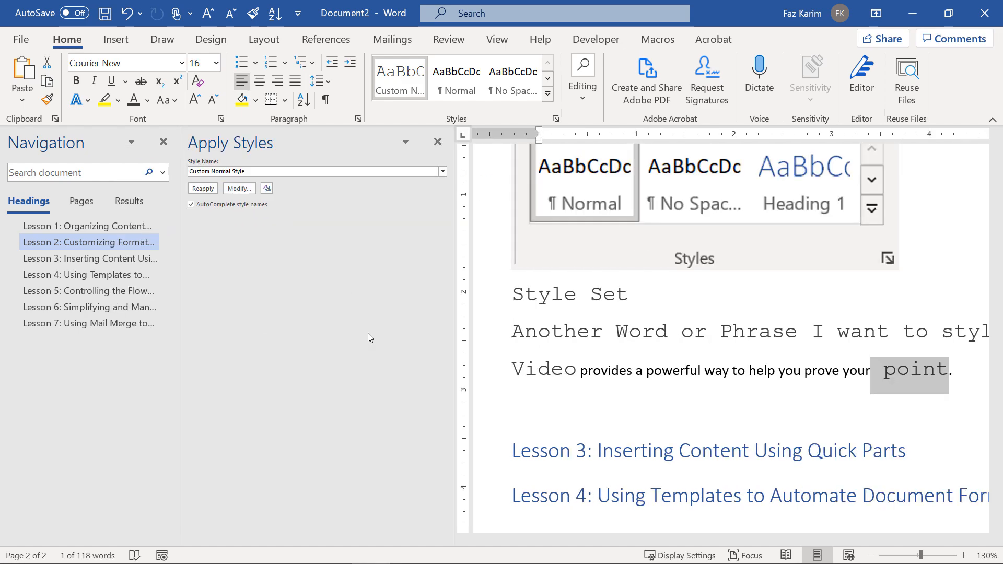
left_click_drag(306, 140, 890, 175)
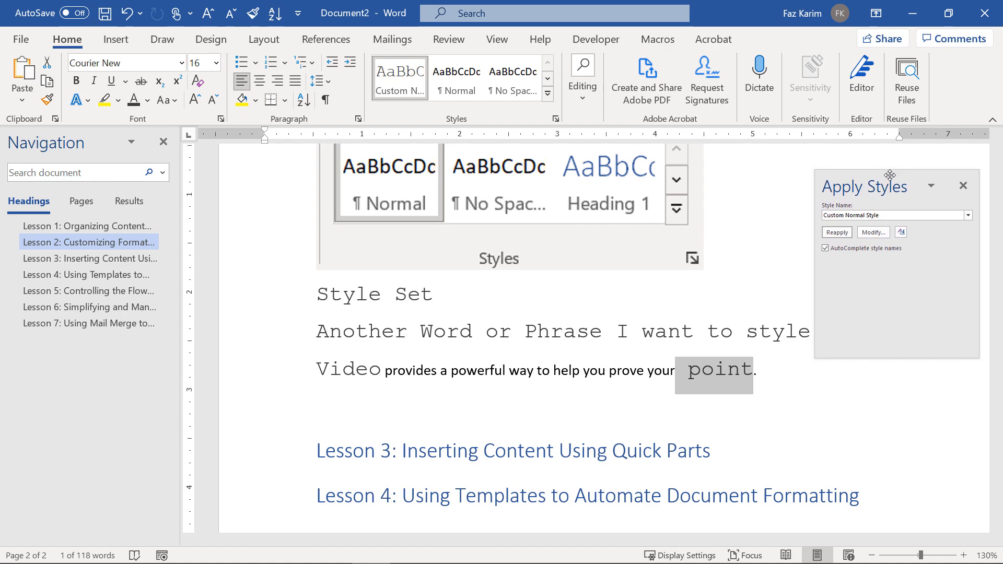
left_click_drag(890, 175, 183, 153)
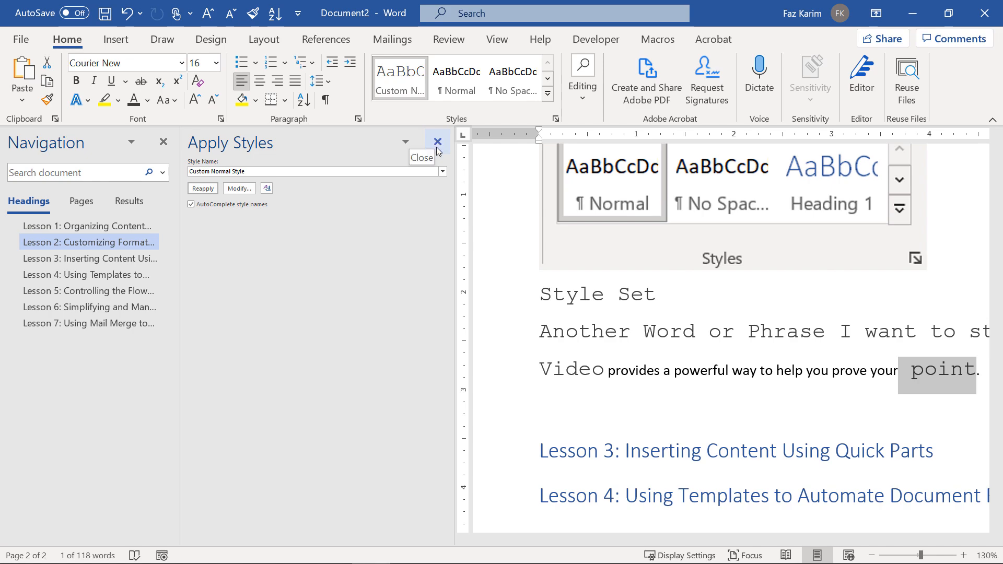
left_click(438, 141)
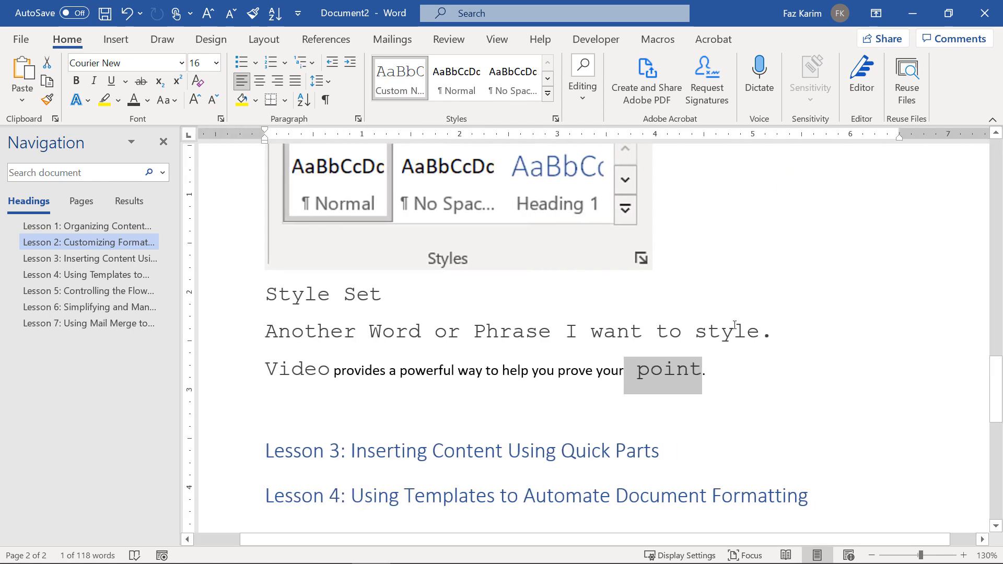
left_click(737, 379)
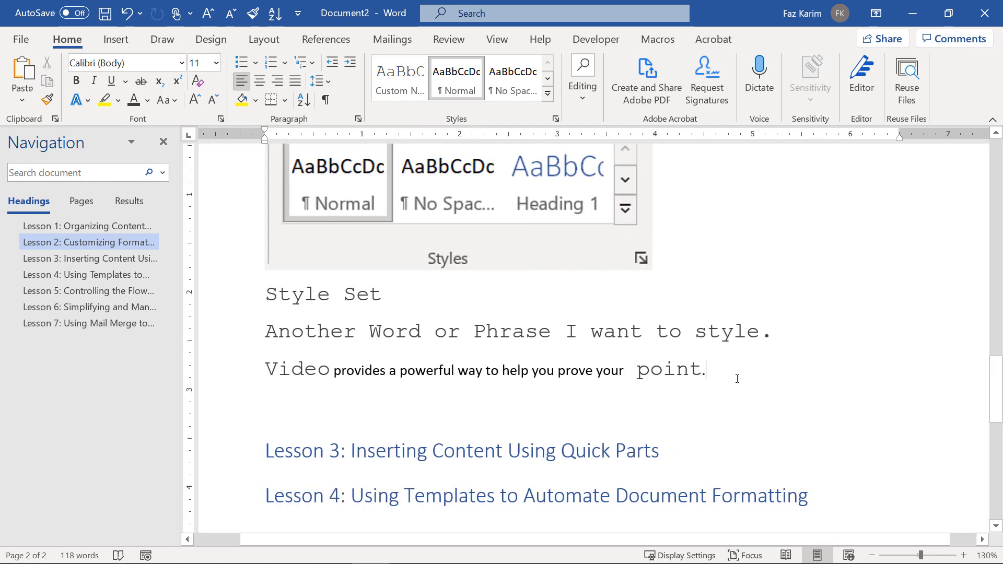
Copy the Lesson 1 sales table and paste it on a new line below 'point.'.
scroll(737, 379, "up", 15)
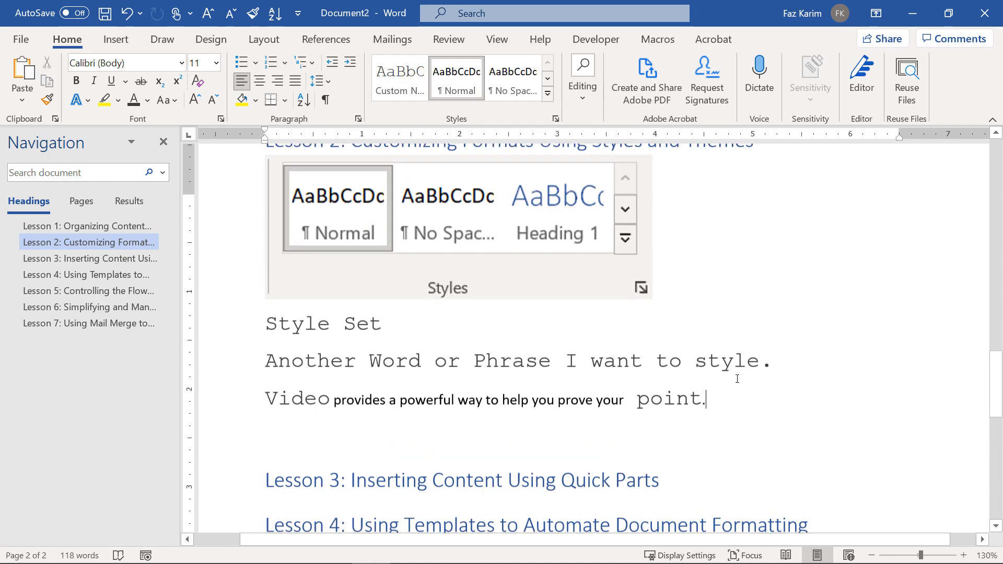
scroll(737, 379, "up", 6)
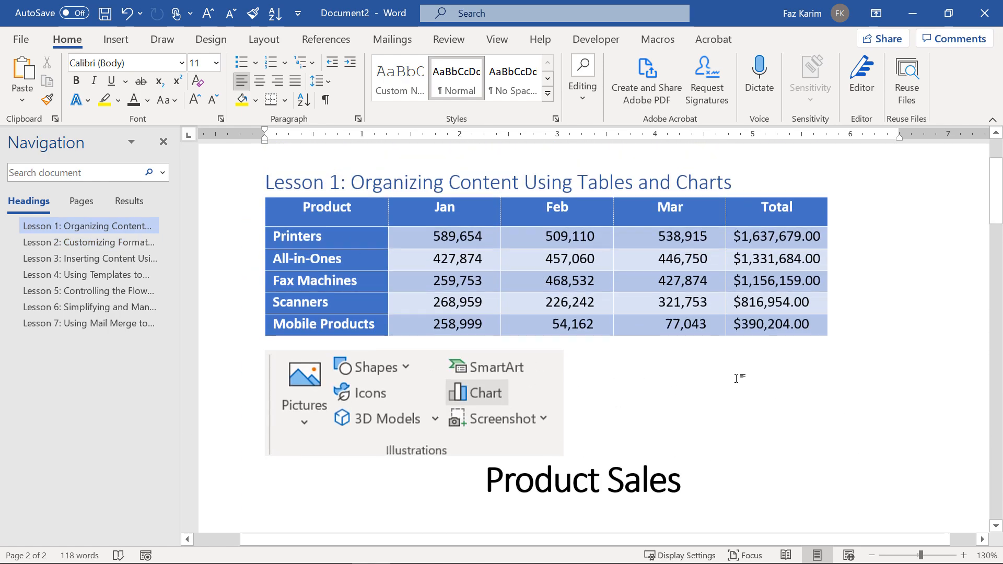
left_click(259, 211)
key("ctrl+c")
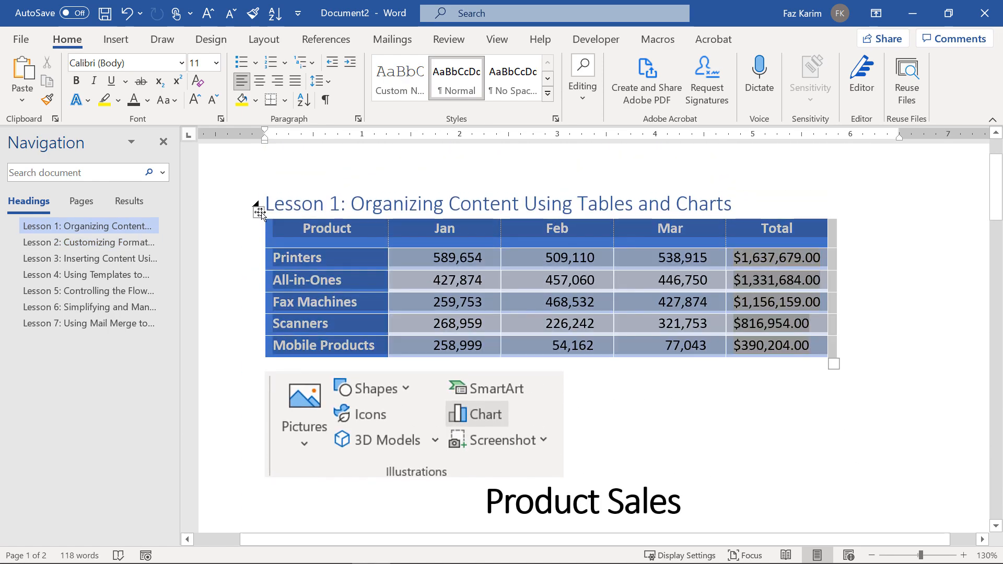
scroll(485, 424, "down", 1)
scroll(485, 424, "down", 20)
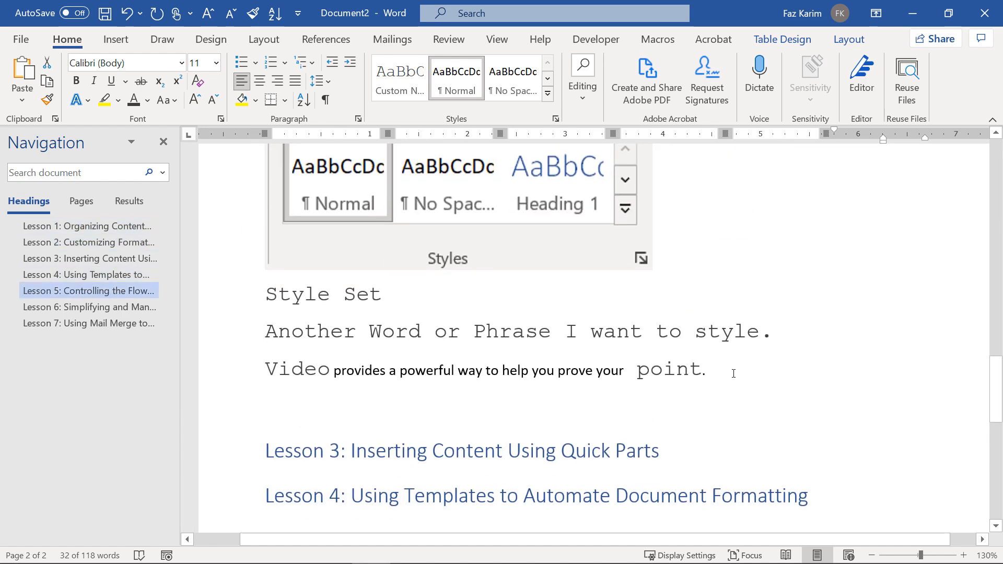
left_click(732, 374)
key("Return")
key("ctrl+v")
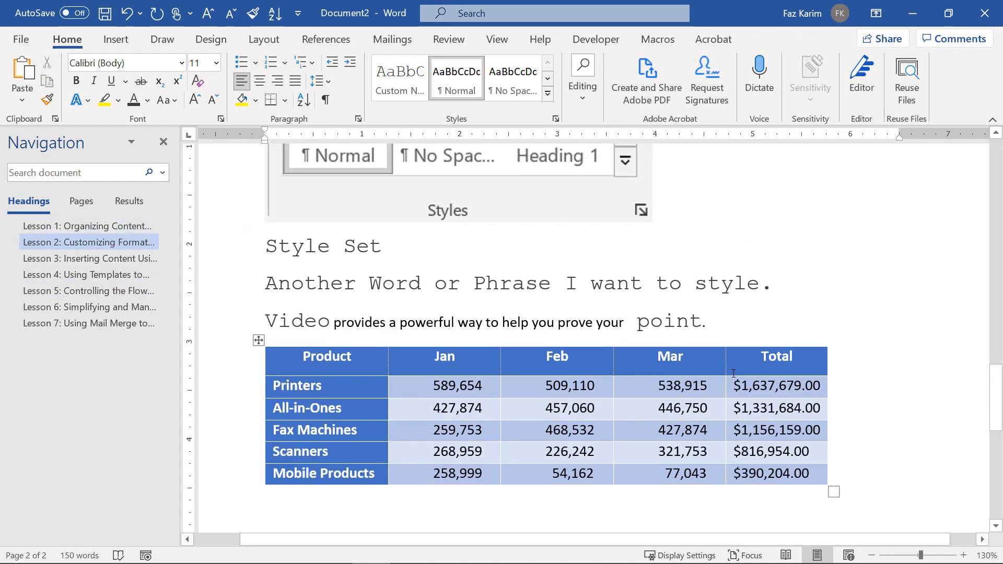
Select the pasted table and expand the Table Design styles gallery.
left_click(259, 341)
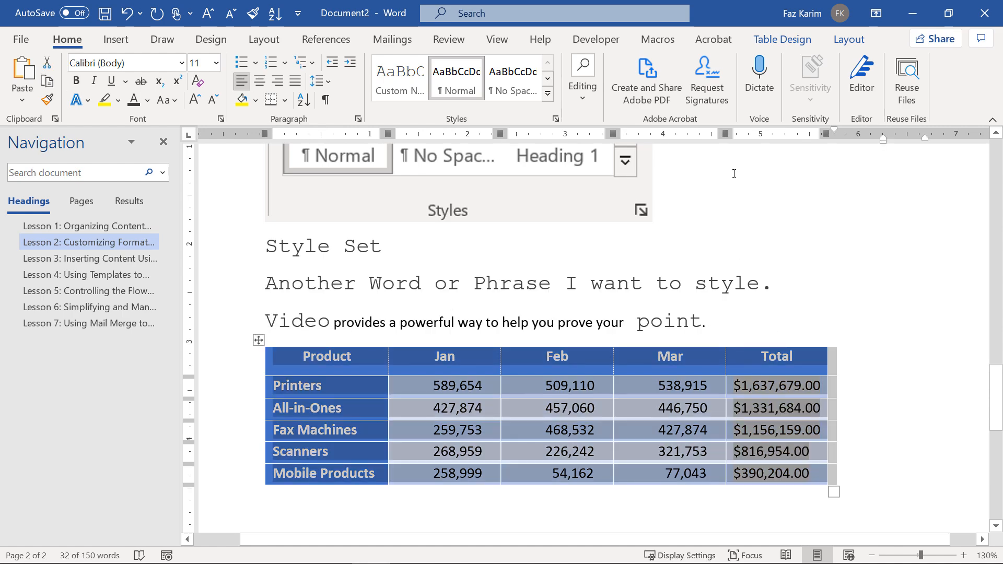
left_click(788, 42)
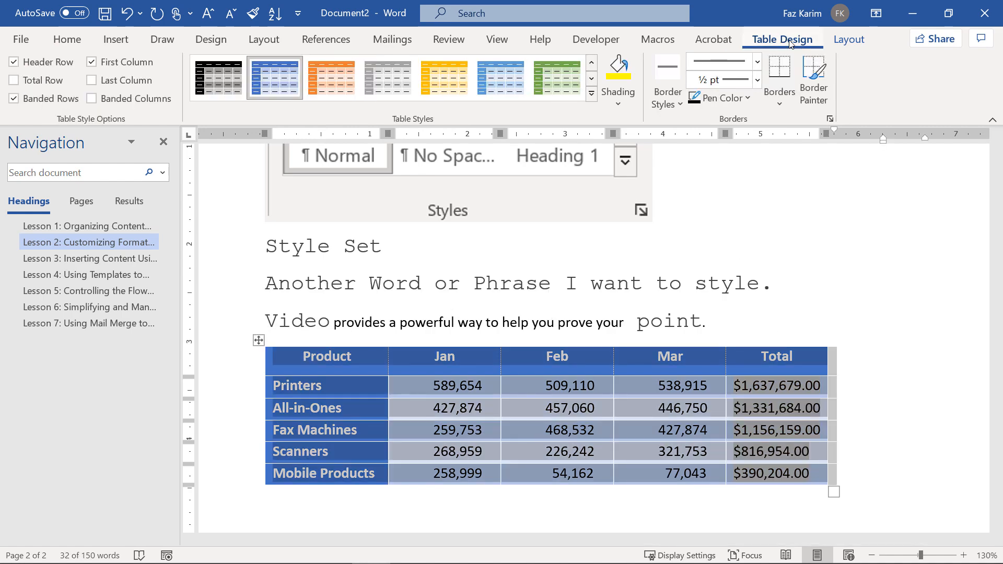
left_click(592, 94)
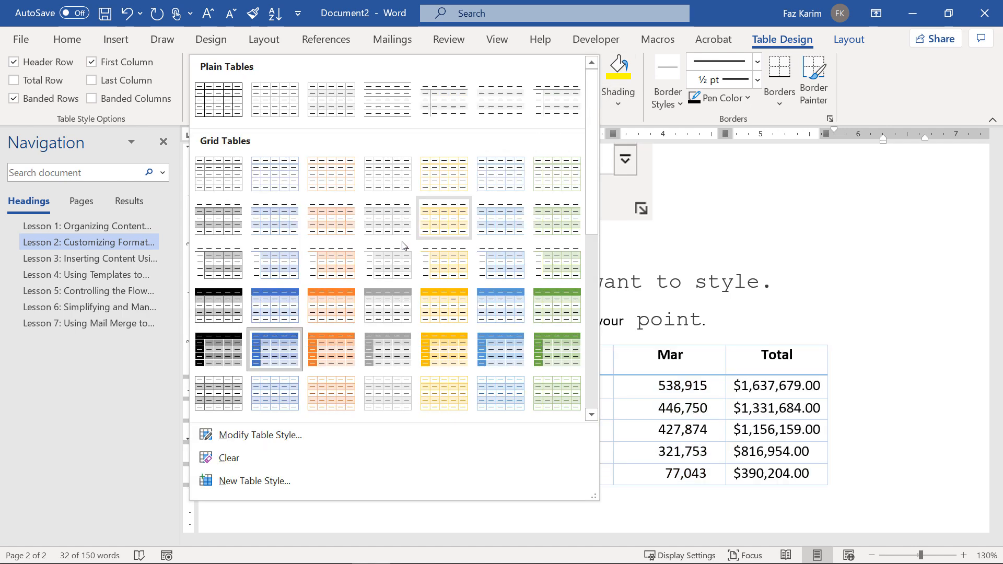
Create a new table style 'Custom Table Style' with single-line borders and Blue Accent 1 shading.
left_click(206, 481)
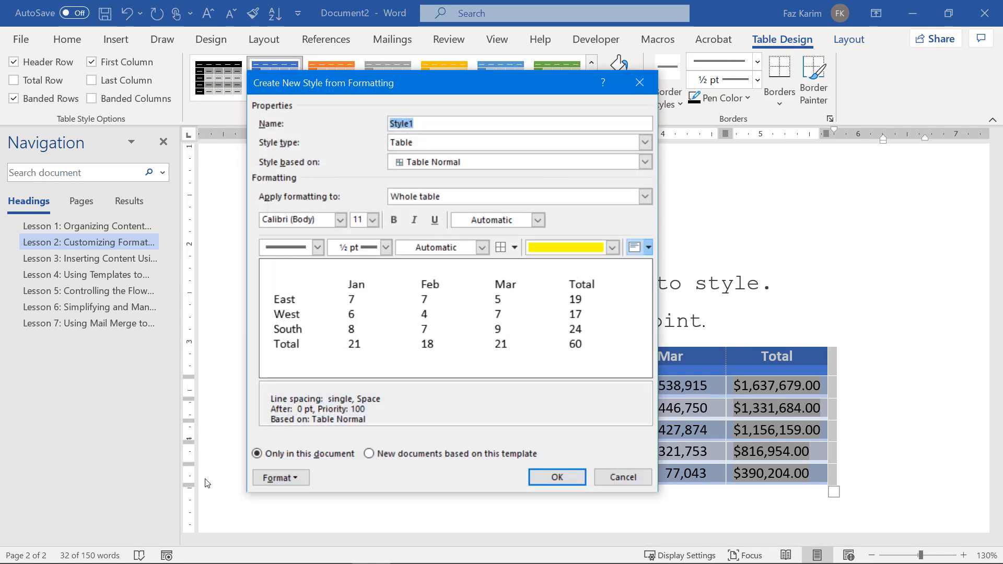
type("Custom Table Style")
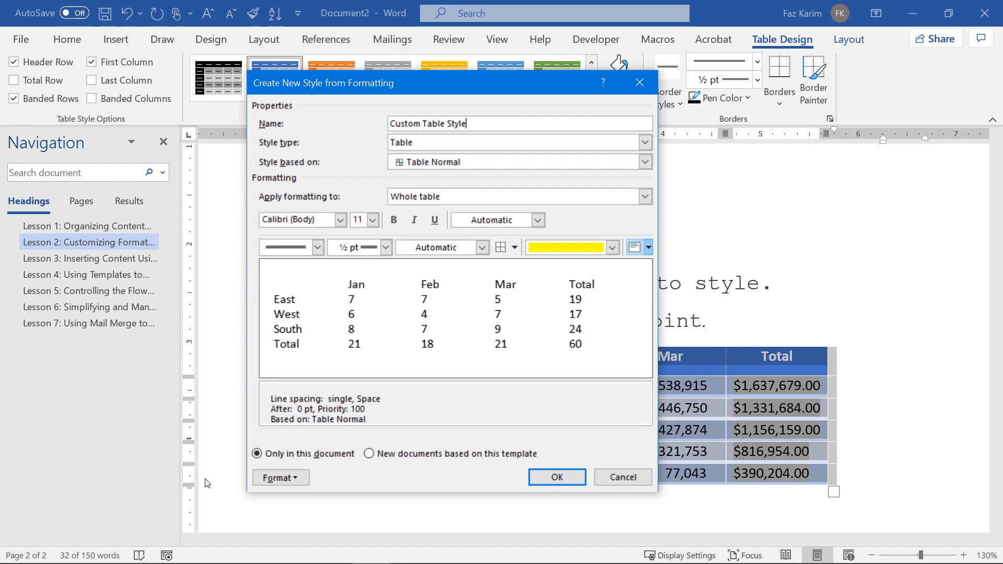
left_click(318, 248)
left_click(306, 285)
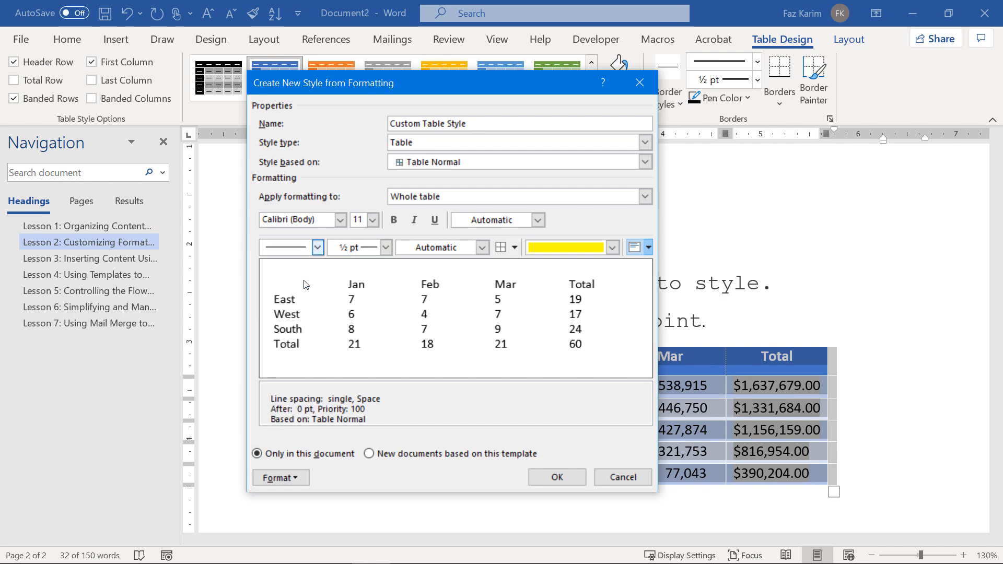
left_click(612, 247)
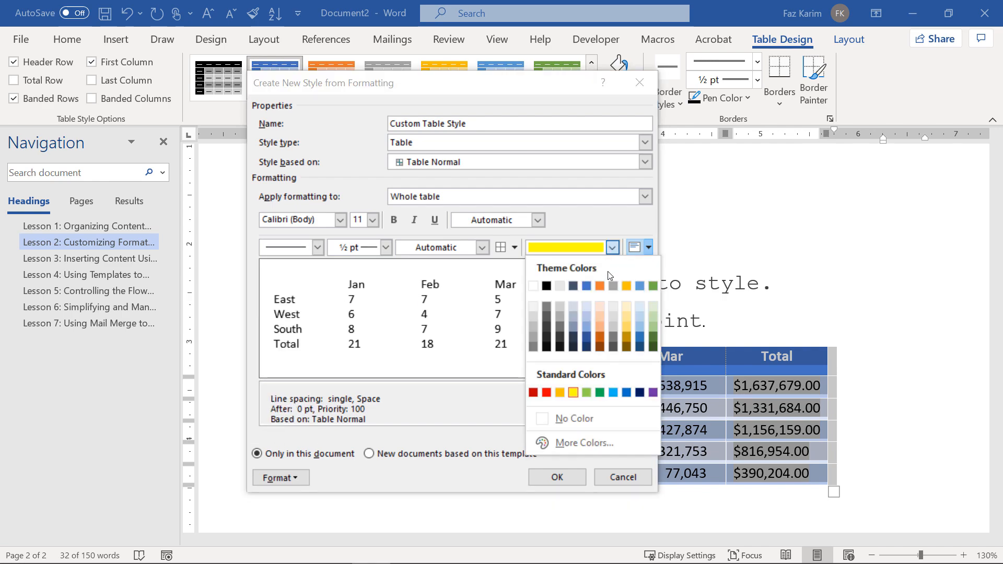
left_click(586, 287)
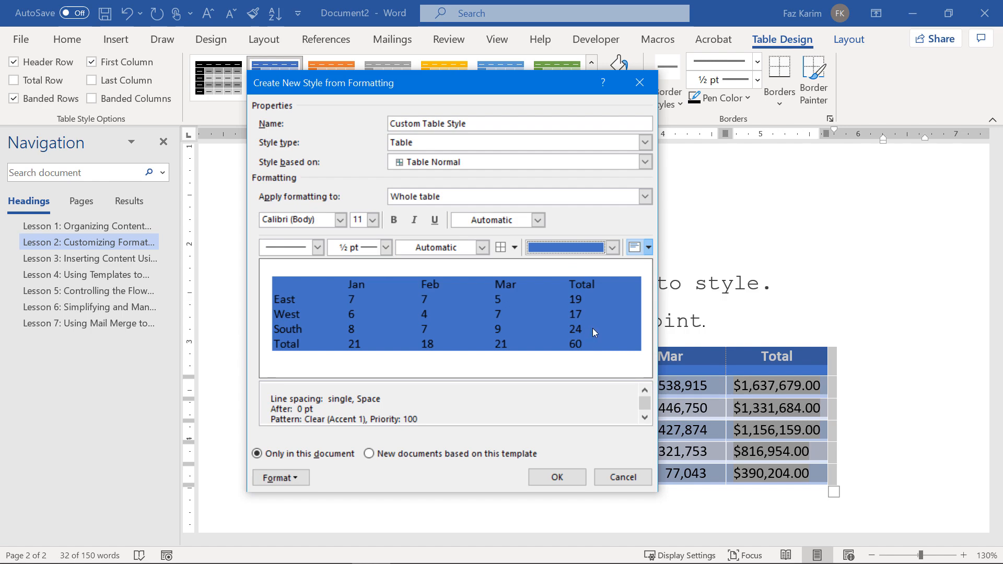
left_click(644, 201)
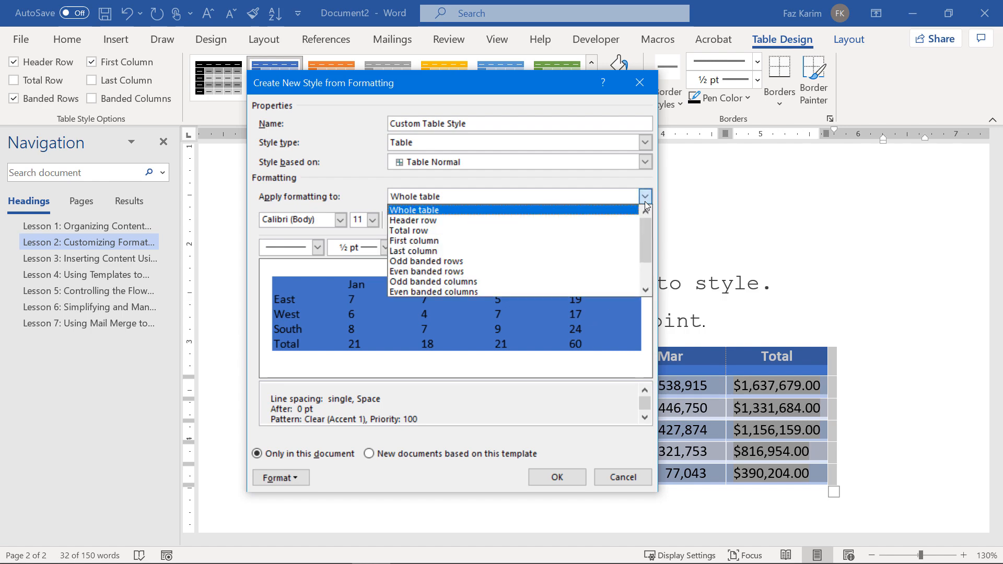
Set the whole table's shading in Custom Table Style to grey Background 2.
left_click(613, 222)
left_click(613, 247)
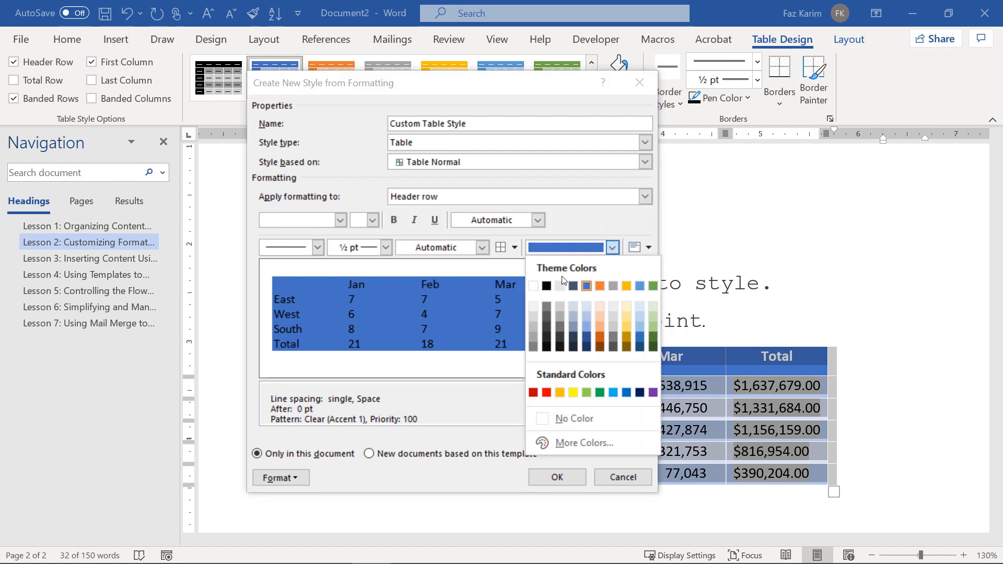
left_click(533, 286)
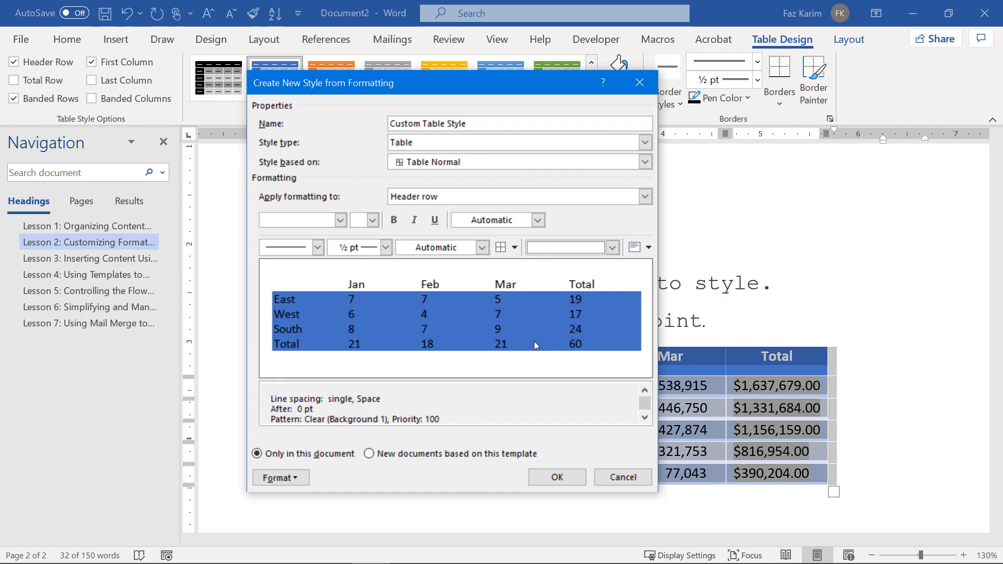
left_click(612, 247)
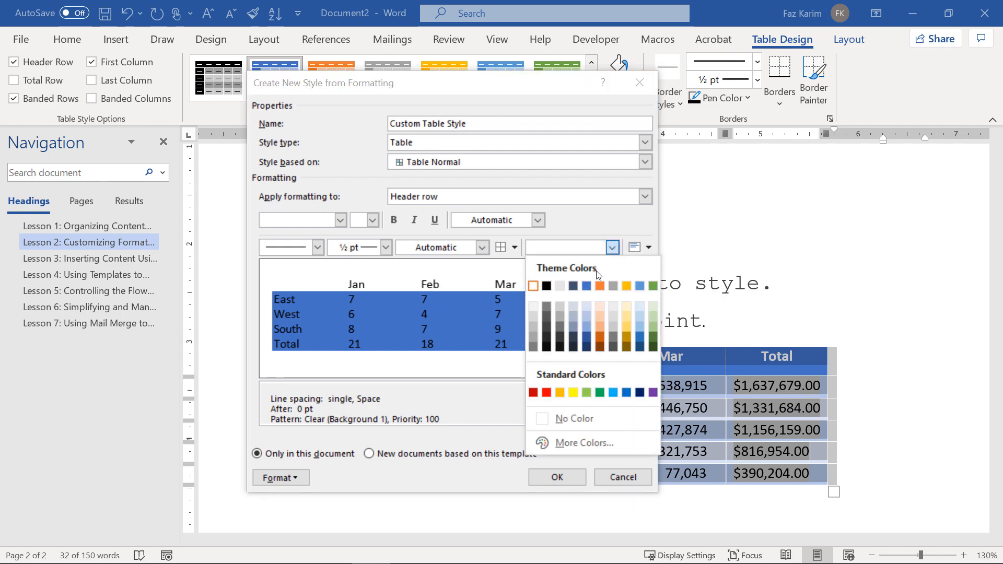
left_click(545, 199)
left_click(544, 199)
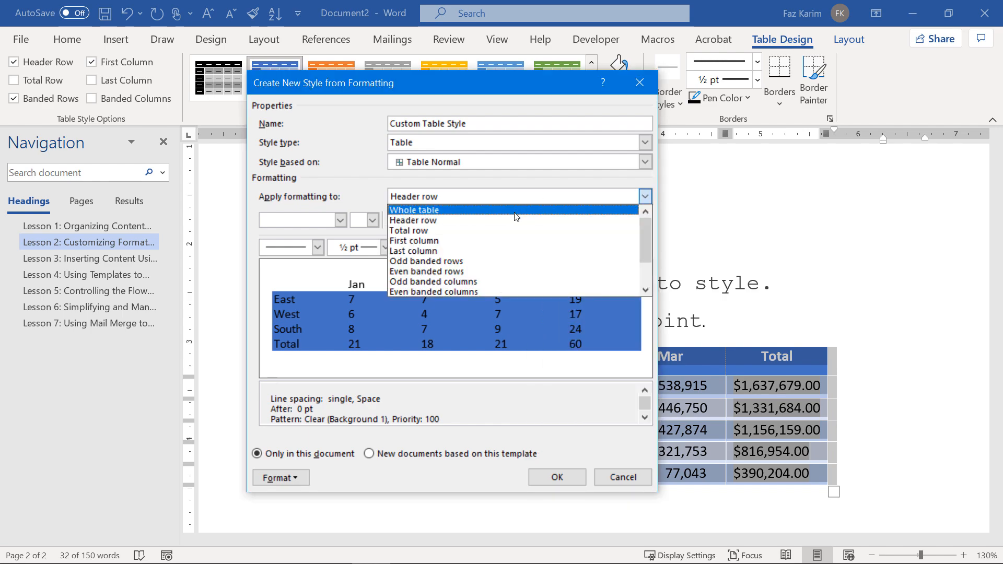
left_click(546, 206)
left_click(613, 248)
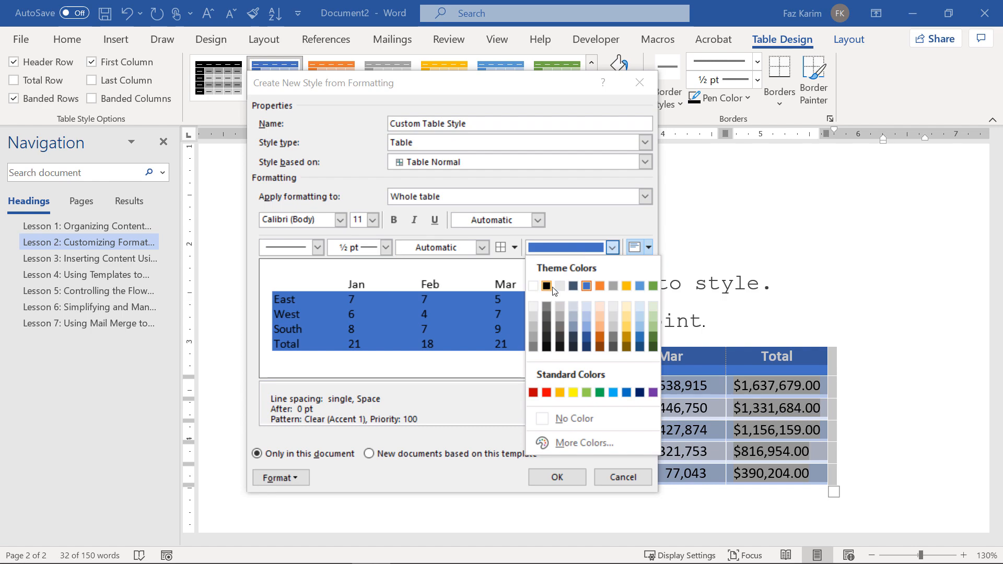
left_click(559, 317)
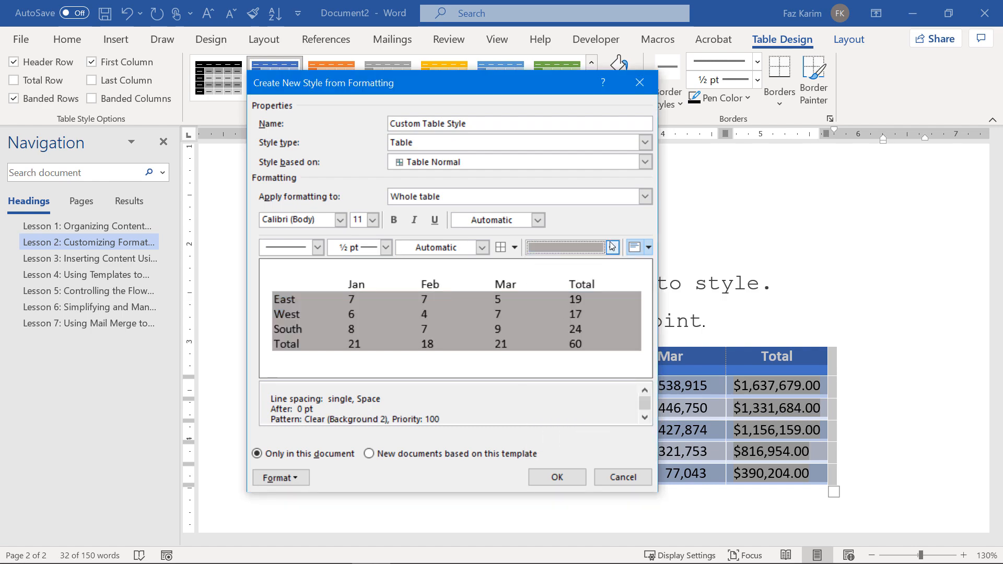
Shade the header row of Custom Table Style dark navy blue.
left_click(593, 199)
left_click(574, 214)
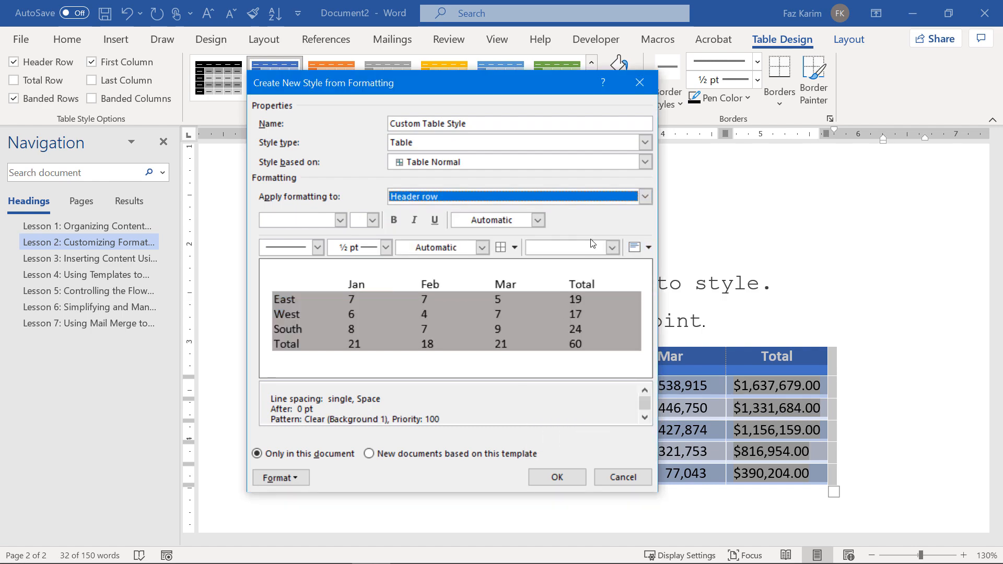
left_click(604, 251)
left_click(586, 347)
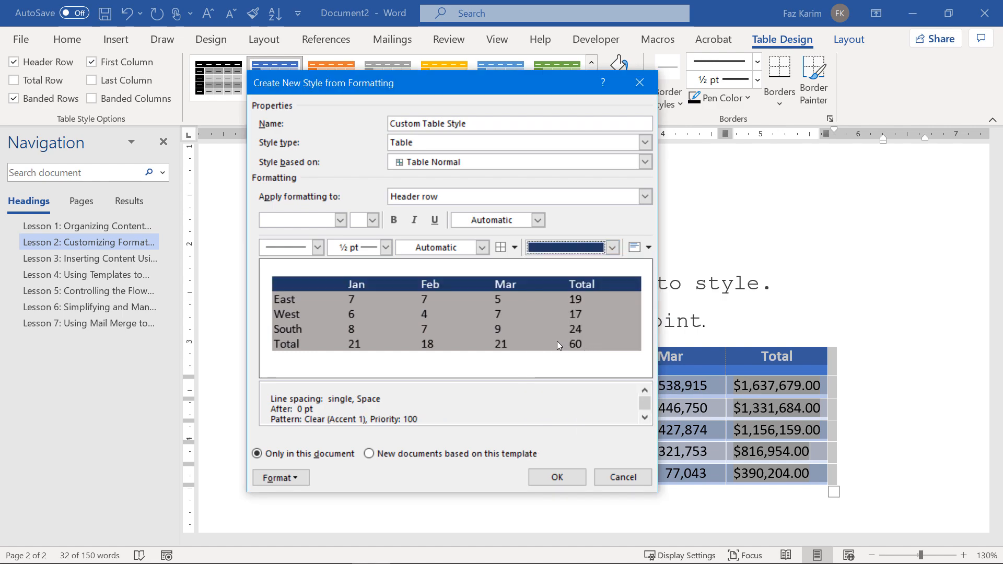
left_click(515, 247)
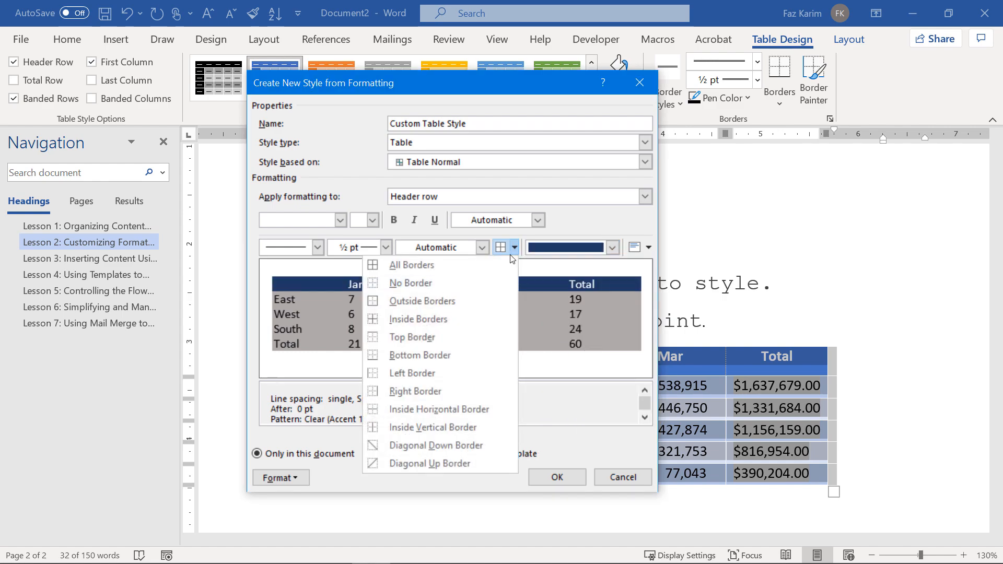
Give the header row borders on every edge, return to Whole table, and save the style.
left_click(469, 305)
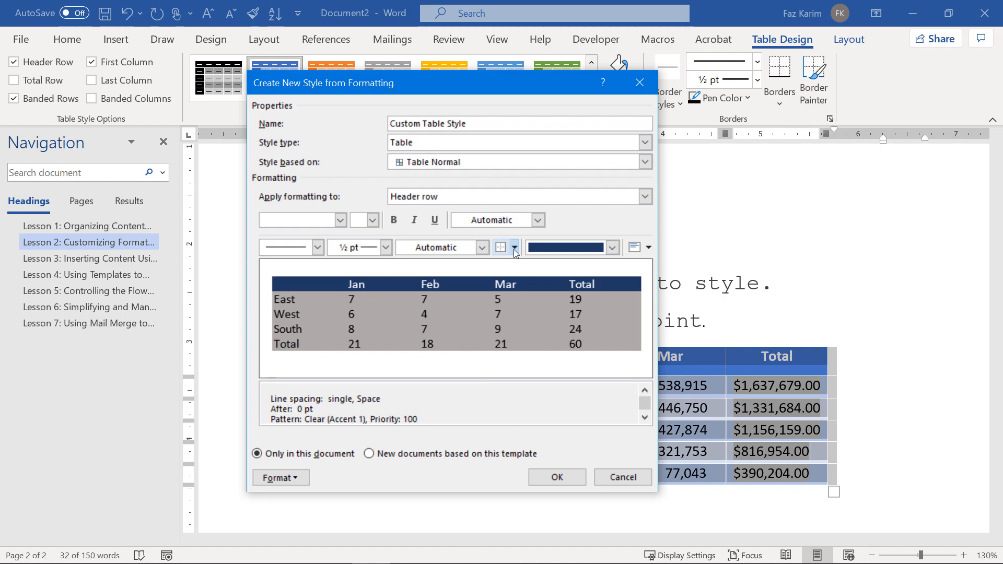
left_click(514, 247)
left_click(469, 315)
left_click(514, 247)
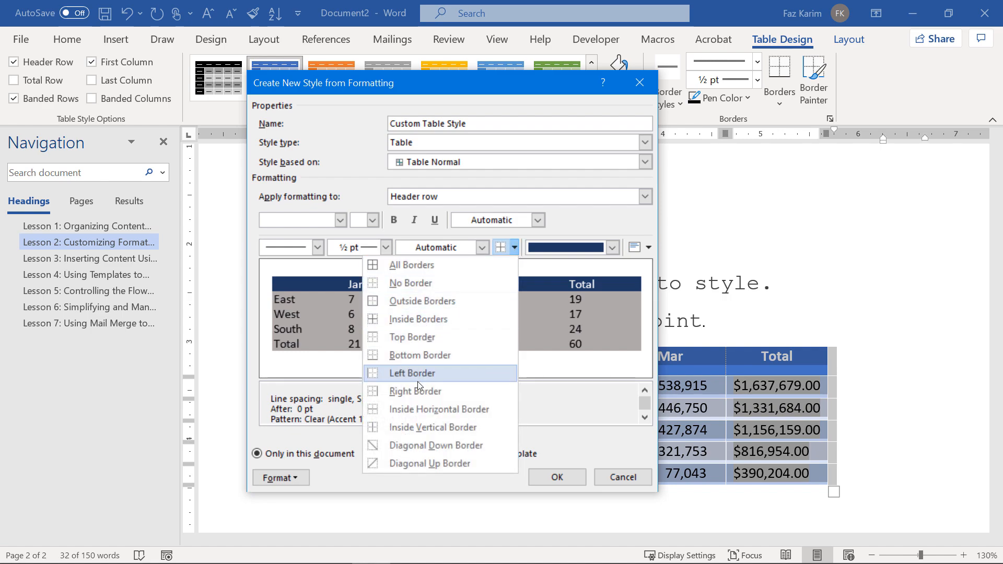
left_click(461, 270)
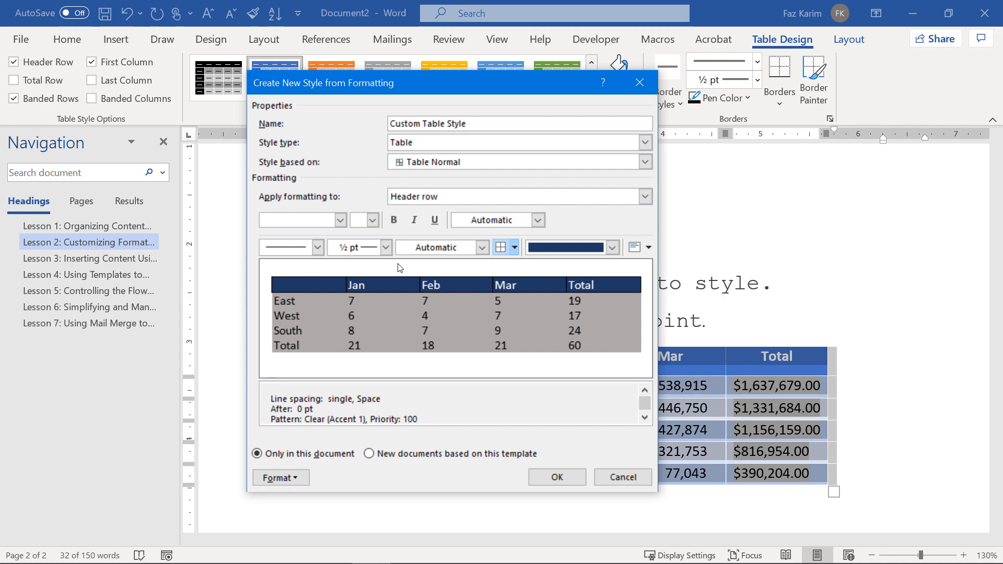
left_click(646, 197)
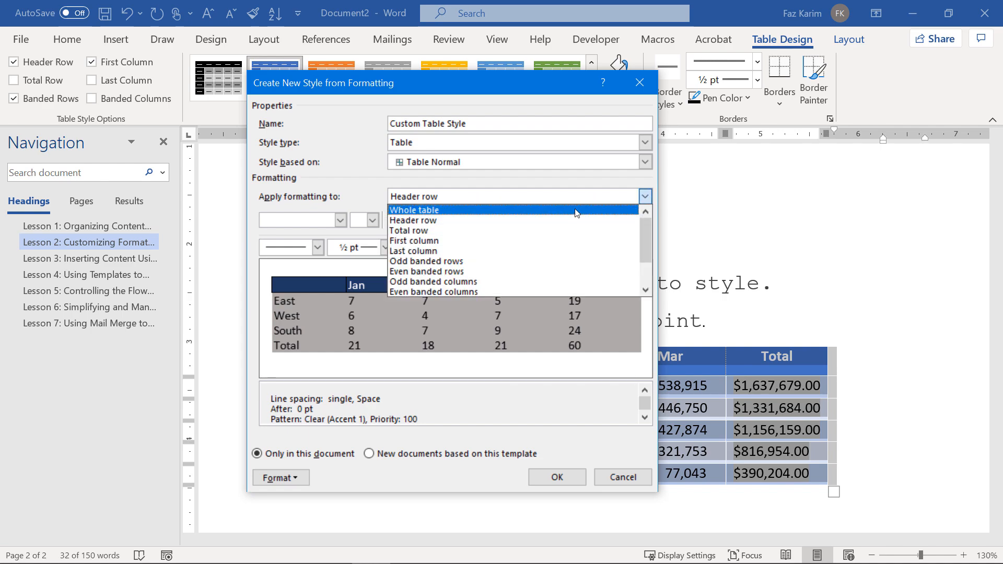
left_click(574, 210)
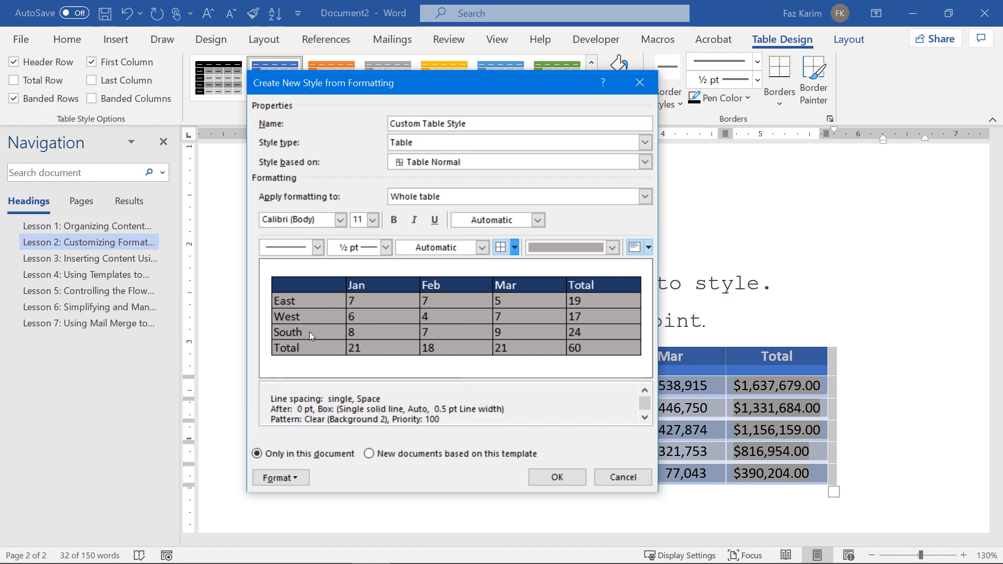
left_click(557, 477)
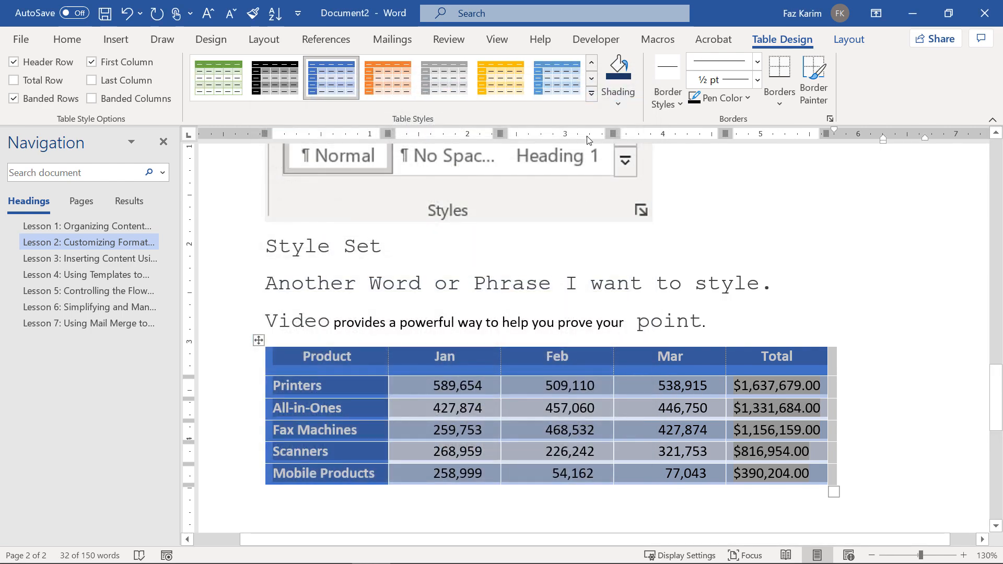
Apply Custom Table Style from the Table Styles gallery to the pasted sales table.
left_click(592, 93)
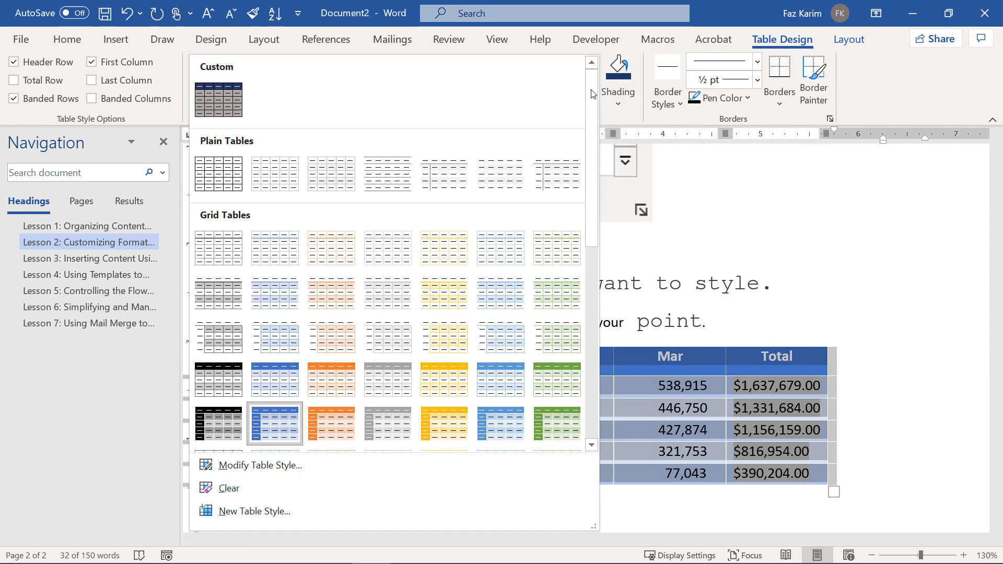
left_click(214, 111)
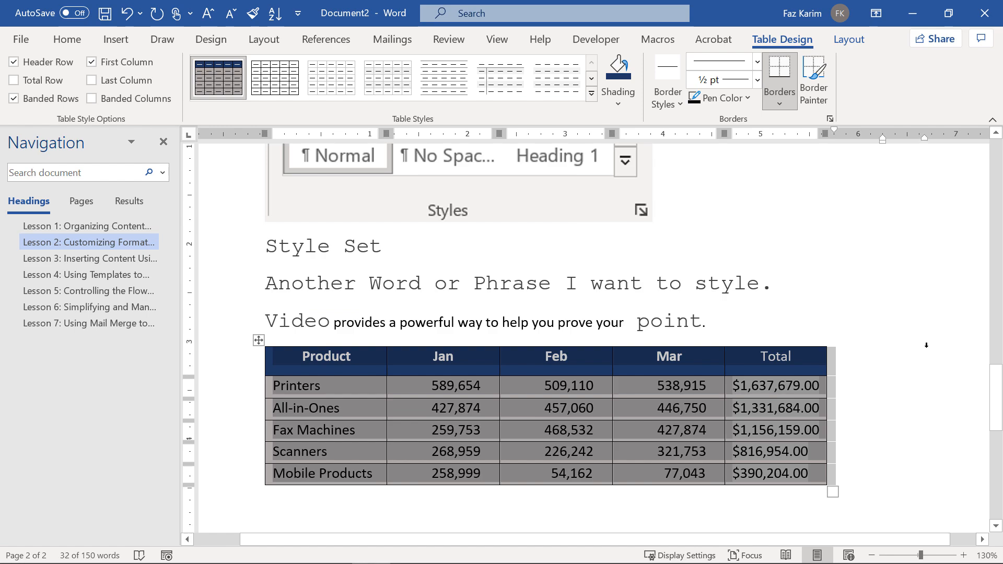
left_click(891, 408)
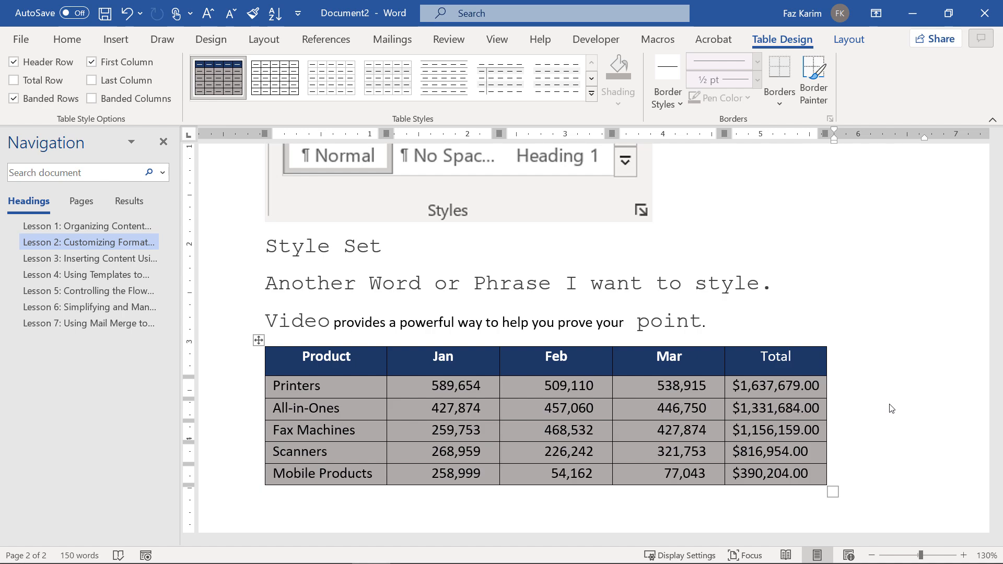
Scroll up to the Lesson 1 table and open the Themes gallery on the Design tab.
scroll(892, 409, "up", 15)
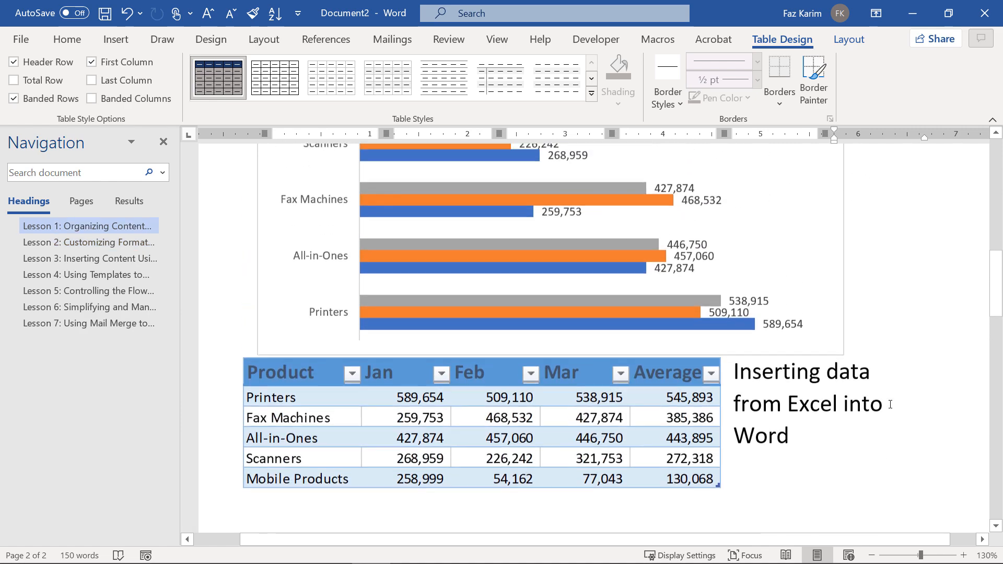
scroll(891, 405, "up", 15)
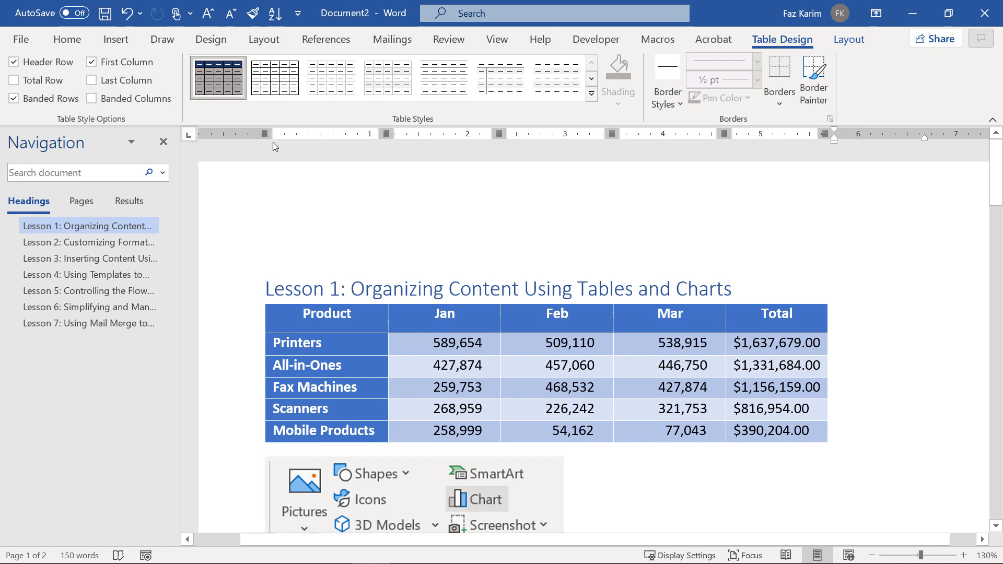
left_click(215, 42)
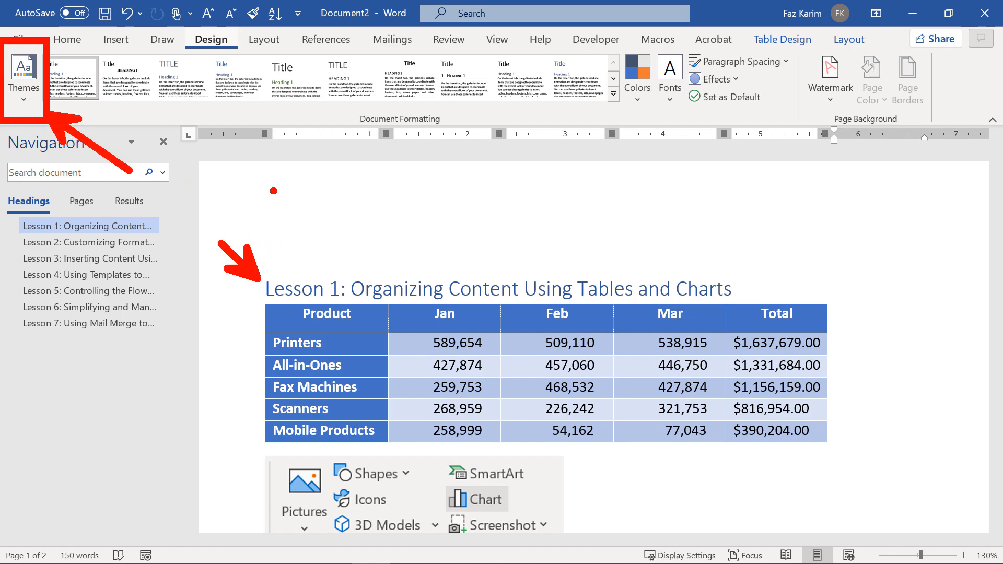
type("tcolor, ")
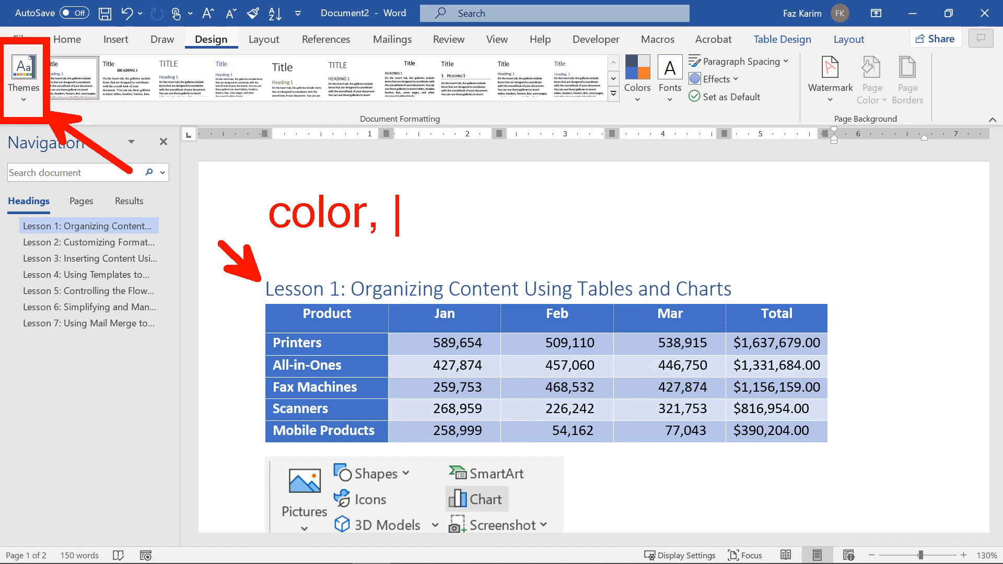
type("font, effects")
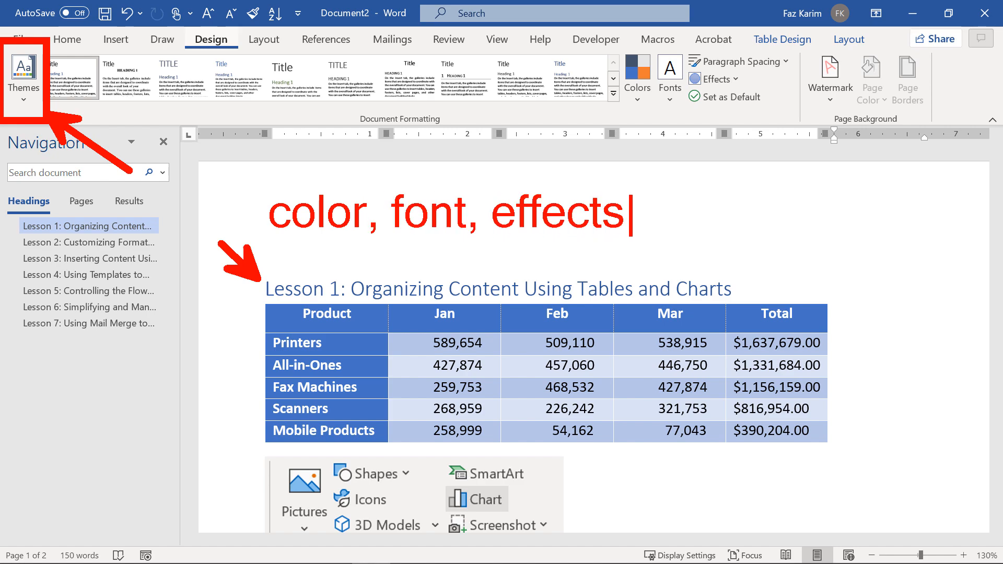
key("Escape")
key("Escape")
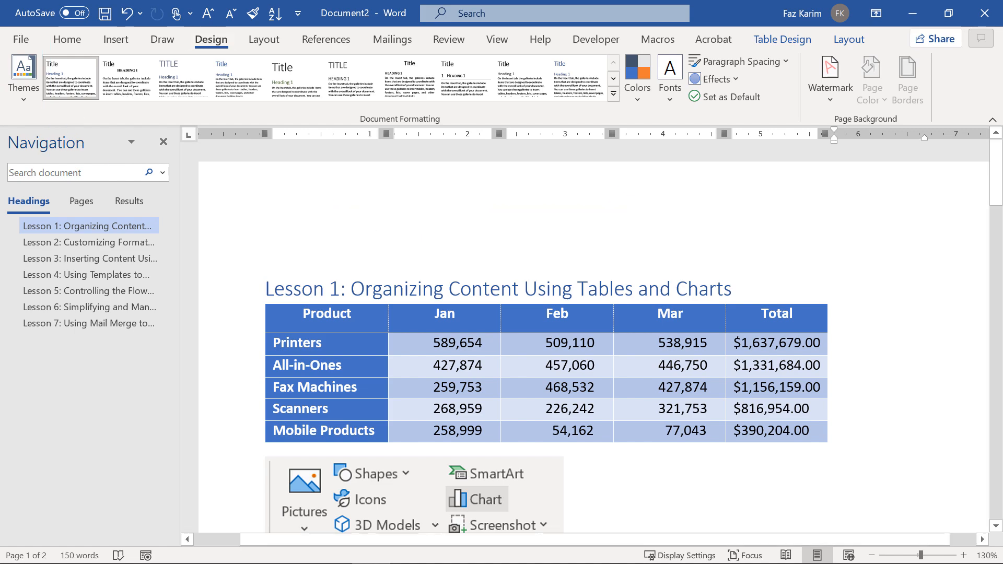
left_click(35, 94)
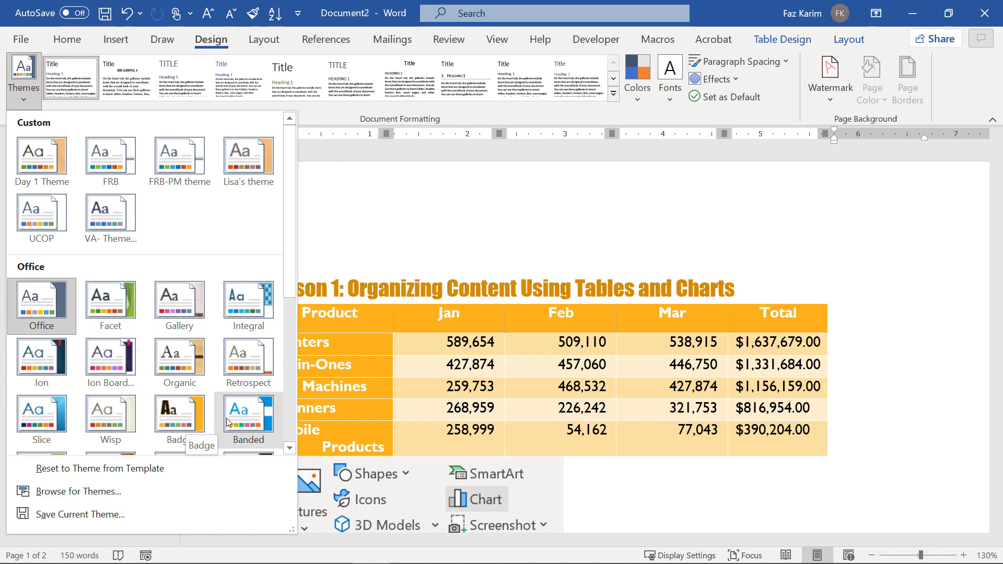
Apply the Retrospect theme and scroll down to the Lesson 2 table.
left_click(255, 386)
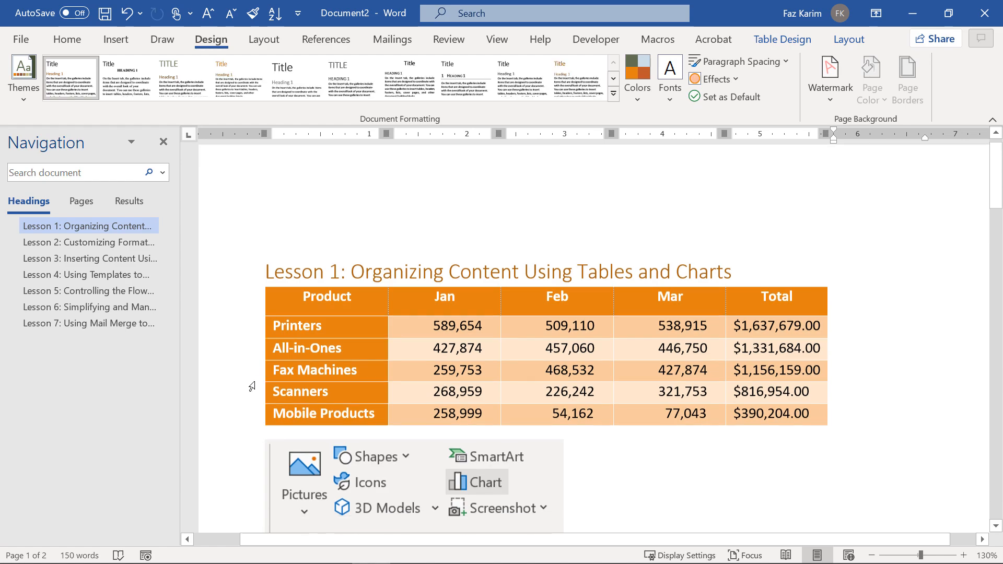
scroll(252, 386, "down", 8)
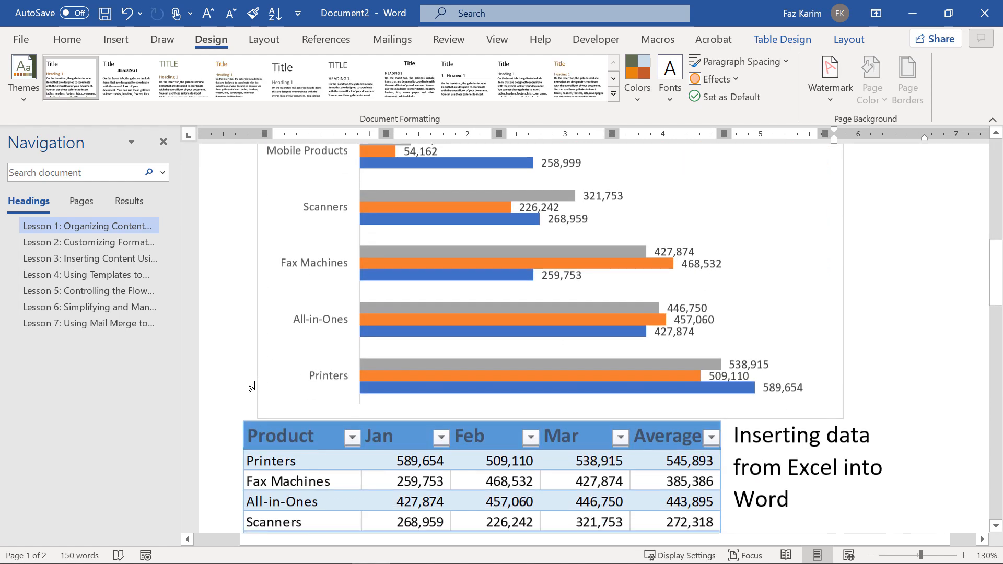
scroll(252, 387, "down", 10)
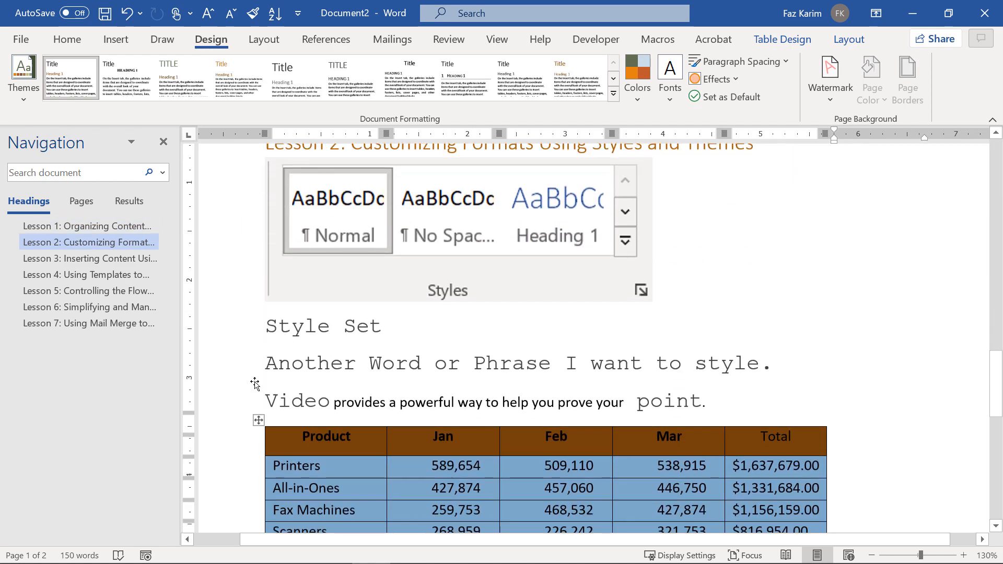
scroll(255, 386, "down", 2)
left_click_drag(287, 245, 381, 285)
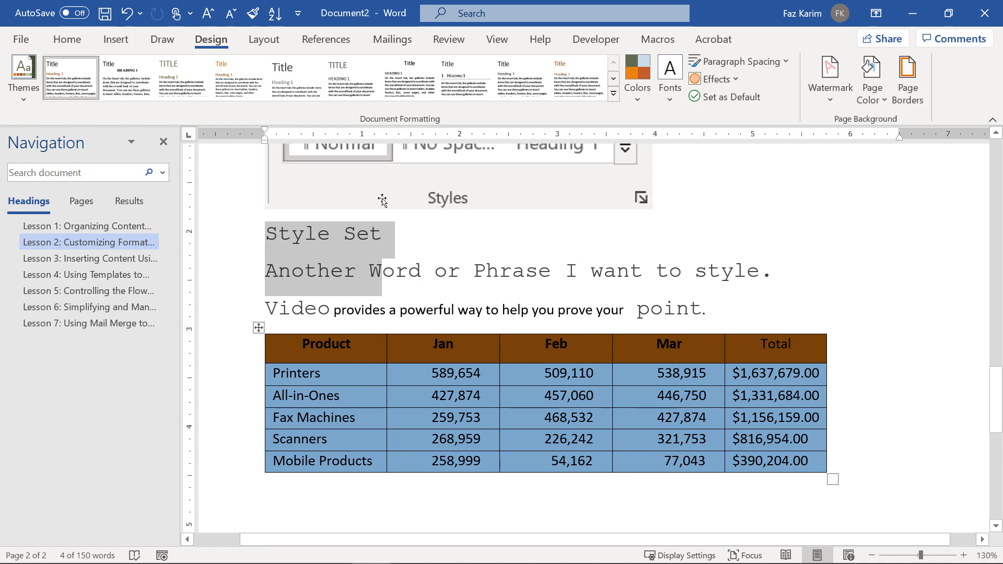
Apply the Main Event theme and scroll back up to the Lesson 1 table.
left_click(37, 105)
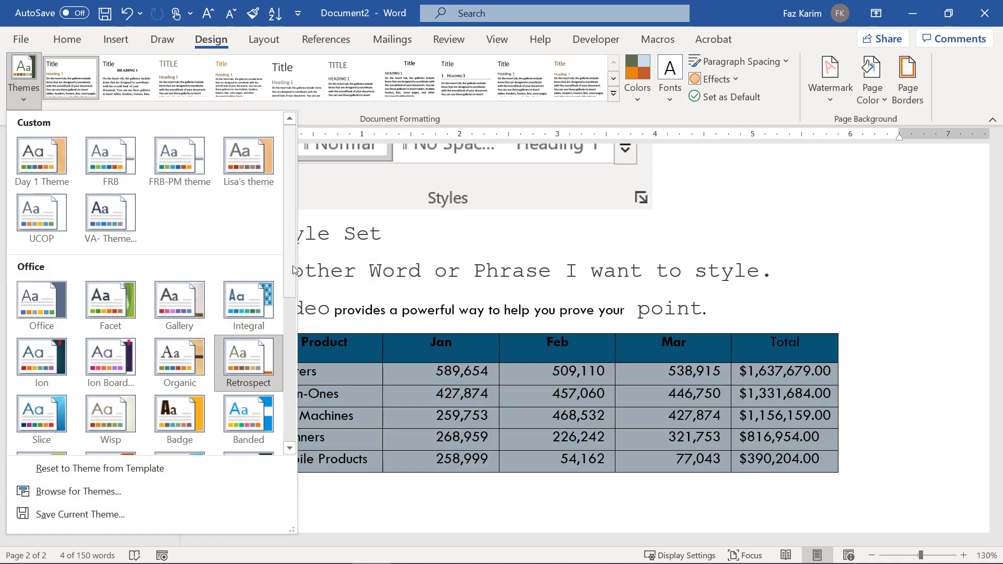
scroll(250, 324, "down", 3)
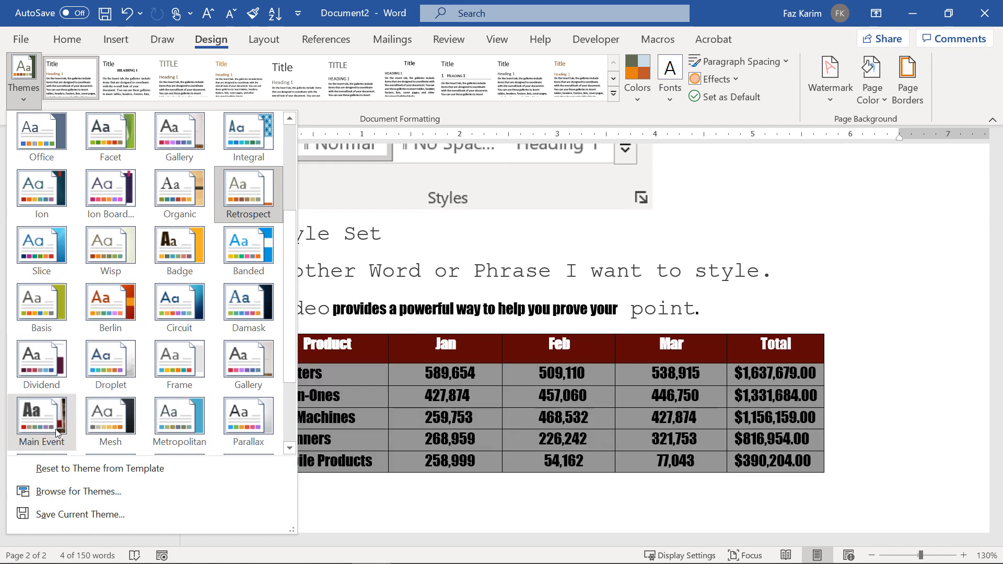
left_click(42, 418)
scroll(386, 437, "up", 15)
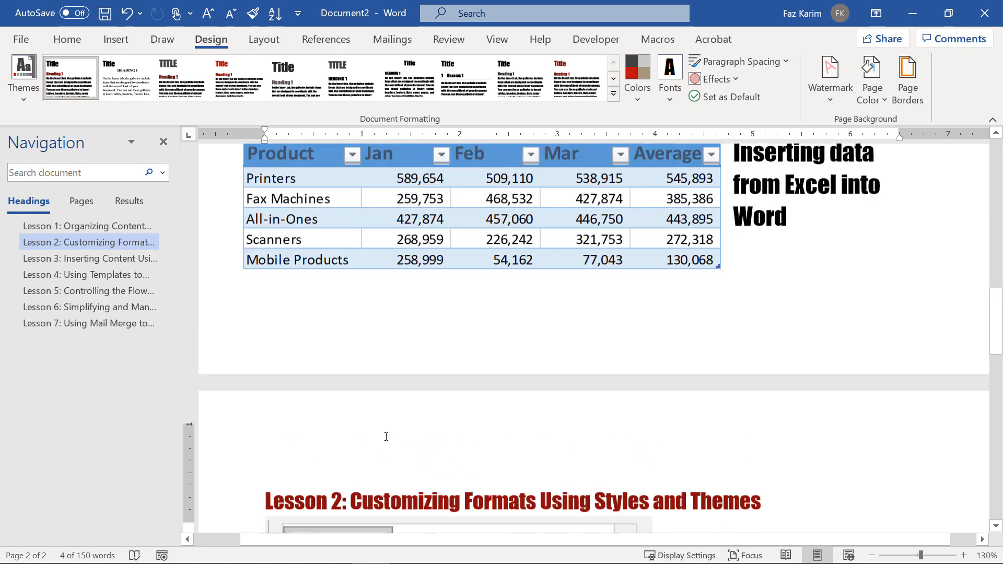
scroll(387, 440, "up", 6)
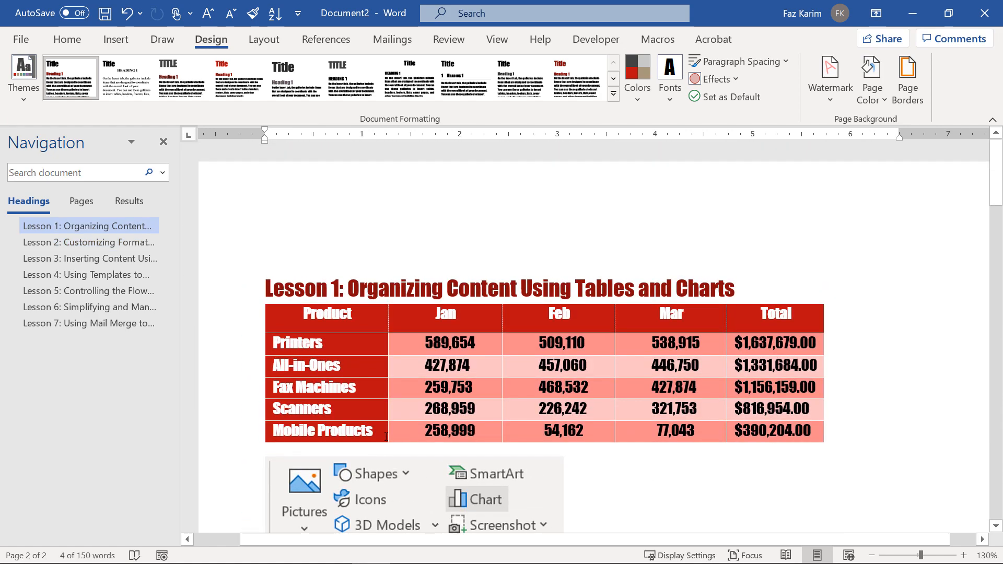
Reset Document2 to the template's Office theme, restoring the Lesson 1 table's blue colours.
left_click(33, 107)
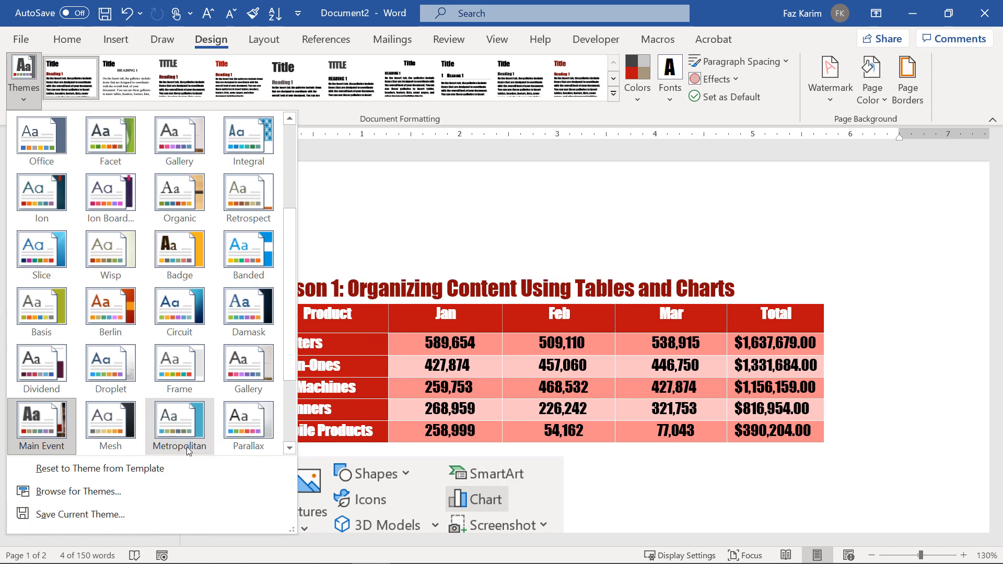
left_click(147, 468)
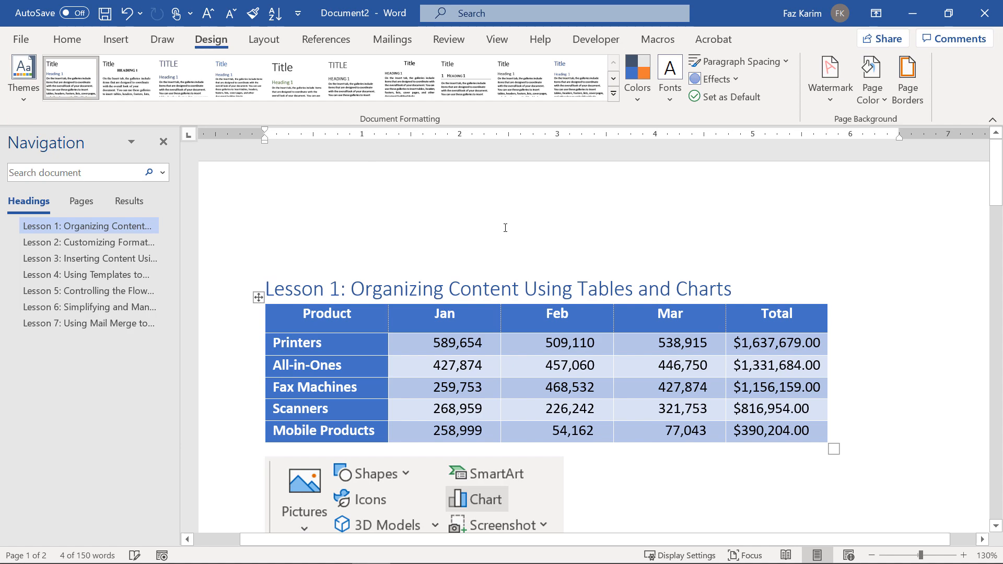
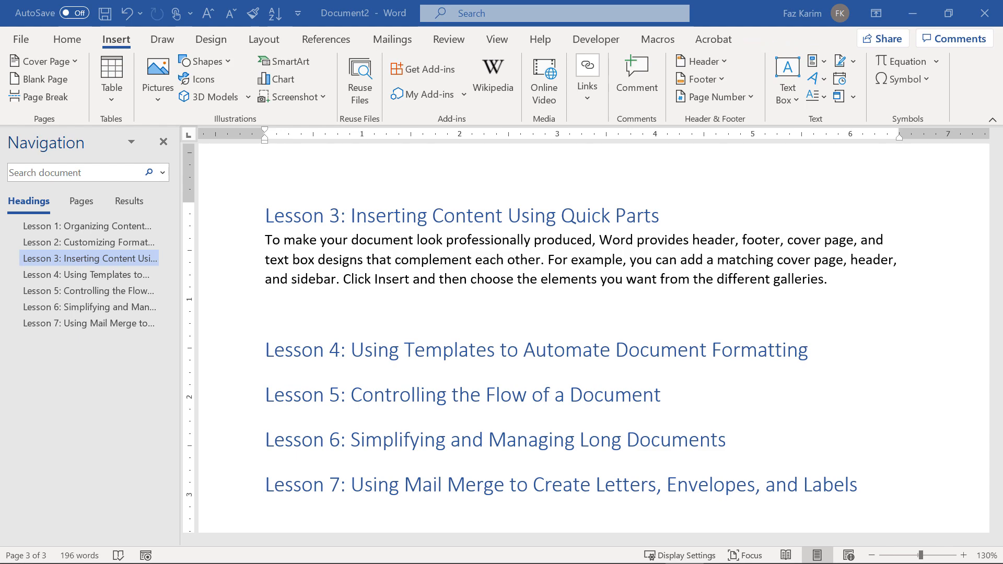
Snip the ribbon's Text group and paste the image on a new line below the Lesson 3 paragraph.
key("super+shift+s")
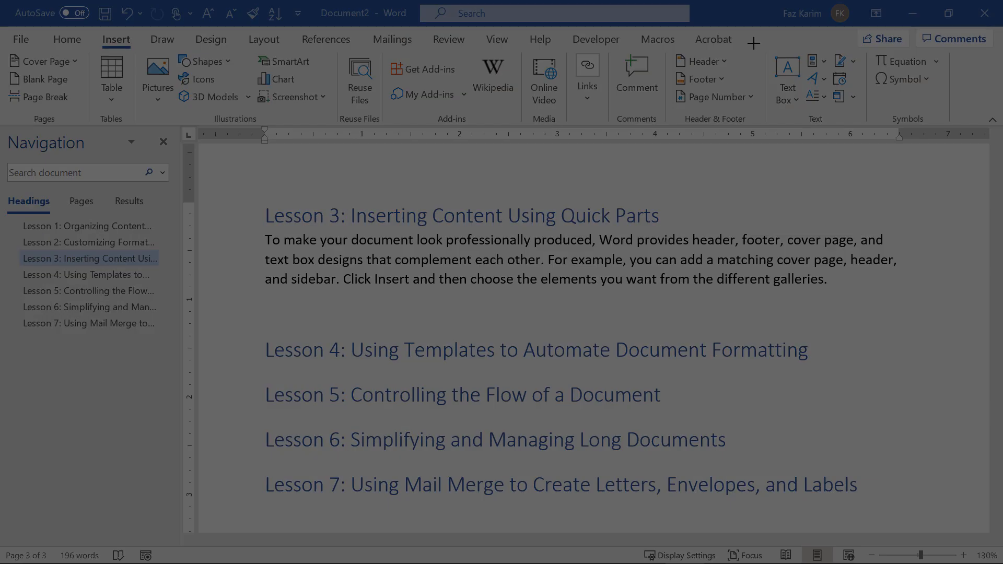
left_click_drag(772, 56, 870, 124)
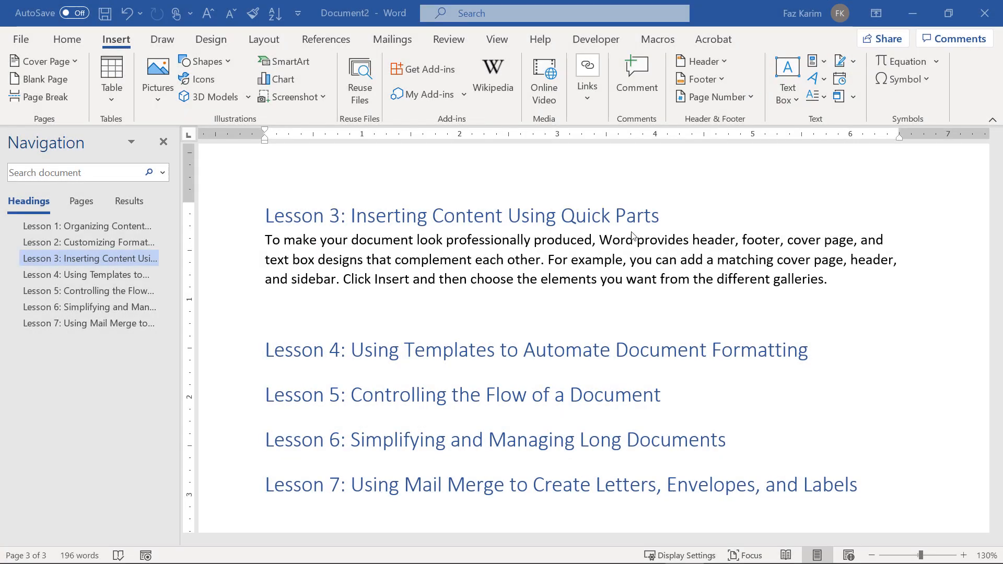
left_click(837, 273)
key("Return")
key("ctrl+v")
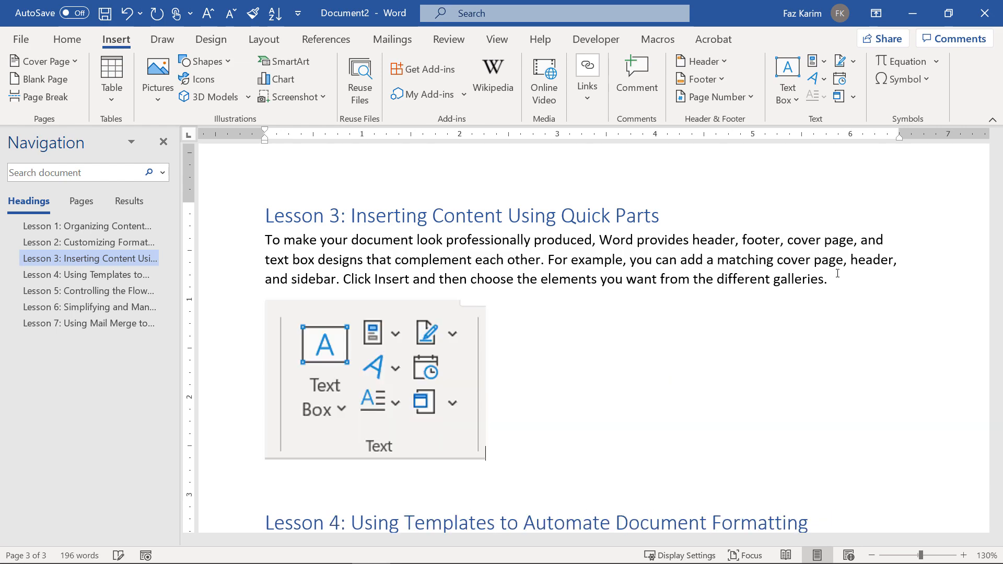
Mark up the pasted image with red annotations labelled 'quickparts gallery', then select the Lesson 3 paragraph.
key("ctrl+2")
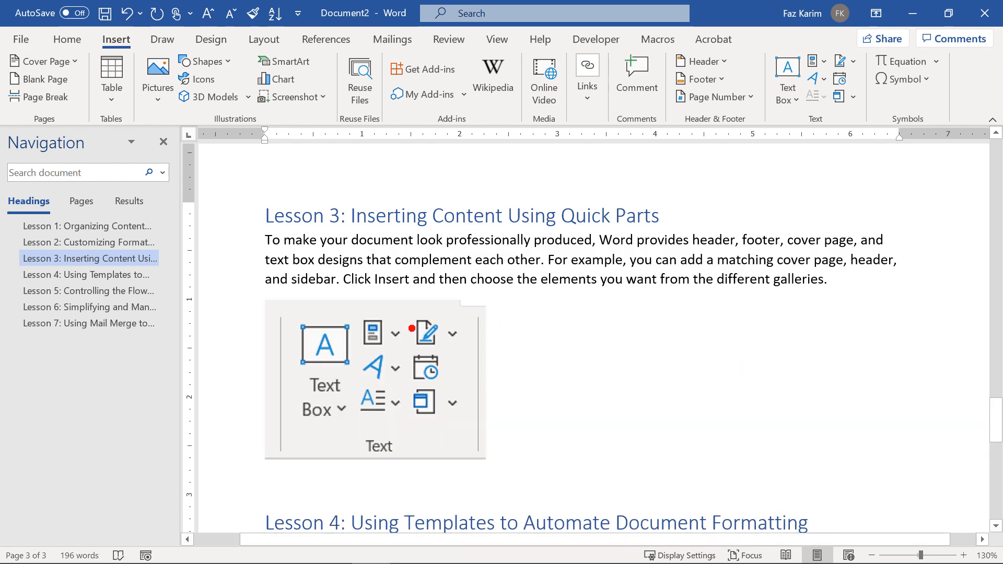
left_click_drag(412, 329, 644, 328)
left_click_drag(344, 312, 398, 345)
key("e")
mouse_move(343, 314)
left_mouse_down()
mouse_move(408, 349)
mouse_move(540, 333)
mouse_move(555, 360)
left_mouse_up()
type("qu")
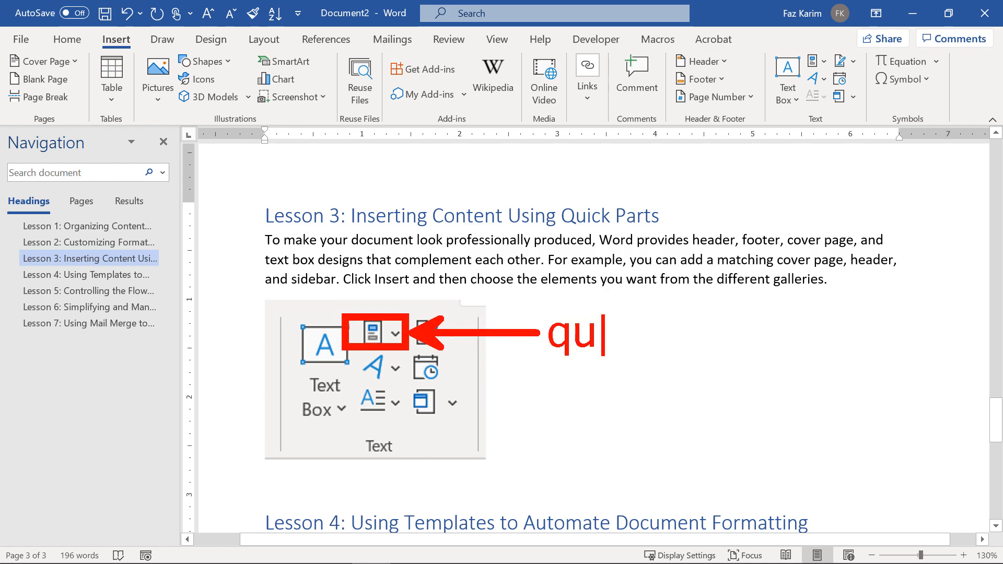
type("ickparts ")
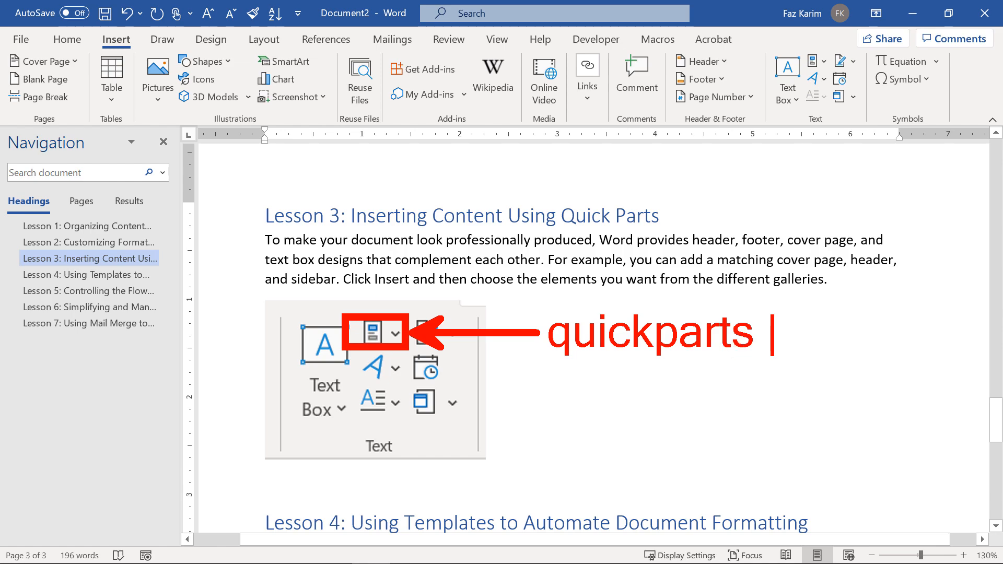
type("gallery")
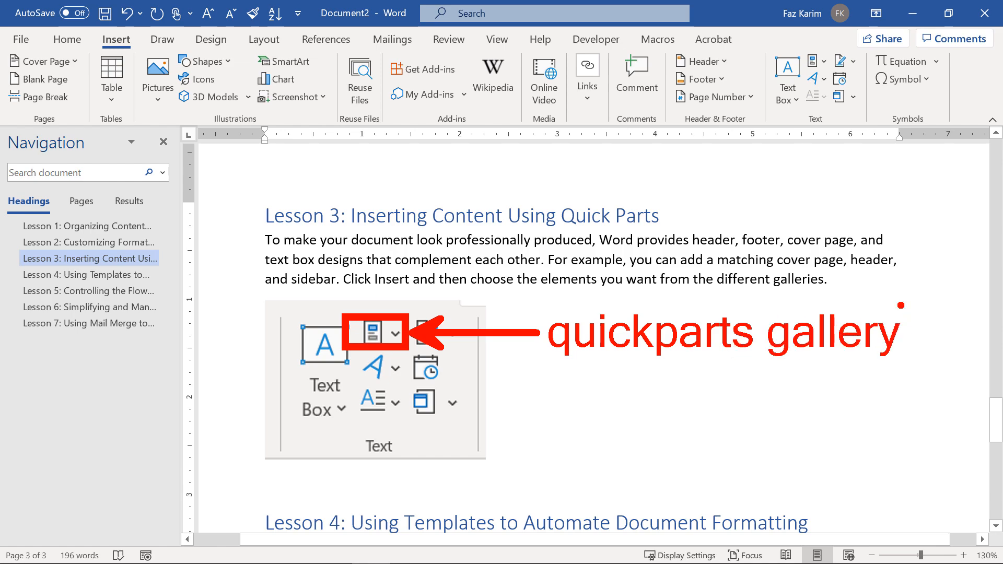
key("Escape")
mouse_move(831, 282)
left_mouse_down()
mouse_move(685, 260)
mouse_move(265, 241)
mouse_move(258, 215)
mouse_move(264, 241)
left_mouse_up()
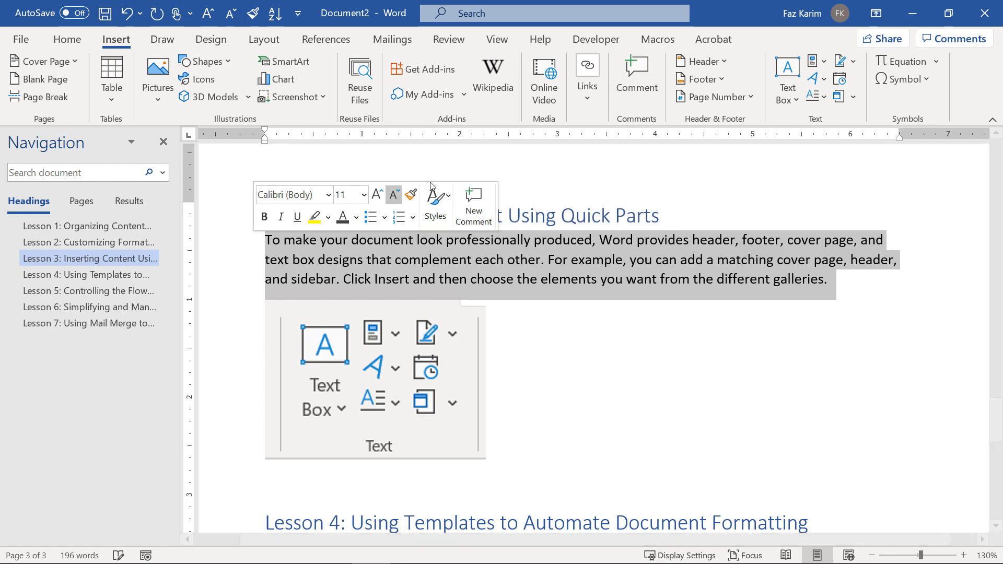
Save the selected paragraph to the AutoText gallery as 'Word Demo' in the General category.
left_click(822, 62)
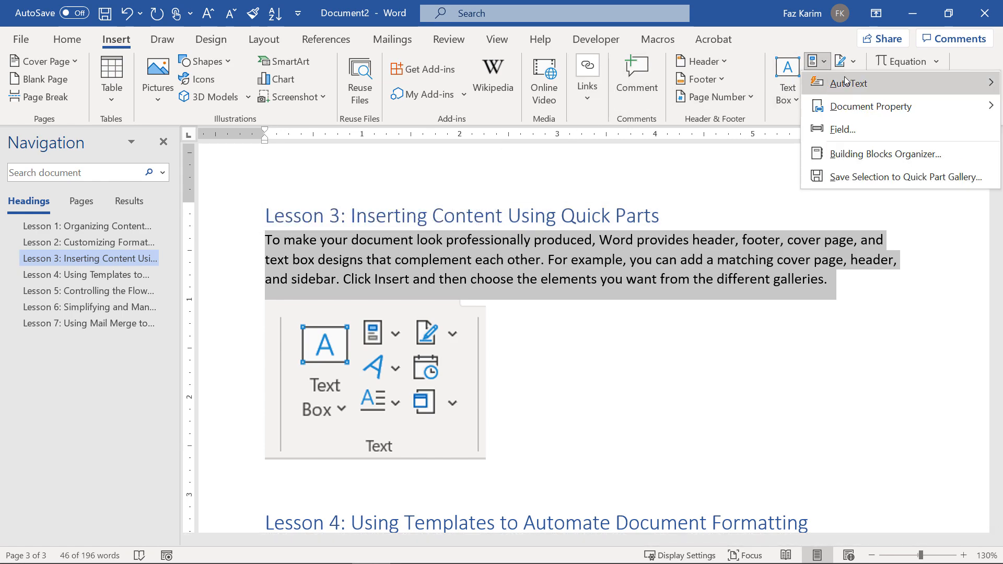
mouse_move(847, 80)
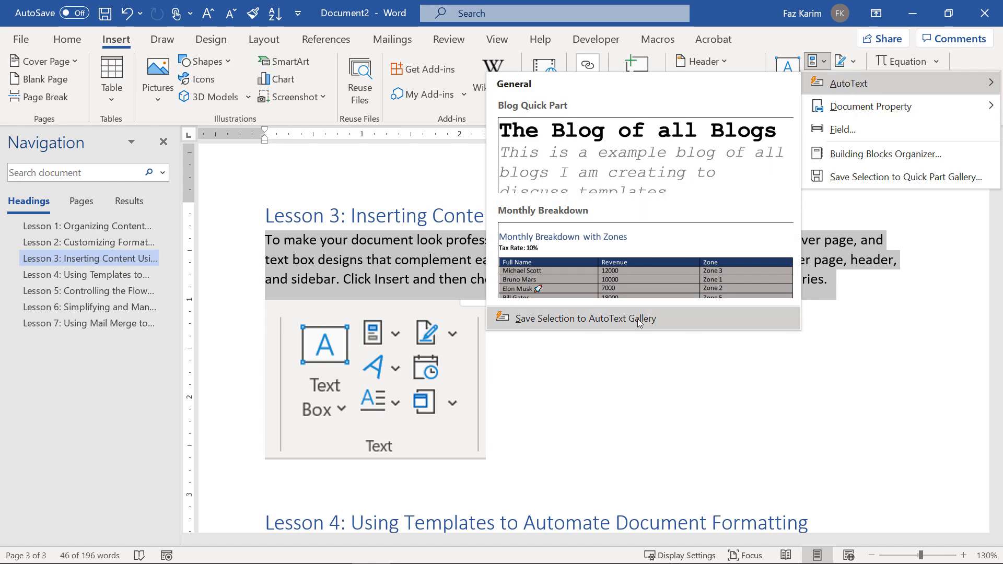
left_click(586, 320)
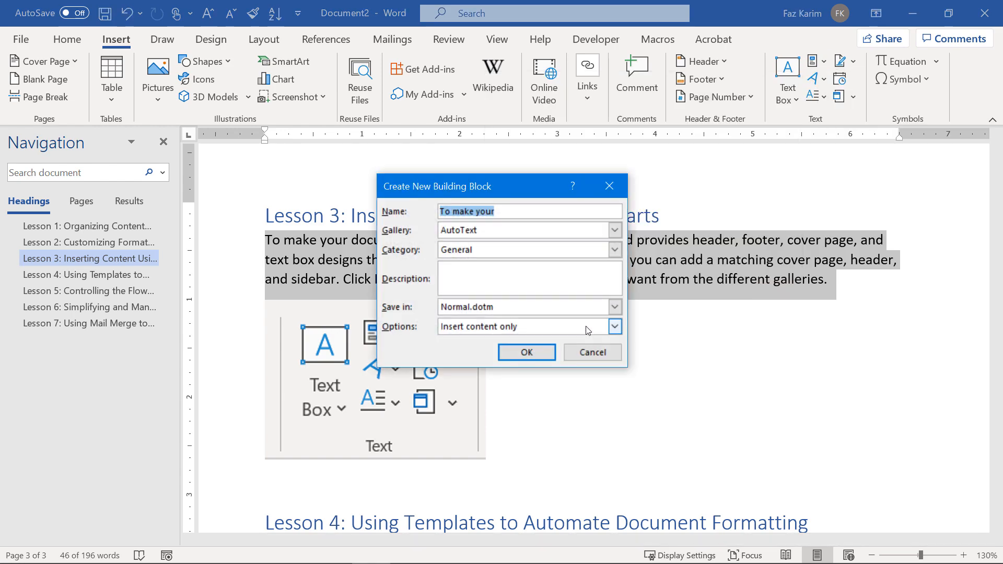
key("BackSpace")
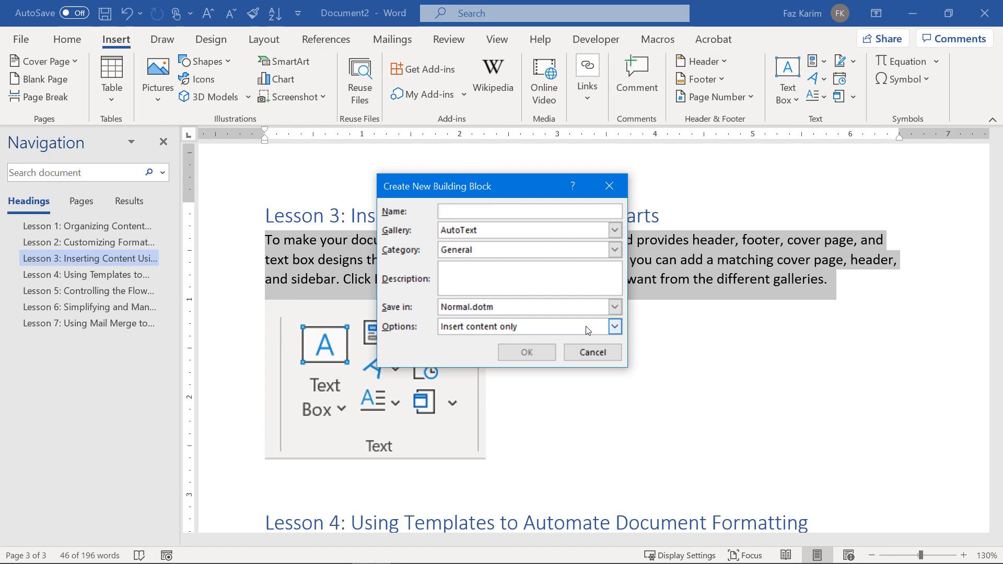
type("Wor")
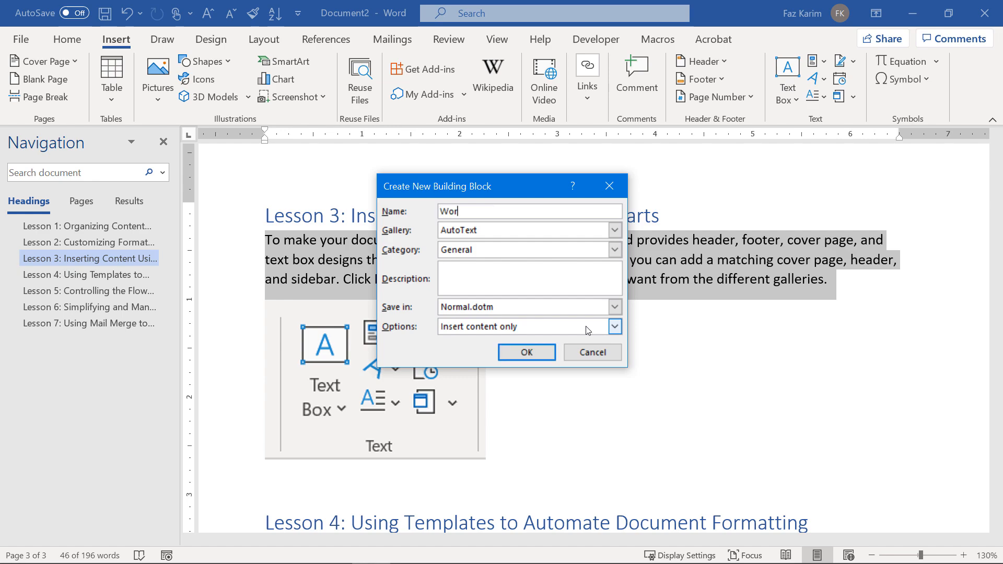
type("d Demo")
left_click(476, 231)
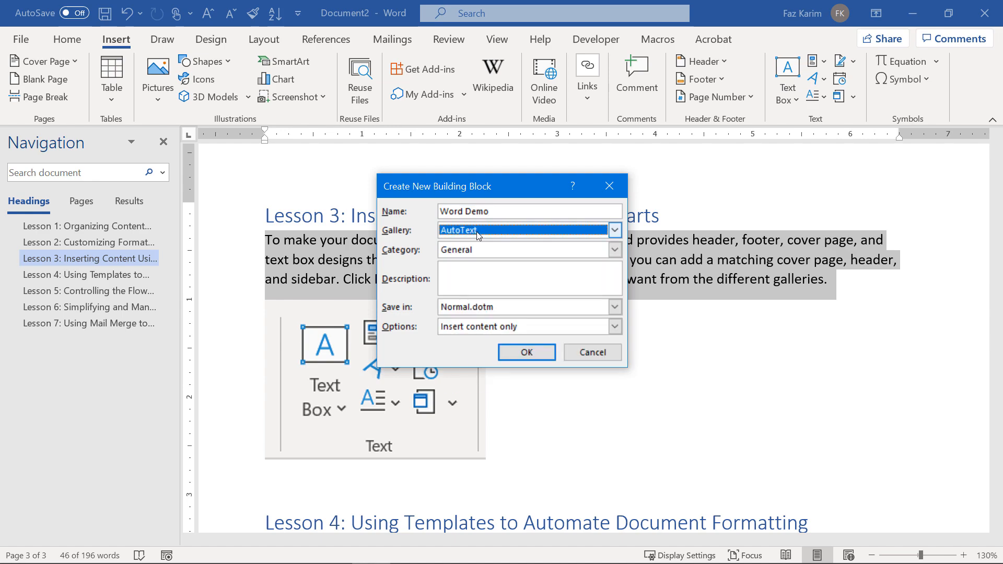
left_click(481, 250)
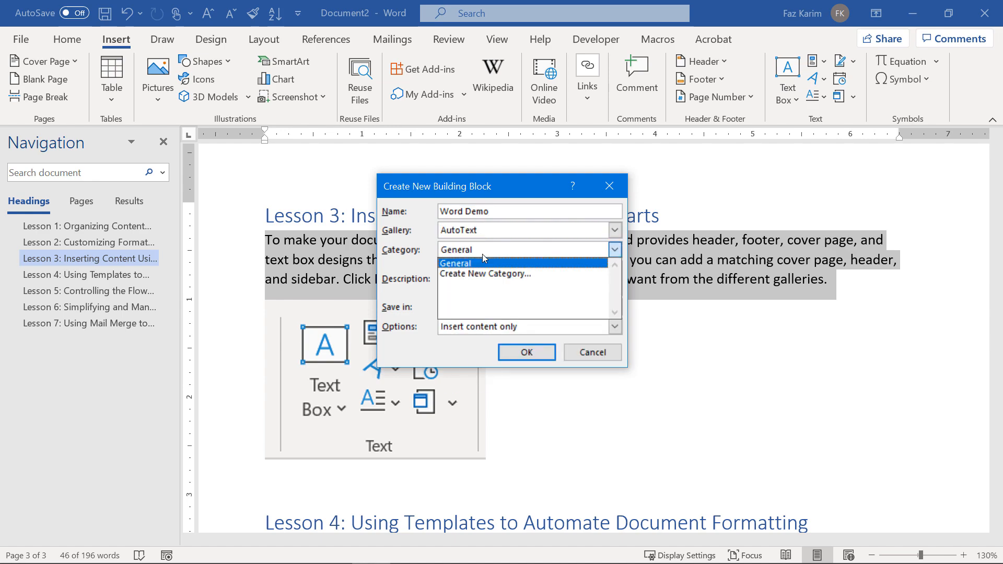
left_click(482, 254)
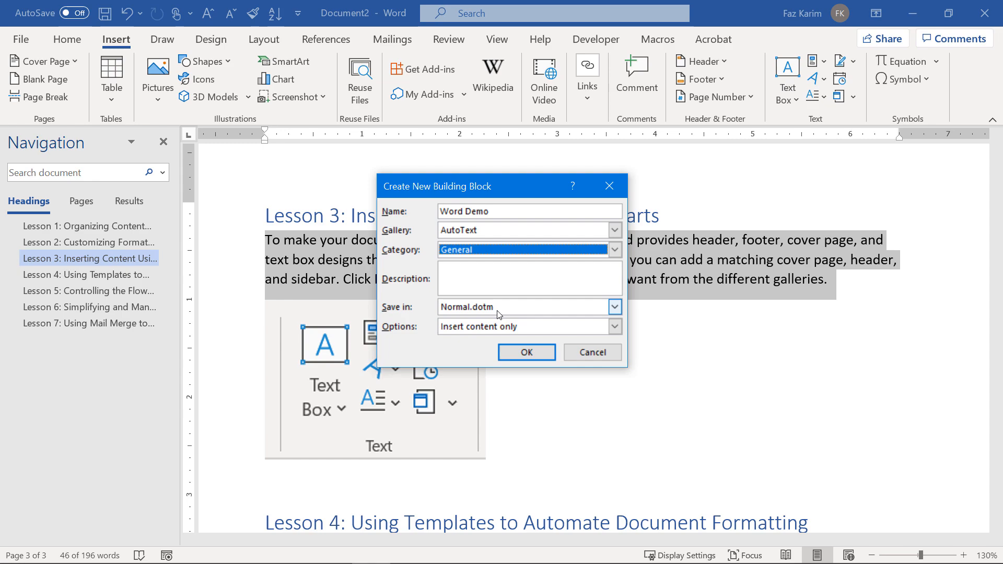
left_click(516, 354)
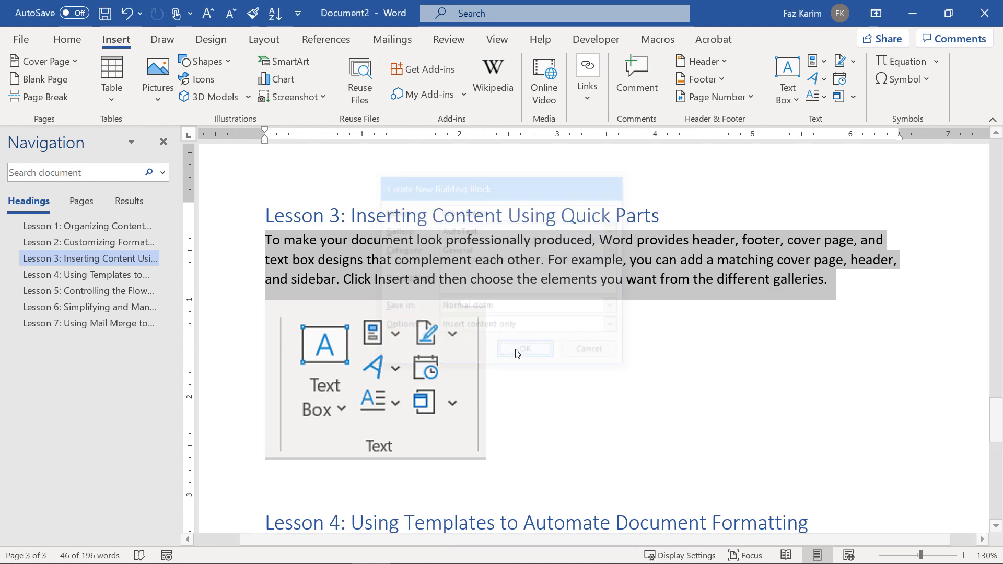
left_click(284, 475)
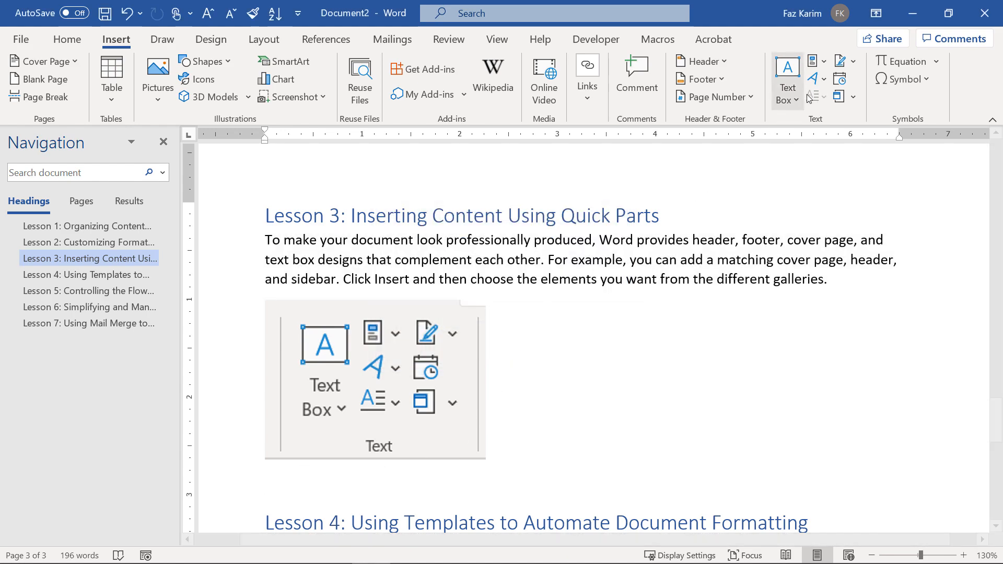
Insert the 'Word Demo' AutoText entry on the line below the Text group image.
left_click(826, 67)
mouse_move(830, 83)
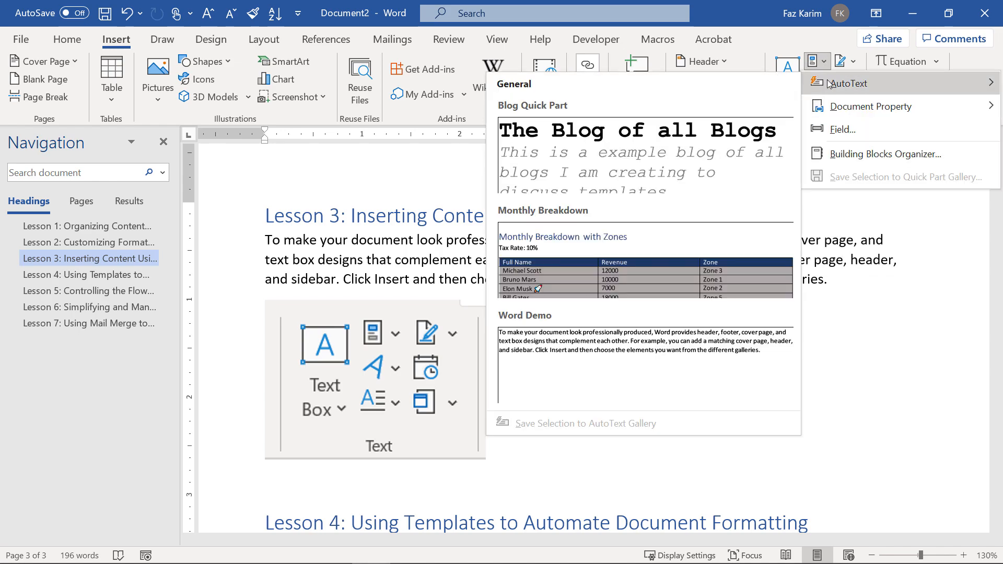
left_click(630, 330)
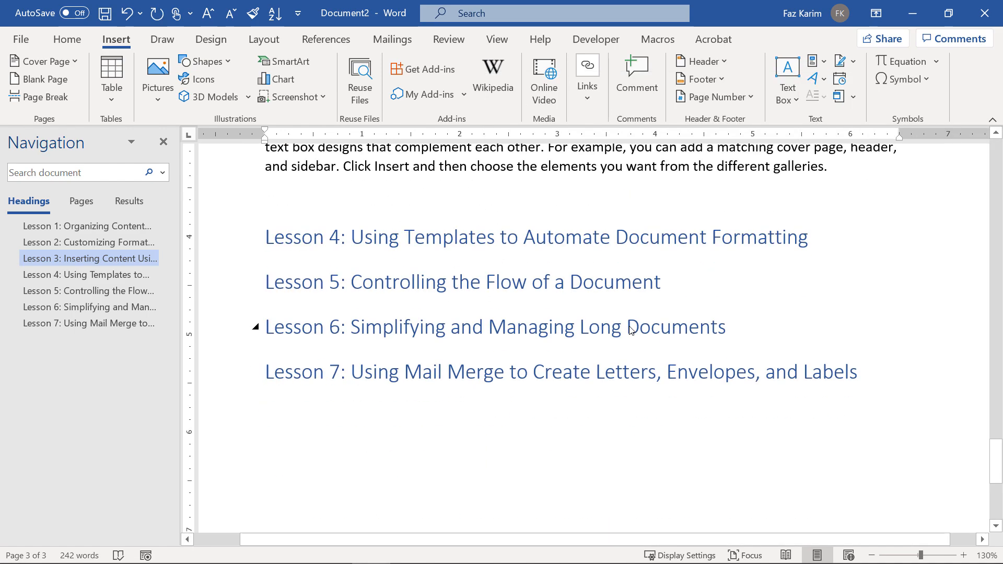
scroll(630, 330, "up", 6)
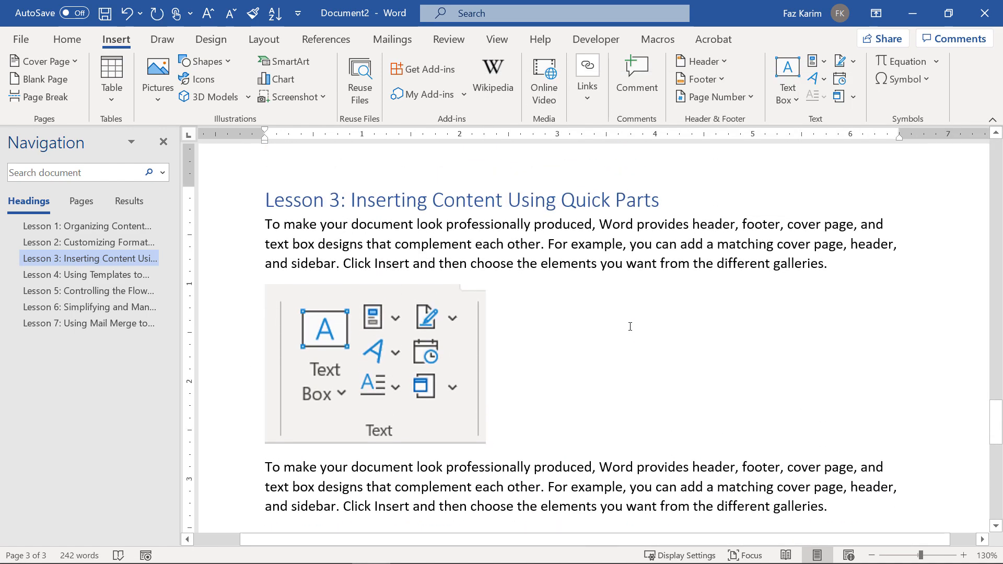
left_click(825, 62)
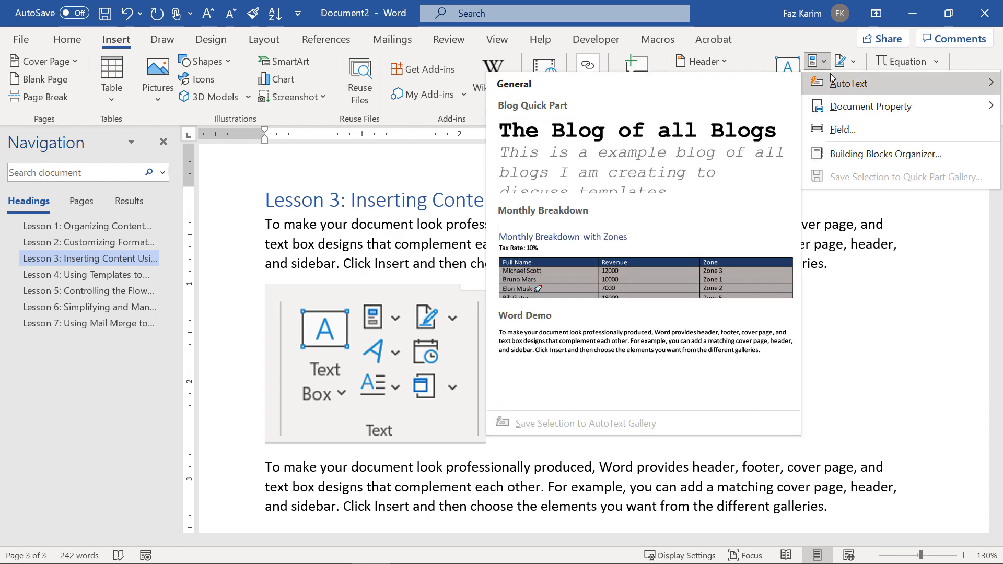
Preview the 'Word Demo' and Blog entries in the Building Blocks Organizer, cancel the edit, and close it.
left_click(850, 156)
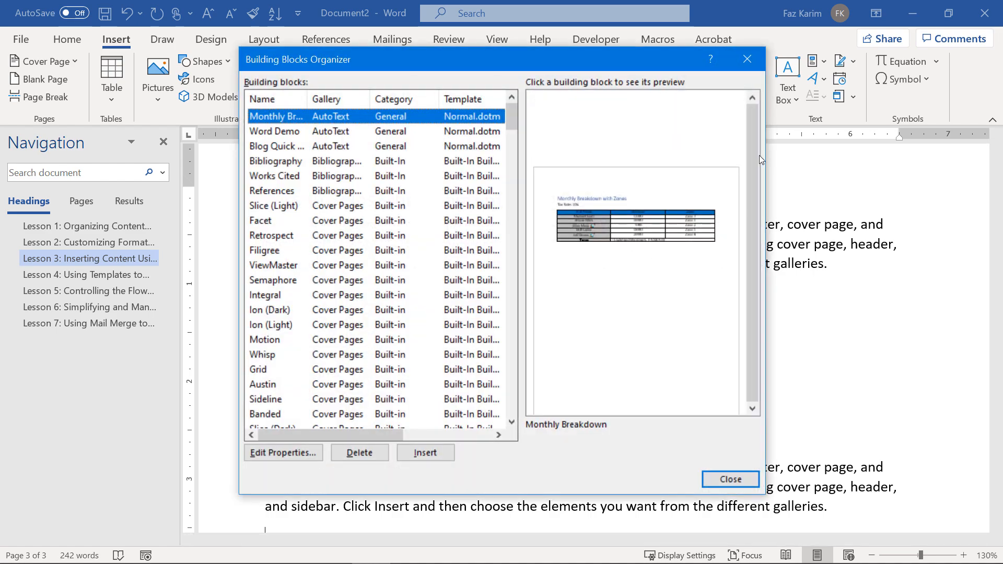
left_click(442, 135)
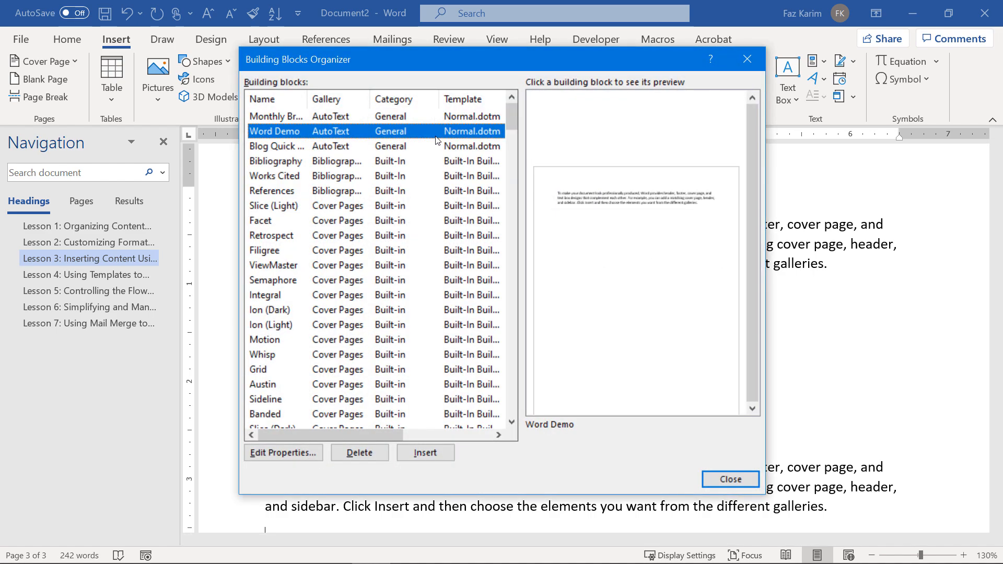
left_click(385, 147)
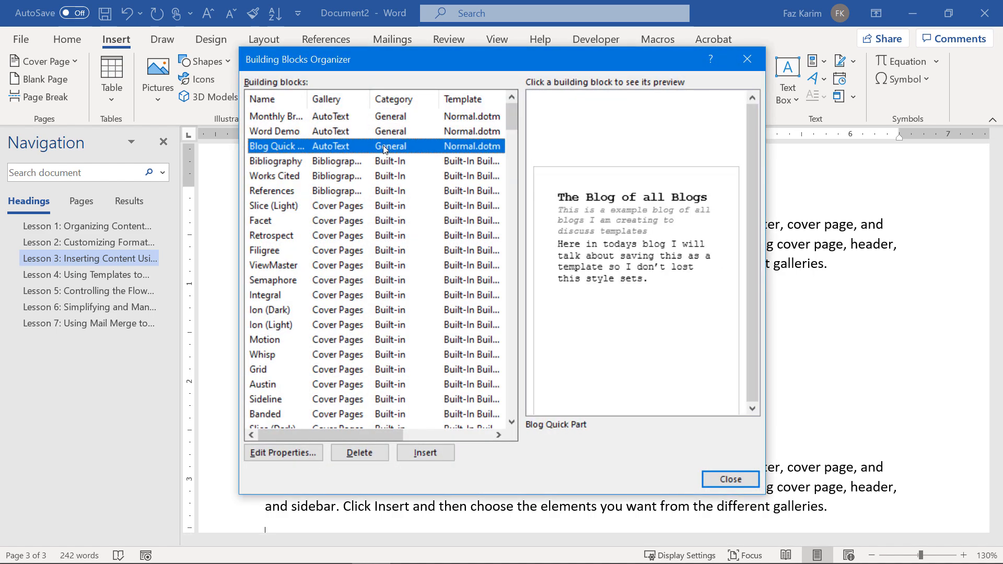
left_click(388, 133)
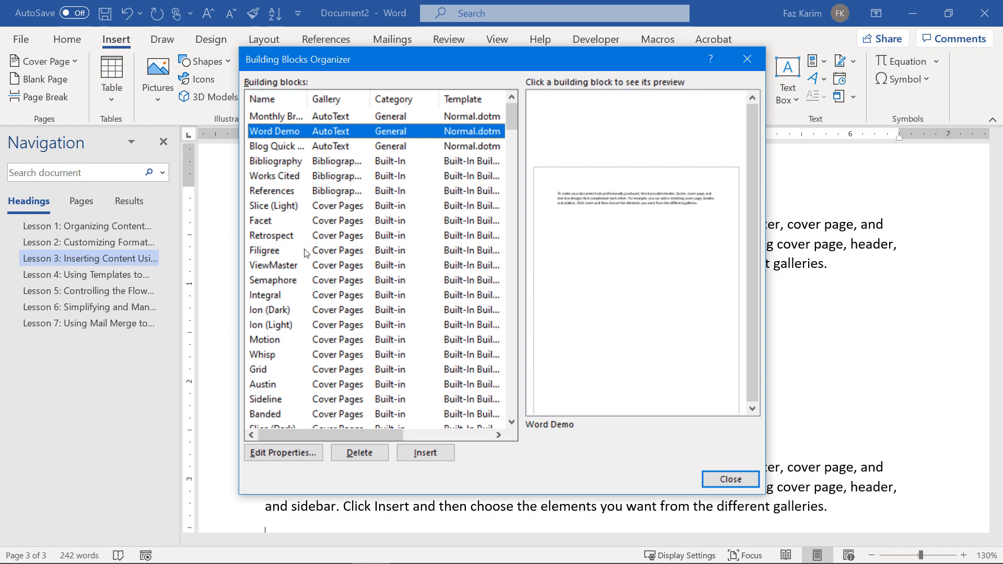
left_click(277, 453)
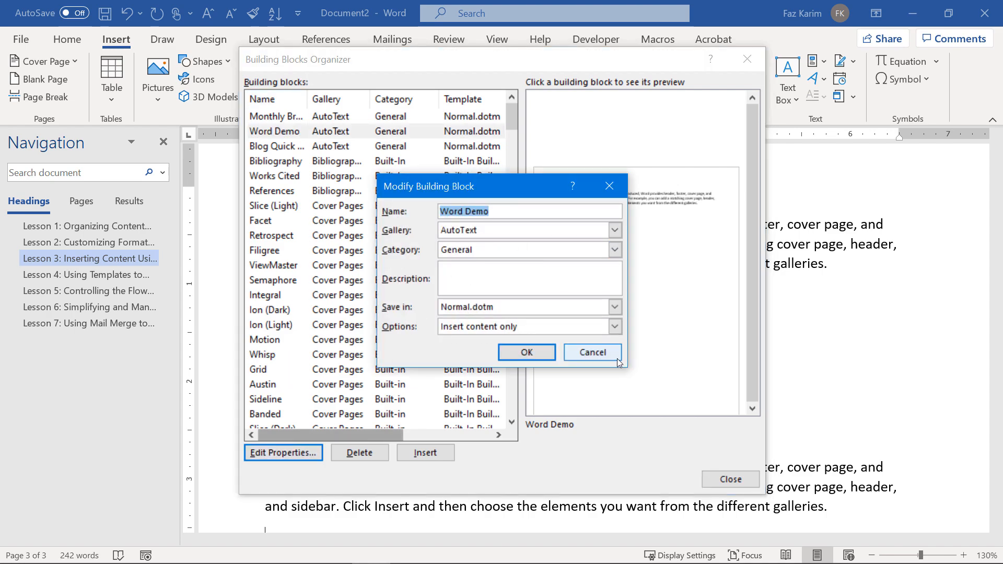
left_click(593, 353)
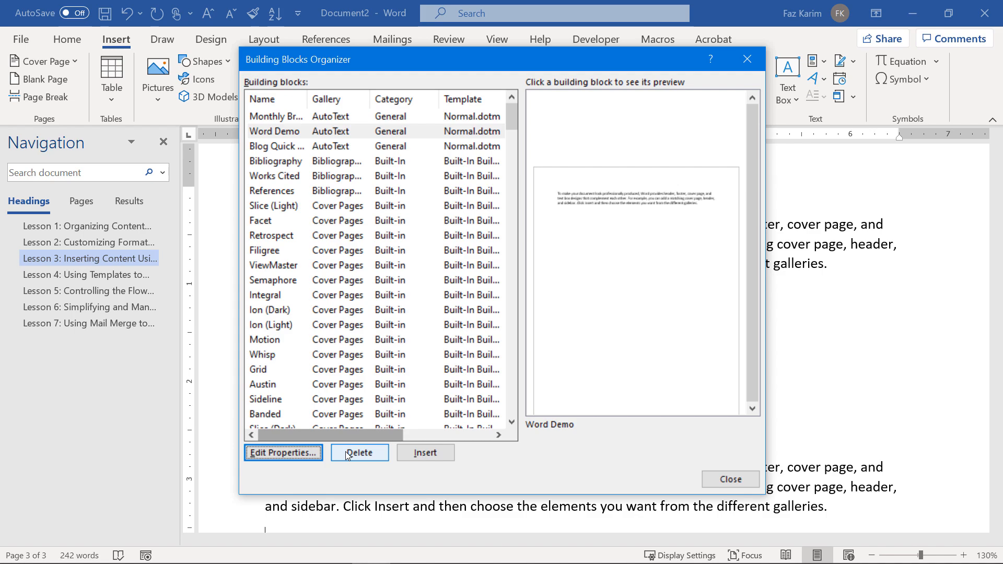
left_click(753, 481)
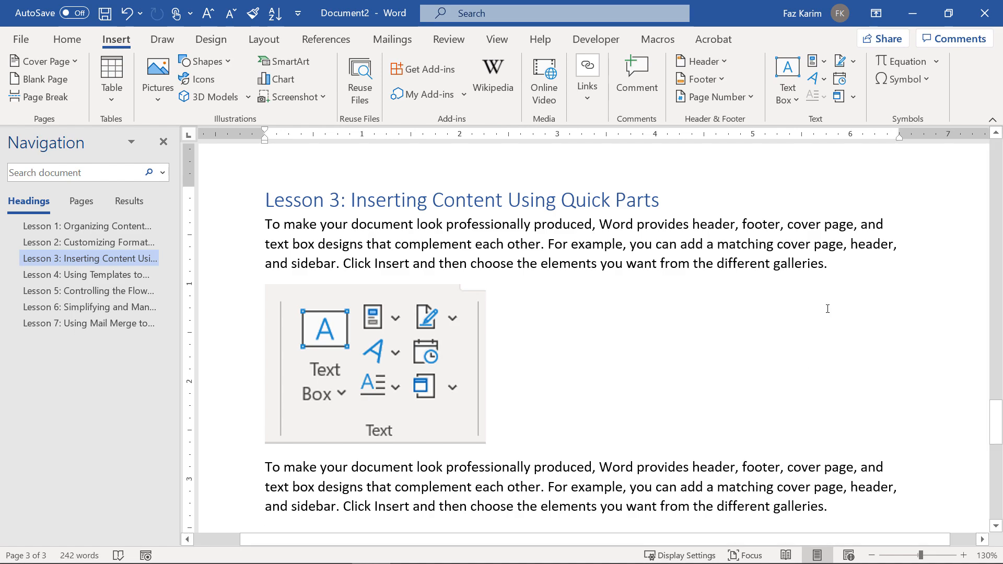
Type a short first name on a new line after 'galleries.', then delete that line.
scroll(801, 439, "down", 2)
left_click(841, 415)
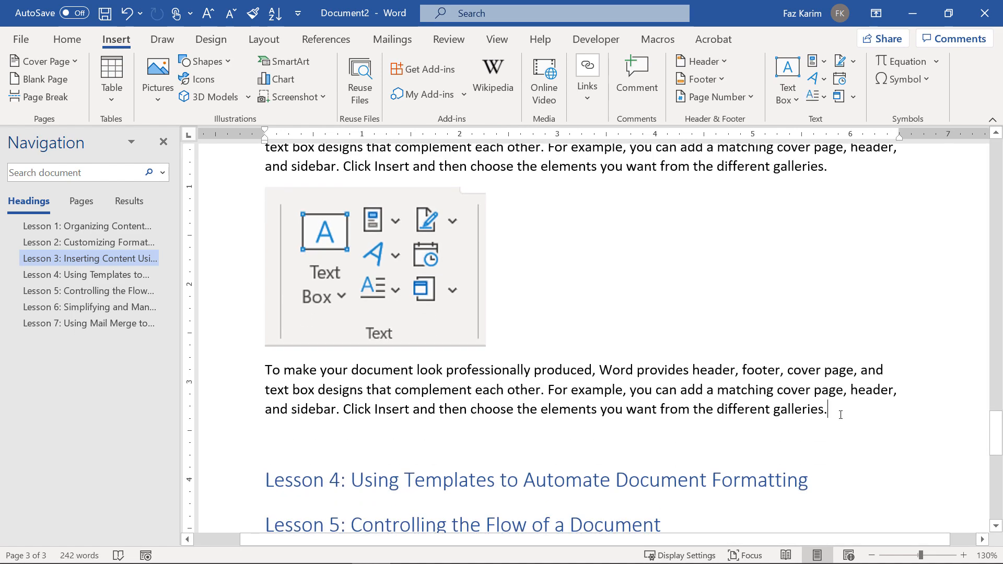
key("Return")
type("Faz")
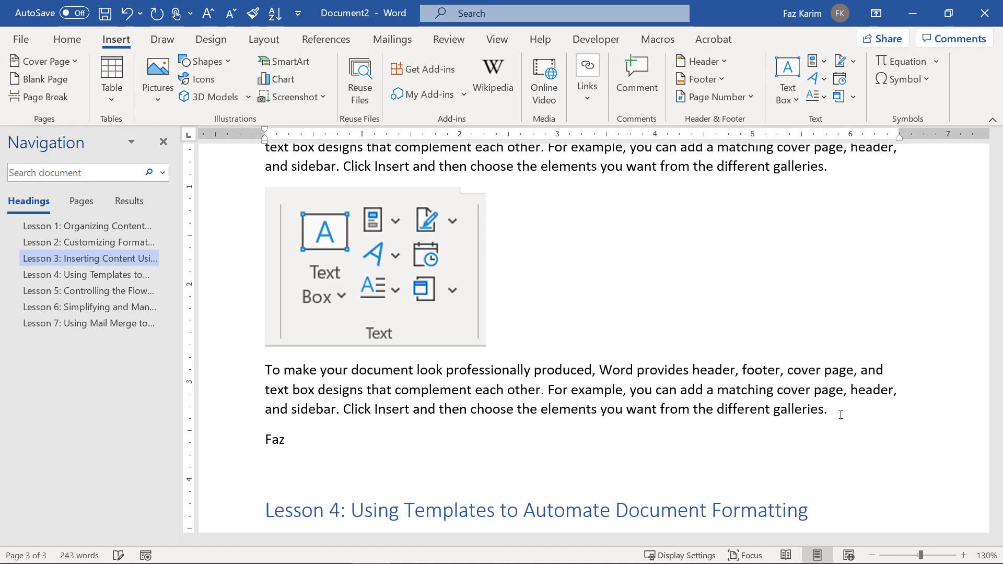
key("BackSpace")
key("BackSpace")
key("BackSpace")
type("Faz")
key("Return")
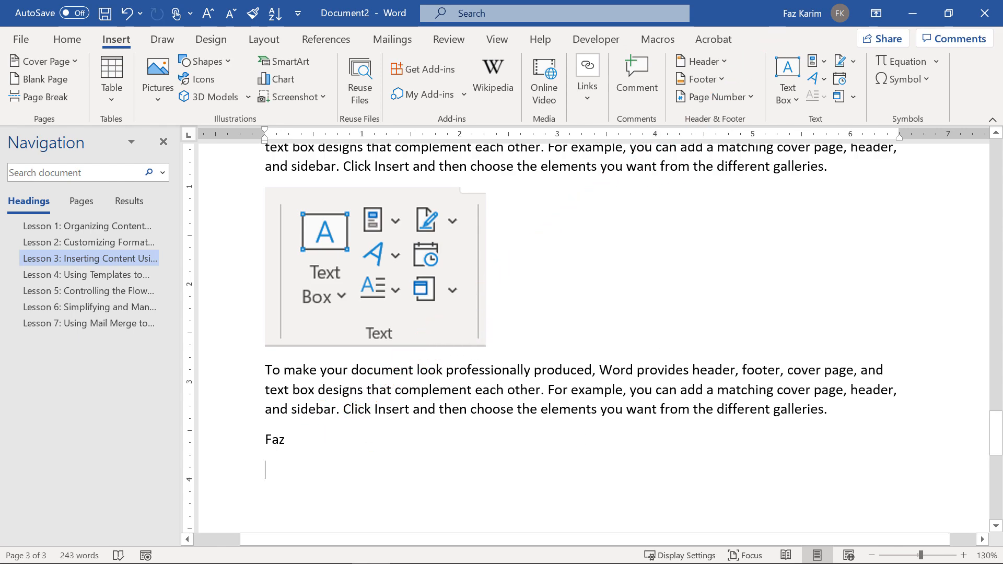
left_click(234, 436)
key("Delete")
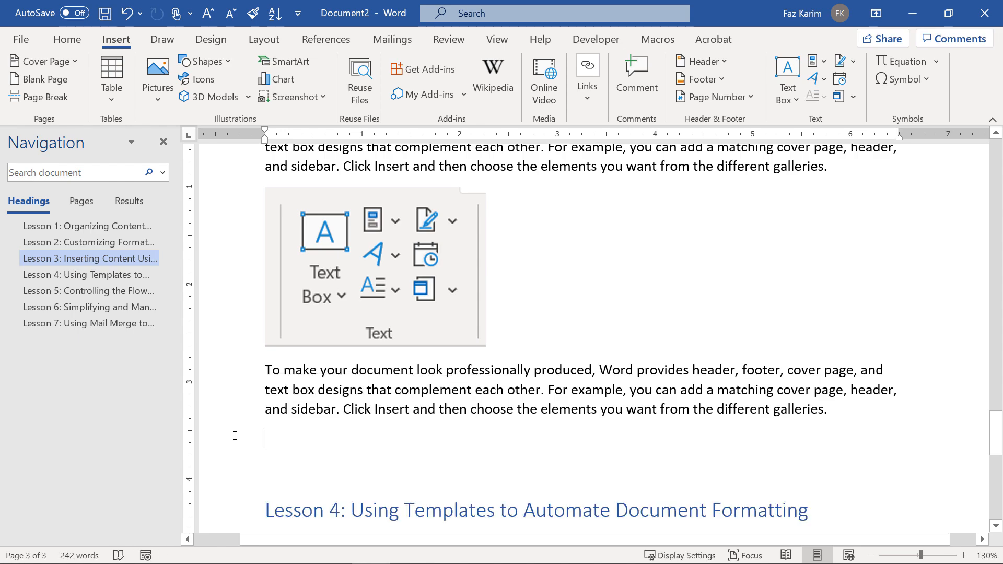
Add a Proofing AutoCorrect entry replacing the short first name with the full name.
left_click(19, 40)
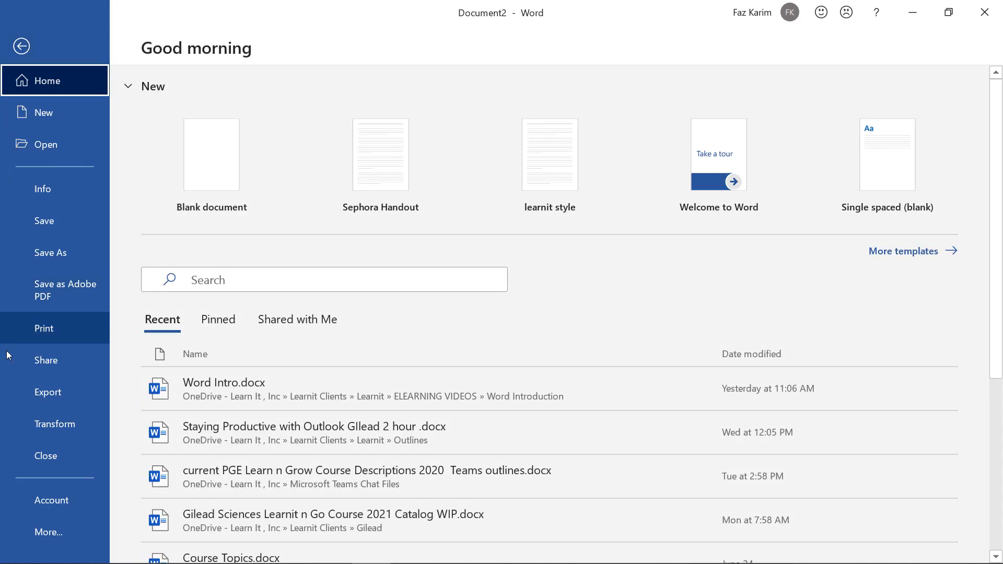
left_click(48, 531)
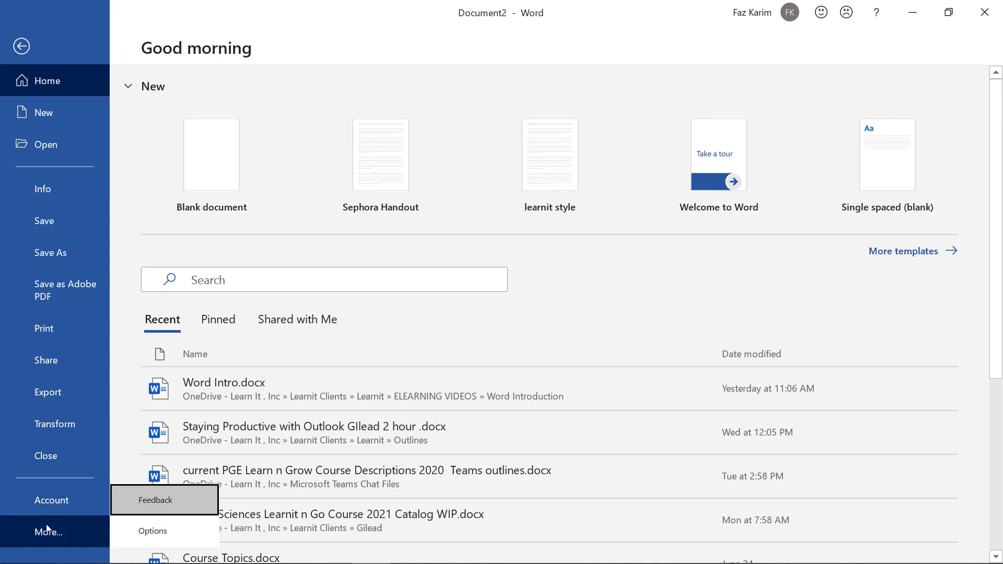
left_click(151, 535)
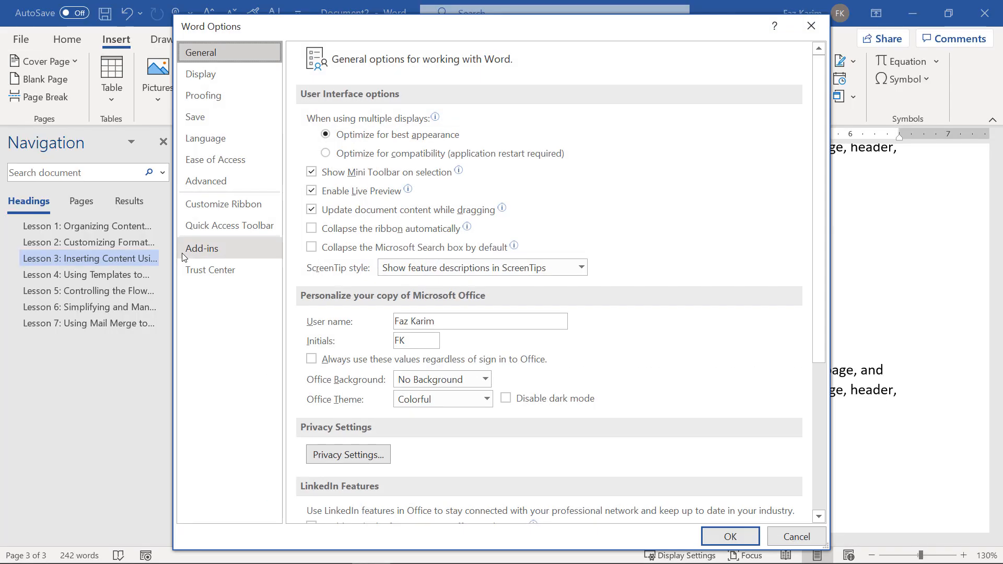
left_click(215, 99)
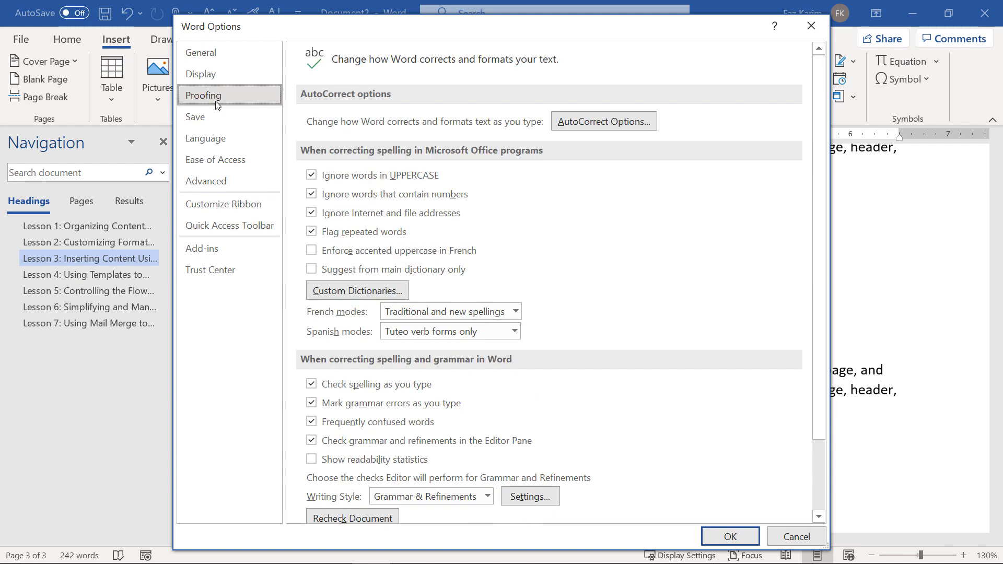
left_click(584, 123)
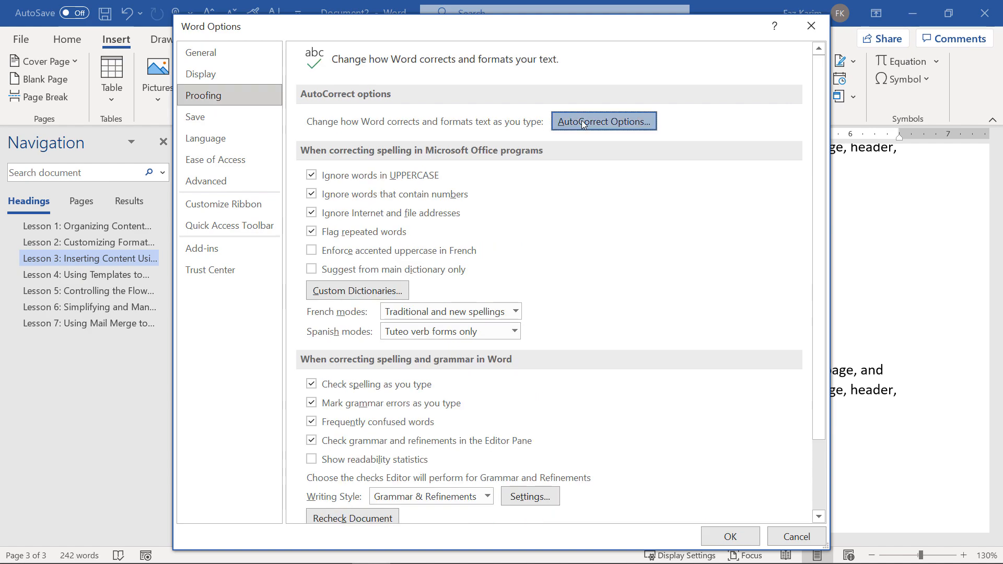
type("Faz")
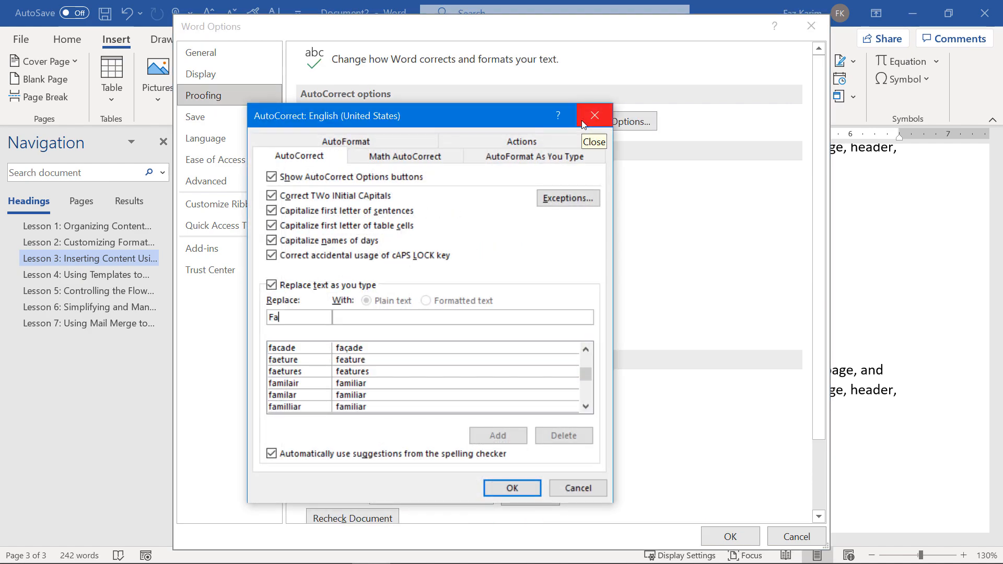
left_click(347, 318)
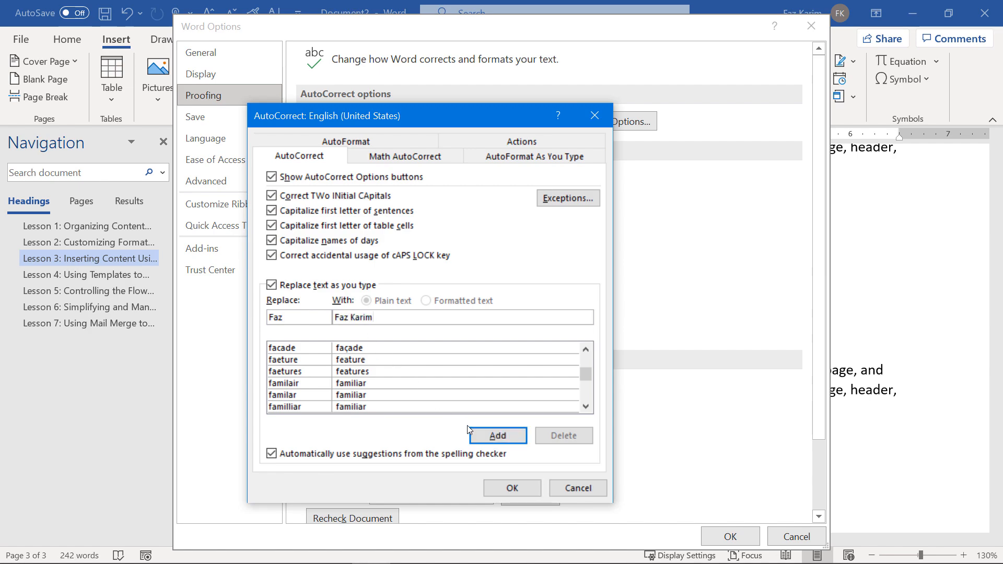
left_click(485, 437)
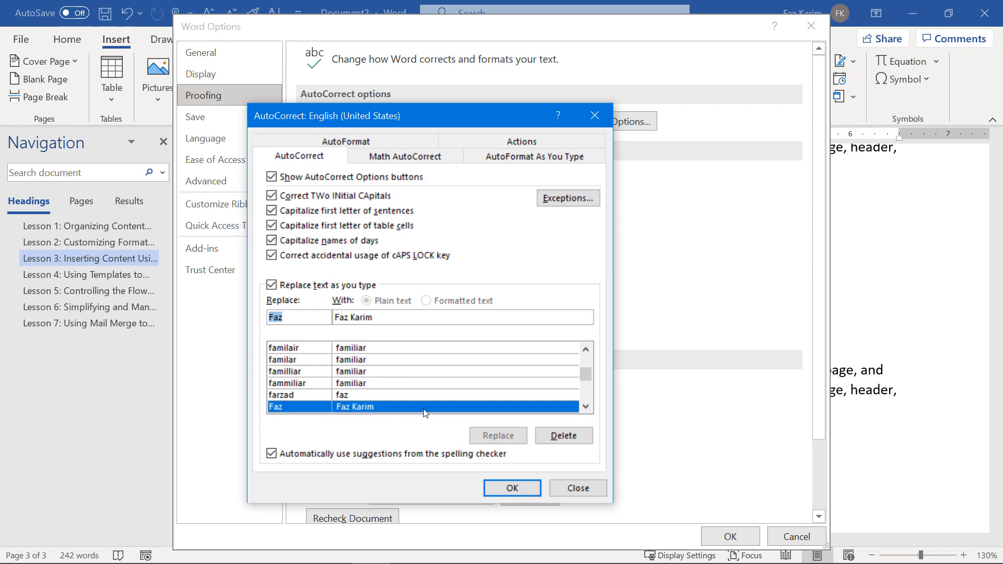
left_click(499, 487)
left_click(720, 535)
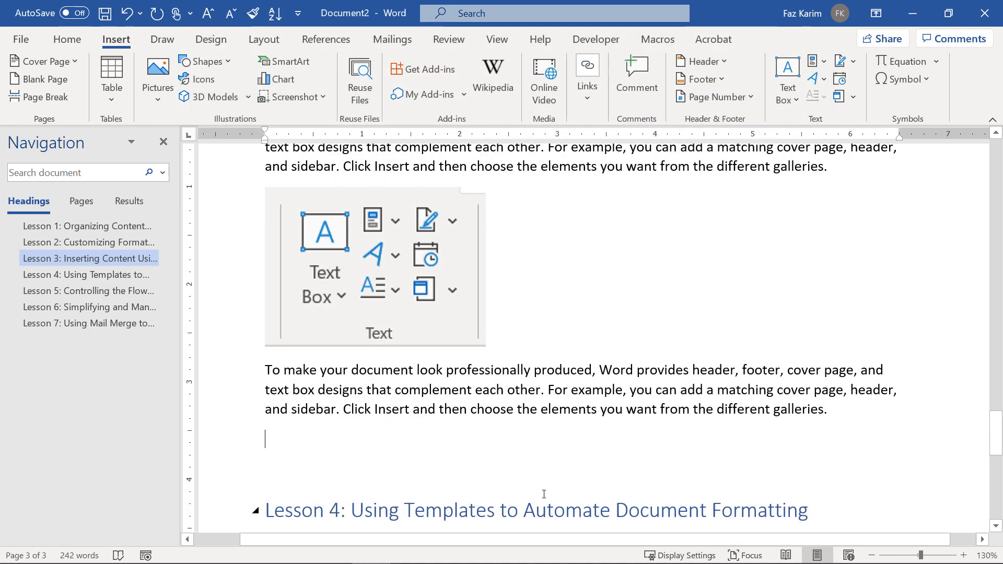
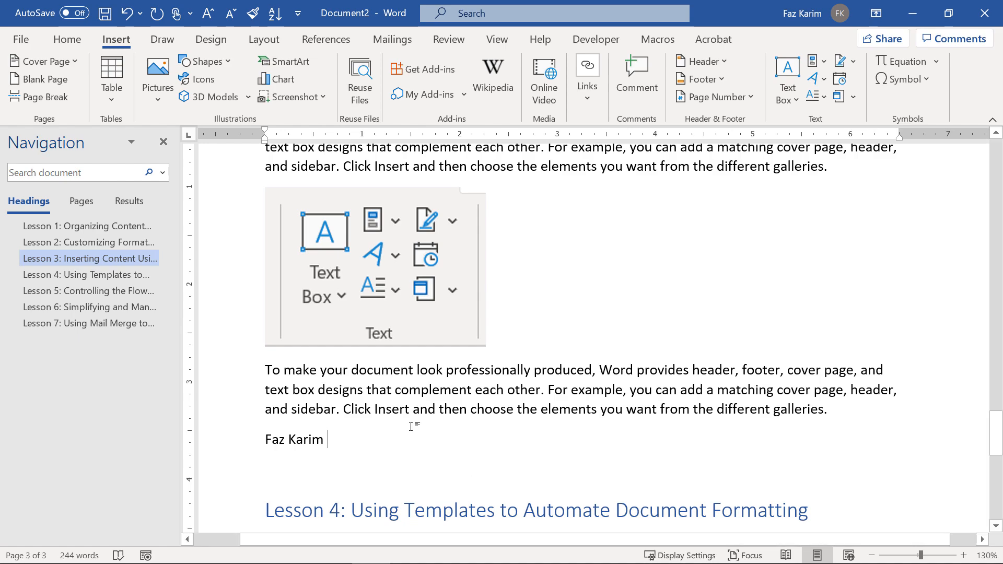
Type the short first name below the repeated paragraph so AutoCorrect expands it, then open the File view.
left_click(22, 39)
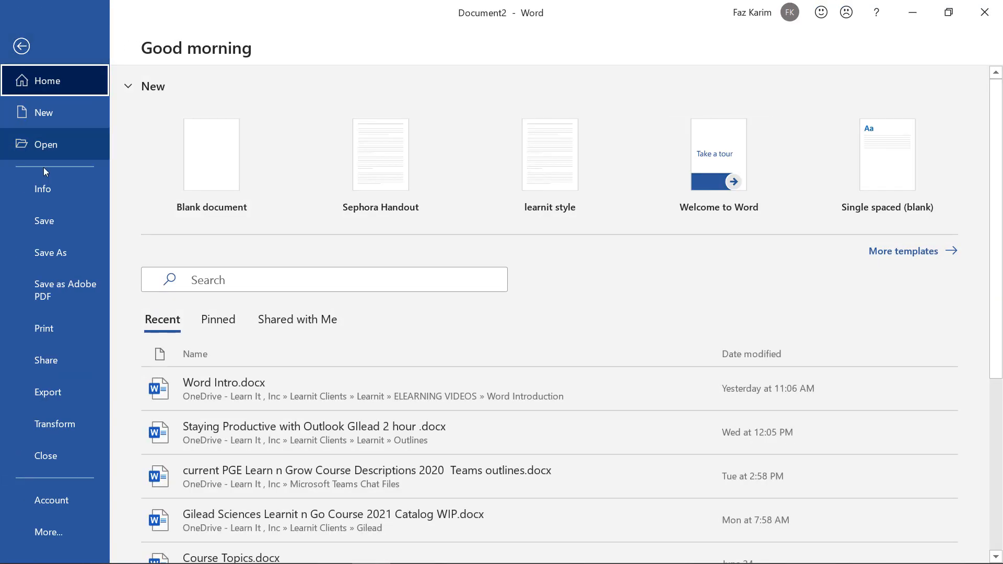
Delete the short-name AutoCorrect entry, then select the Lesson 3 heading text in the document.
left_click(46, 532)
left_click(123, 532)
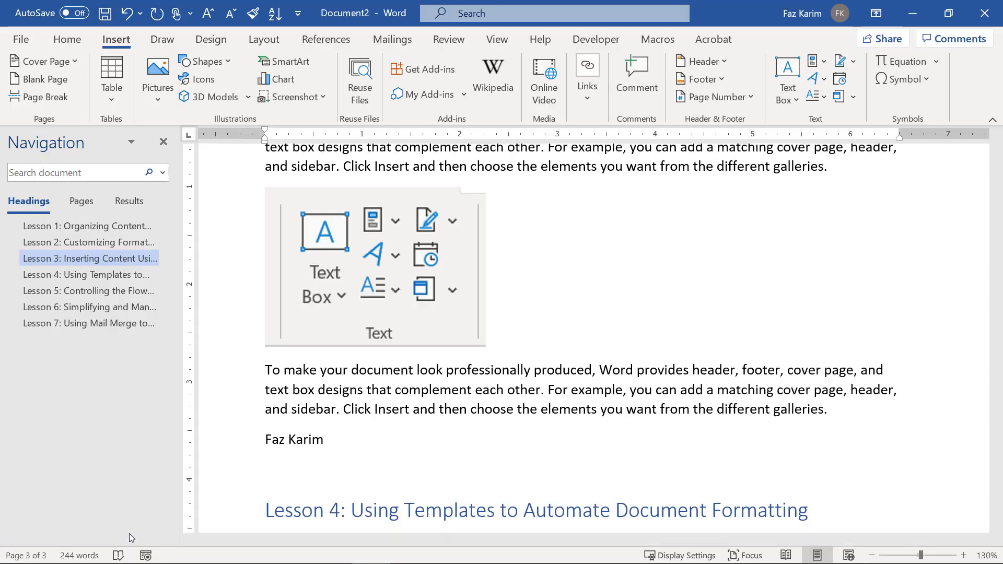
left_click(203, 96)
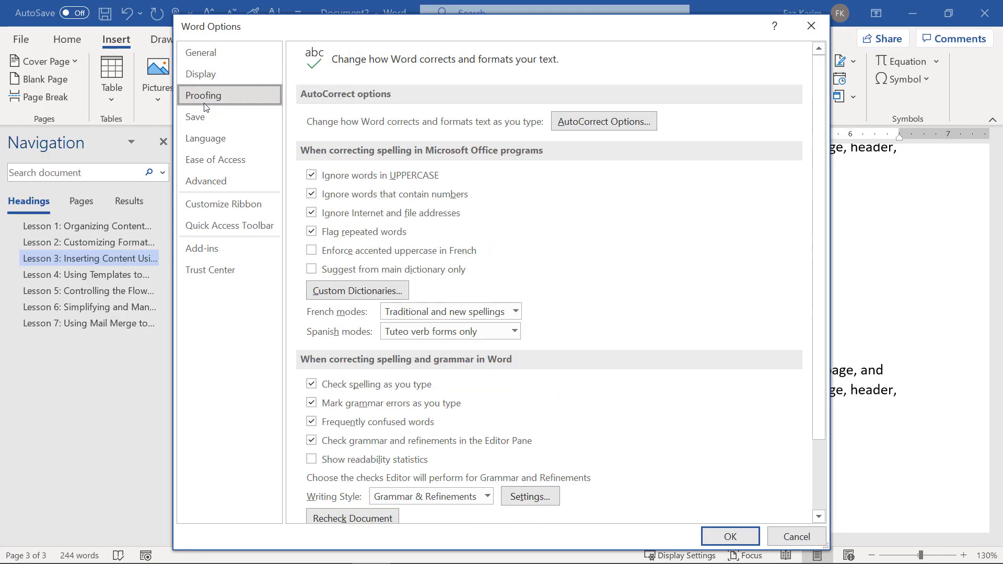
left_click(615, 125)
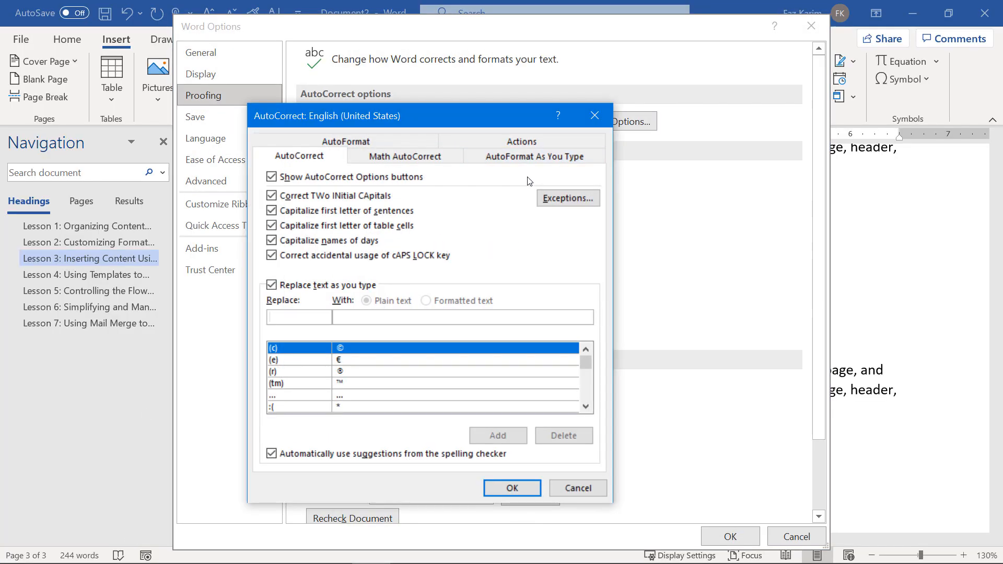
type("Faz")
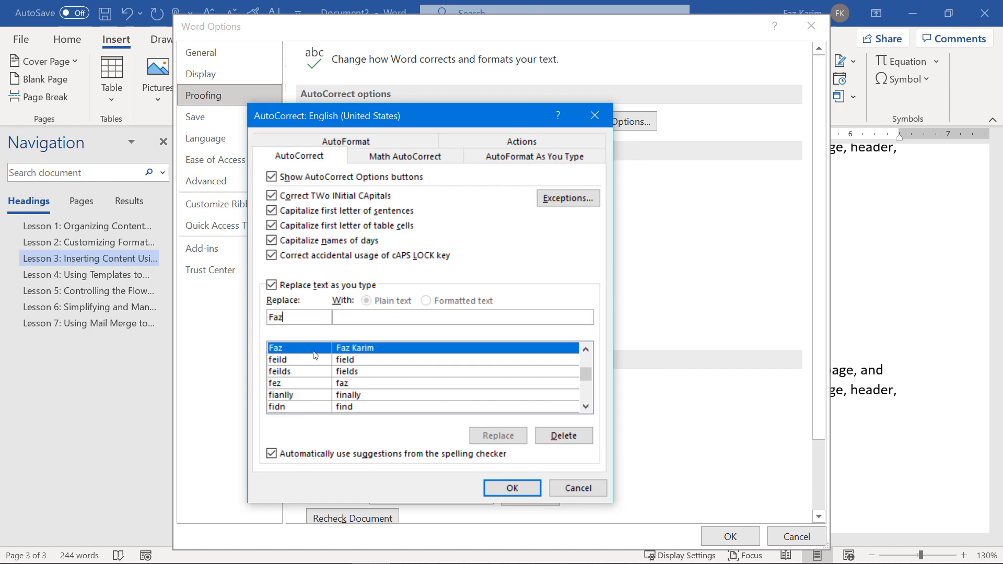
left_click(575, 437)
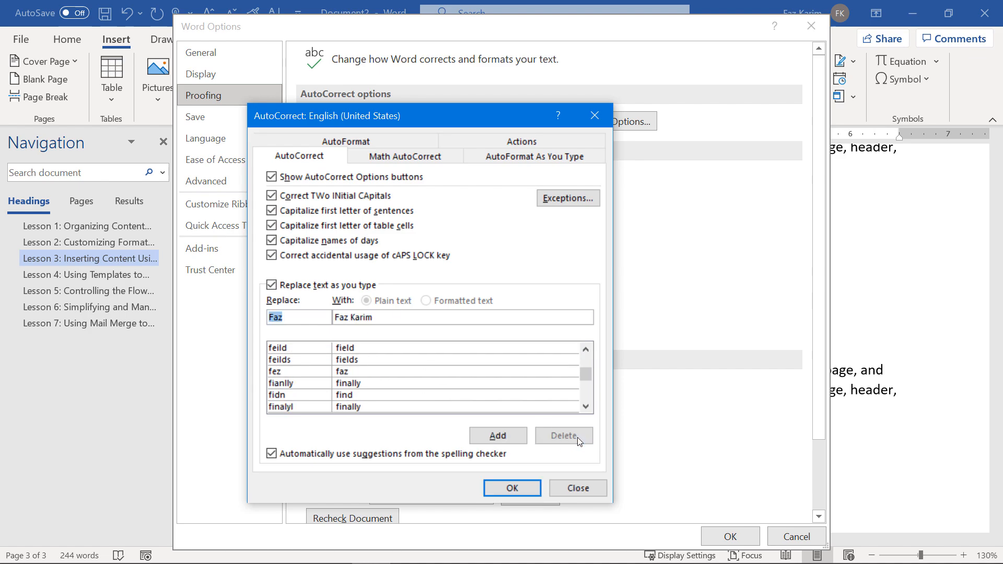
left_click(512, 488)
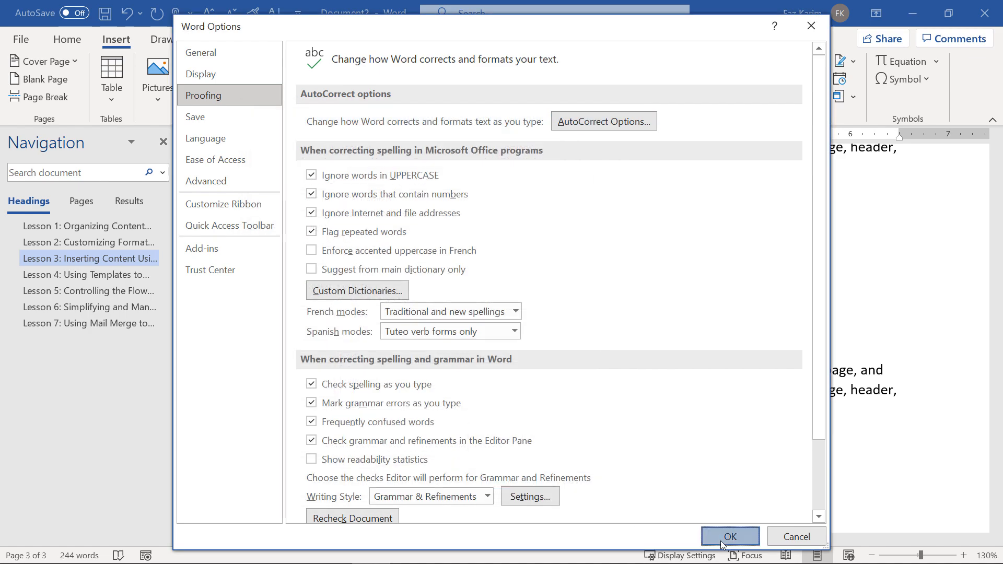
left_click(730, 537)
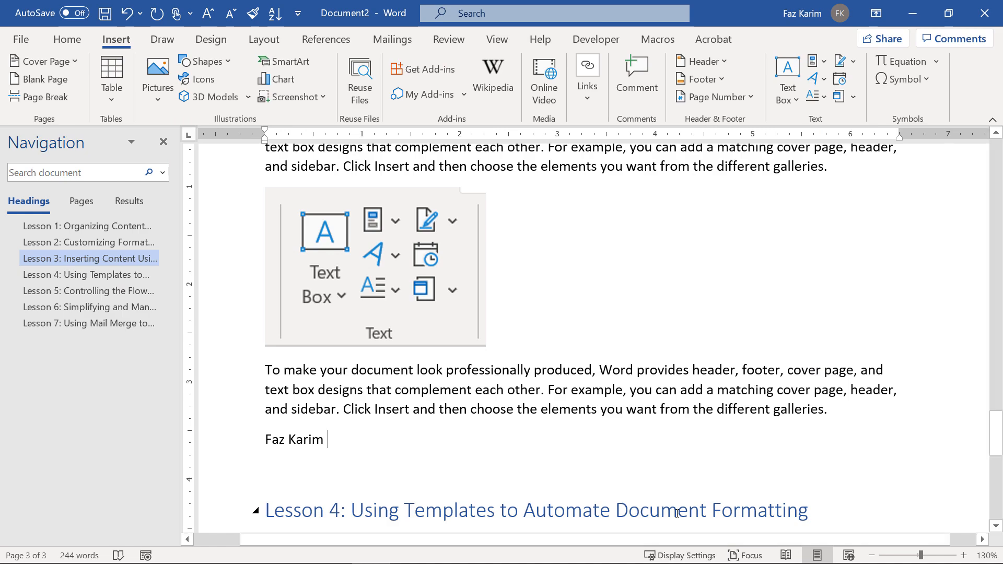
scroll(653, 494, "up", 3)
left_click_drag(352, 203, 671, 209)
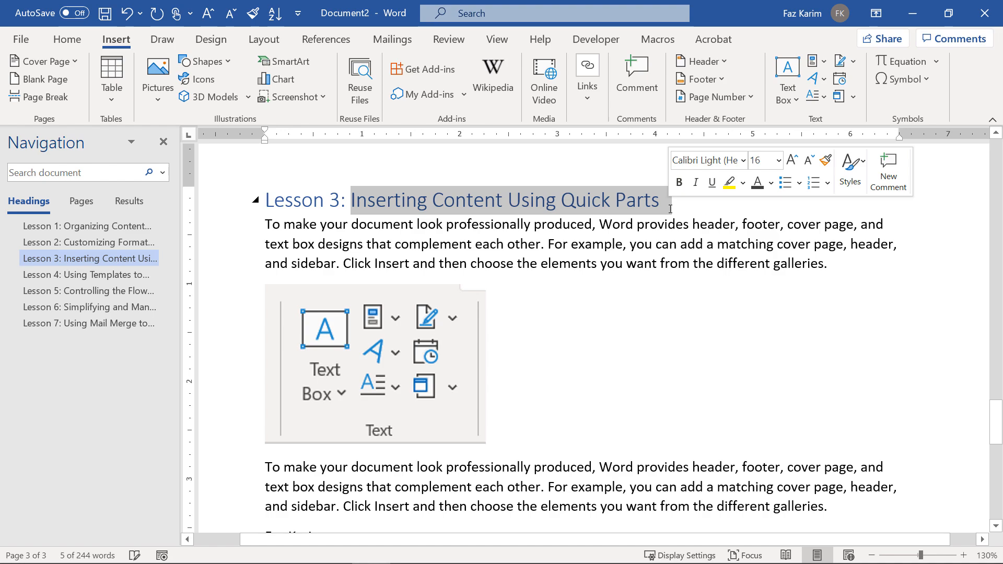
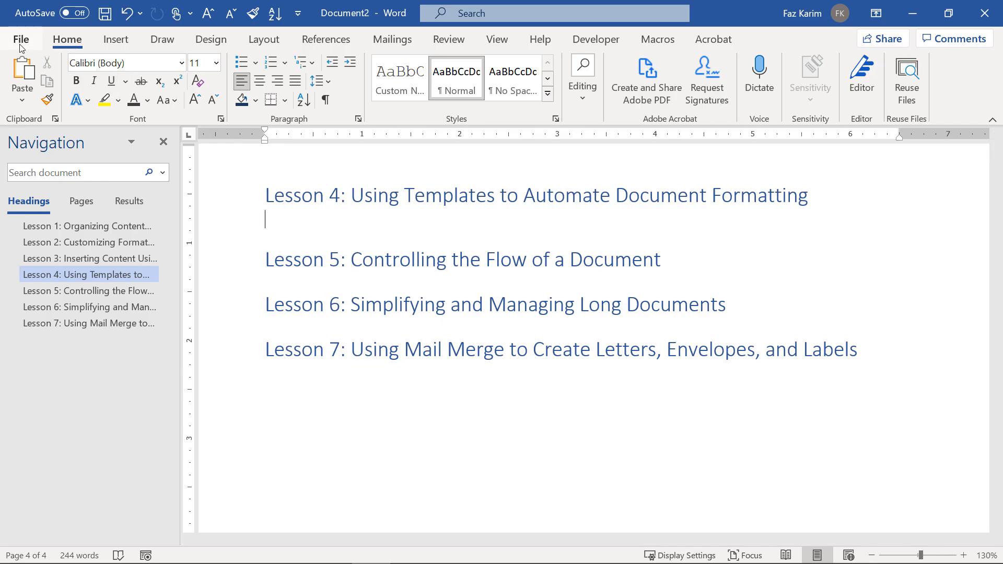
Glance at File > Open, then show the New page with blank, saved and online templates.
left_click(20, 40)
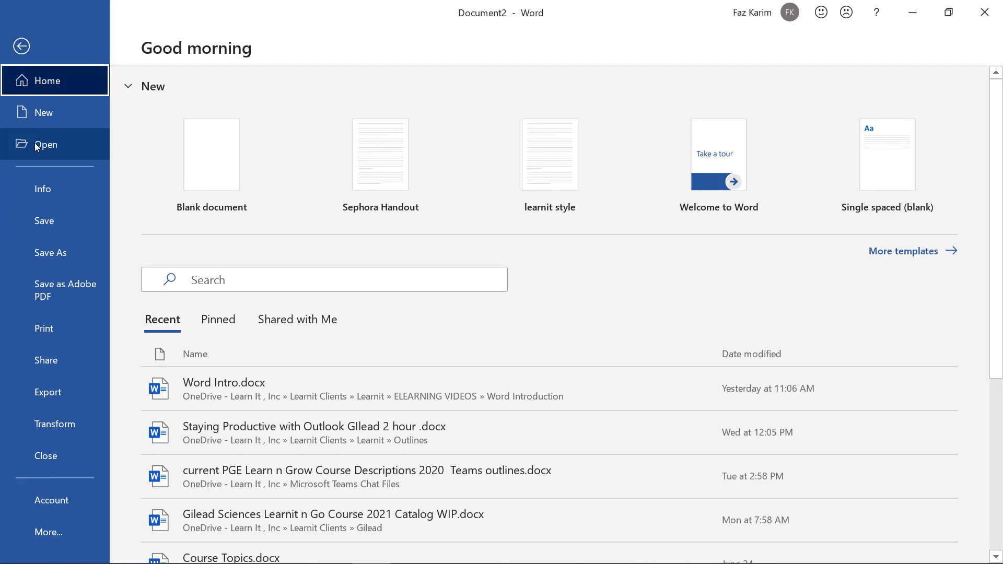
left_click(56, 152)
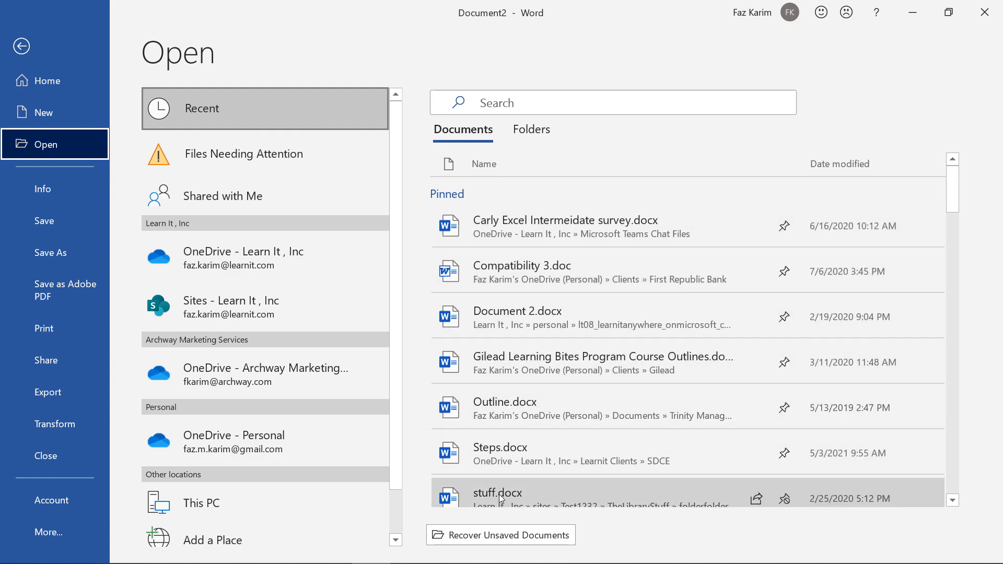
left_click(89, 90)
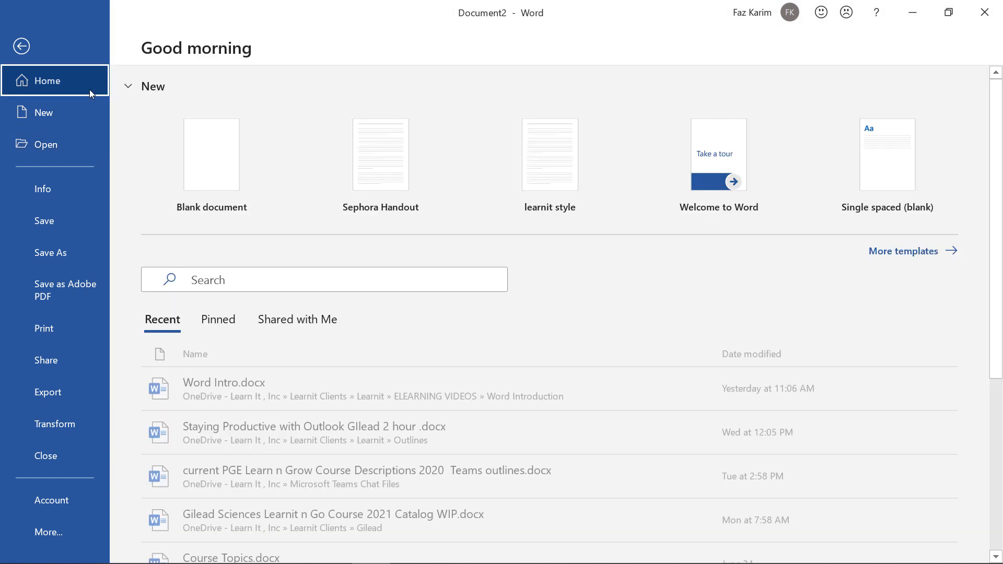
left_click(86, 115)
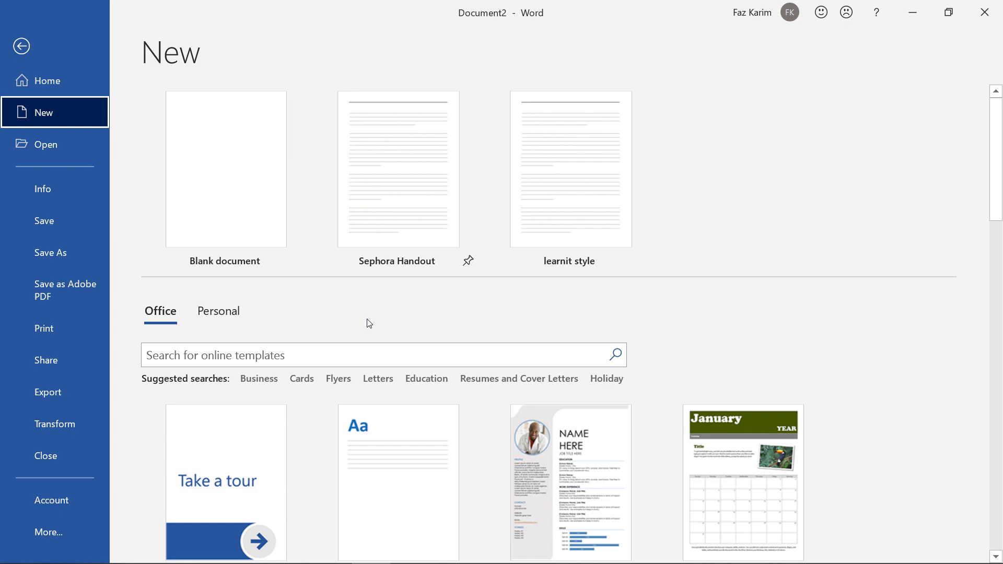
scroll(369, 324, "down", 1)
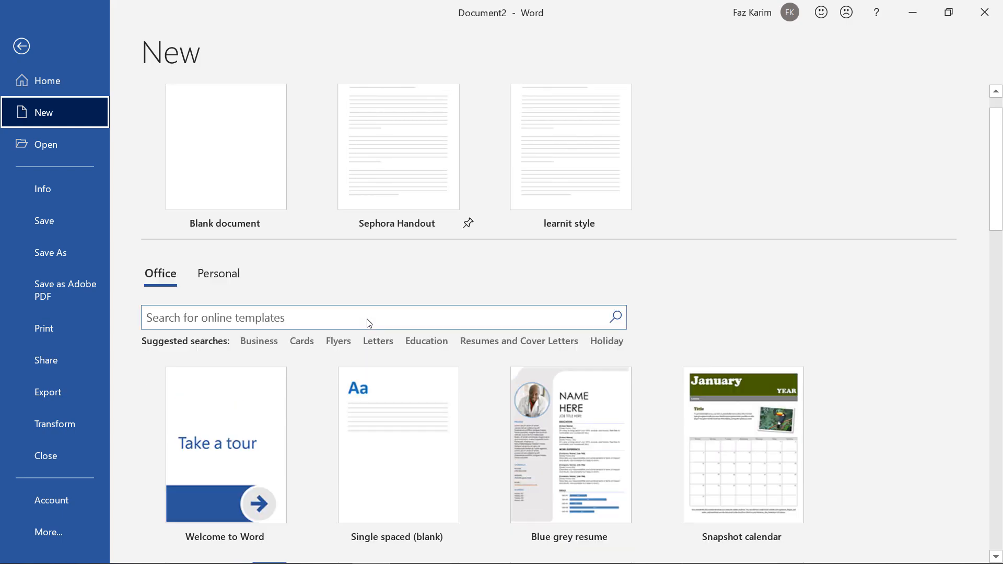
scroll(834, 421, "down", 2)
scroll(834, 421, "down", 4)
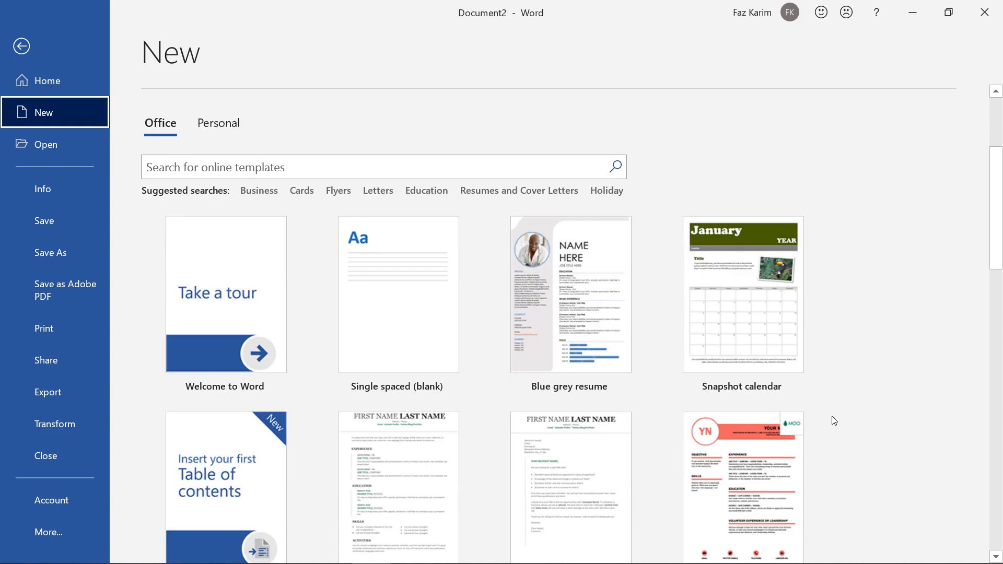
scroll(834, 420, "down", 1)
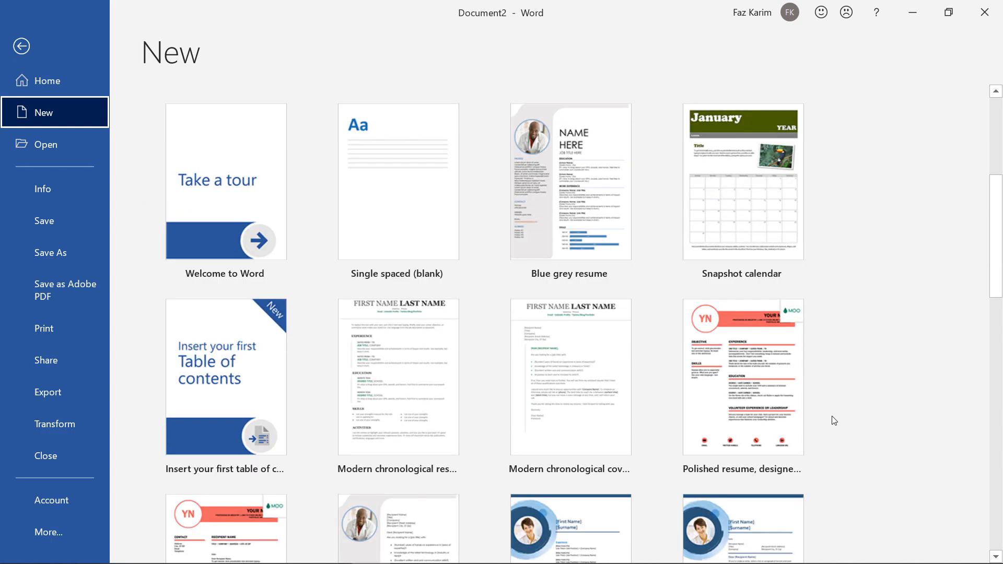
scroll(577, 480, "down", 3)
scroll(575, 478, "down", 7)
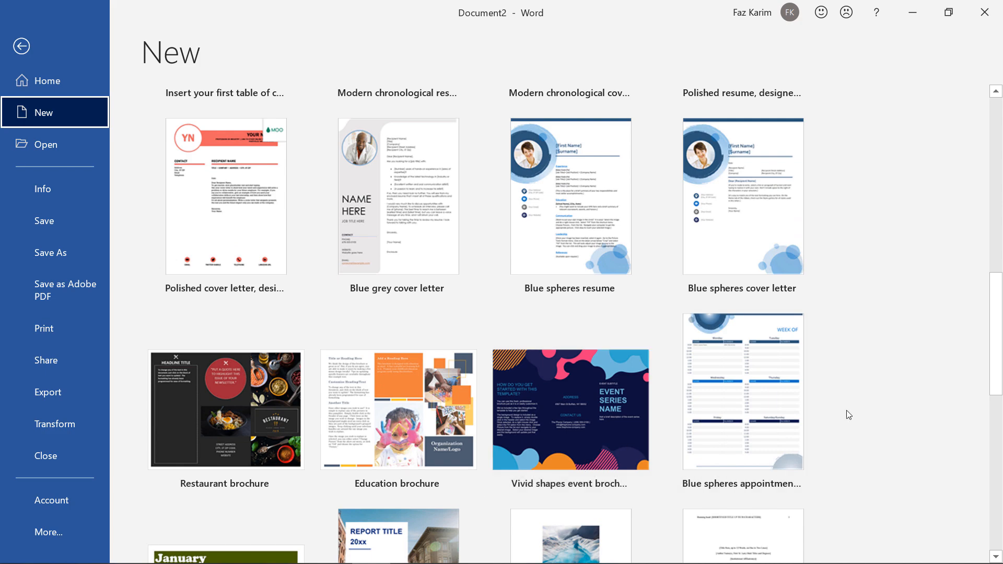
scroll(849, 415, "down", 6)
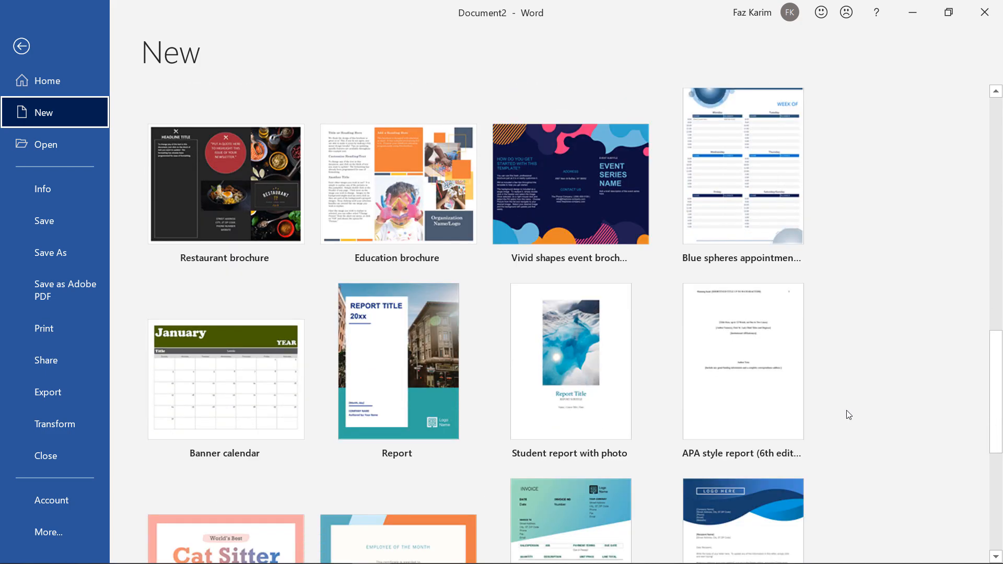
scroll(849, 415, "up", 5)
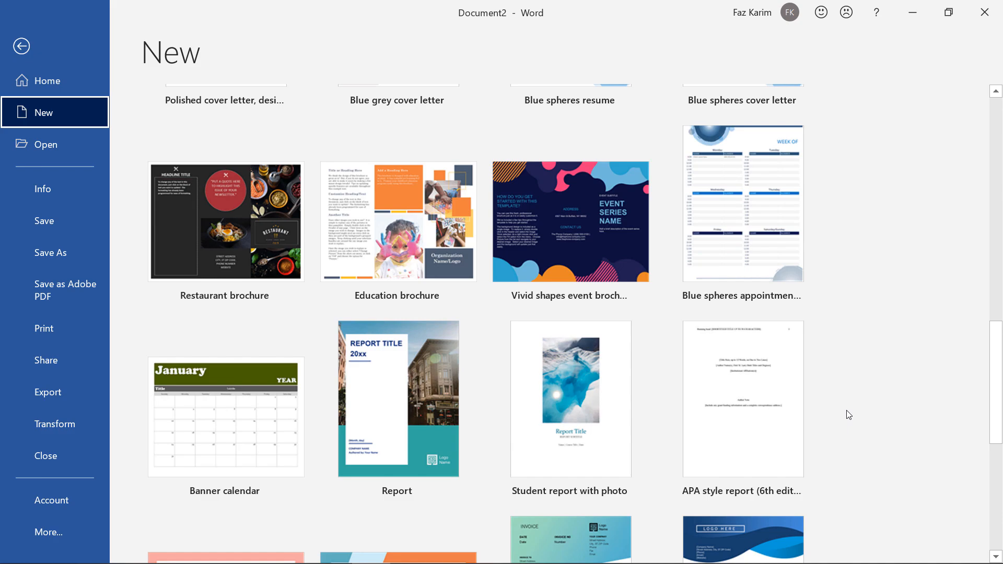
scroll(849, 416, "up", 8)
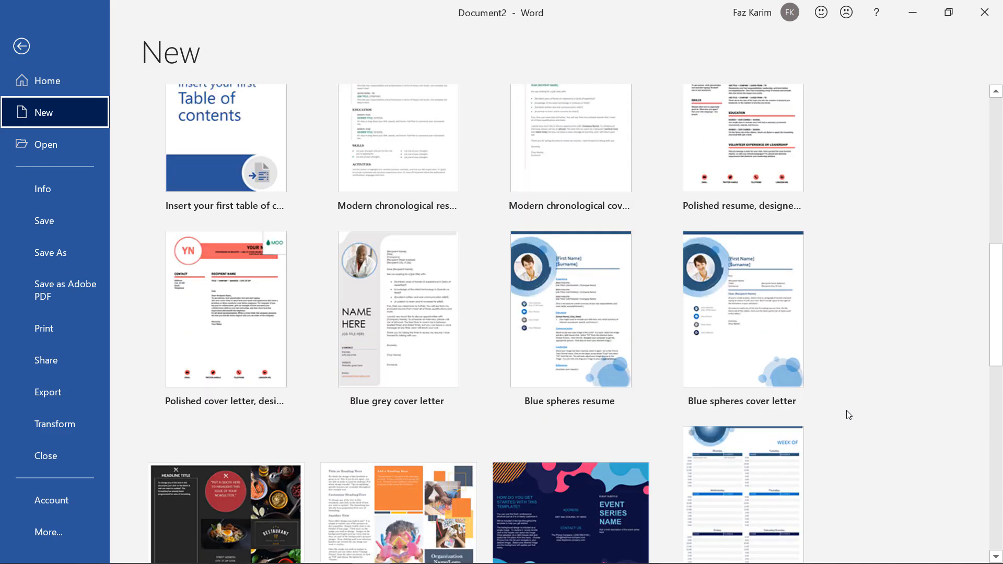
scroll(849, 415, "up", 6)
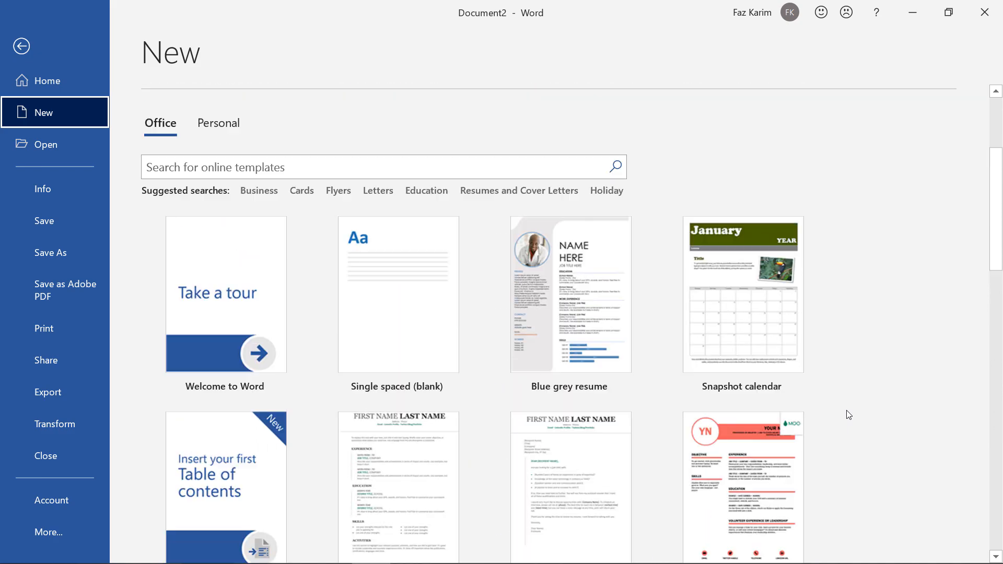
scroll(544, 149, "up", 5)
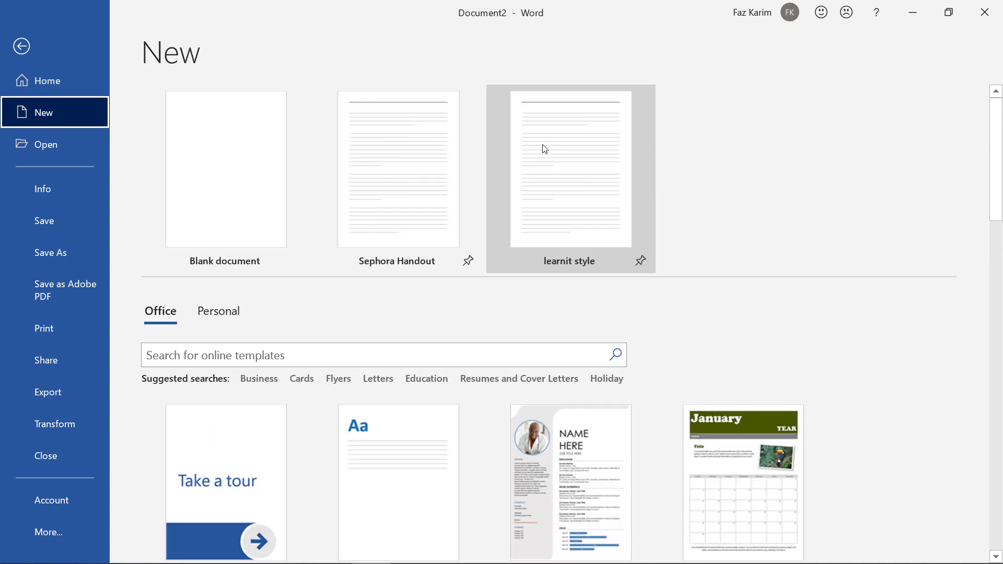
key("ctrl+2")
left_click_drag(609, 171, 720, 211)
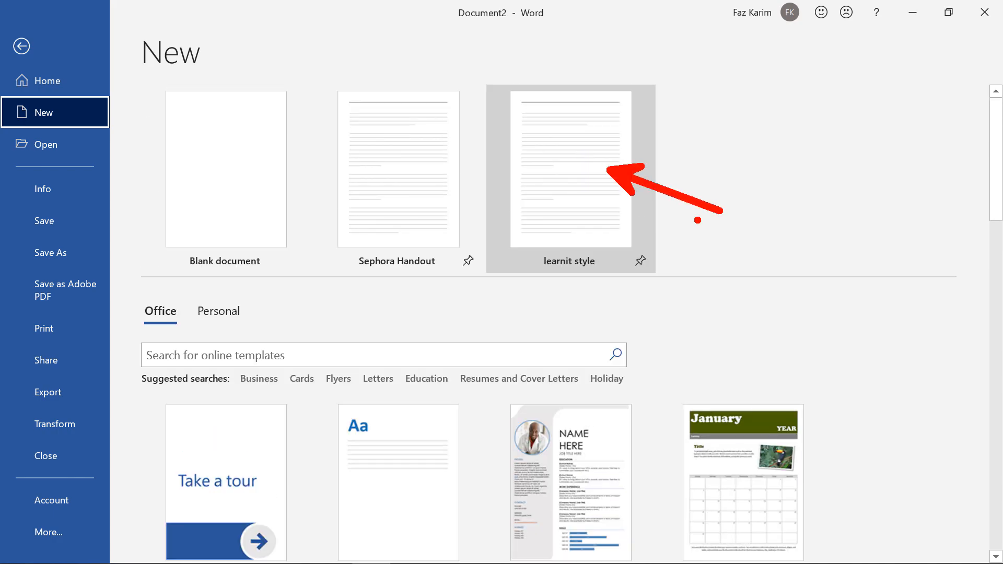
left_click_drag(449, 190, 491, 216)
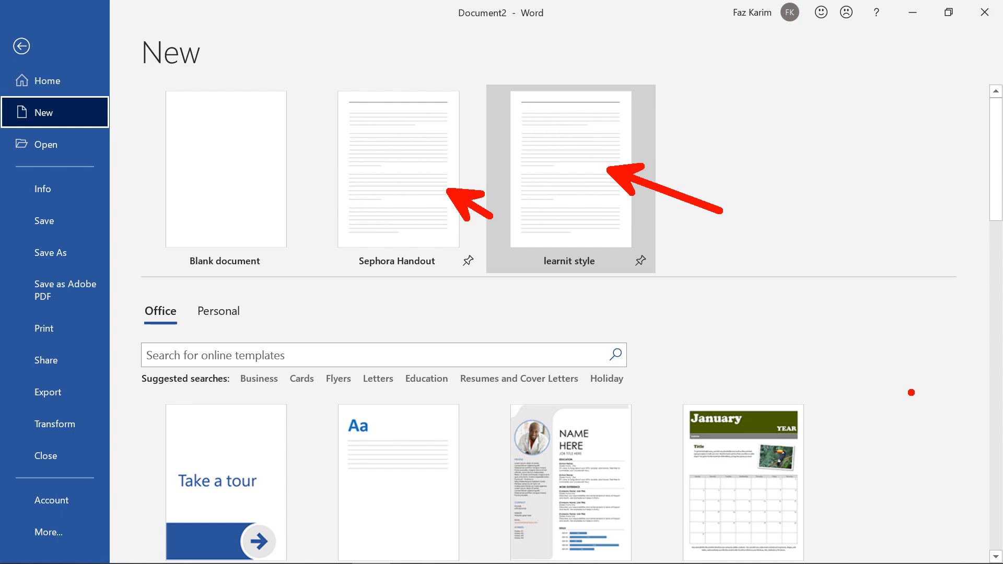
mouse_move(209, 287)
left_mouse_down()
mouse_move(195, 292)
mouse_move(205, 331)
mouse_move(271, 304)
mouse_move(211, 287)
left_mouse_up()
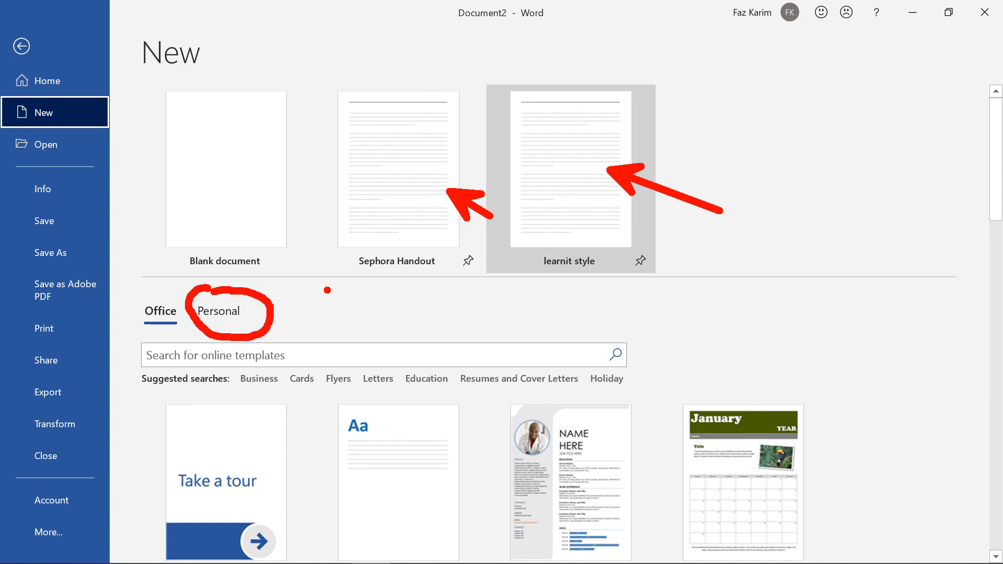
mouse_move(327, 288)
left_mouse_down()
mouse_move(312, 315)
mouse_move(281, 316)
mouse_move(302, 334)
left_mouse_up()
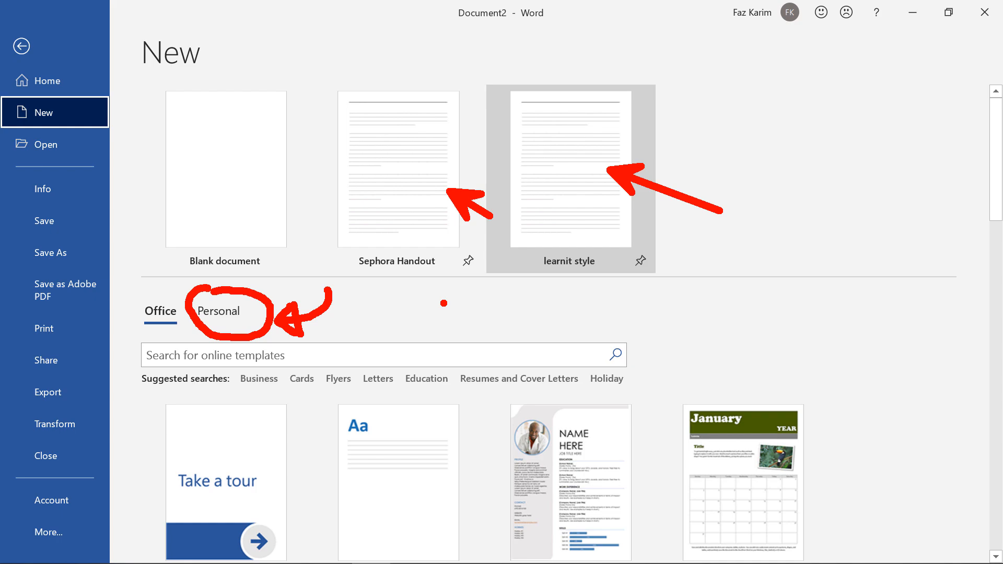
left_click(337, 369)
left_click(374, 368)
left_click(418, 370)
left_click(525, 370)
left_click(606, 373)
key("Escape")
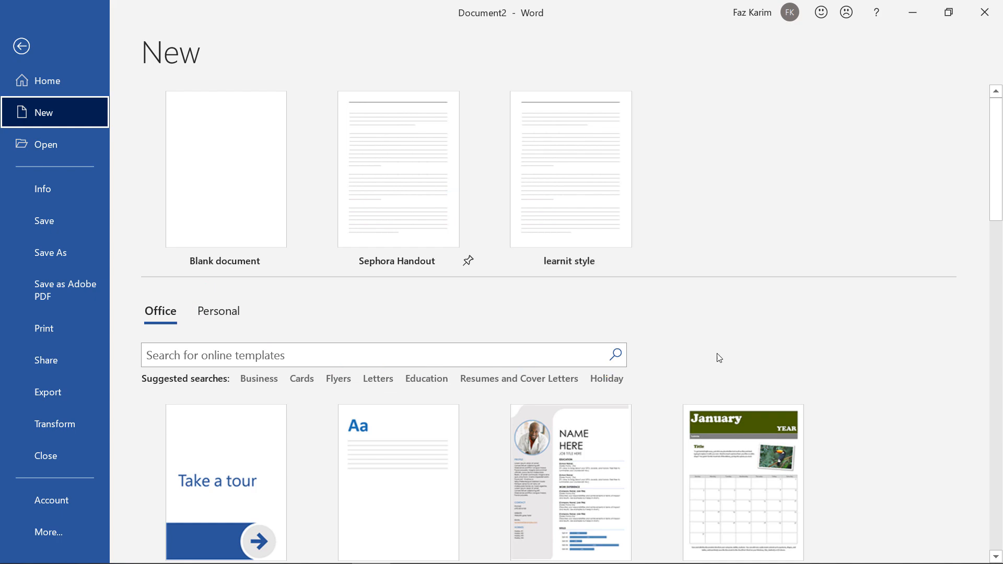
Under Lesson 4, note that f12 (fn on laptops) saves, and File > save as > browse = f12 + fn (laptop).
left_click(20, 46)
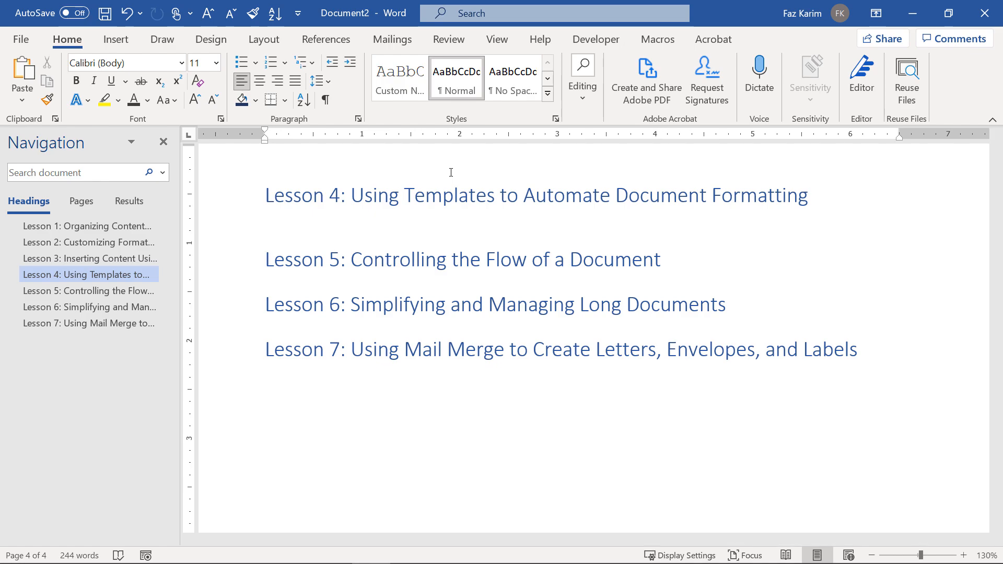
type("To save a document as")
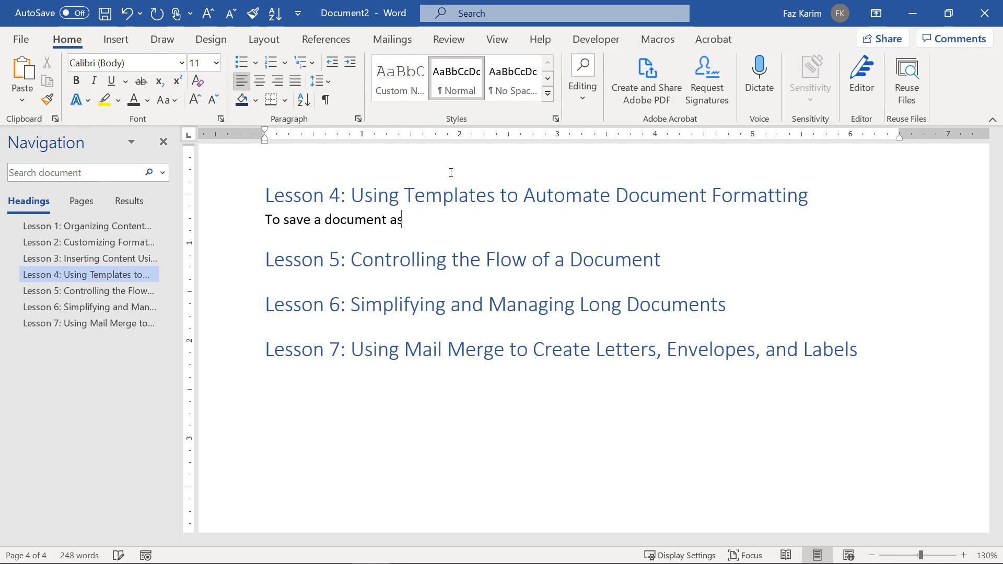
key("BackSpace")
key("BackSpace")
type("you can use the f12 key o")
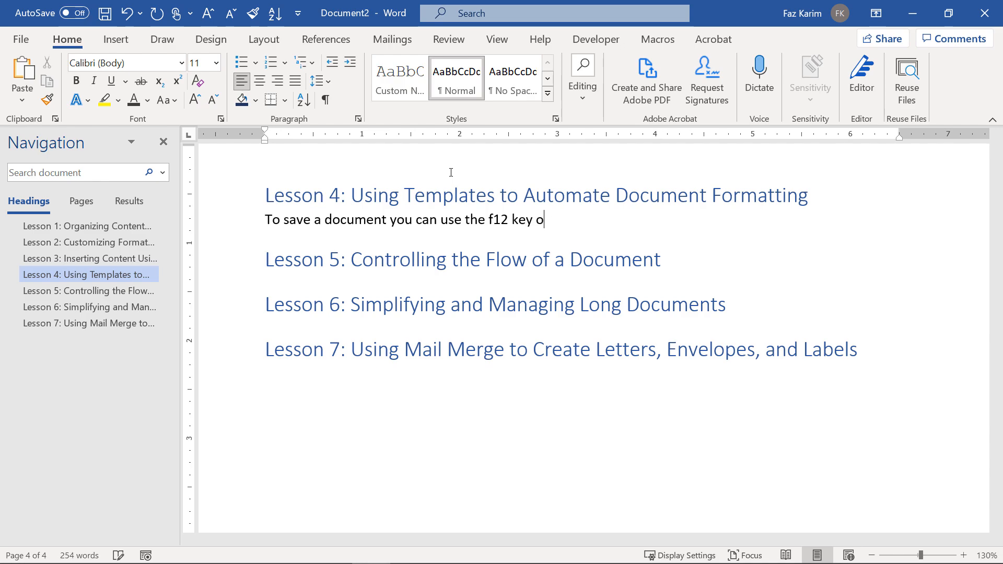
type("n your keyboard. ")
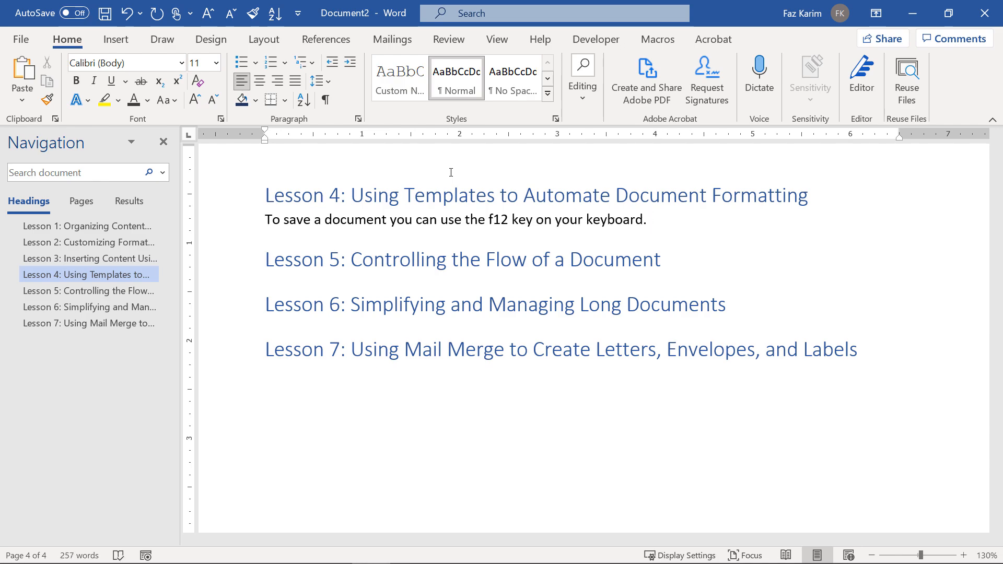
type("(fn)")
key("Return")
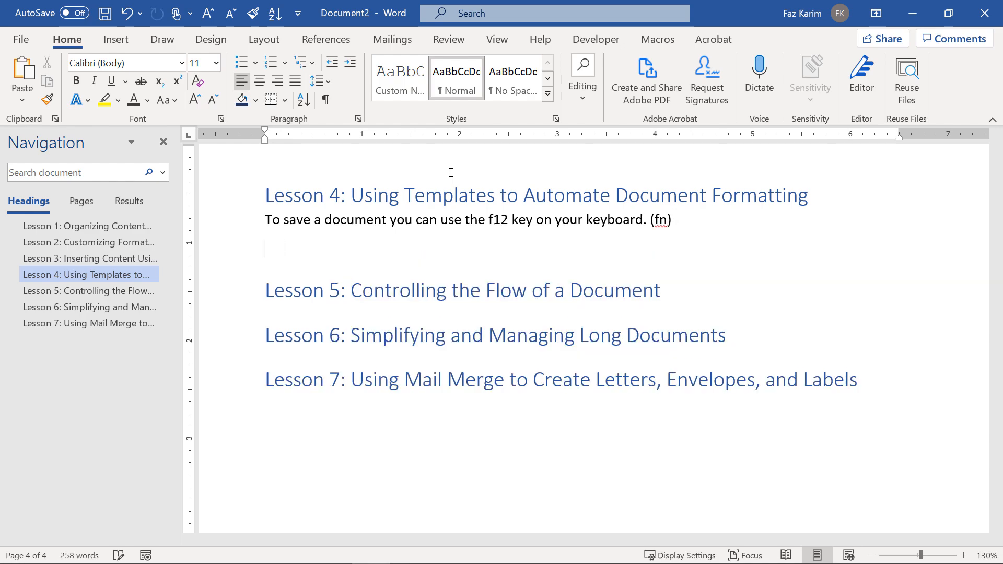
type("File > save as > browse")
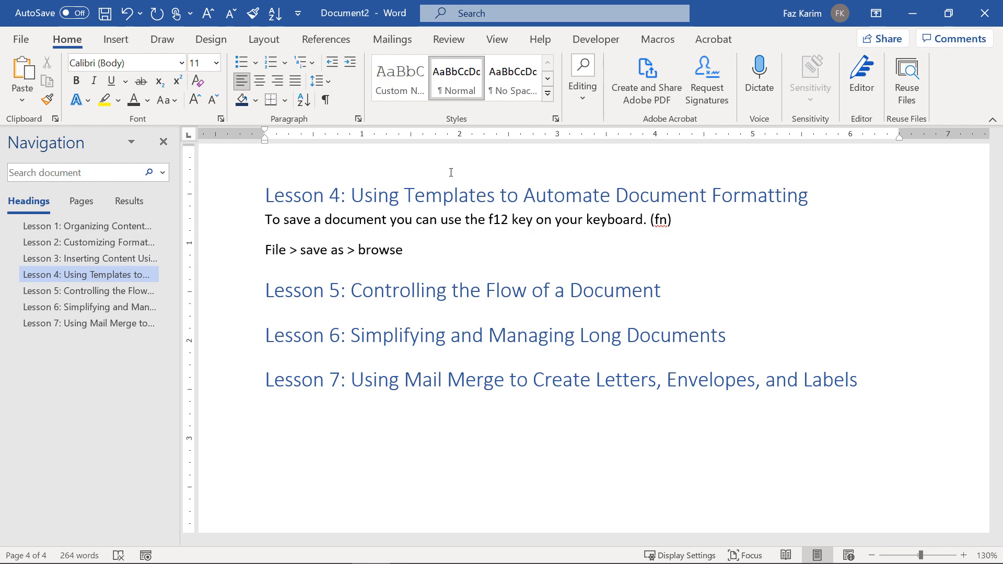
type(" = f12 + fn (laptop)")
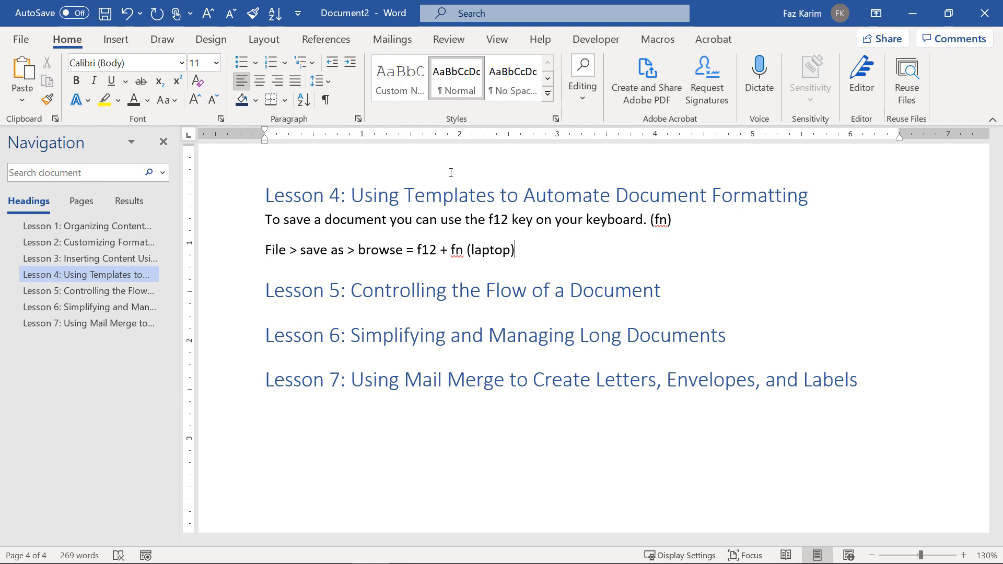
key("Return")
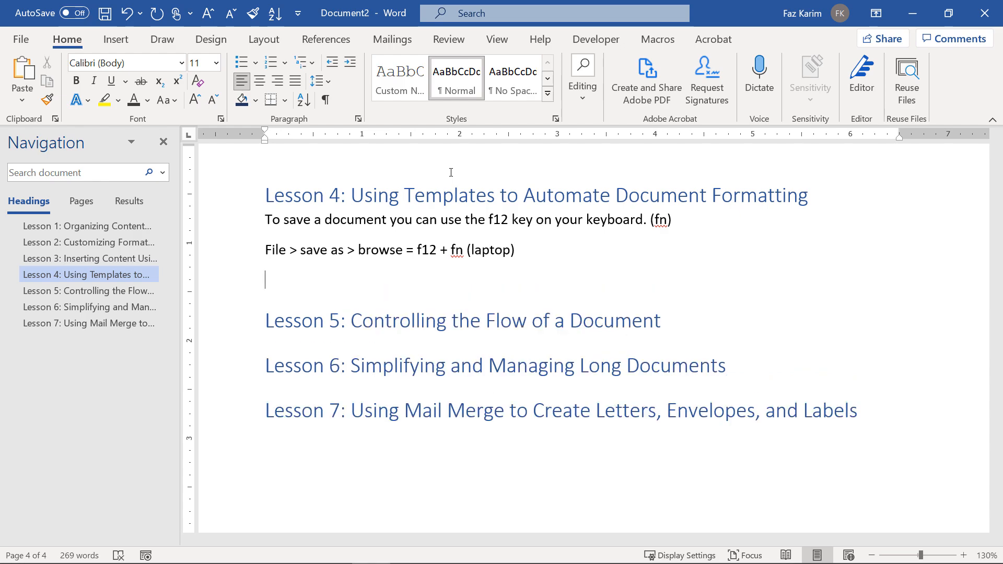
key("F12")
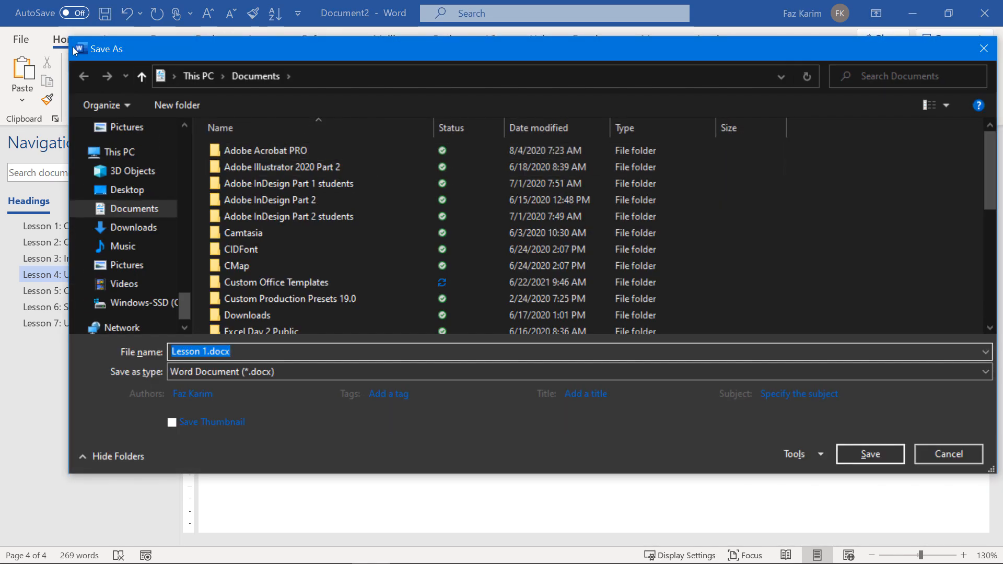
Change the Save As file type to Word Template (*.dotx).
left_click_drag(137, 50, 111, 45)
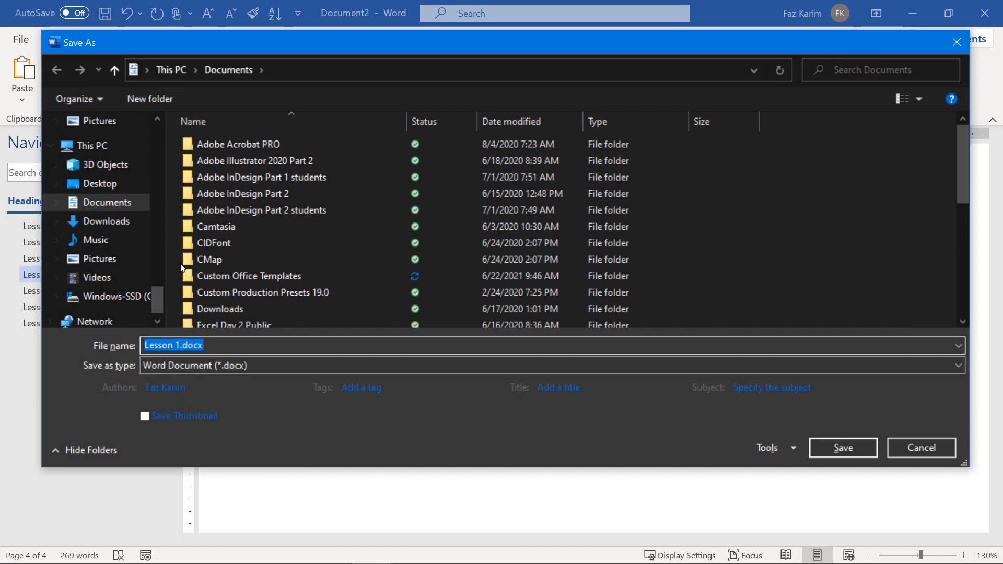
left_click(221, 364)
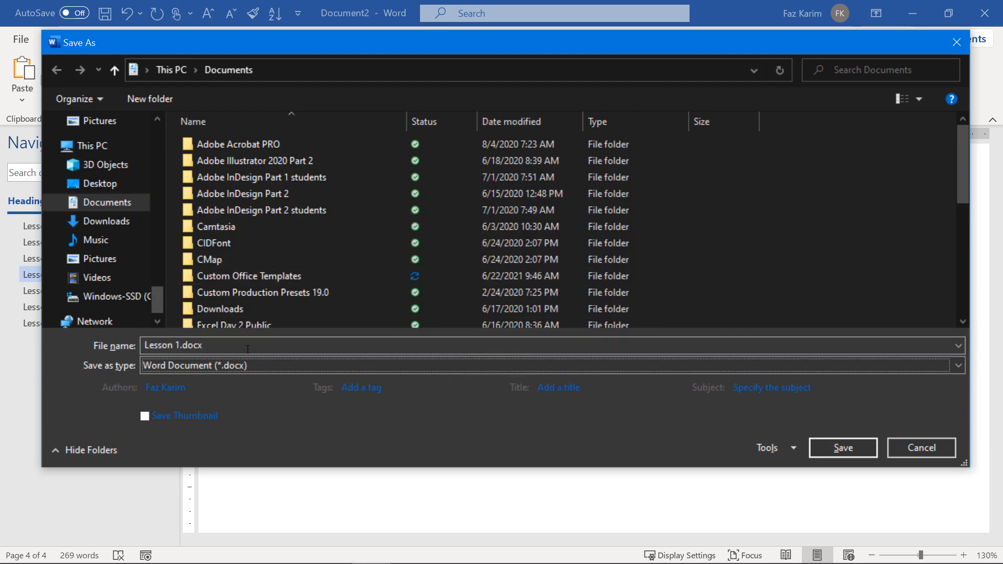
left_click(203, 366)
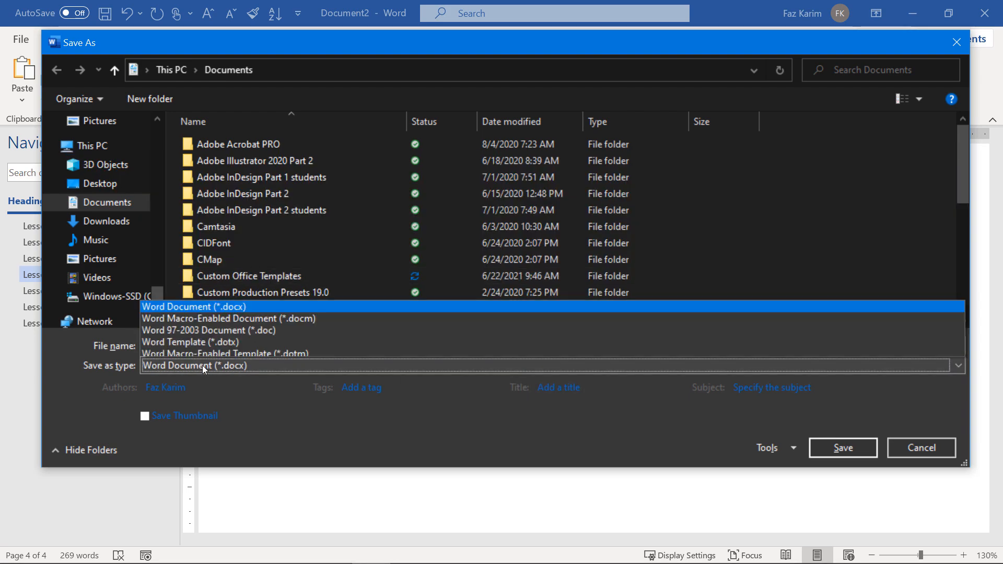
left_click(242, 192)
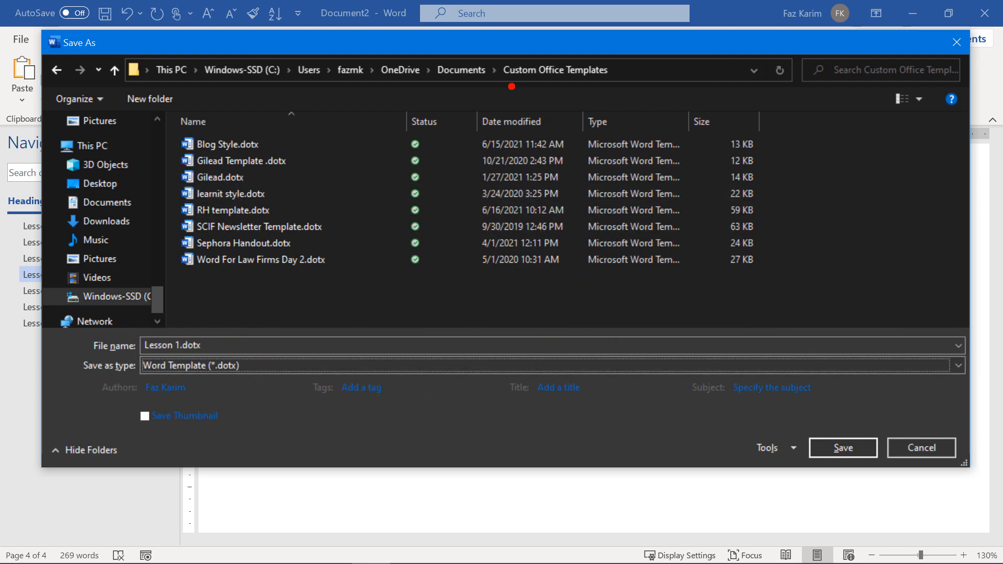
Annotate the Save As dialog to highlight the Custom Office Templates folder and file name.
mouse_move(507, 87)
left_mouse_down()
mouse_move(600, 86)
mouse_move(686, 129)
mouse_move(709, 163)
left_mouse_up()
type("custom")
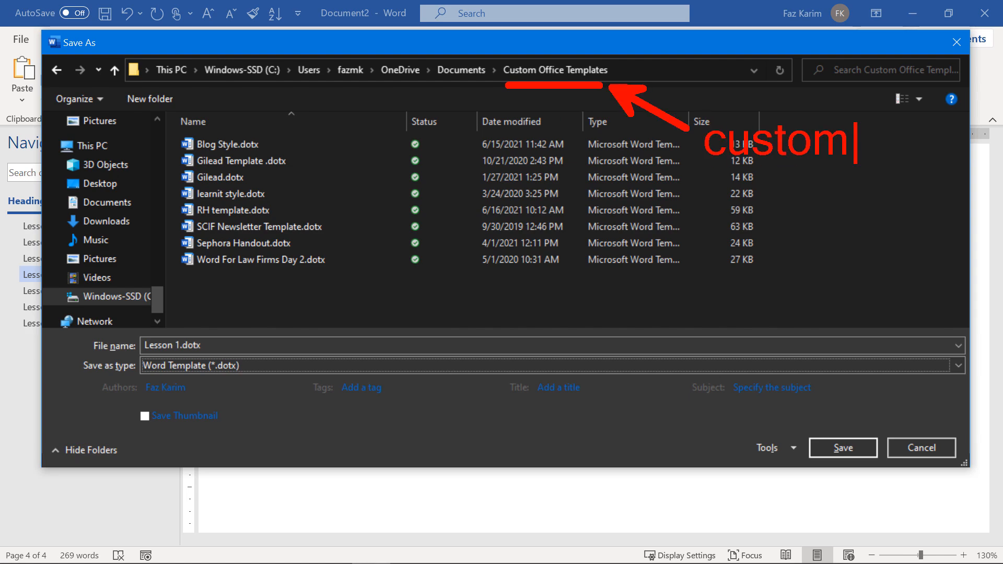
key("Return")
type("off")
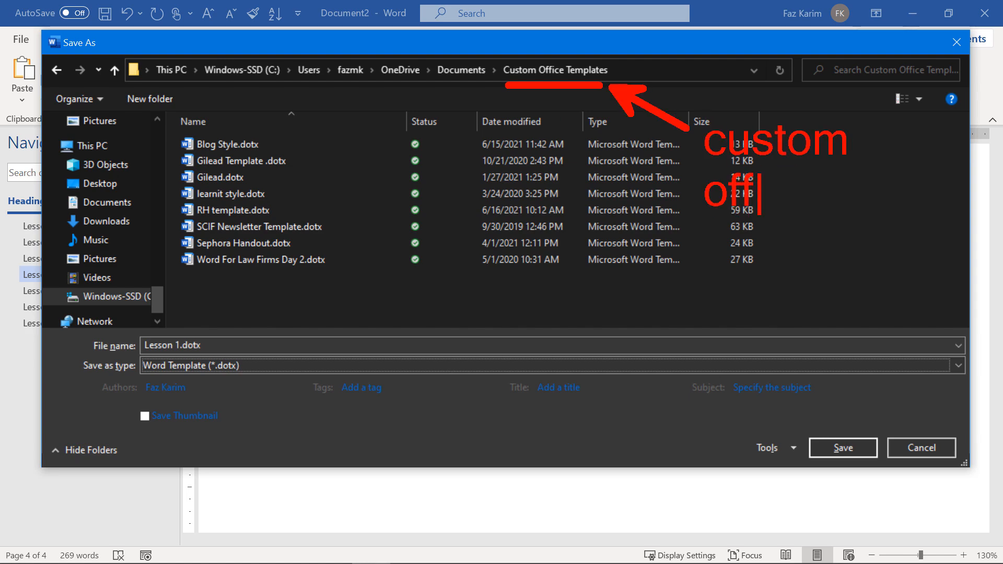
type("ice template")
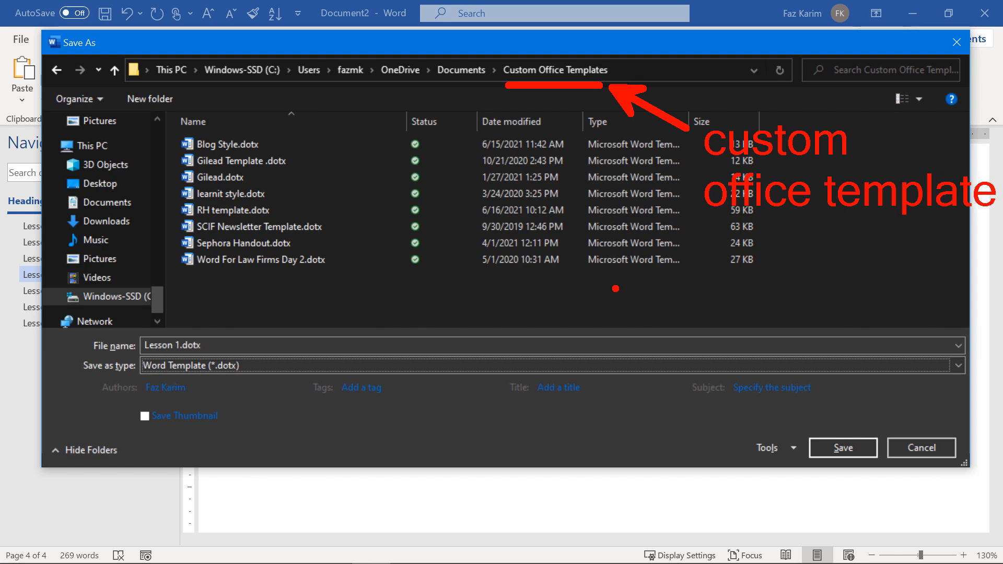
left_click_drag(73, 196, 122, 193)
mouse_move(515, 48)
left_mouse_down()
mouse_move(503, 46)
mouse_move(475, 70)
mouse_move(497, 105)
mouse_move(547, 113)
mouse_move(625, 74)
mouse_move(570, 33)
mouse_move(510, 42)
left_mouse_up()
mouse_move(225, 292)
left_mouse_down()
mouse_move(207, 334)
mouse_move(196, 324)
mouse_move(219, 345)
left_mouse_up()
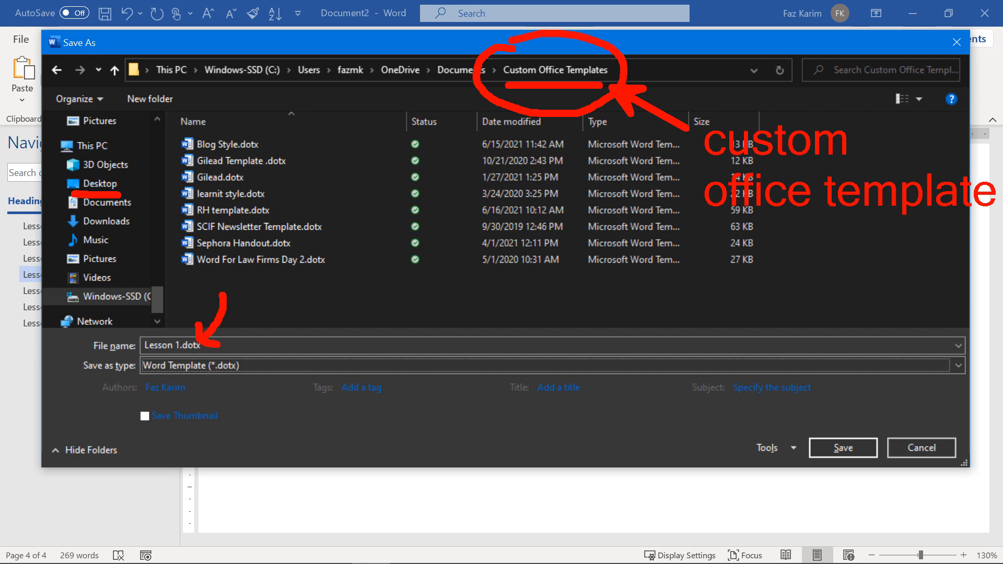
key("Escape")
Save the template as 'Word Intermediate Template.dotx' and return to the New page.
key("shift+Tab")
key("BackSpace")
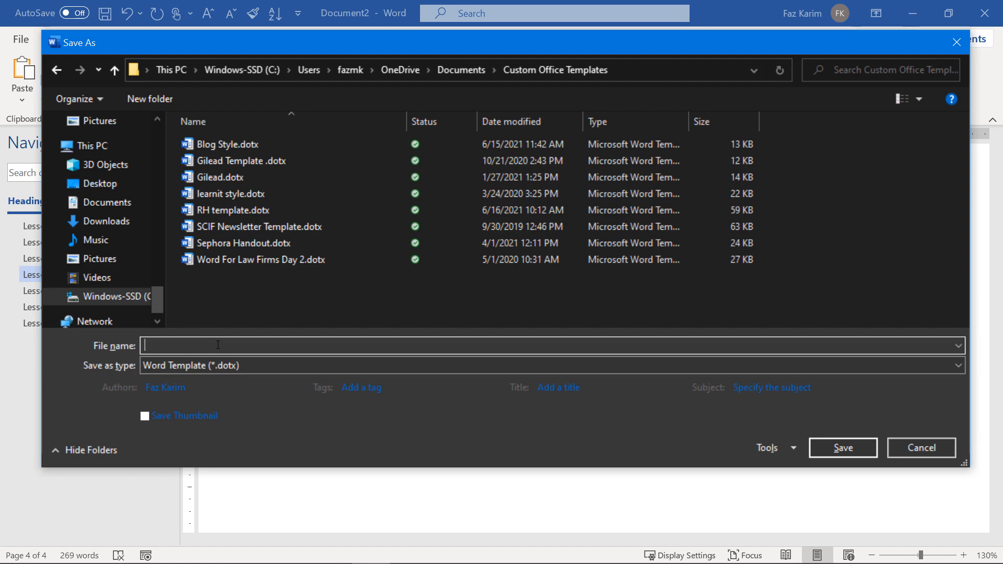
type("Word l")
type("rmediate Template")
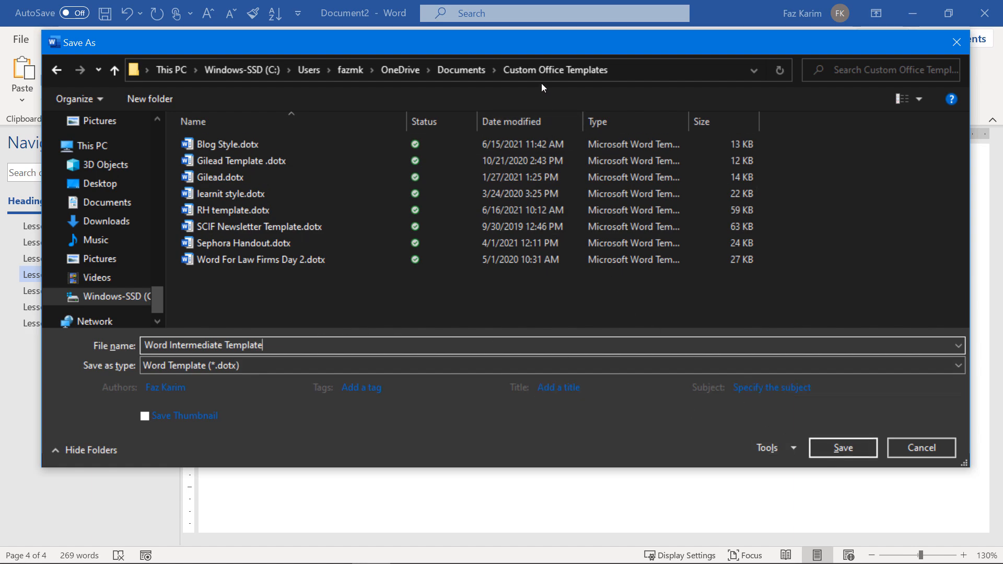
left_click(820, 451)
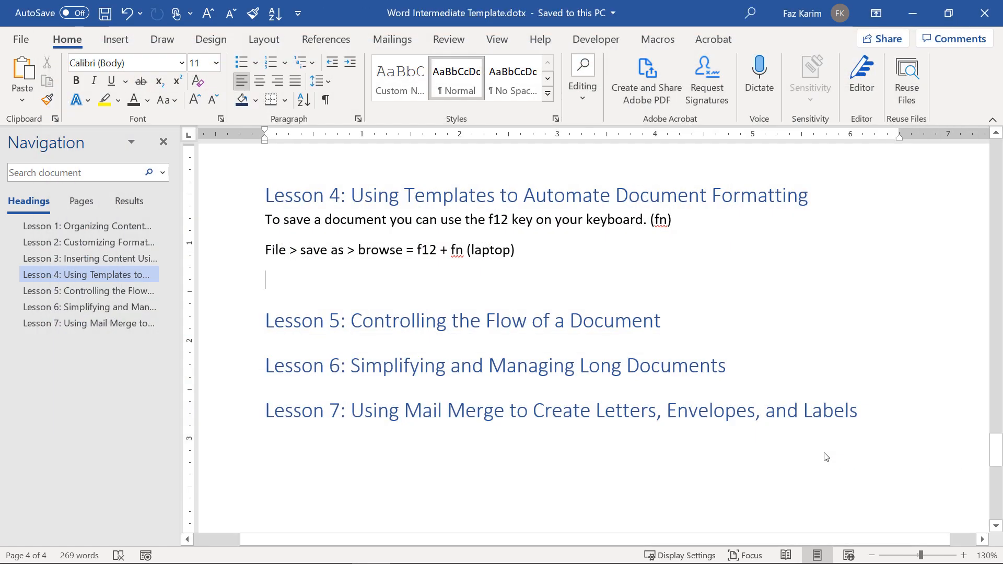
left_click(26, 43)
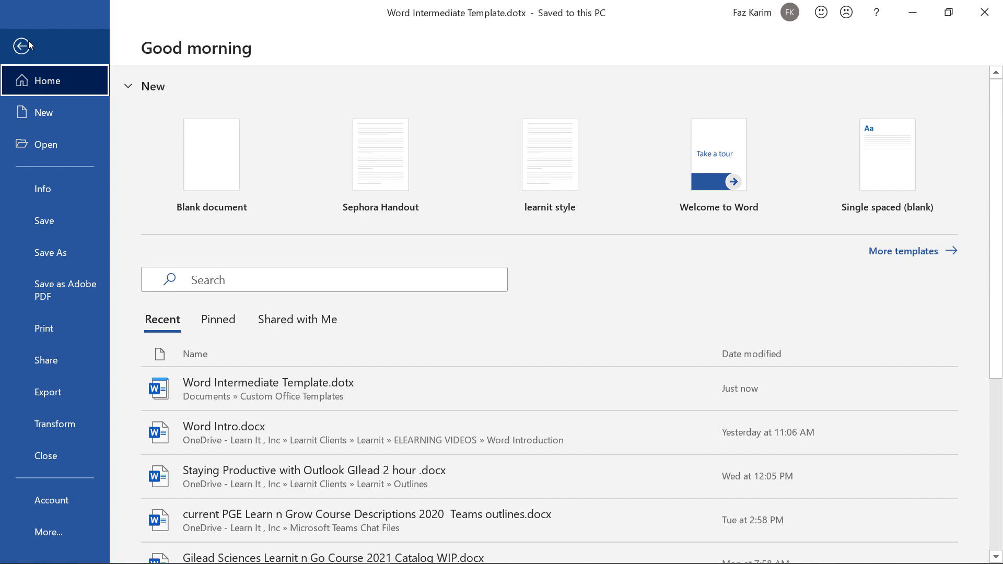
left_click(84, 101)
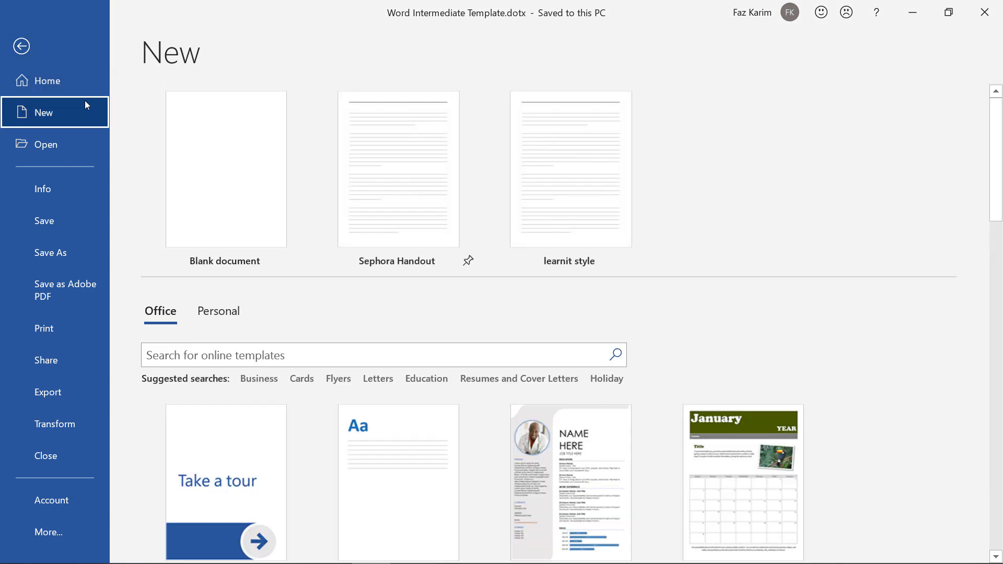
Pin Word Intermediate Template from the Personal templates list, then go back to the document.
left_click(213, 310)
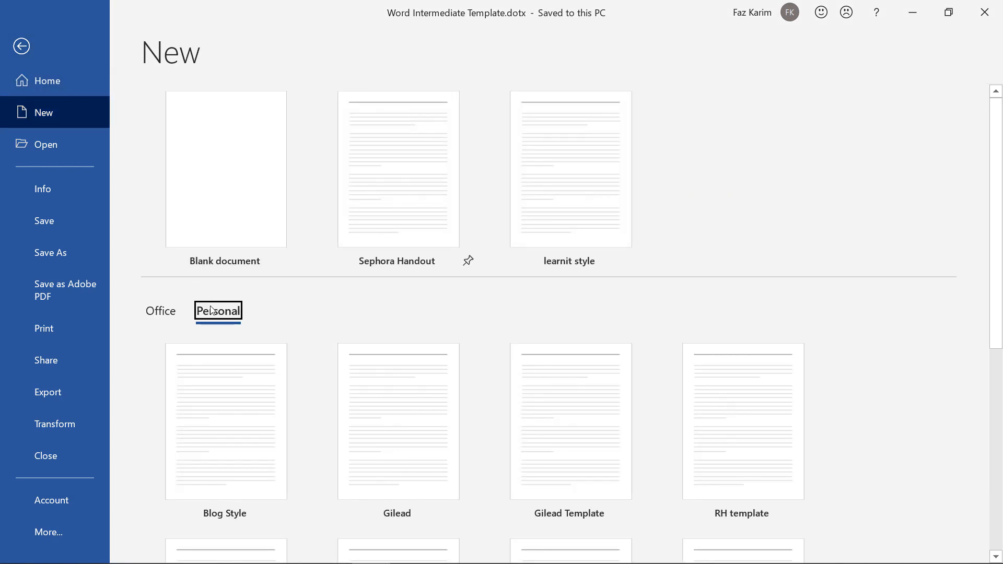
scroll(212, 310, "down", 5)
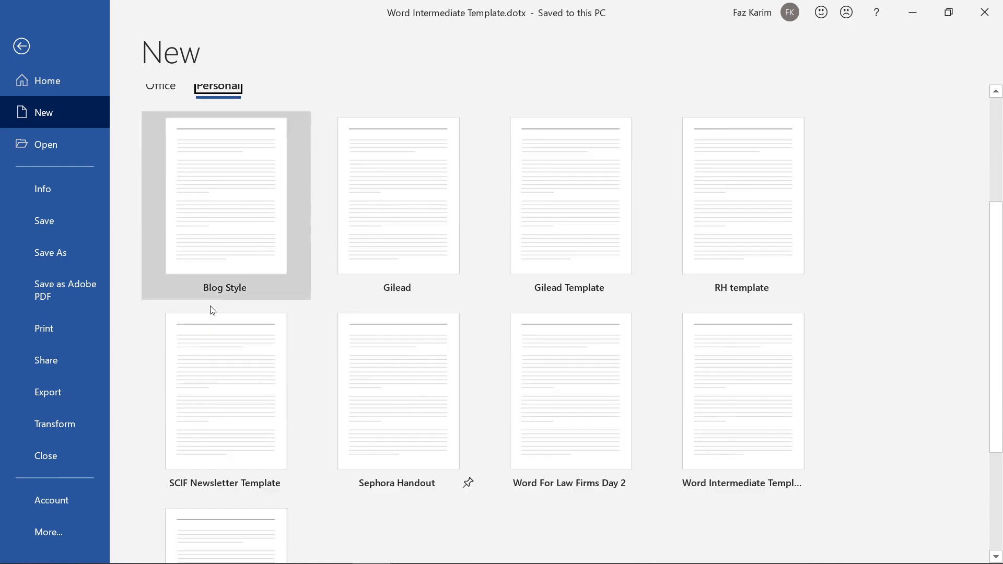
scroll(212, 311, "down", 1)
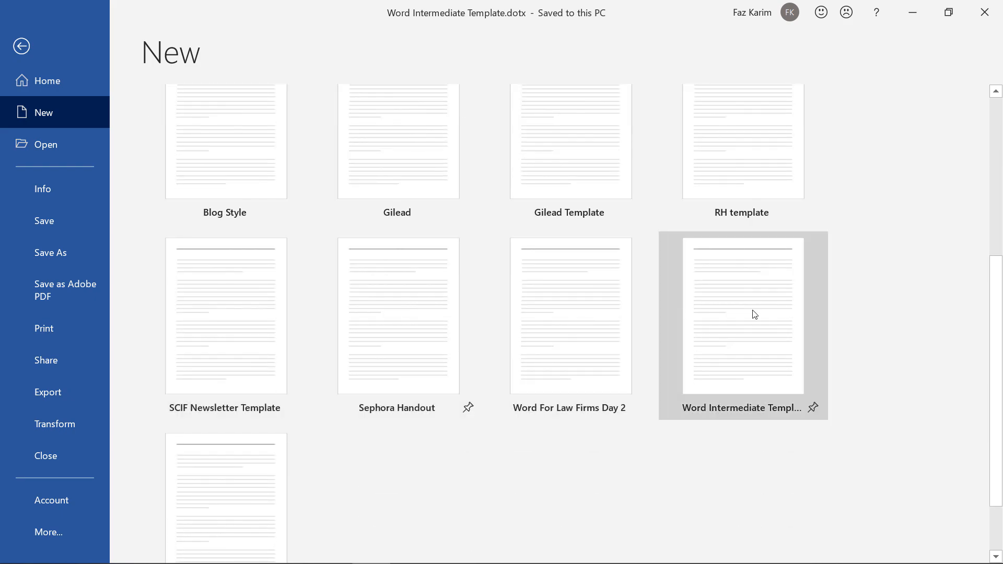
left_click(813, 408)
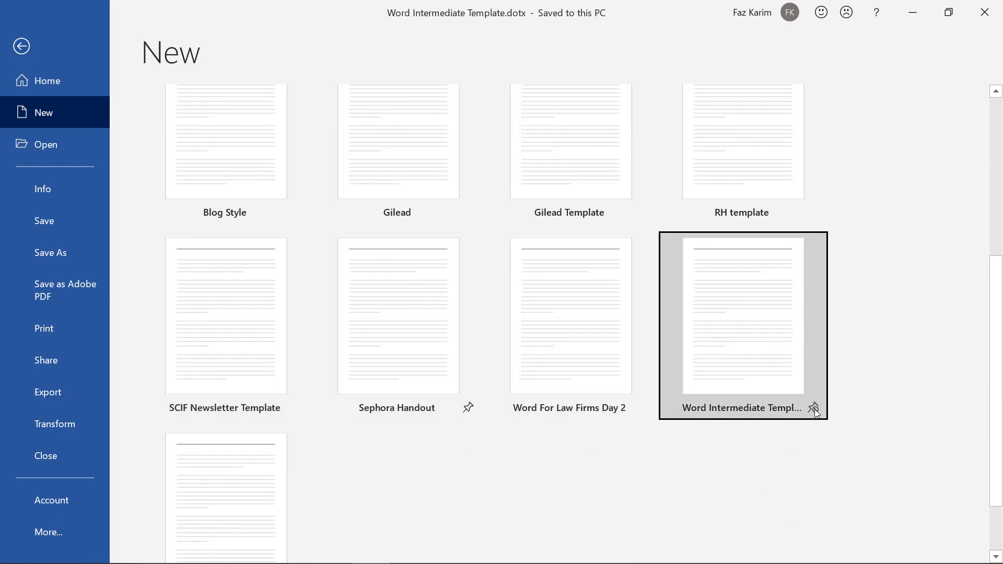
scroll(810, 399, "up", 3)
scroll(573, 205, "up", 1)
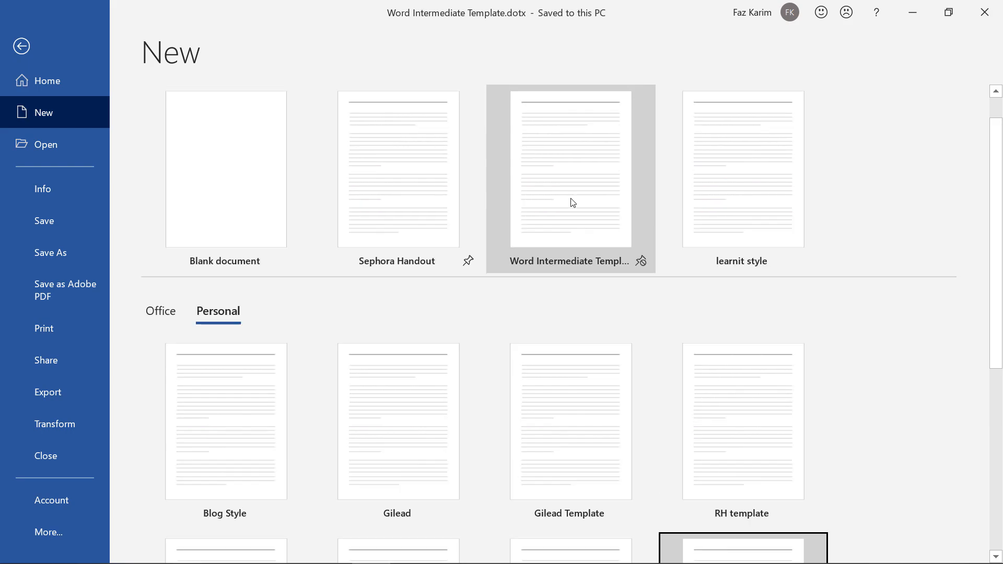
left_click(23, 48)
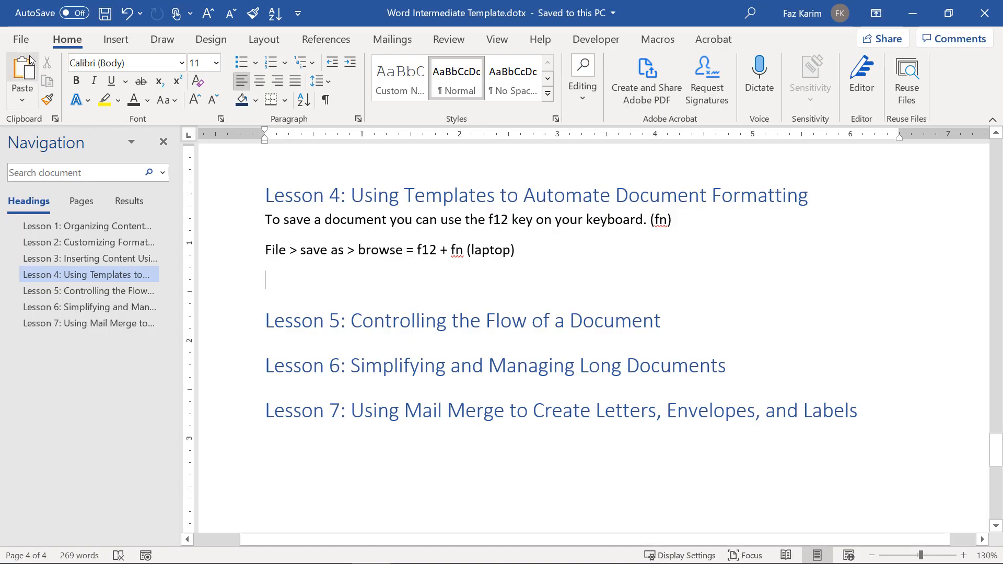
left_click(19, 41)
left_click(19, 111)
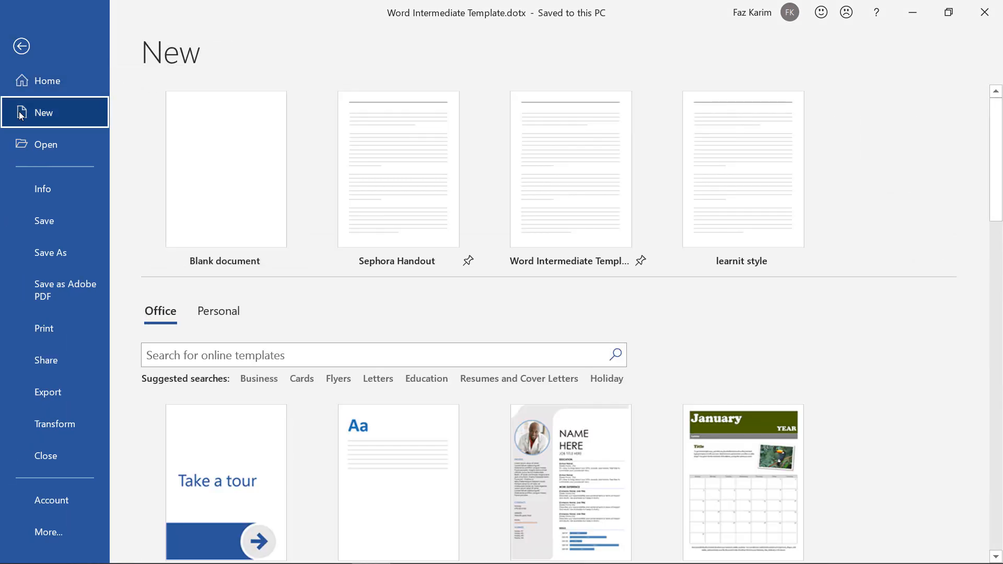
key("ctrl+2")
left_click_drag(624, 221, 760, 318)
mouse_move(624, 252)
left_mouse_down()
mouse_move(621, 224)
mouse_move(657, 222)
mouse_move(636, 261)
left_mouse_up()
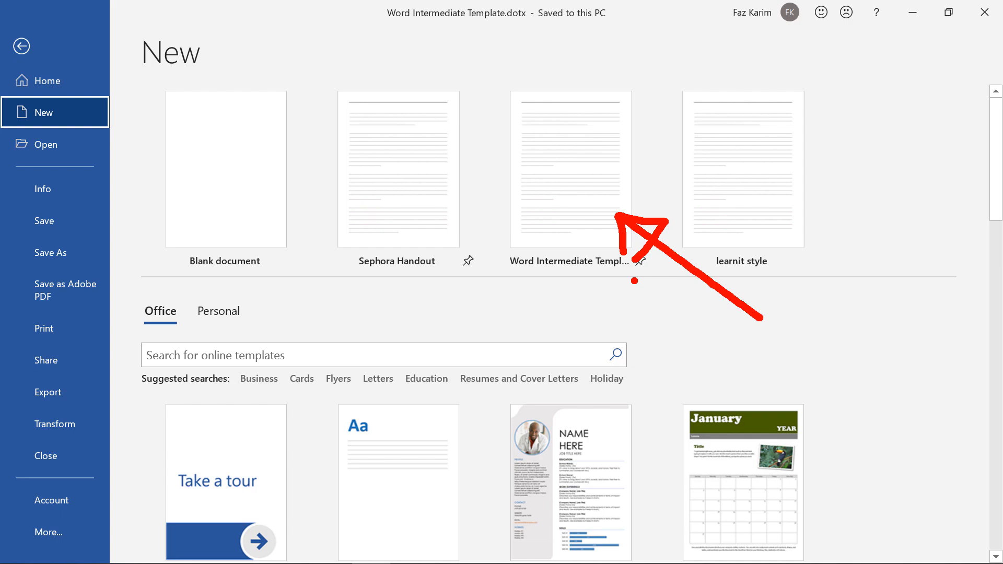
key("Escape")
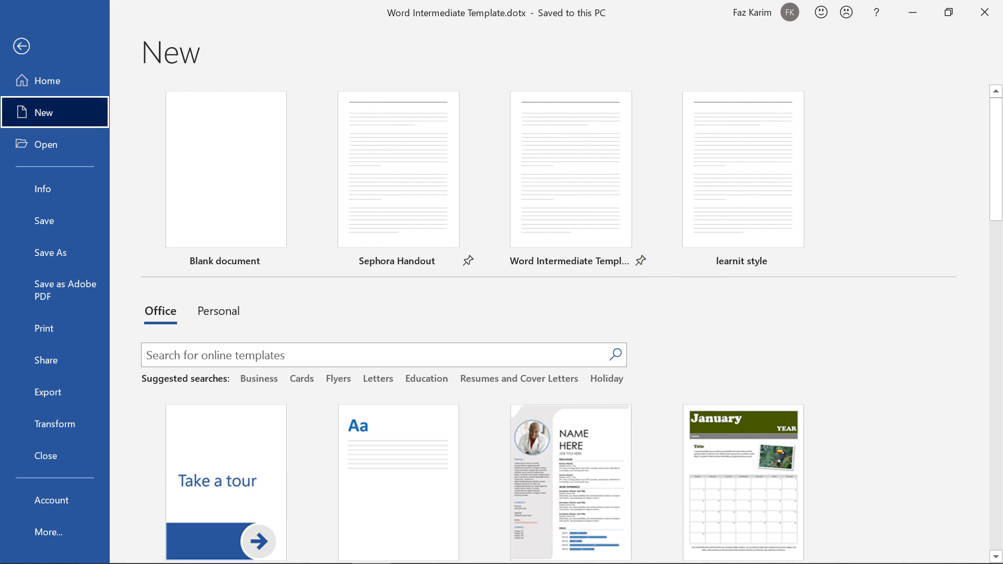
left_click(218, 311)
scroll(343, 305, "down", 4)
scroll(345, 305, "down", 3)
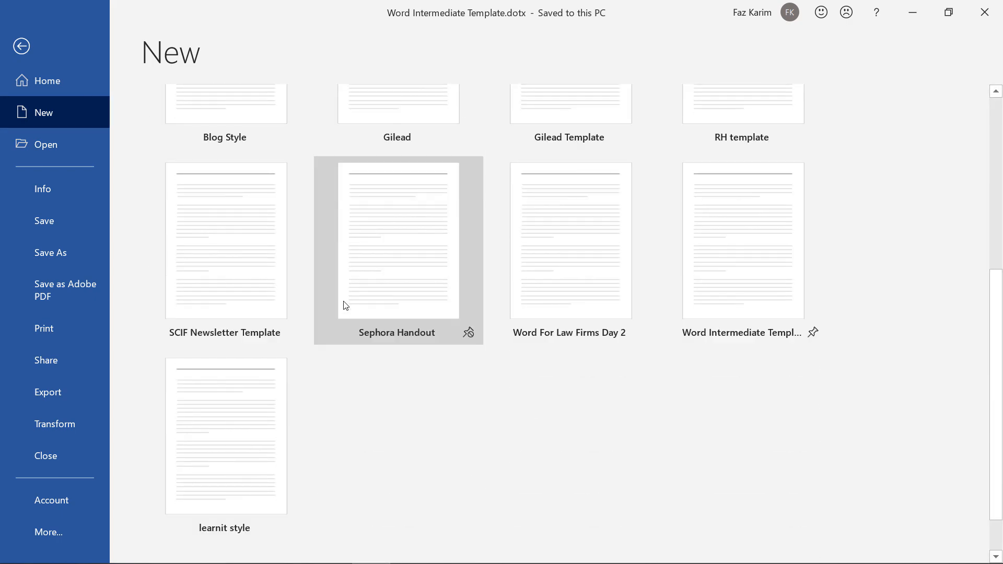
scroll(345, 305, "up", 7)
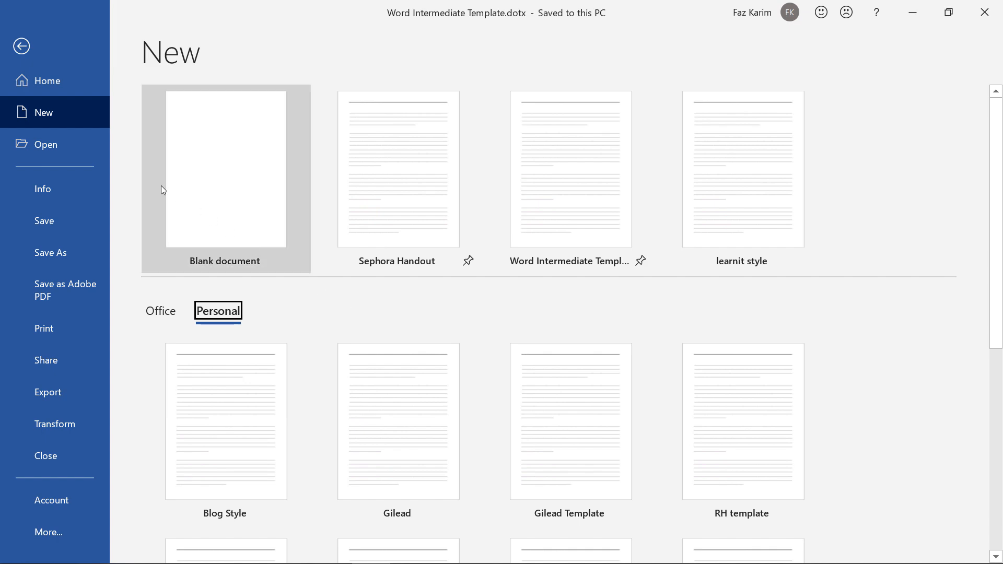
left_click(25, 52)
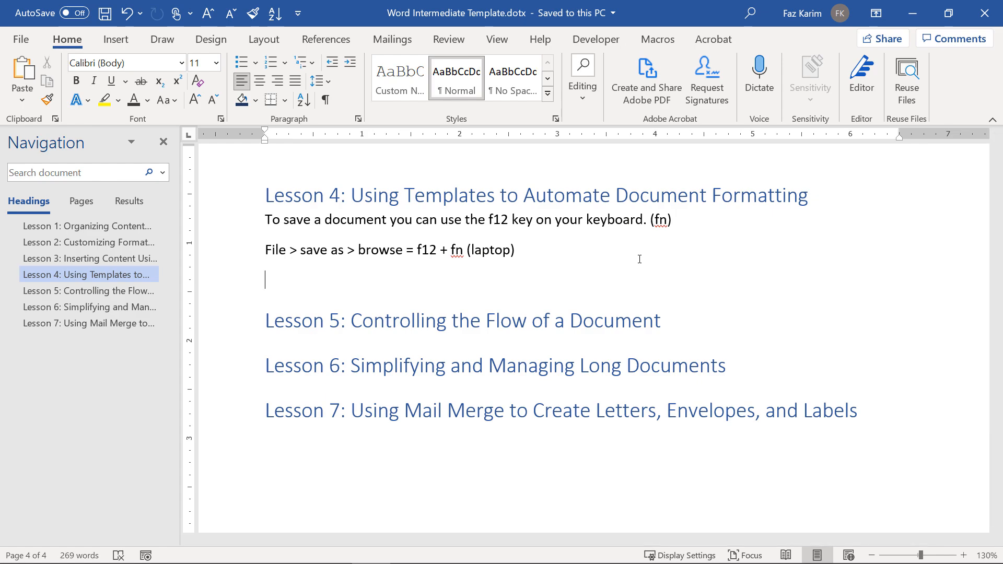
Save the Lesson 1 bar chart as 'Chart Template', replacing the existing Chart Template.crtx.
scroll(639, 259, "up", 10)
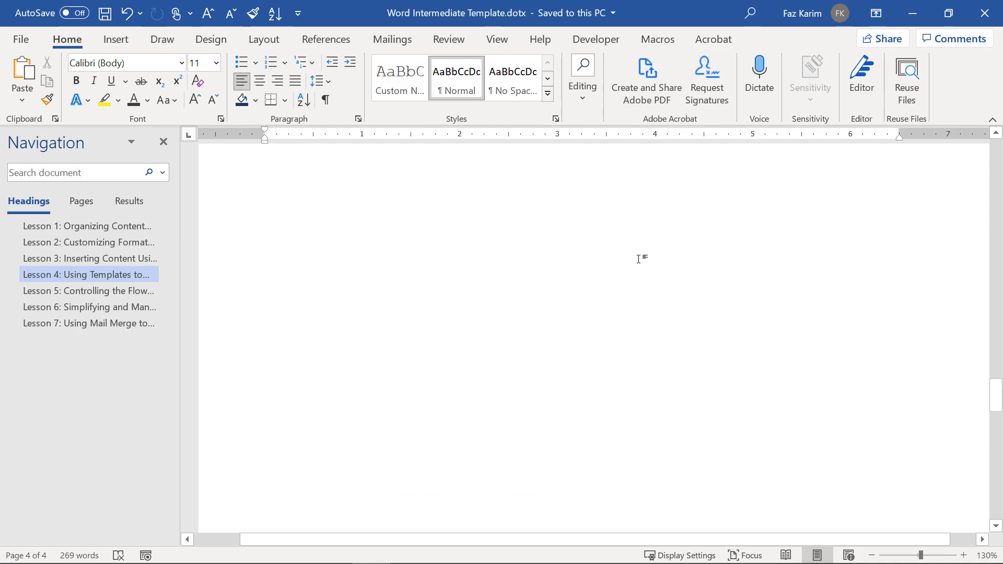
scroll(640, 259, "up", 10)
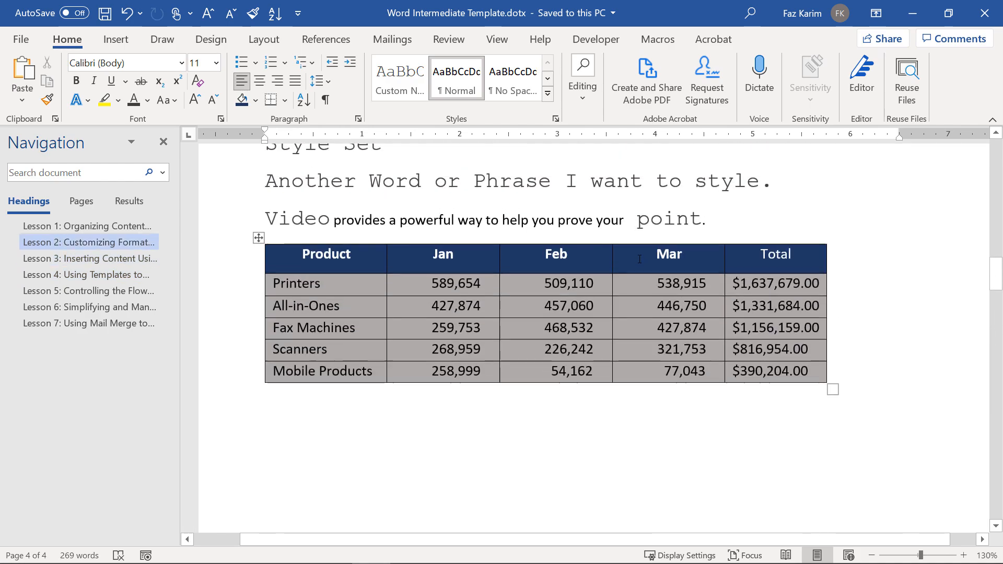
scroll(639, 259, "up", 8)
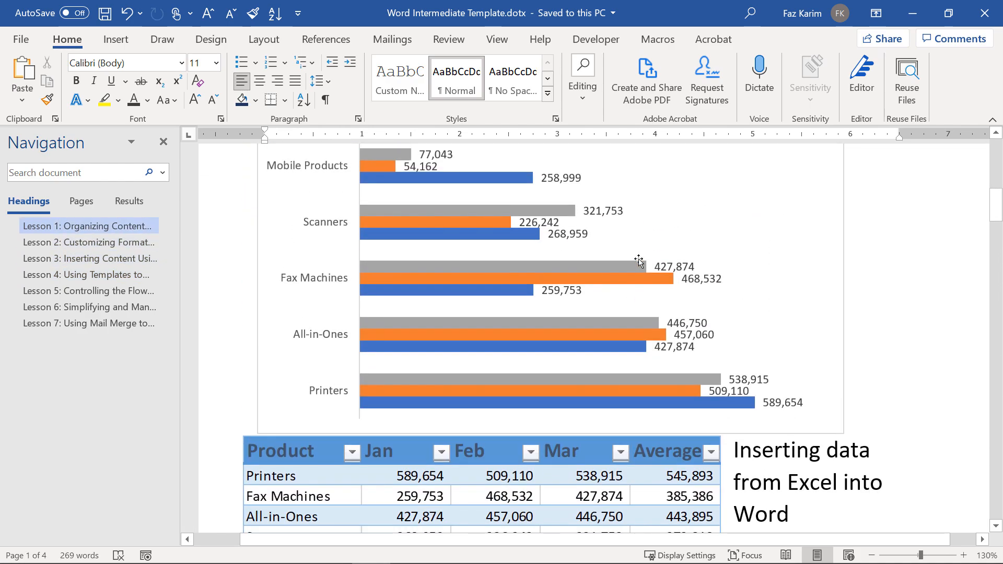
scroll(639, 260, "up", 2)
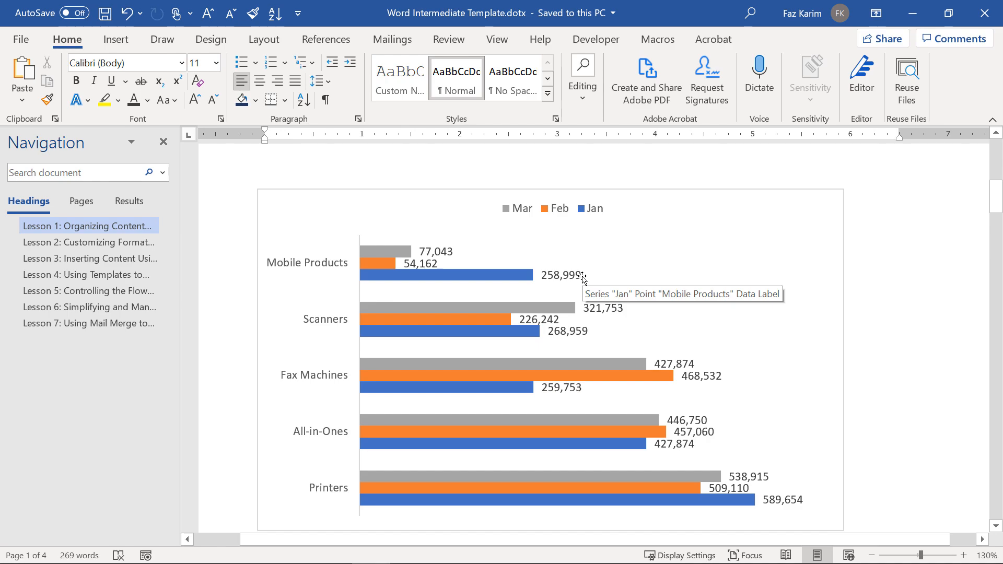
right_click(719, 333)
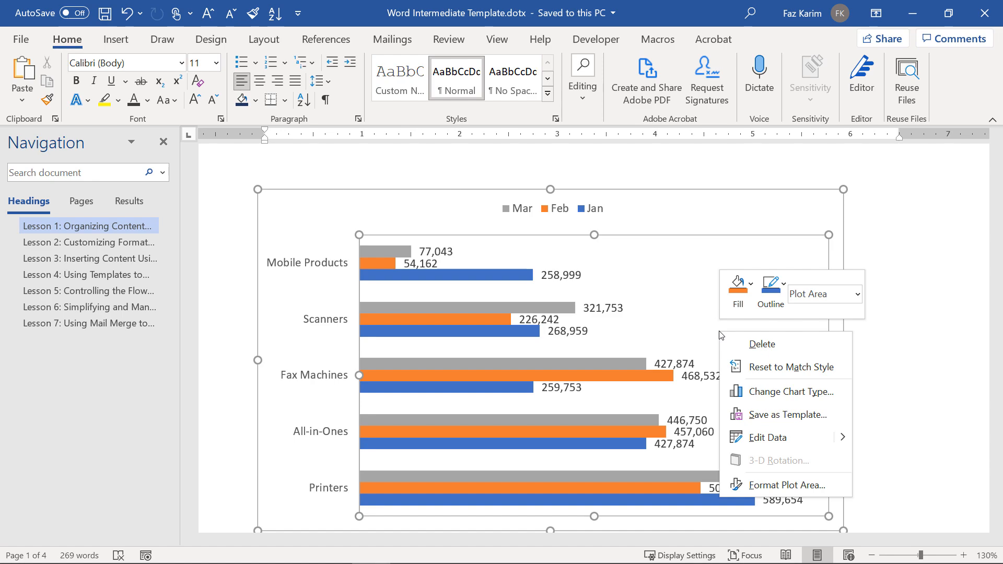
left_click(766, 414)
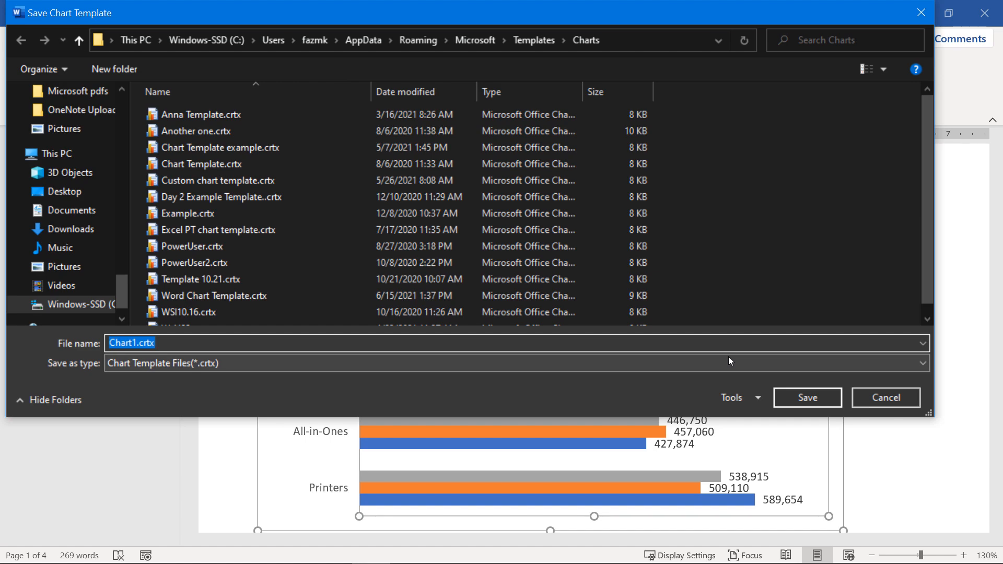
key("BackSpace")
type("Chart Templat")
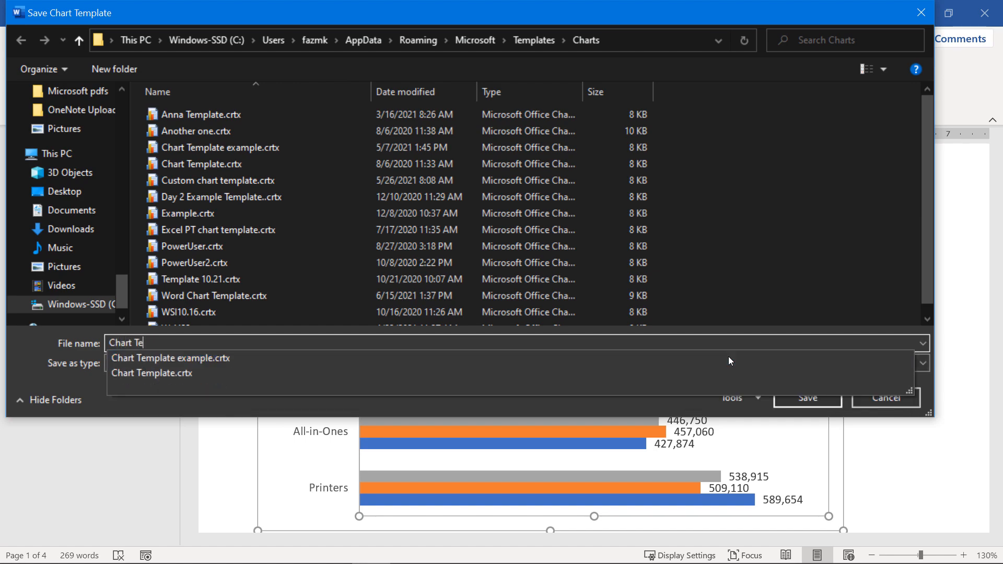
type("e")
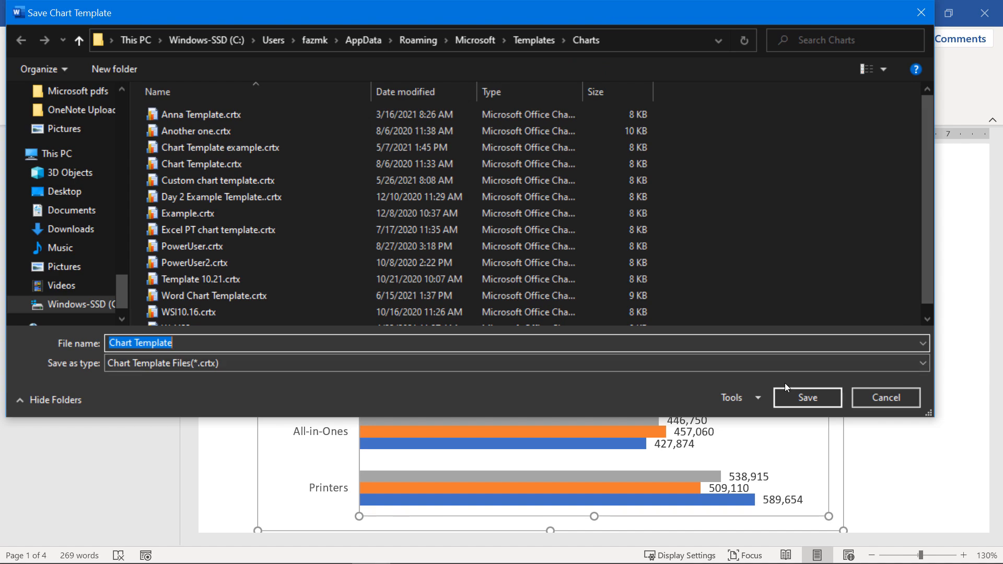
left_click(779, 391)
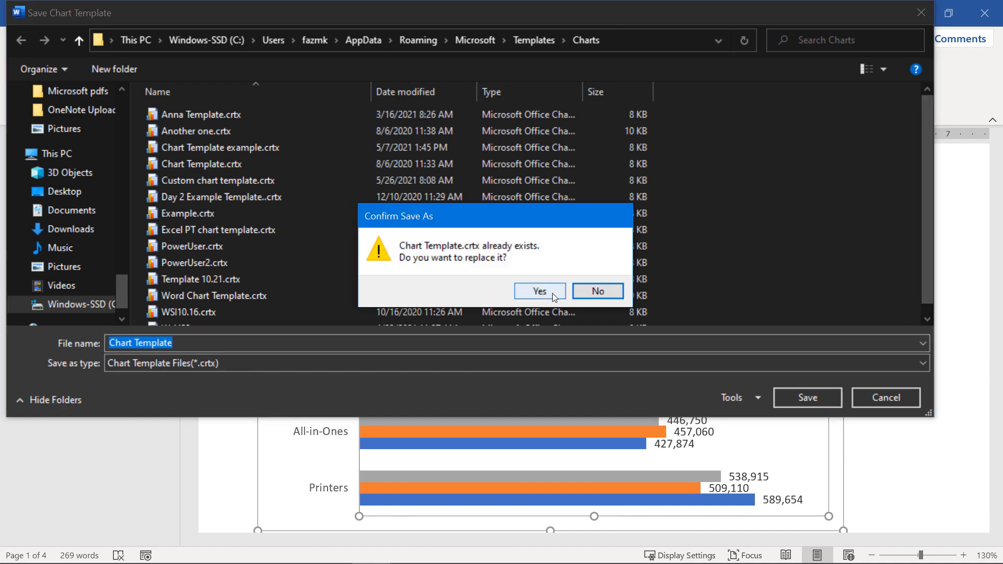
left_click(551, 293)
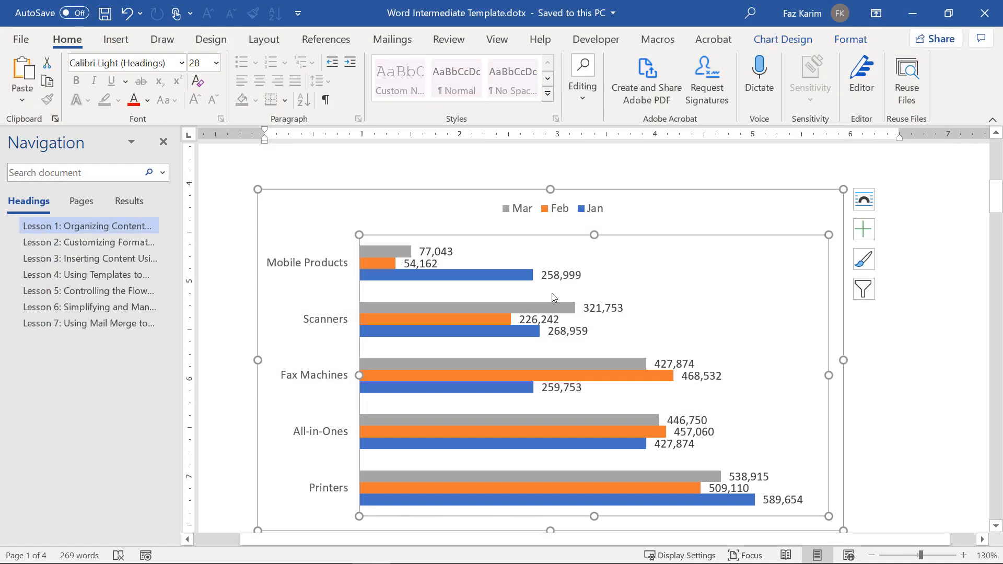
Check the Insert Chart dialog's Templates list for the saved chart template.
scroll(552, 293, "down", 5)
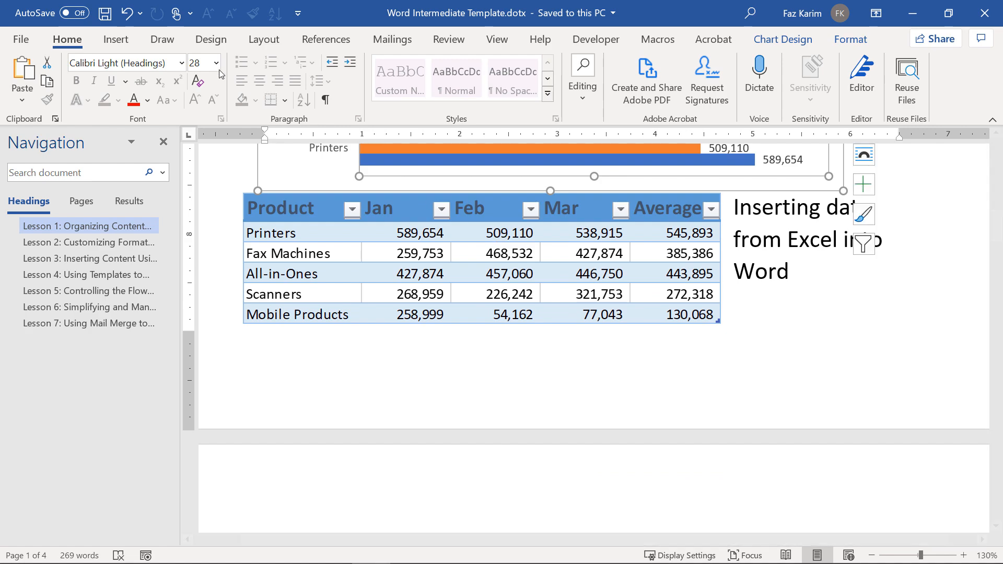
left_click(116, 40)
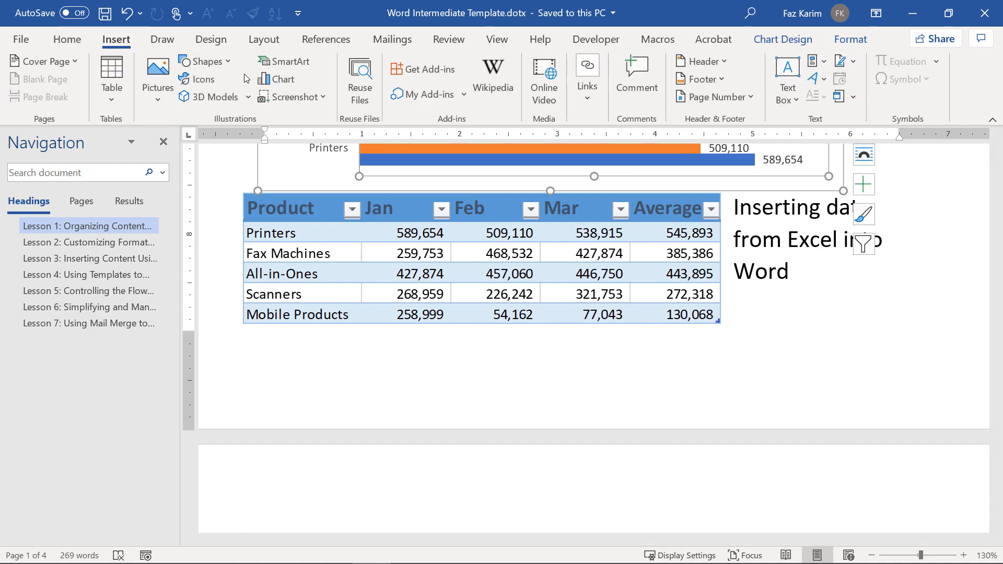
left_click(261, 82)
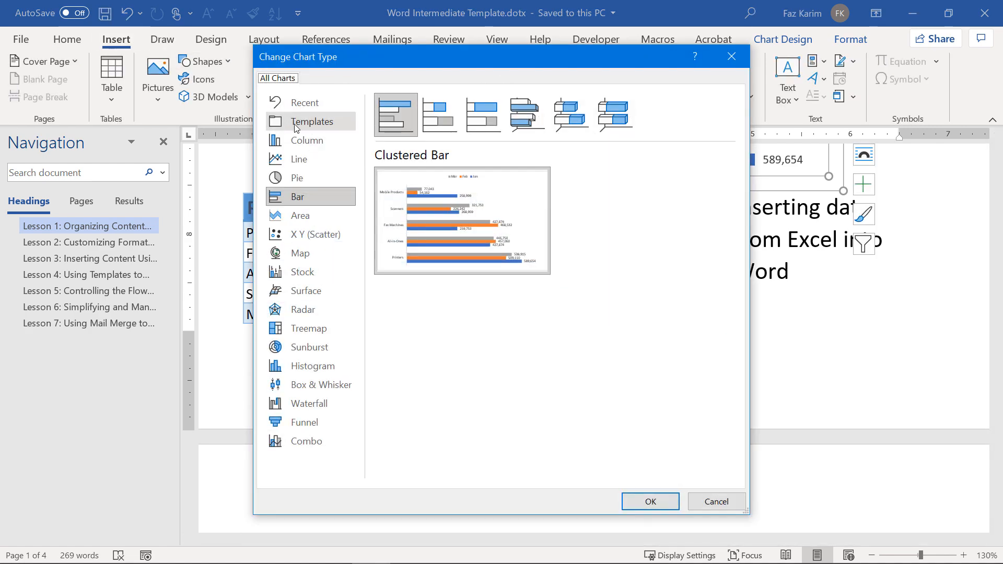
left_click(317, 126)
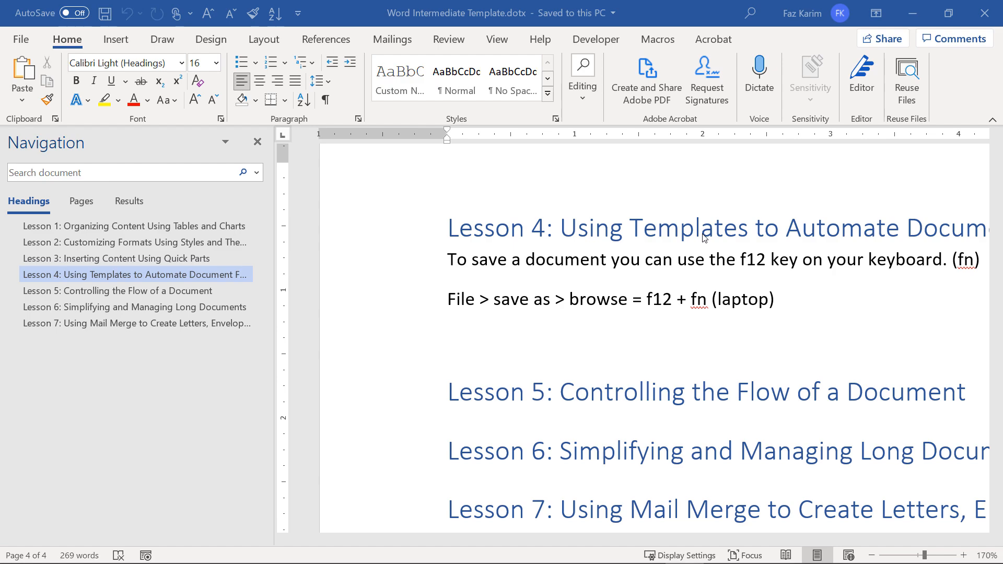
Drag the Navigation pane's border far left so the page fills more of the window.
scroll(705, 238, "down", 1)
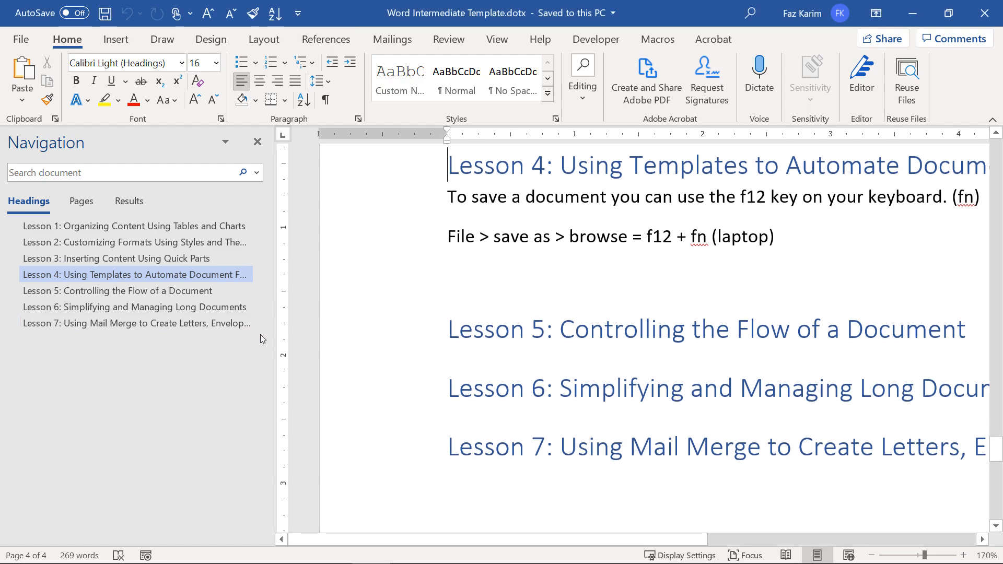
left_click_drag(273, 343, 36, 346)
scroll(374, 247, "up", 2)
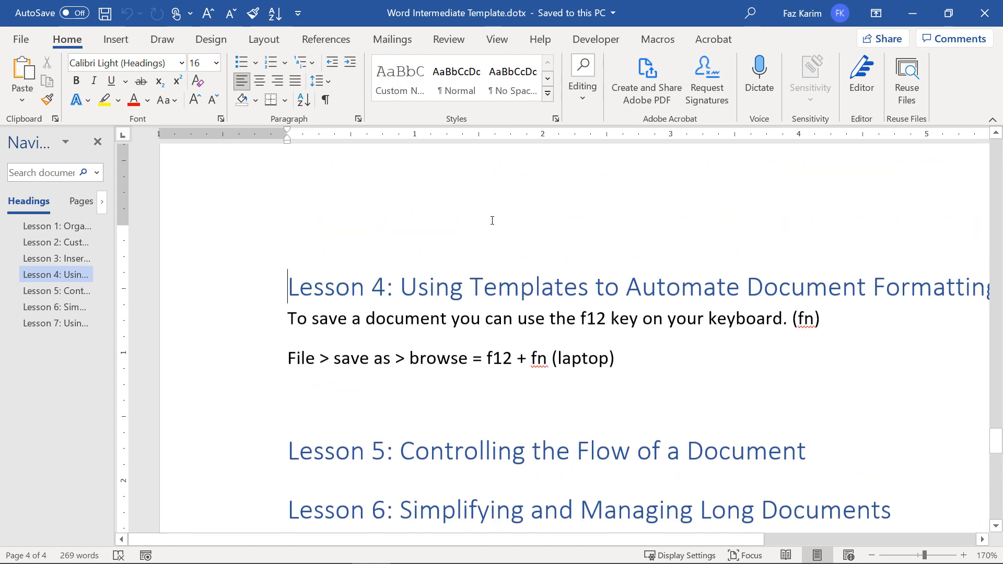
scroll(492, 220, "down", 1, "ctrl")
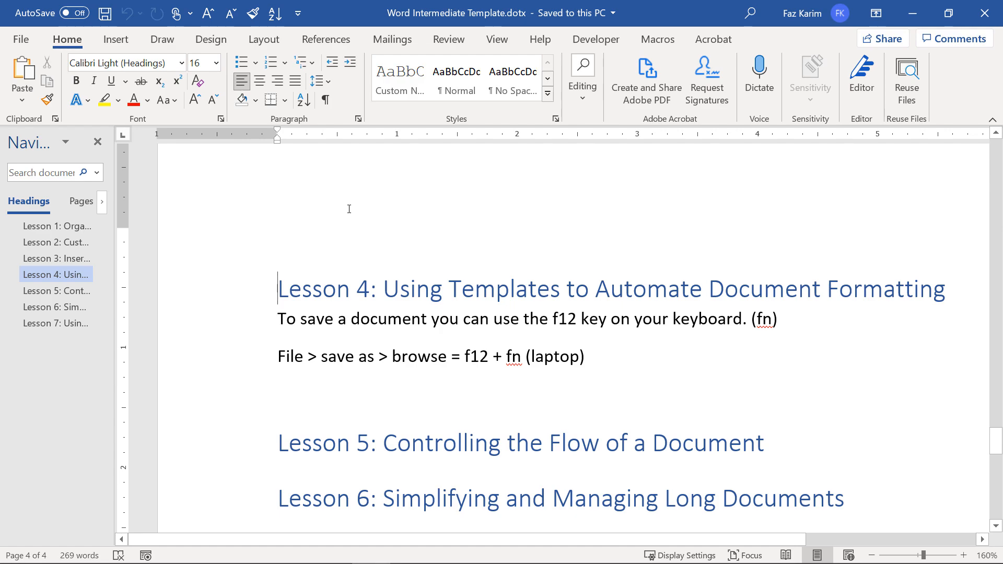
Below the save-as line, add 'saving a document template and also saving a chart template.'.
left_click(609, 361)
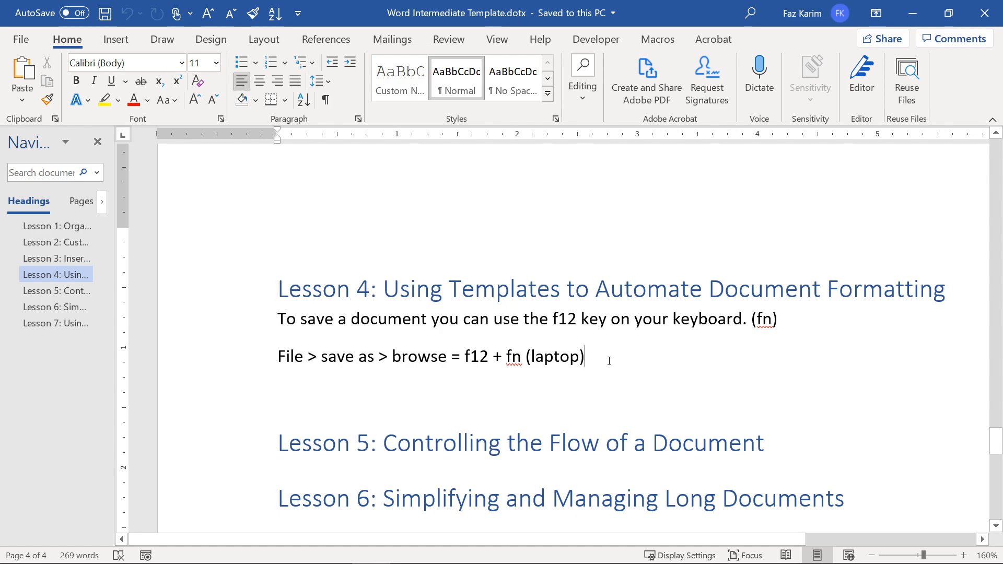
key("Return")
type("sa")
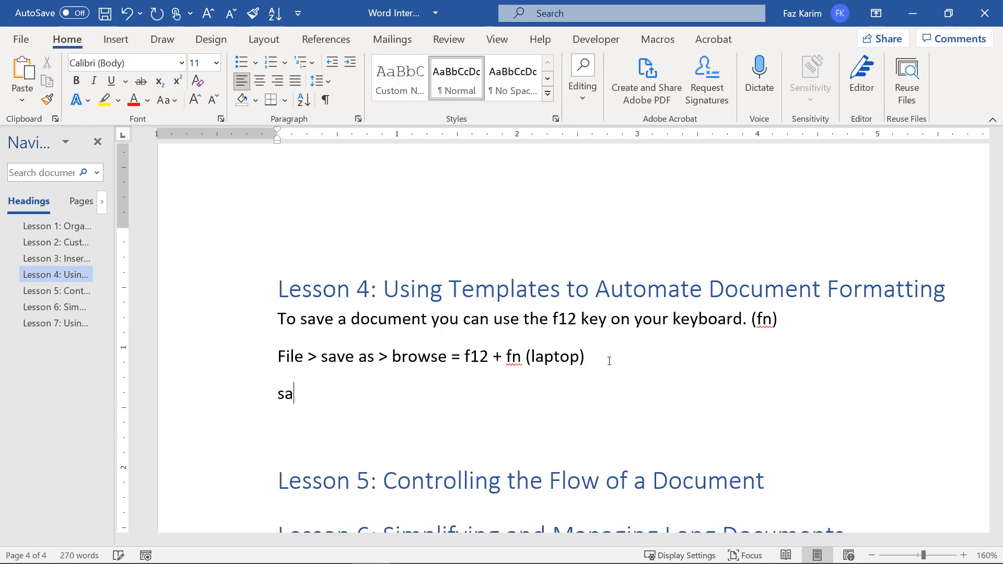
type("ving a docum")
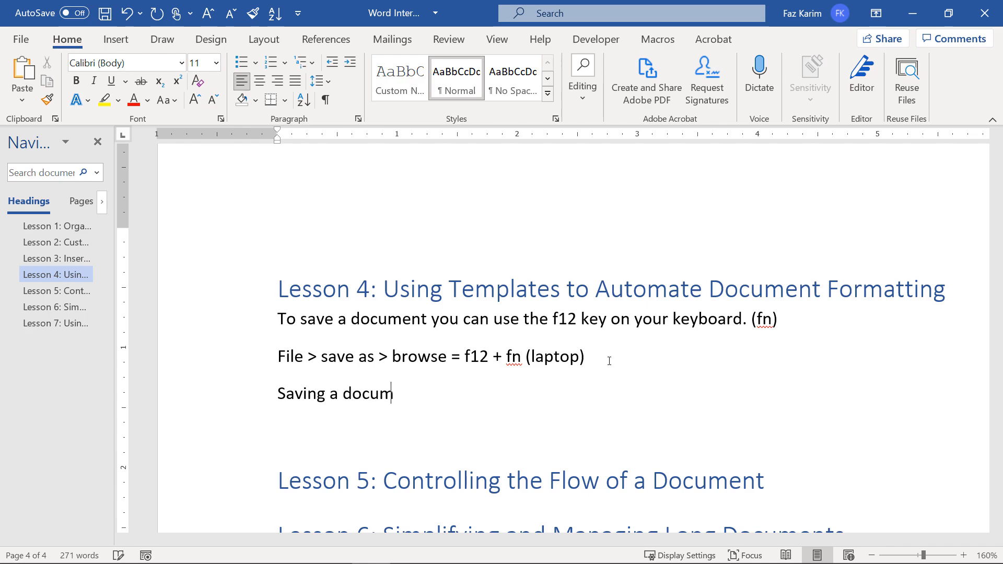
type("ent template and a")
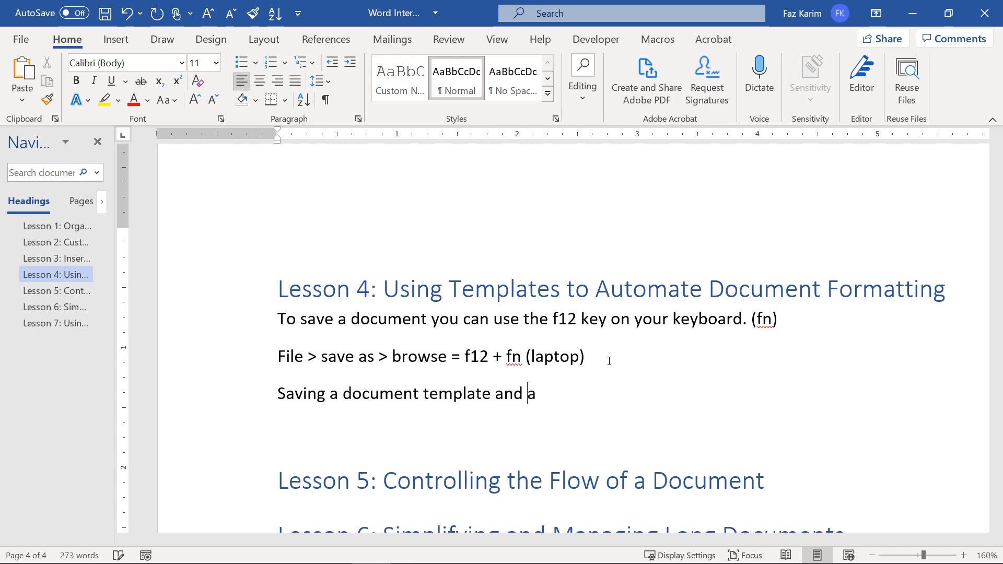
type("lso saving a ")
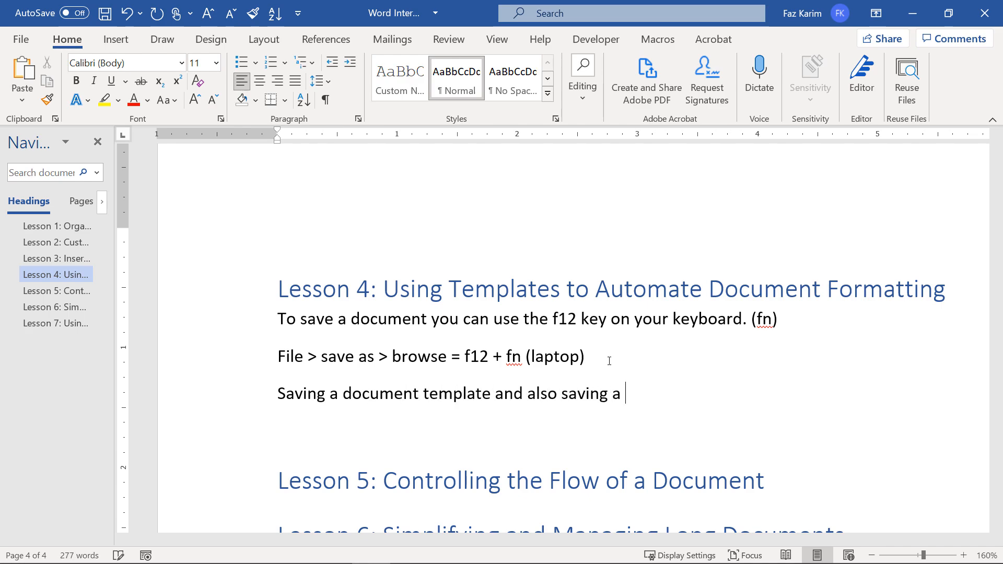
type("chart template")
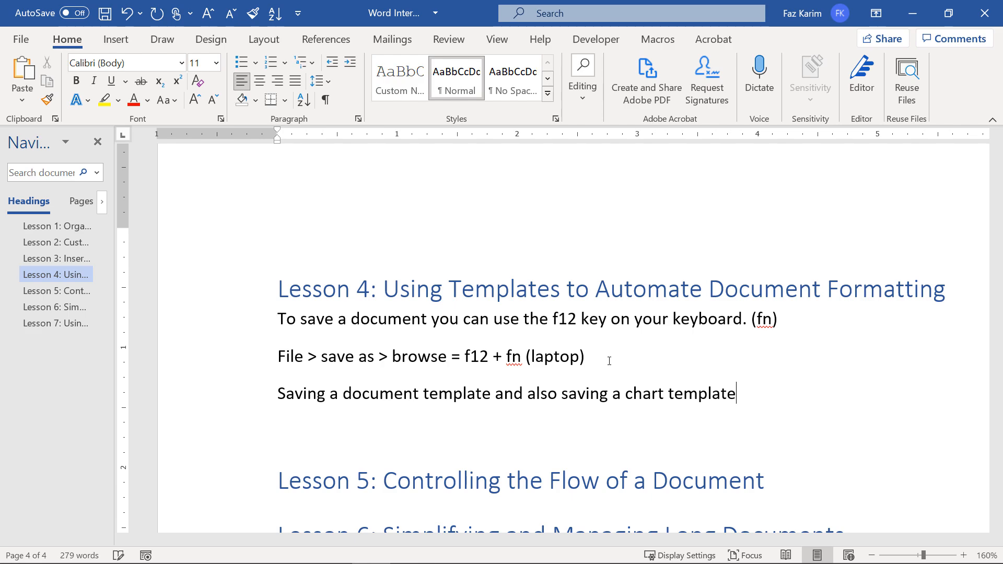
type(".")
left_click_drag(591, 359, 465, 359)
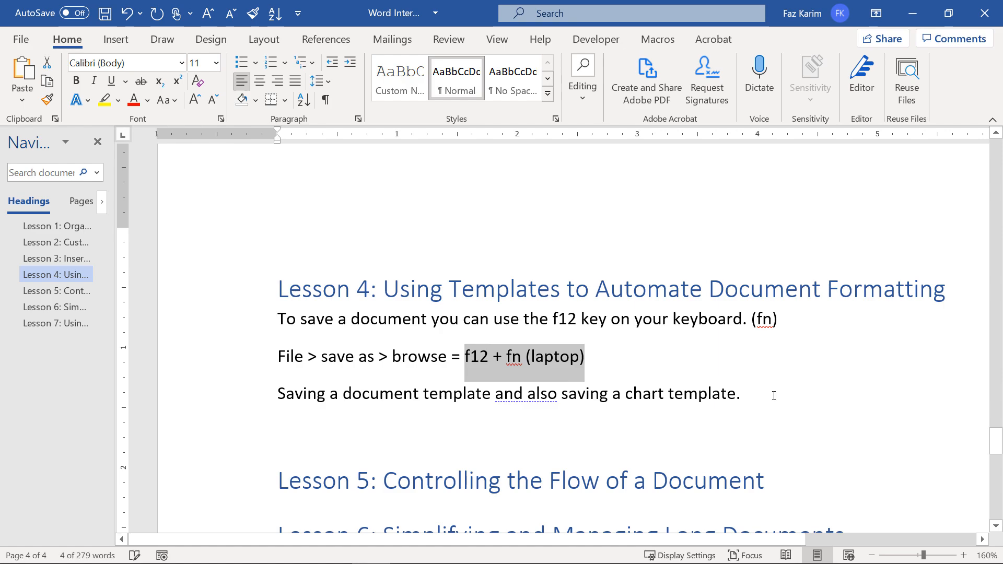
Enlarge 'f12 + fn (laptop)' to 18 pt, then open and cancel the Save As dialog.
key("ctrl+shift+period")
key("ctrl+shift+period")
key("ctrl+shift+period")
key("ctrl+shift+period")
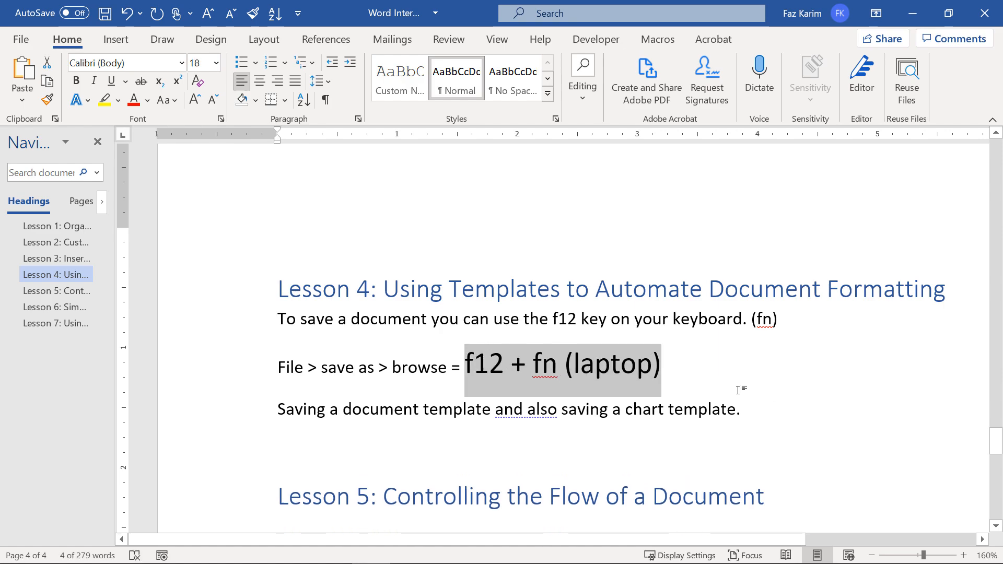
left_click(537, 373)
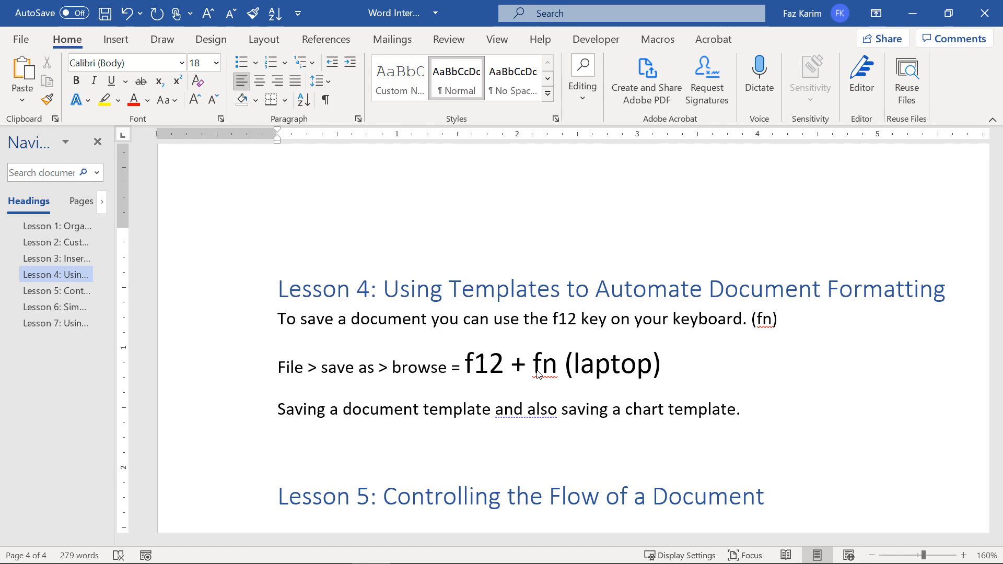
key("F12")
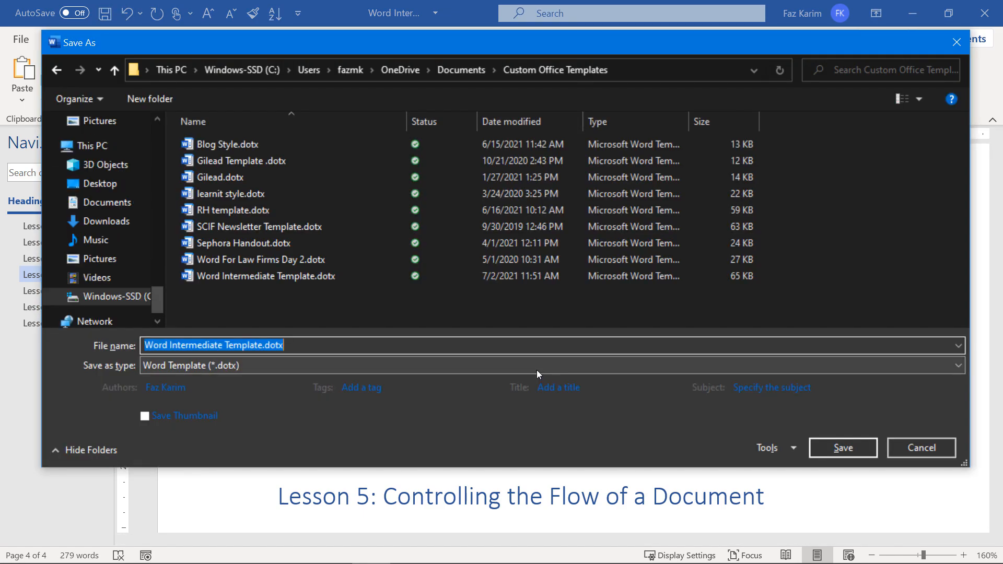
left_click(901, 441)
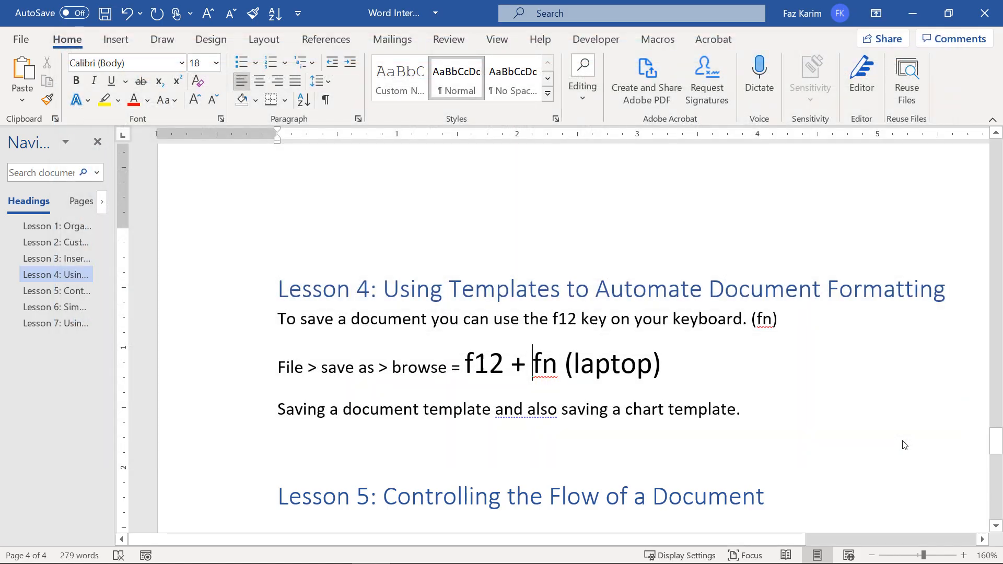
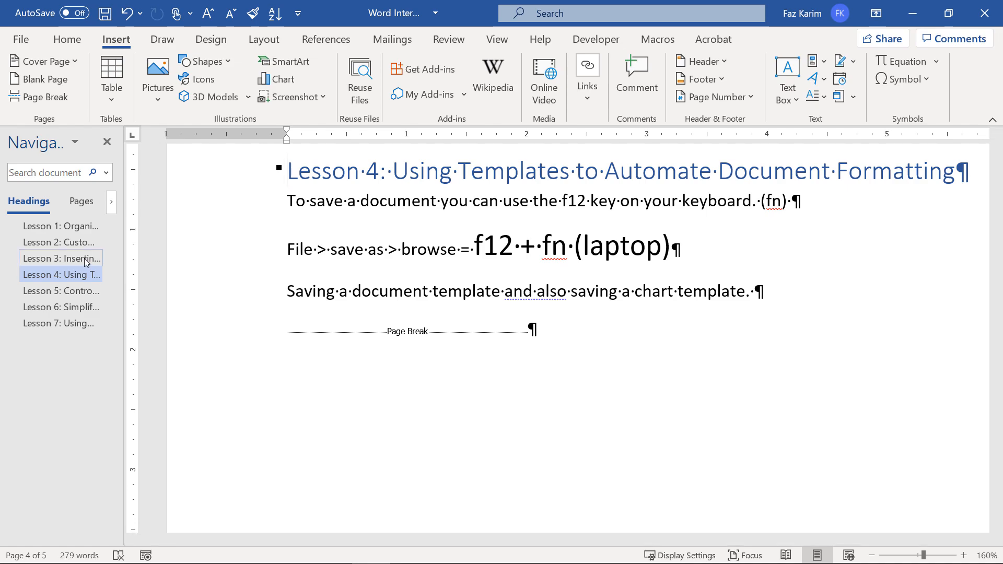
Browse the Lesson 3, 2 and 1 sections, then jump to Lesson 5 in the Navigation pane.
left_click(83, 258)
scroll(284, 331, "down", 4)
scroll(284, 330, "down", 1)
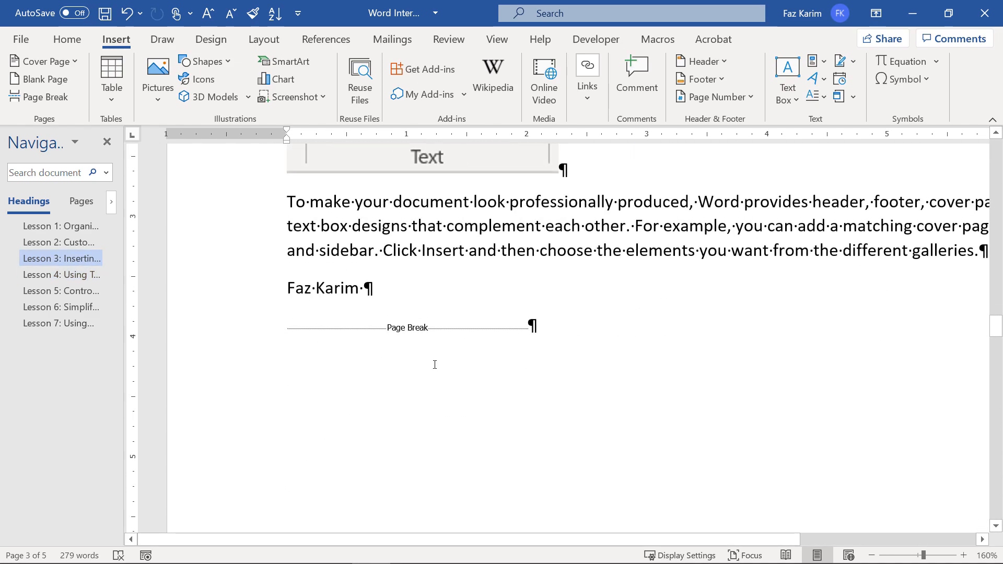
left_click(54, 245)
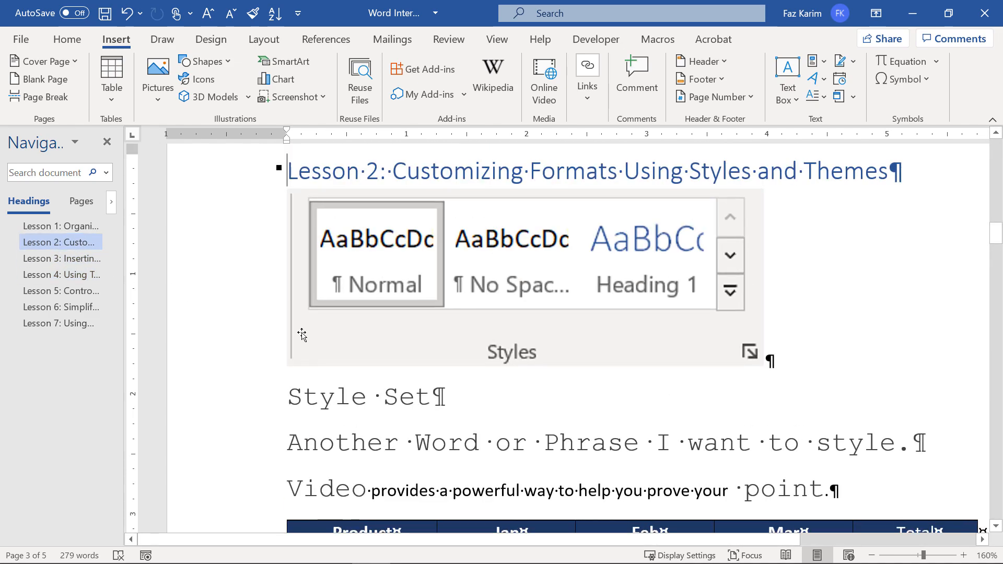
scroll(303, 335, "down", 3)
scroll(305, 335, "down", 7)
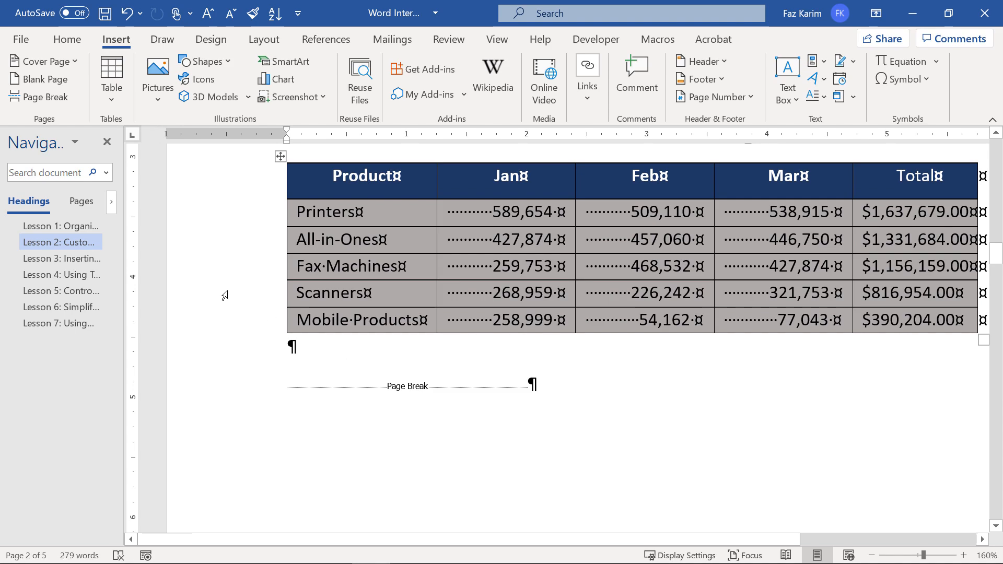
left_click(74, 231)
scroll(237, 296, "down", 8)
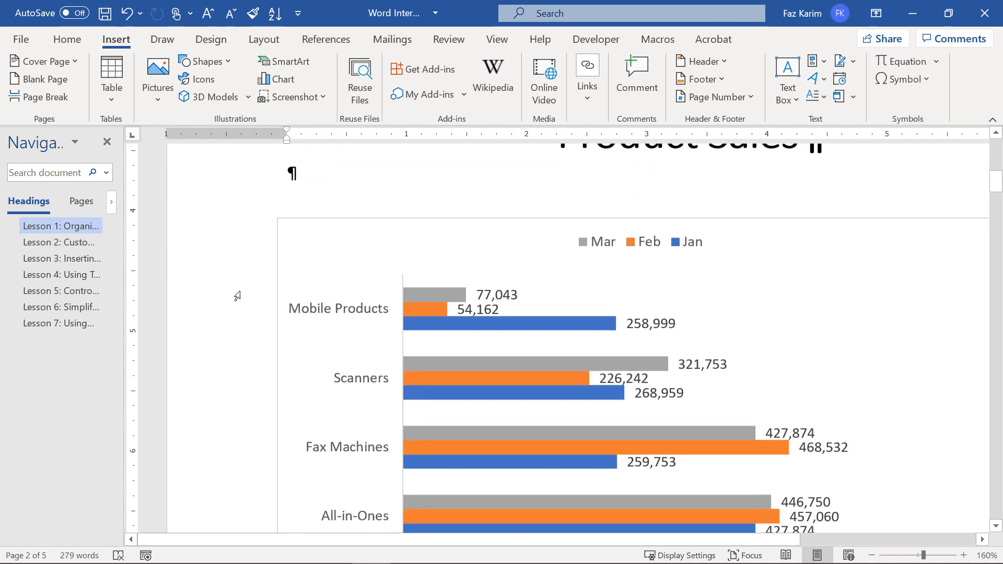
scroll(237, 297, "down", 3)
left_click(84, 294)
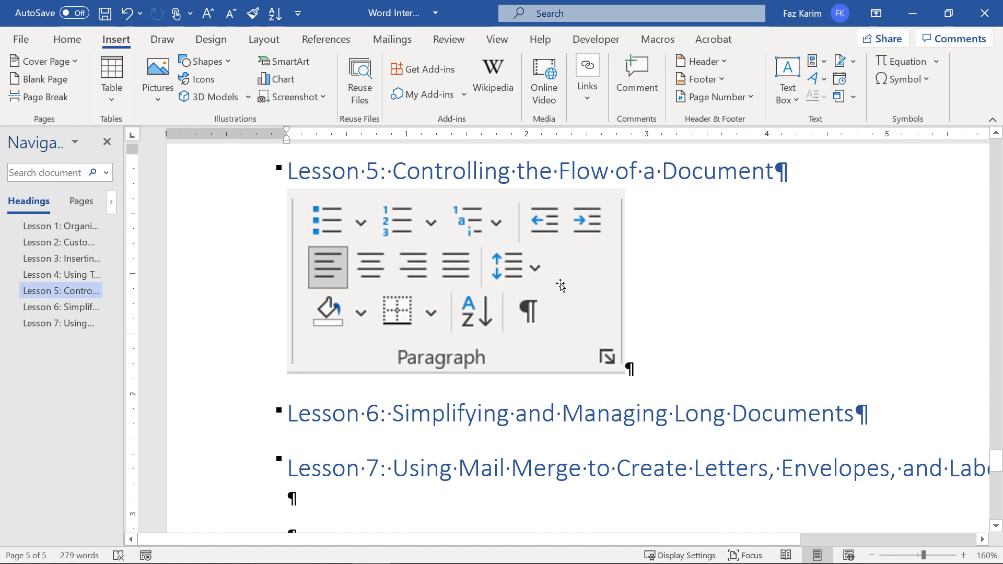
Hide formatting marks and generate a =rand(1,3) sample paragraph below the Paragraph image.
left_click(67, 41)
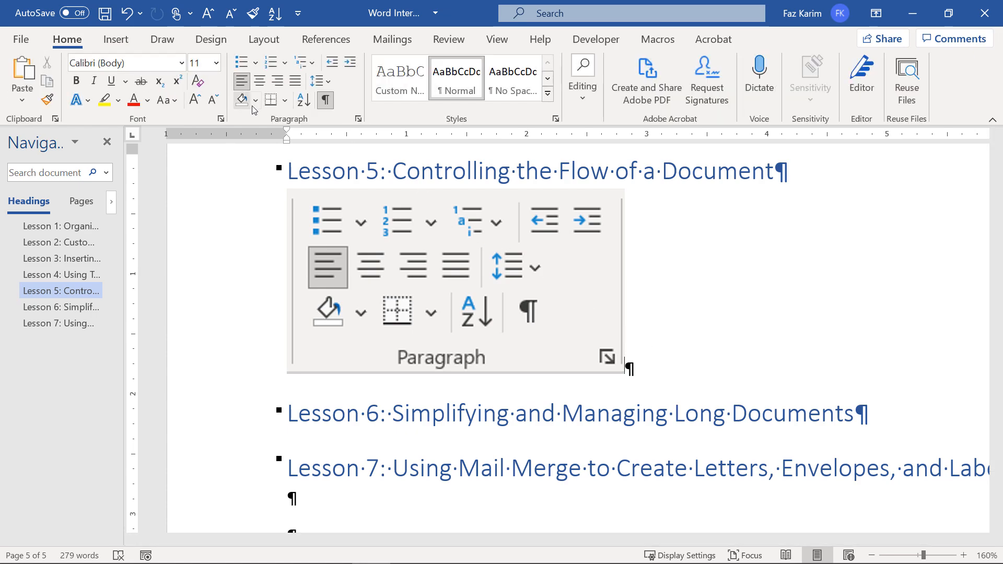
left_click(325, 100)
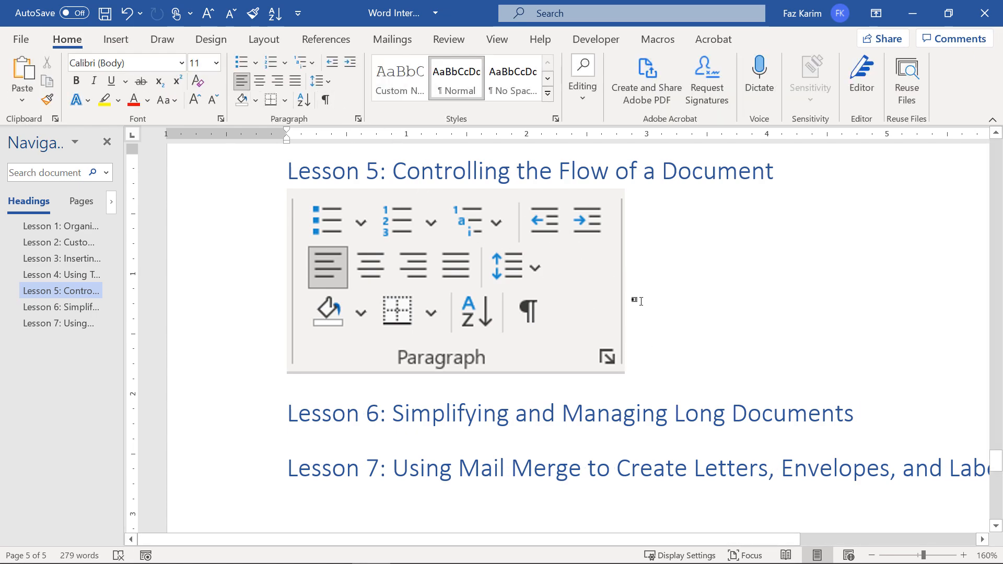
key("ctrl+z")
type("=rand(1")
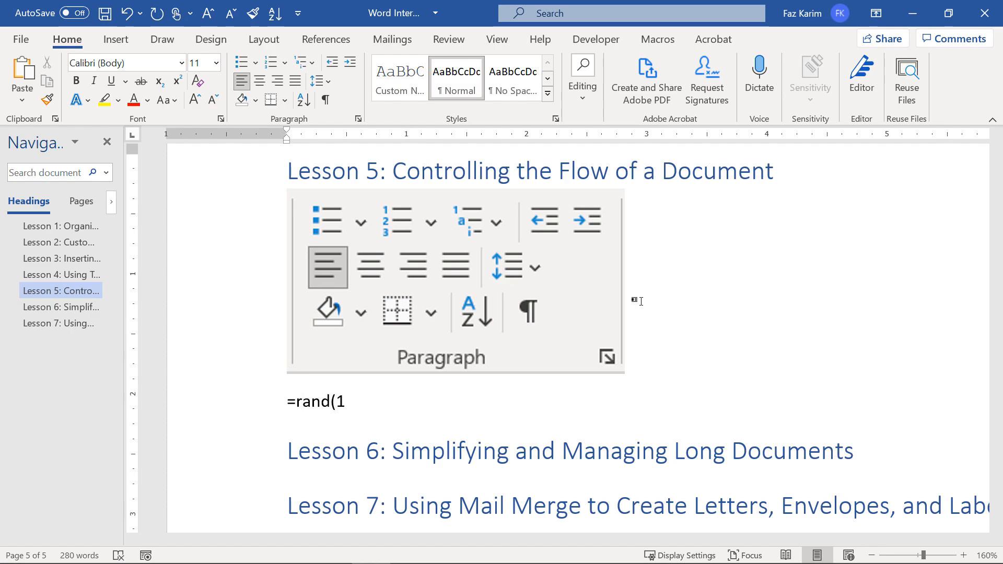
type(",3)")
key("Return")
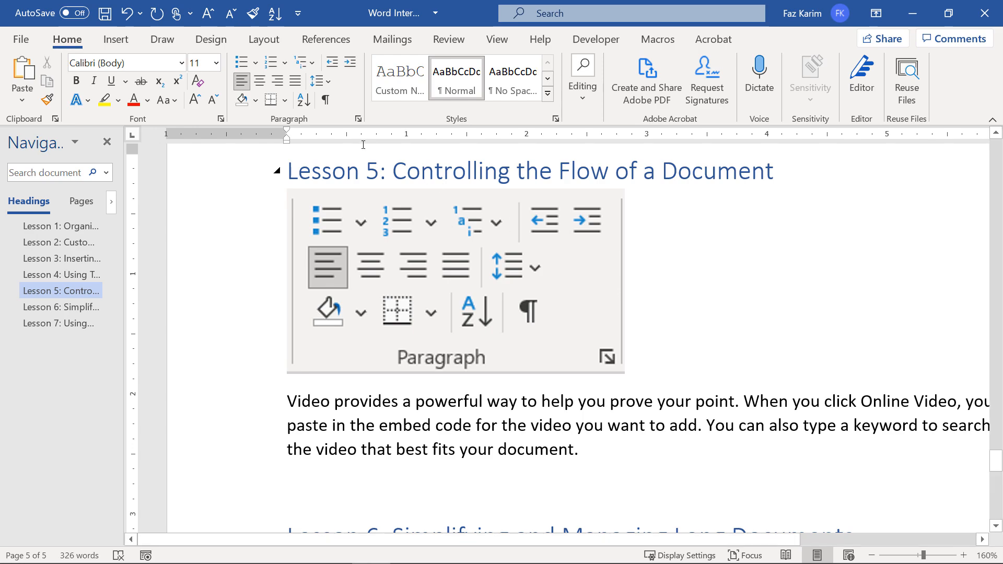
left_click(205, 41)
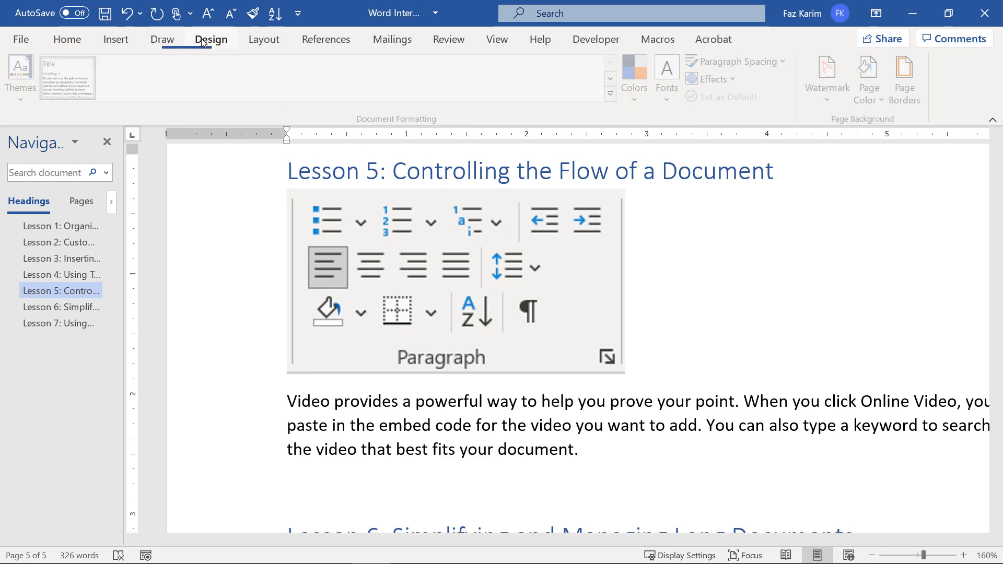
left_click(132, 38)
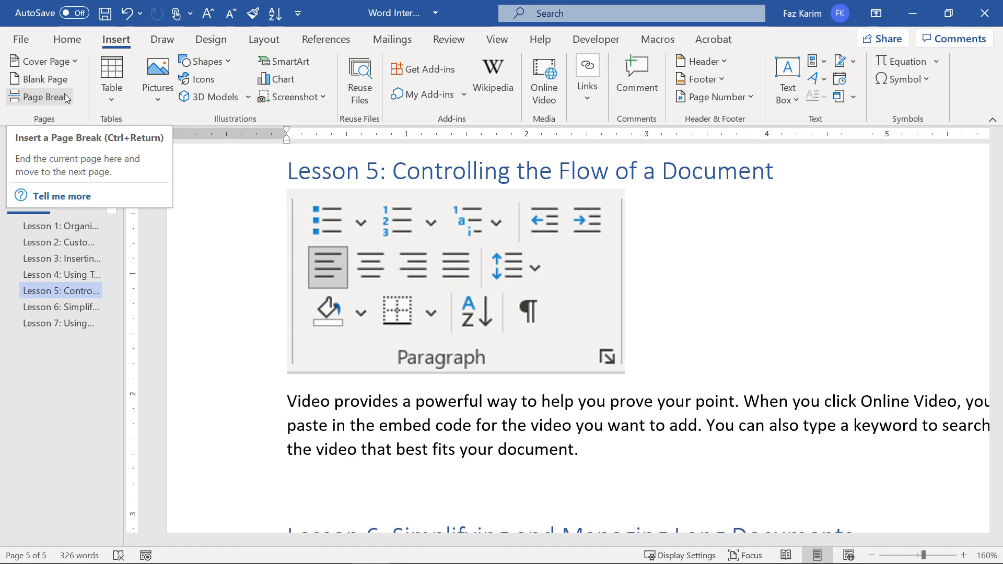
Insert a continuous section break after the sample paragraph, briefly showing formatting marks to verify it.
left_click(252, 42)
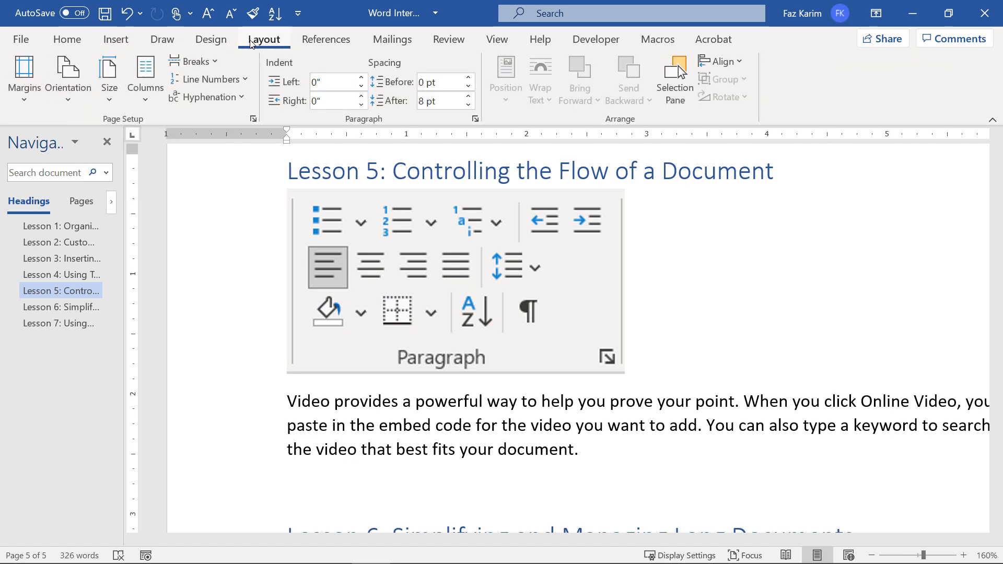
left_click(212, 64)
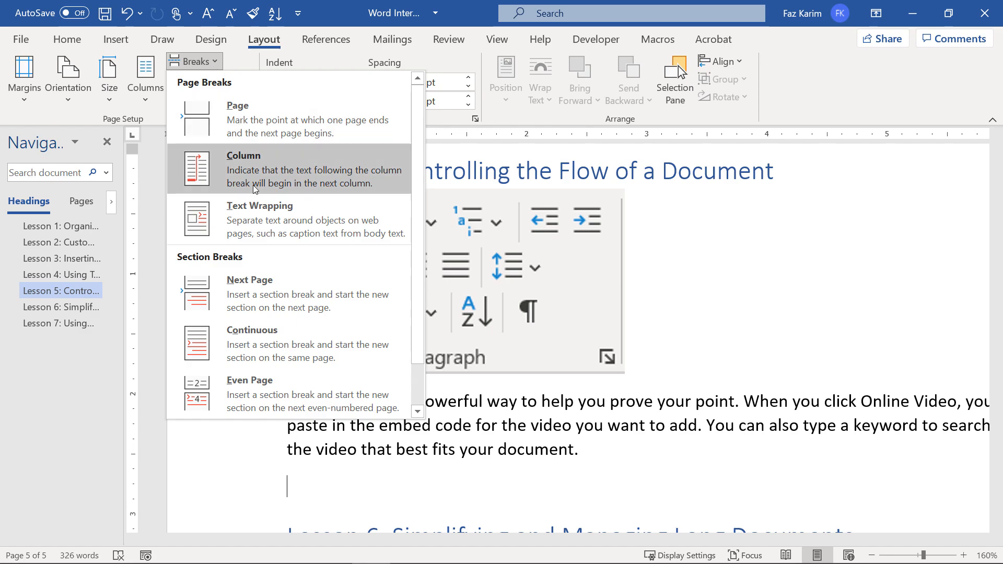
left_click(331, 330)
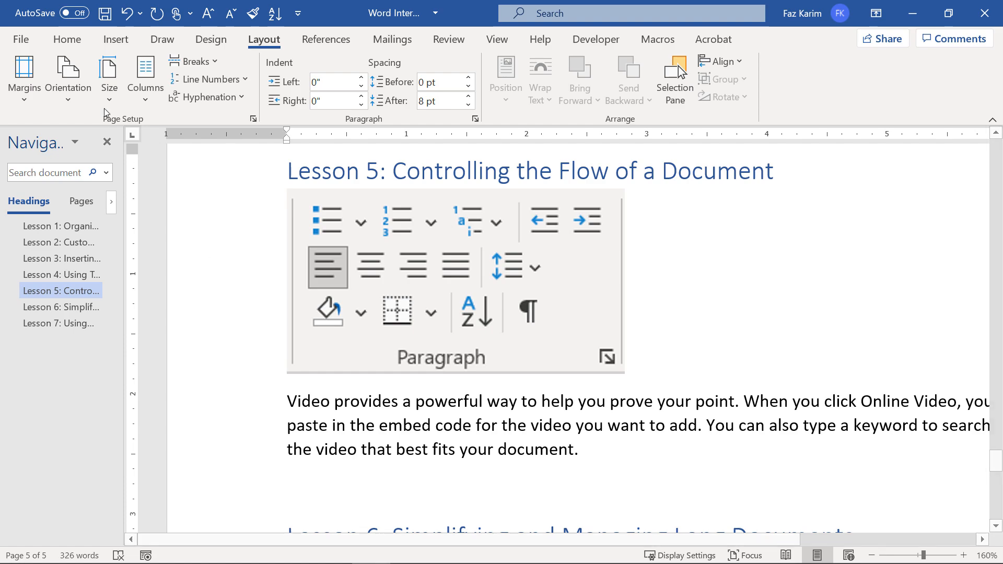
left_click(68, 45)
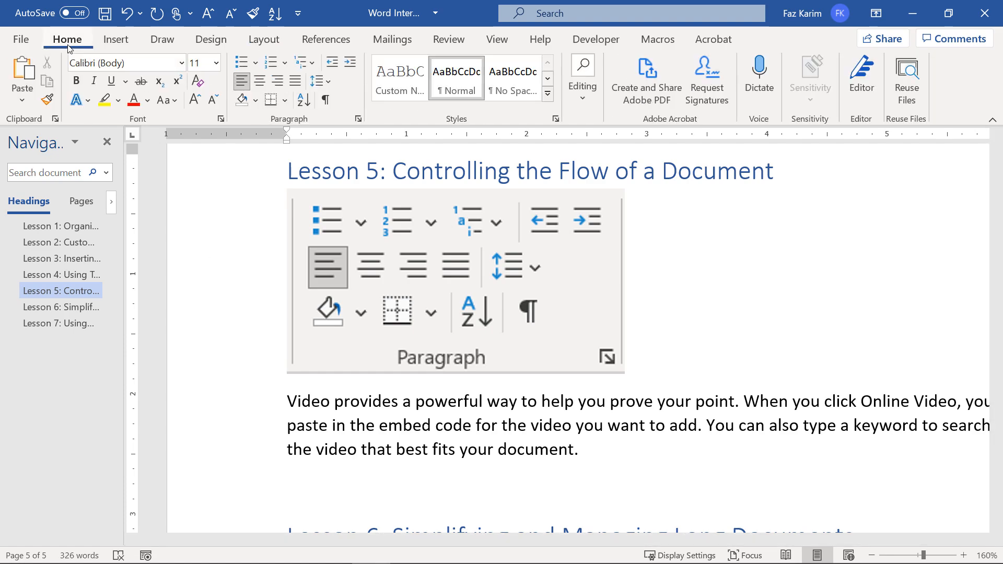
left_click(326, 102)
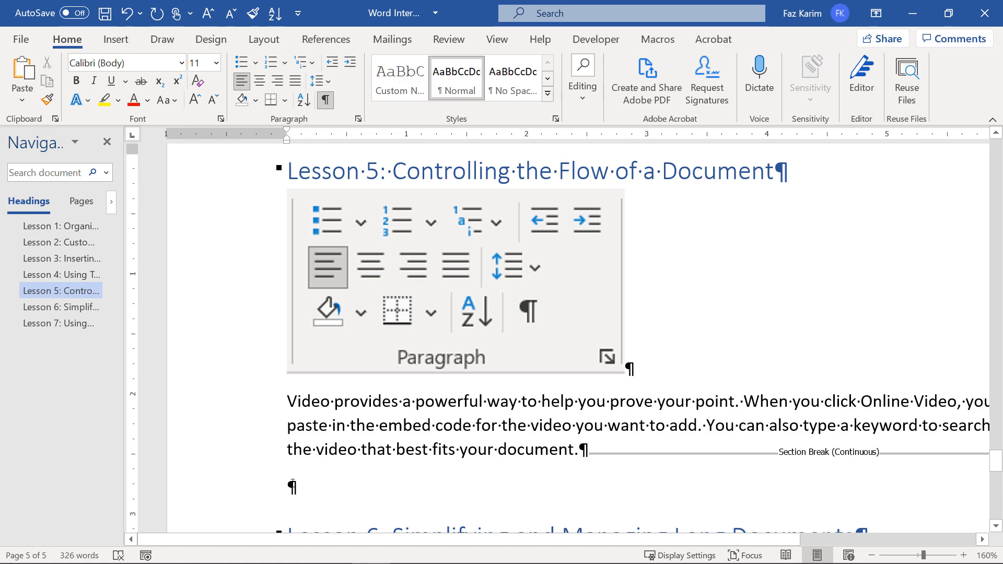
left_click(325, 101)
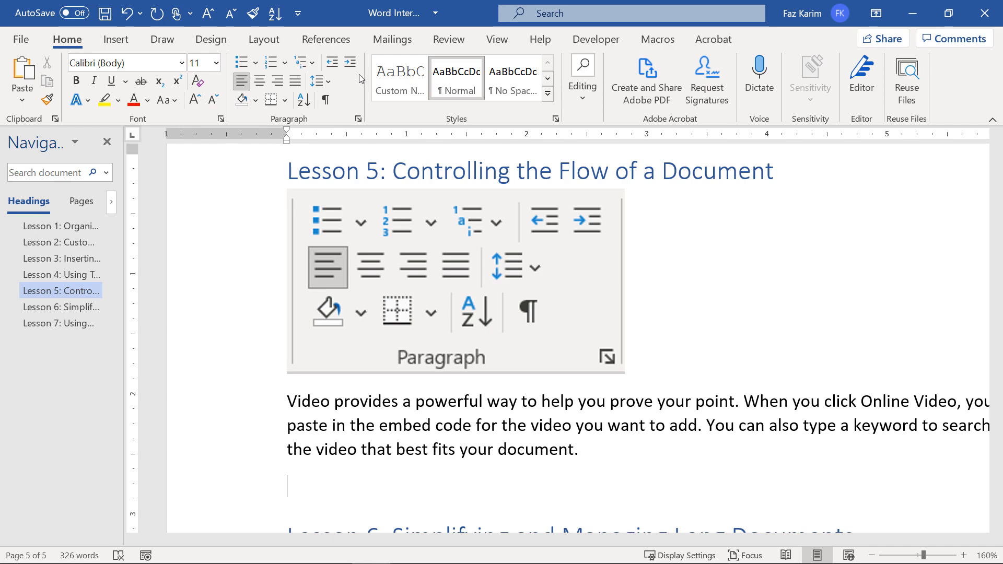
Set the new section to two columns and generate a =rand(1,3) sample paragraph in it.
left_click(264, 39)
left_click(146, 83)
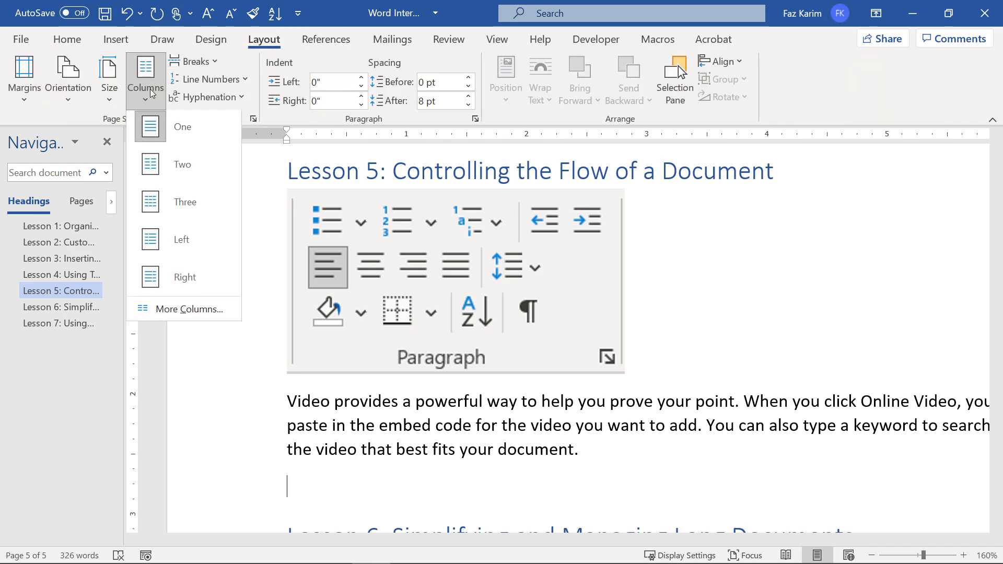
left_click(178, 169)
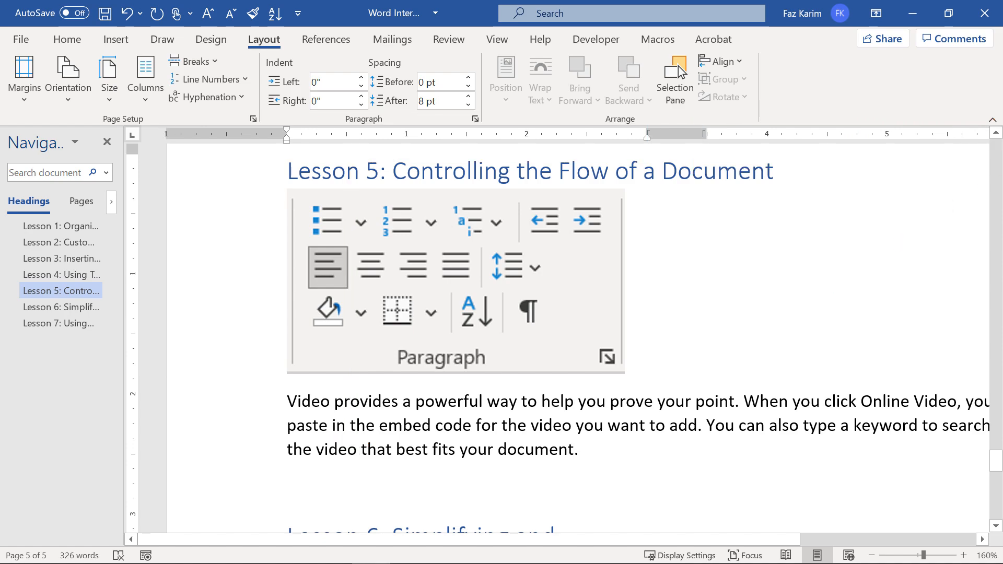
type("=rand(1")
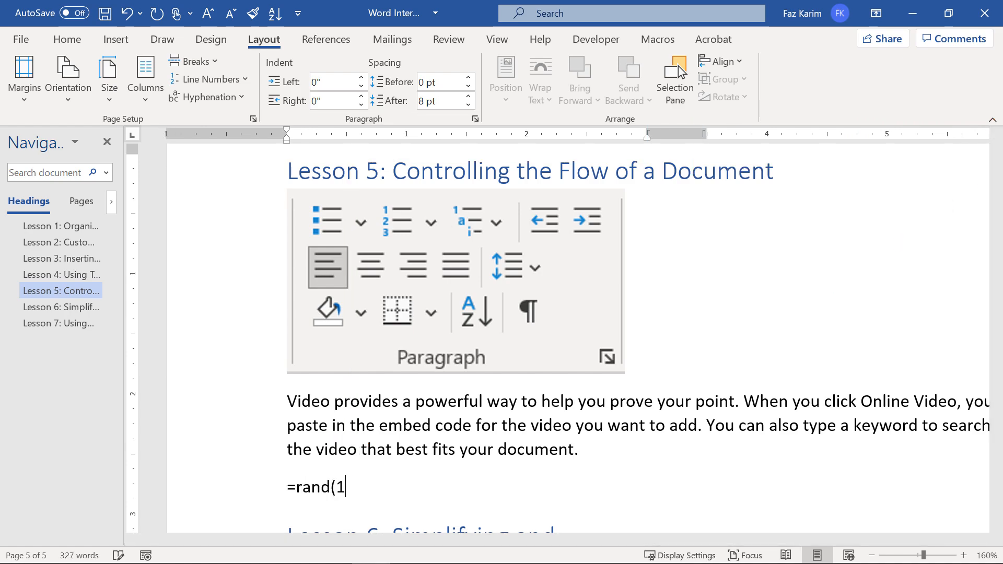
type(",3)")
key("Return")
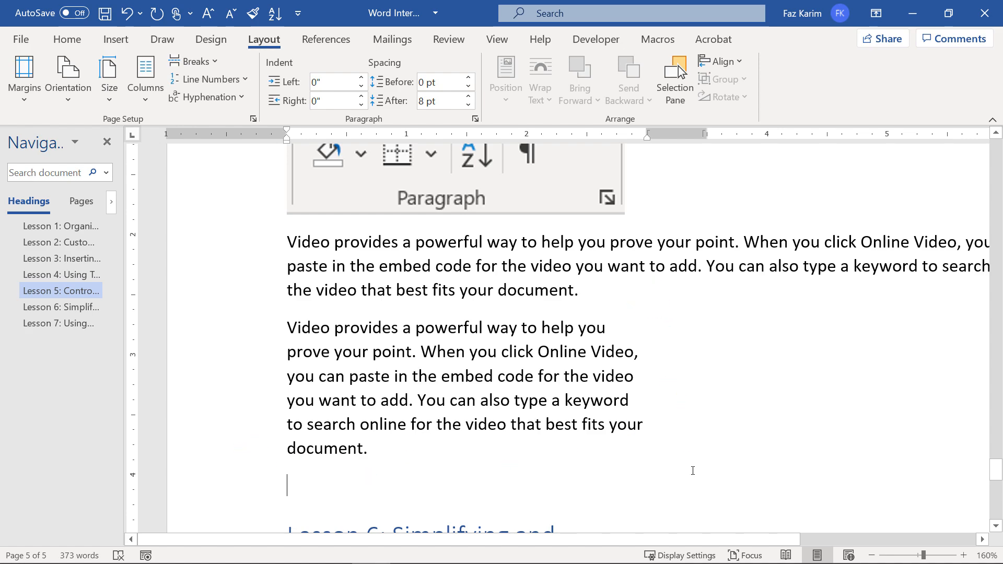
Insert a column break so the following text starts the right column.
left_click(209, 62)
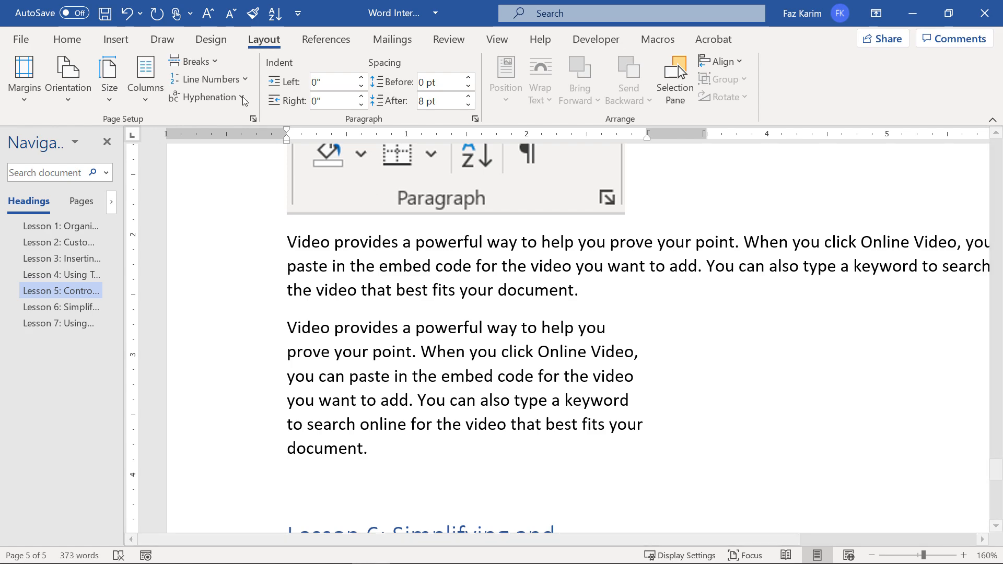
left_click(193, 61)
left_click(240, 155)
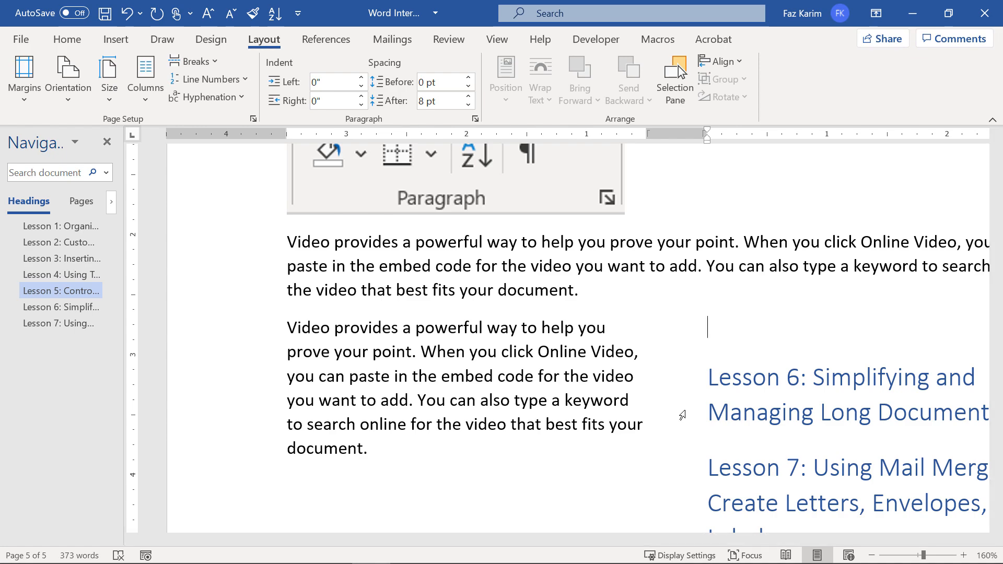
Fill the right column with a =rand(1,3) sample paragraph.
type("=rand(1,3)")
key("Return")
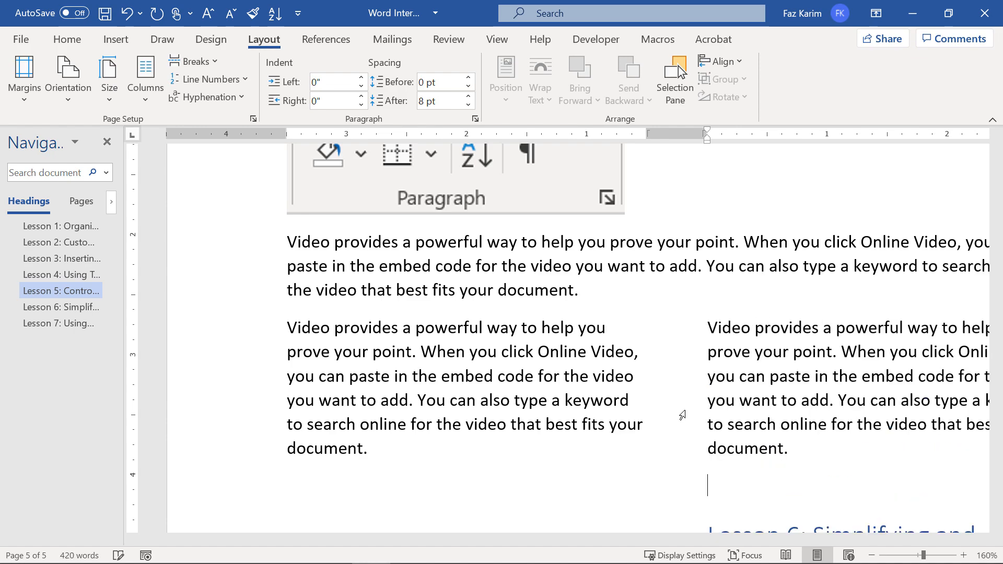
scroll(682, 415, "down", 4)
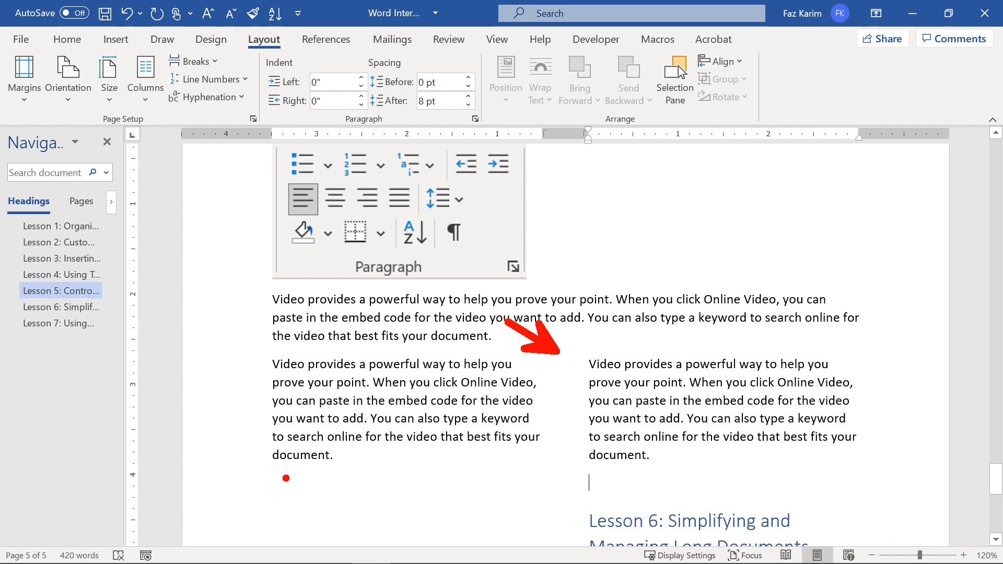
mouse_move(264, 490)
left_mouse_down()
mouse_move(857, 480)
mouse_move(936, 490)
left_mouse_up()
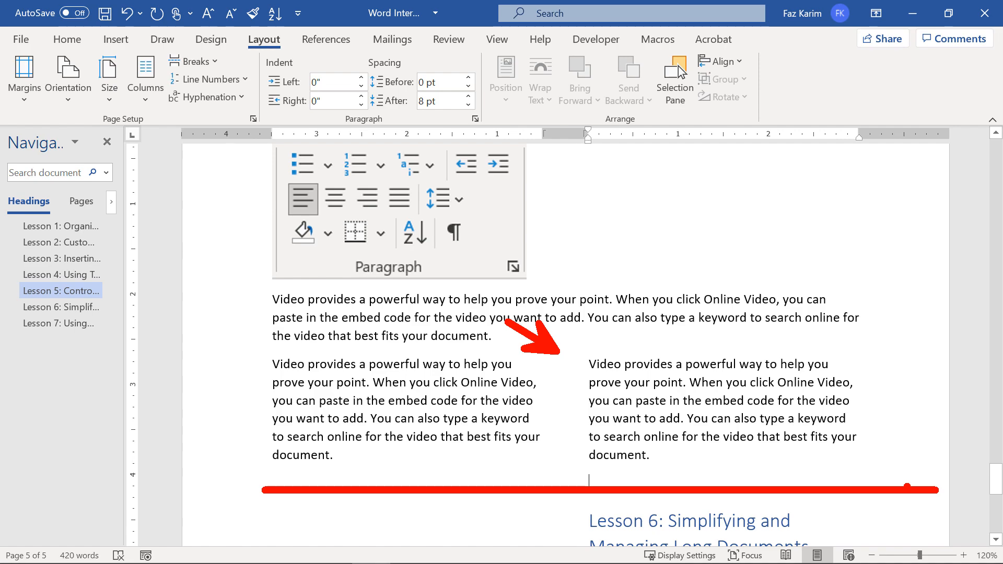
key("Escape")
scroll(908, 486, "down", 3, "ctrl")
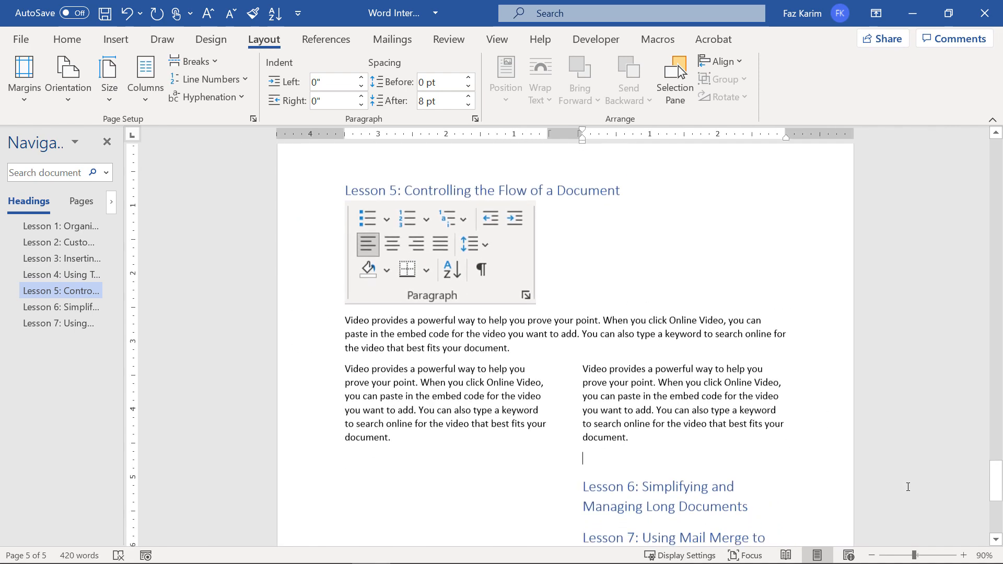
scroll(907, 486, "up", 3)
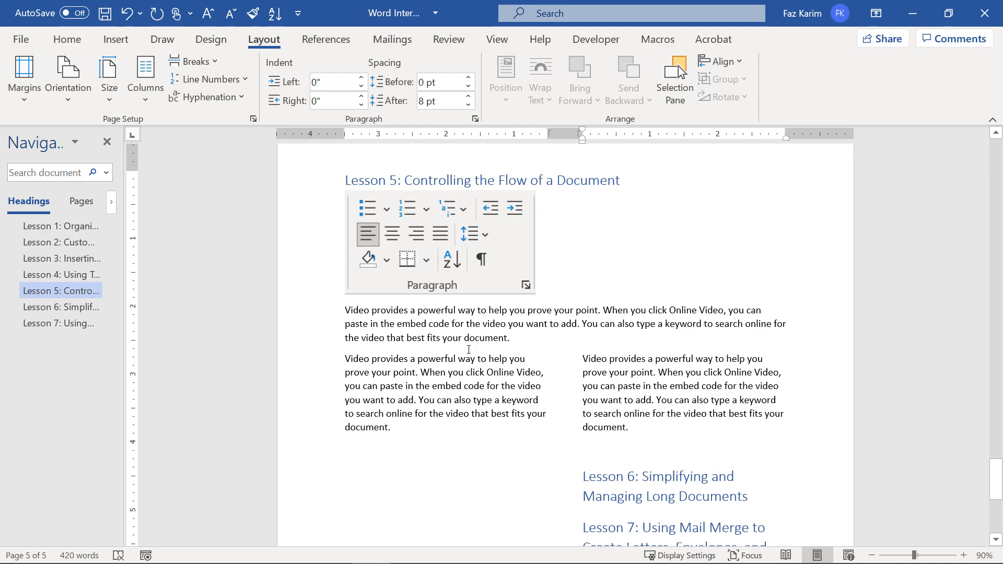
Add a continuous section break after the columns and return the following text to one column.
left_click(216, 65)
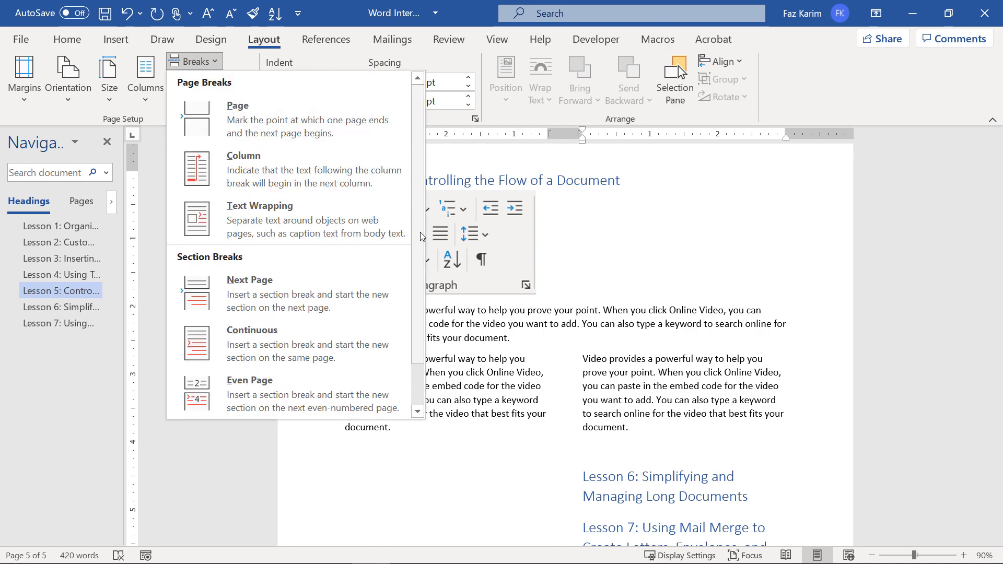
left_click(327, 345)
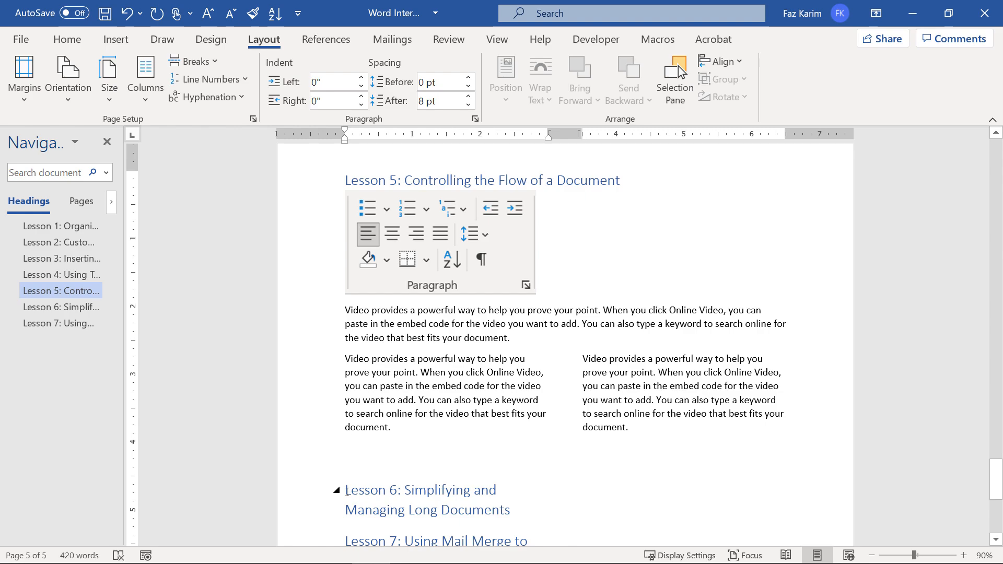
left_click(146, 79)
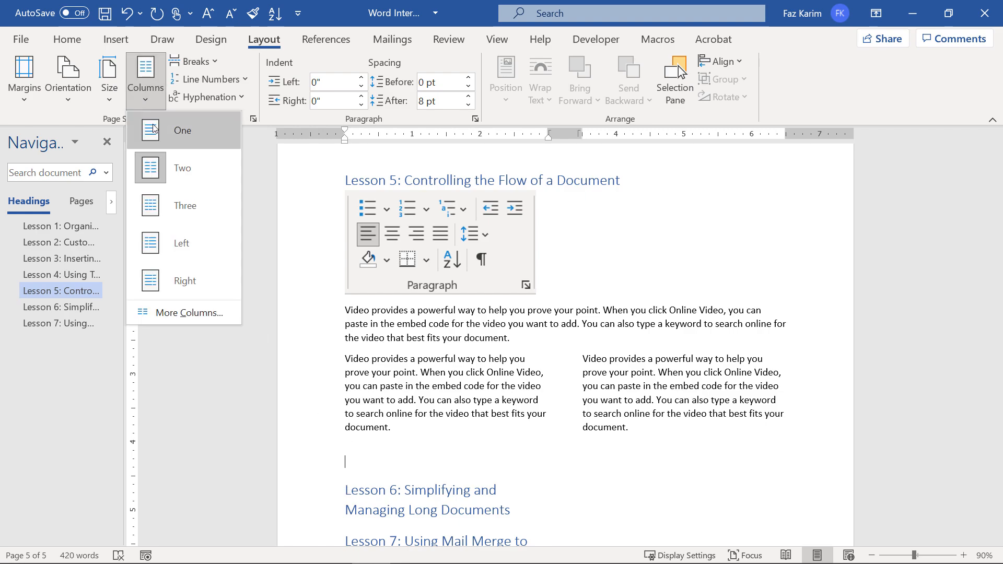
left_click(154, 129)
scroll(773, 470, "down", 1)
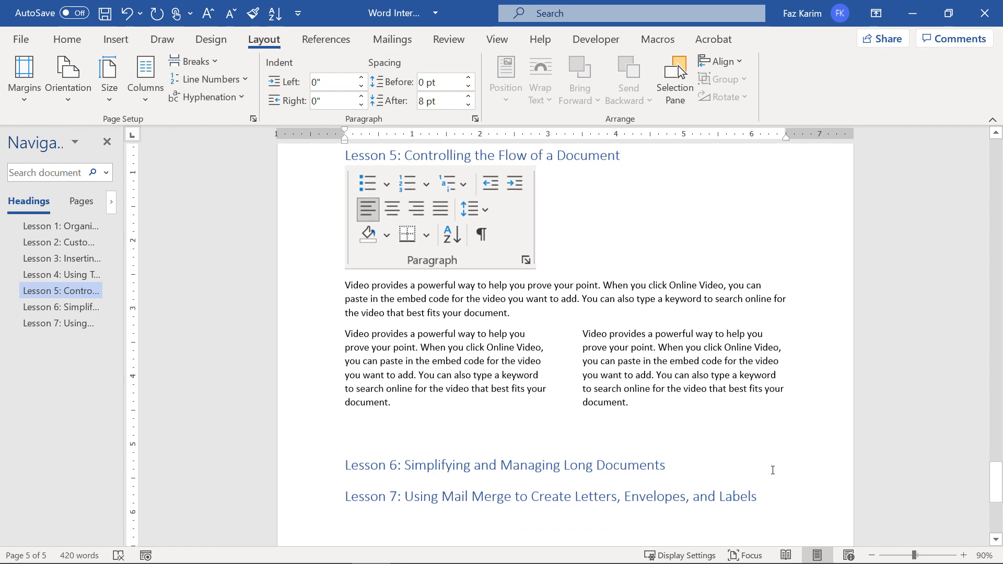
scroll(773, 470, "down", 3)
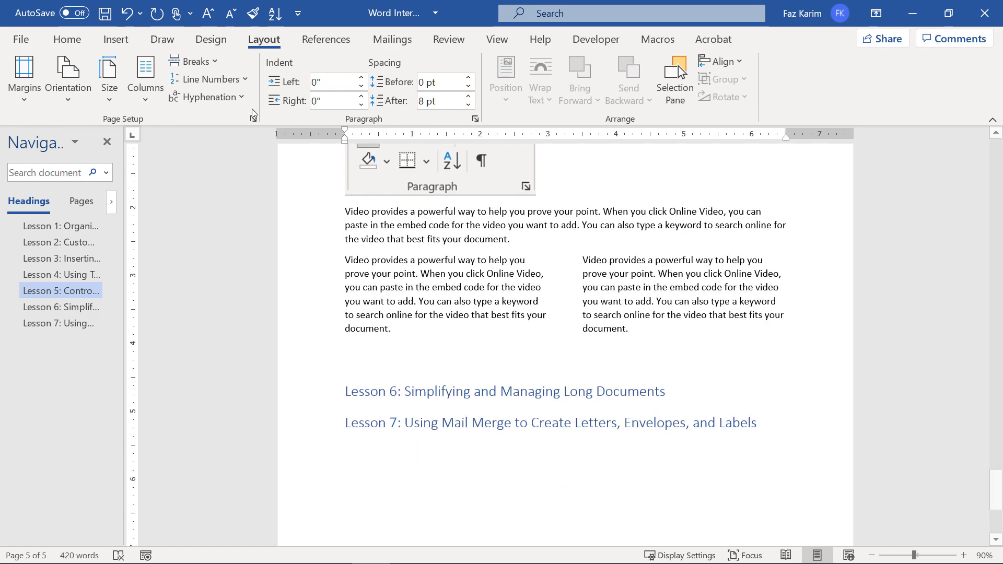
left_click(85, 51)
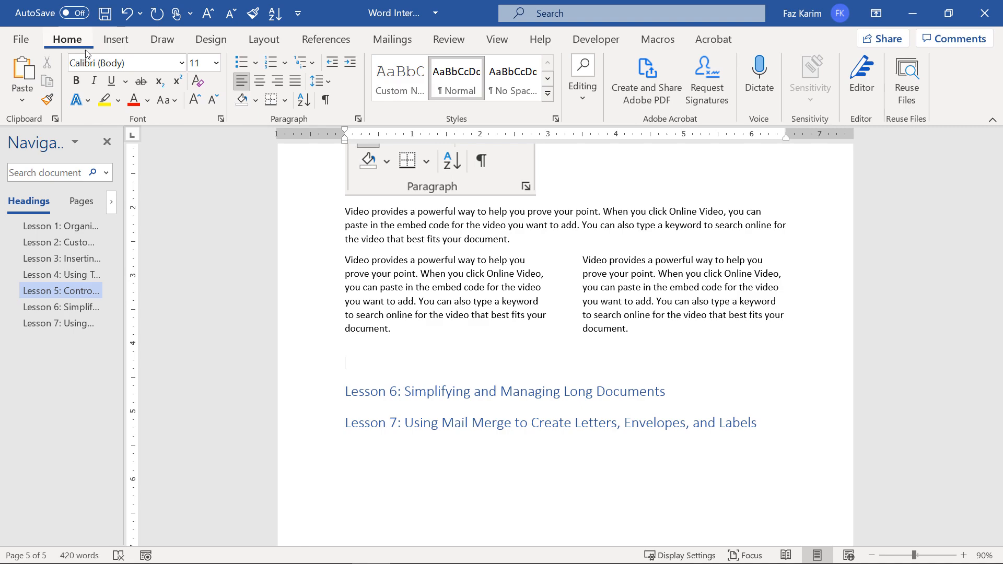
Show formatting marks and annotate the section breaks, column break and second column on screen.
left_click(326, 100)
scroll(742, 365, "up", 4)
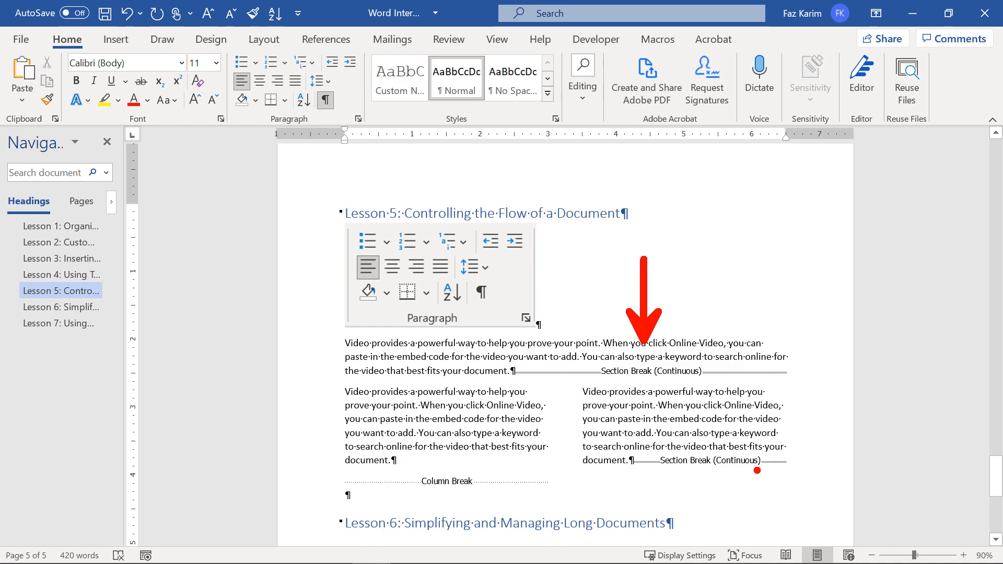
mouse_move(345, 381)
left_mouse_down()
mouse_move(791, 383)
mouse_move(852, 327)
left_mouse_up()
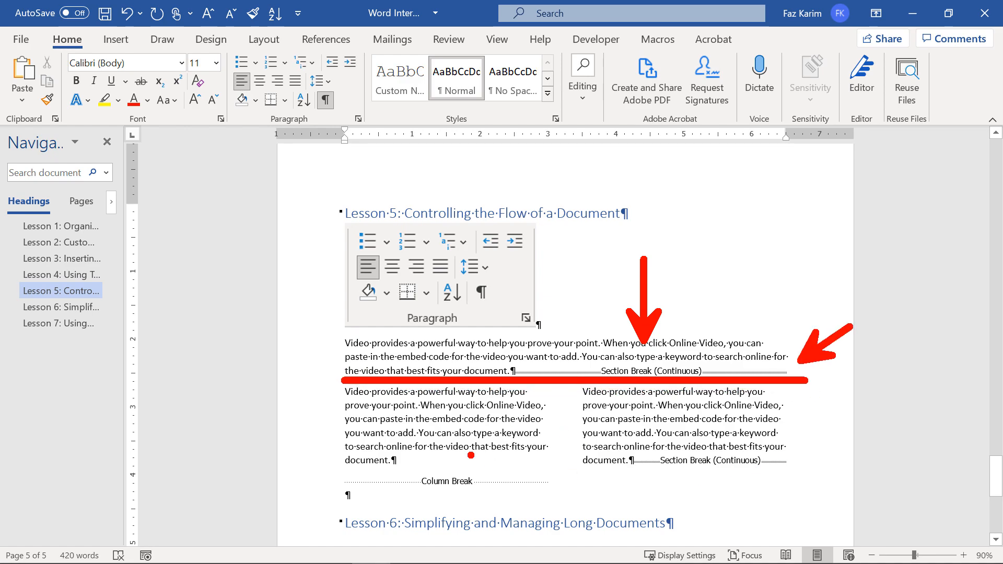
type("t2")
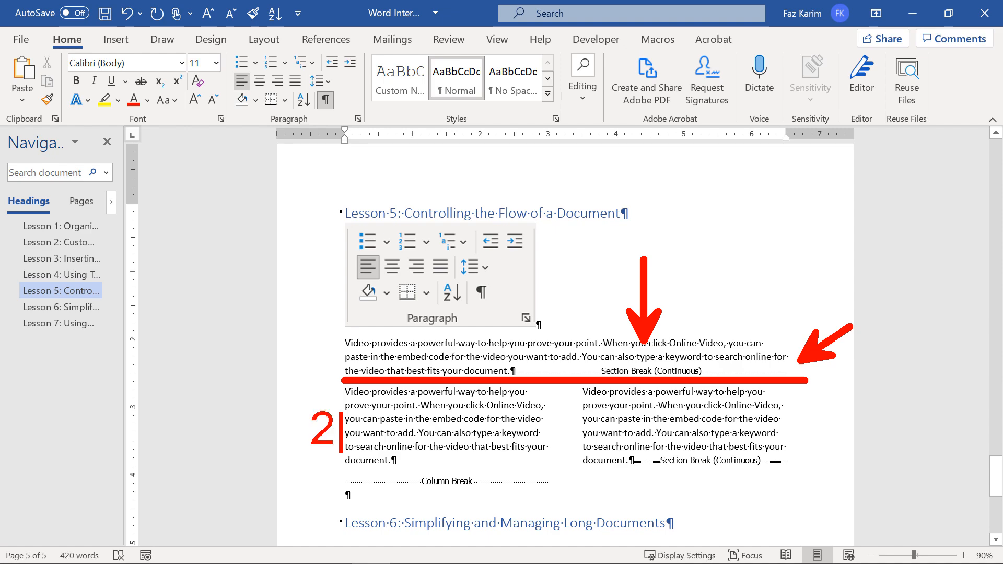
key("Escape")
left_click_drag(478, 442, 509, 451)
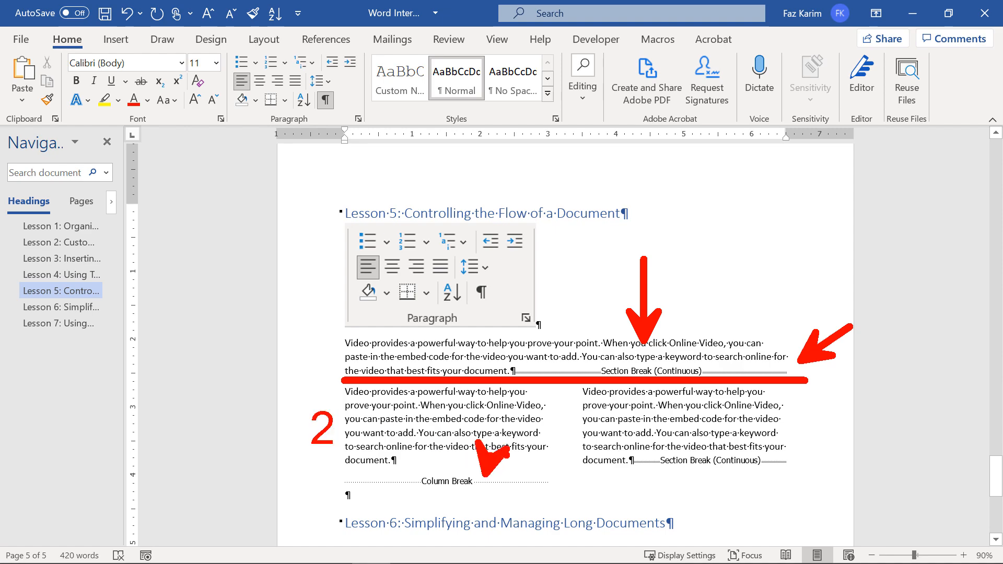
left_click_drag(574, 393, 547, 373)
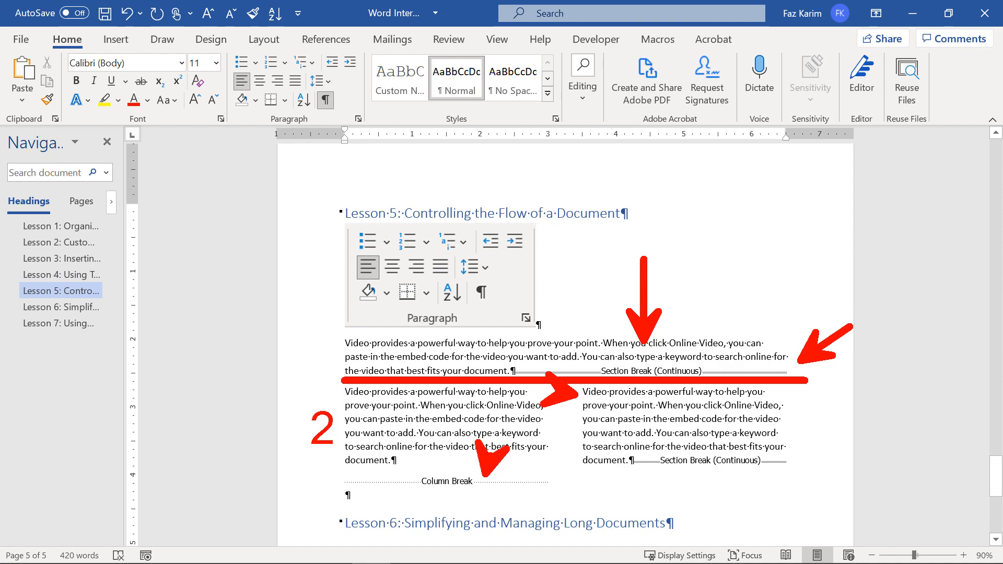
mouse_move(736, 478)
left_mouse_down()
mouse_move(768, 512)
mouse_move(753, 511)
left_mouse_up()
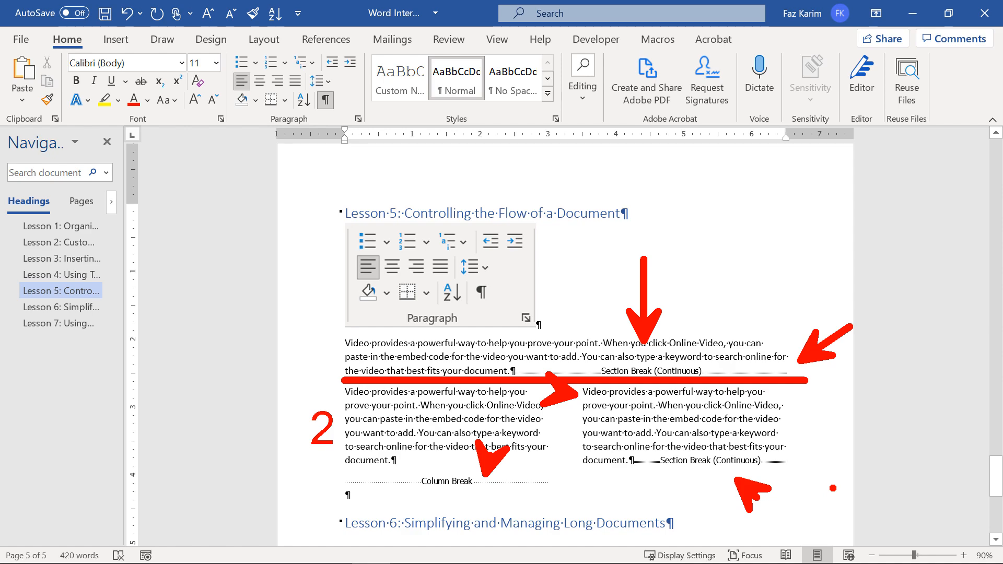
key("Escape")
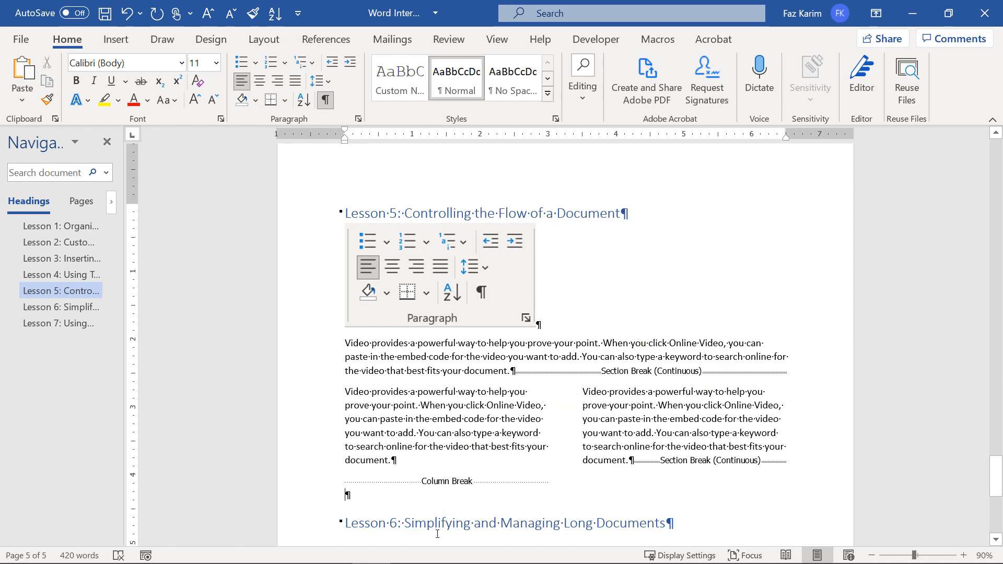
scroll(438, 534, "down", 5)
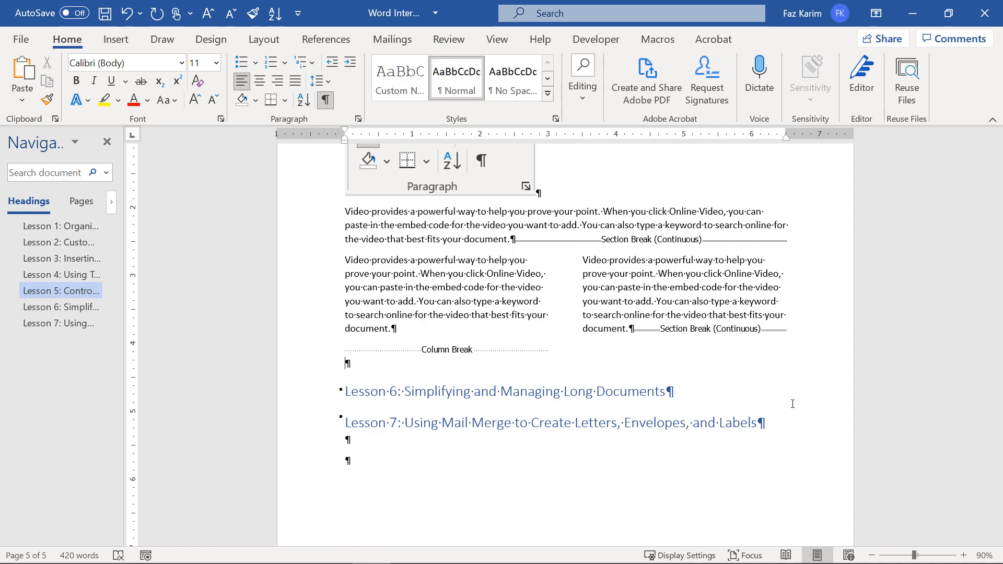
Annotate the layout with a note: 'Section break, 2 columns, column break, section break, 1 columns'.
key("ctrl+2")
left_click_drag(805, 220, 884, 218)
type("t")
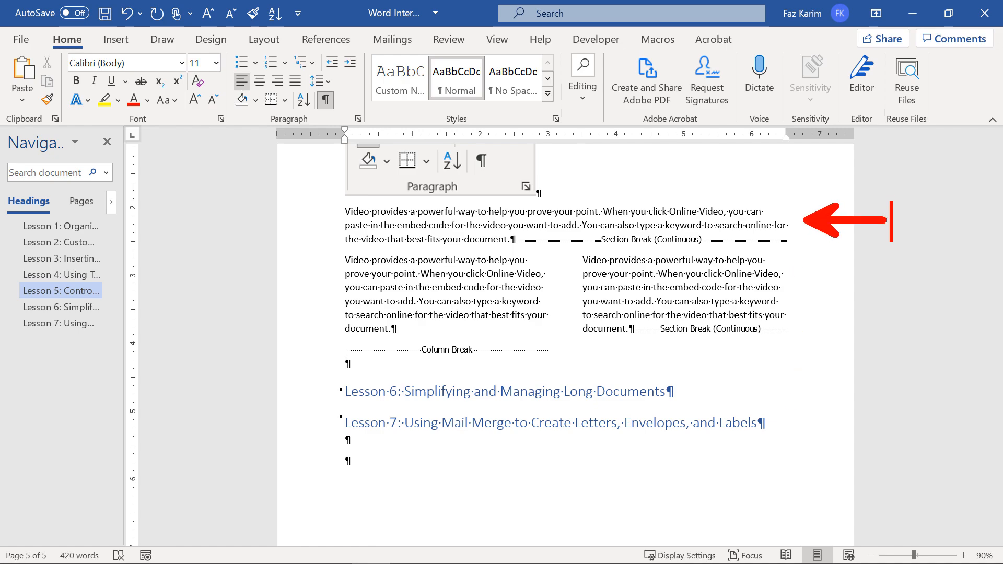
type("1")
key("Escape")
type("t")
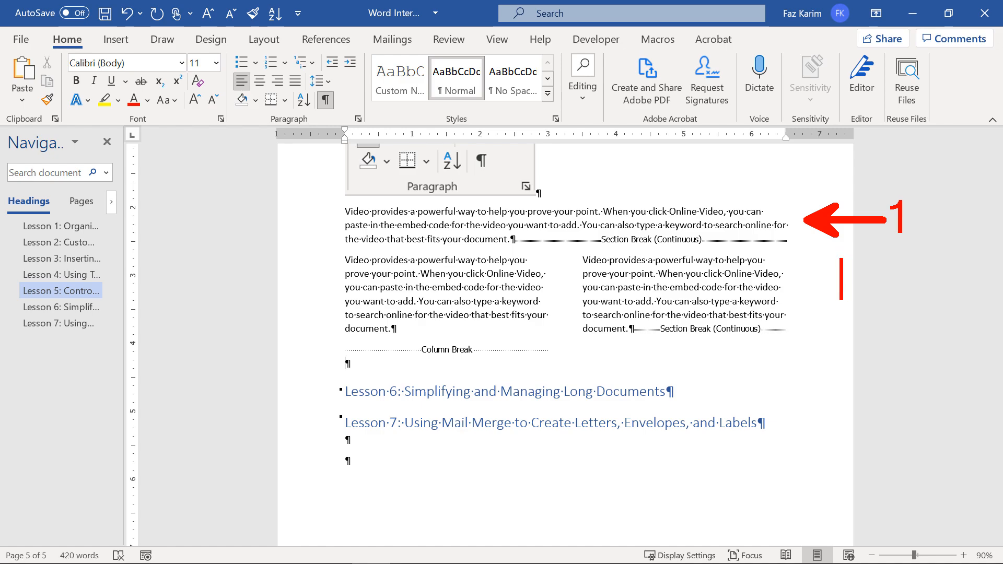
type("Sectiob")
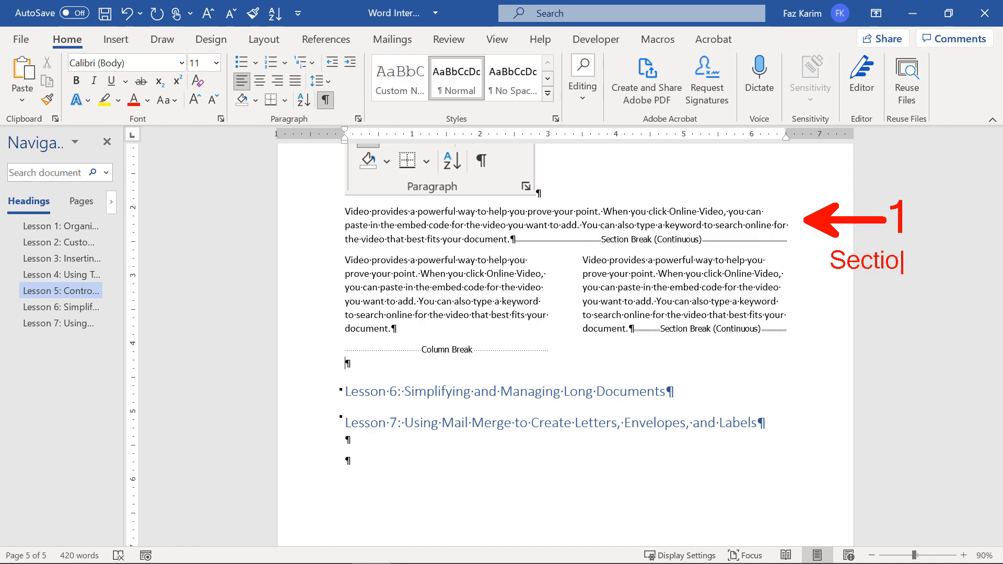
key("BackSpace")
key("BackSpace")
type("n break")
key("Return")
type("2 columns")
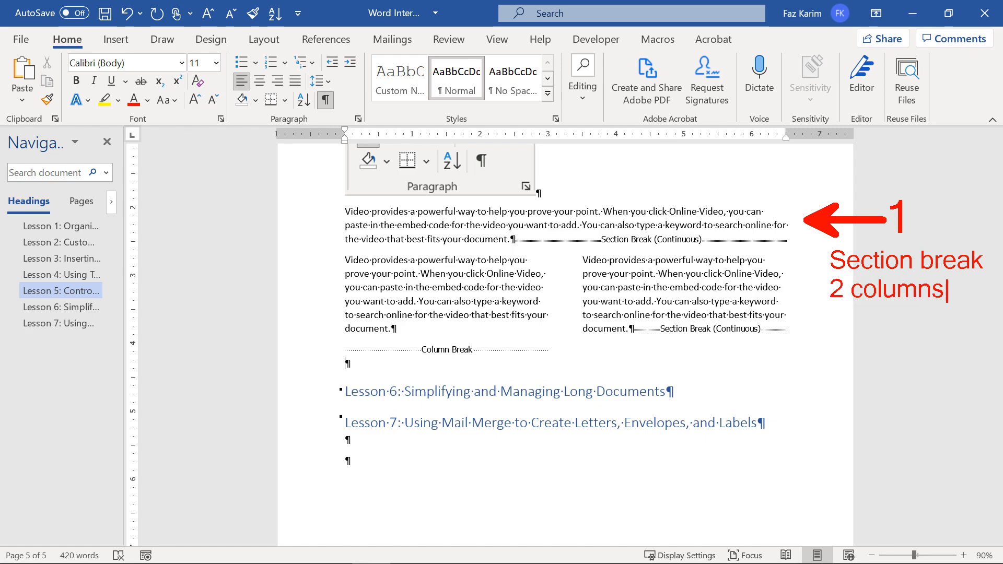
key("Return")
type("column b")
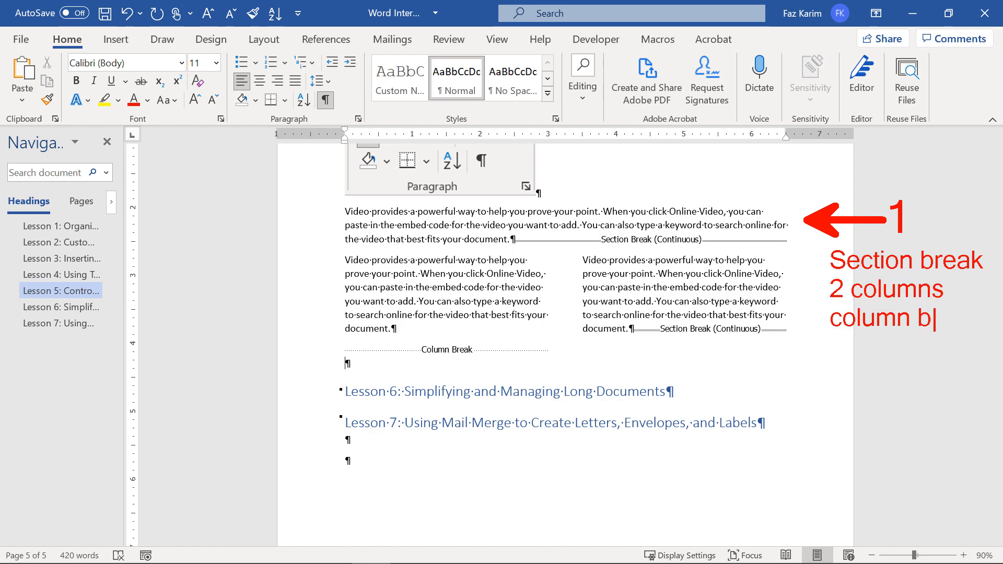
type("reak")
key("Return")
type("section brea")
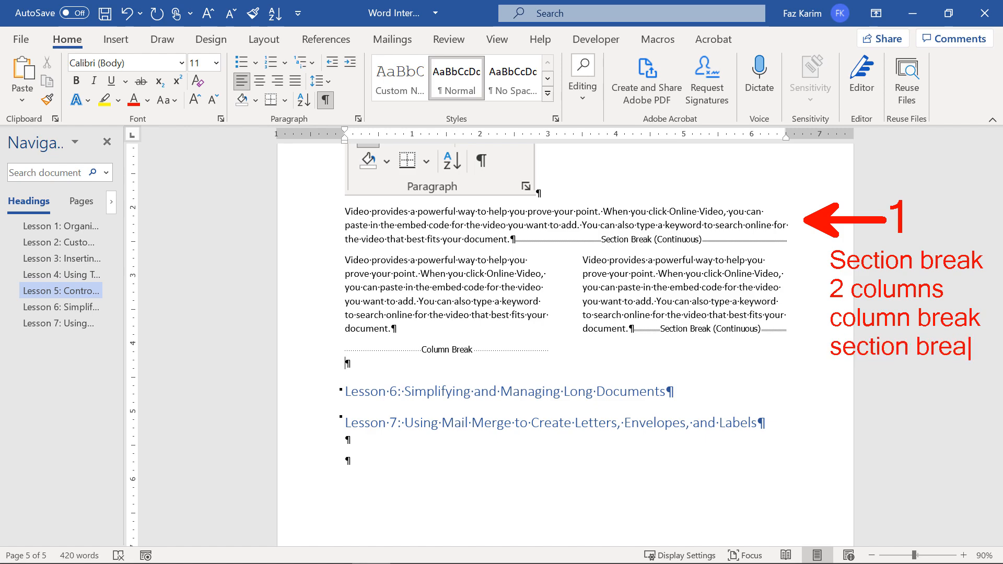
type("k")
key("Return")
type("1 colu")
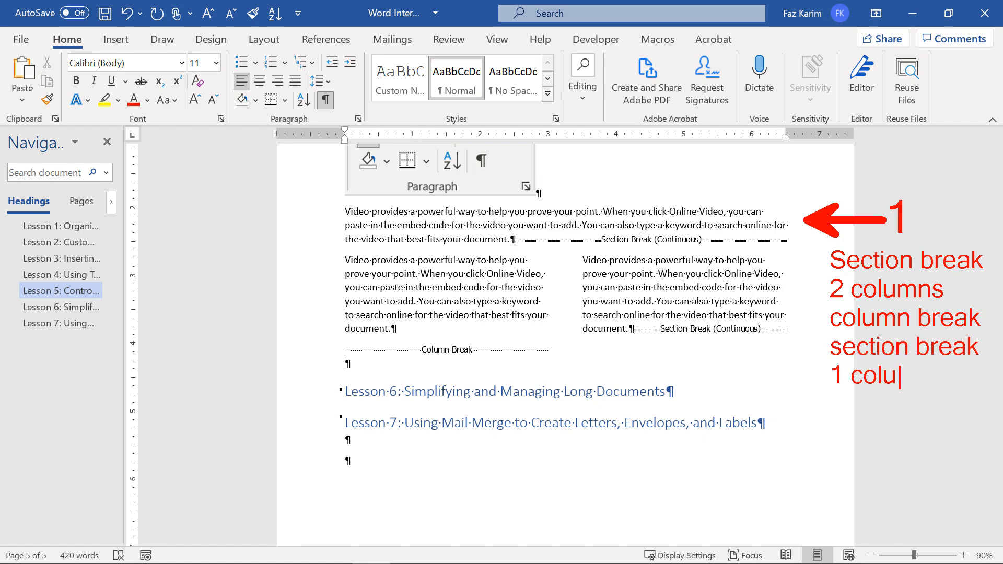
type("mns")
key("Escape")
key("Escape")
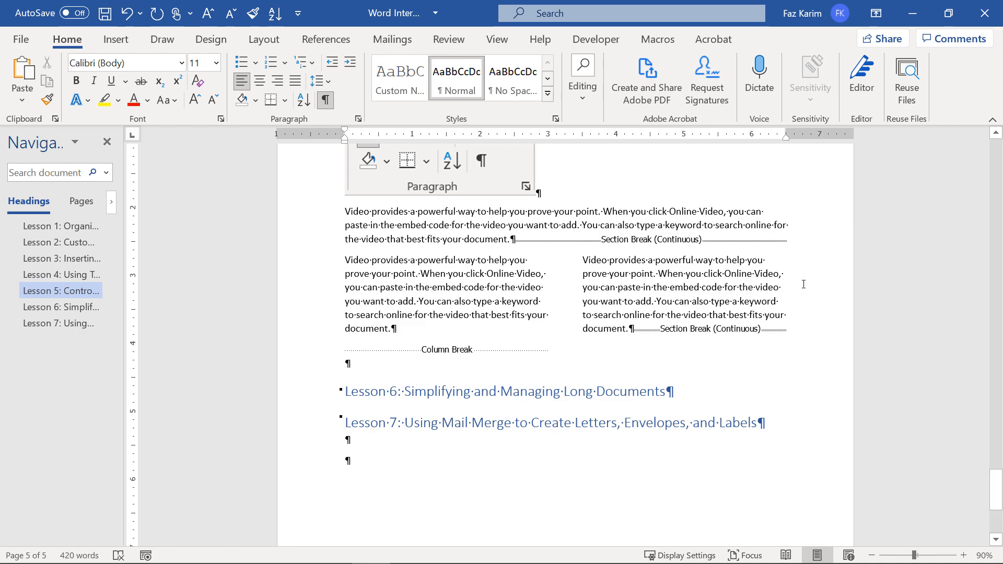
Hide formatting marks, draw a text box above Lesson 6, and place a copy to its right.
left_click(326, 101)
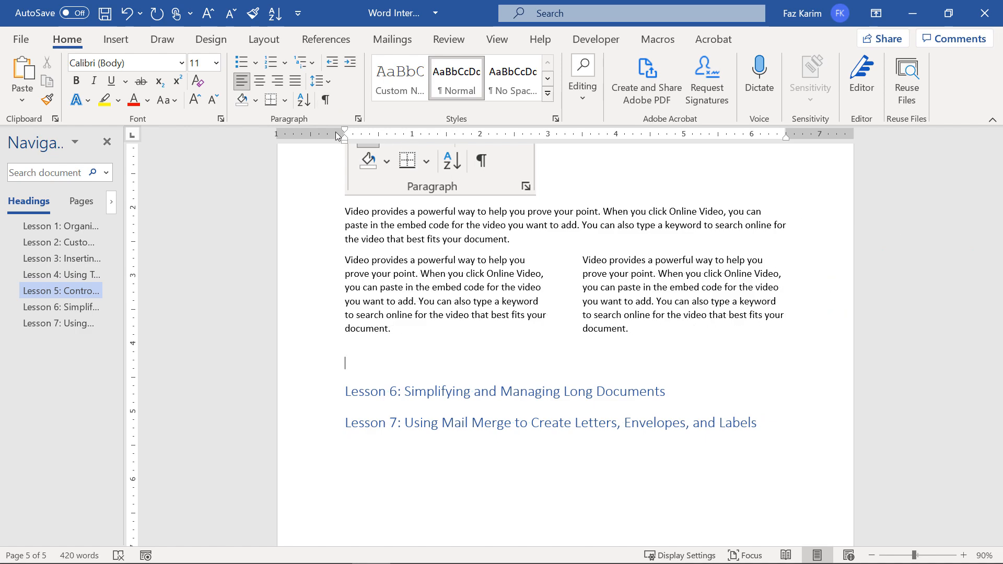
left_click(116, 39)
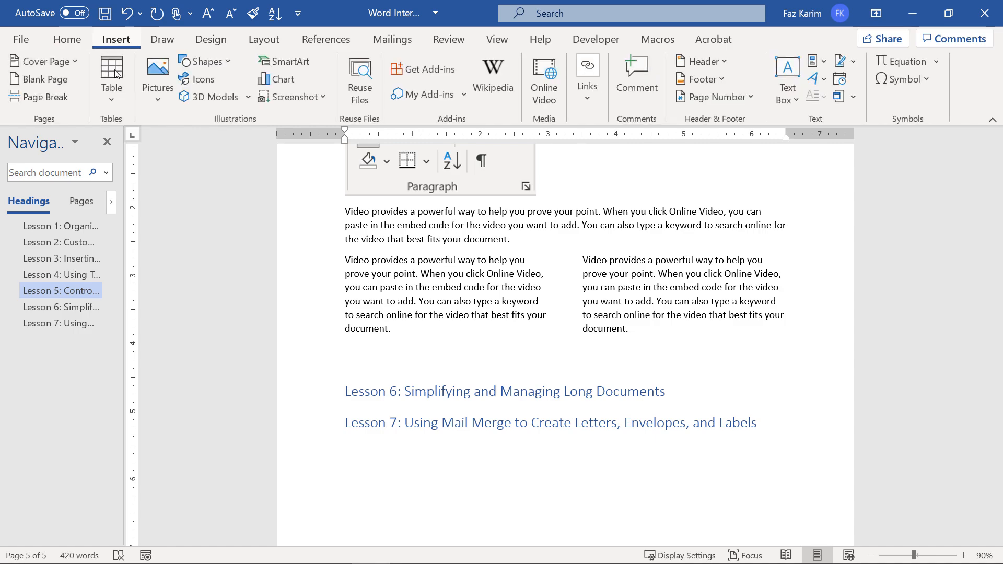
left_click(781, 102)
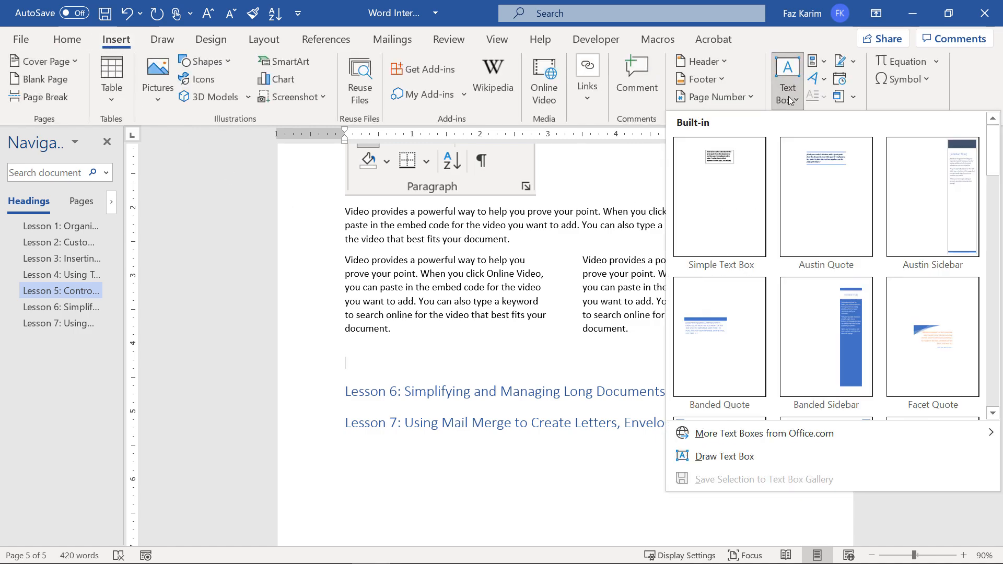
left_click(725, 456)
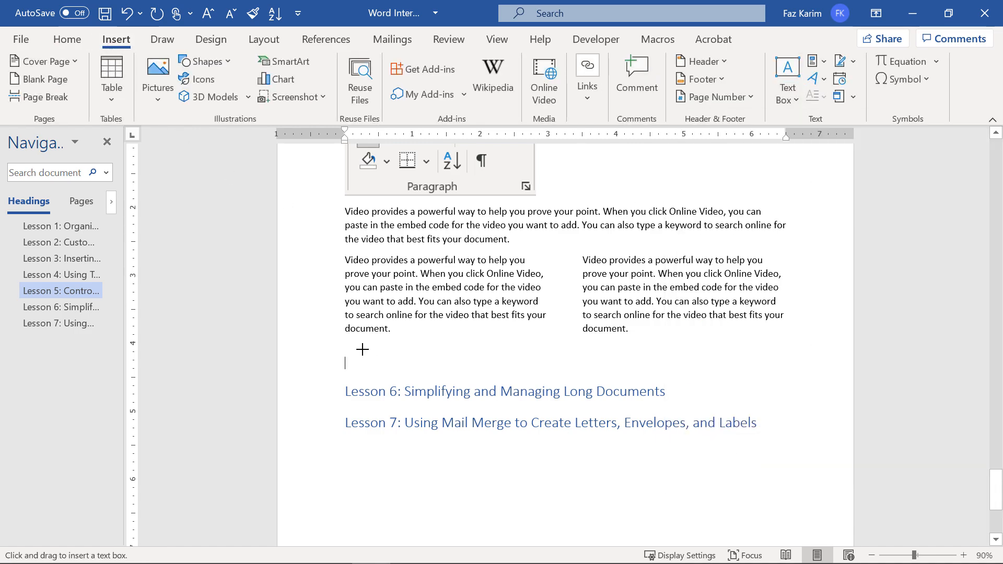
mouse_move(350, 343)
left_mouse_down()
mouse_move(420, 370)
mouse_move(455, 371)
left_mouse_up()
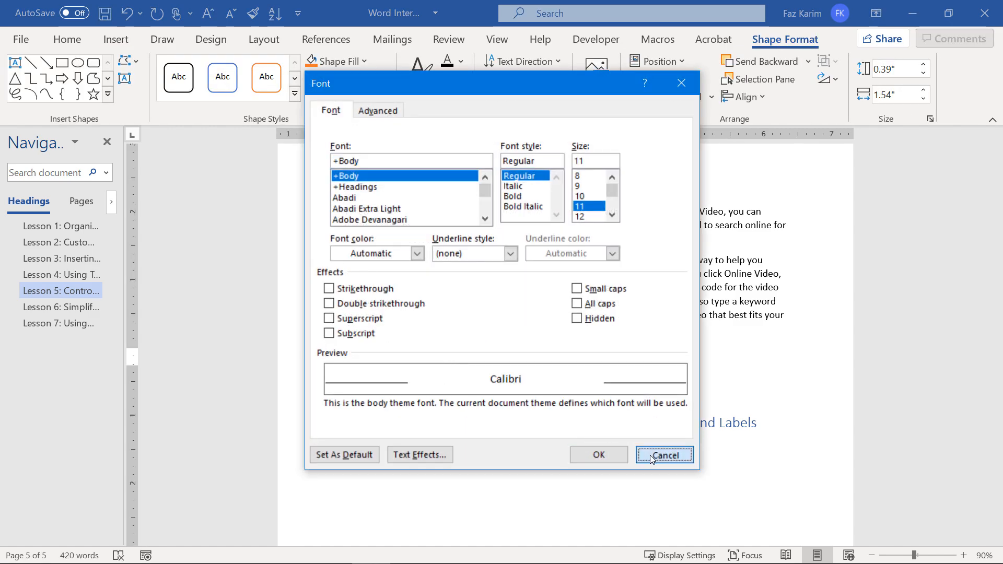
left_click(663, 456)
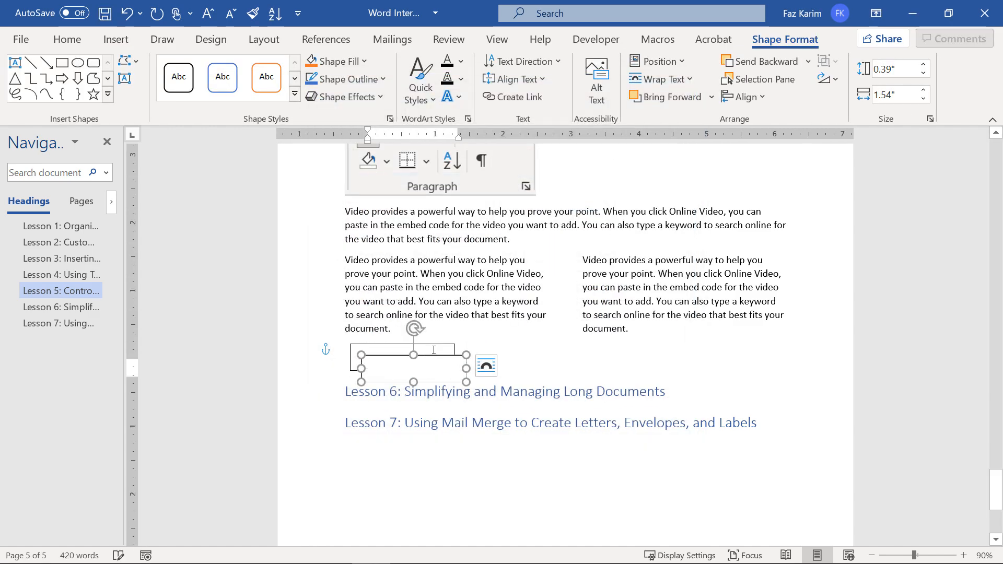
left_click_drag(447, 345, 606, 345)
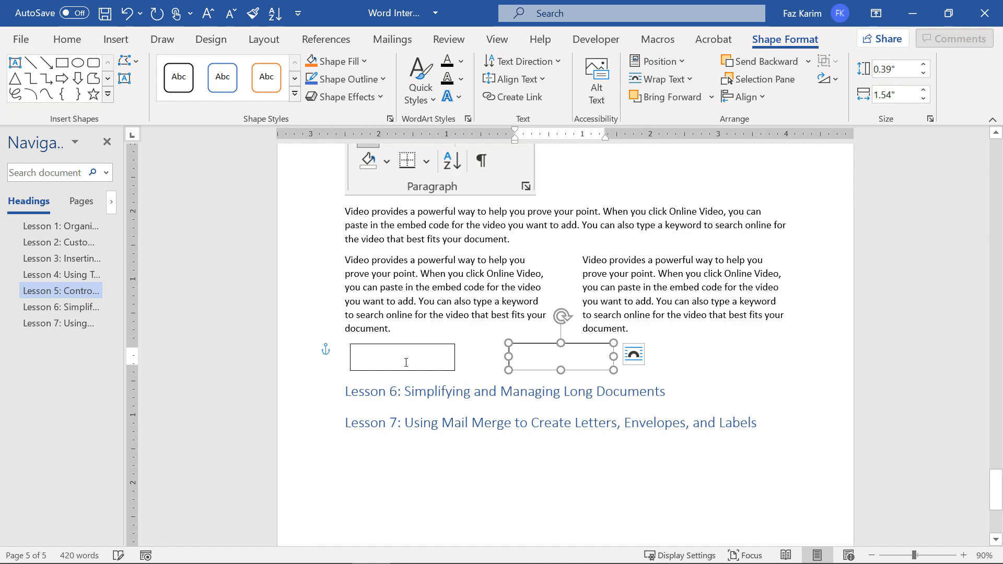
Fill the left text box with =rand(1,2) sample text.
left_click(392, 365)
type("=rand")
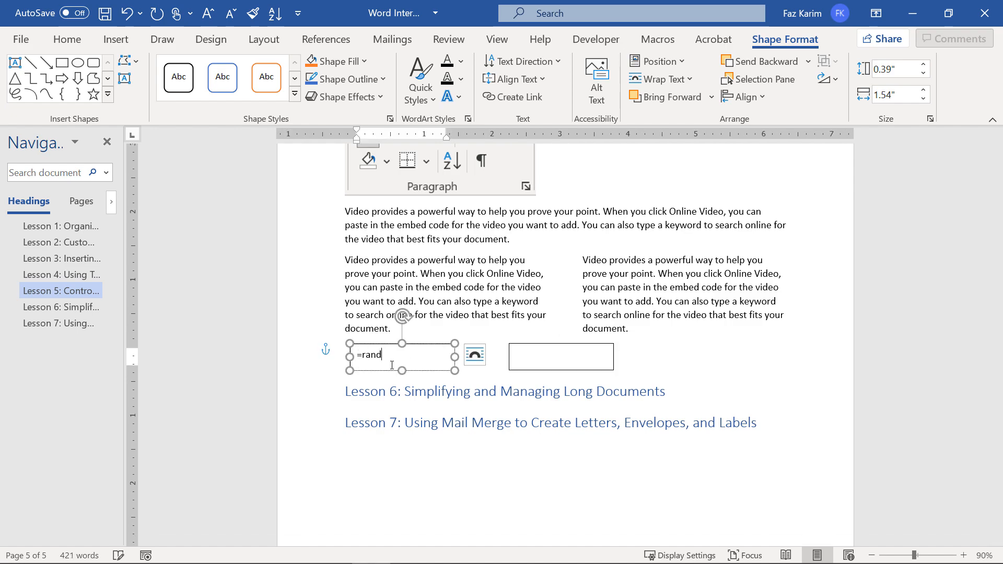
type("(1,2)")
key("Return")
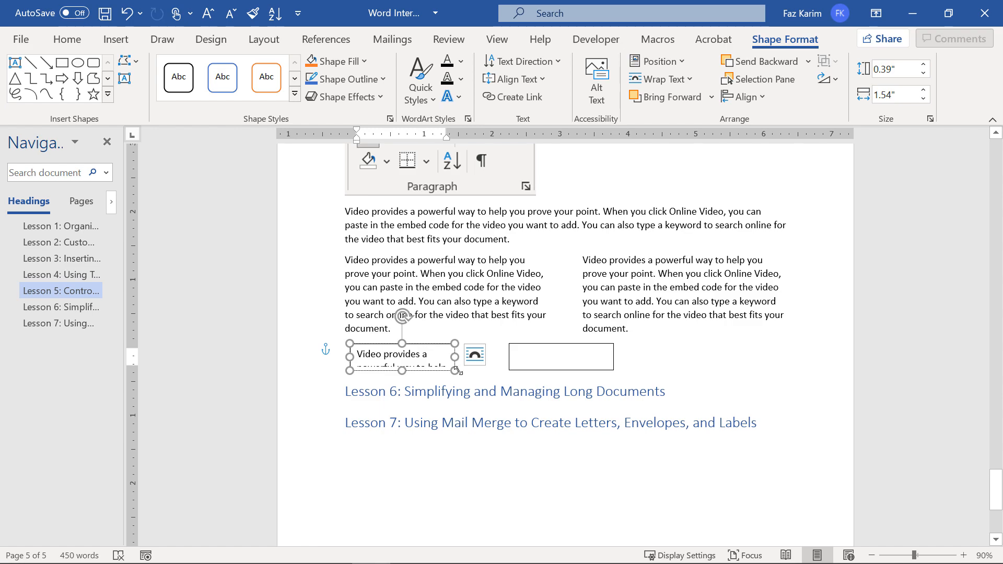
Link the left text box to the right one so overflow text flows into it.
mouse_move(454, 371)
left_mouse_down()
mouse_move(523, 439)
mouse_move(467, 364)
left_mouse_up()
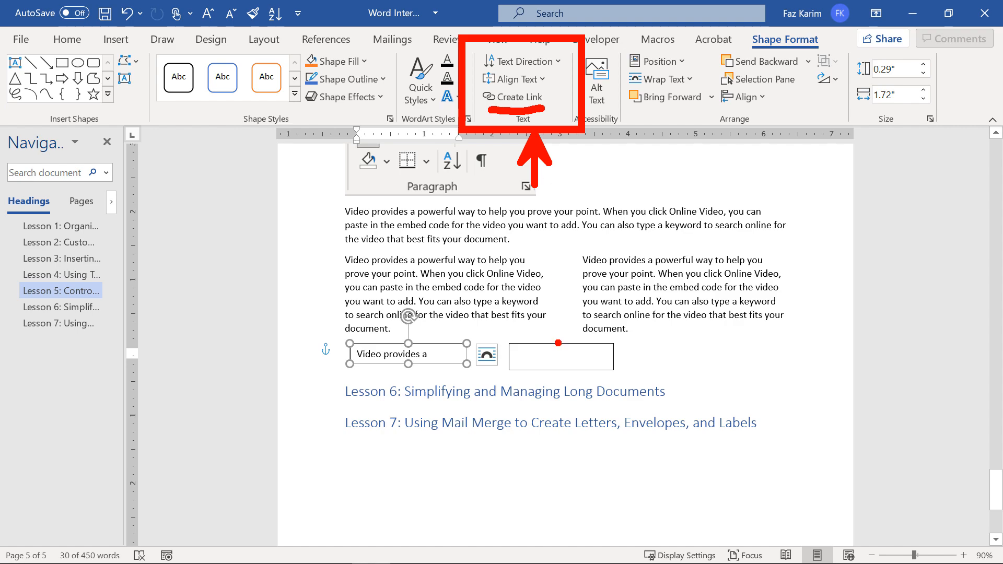
left_click(516, 97)
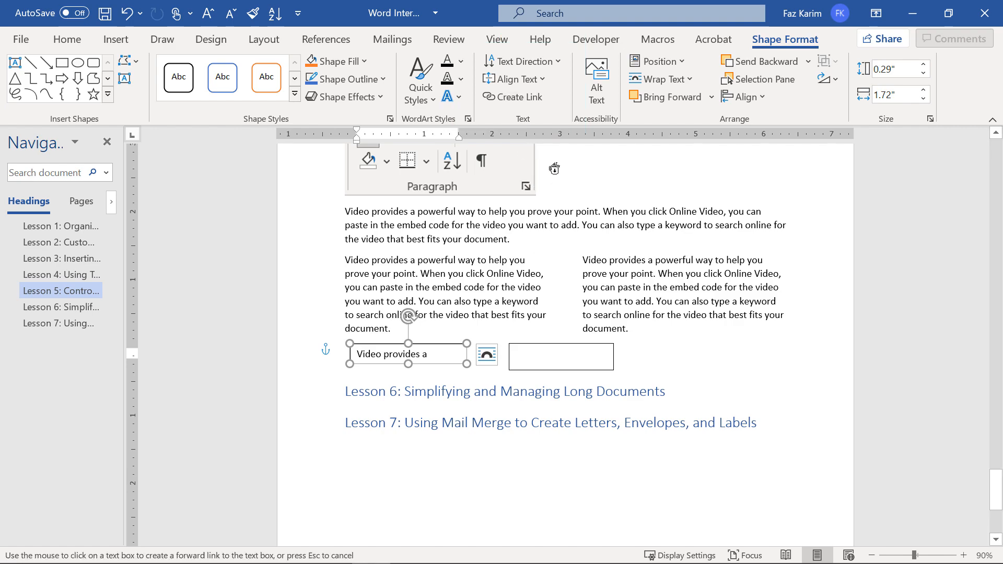
left_click(575, 353)
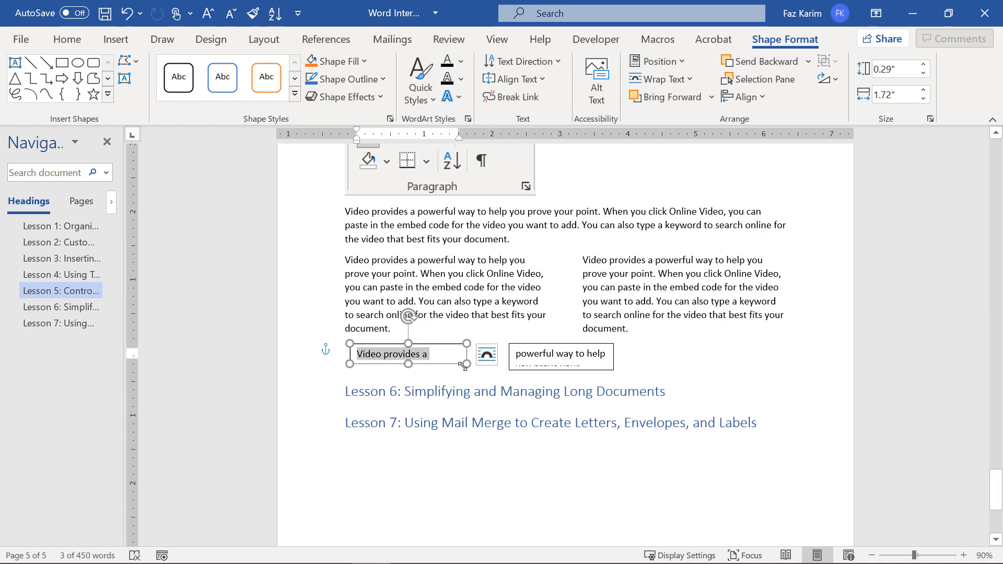
left_click_drag(466, 364, 469, 370)
Move the first box left, widen it to 2.78", enlarge the second, and add blank lines above Lesson 6.
left_click(601, 369)
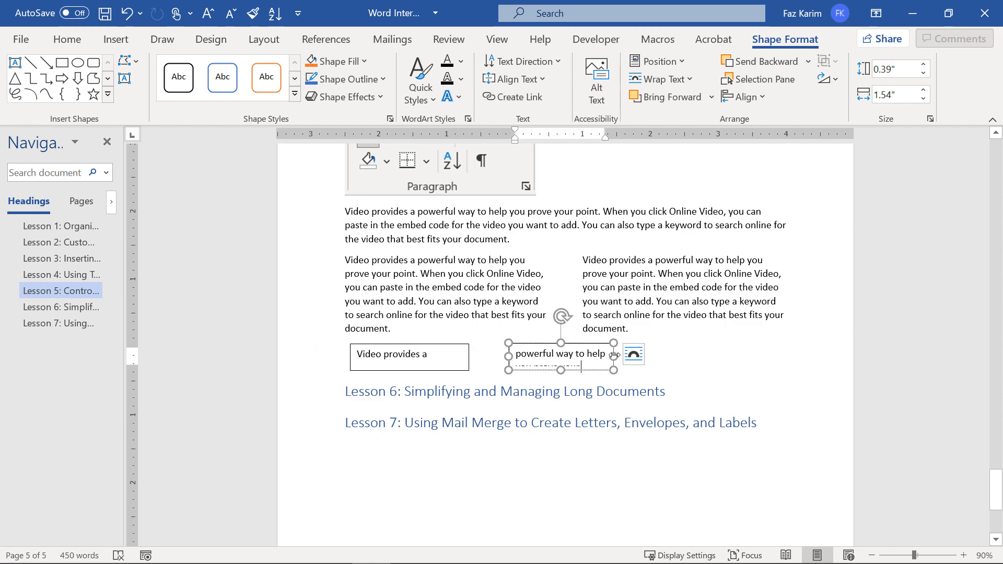
left_click_drag(615, 357, 803, 365)
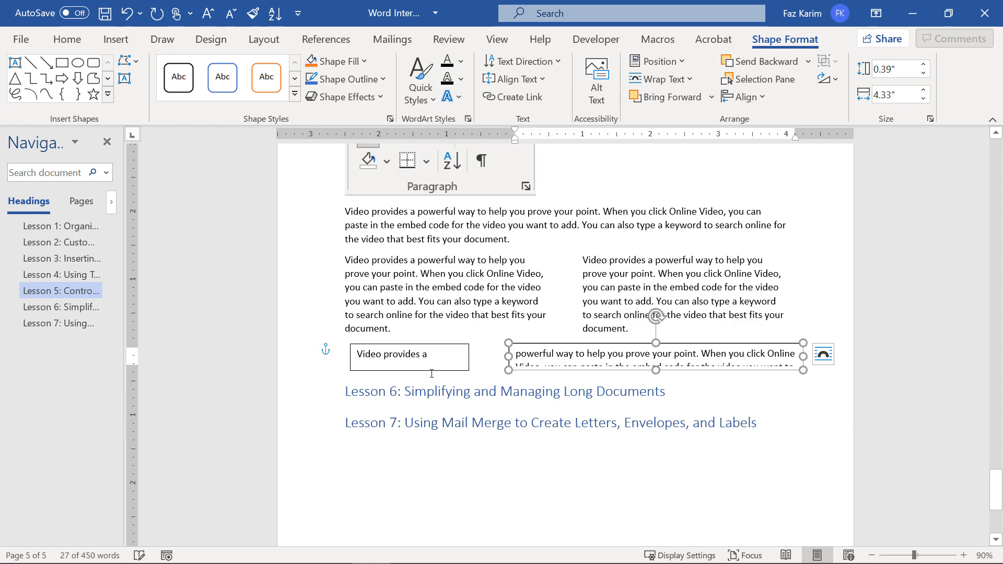
left_click(432, 375)
left_click(359, 348)
left_click_drag(359, 347, 314, 344)
left_click_drag(425, 367, 495, 368)
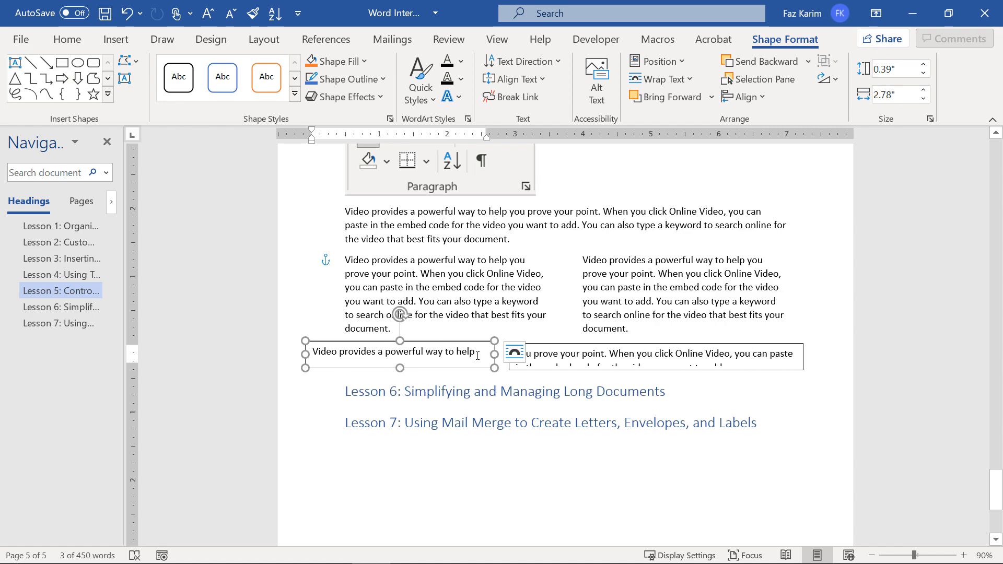
left_click(760, 392)
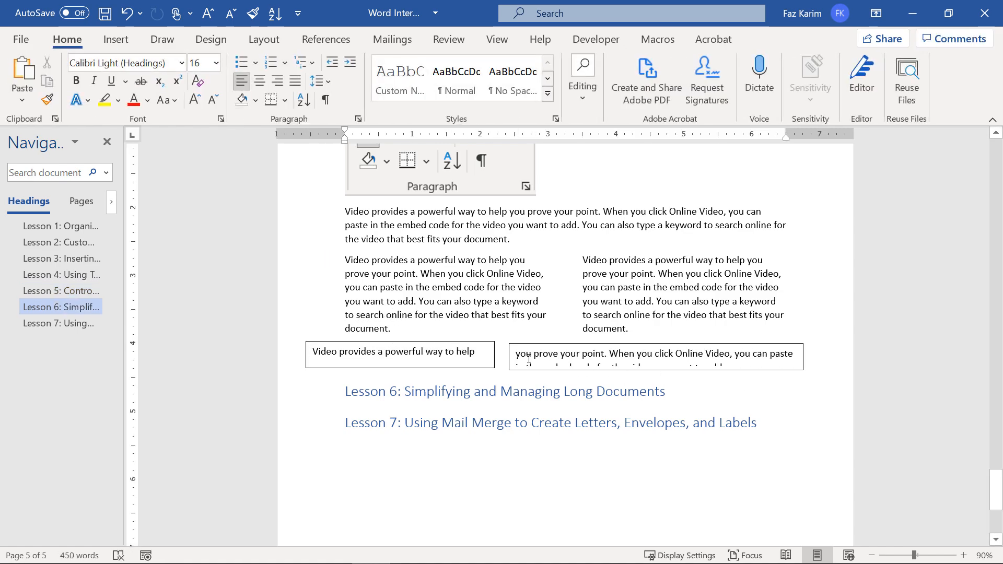
left_click(802, 370)
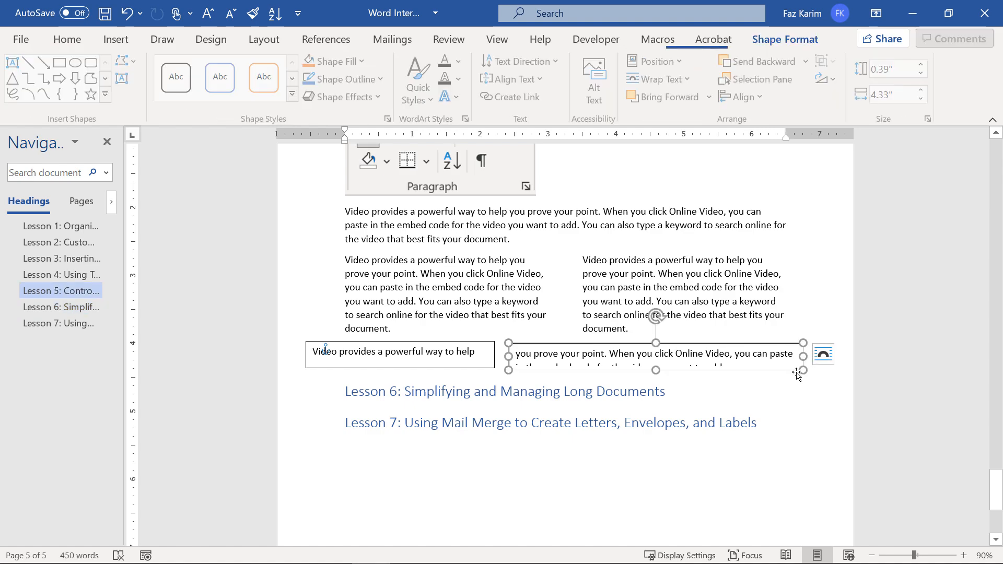
left_click_drag(803, 370, 822, 374)
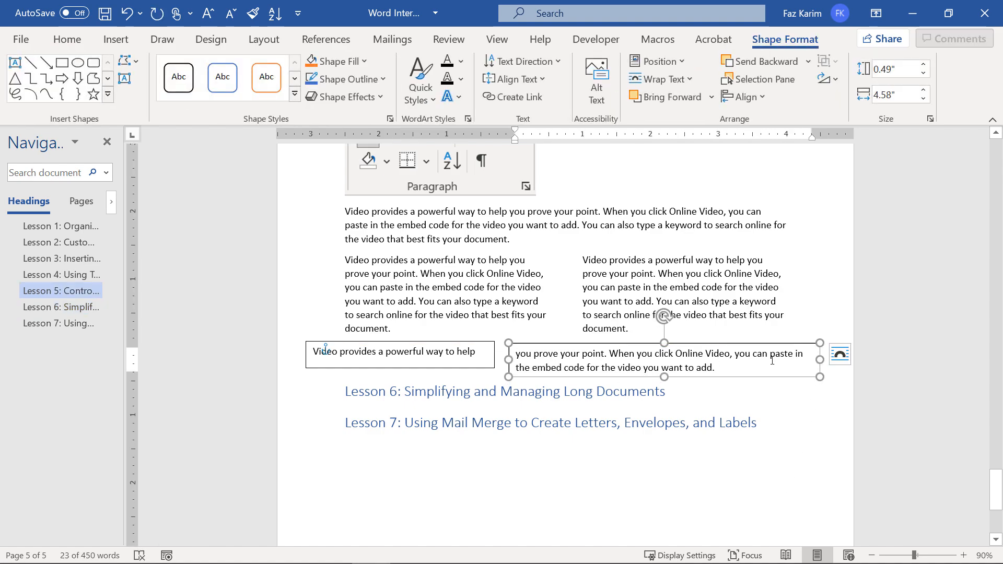
left_click(838, 374)
key("Return")
key("Return")
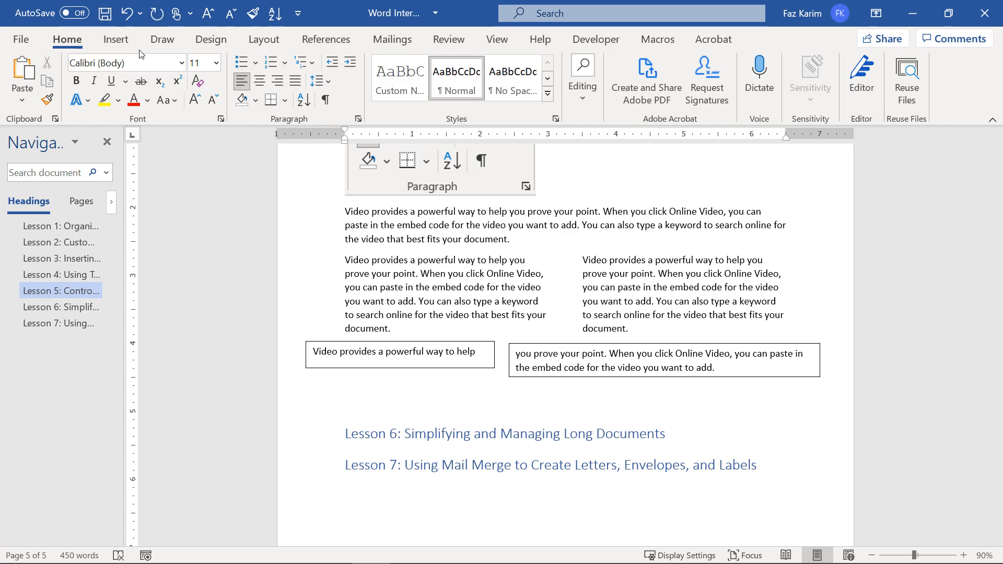
Draw a text box below the first pair and arrange four small boxes in a row.
left_click(116, 39)
left_click(800, 96)
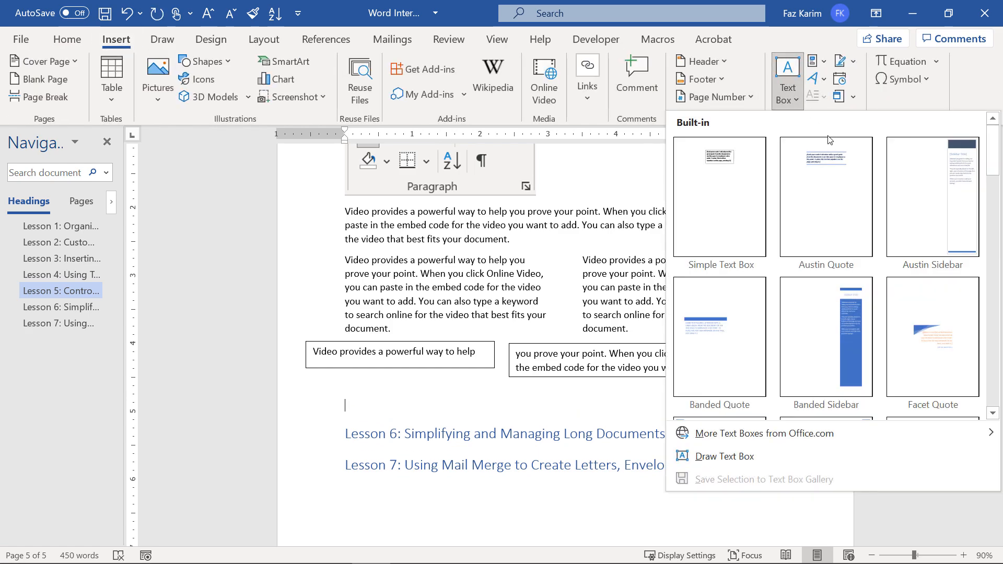
left_click(731, 453)
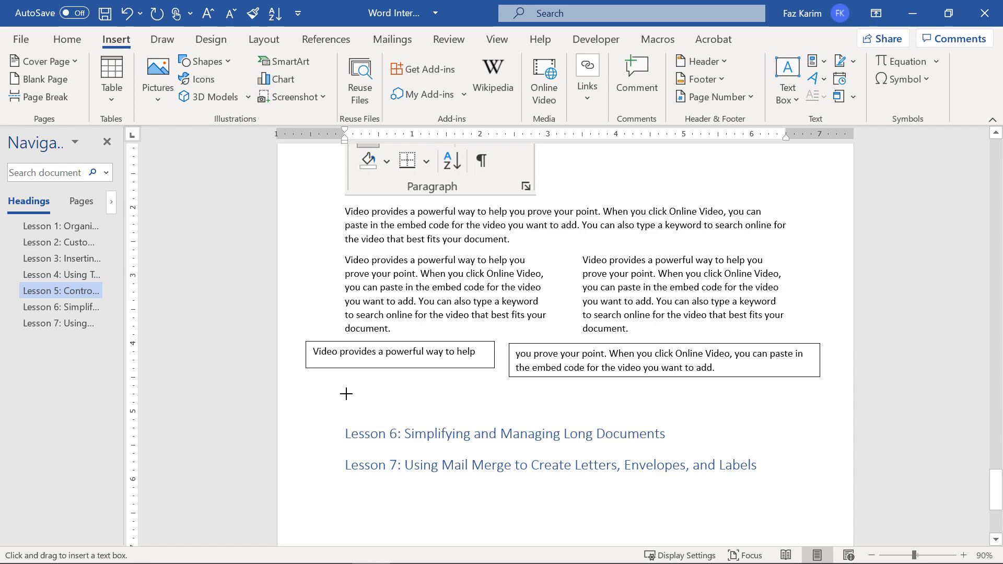
left_click_drag(321, 386, 741, 418)
left_click_drag(613, 417, 605, 418)
left_click_drag(694, 417, 668, 420)
Fill the first small box with =rand(1,5) text and chain-link all four boxes.
left_click(389, 407)
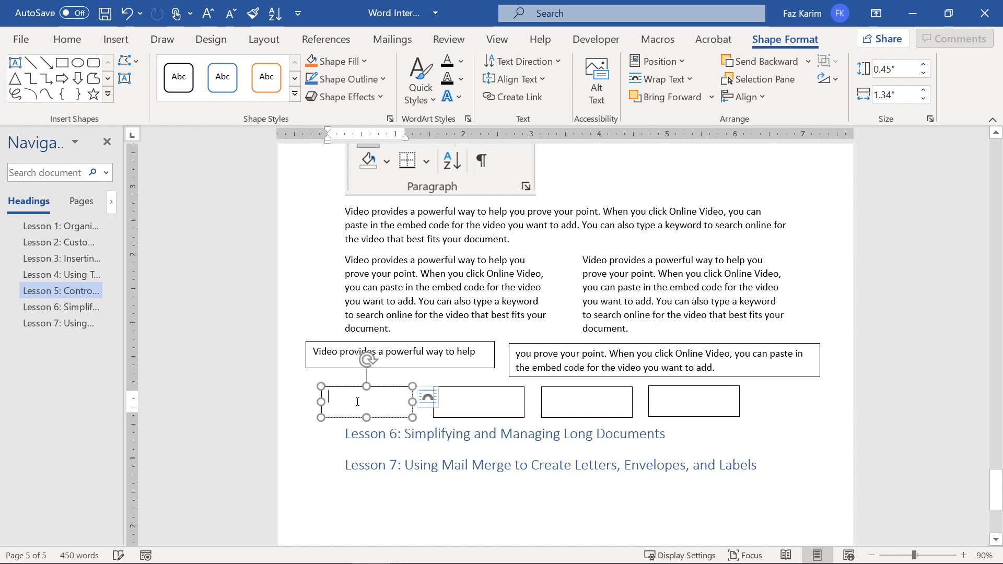
type("=rand(1")
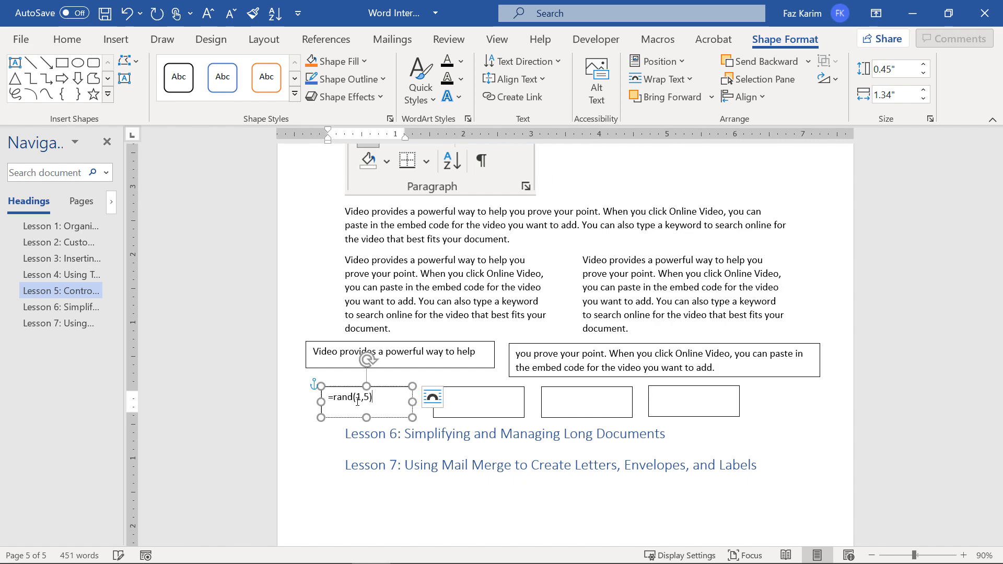
type(",5)")
key("Return")
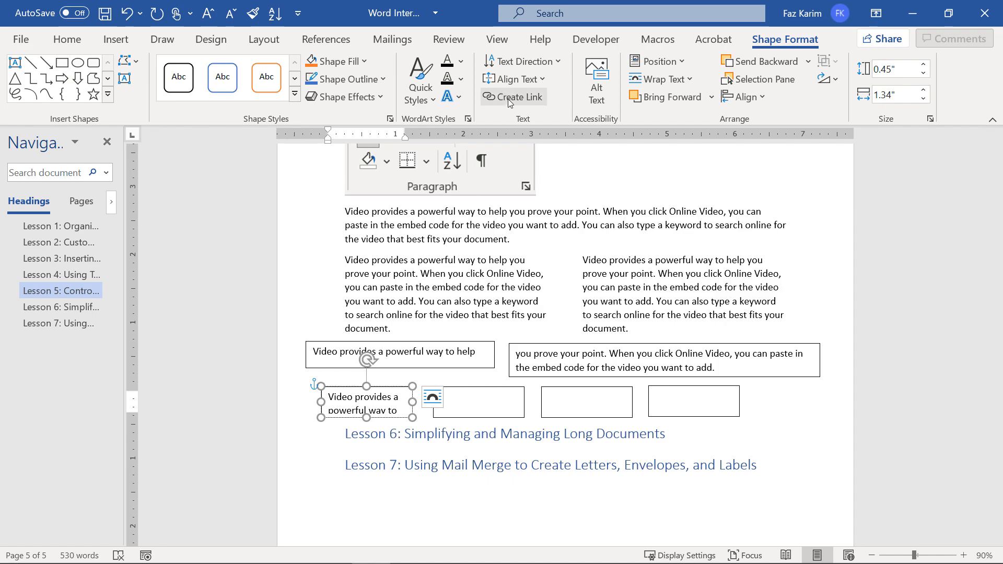
left_click(452, 410)
left_click(538, 102)
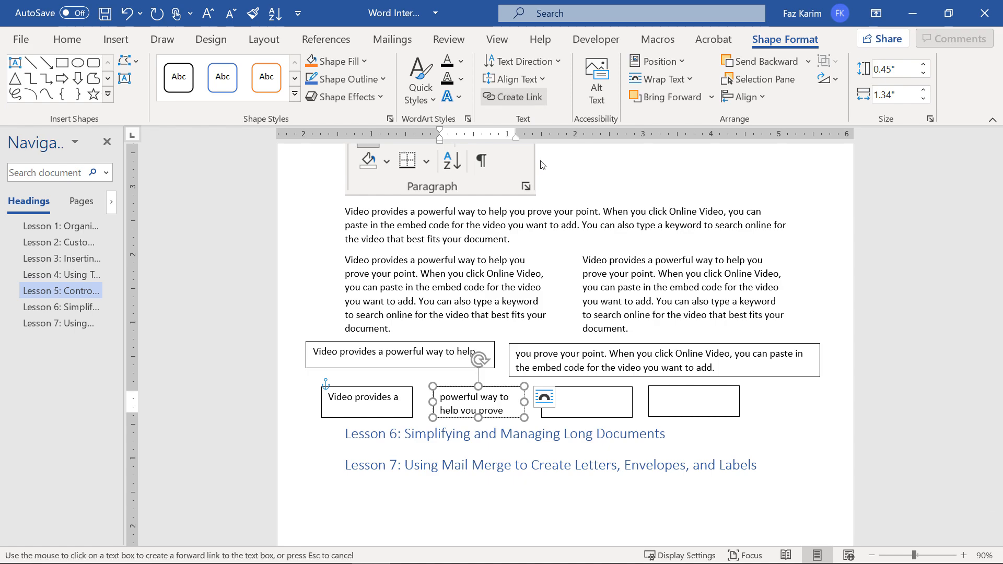
left_click(596, 410)
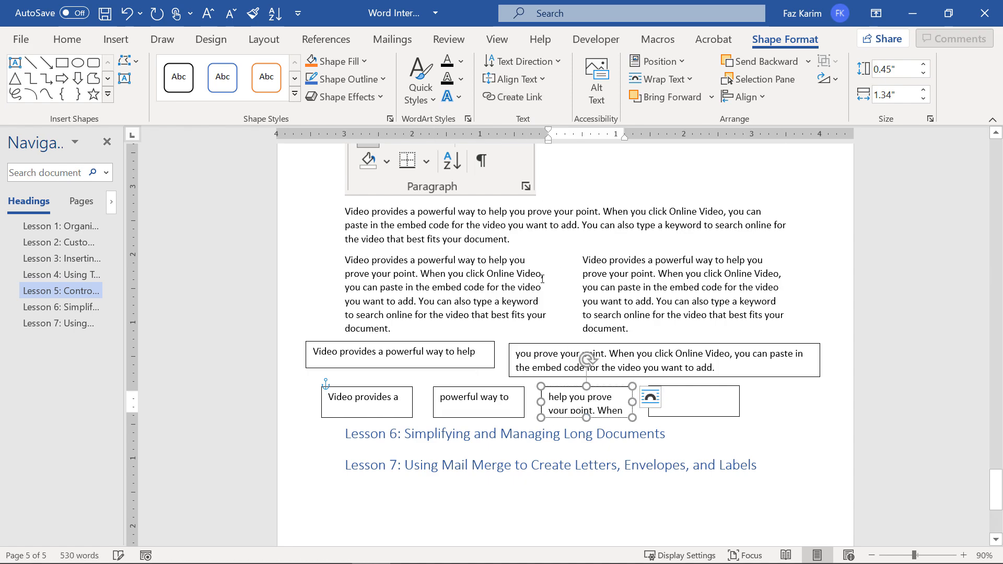
left_click(513, 97)
left_click(713, 402)
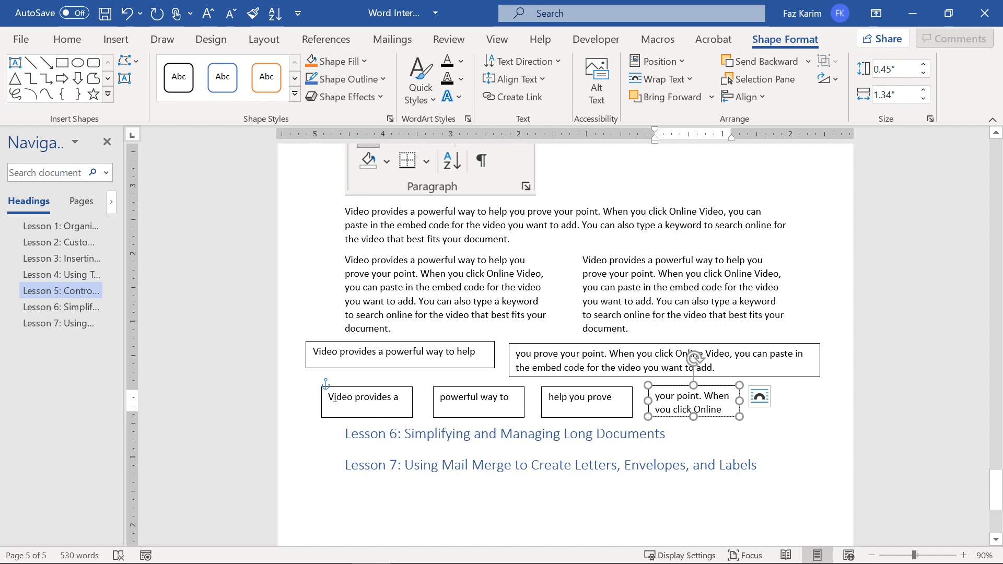
Check the text flowing through the boxes and widen the fourth box.
left_click_drag(333, 399, 616, 412)
left_click(467, 398)
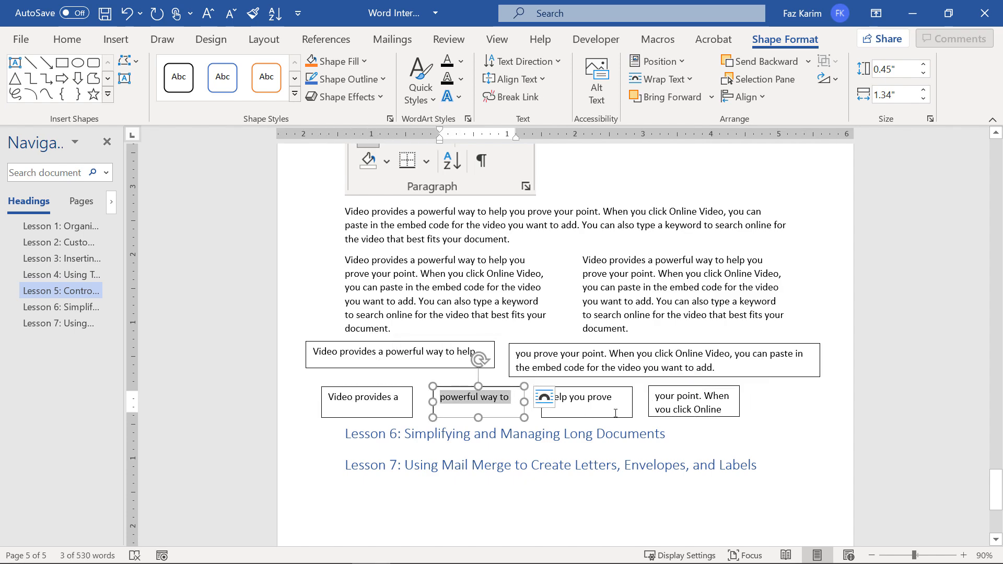
left_click_drag(547, 396, 614, 399)
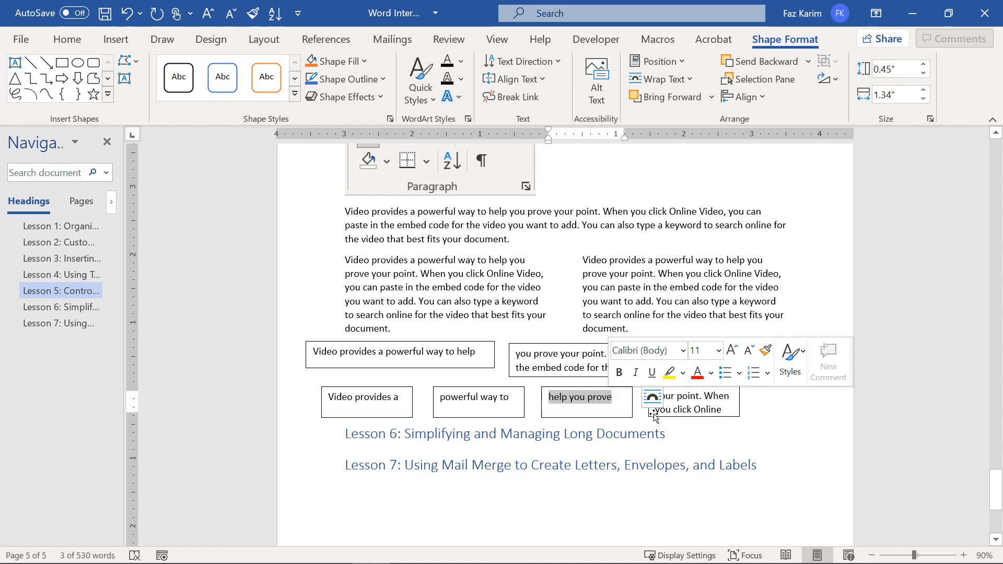
left_click(704, 423)
left_click(722, 413)
left_click_drag(739, 401, 822, 402)
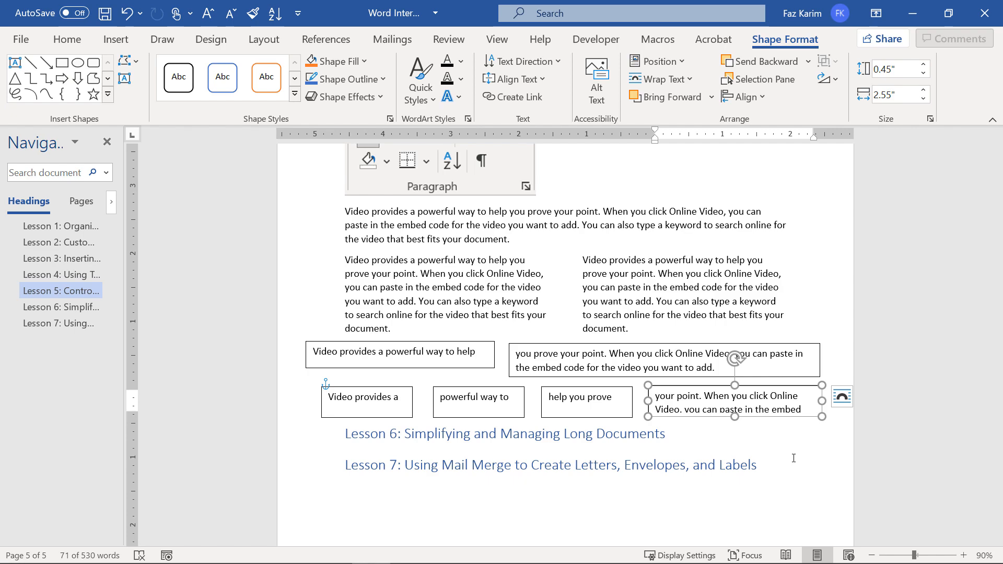
scroll(794, 458, "up", 3)
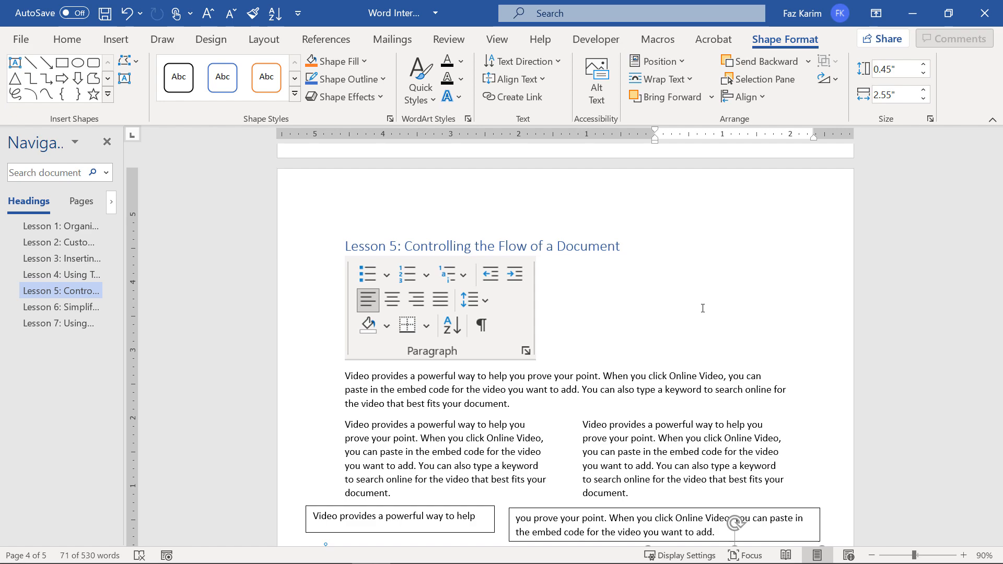
Review the linked text boxes and widen the Navigation pane to show full headings.
scroll(703, 309, "down", 5)
scroll(703, 309, "down", 2)
scroll(703, 308, "up", 2)
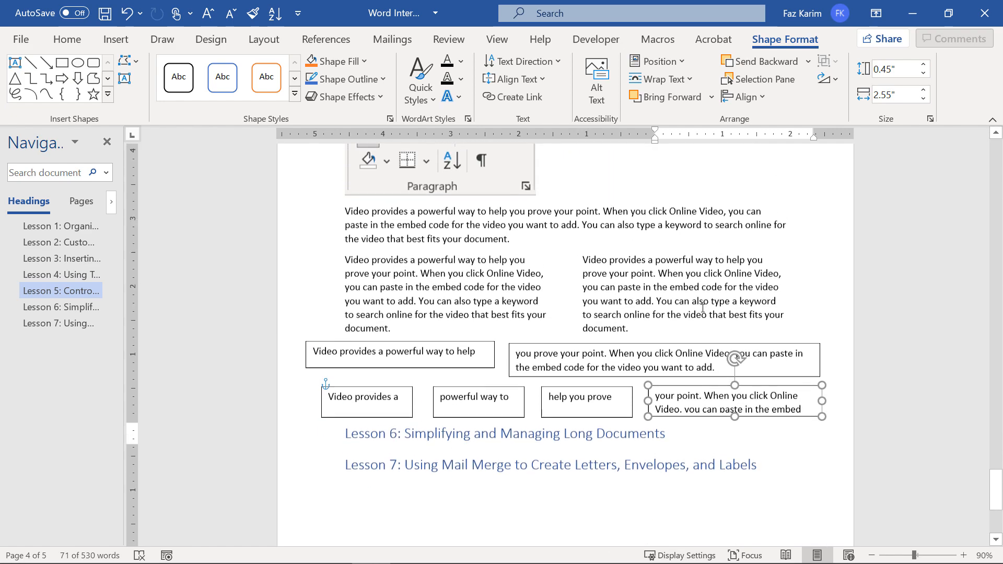
scroll(703, 308, "up", 2)
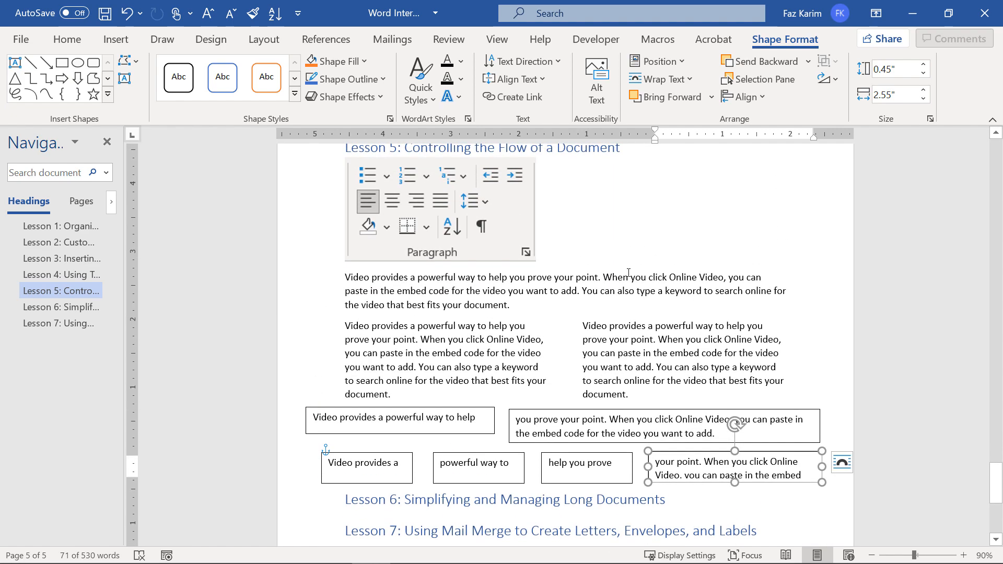
left_click(499, 39)
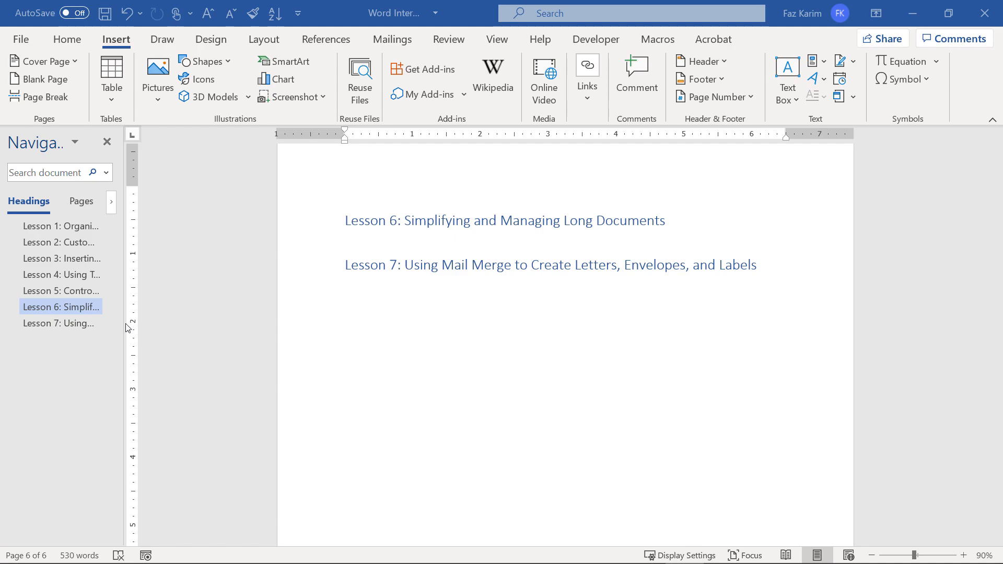
left_click_drag(123, 322, 337, 330)
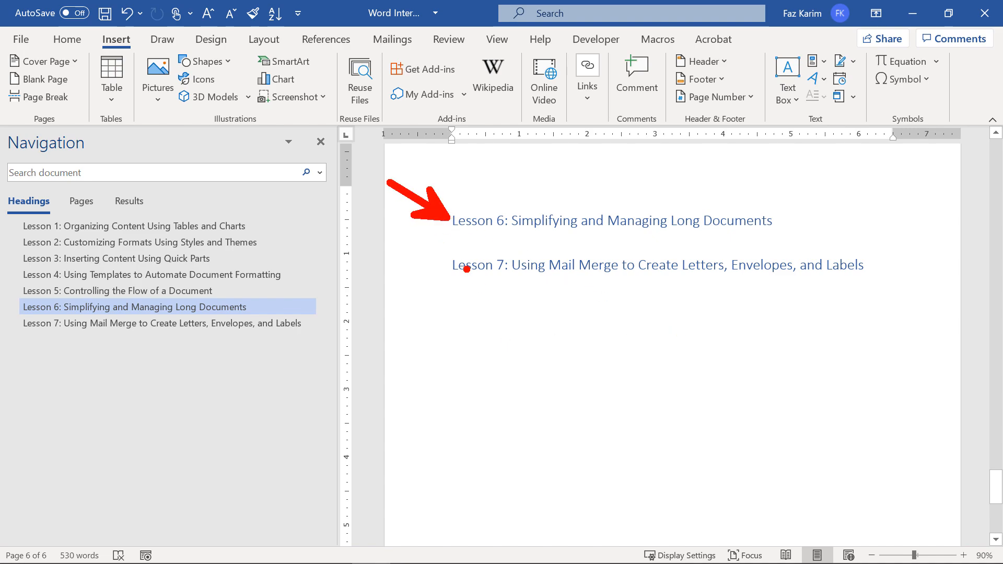
Search for the 'Navigation pane' setting.
left_click_drag(453, 239, 777, 239)
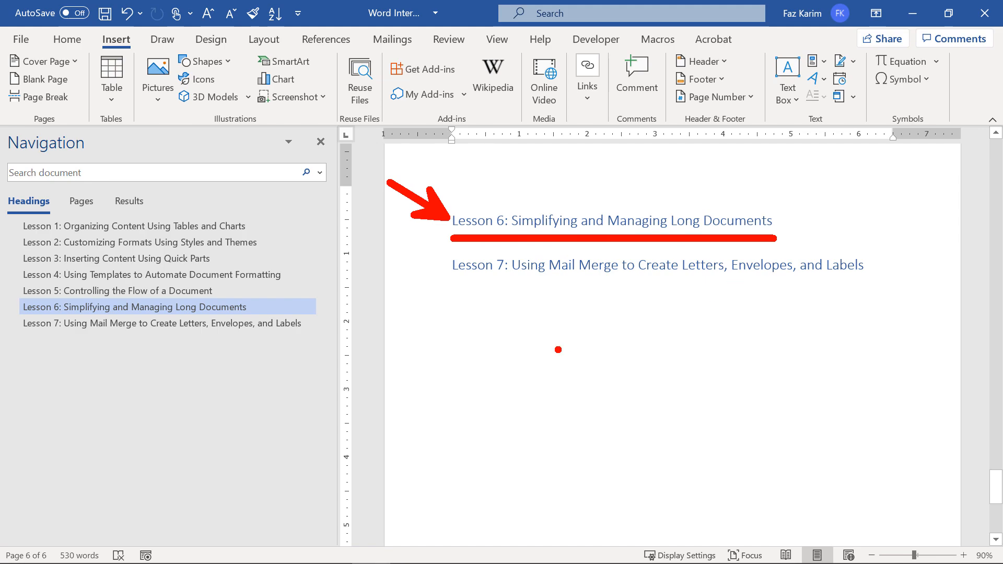
key("Escape")
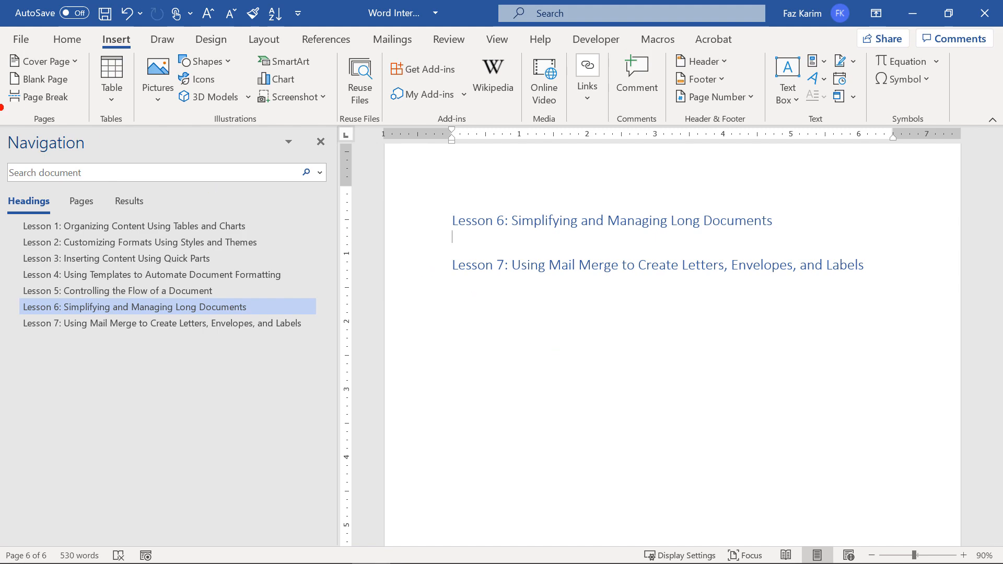
mouse_move(3, 126)
left_mouse_down()
mouse_move(191, 376)
mouse_move(339, 545)
left_mouse_up()
type("tNavi")
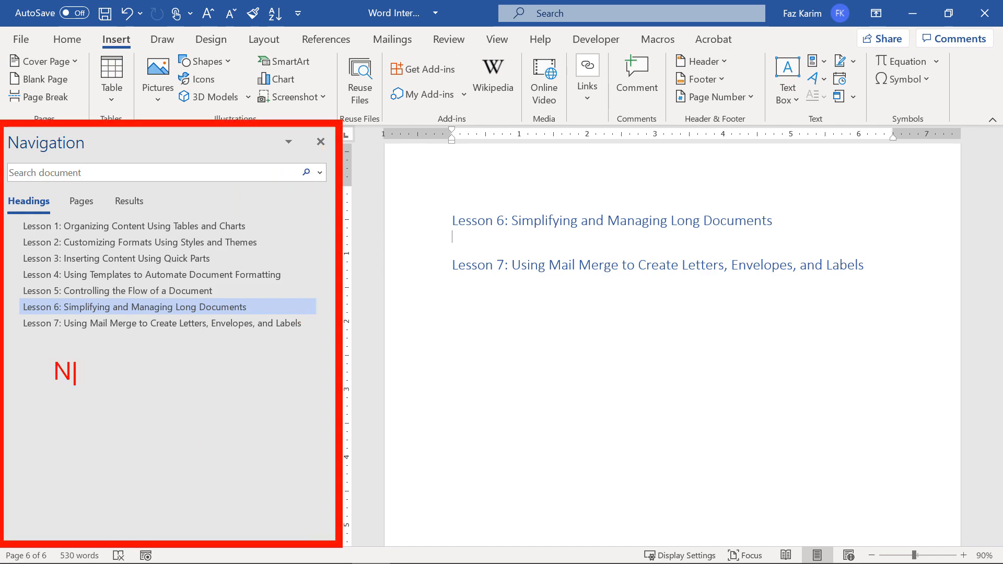
type("gatio")
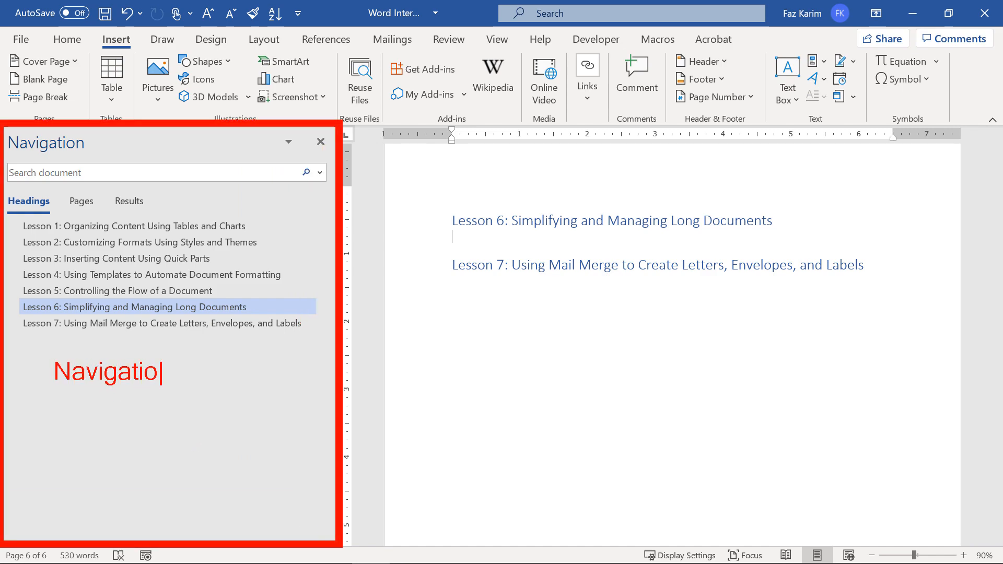
type("n pane")
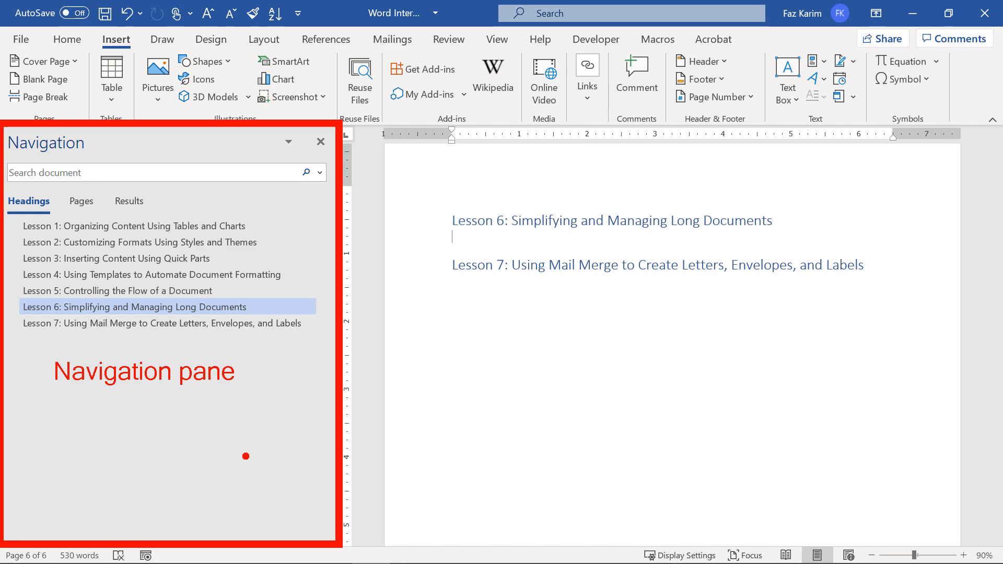
mouse_move(69, 54)
left_mouse_down()
mouse_move(86, 65)
mouse_move(70, 74)
mouse_move(69, 121)
left_mouse_up()
left_click_drag(25, 189, 25, 167)
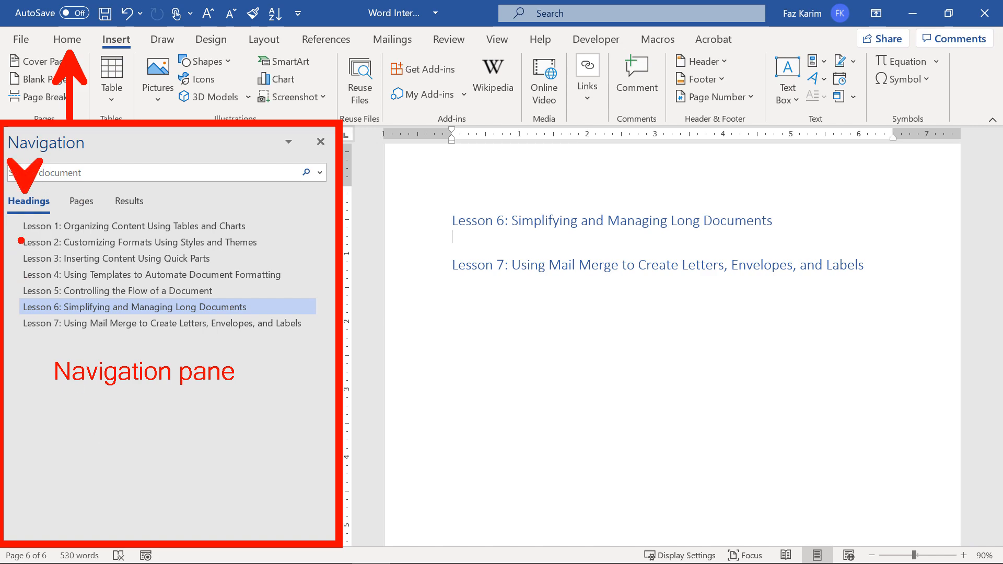
key("Escape")
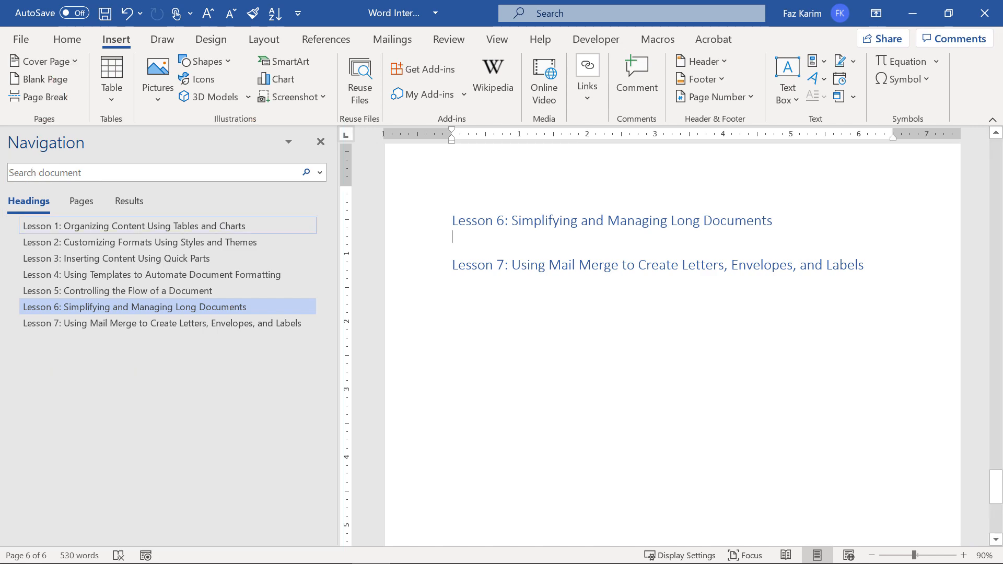
Jump through the Lesson 1 to Lesson 5 headings in the Navigation pane.
left_click(229, 226)
left_click(227, 241)
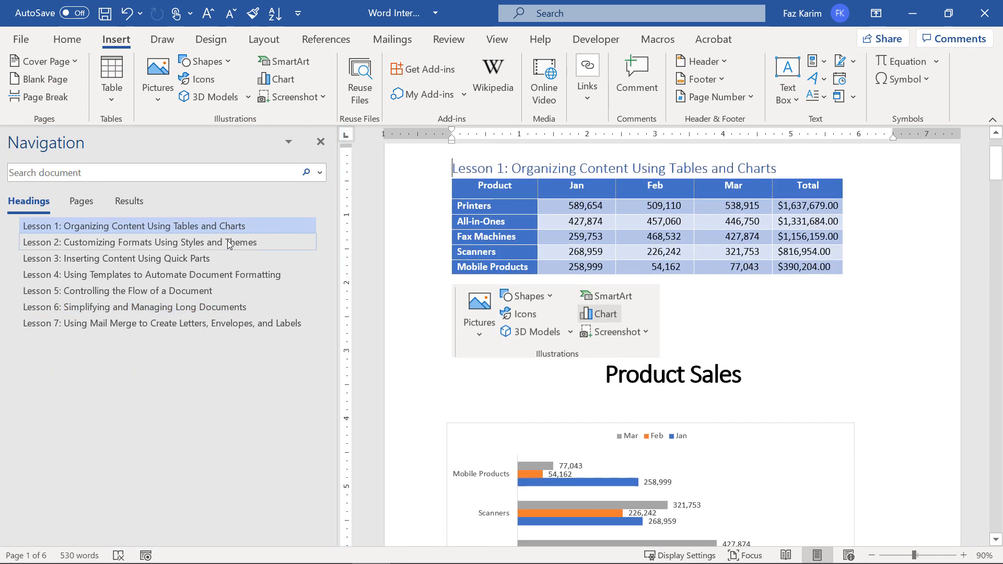
left_click(226, 258)
left_click(225, 274)
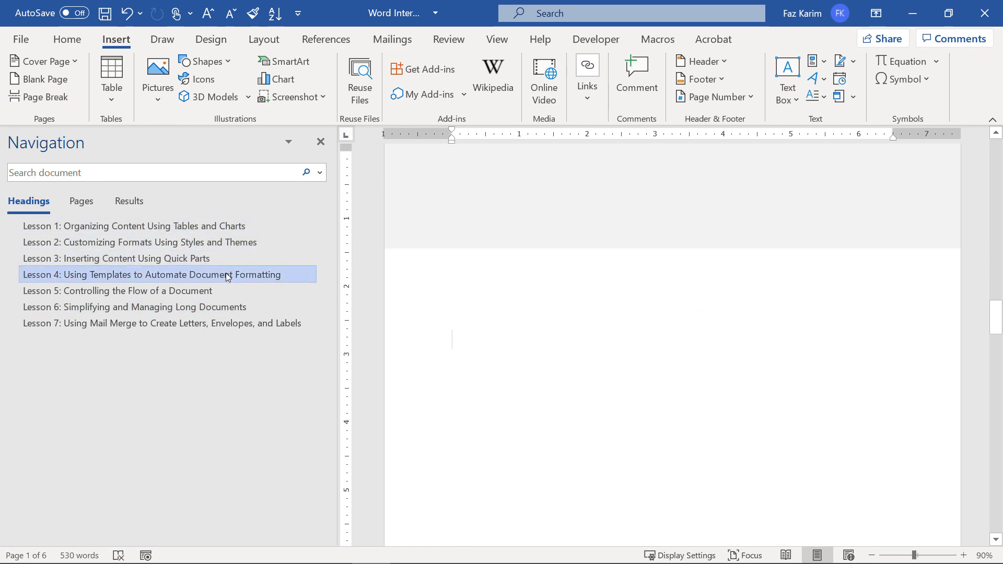
left_click(227, 291)
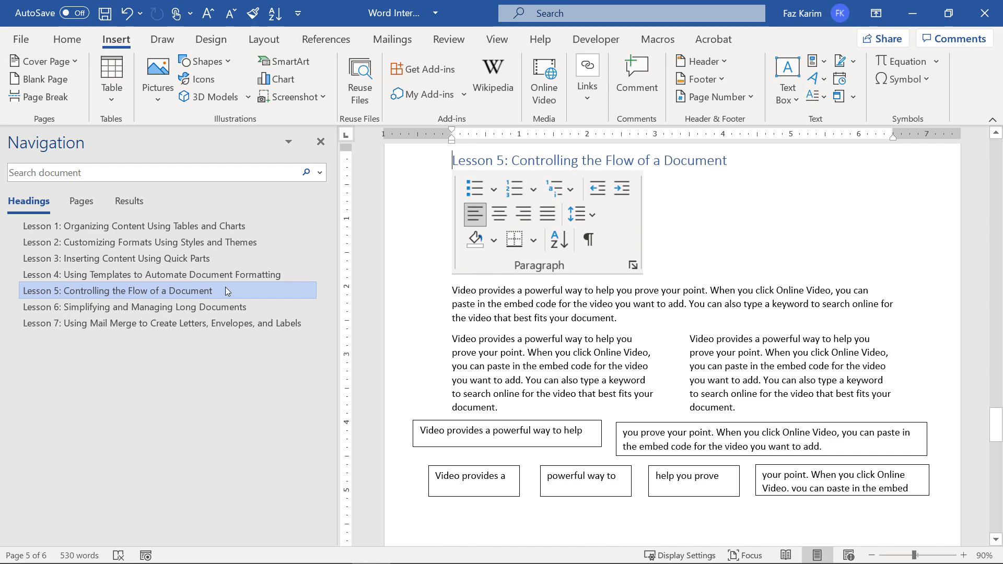
Bring up the View tab options where Navigation Pane is checked.
key("ctrl+2")
mouse_move(0, 125)
left_mouse_down()
mouse_move(90, 285)
mouse_move(210, 424)
mouse_move(340, 545)
left_mouse_up()
type("t")
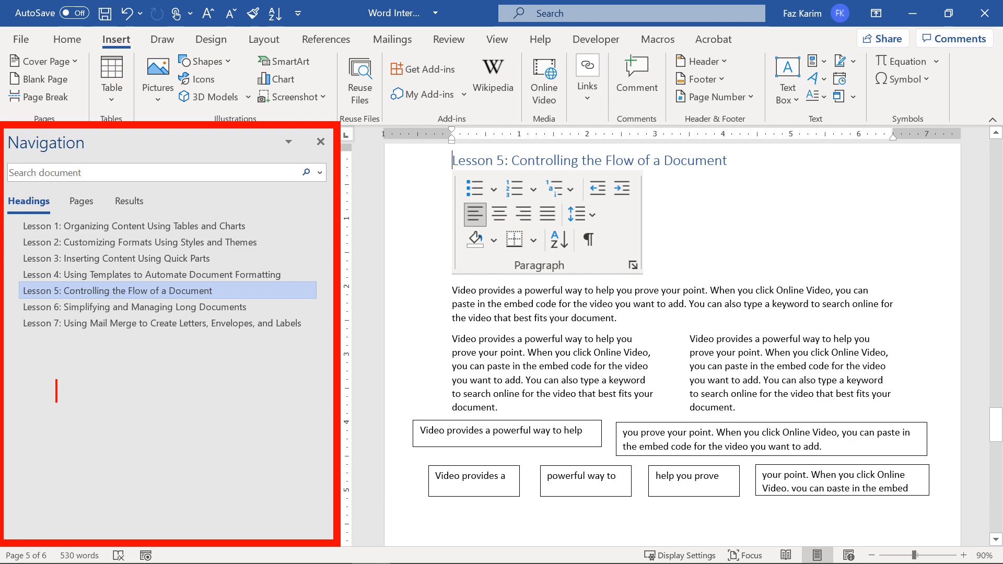
type("Vi")
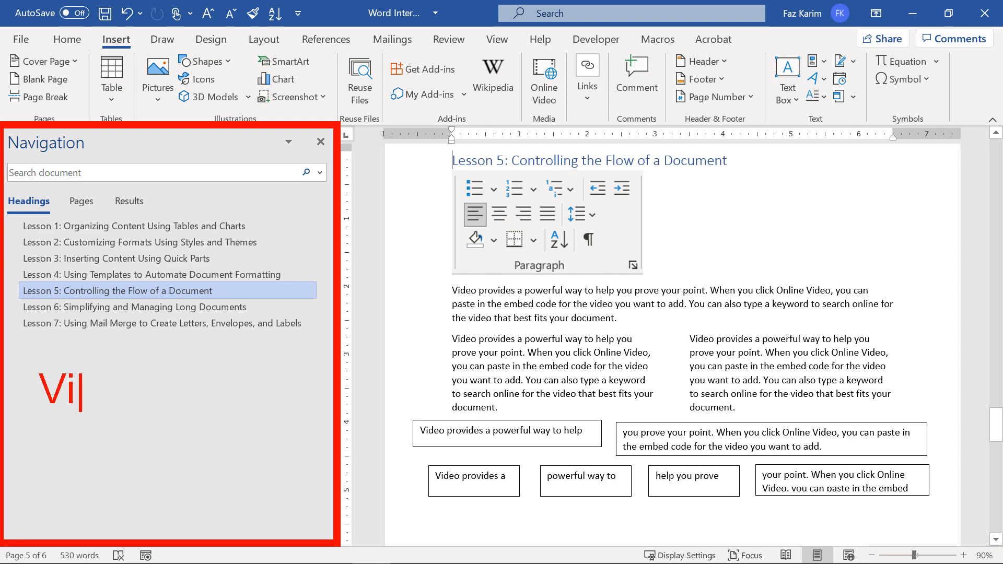
type("ew >")
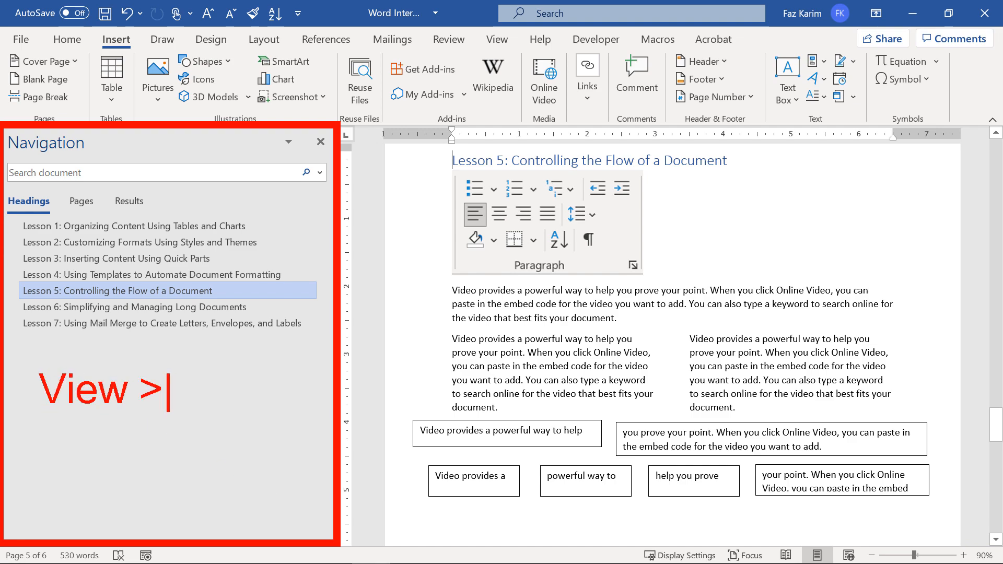
key("Return")
type("Navigation pane")
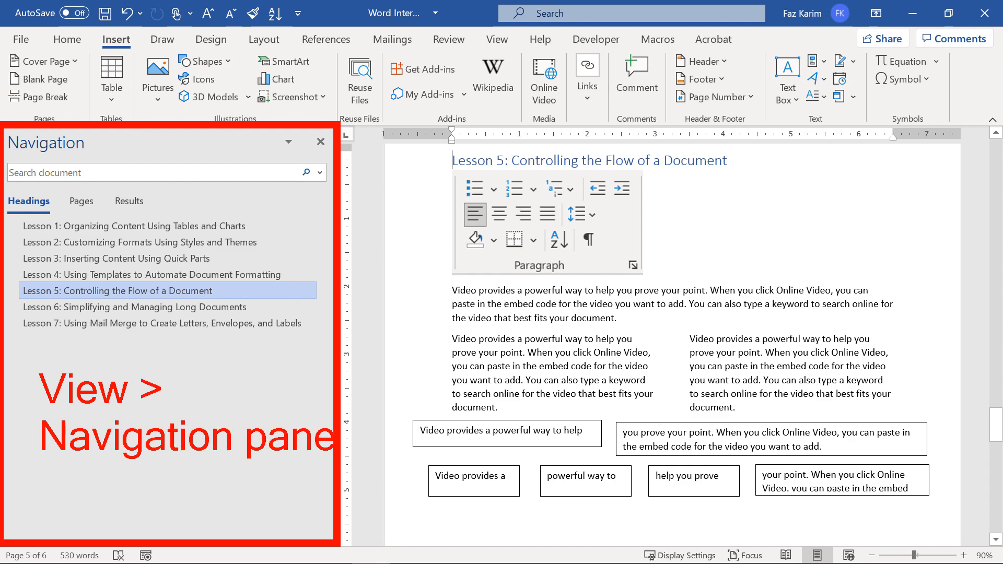
left_click(499, 44)
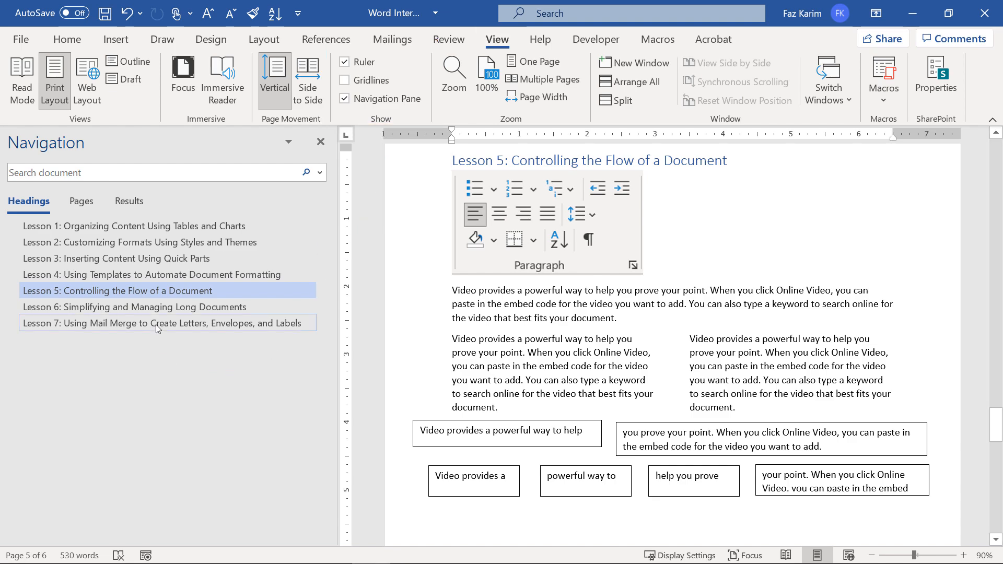
Try dragging Lesson 7 higher in the Navigation pane, then expand the Home styles gallery.
mouse_move(156, 325)
left_mouse_down()
mouse_move(170, 235)
mouse_move(163, 315)
left_mouse_up()
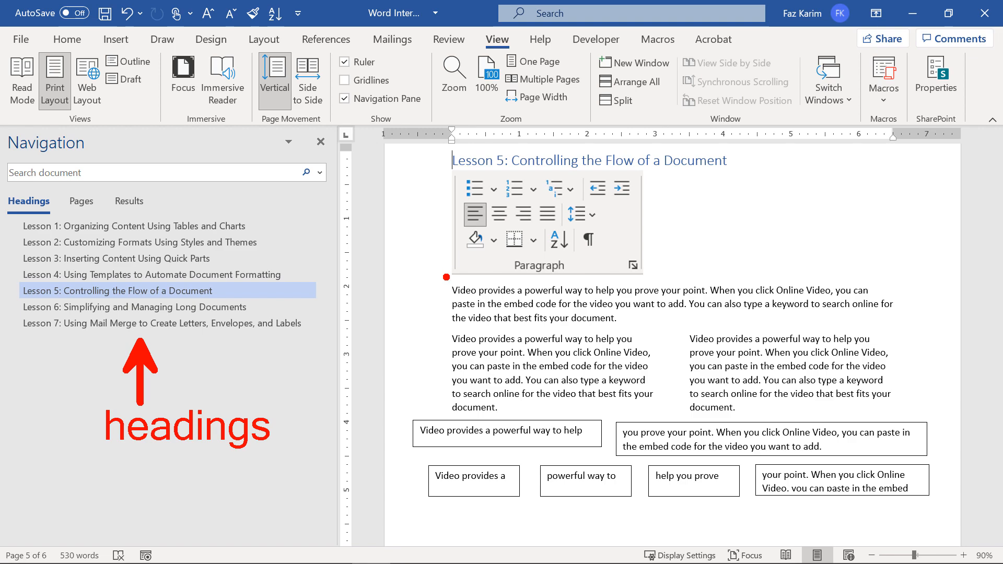
left_click(67, 39)
left_click(548, 93)
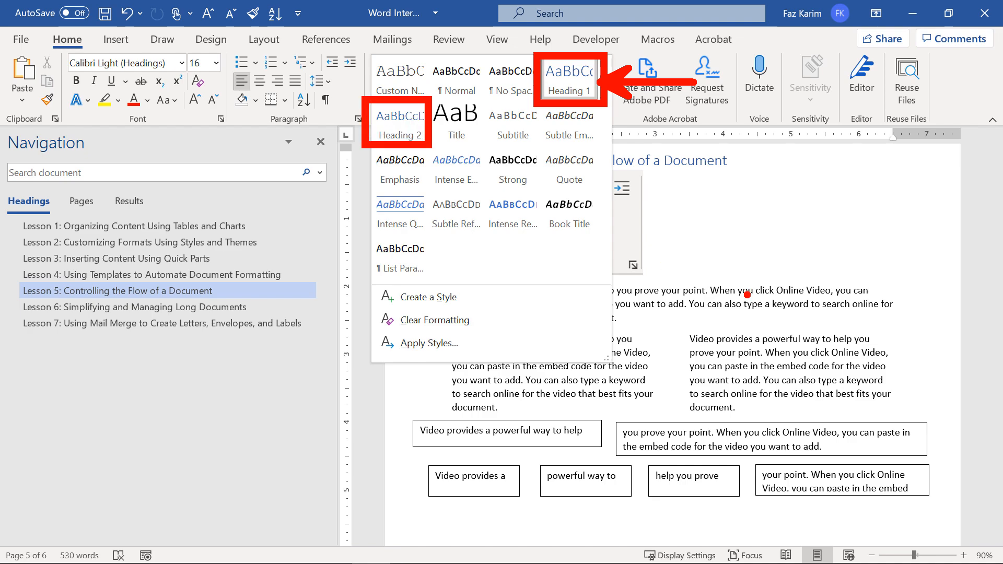
Close the styles gallery and switch to the References tab.
key("Escape")
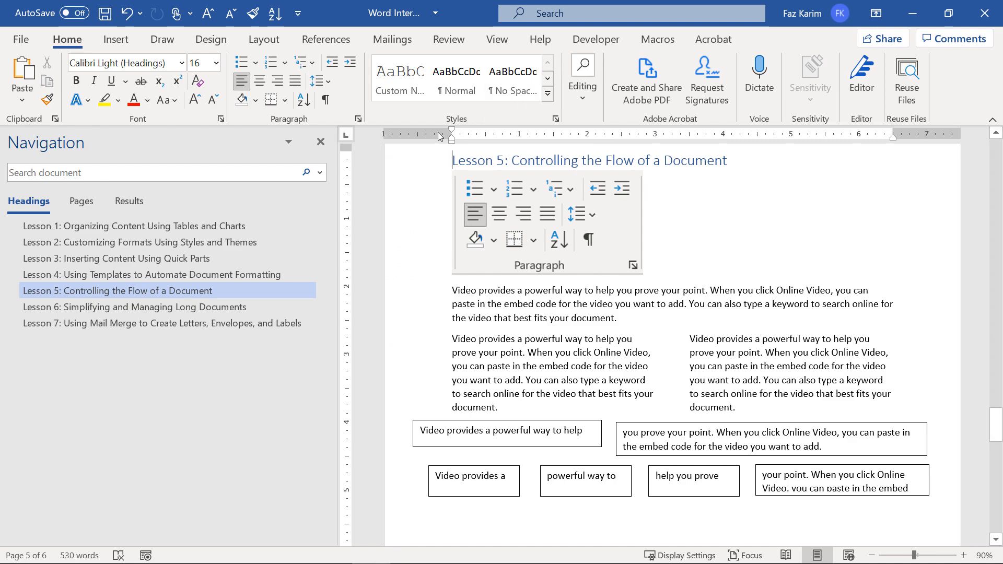
left_click(339, 43)
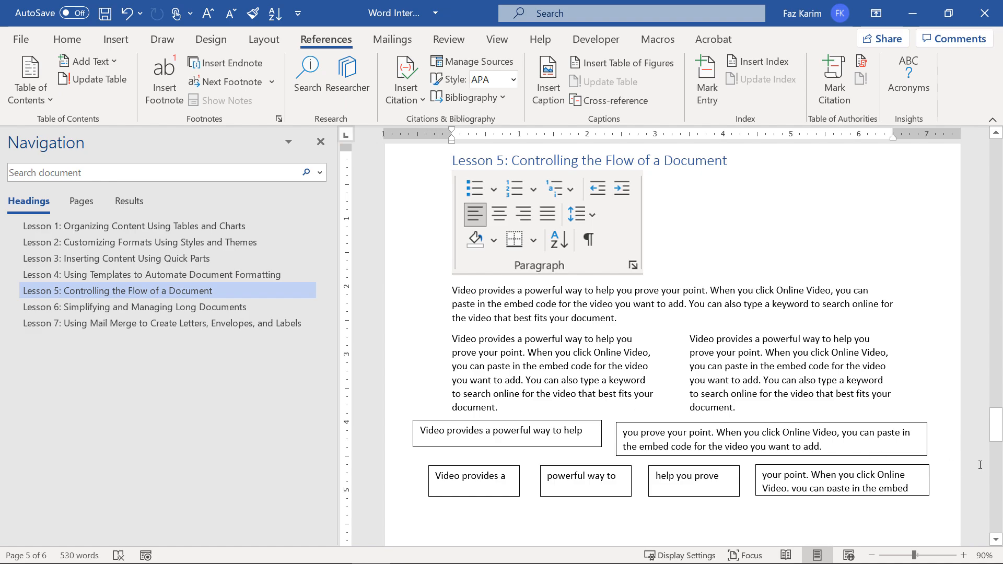
Add a blank Normal-style line above the Lesson 1 heading.
left_click_drag(997, 433, 974, 141)
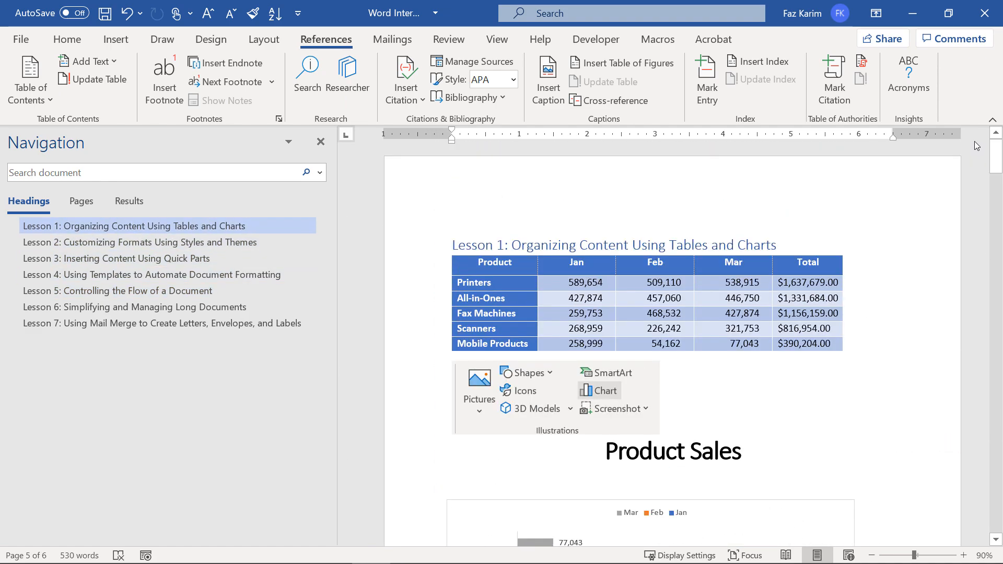
left_click(452, 244)
key("Return")
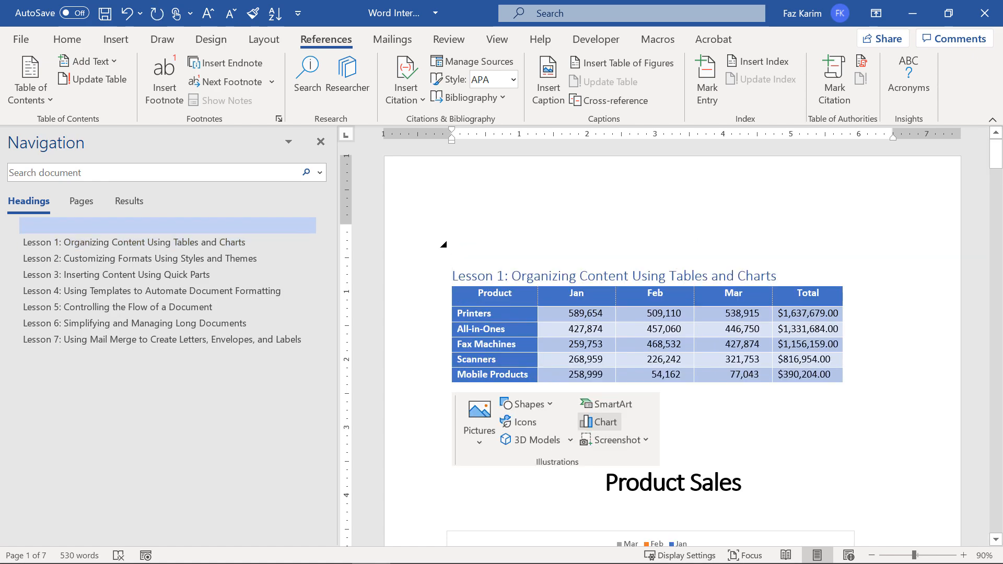
key("ctrl+z")
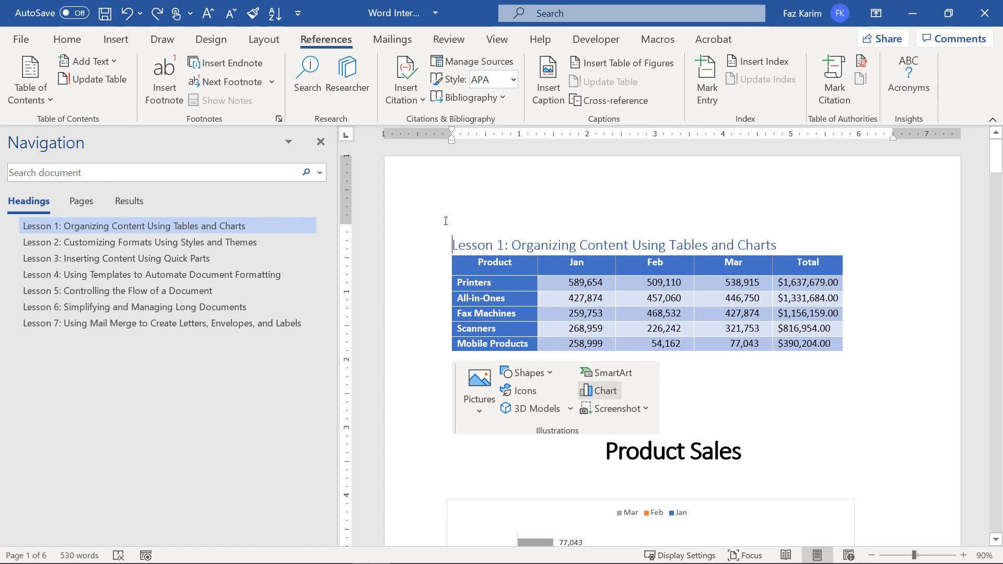
key("ctrl+y")
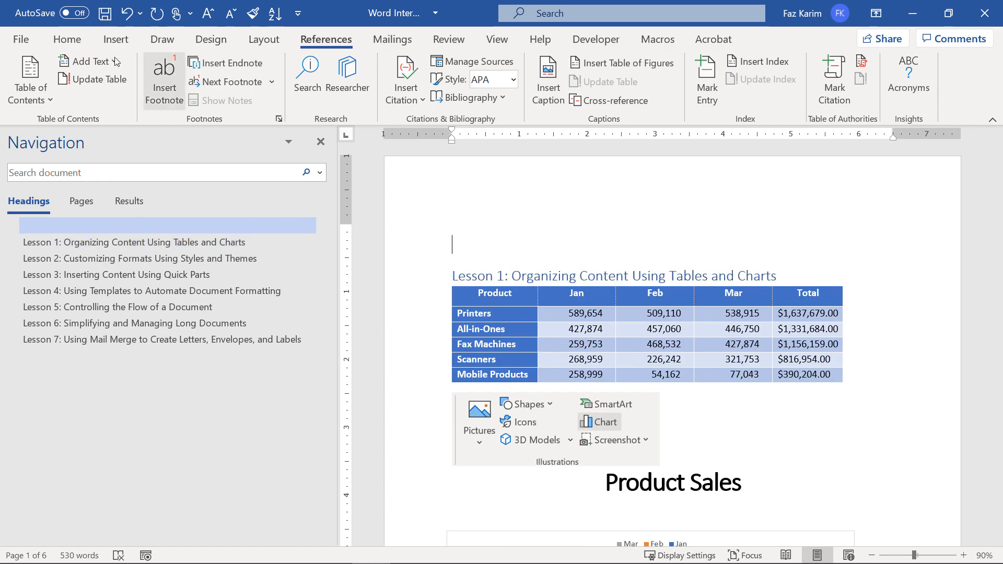
left_click(67, 47)
left_click(455, 90)
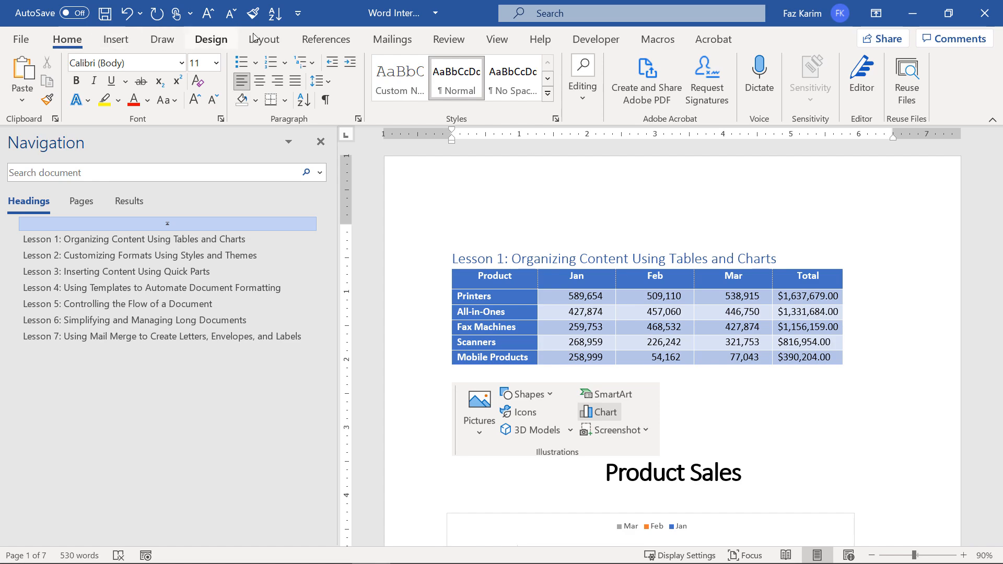
Insert Automatic Table 1, a Contents table of contents listing Lessons 1–7.
left_click(322, 39)
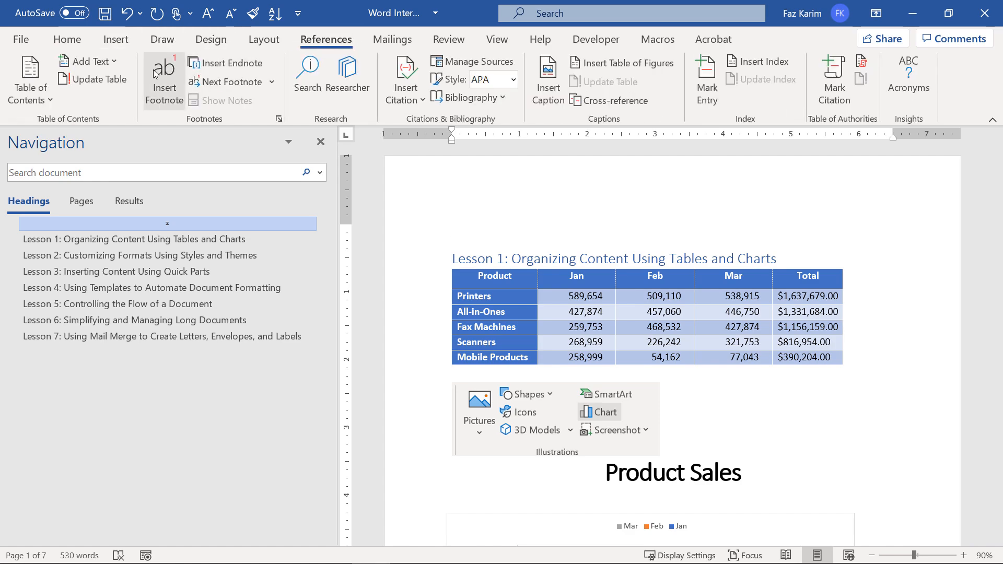
left_click(49, 91)
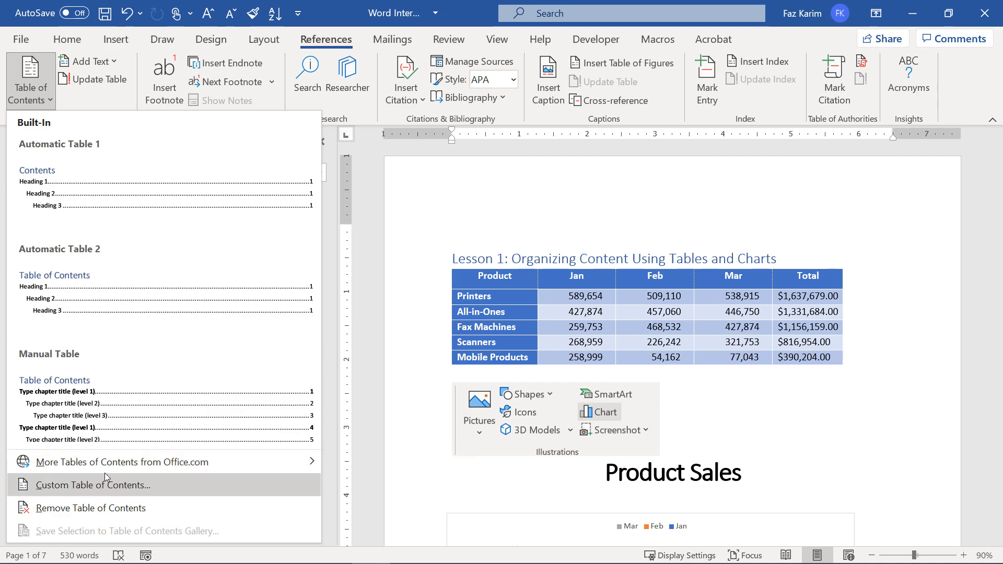
mouse_move(105, 475)
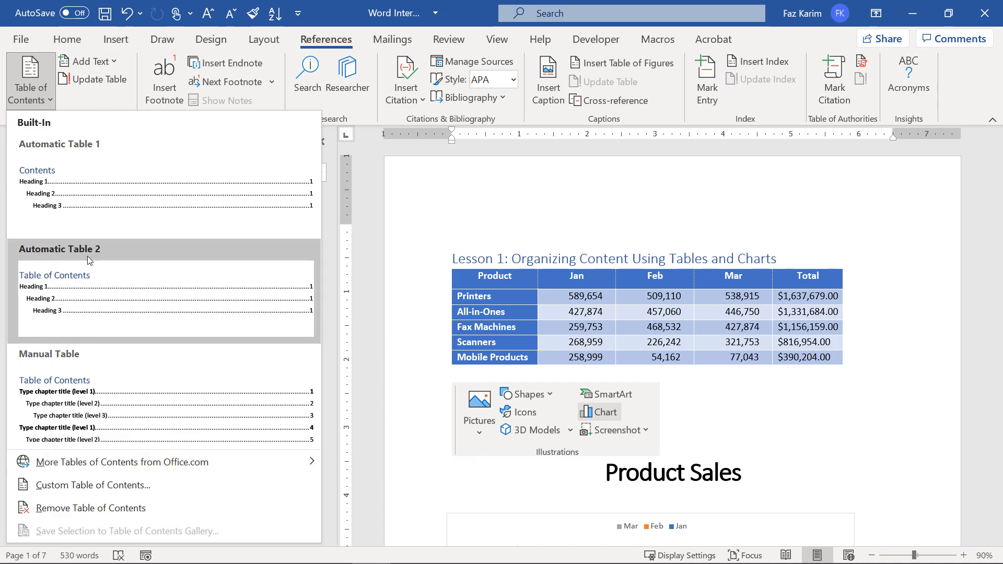
left_click(67, 187)
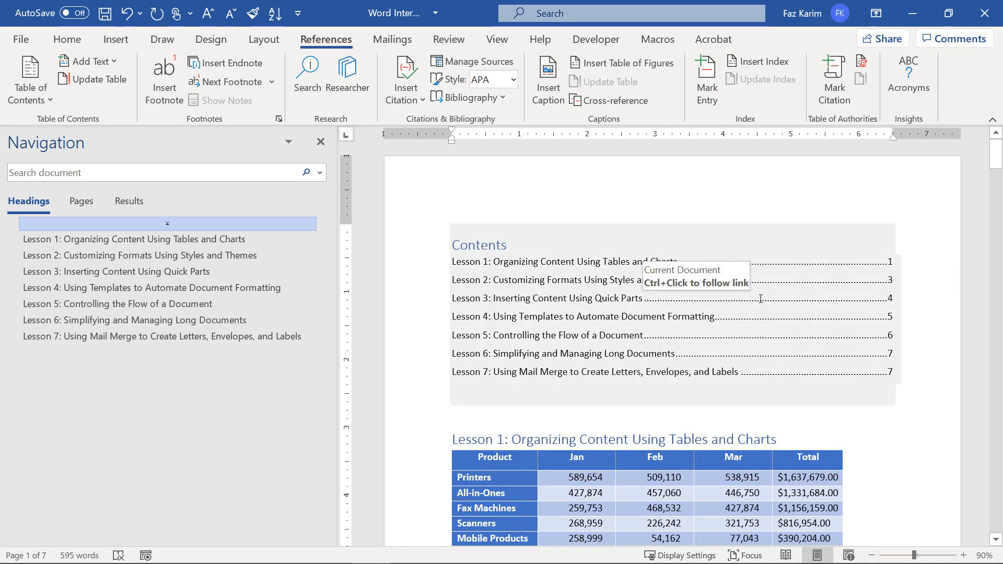
scroll(761, 298, "up", 2)
left_click(485, 211)
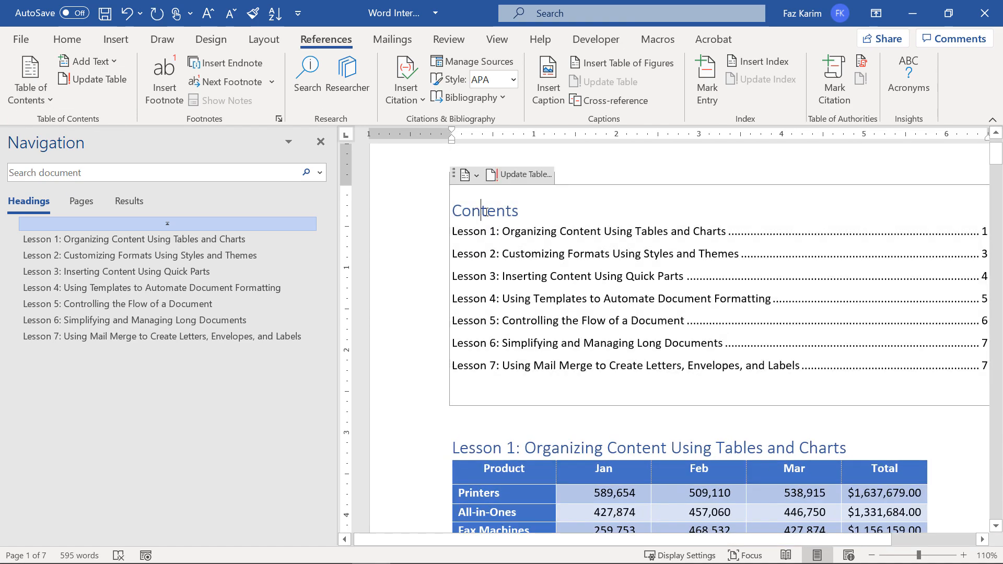
Apply the Heading 1 style to the Contents heading.
left_click_drag(526, 211, 451, 211)
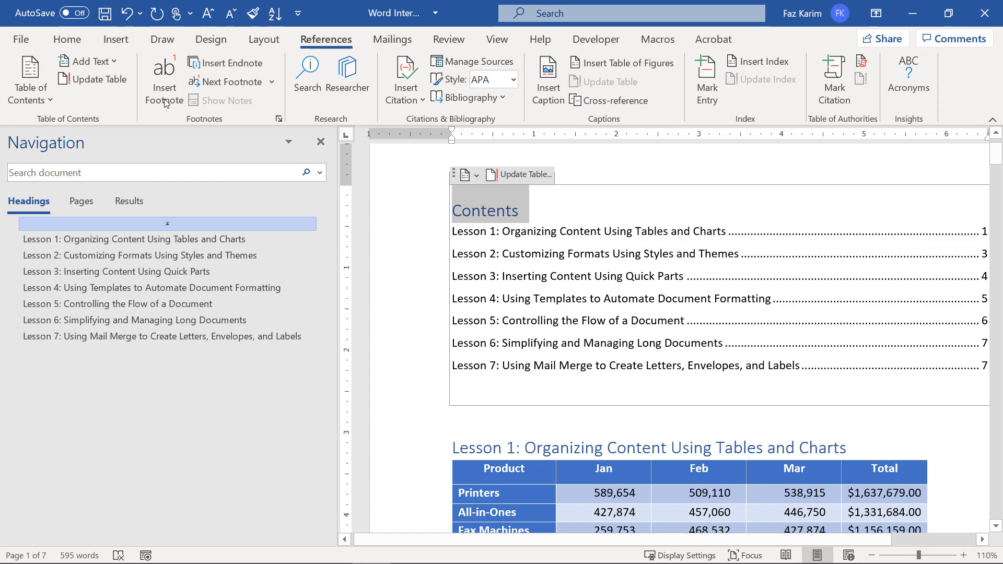
left_click(63, 41)
left_click(547, 98)
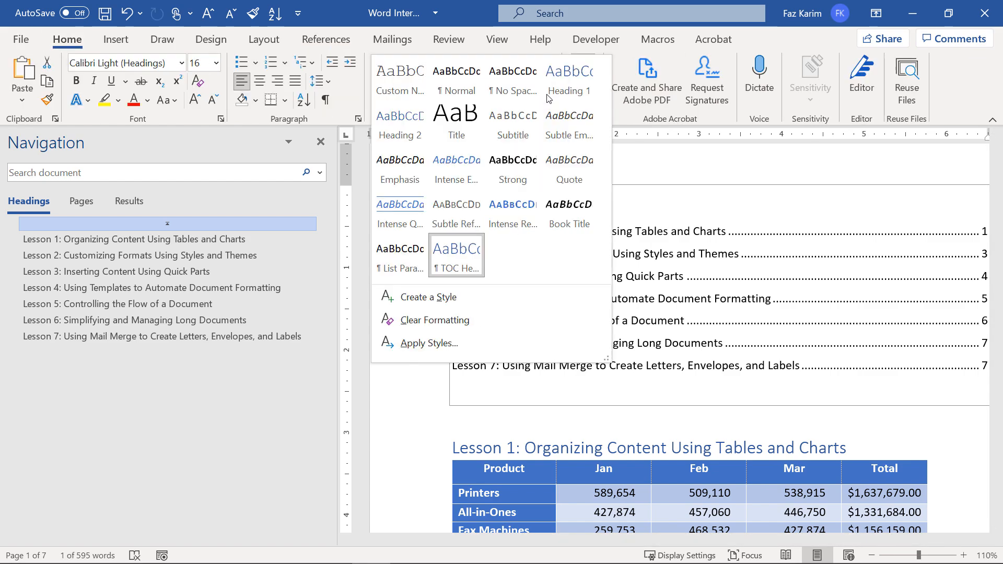
left_click(562, 86)
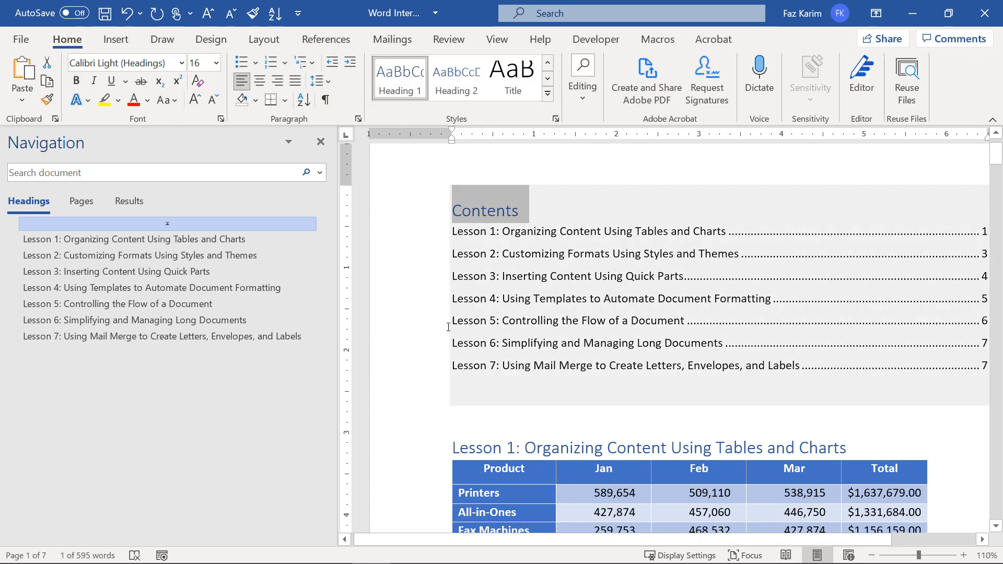
left_click(449, 327)
left_click(630, 411)
scroll(630, 411, "down", 1)
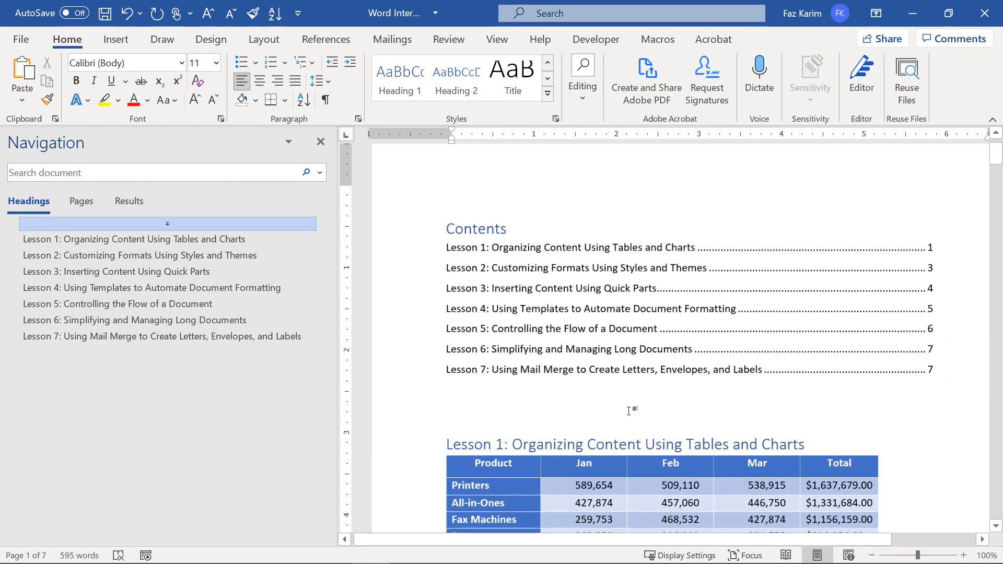
Add a 'Table of Contents' title line above the Contents heading.
left_click(449, 228)
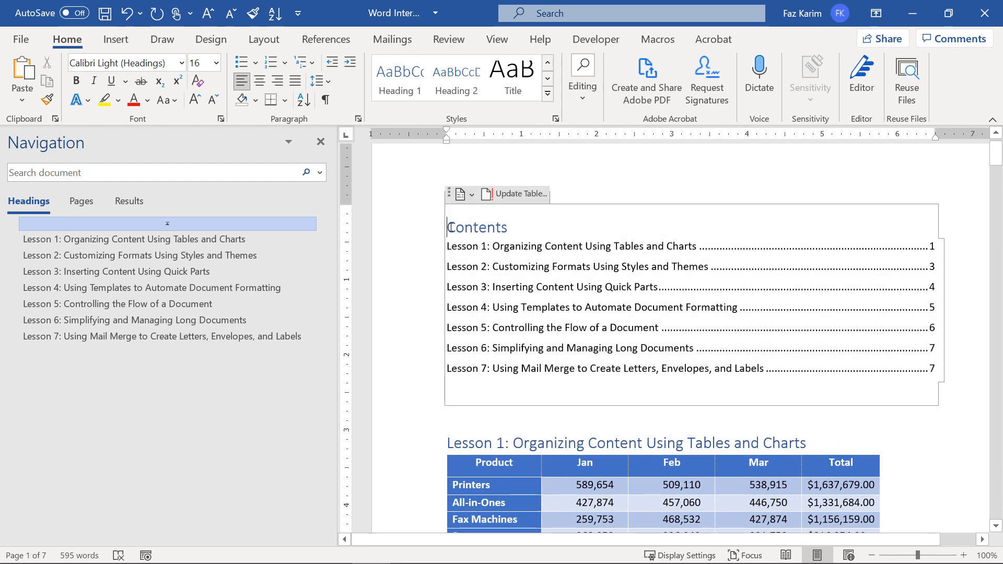
key("Return")
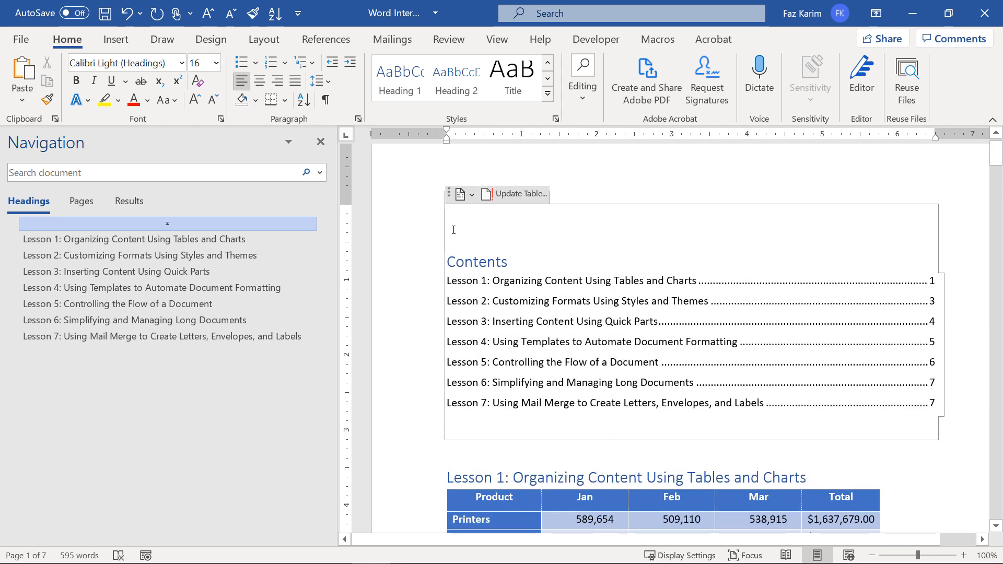
type("Table of COnte")
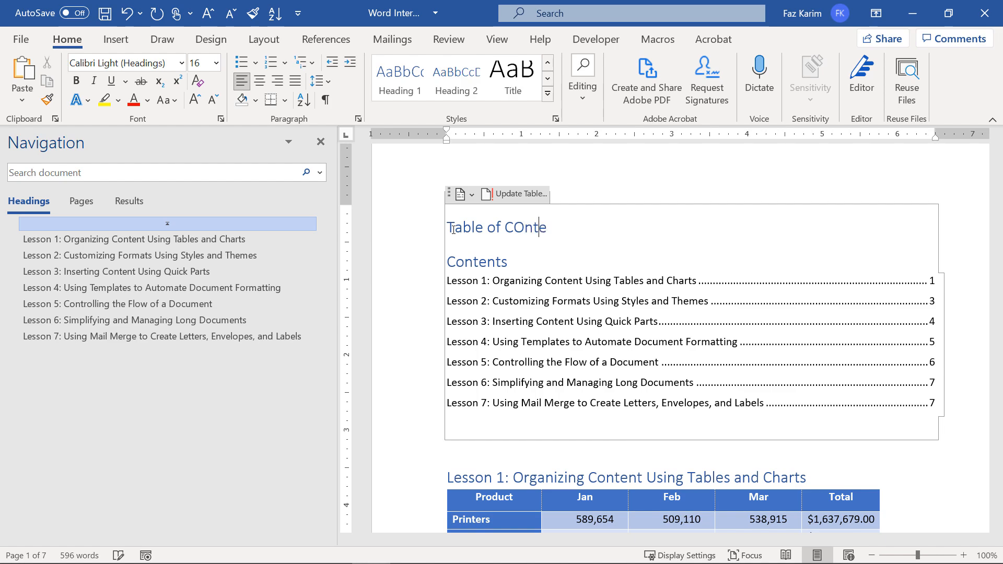
type("nts")
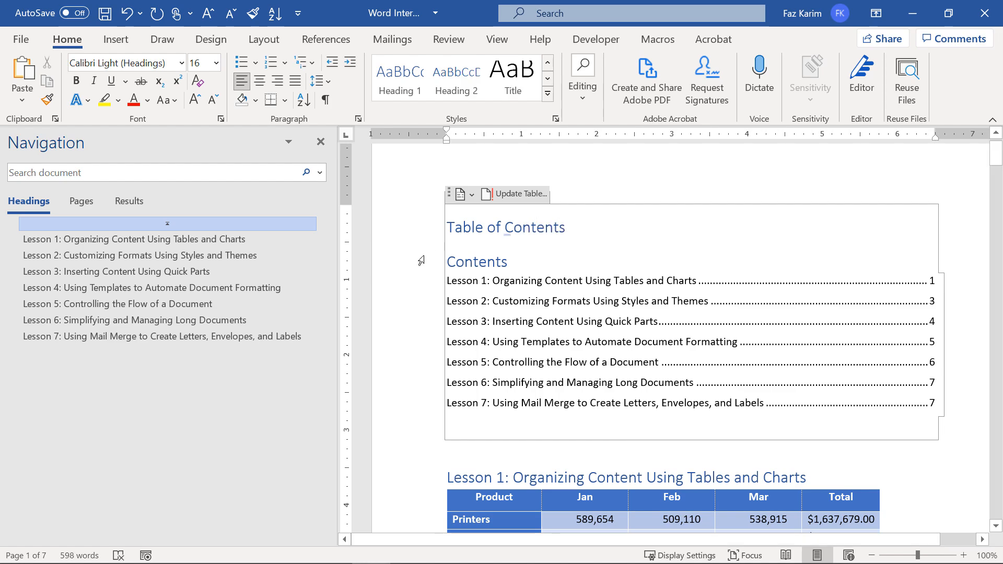
left_click(421, 261)
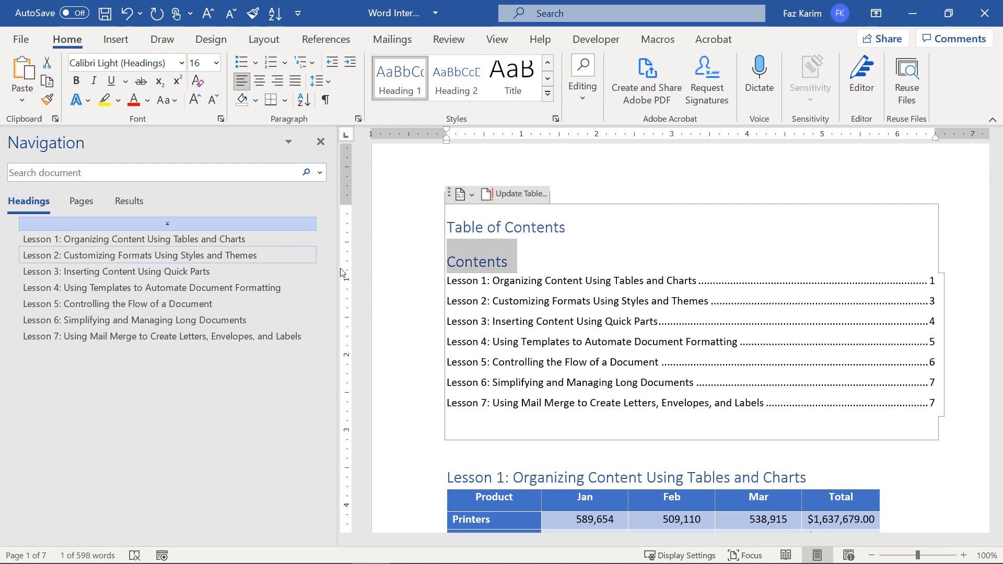
left_click(385, 287)
left_click(591, 183)
scroll(591, 183, "up", 1)
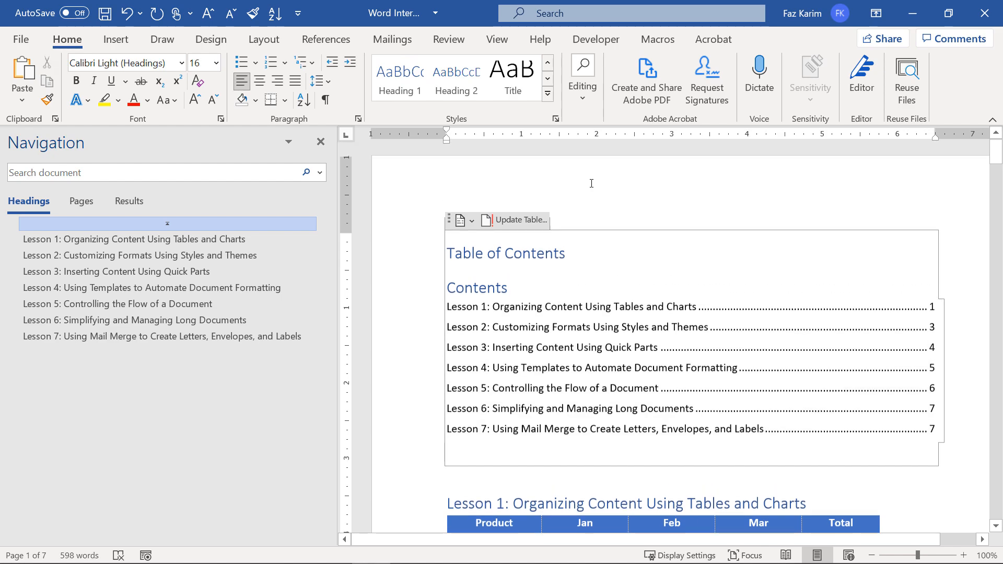
Add a blank line above the Table of Contents title.
left_click(452, 201)
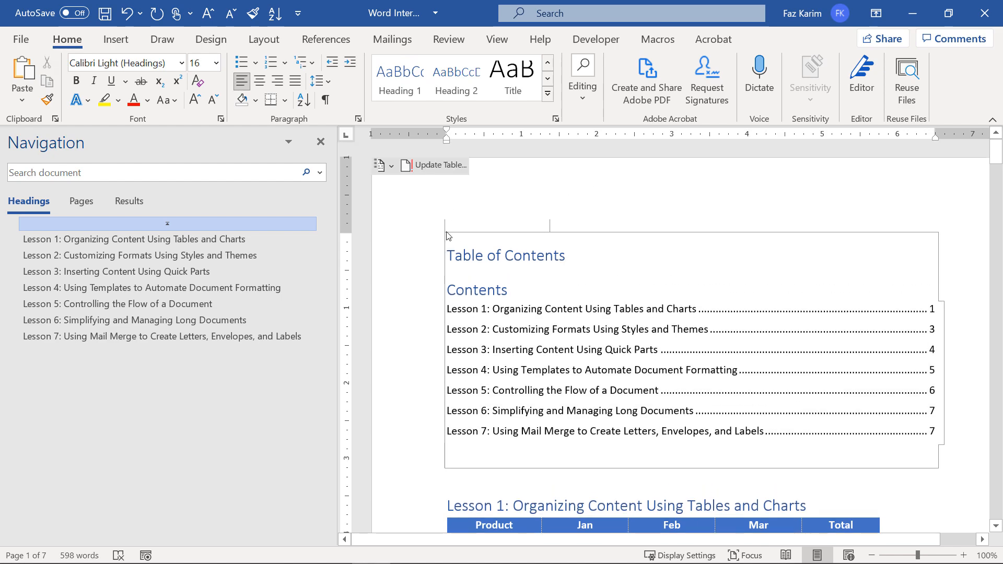
key("Return")
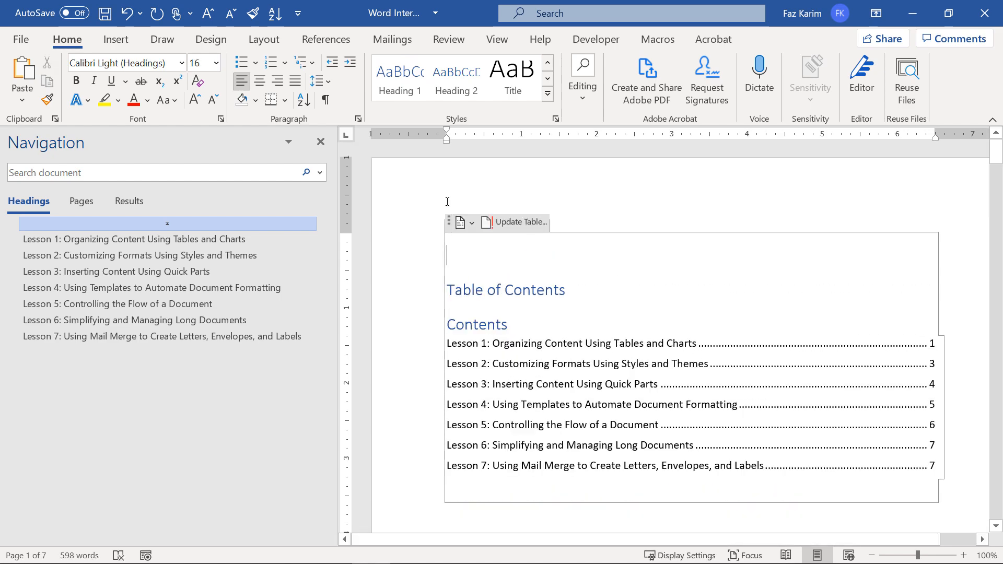
left_click(440, 251)
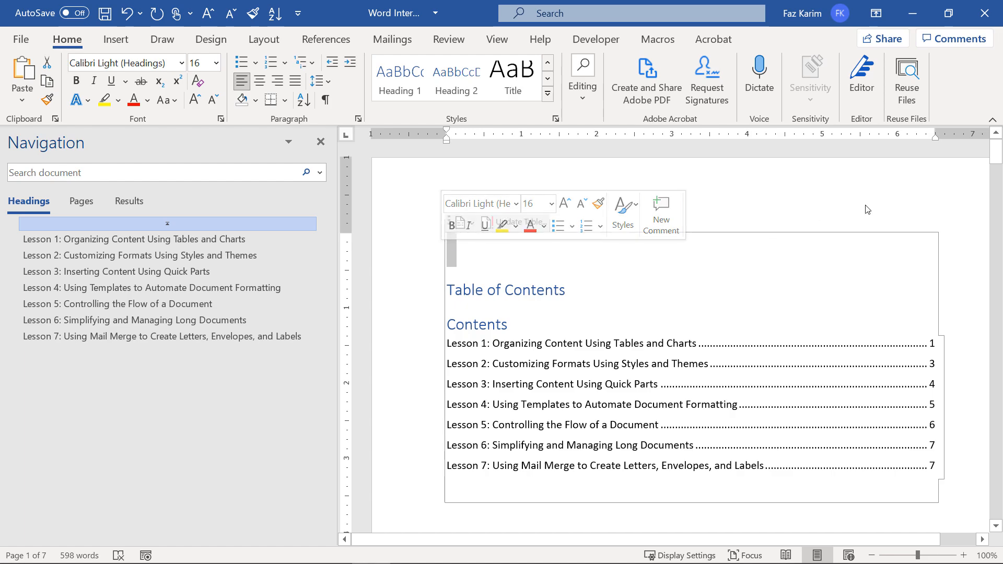
left_click(884, 199)
double_click(888, 208)
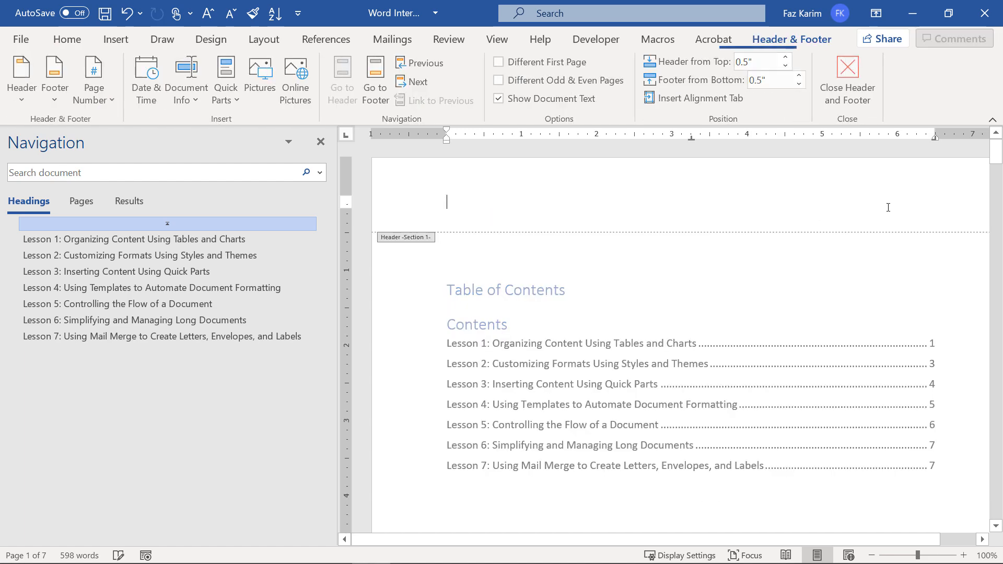
Leave the header and place the cursor in the Lesson 1 table.
double_click(433, 472)
scroll(433, 474, "down", 1)
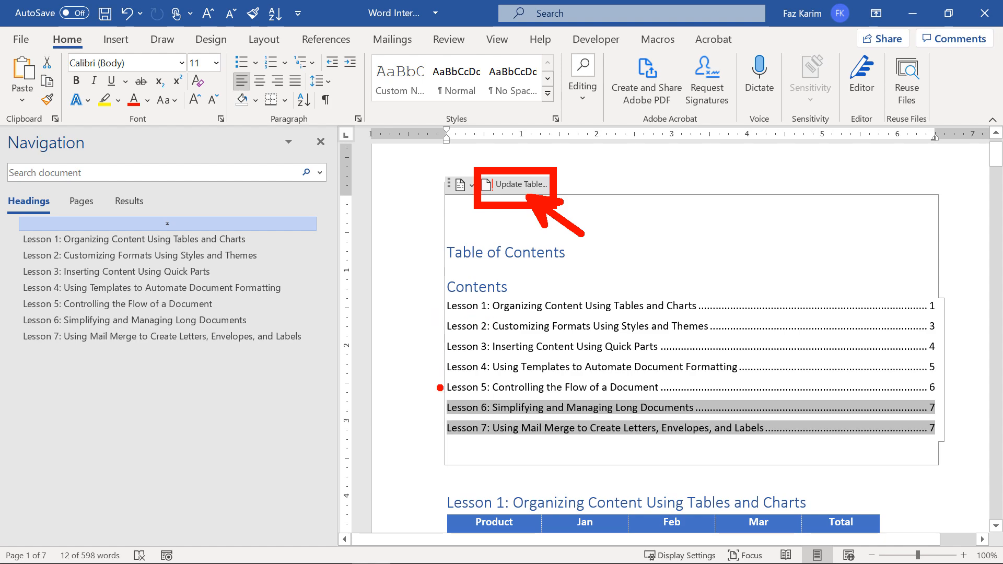
scroll(550, 375, "down", 5)
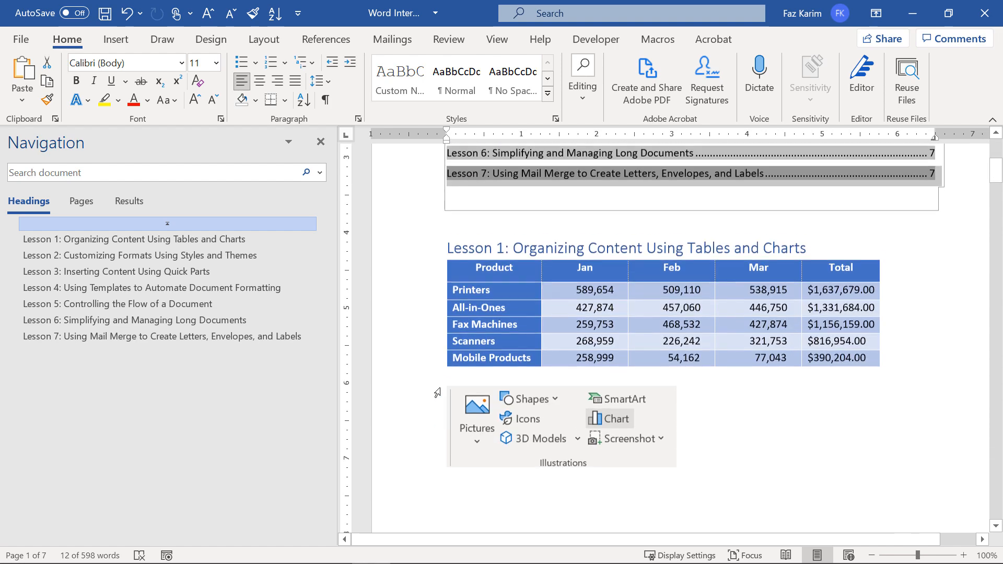
left_click(459, 372)
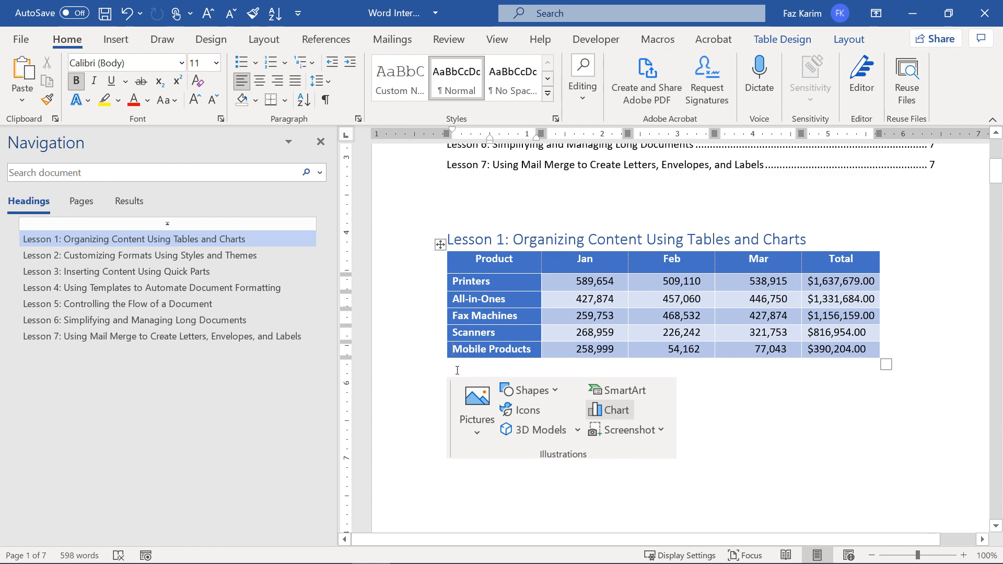
Add and remove stray letters before 'Mobile', then move to the Product Sales page.
double_click(456, 481)
double_click(457, 481)
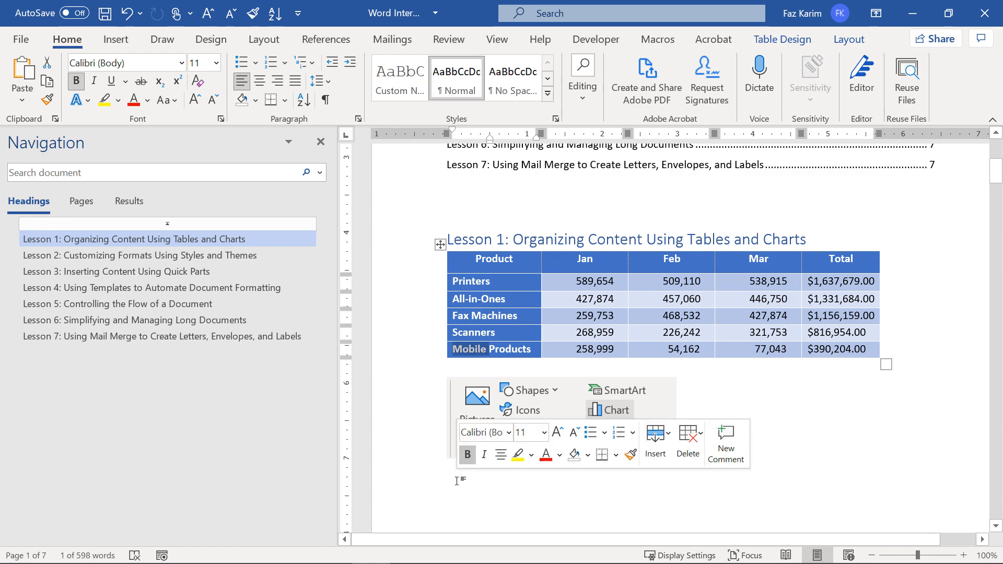
left_click(456, 480)
type("Less")
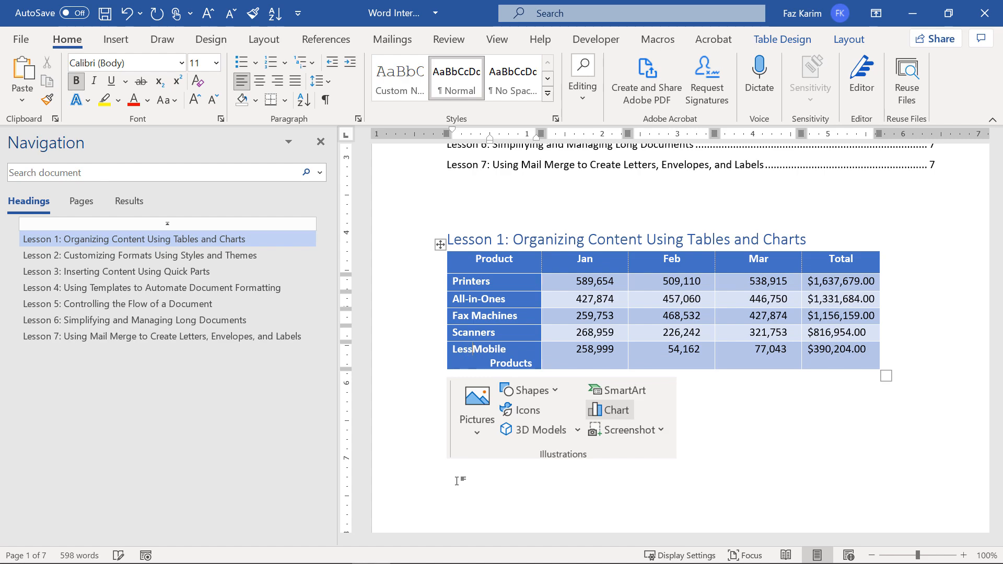
key("BackSpace")
key("BackSpace")
key("BackSpace")
key("BackSpace")
scroll(510, 449, "down", 10)
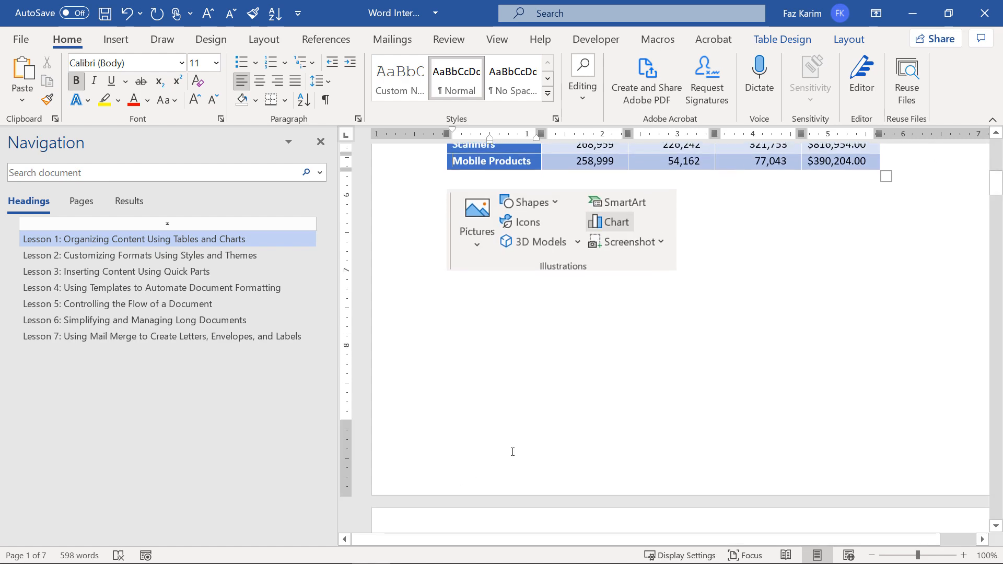
left_click(486, 360)
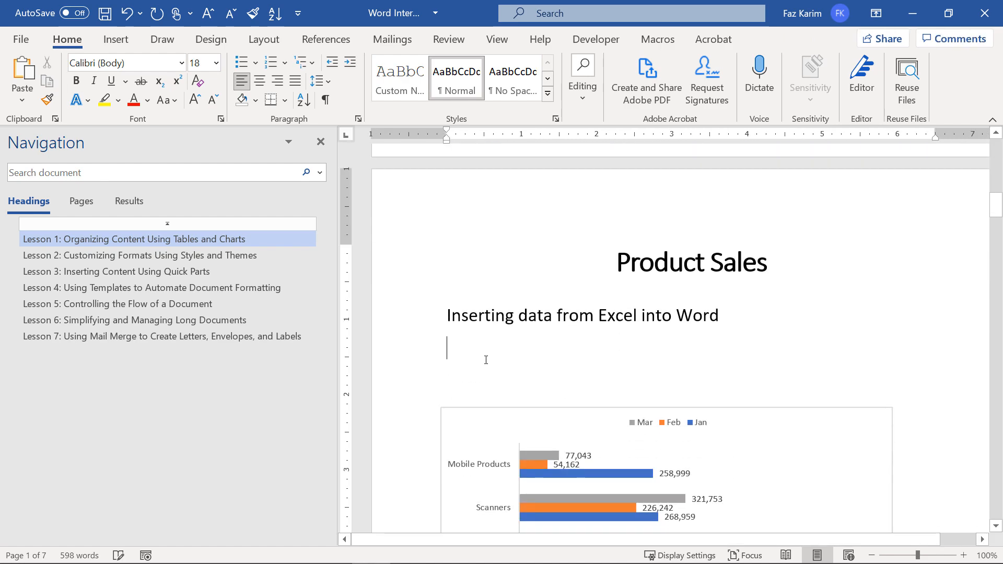
Type 'Lesson 1.1' below the Product Sales subtitle and style it Heading 1.
type("Lesson 1.1")
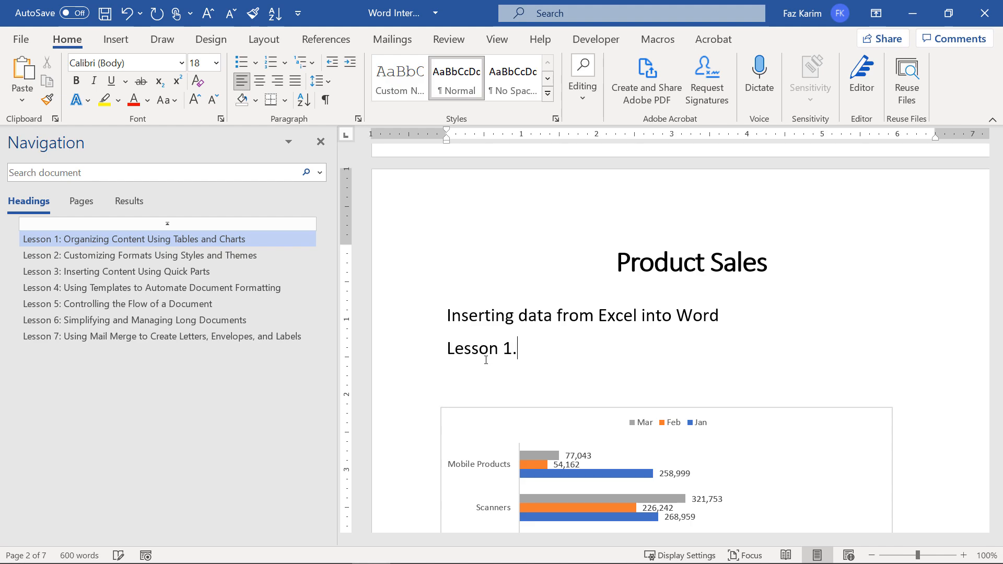
triple_click(552, 353)
left_click(547, 93)
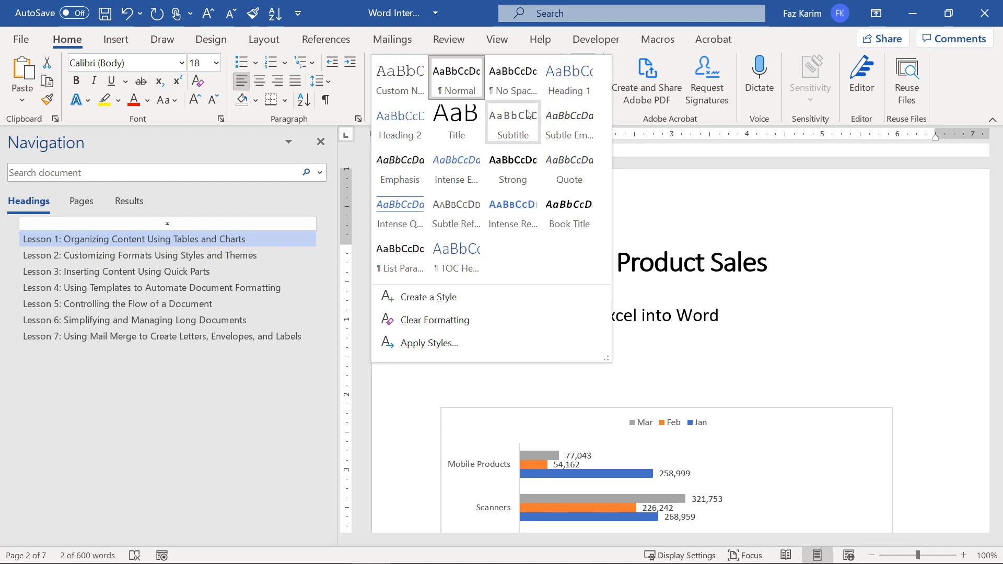
left_click(569, 78)
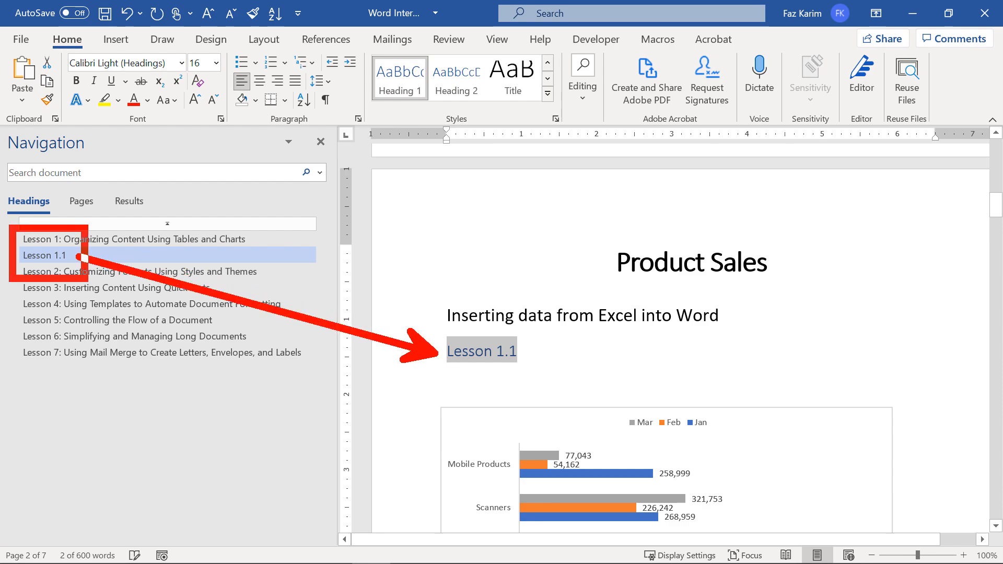
Start updating the table of contents from inside it.
scroll(625, 285, "up", 10)
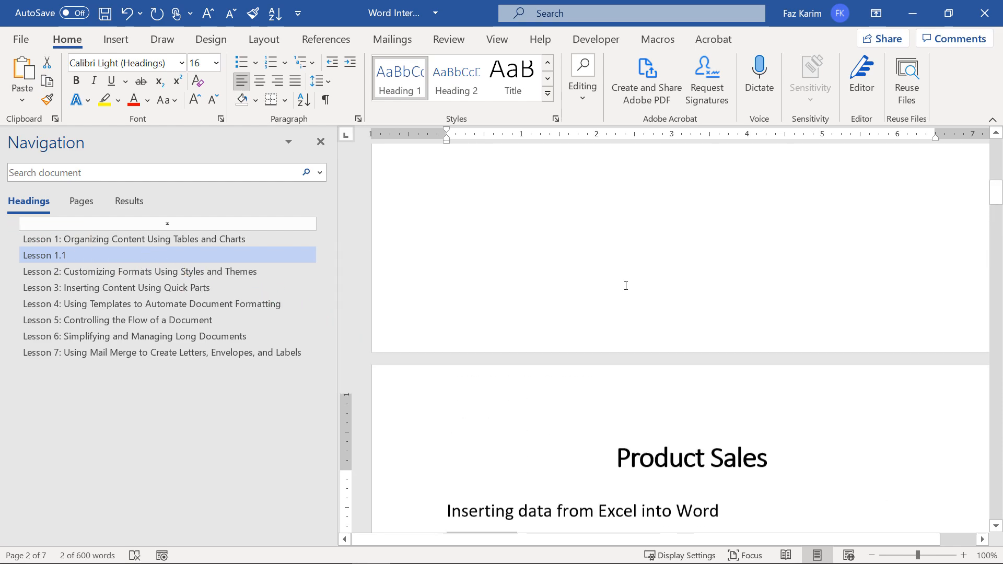
scroll(625, 286, "up", 3)
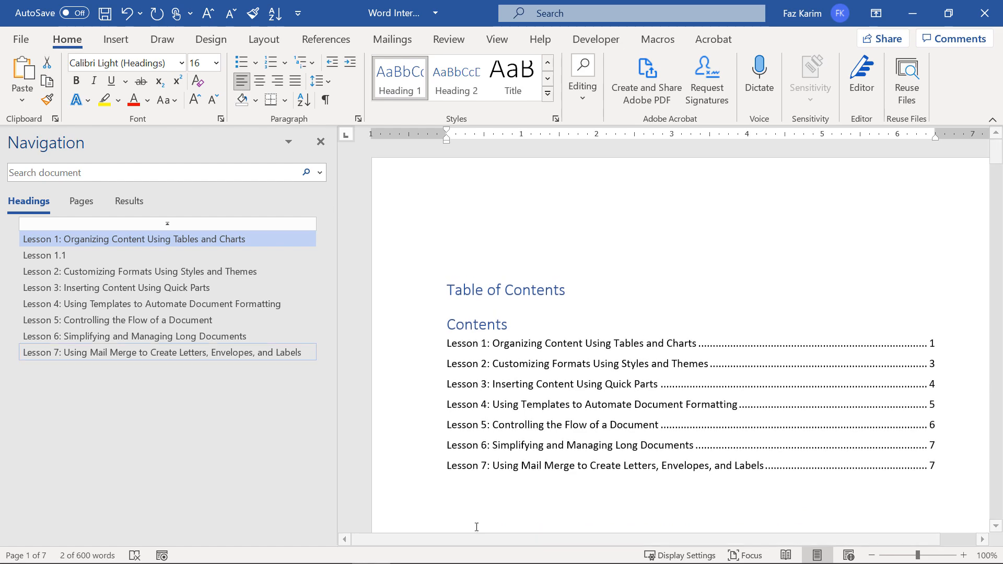
left_click(530, 246)
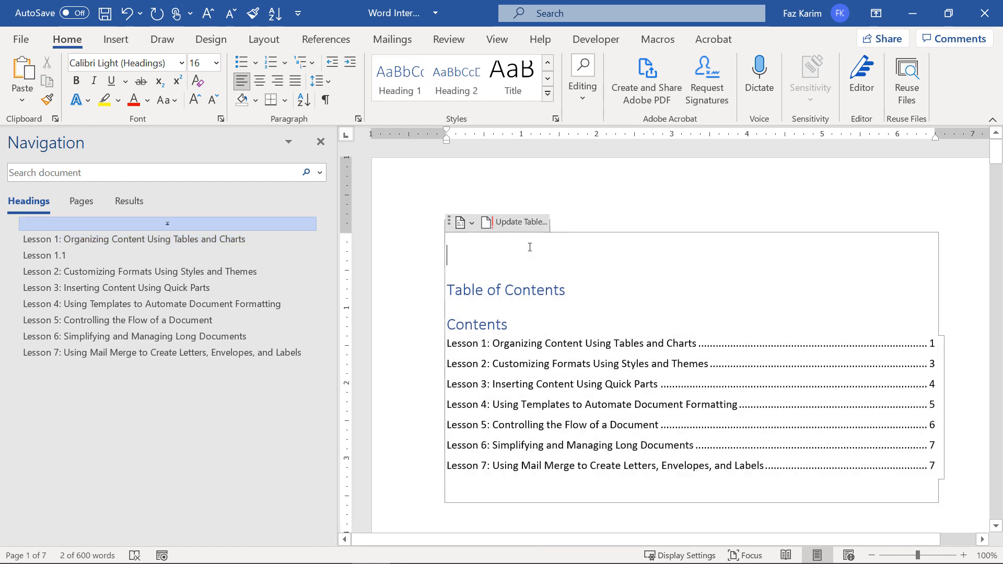
left_click(519, 226)
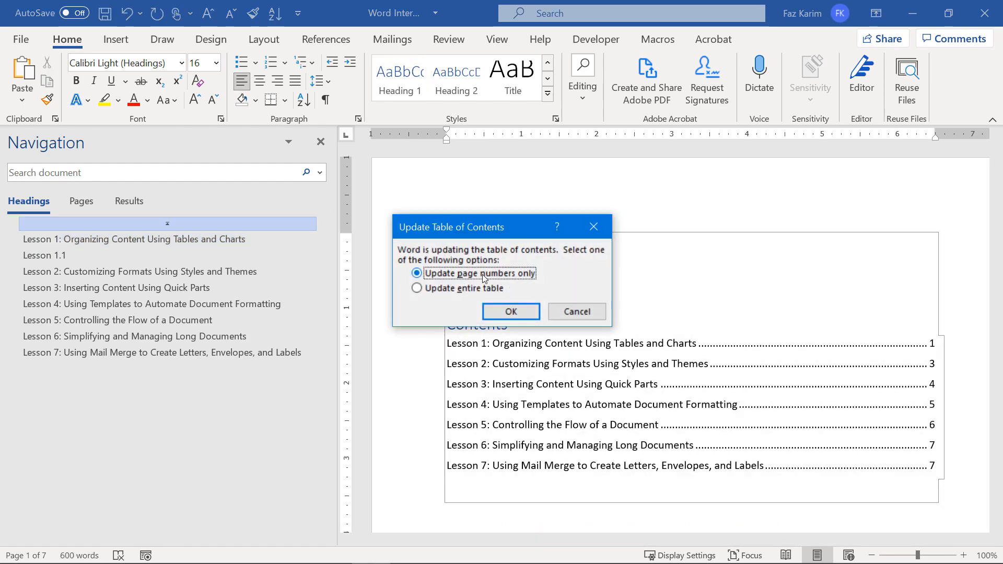
left_click(444, 290)
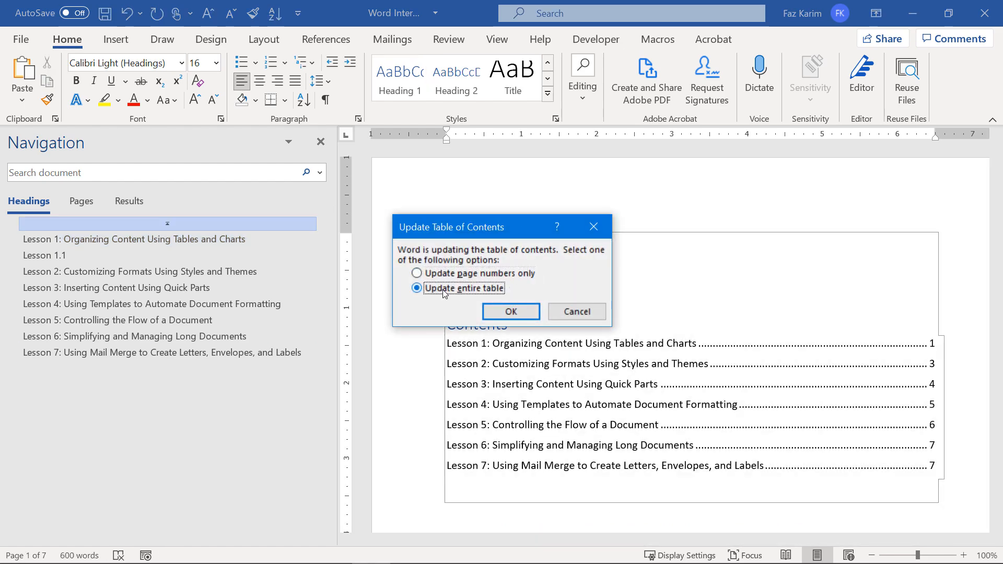
left_click(515, 310)
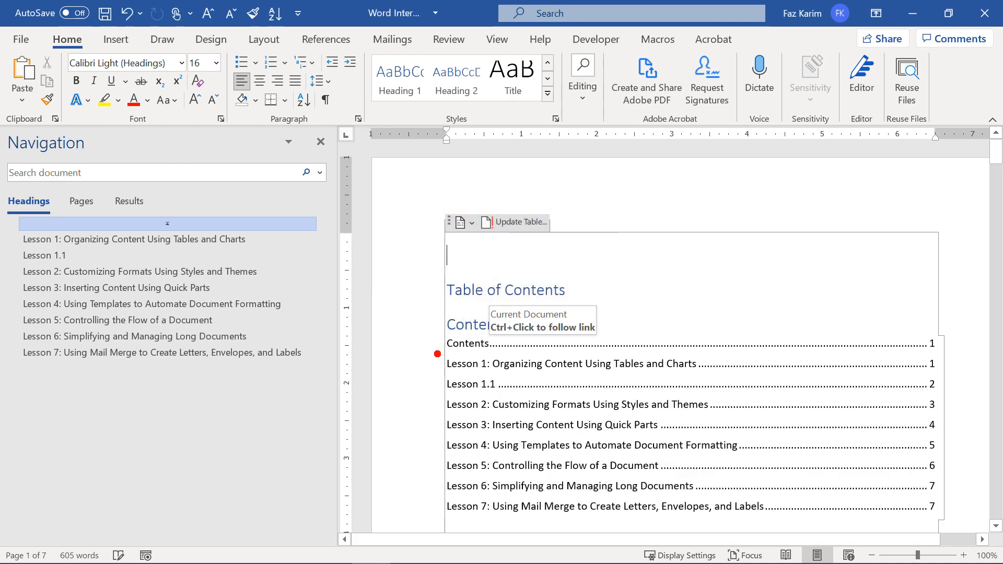
left_click_drag(434, 340, 395, 320)
mouse_move(432, 364)
left_mouse_down()
mouse_move(413, 358)
mouse_move(419, 377)
left_mouse_up()
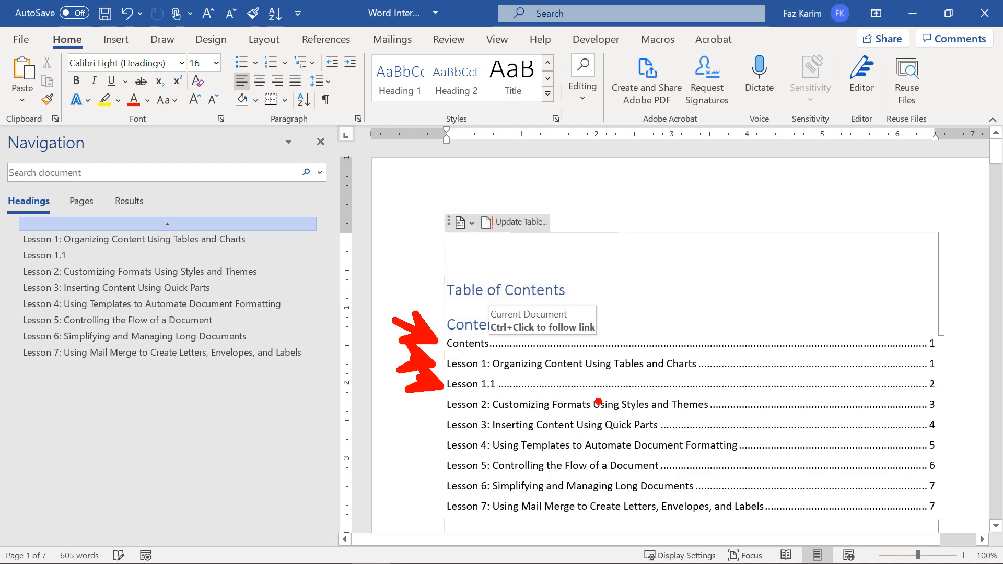
left_click_drag(434, 308, 561, 348)
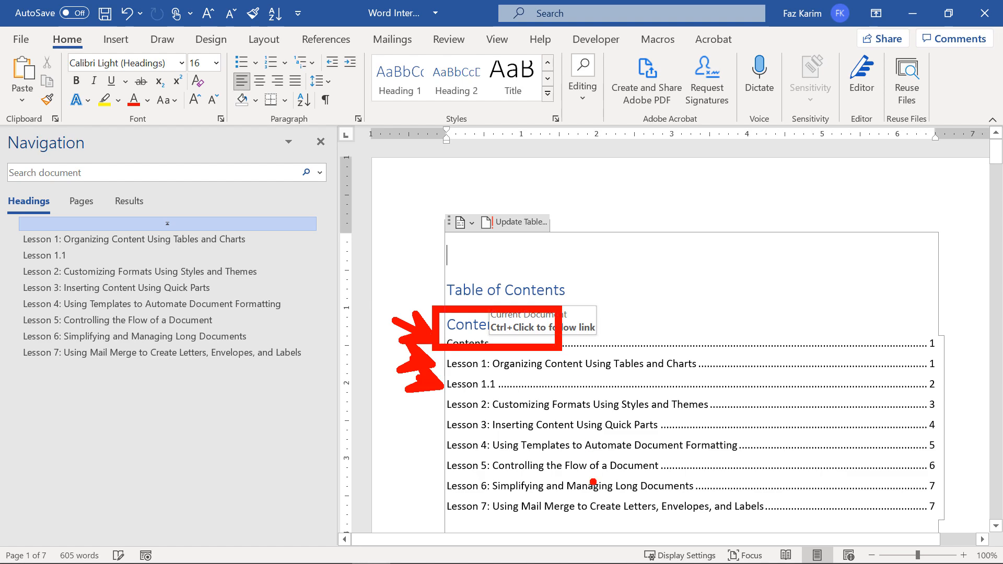
key("Escape")
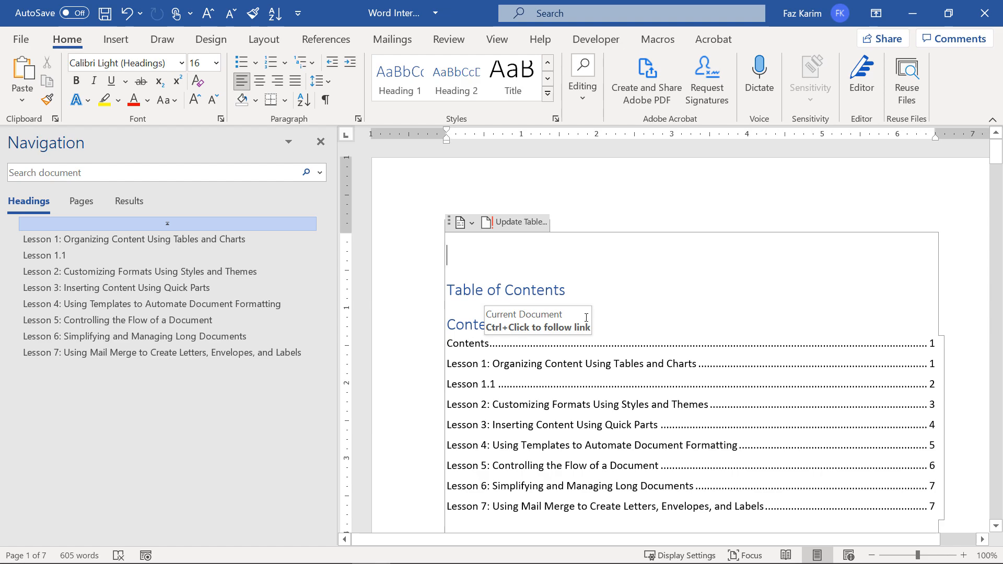
key("ctrl+z")
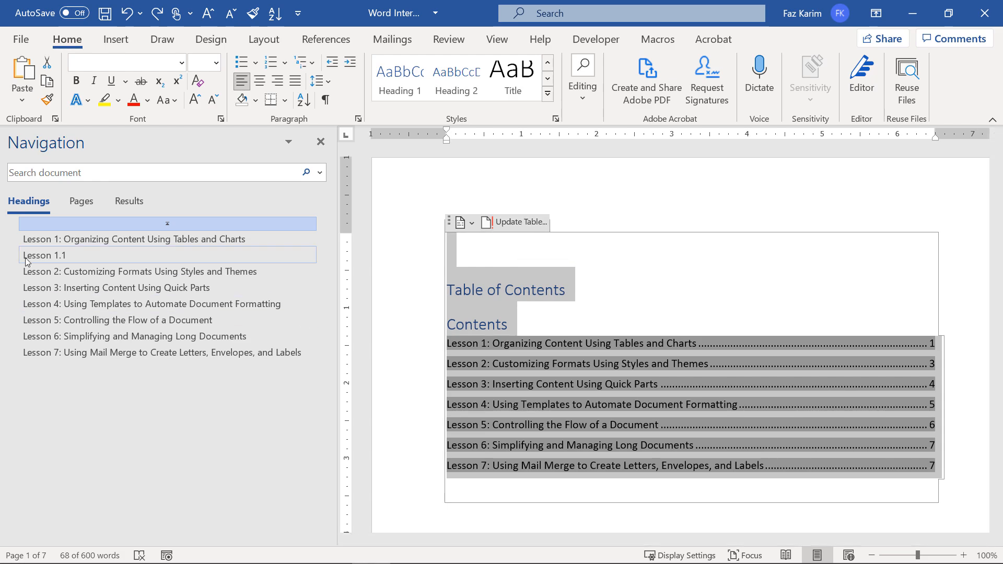
Delete the Lesson 1.1 heading from the Product Sales page.
left_click(44, 255)
left_click_drag(520, 162, 444, 163)
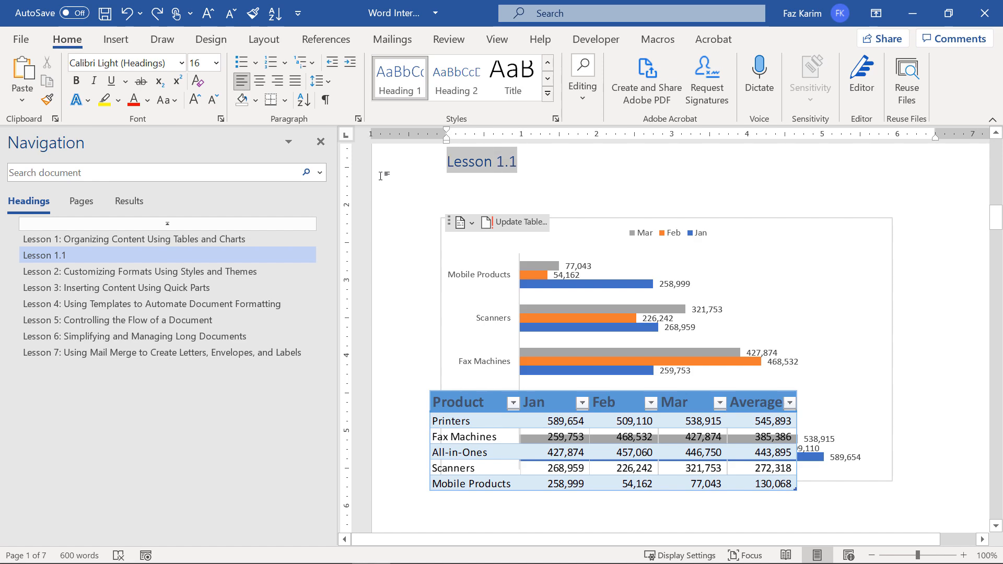
key("Delete")
type("Inserting data from Excel into Word")
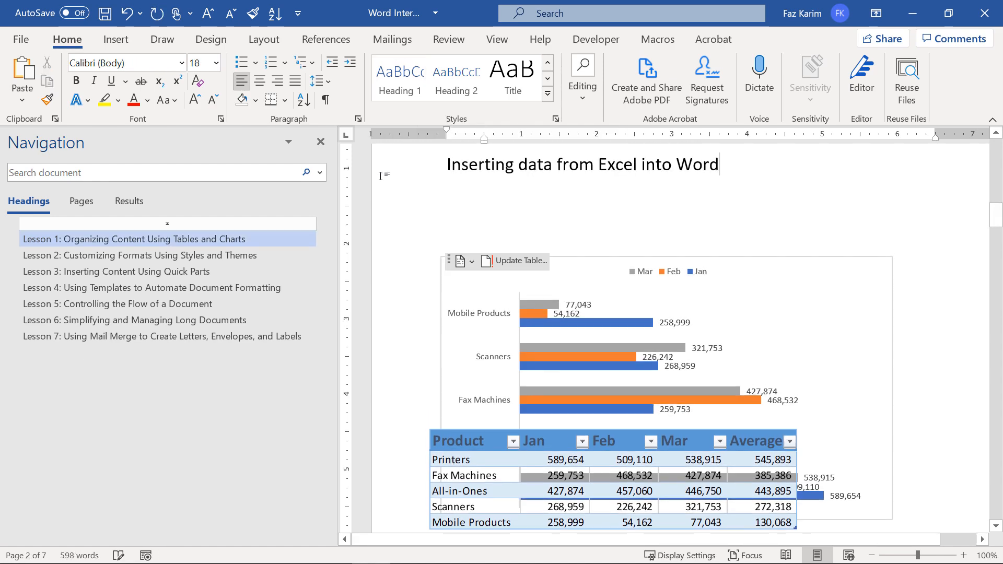
Remove the empty paragraph above the Lesson 1 heading.
scroll(380, 176, "up", 15)
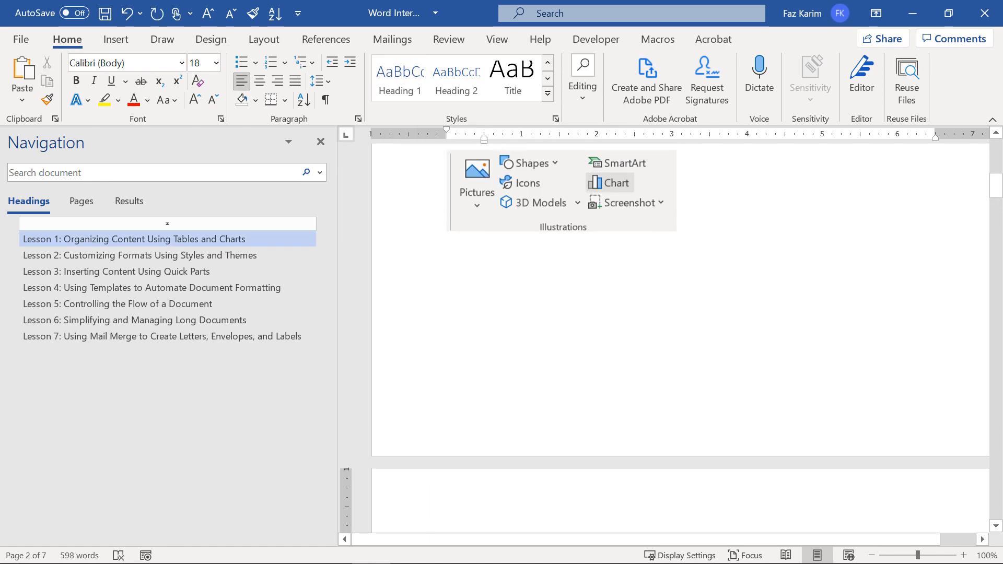
scroll(468, 354, "up", 7)
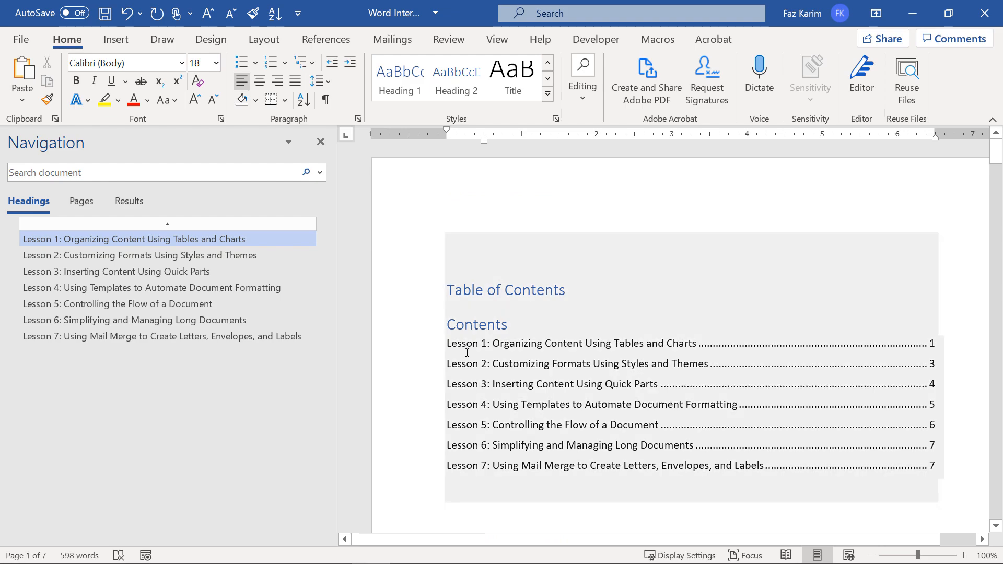
scroll(481, 520, "down", 5)
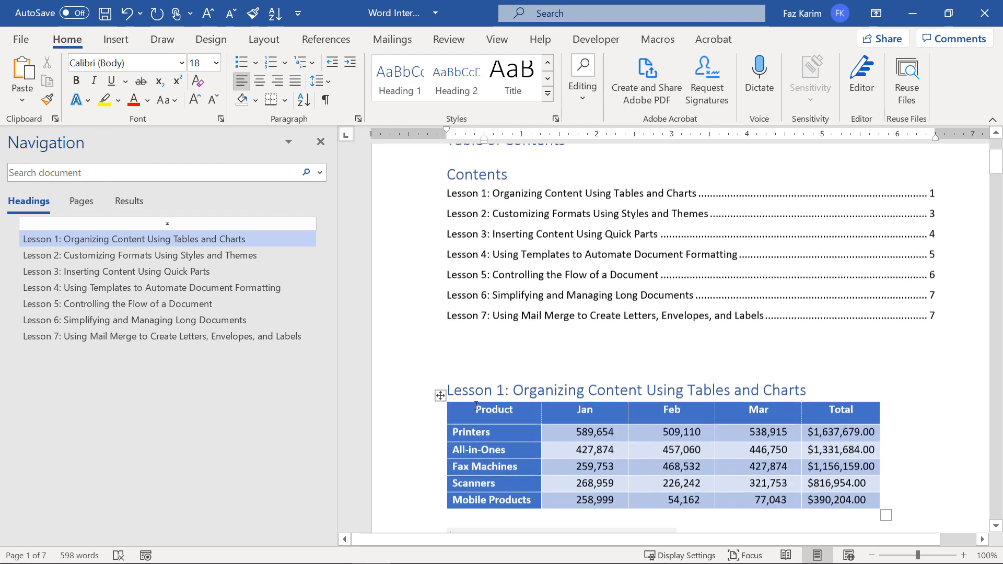
left_click(476, 365)
key("BackSpace")
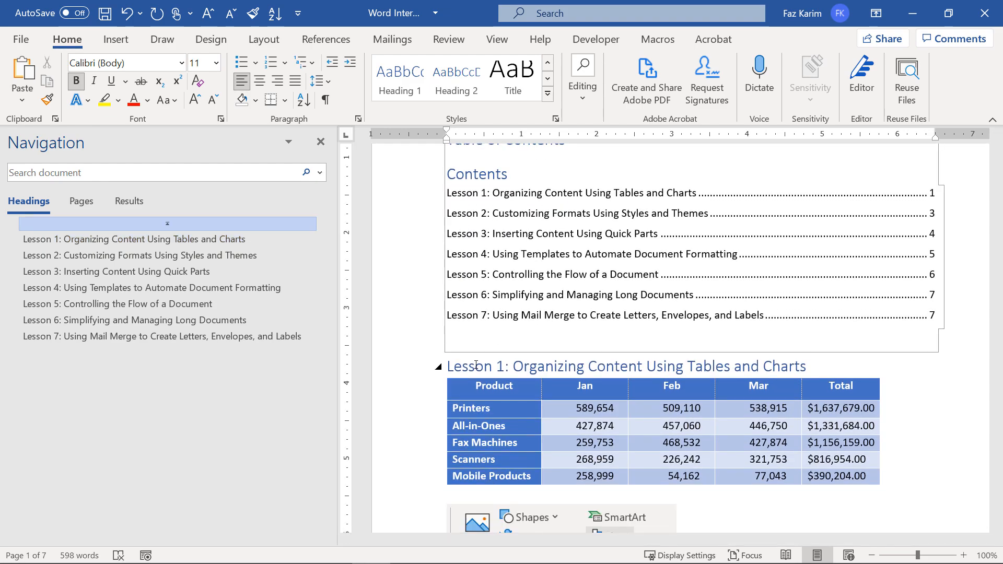
Insert a page break so Lesson 1 starts on a new page.
left_click(431, 360)
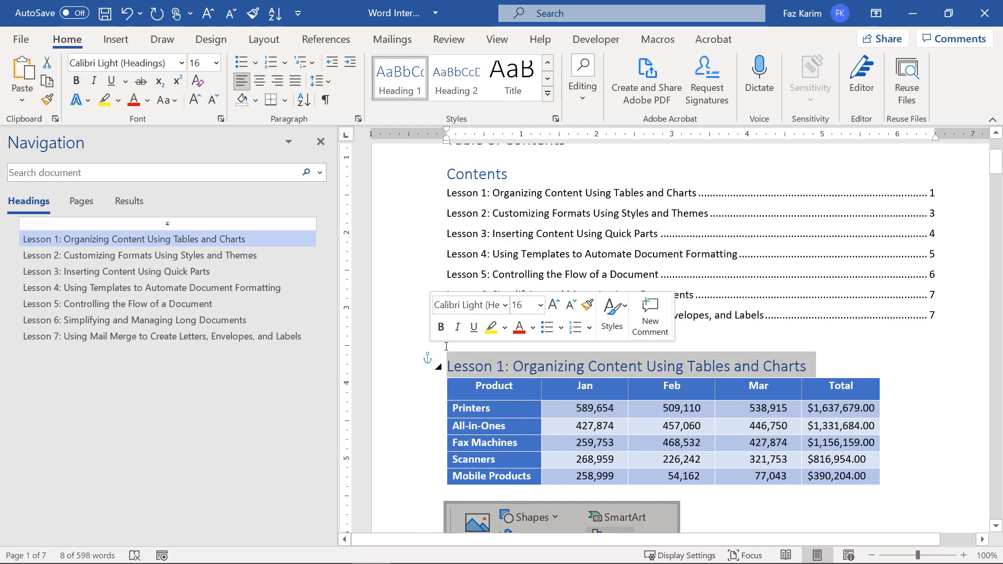
left_click(116, 39)
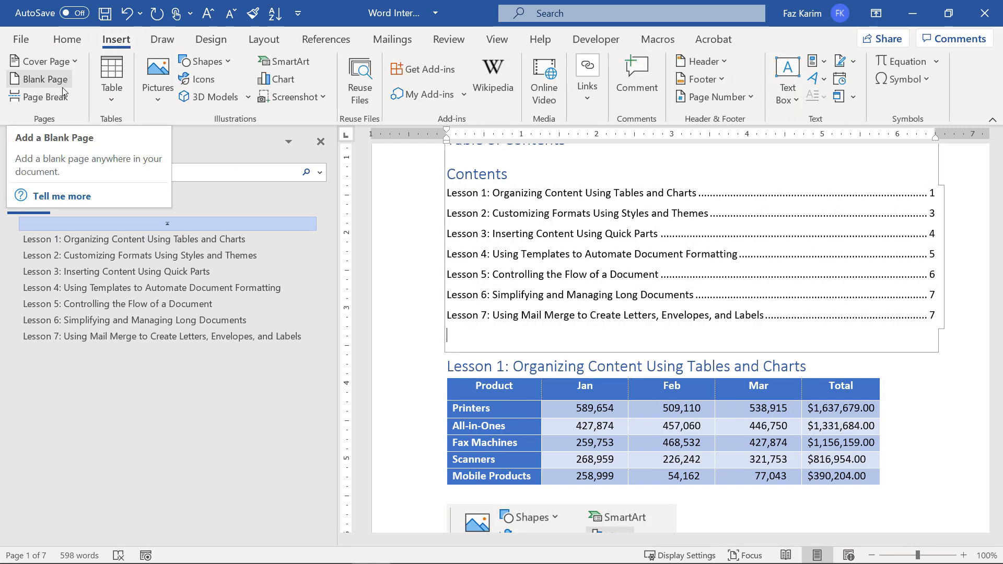
left_click(42, 96)
key("ctrl+z")
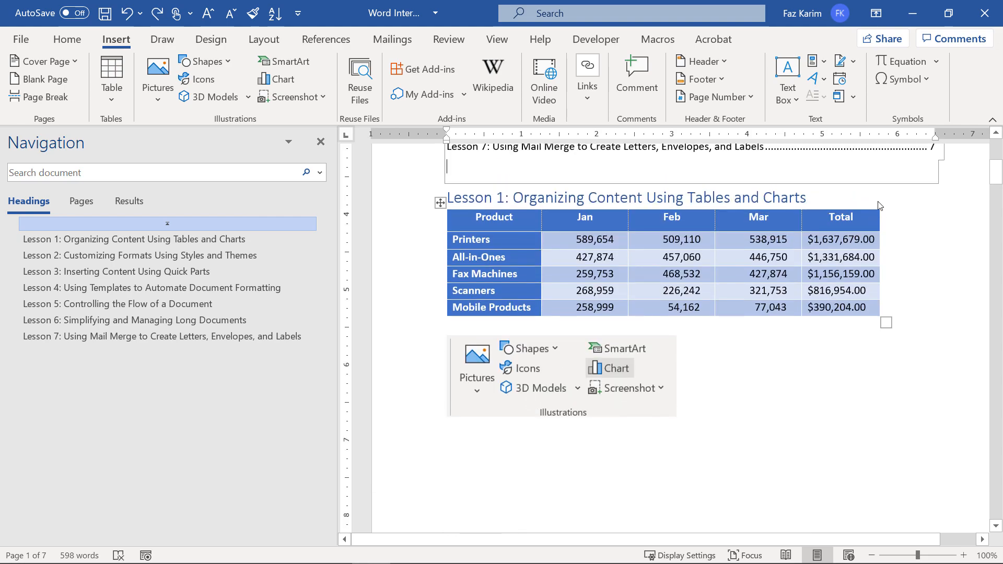
left_click(449, 198)
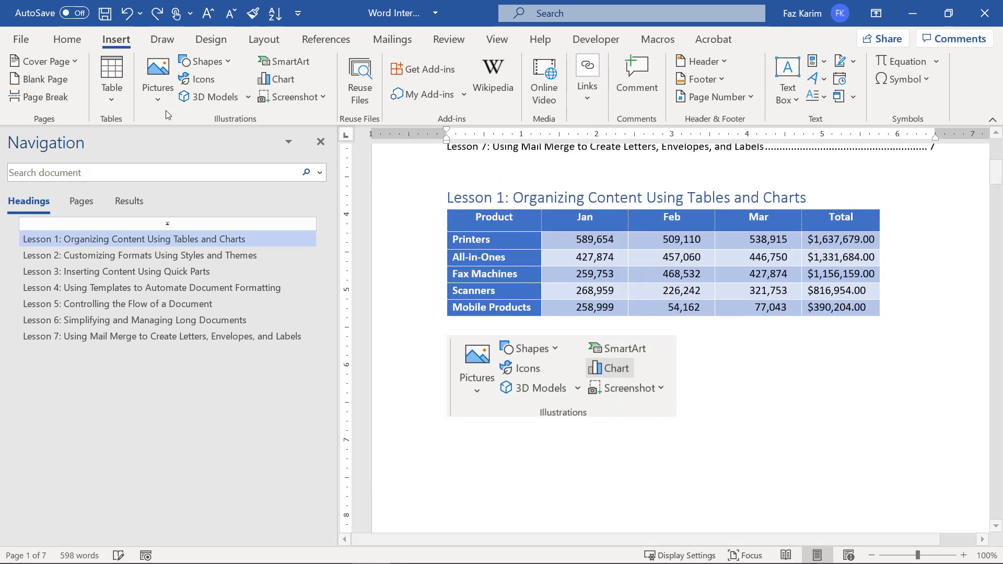
left_click(42, 96)
scroll(568, 335, "up", 6)
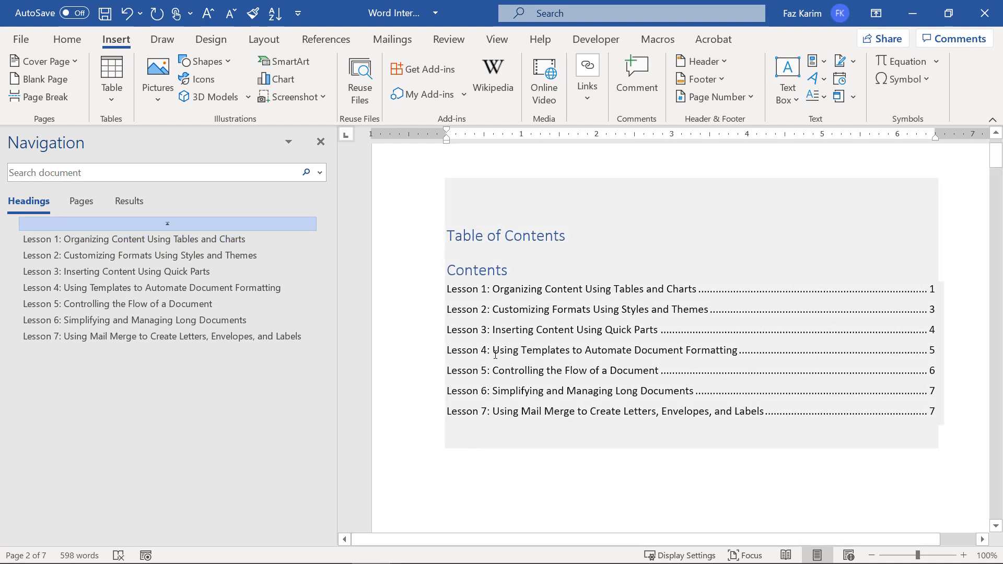
scroll(496, 356, "down", 3)
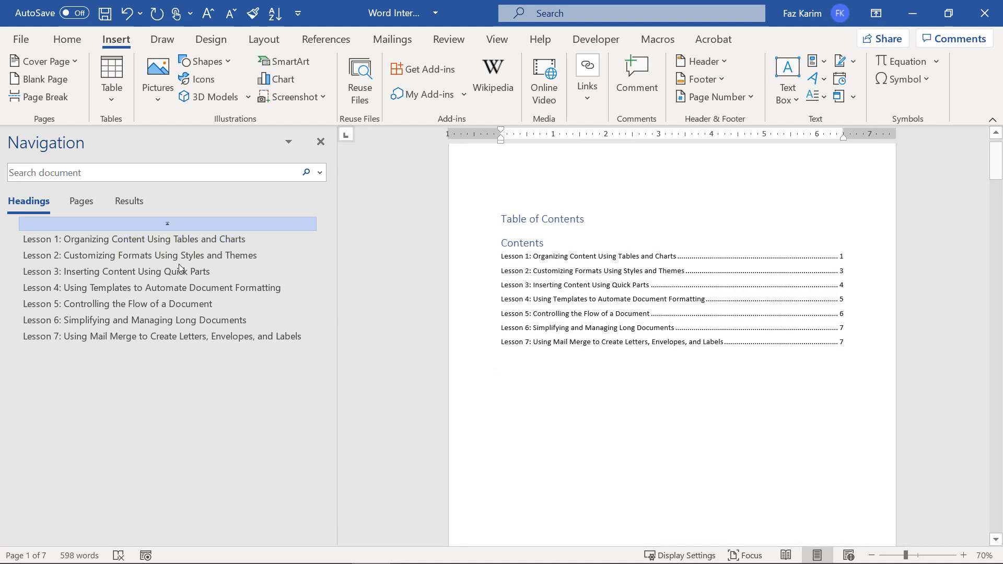
Browse page thumbnails from page 2 through page 7 and back to page 5.
left_click(74, 204)
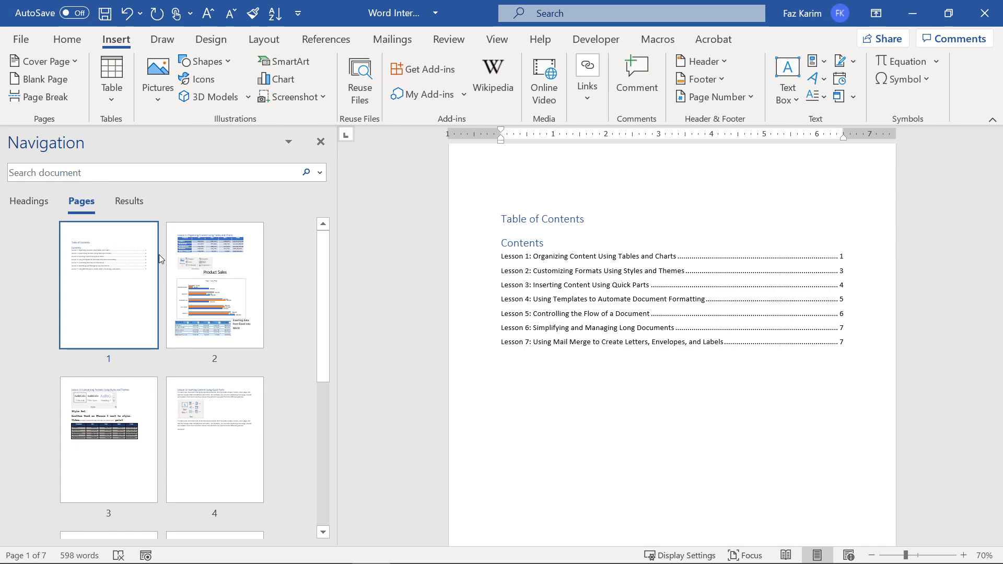
left_click(209, 282)
left_click(147, 442)
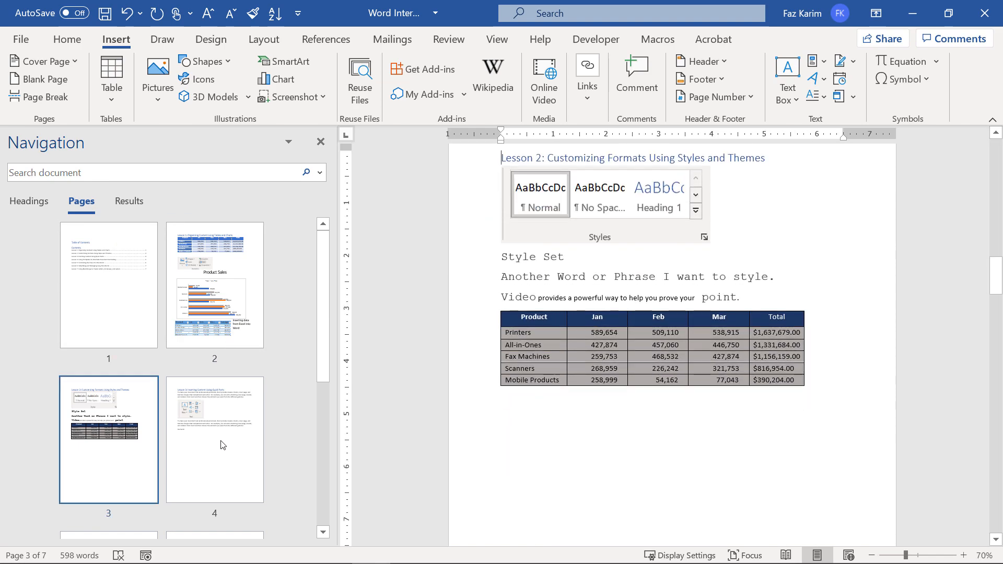
left_click(222, 445)
scroll(125, 497, "down", 3)
left_click(152, 456)
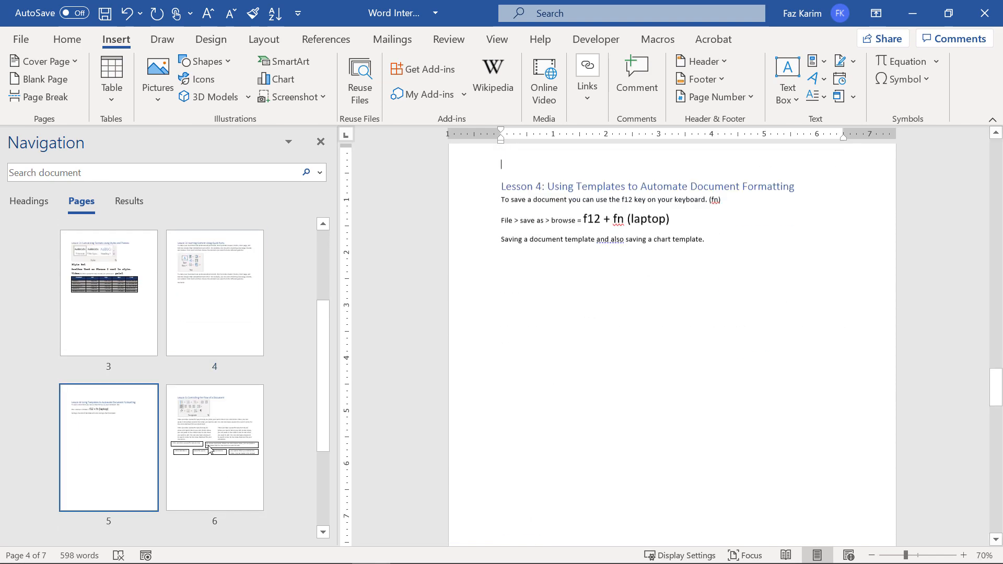
left_click(245, 448)
scroll(243, 449, "down", 2)
left_click(175, 422)
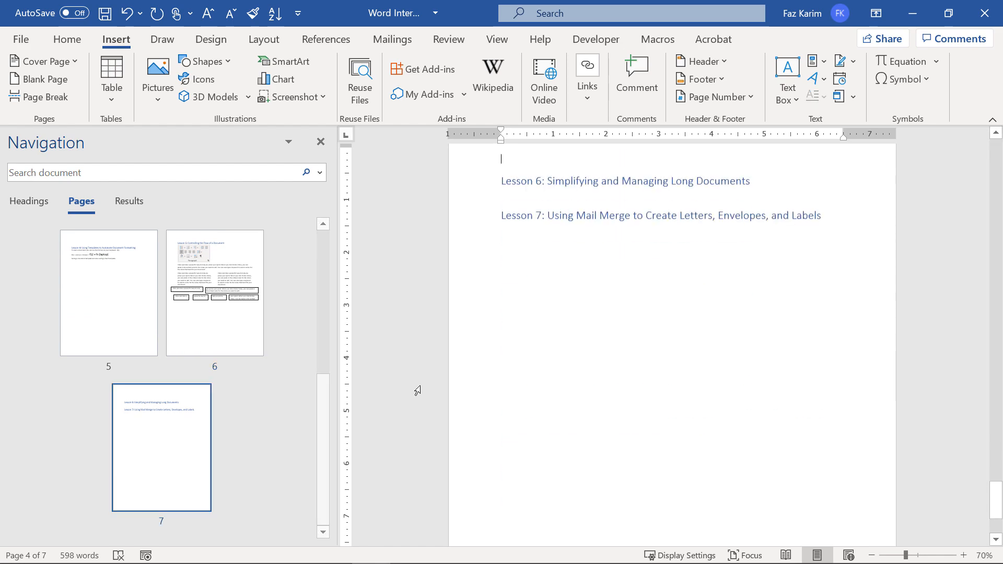
left_click(230, 308)
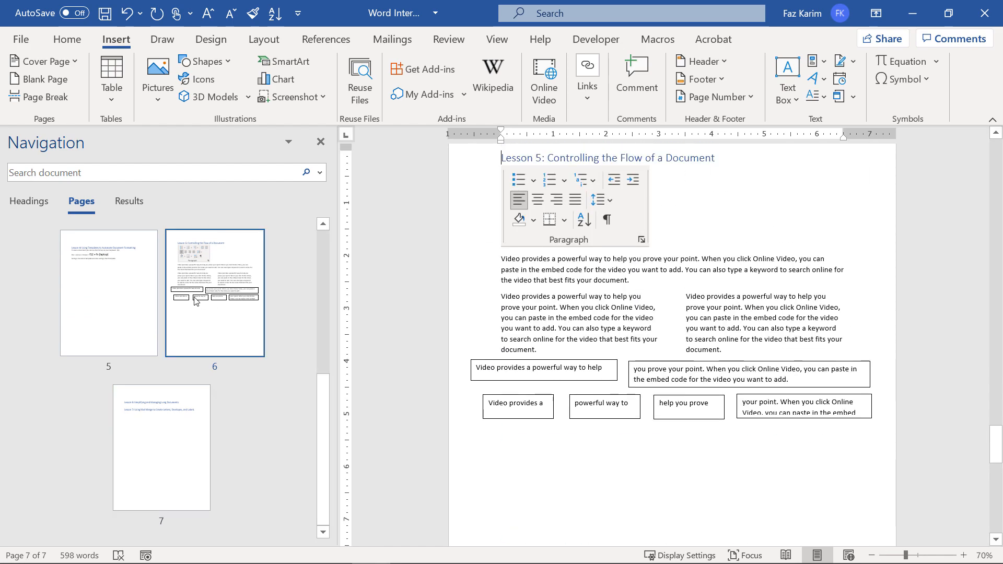
left_click(145, 288)
Switch to the headings list and jump to Lesson 6.
left_click(29, 201)
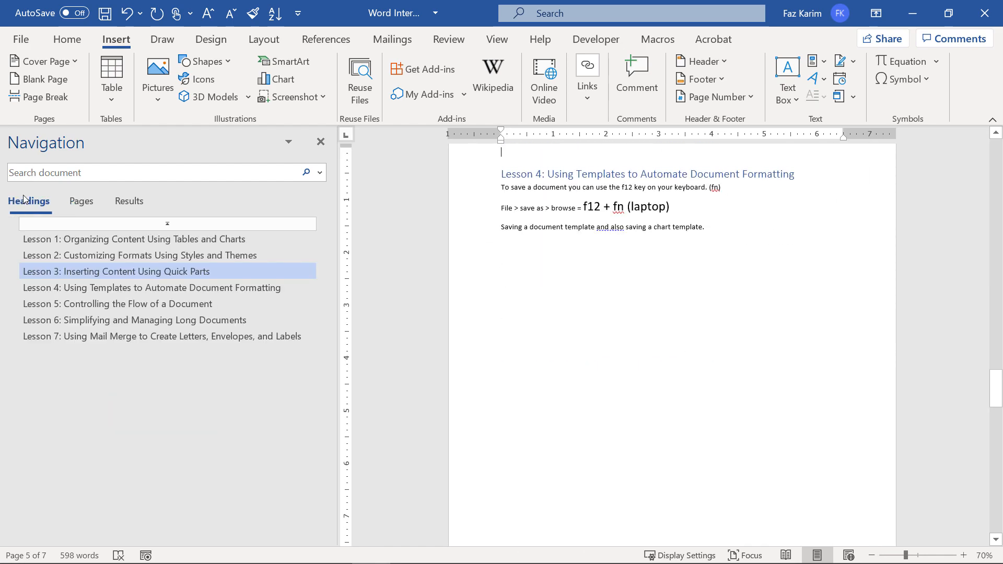
scroll(529, 303, "up", 5)
scroll(529, 303, "down", 5)
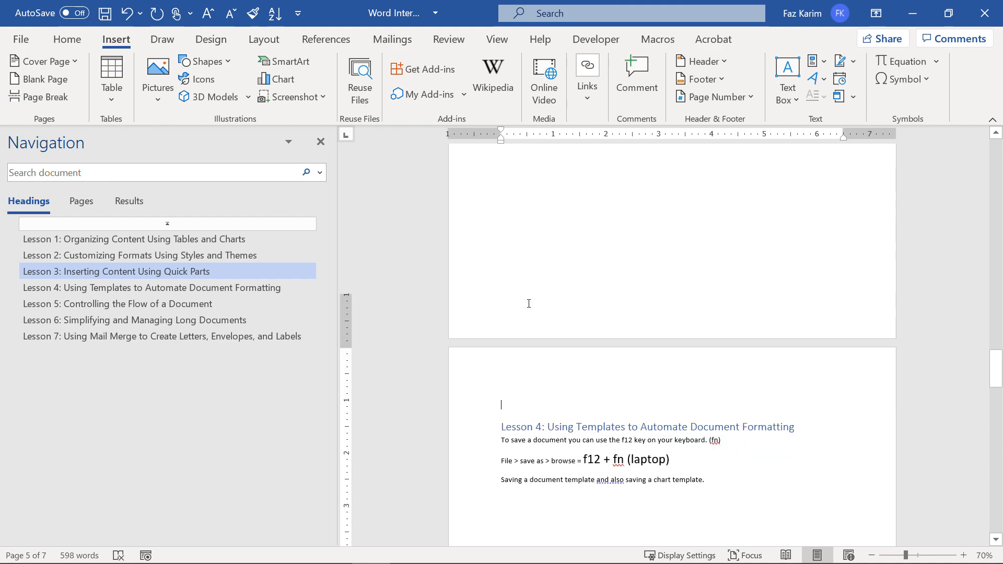
left_click(128, 321)
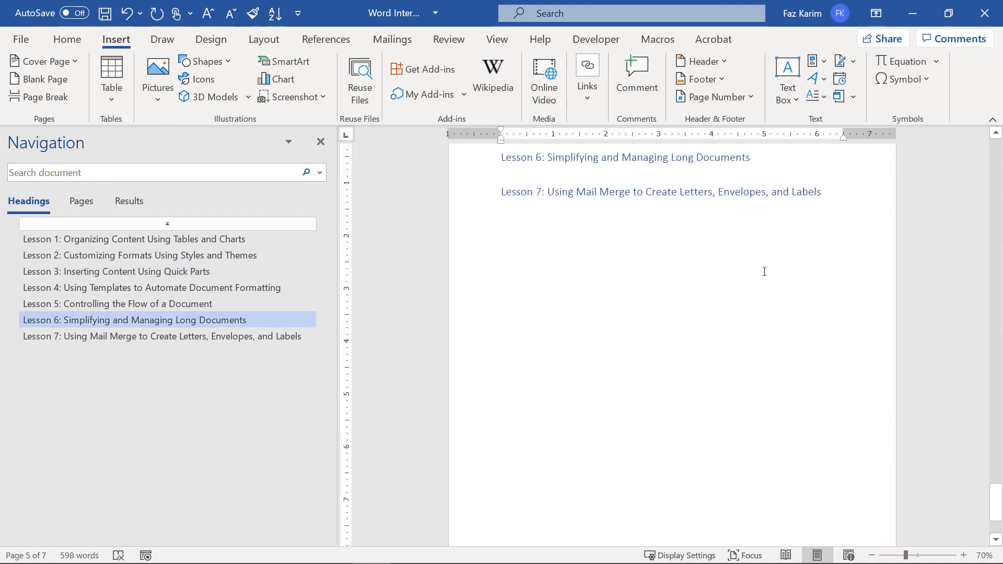
scroll(764, 270, "up", 6, "ctrl")
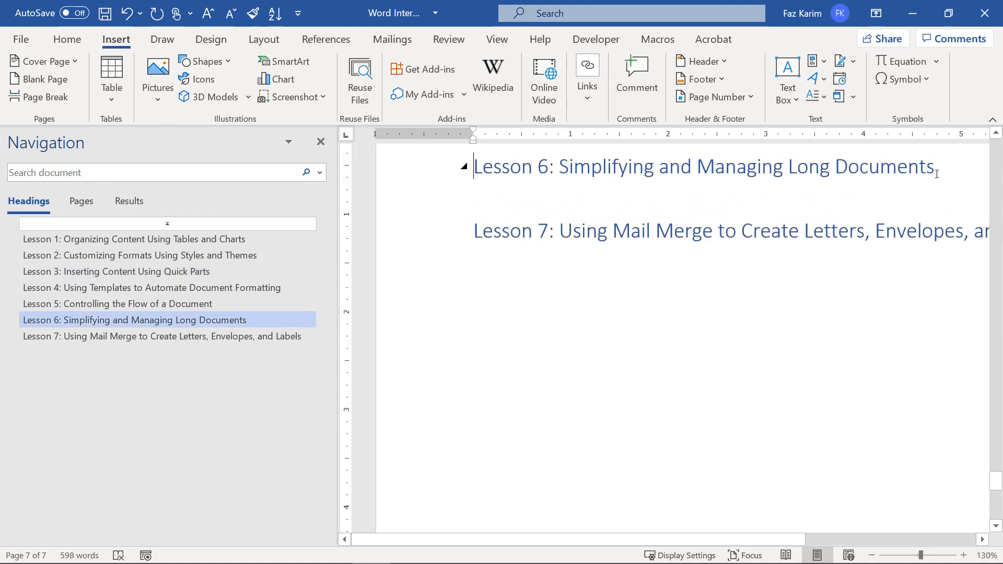
Paste a Table of Contents commands screenshot below Lesson 6, then return to Lesson 1.
key("End")
key("Return")
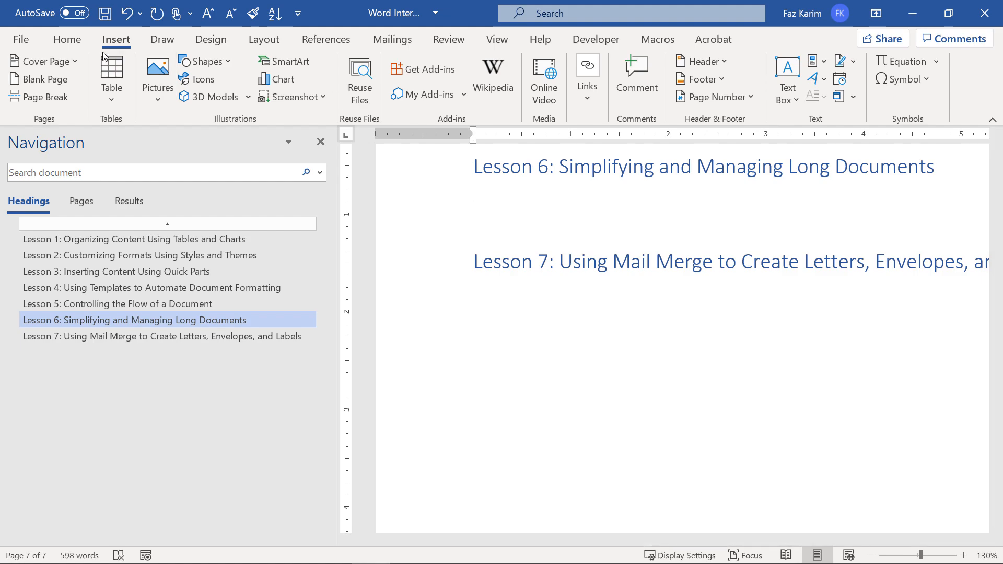
left_click(314, 40)
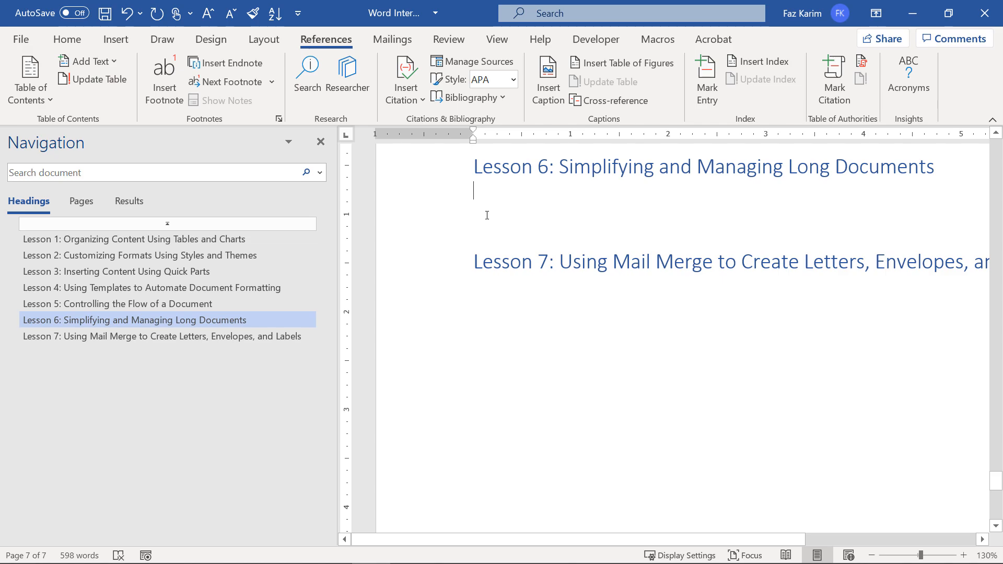
key("ctrl+v")
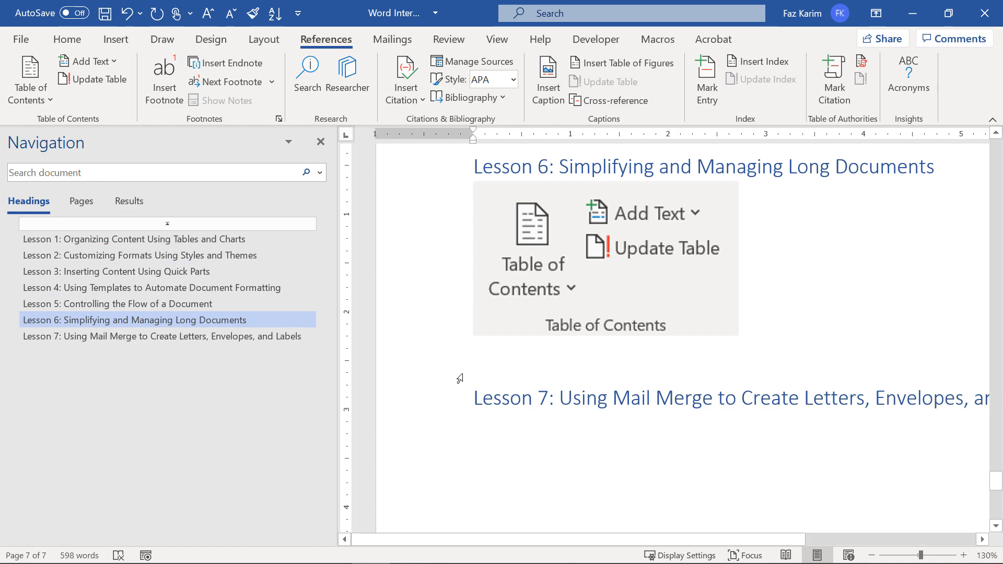
scroll(459, 379, "up", 5)
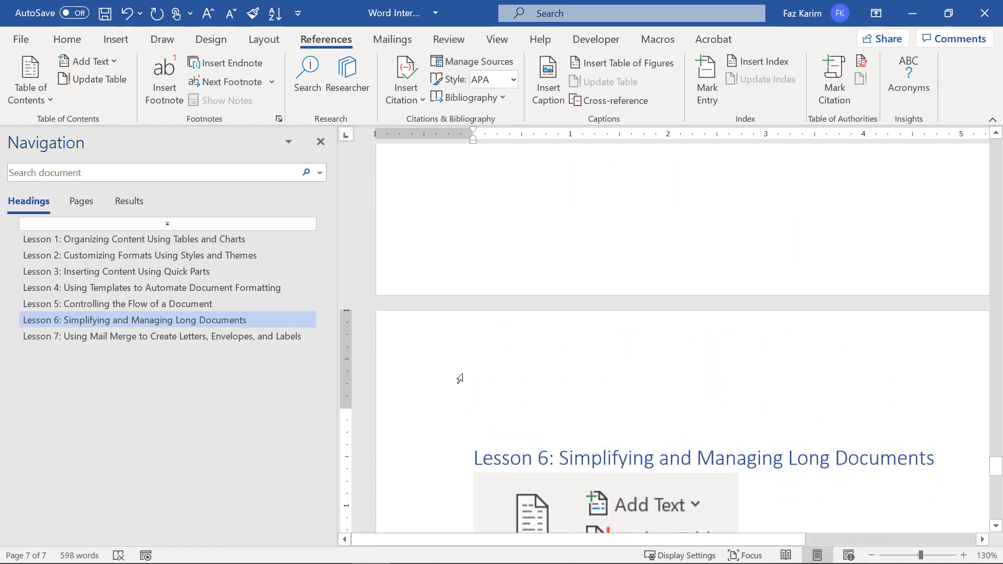
left_click(99, 240)
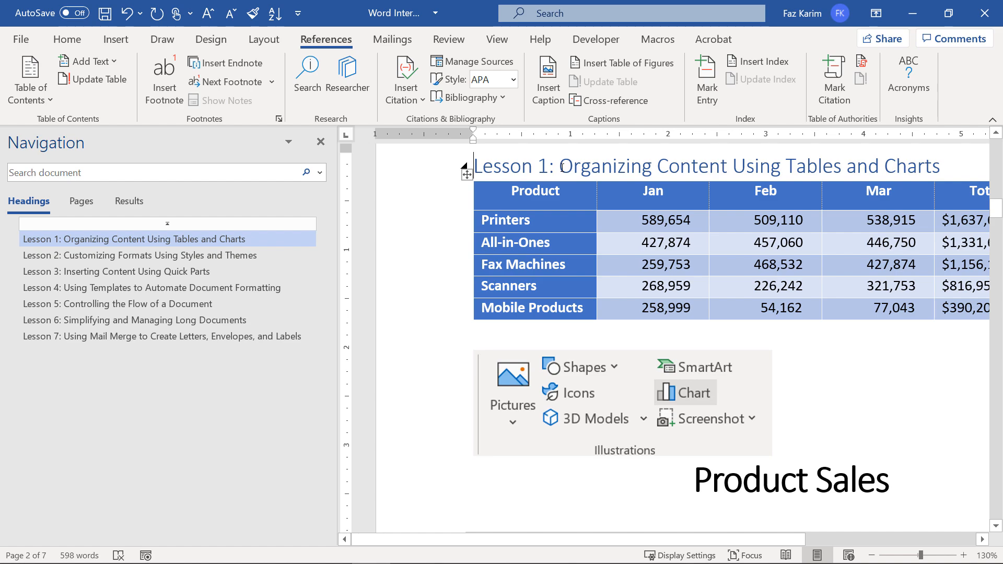
Mark every occurrence of 'Organizing' in the Lesson 1 heading as an index entry (XE field).
left_click_drag(562, 167, 652, 169)
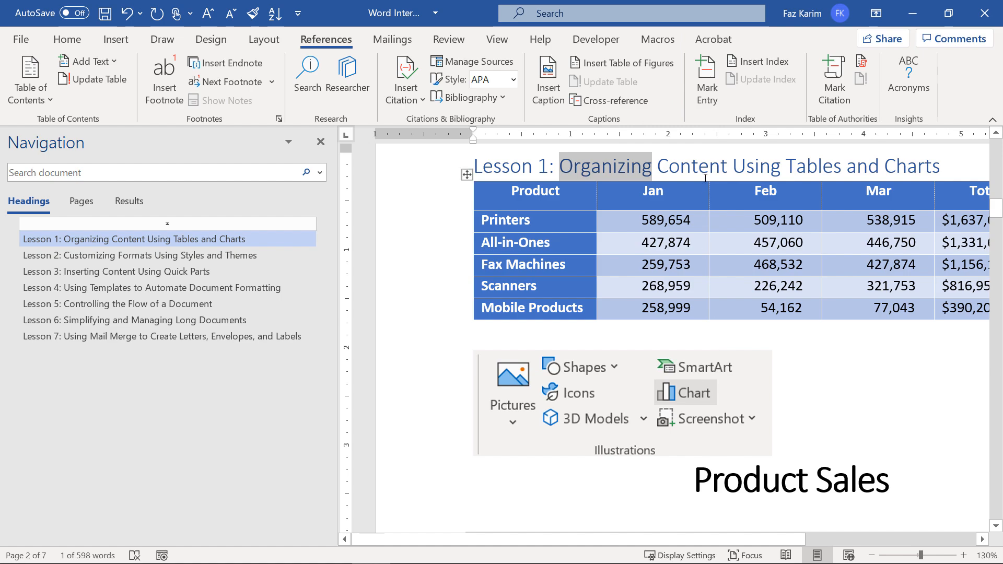
left_click(705, 104)
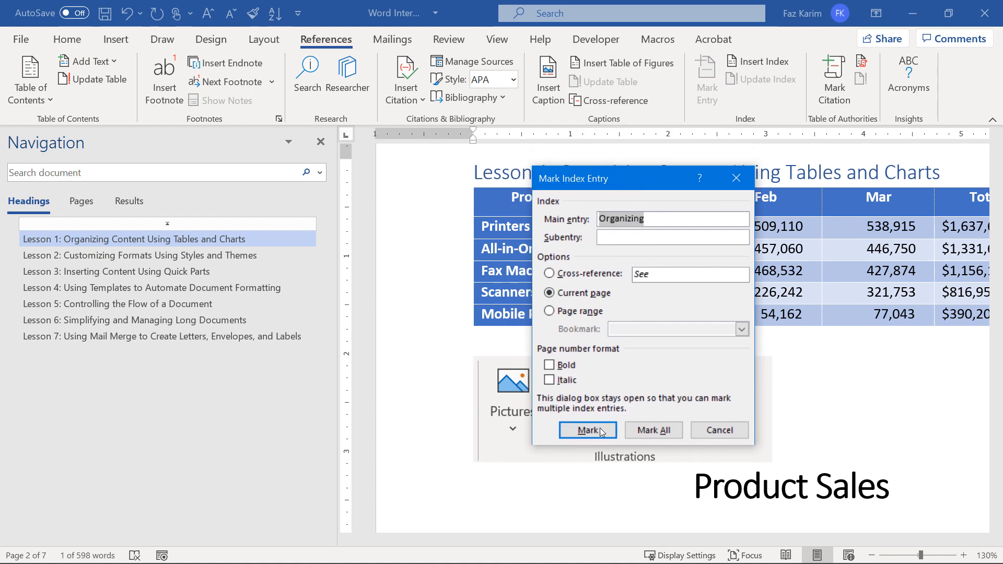
left_click(654, 430)
left_click(736, 178)
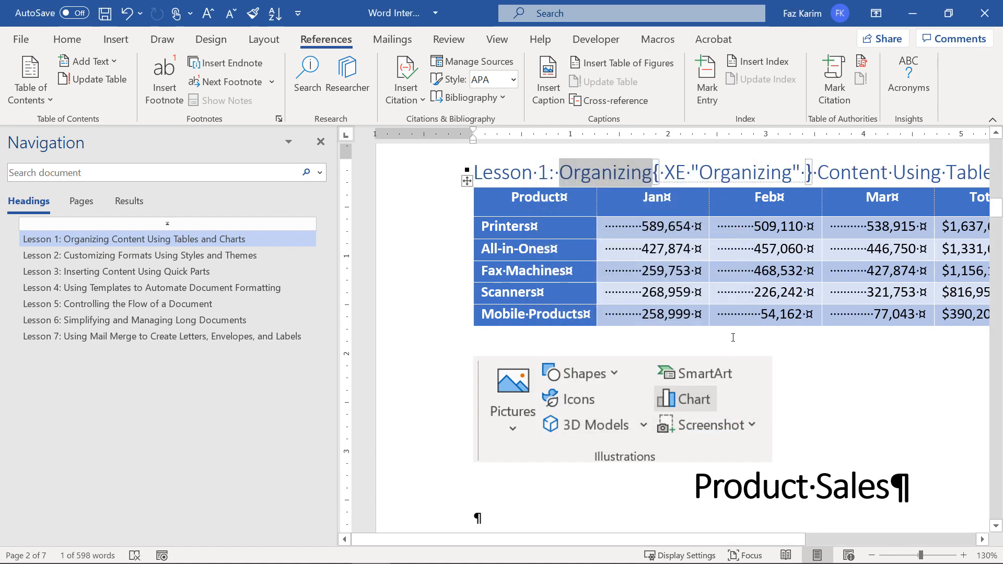
scroll(735, 337, "up", 10)
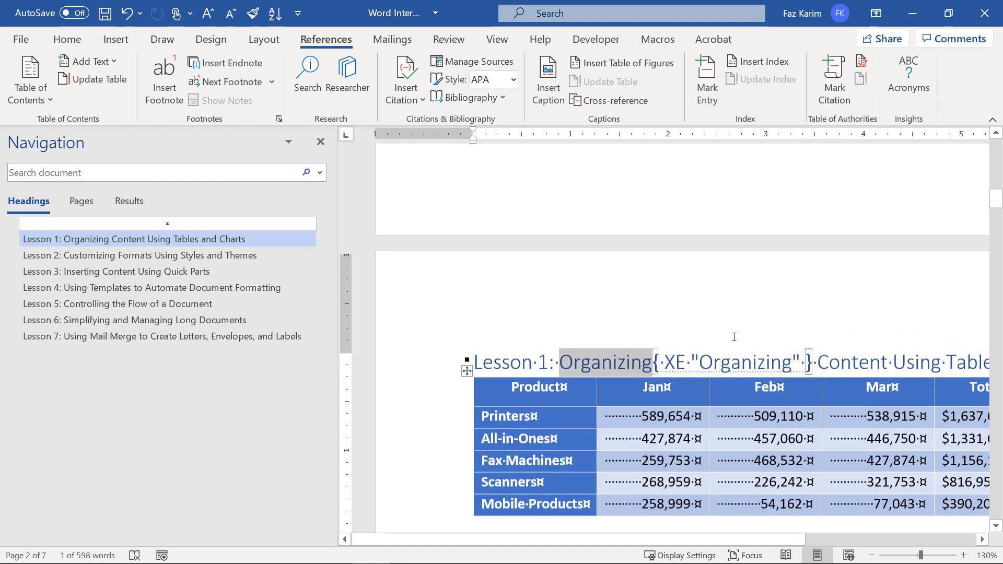
Insert an index listing Organizing (pages 1 and 2) on a new line below the table of contents.
scroll(734, 337, "up", 3)
scroll(663, 351, "down", 5)
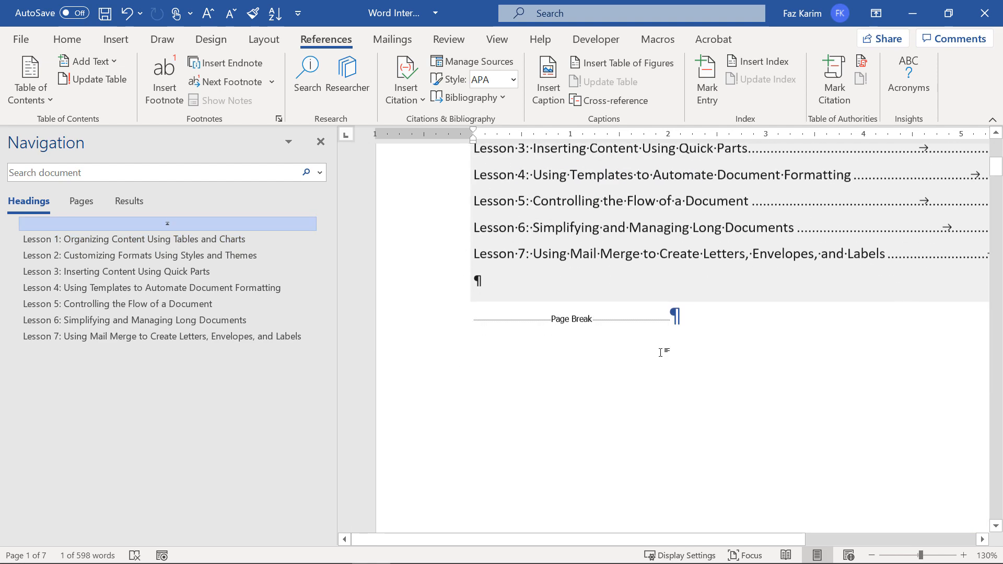
left_click(497, 248)
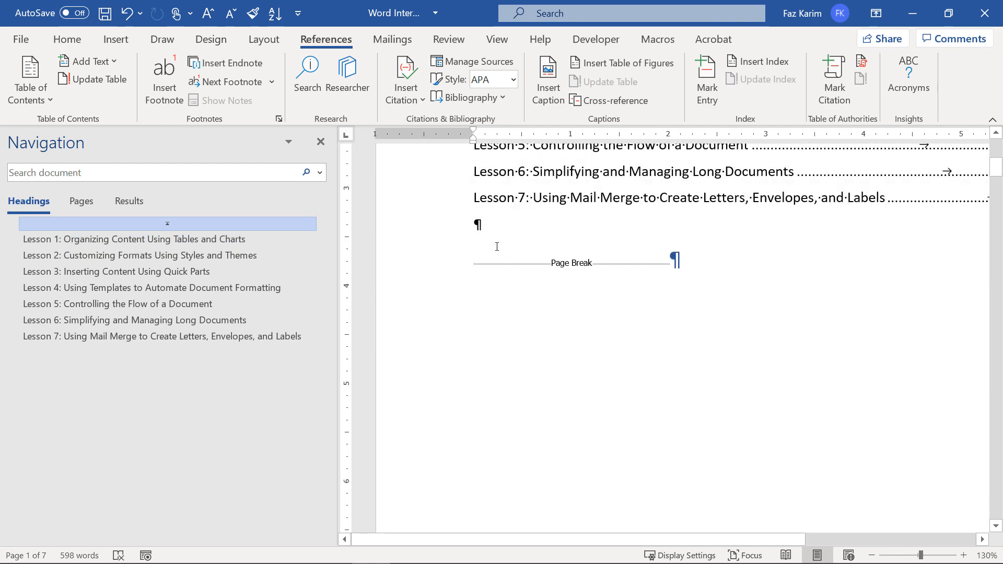
key("Return")
scroll(489, 292, "up", 1)
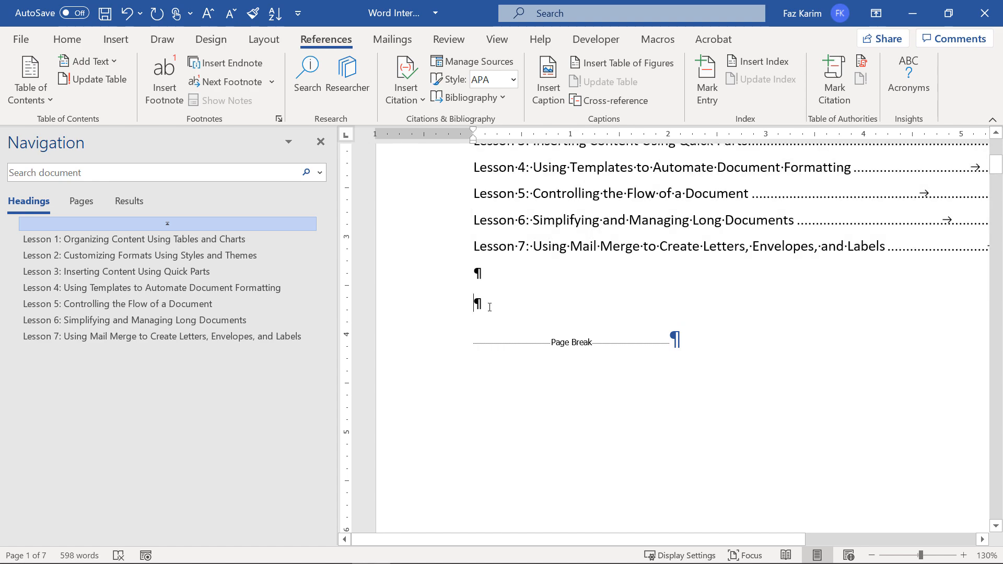
left_click(766, 61)
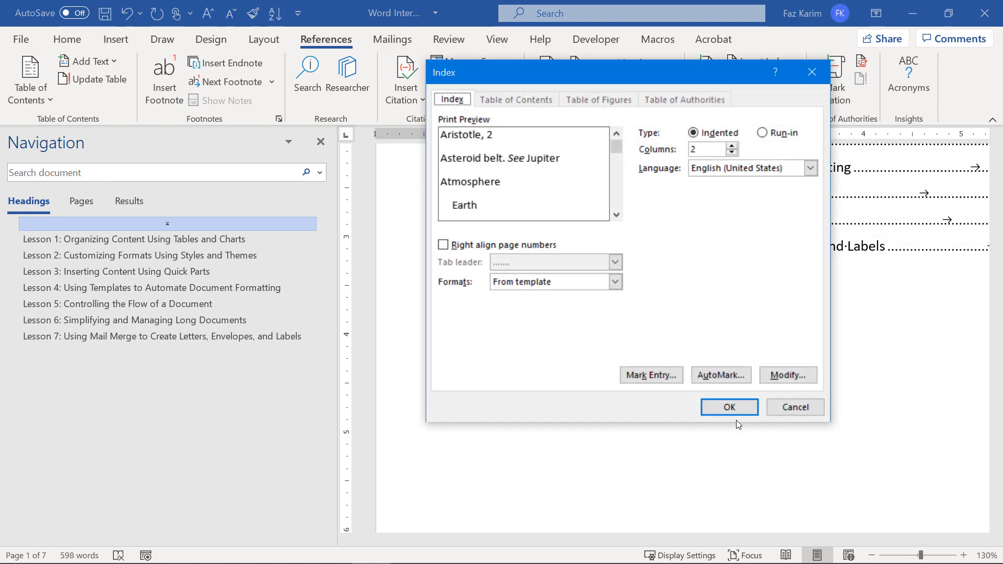
left_click(711, 409)
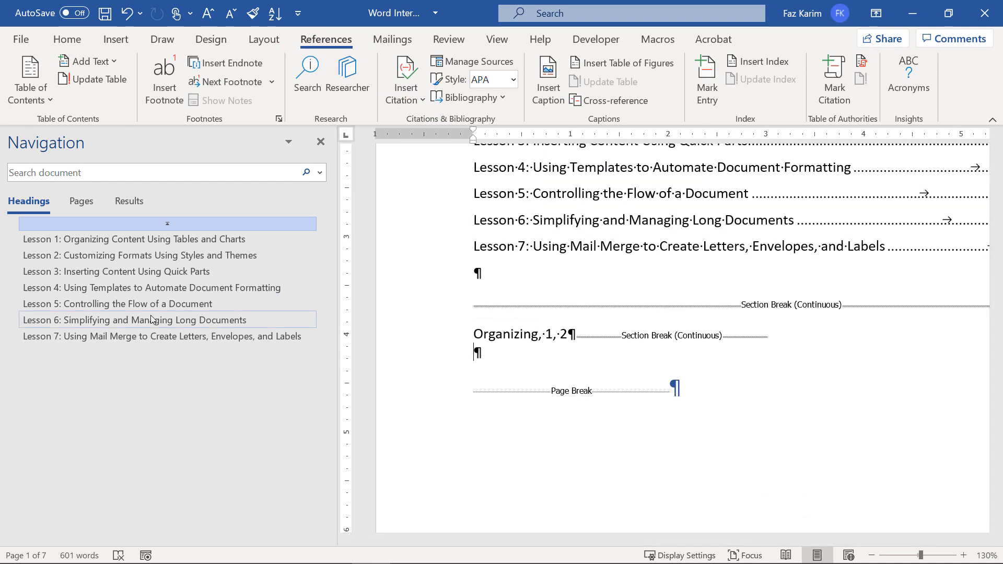
left_click(151, 320)
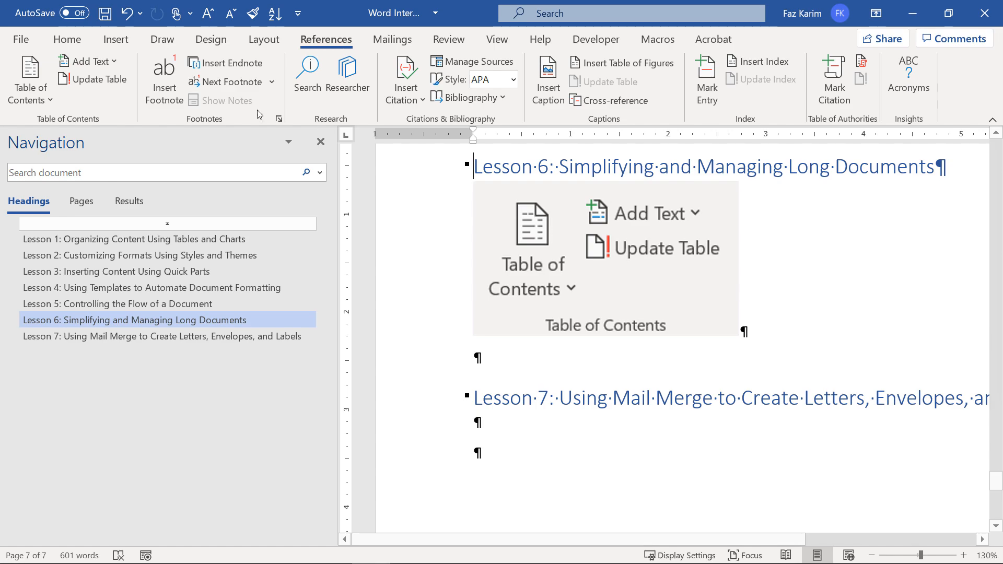
Hide formatting marks, then capture the Index commands and paste the image beside the first image.
left_click(67, 39)
left_click(325, 100)
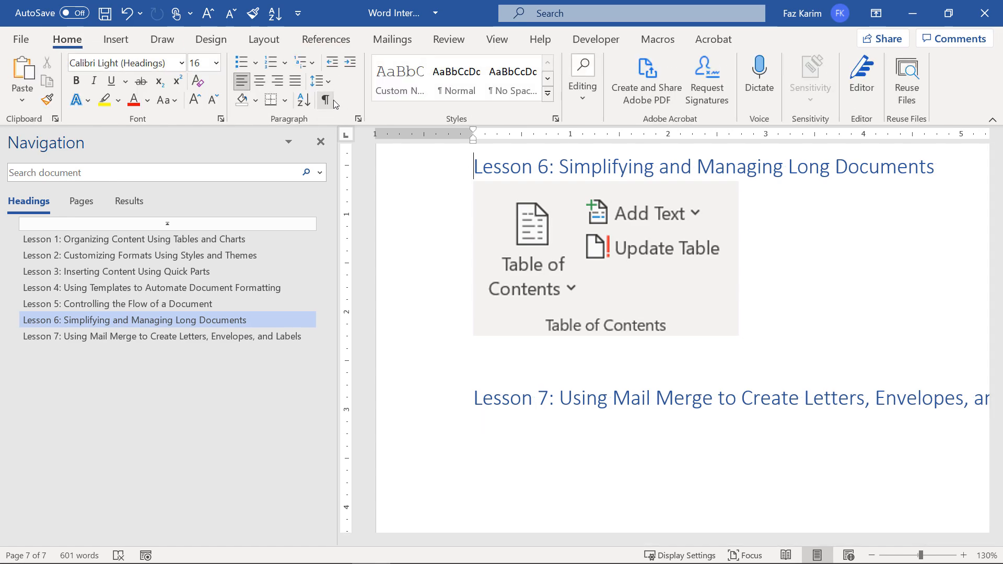
left_click(326, 39)
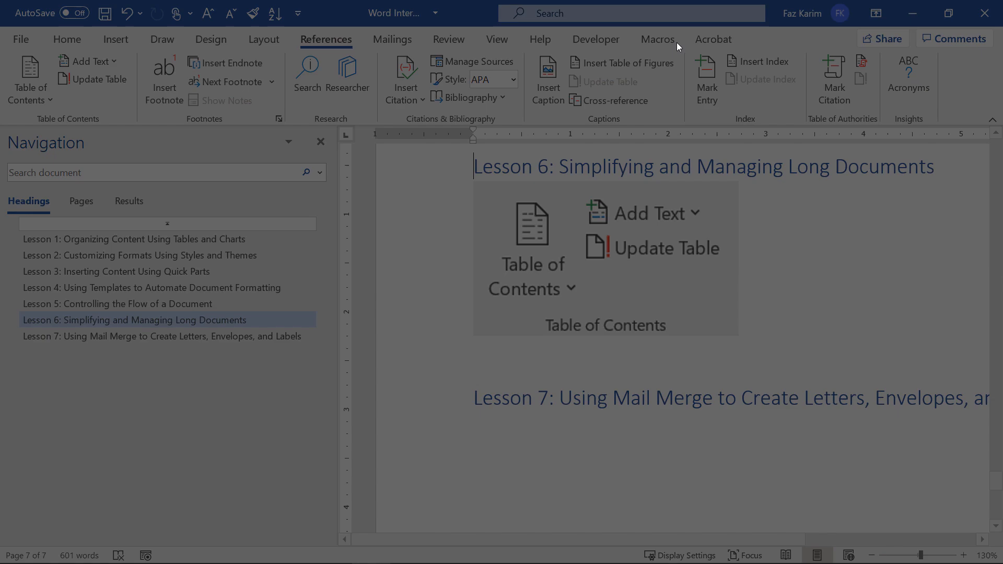
left_click_drag(682, 49, 806, 126)
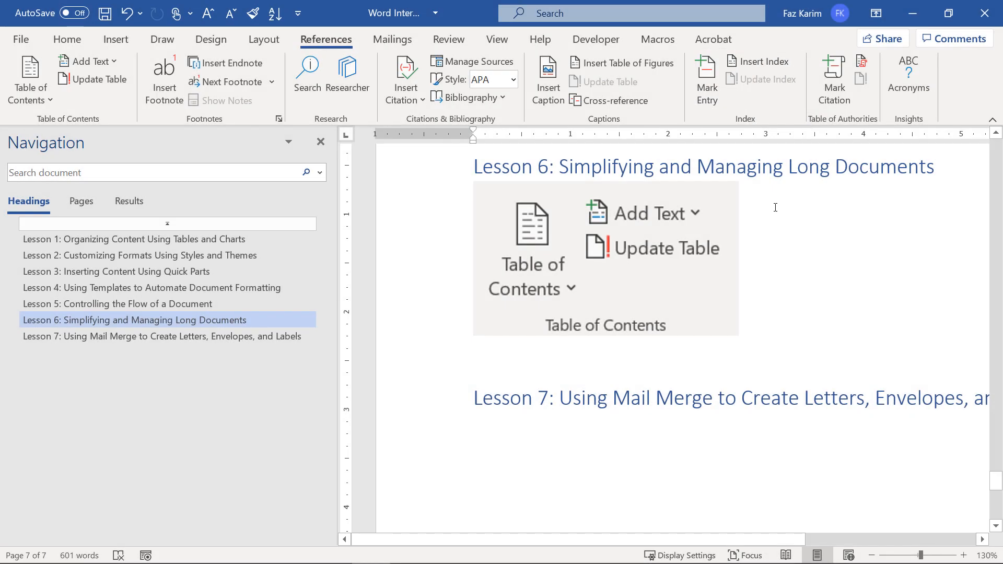
key("ctrl+v")
scroll(829, 358, "down", 2)
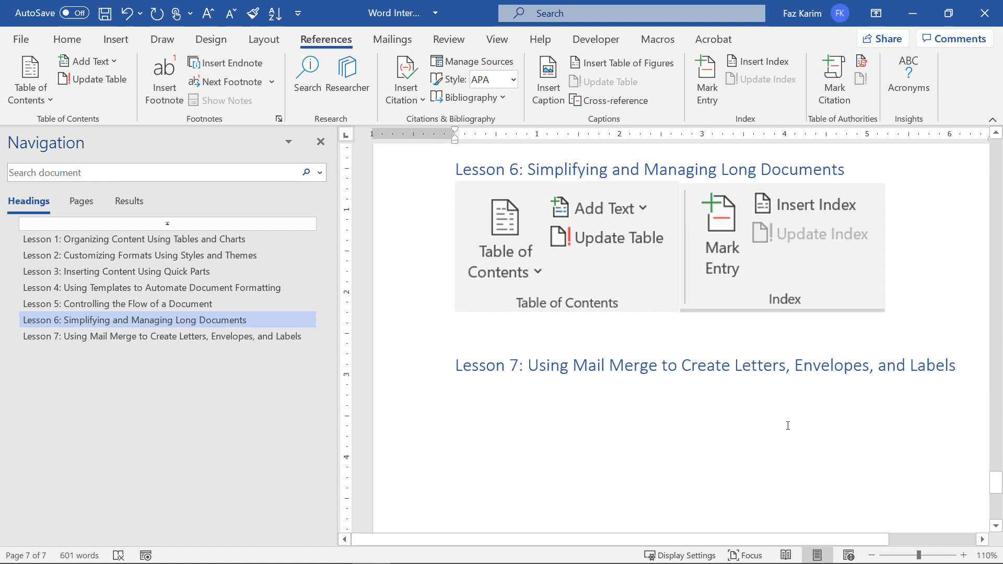
Capture the Insert tab's Pages commands and paste the image below the existing Lesson 6 images.
left_click(116, 40)
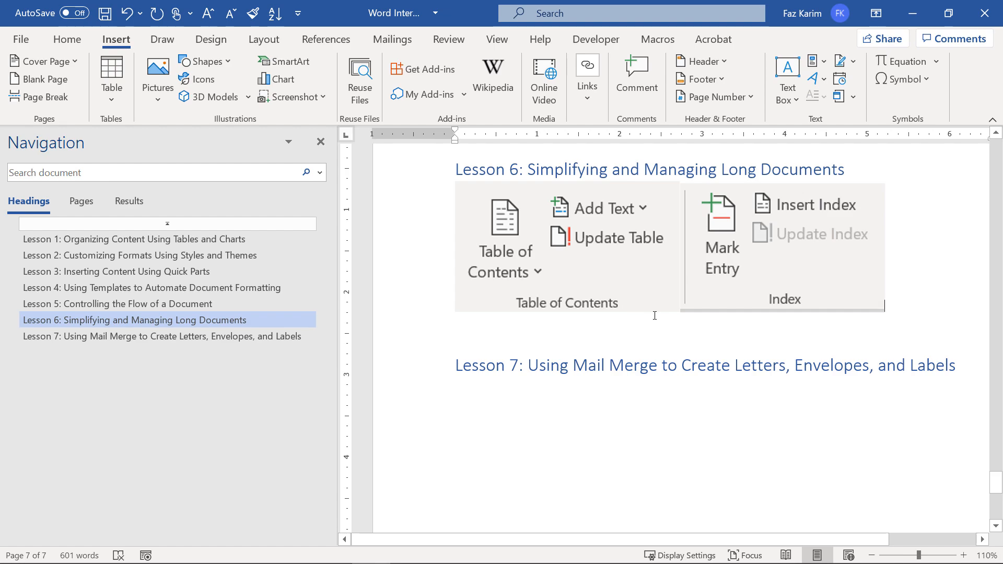
left_click(72, 63)
left_click(71, 63)
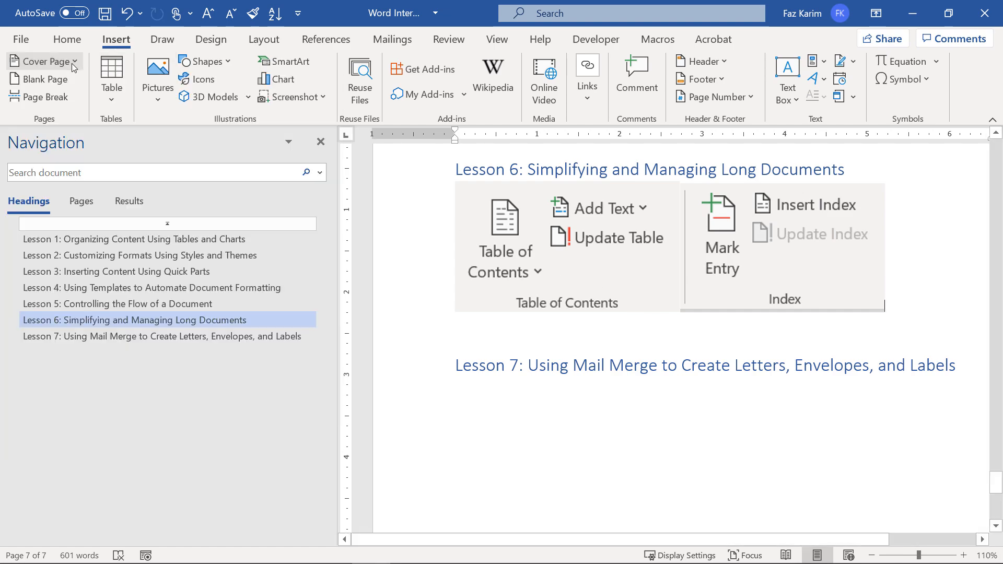
key("super+shift+s")
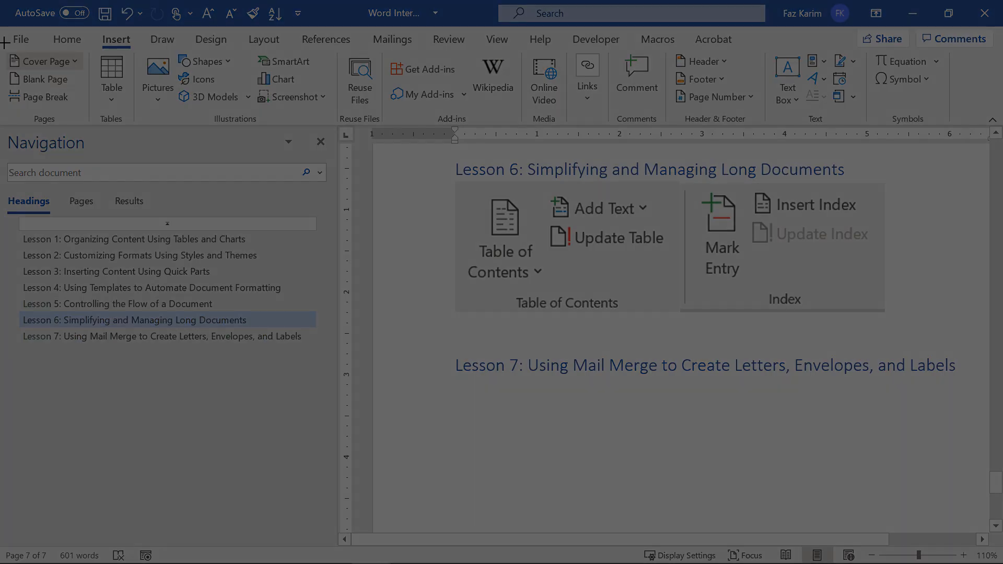
left_click_drag(0, 41, 90, 125)
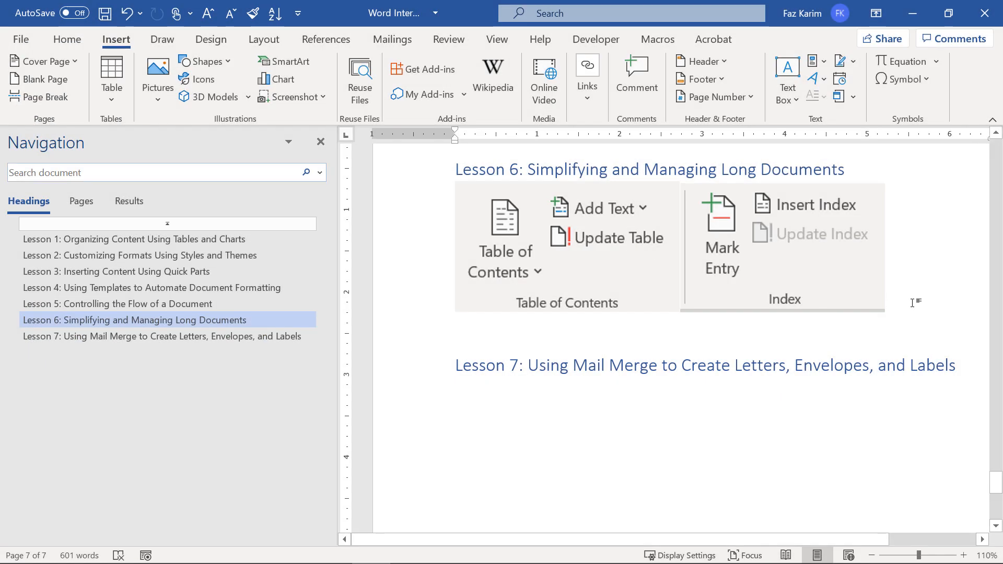
key("ctrl+v")
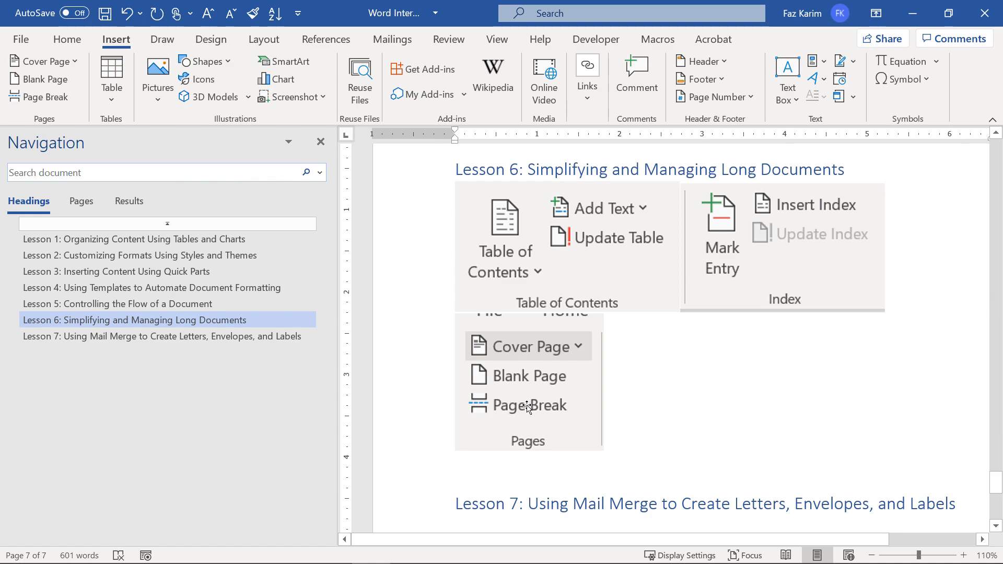
Add a blank page after the lesson content, then undo it.
left_click(53, 77)
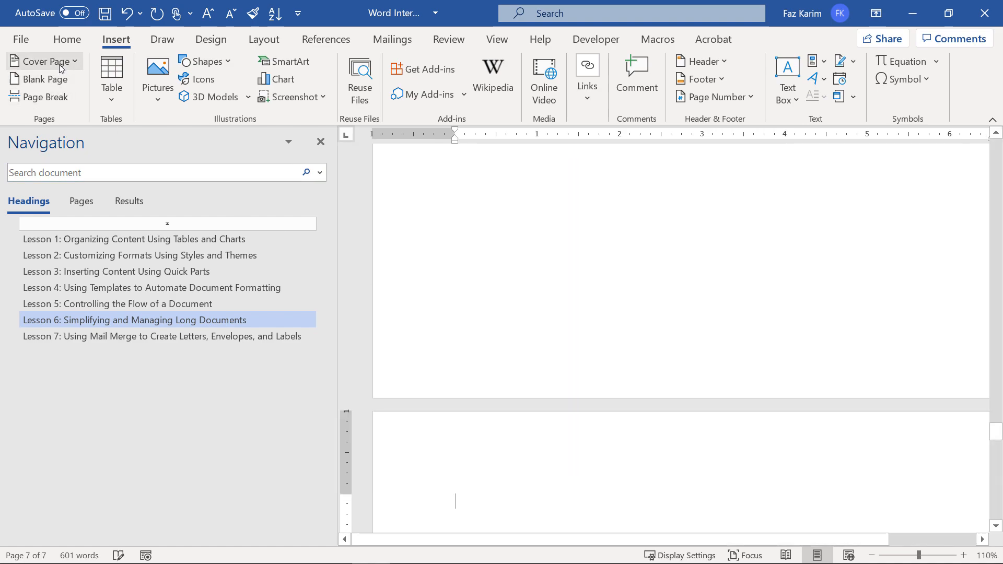
key("ctrl+z")
left_click(62, 64)
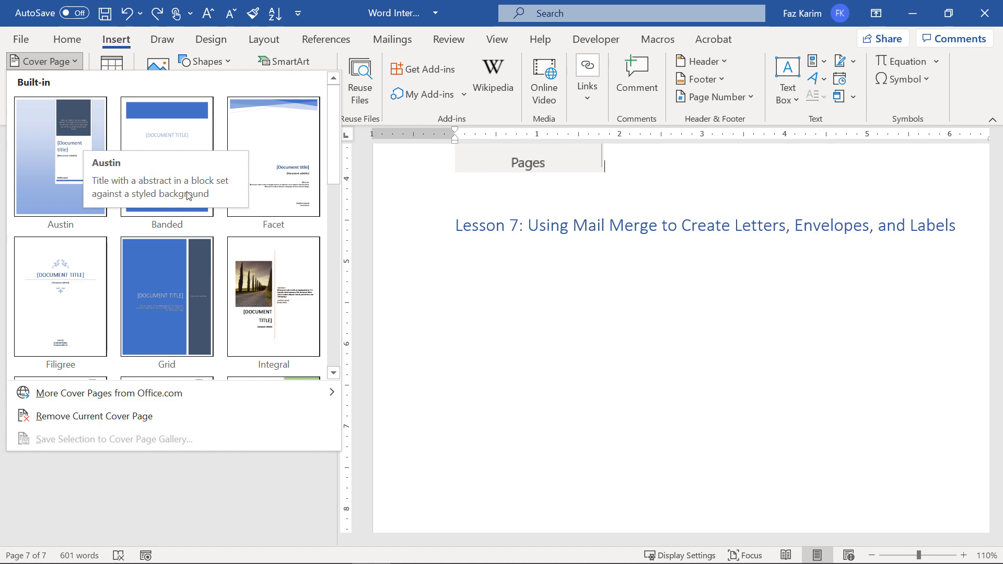
Insert the Banded cover page and title it WORD INTERMEDIATE.
left_click(175, 117)
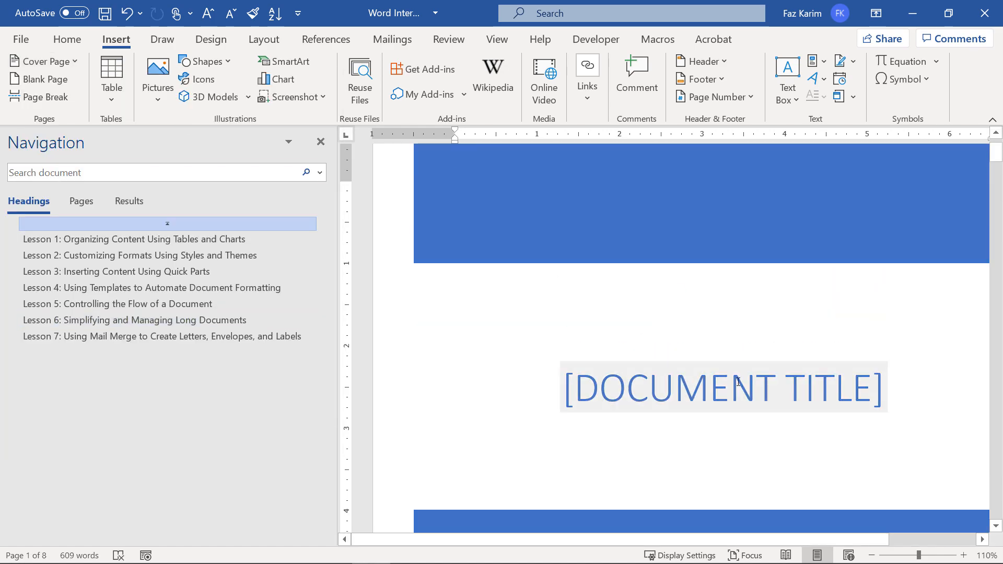
left_click(884, 396)
scroll(883, 396, "down", 5)
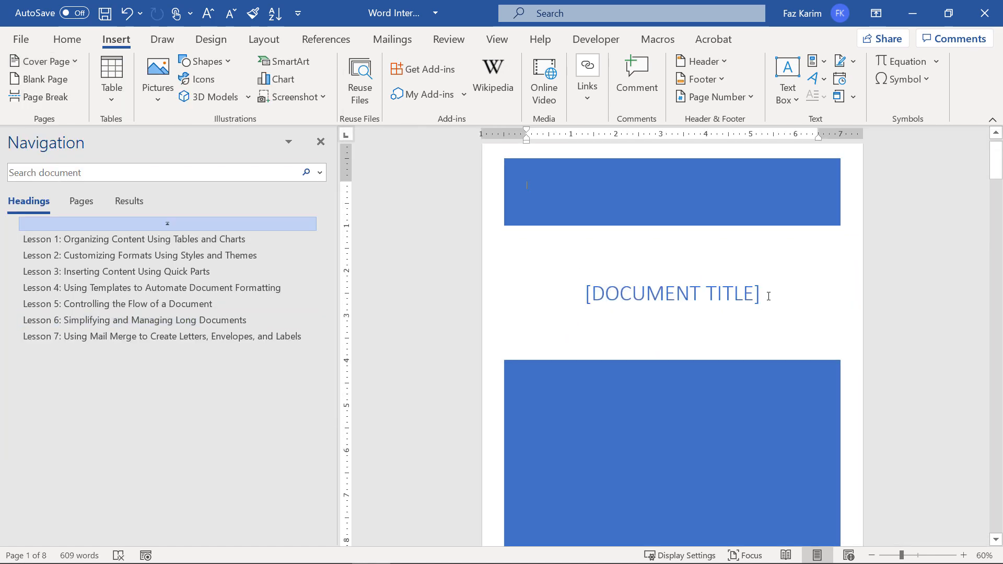
left_click(766, 294)
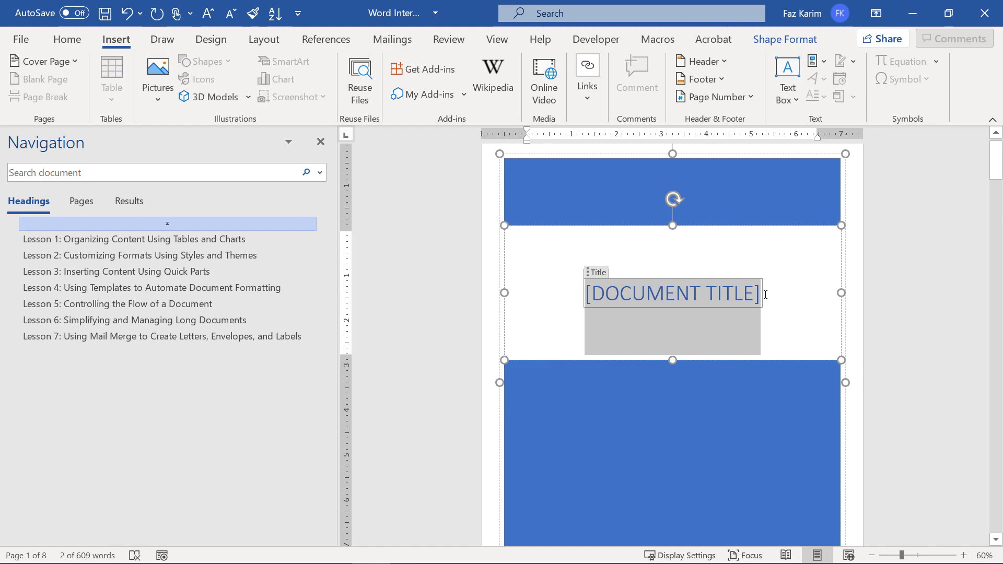
type("WORD IN")
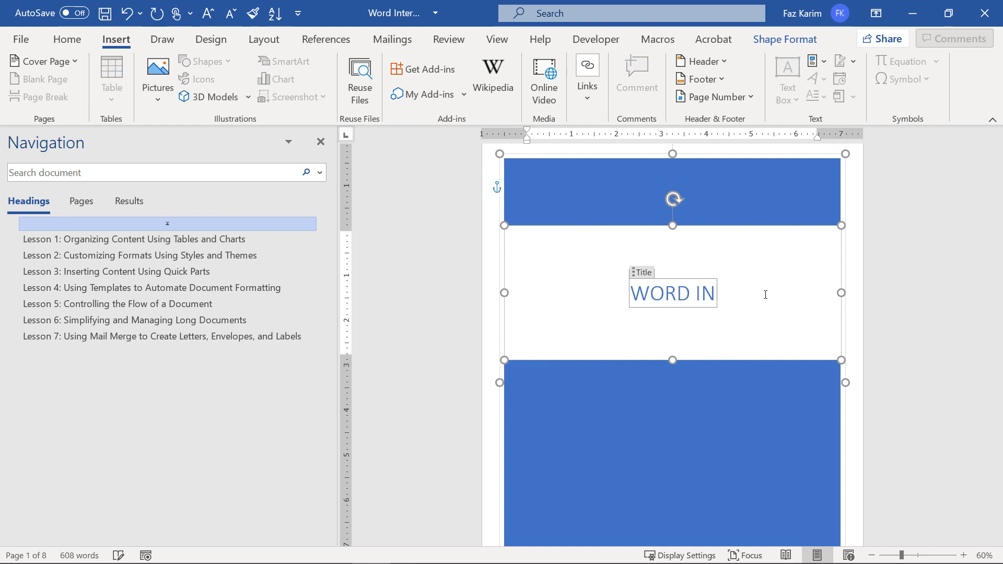
type("TERMEDIATE")
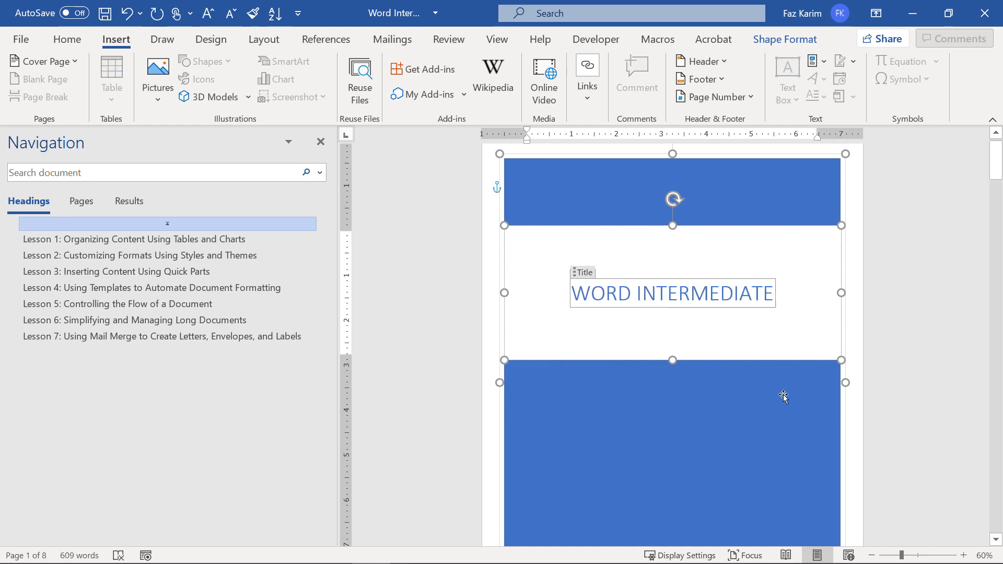
Fill in LEARN IT as the cover page's company name.
scroll(781, 396, "down", 3)
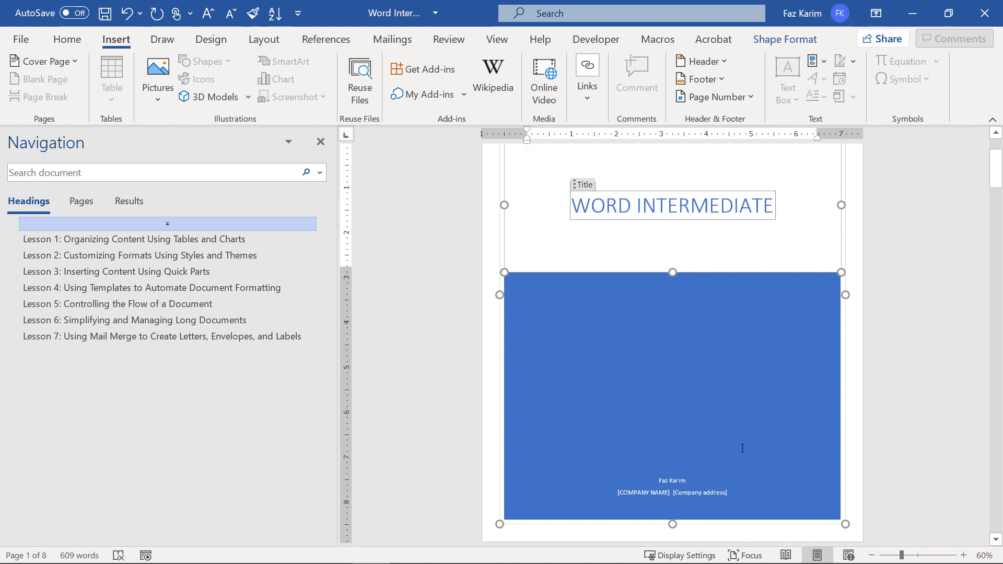
scroll(710, 492, "up", 2)
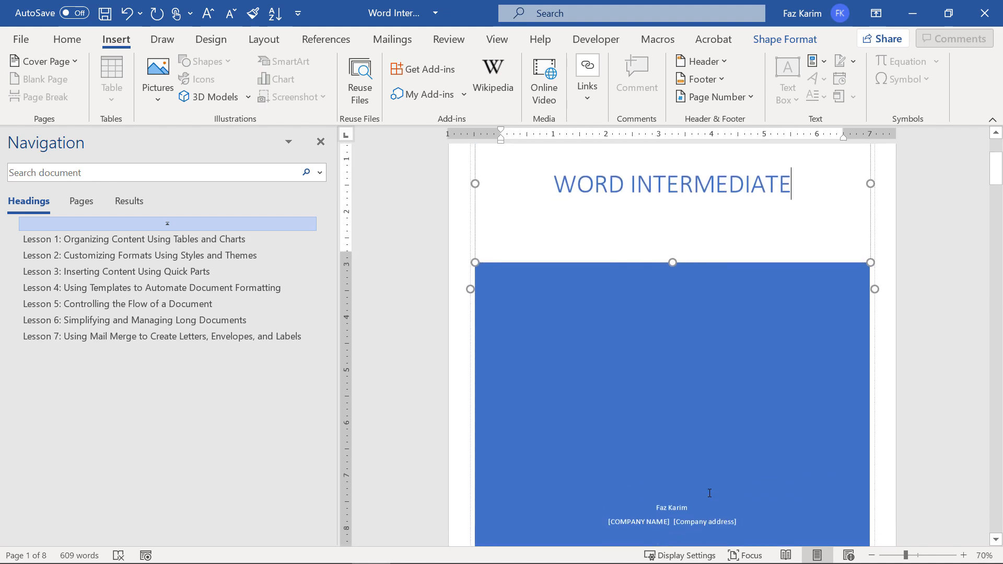
left_click(640, 495)
type("LEAR")
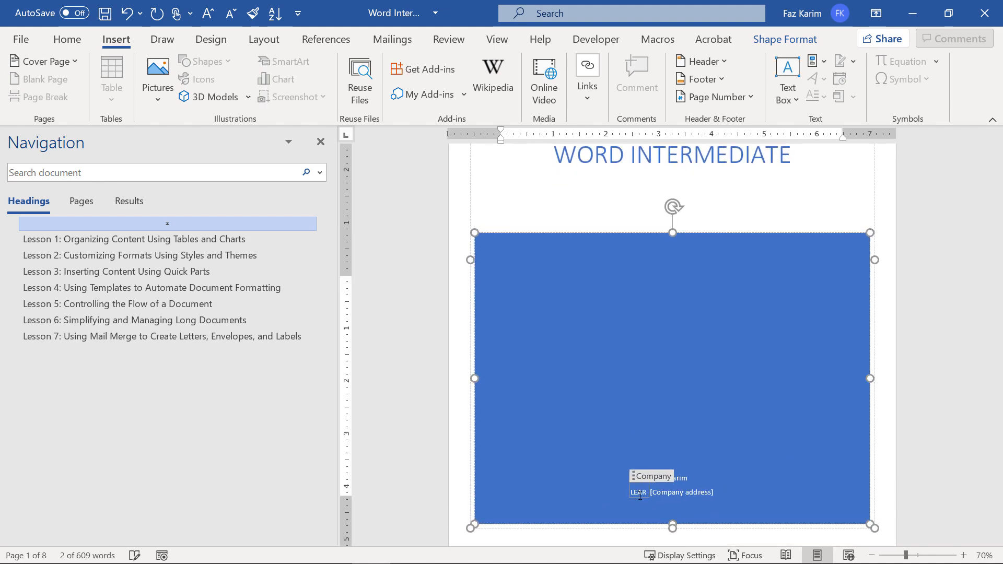
type("N IT")
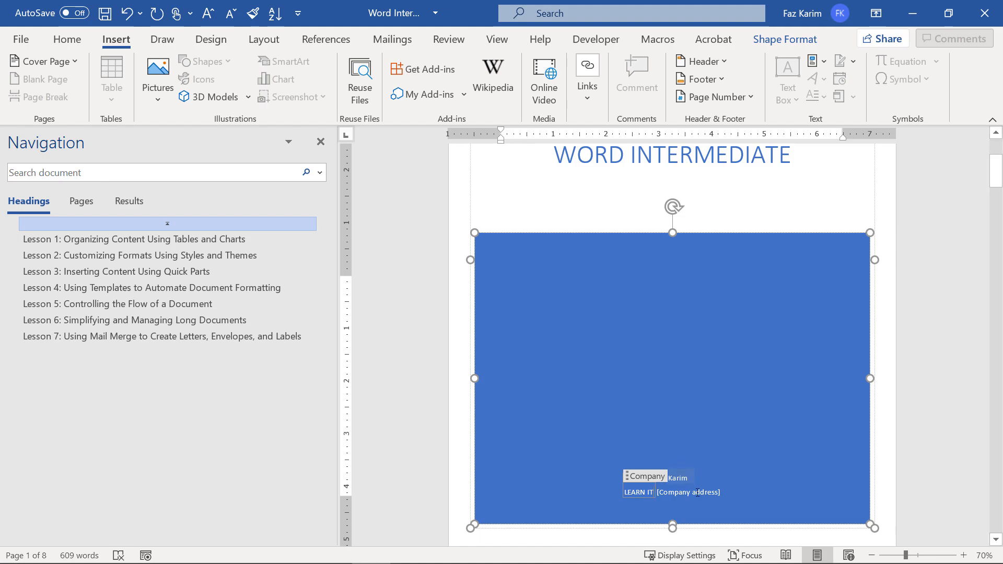
left_click(800, 489)
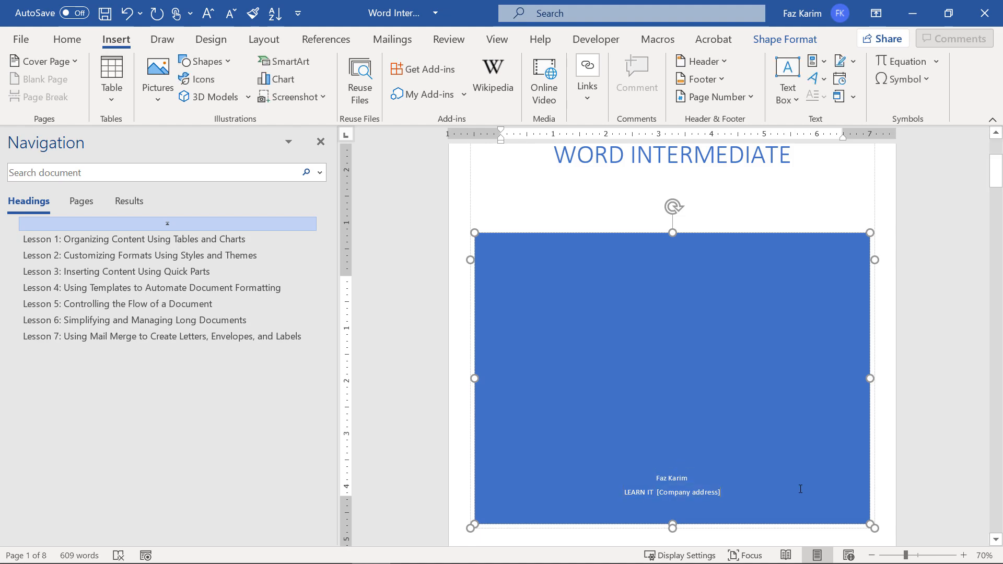
scroll(789, 470, "up", 4)
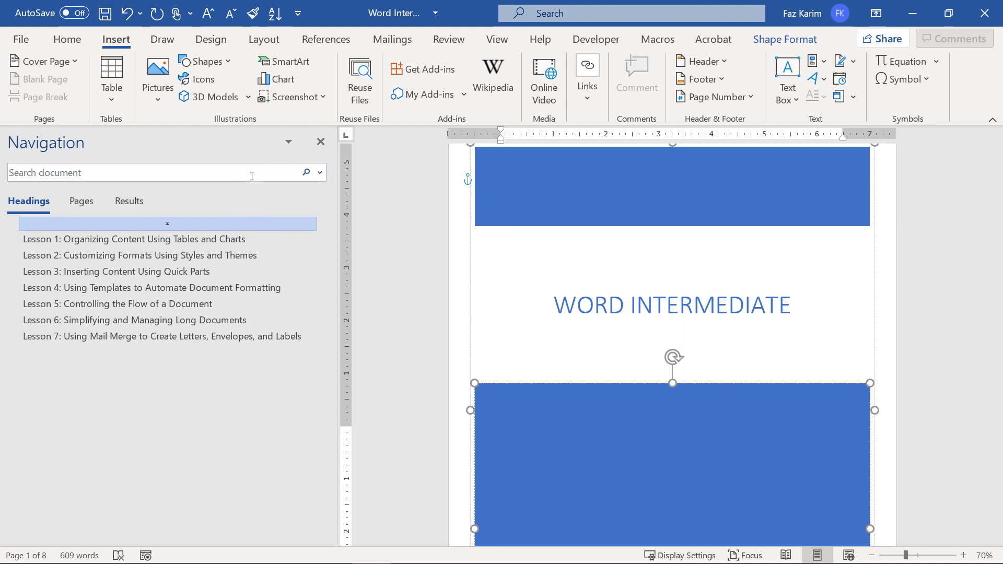
left_click(82, 202)
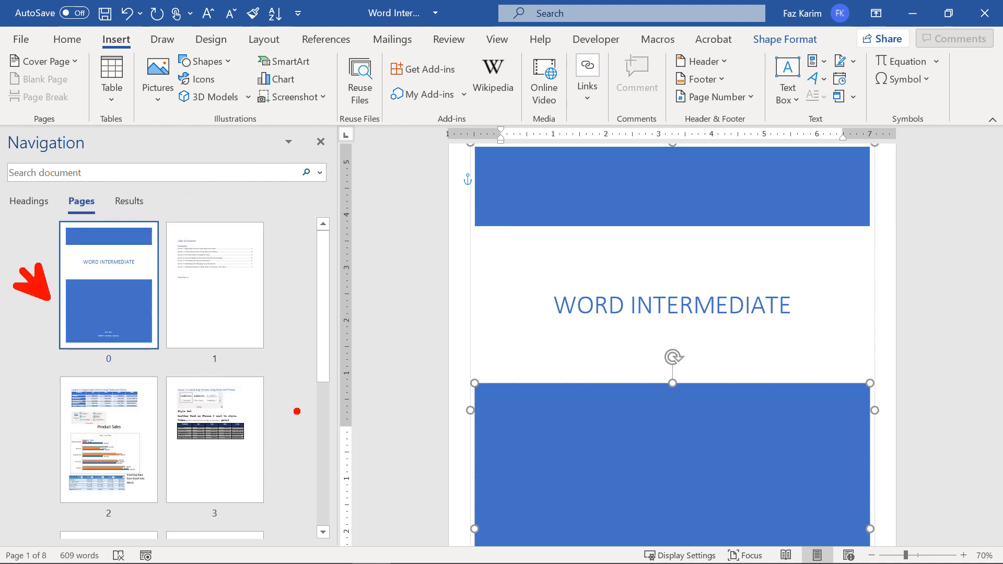
Browse the page thumbnails from the table of contents through Lesson 6.
left_click(255, 312)
left_click(84, 418)
left_click(220, 455)
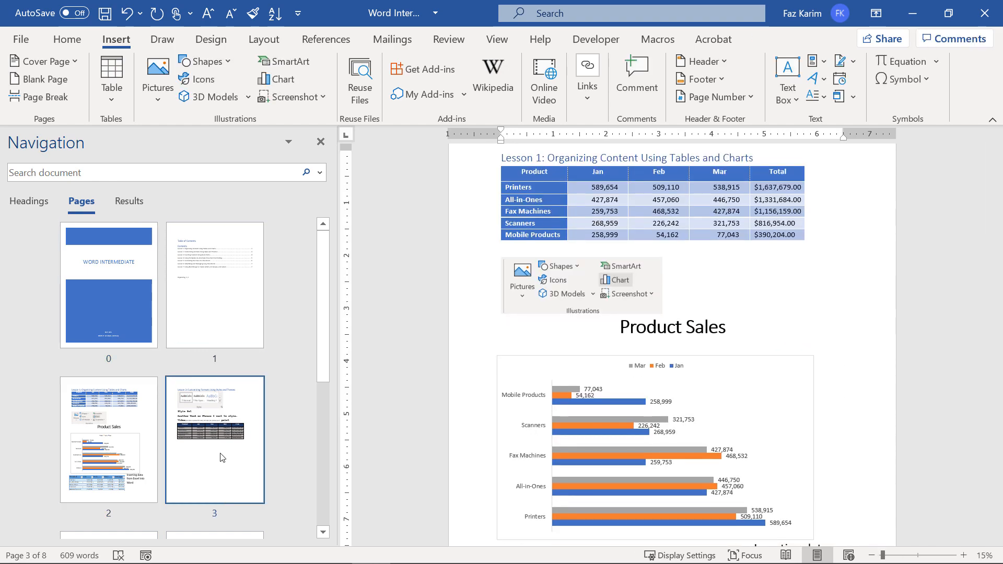
left_click(144, 534)
left_click(205, 536)
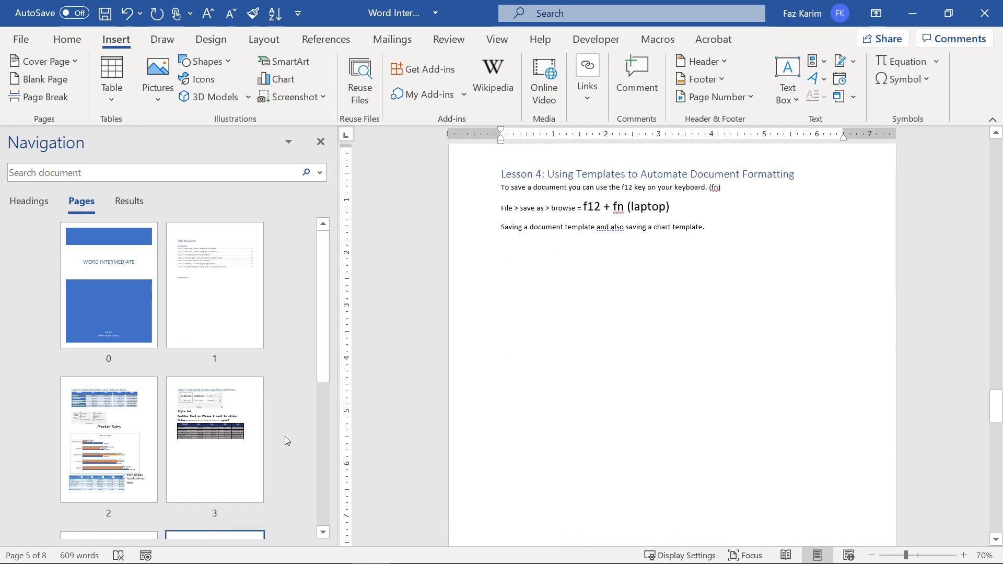
scroll(285, 437, "down", 3)
left_click(101, 461)
left_click(231, 466)
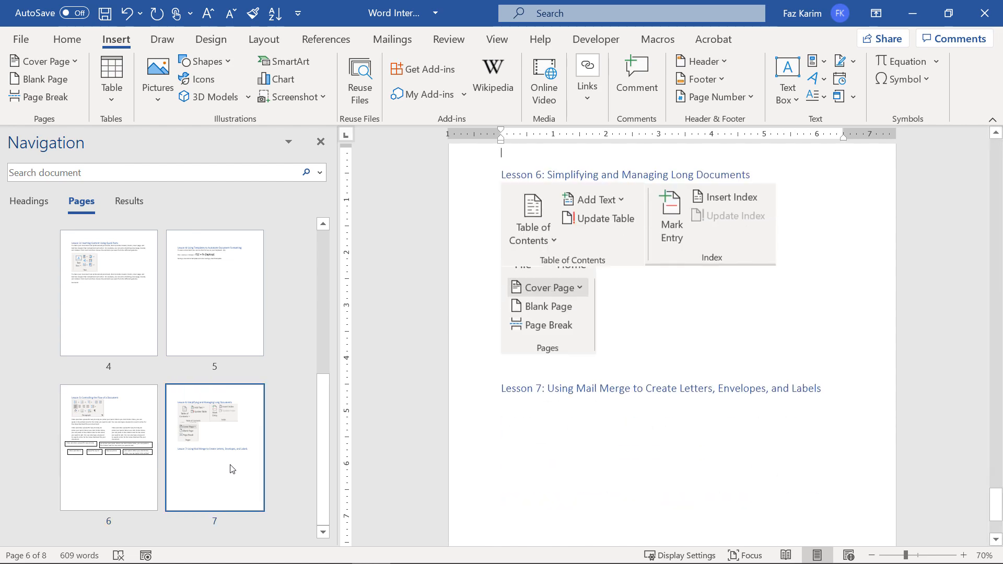
left_click_drag(327, 405, 349, 197)
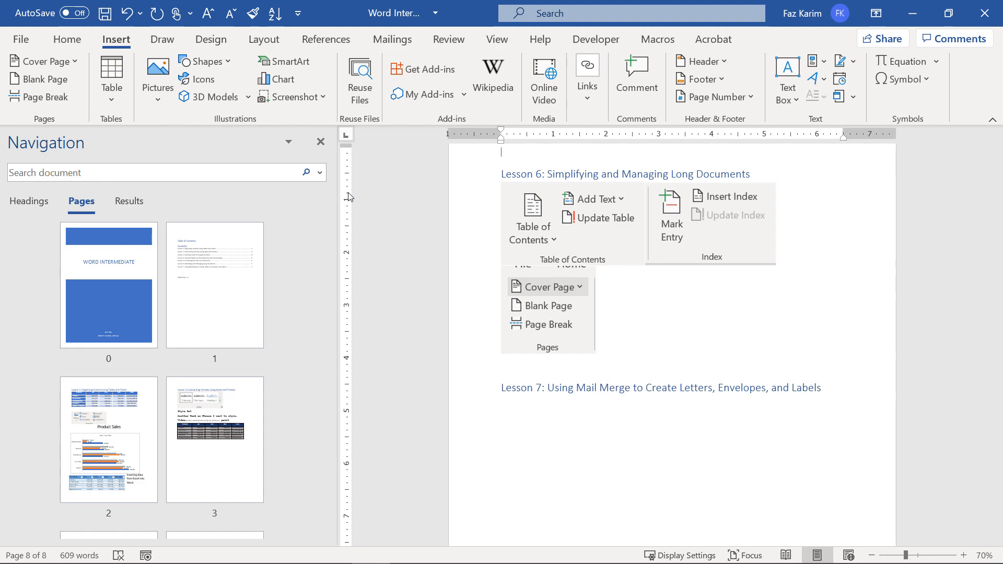
scroll(825, 398, "up", 1)
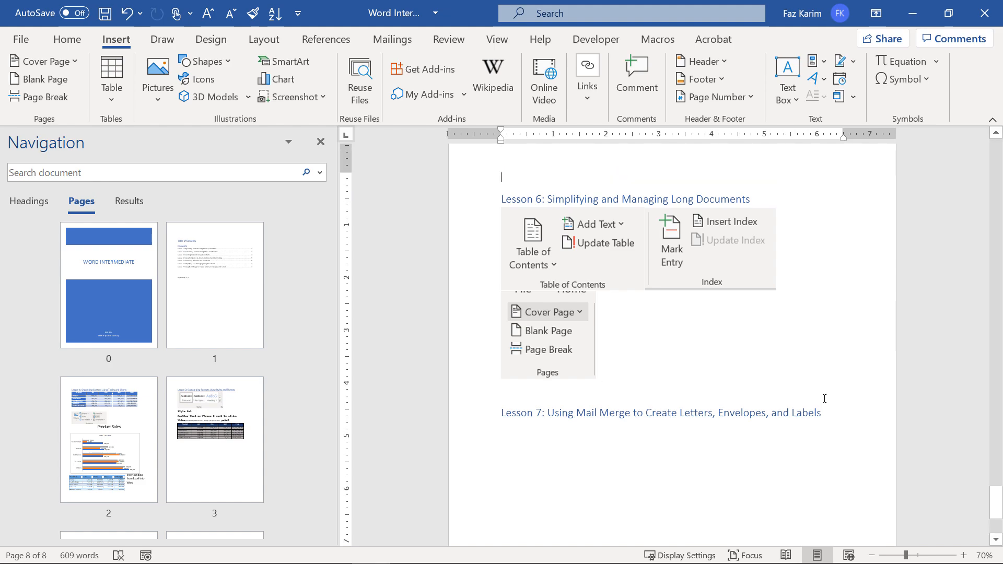
scroll(740, 342, "up", 4)
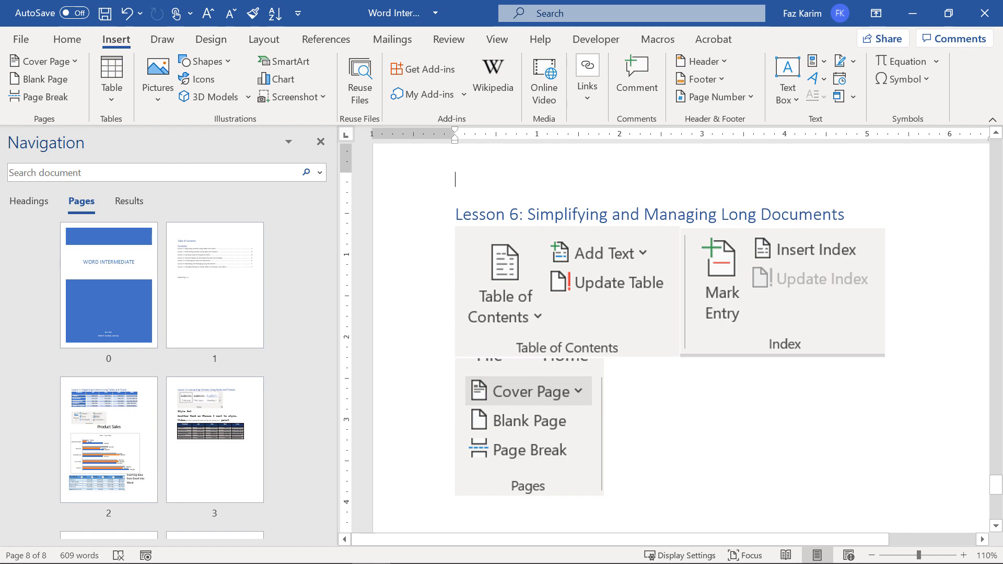
List the headings, jump to Lesson 7, and open its embedded Excel recipient file.
left_click(31, 205)
left_click(102, 337)
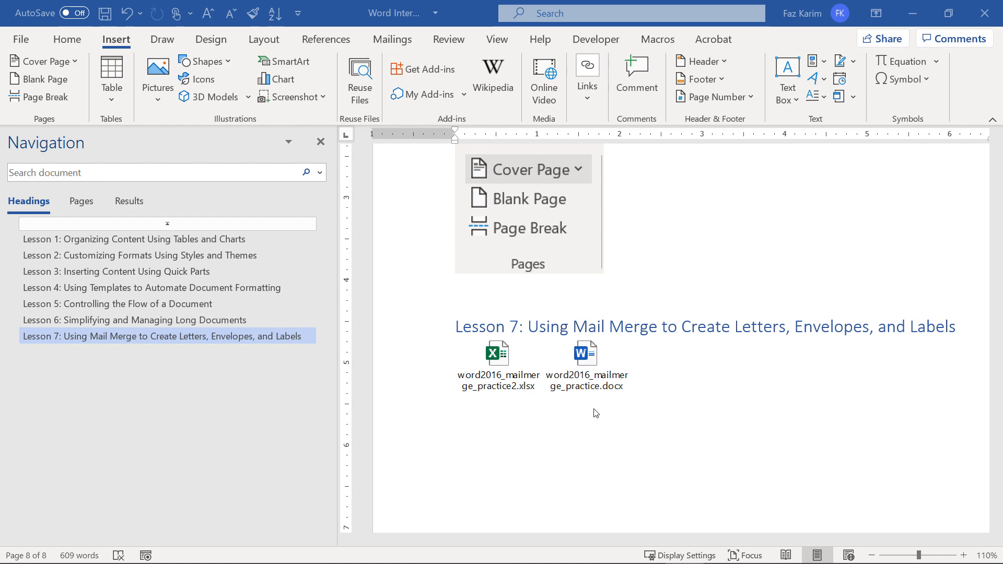
left_click(500, 368)
double_click(501, 367)
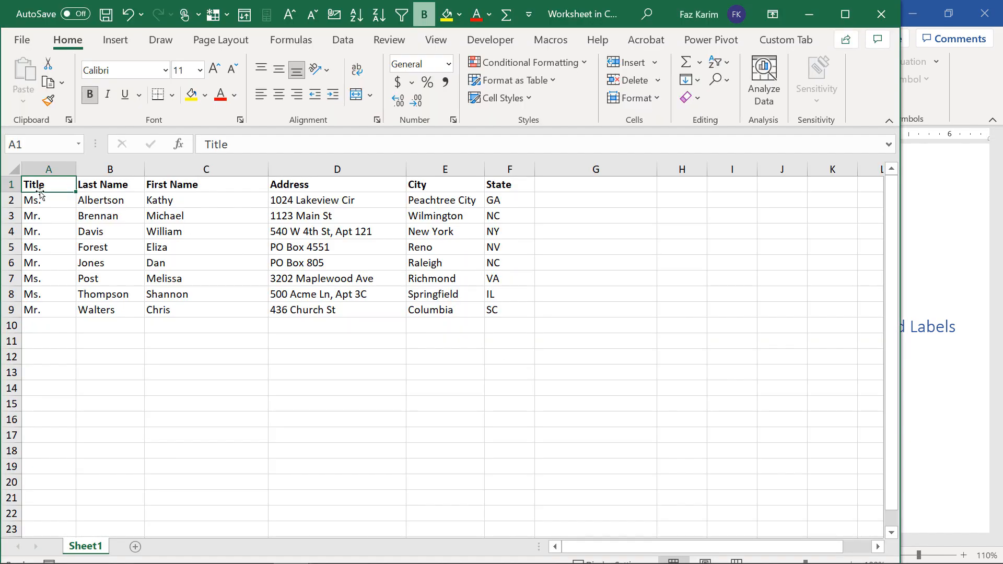
left_click_drag(38, 187, 503, 312)
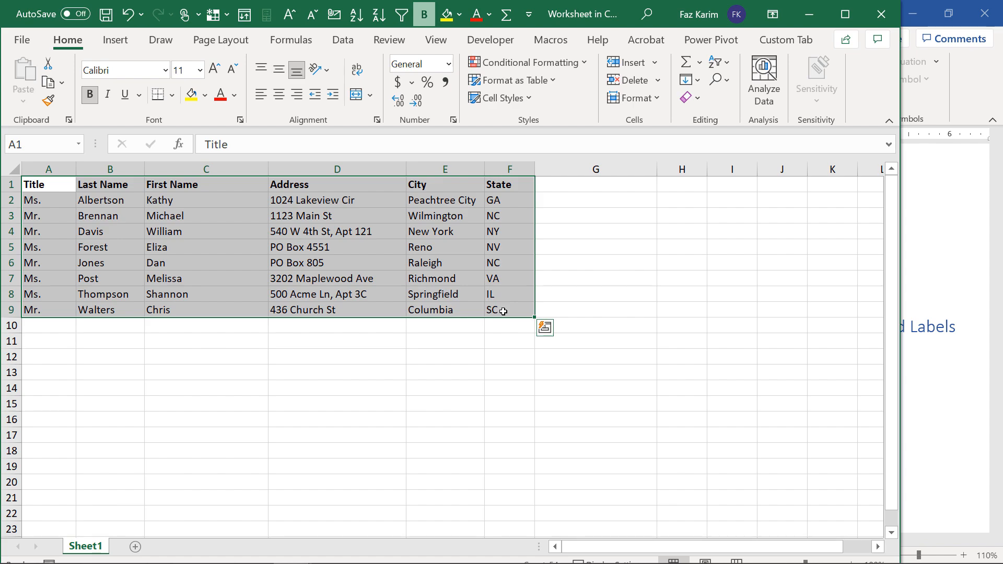
left_click(881, 15)
left_click(585, 353)
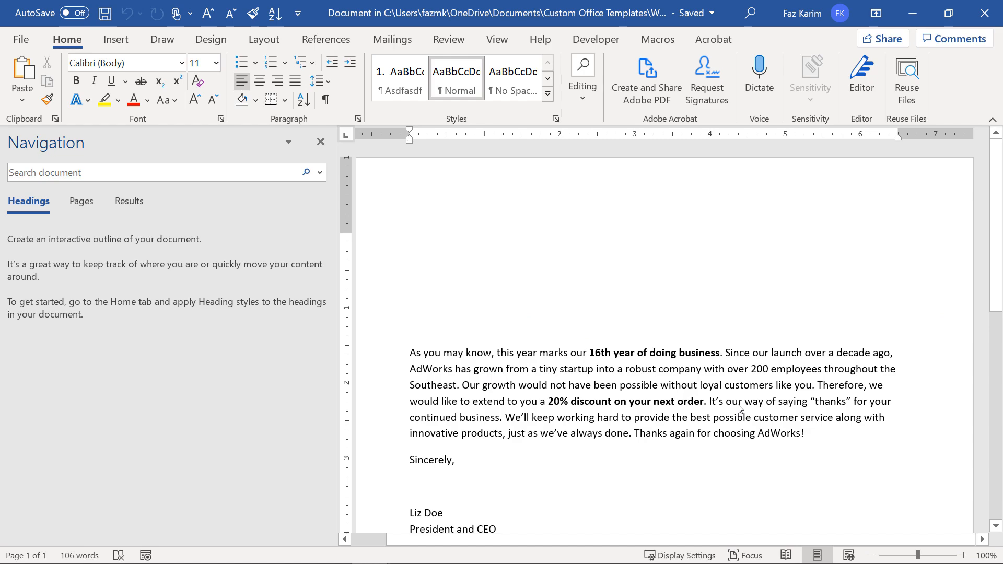
Close the practice letter and reopen the embedded word2016_mailmerge_practice.docx.
left_click(979, 20)
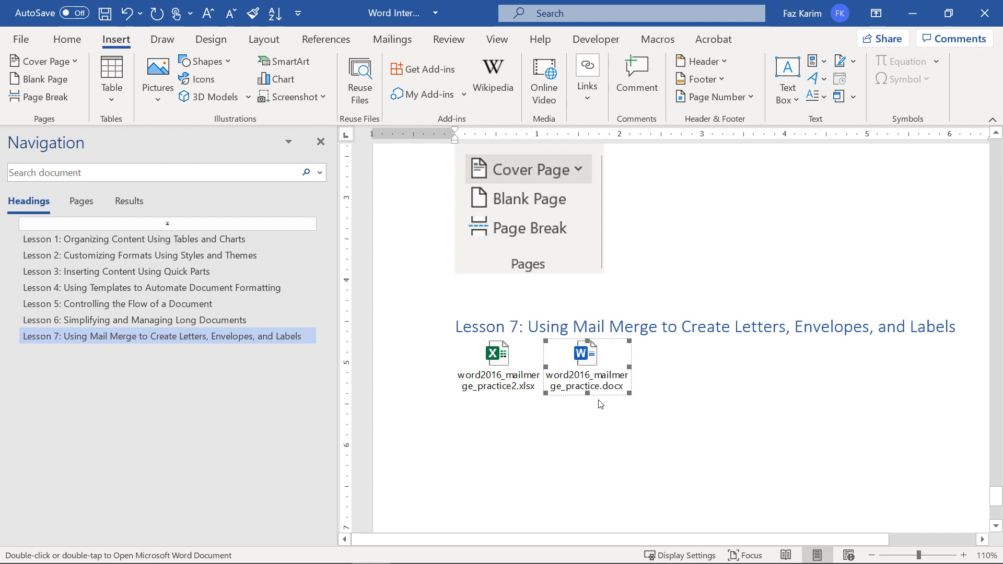
double_click(585, 362)
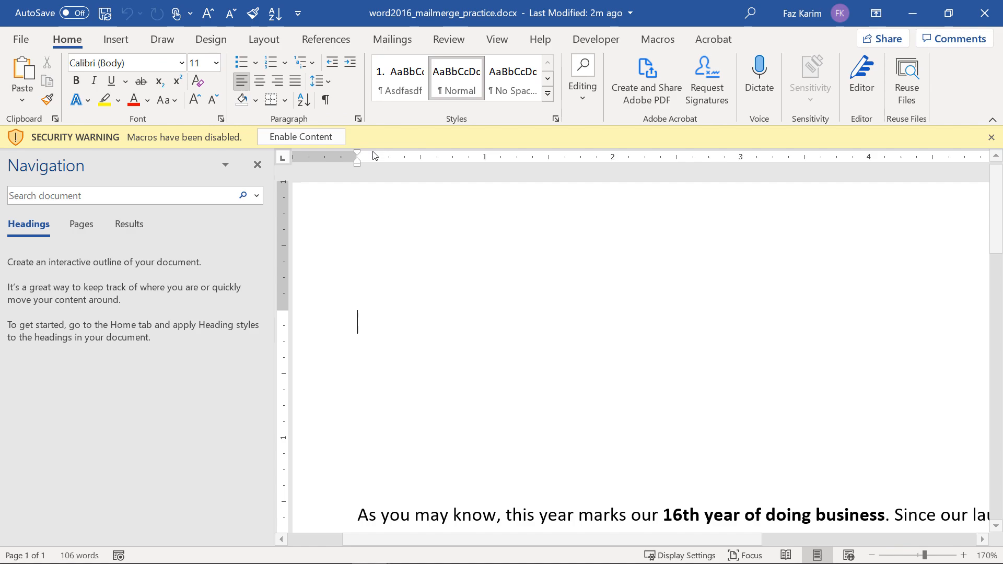
Enable the practice letter's content, trust the document, and close the navigation pane.
left_click(312, 140)
key("Return")
scroll(348, 215, "down", 1)
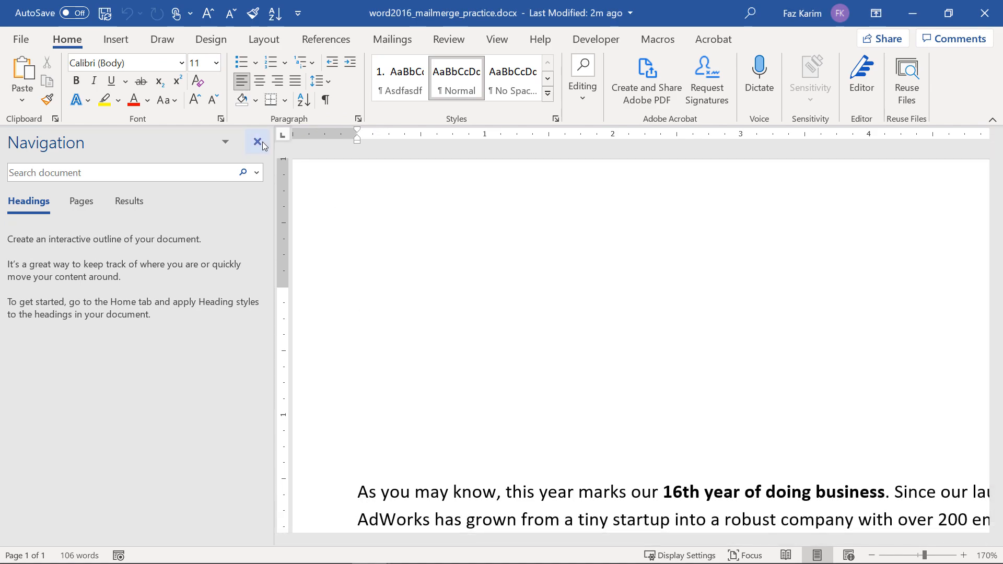
left_click(257, 141)
scroll(525, 369, "down", 3)
scroll(526, 369, "up", 1)
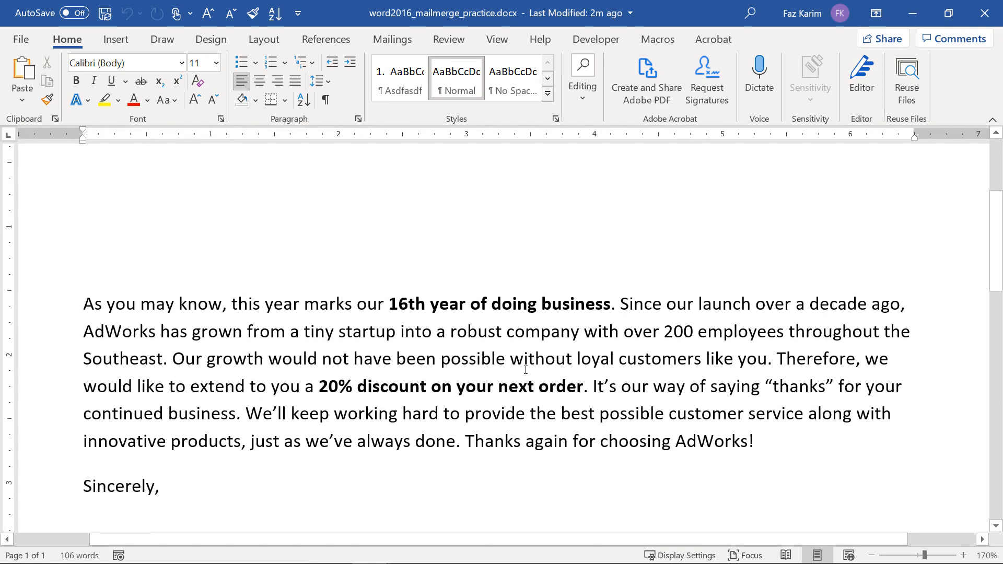
scroll(526, 369, "down", 4)
scroll(526, 369, "up", 7)
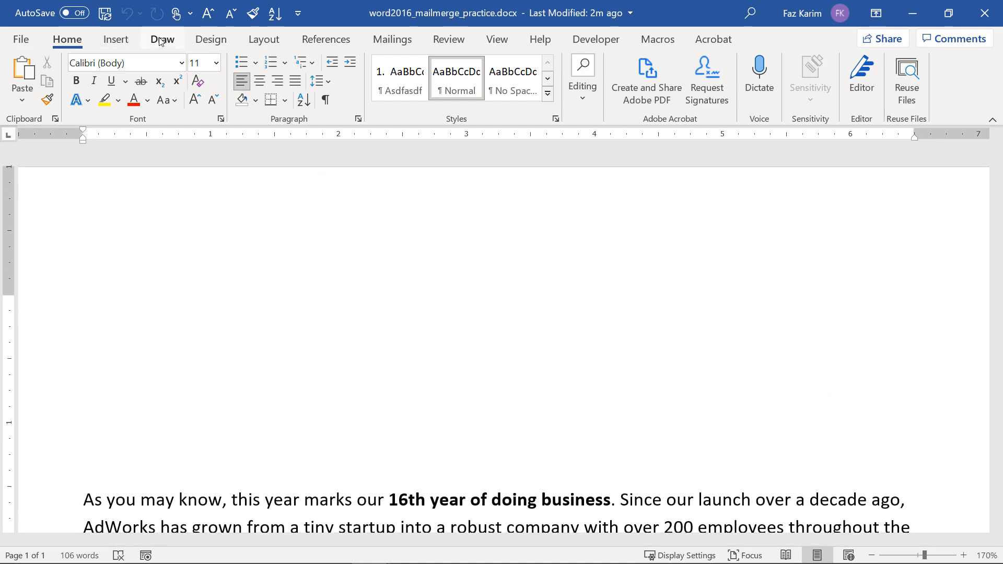
Launch the Step-by-Step Mail Merge Wizard from the Mailings tab.
left_click(390, 40)
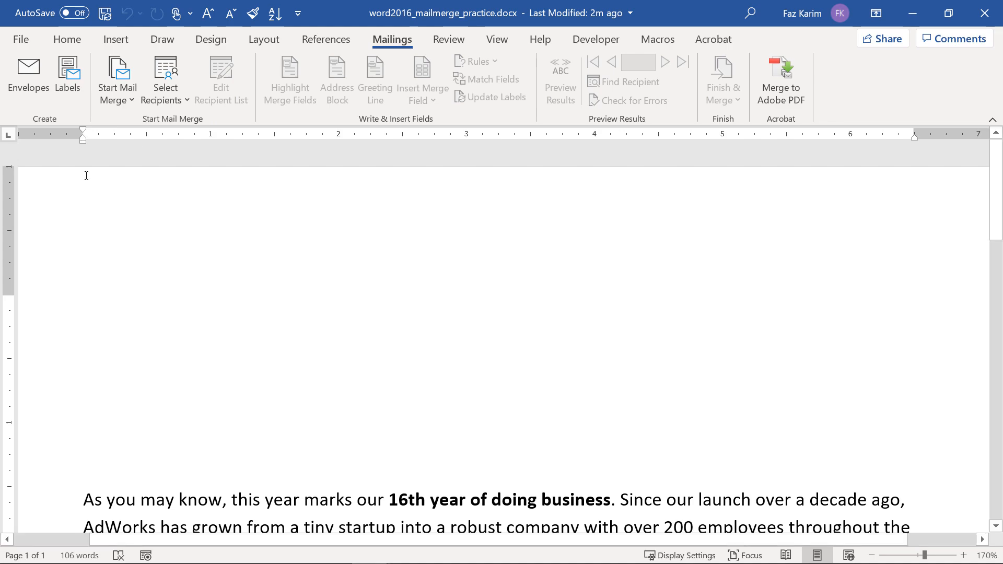
left_click(136, 106)
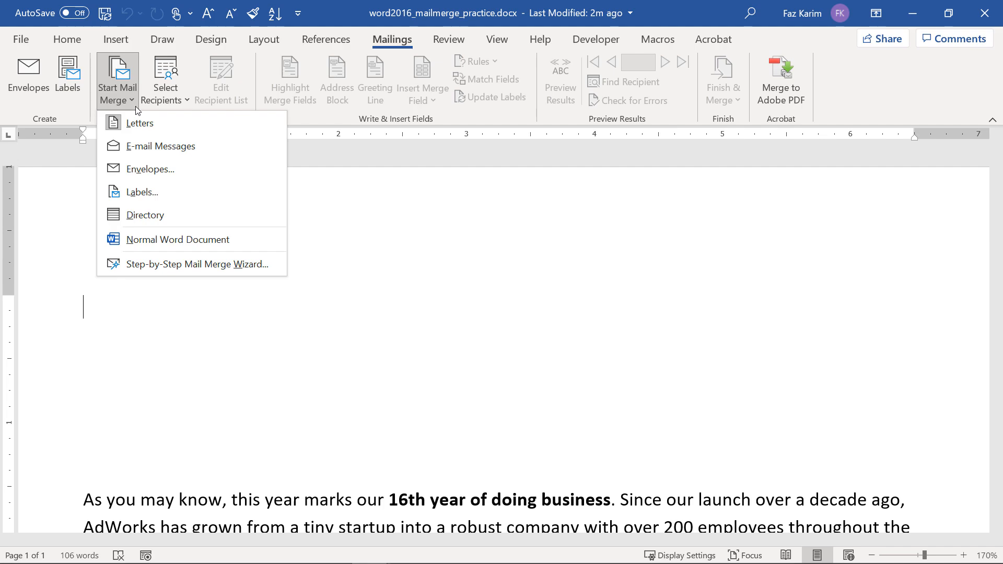
left_click(246, 263)
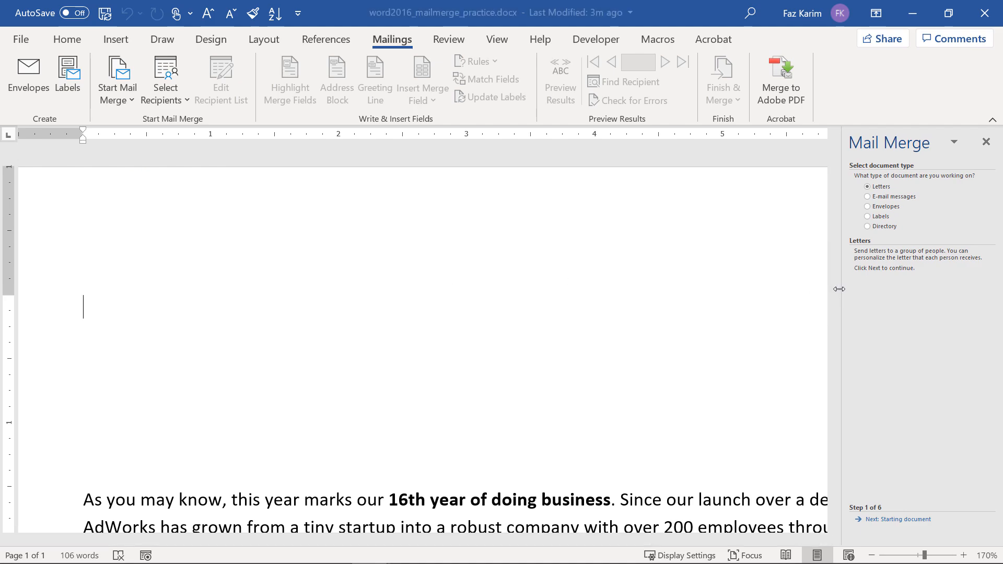
Keep Letters and the current document in the widened wizard pane, advancing to recipient selection.
left_click_drag(846, 291, 795, 290)
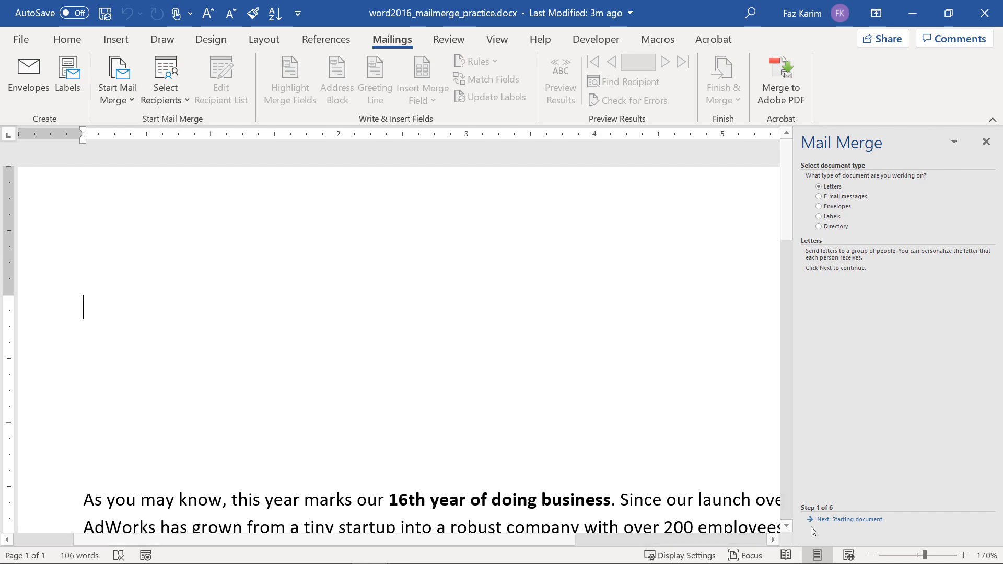
left_click(832, 519)
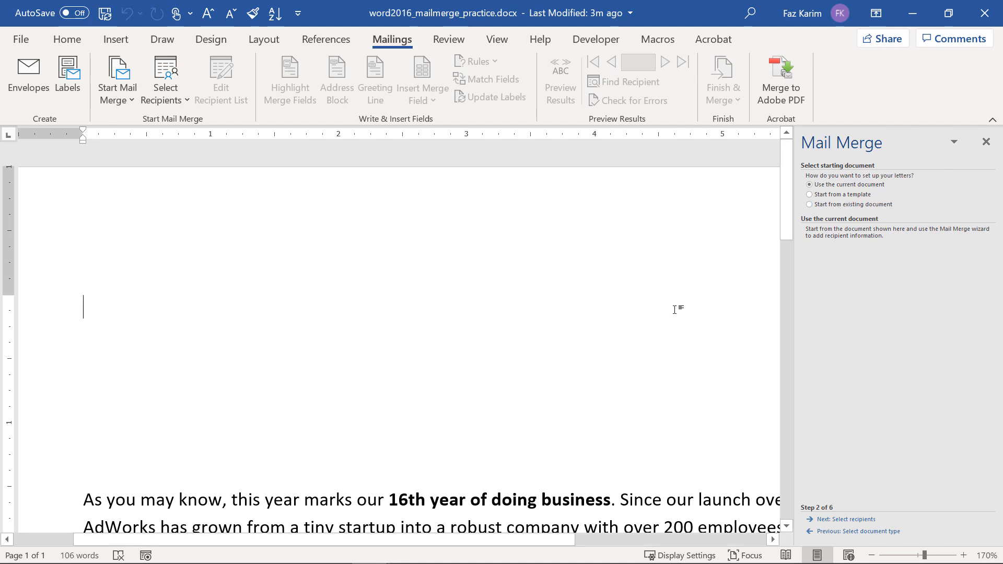
scroll(674, 309, "down", 6, "ctrl")
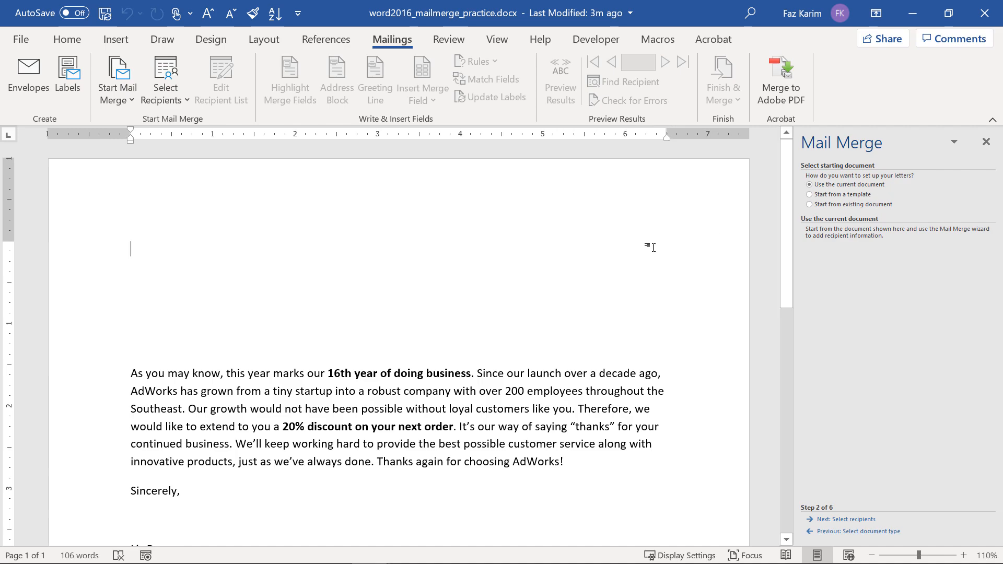
left_click(848, 519)
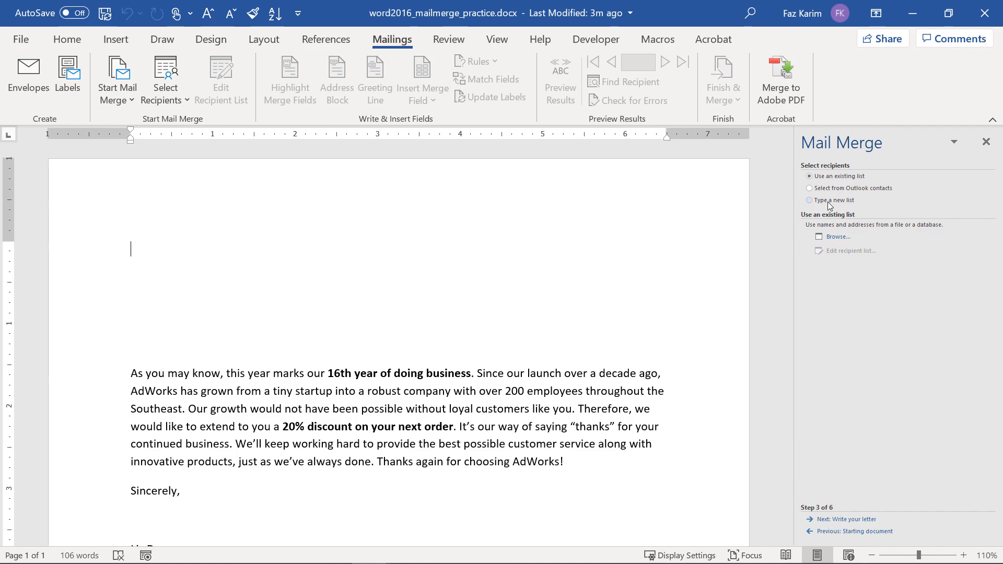
left_click(838, 239)
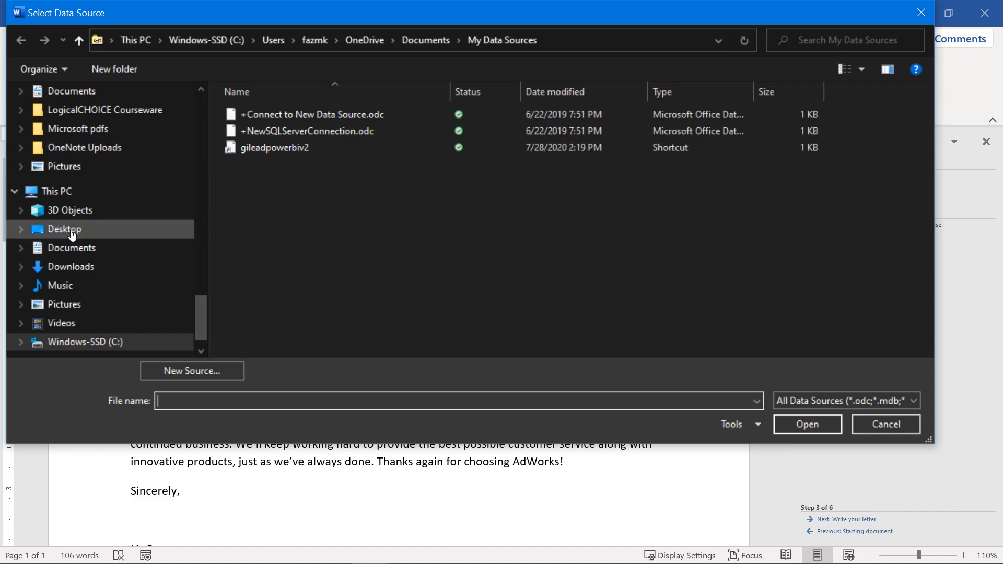
Use Sheet1$ of Desktop's word2016_mailmerge_practice2.xlsx as the recipient list, accepting all eight people.
left_click(42, 229)
left_click(325, 134)
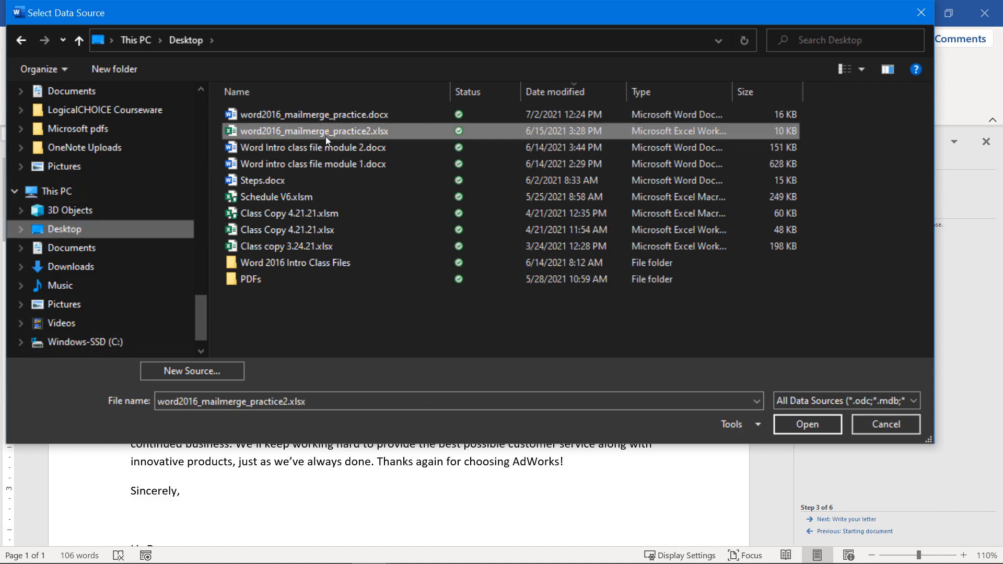
left_click(786, 425)
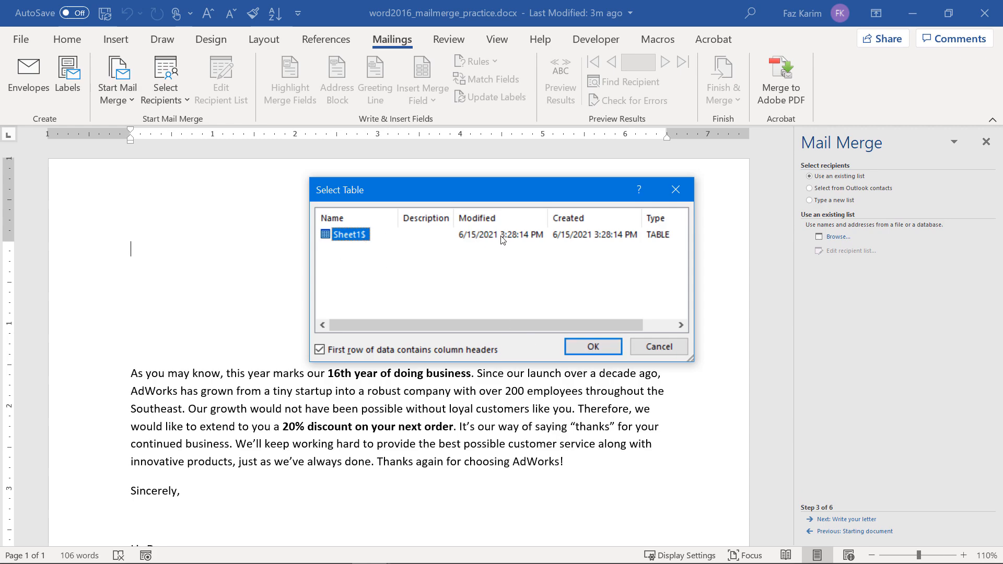
left_click(598, 348)
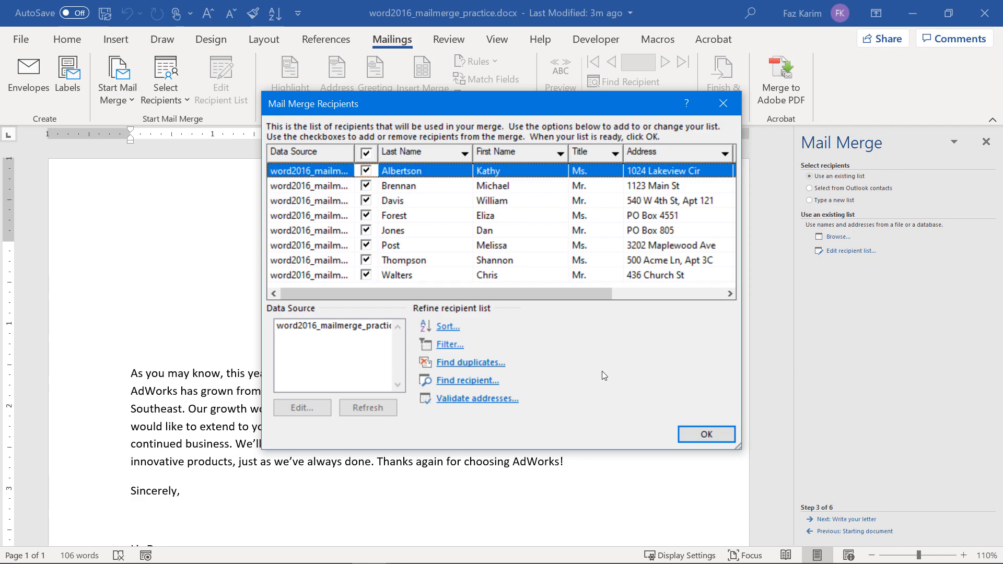
left_click(688, 431)
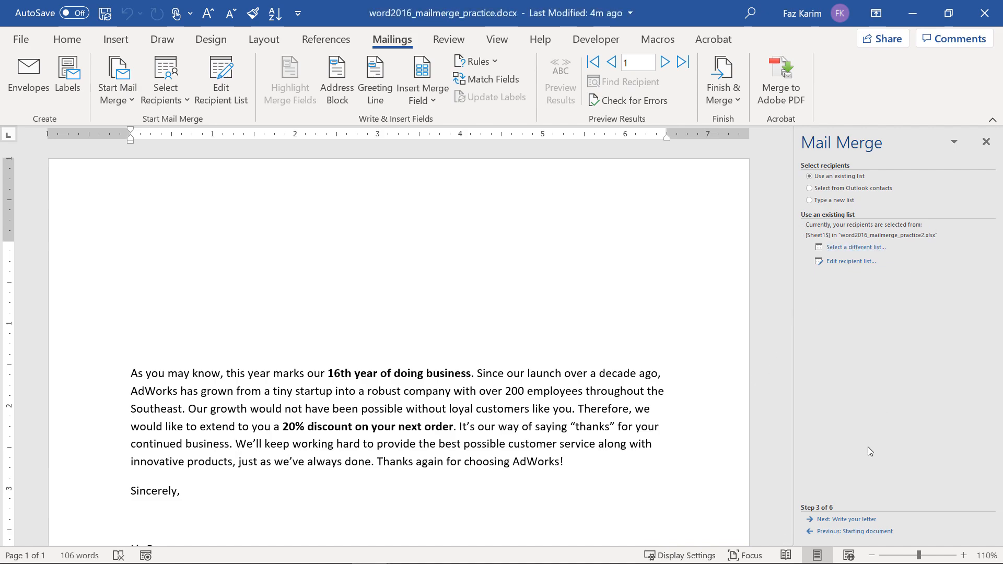
Move to writing the letter and choose the 'Joshua Randall Jr.' address block name format.
left_click(832, 523)
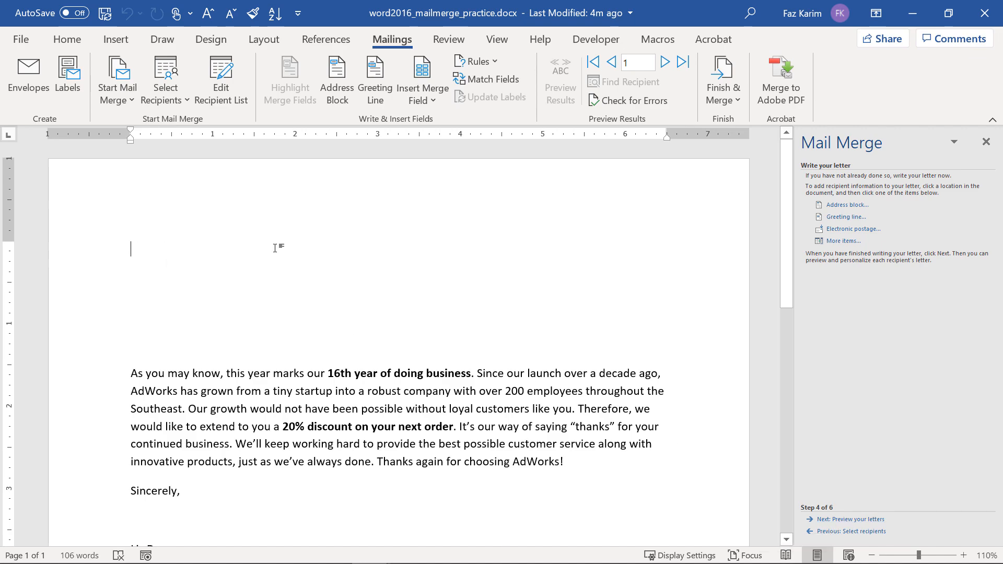
left_click(841, 207)
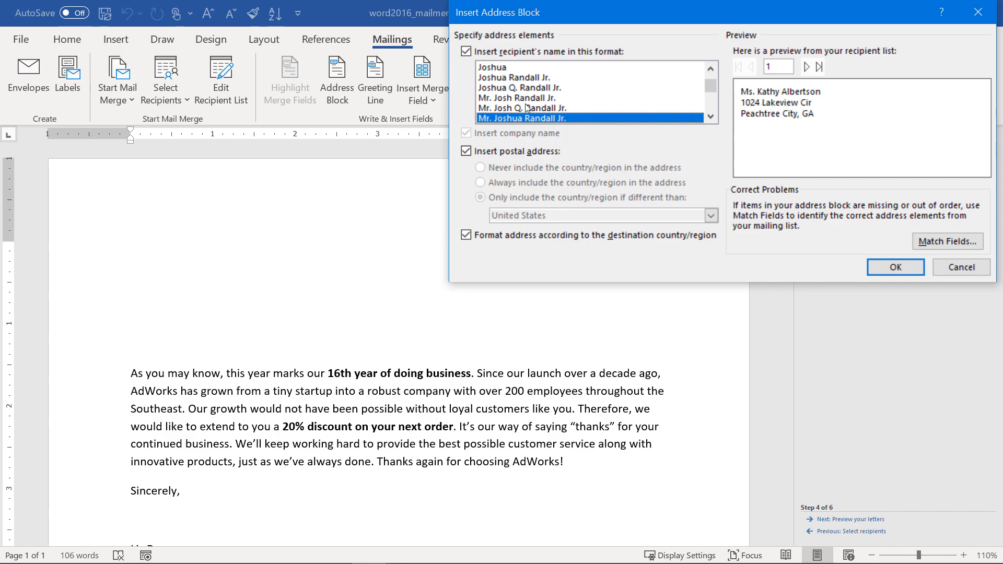
left_click(497, 67)
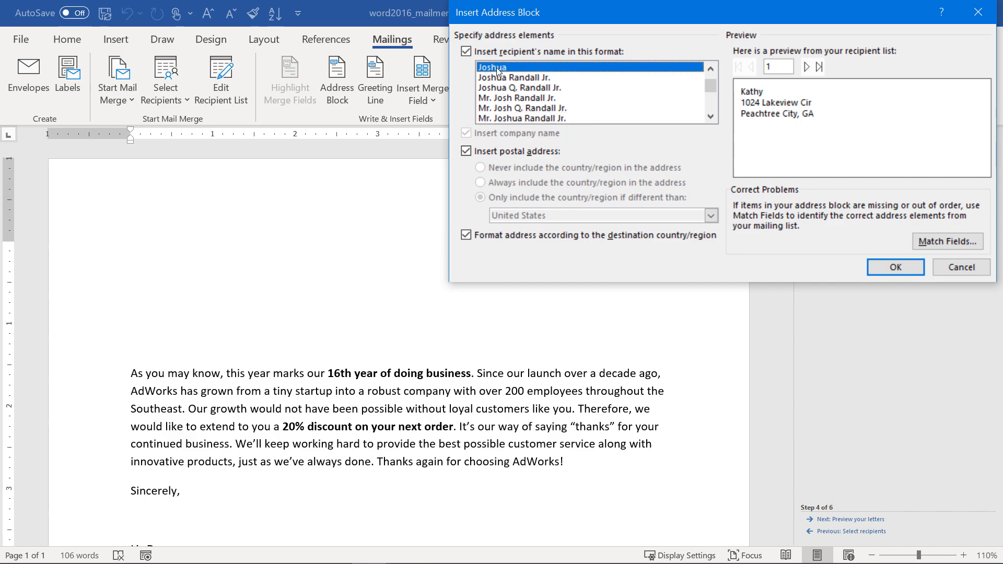
left_click(503, 78)
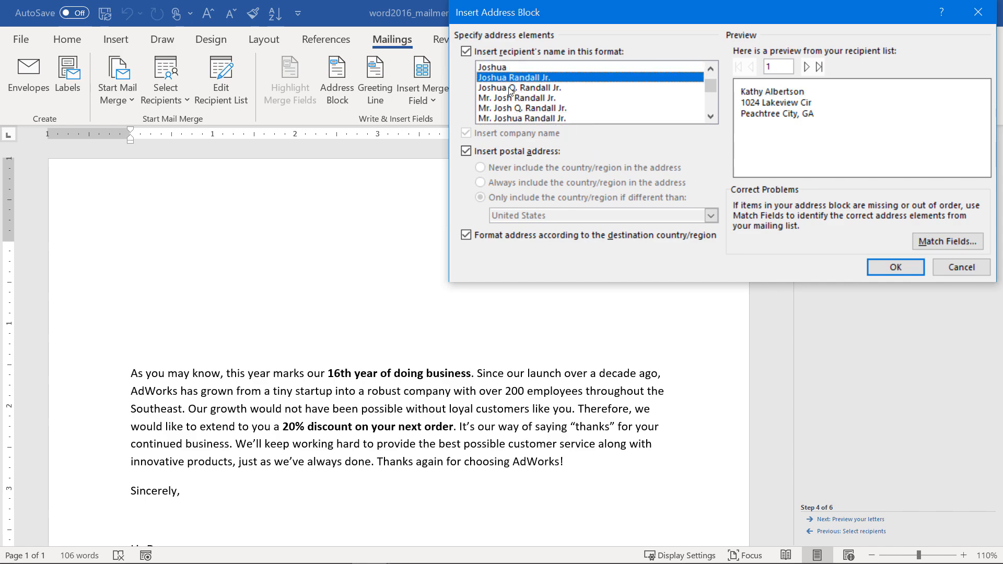
Preview the address block forward to the last recipient and back to the second, then check field matching.
left_click(807, 67)
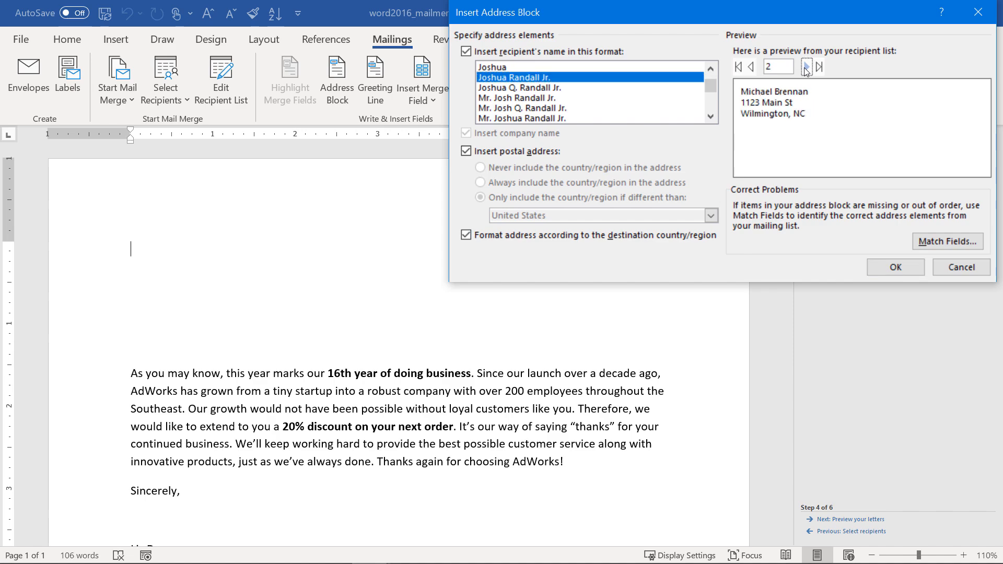
left_click(807, 66)
left_click(807, 67)
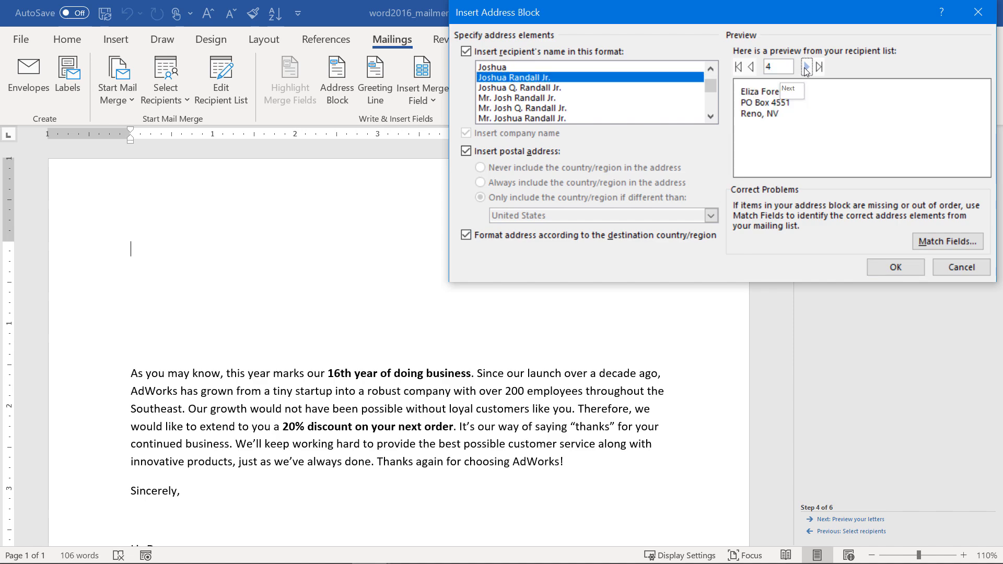
left_click(806, 66)
left_click(807, 67)
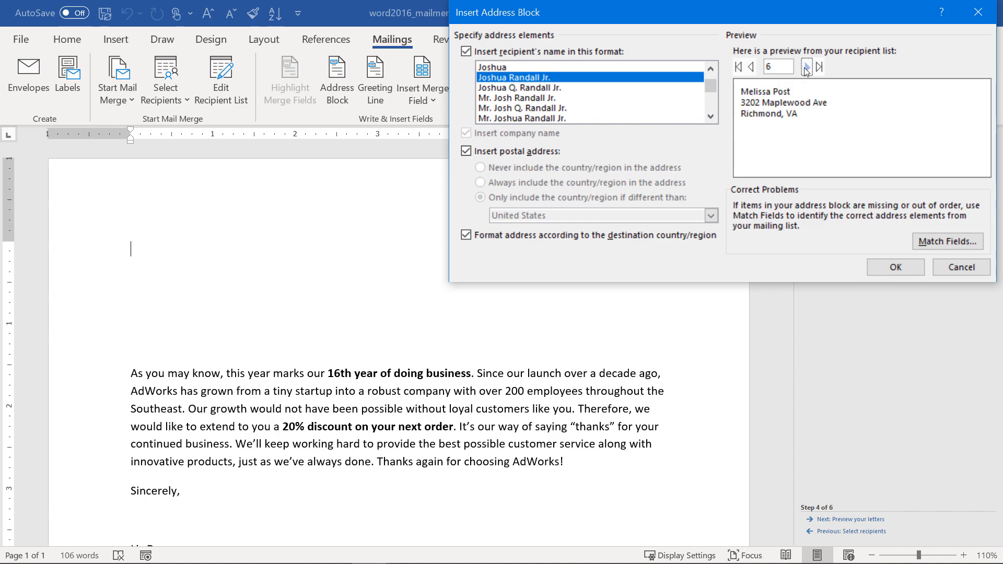
left_click(807, 67)
left_click(807, 67)
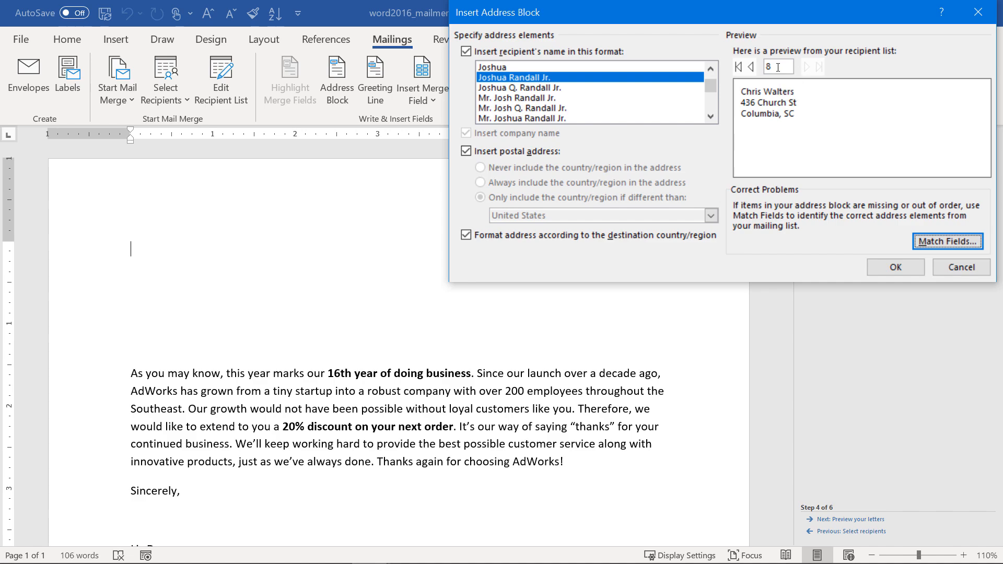
left_click(750, 66)
left_click(750, 67)
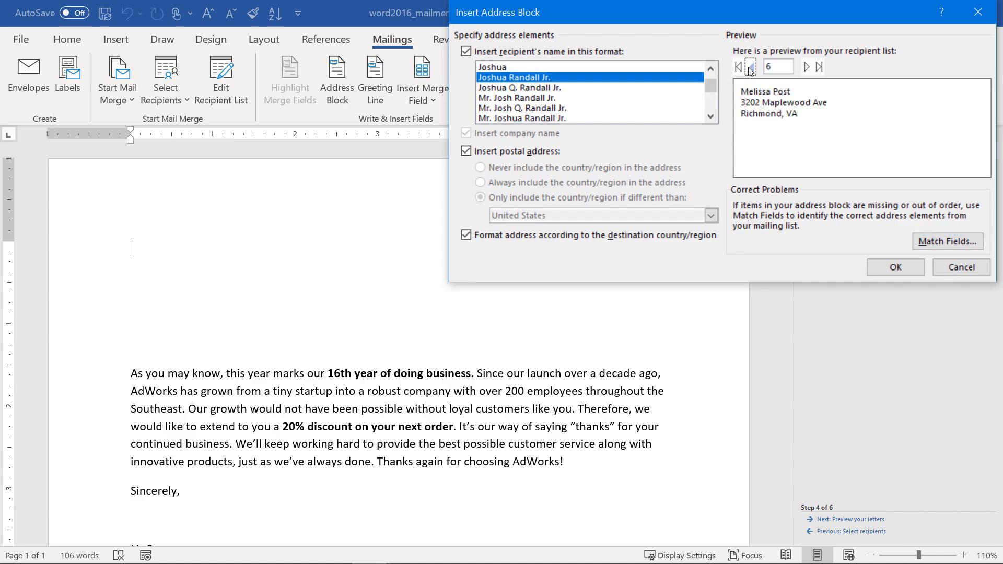
left_click(750, 67)
left_click(751, 66)
left_click(751, 67)
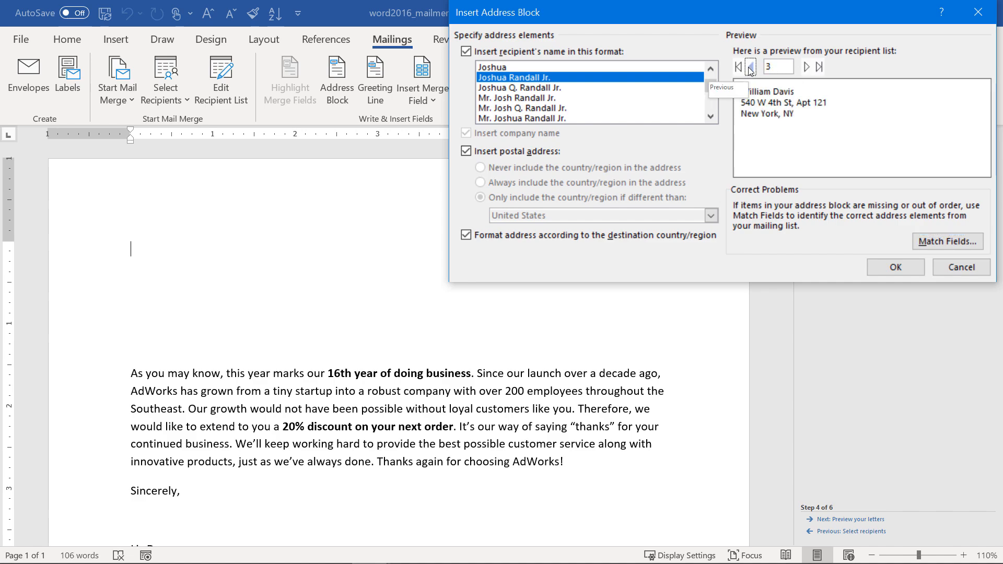
left_click(751, 67)
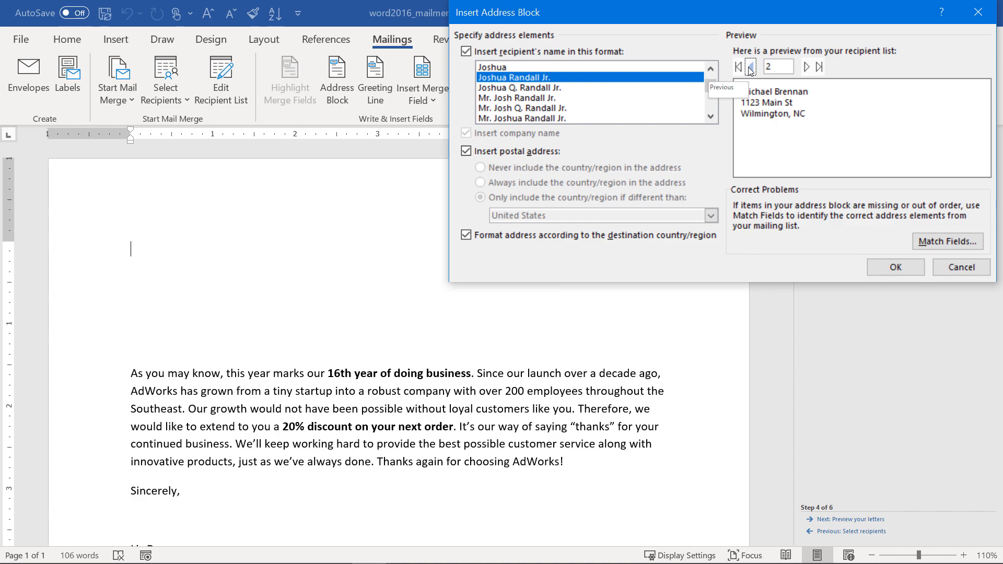
left_click(945, 241)
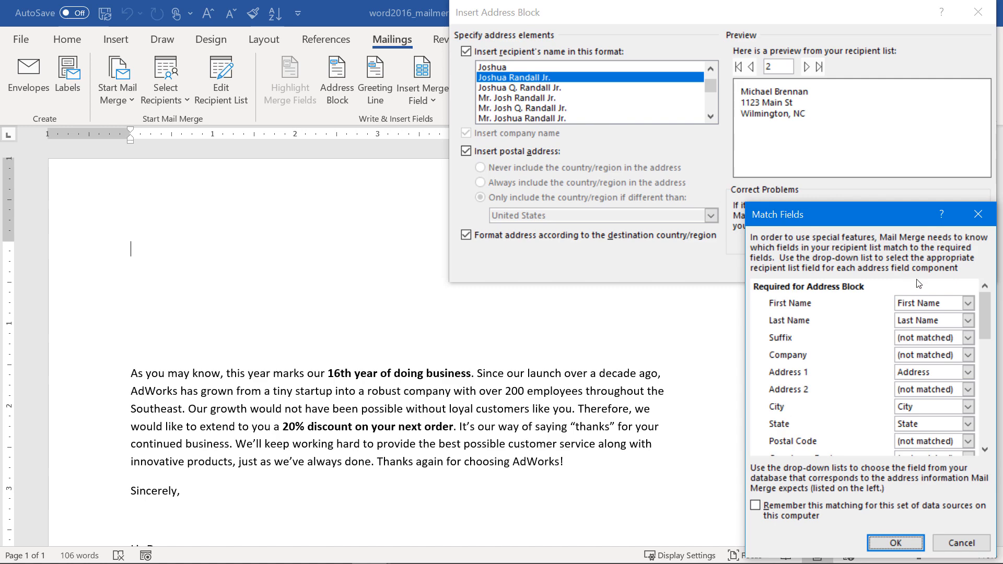
Keep First Name matched, insert the 'Mr. Joshua Randall Jr.' address block and add blank lines below.
left_click(969, 304)
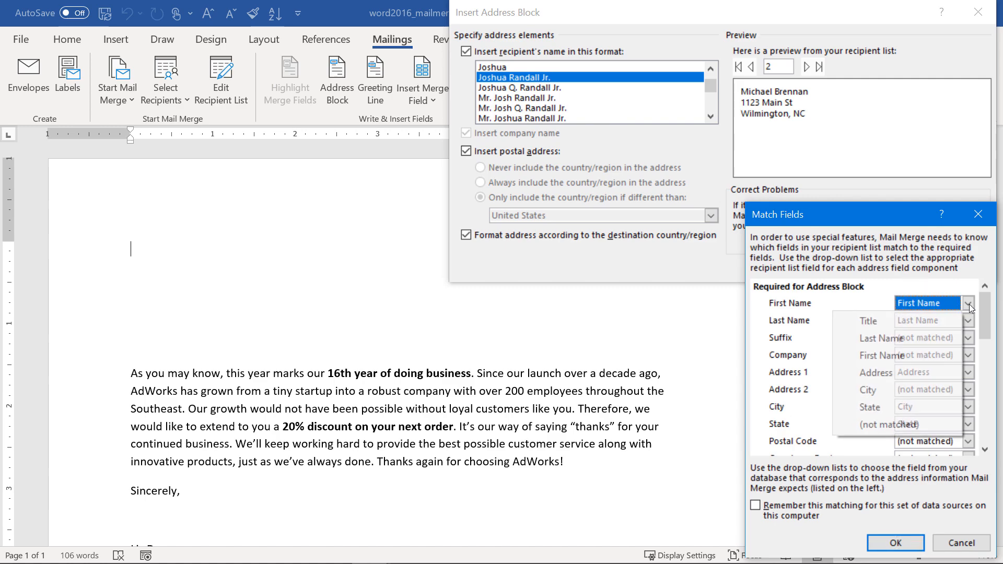
left_click(805, 307)
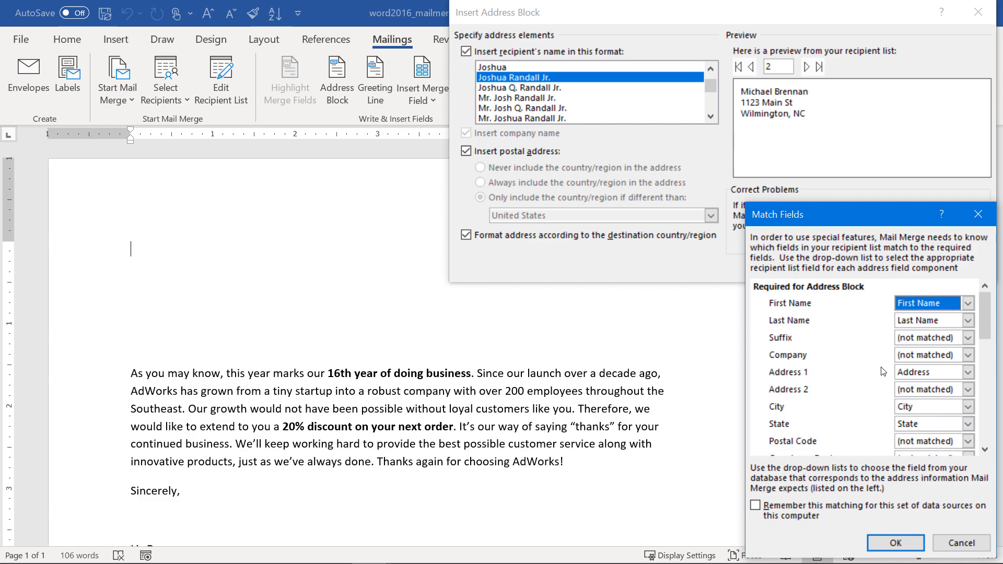
left_click(893, 543)
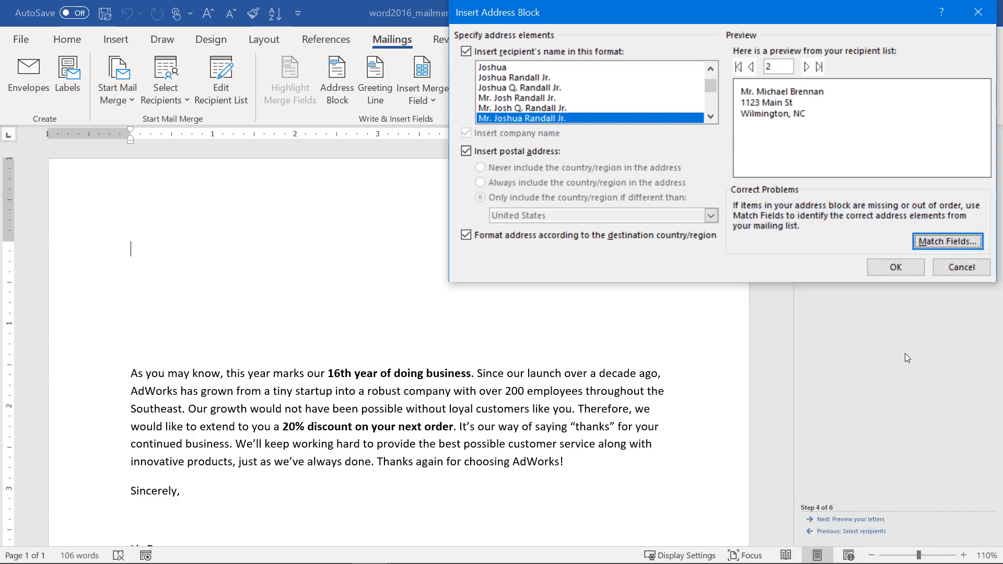
left_click(897, 264)
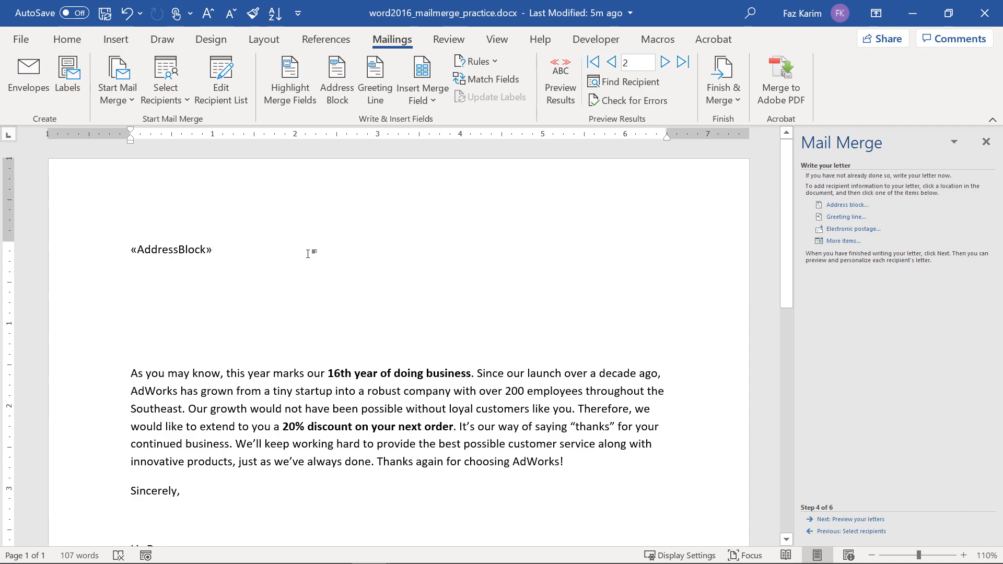
key("Return")
key("Return")
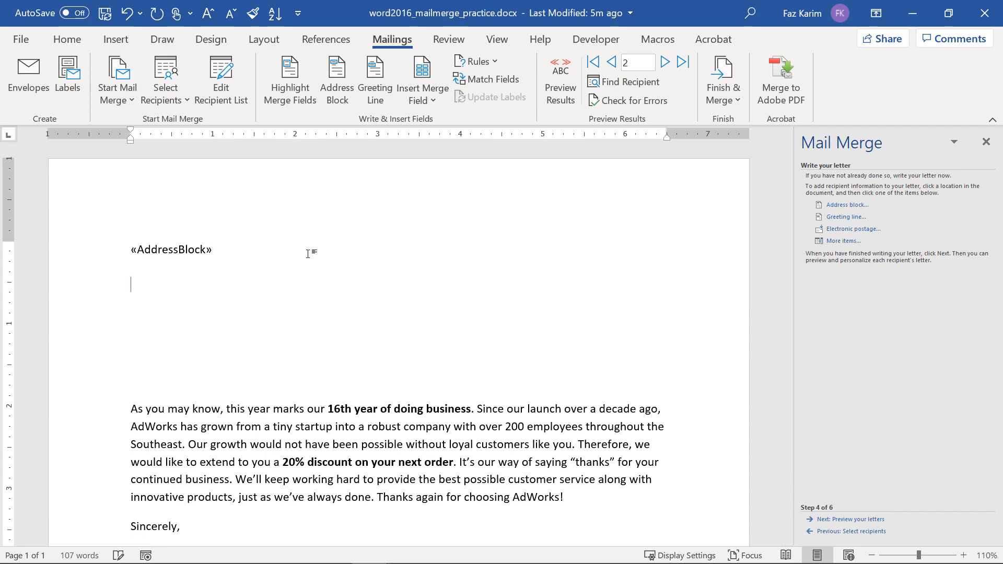
Set the greeting line to 'To' with title and surname, using 'To Whom It May Concern:' for invalid names.
left_click(839, 223)
left_click(734, 315)
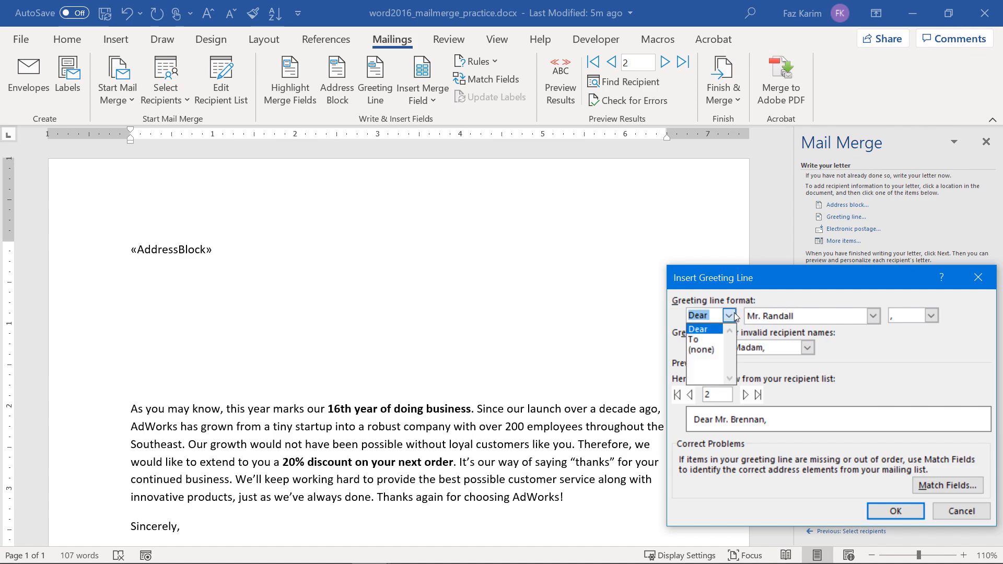
left_click(694, 340)
left_click(873, 315)
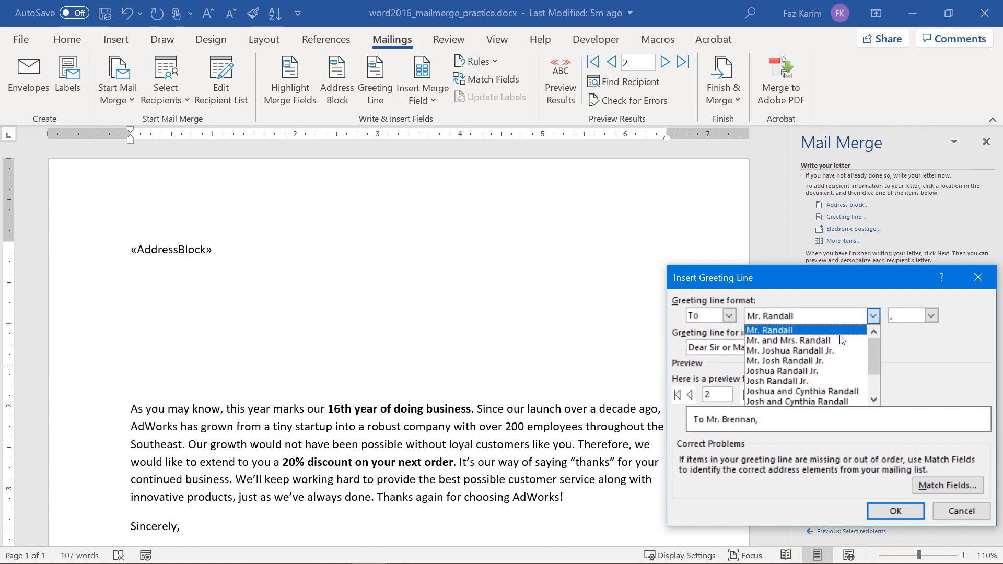
left_click(841, 340)
left_click(873, 316)
left_click(841, 331)
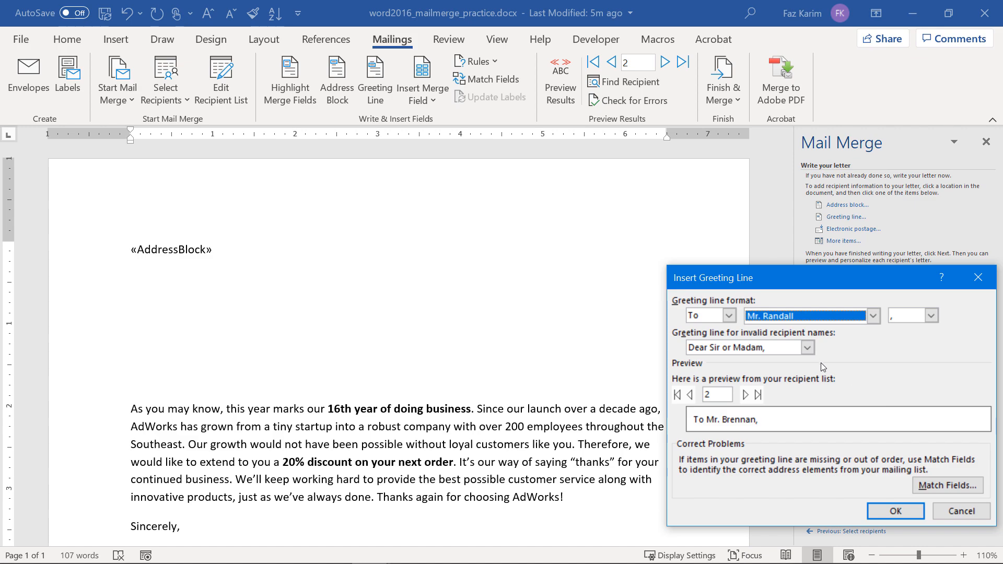
left_click(808, 348)
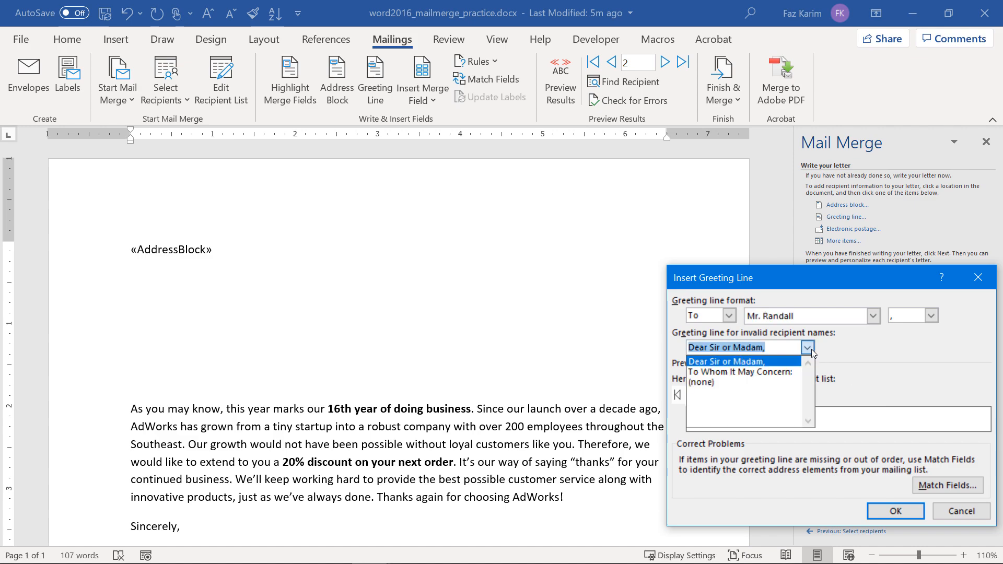
left_click(776, 371)
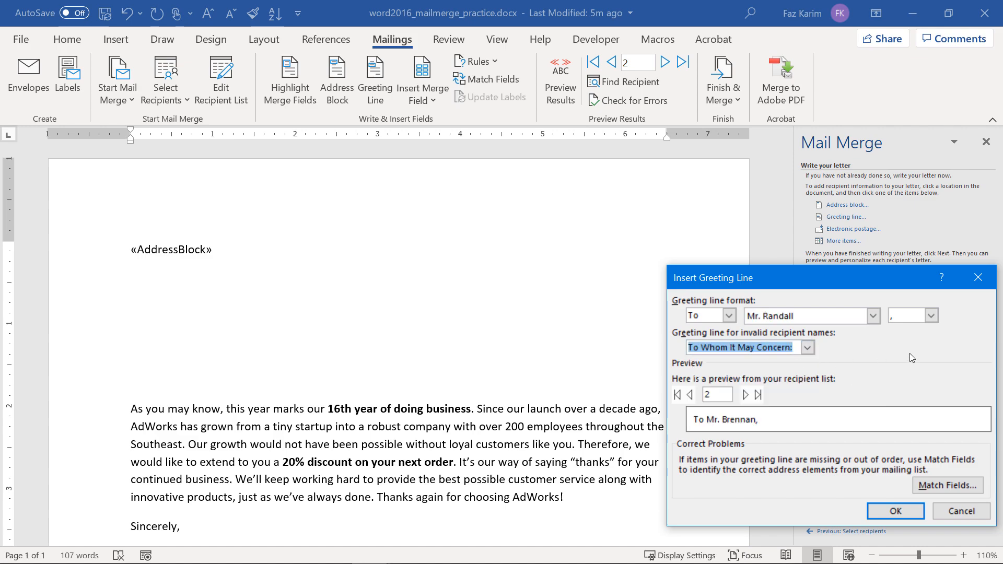
Preview greetings through the last recipient, insert the greeting line, and advance to previewing letters.
left_click(746, 395)
left_click(746, 395)
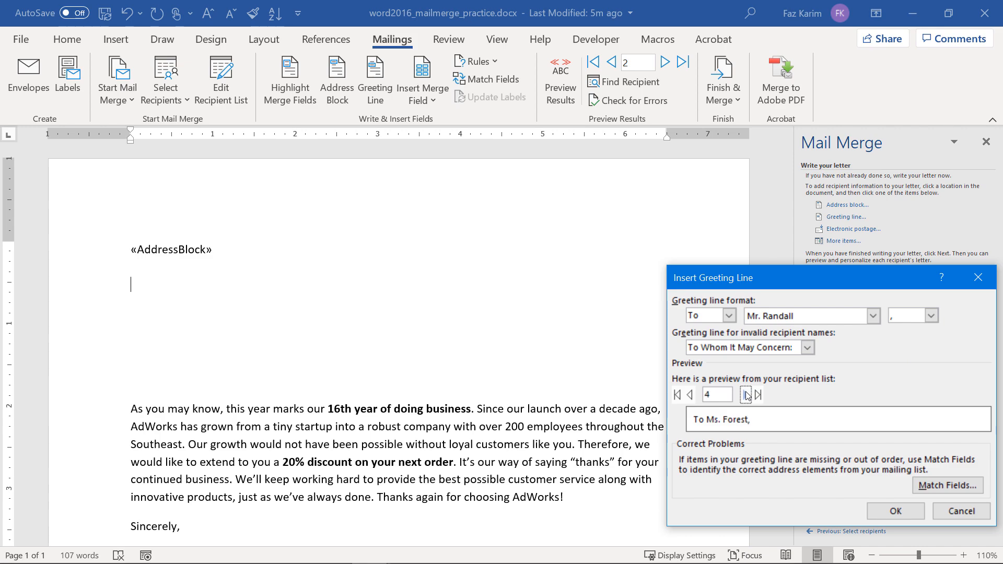
left_click(746, 396)
left_click(746, 396)
left_click(746, 396)
left_click(746, 395)
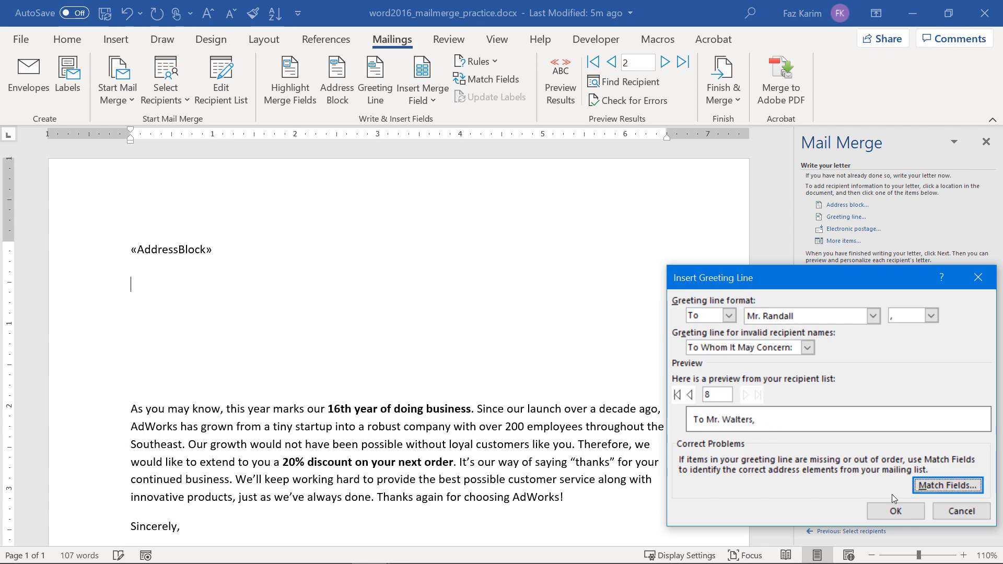
left_click(896, 510)
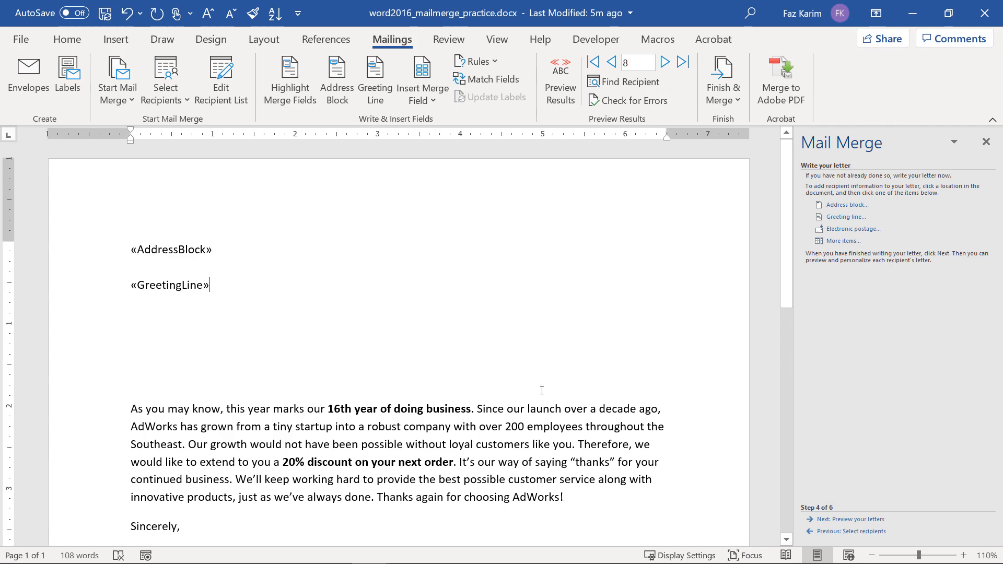
scroll(542, 390, "down", 3)
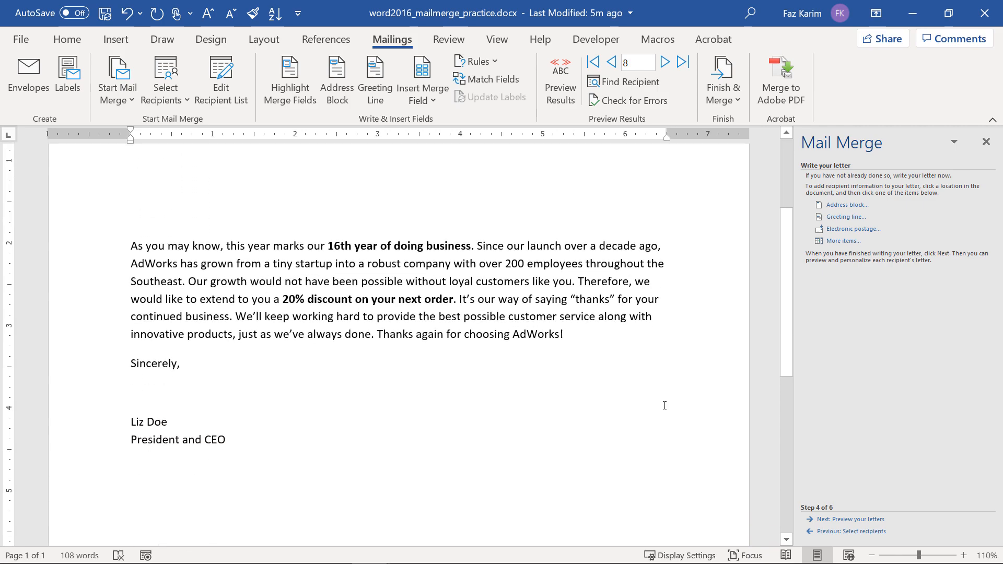
left_click(841, 520)
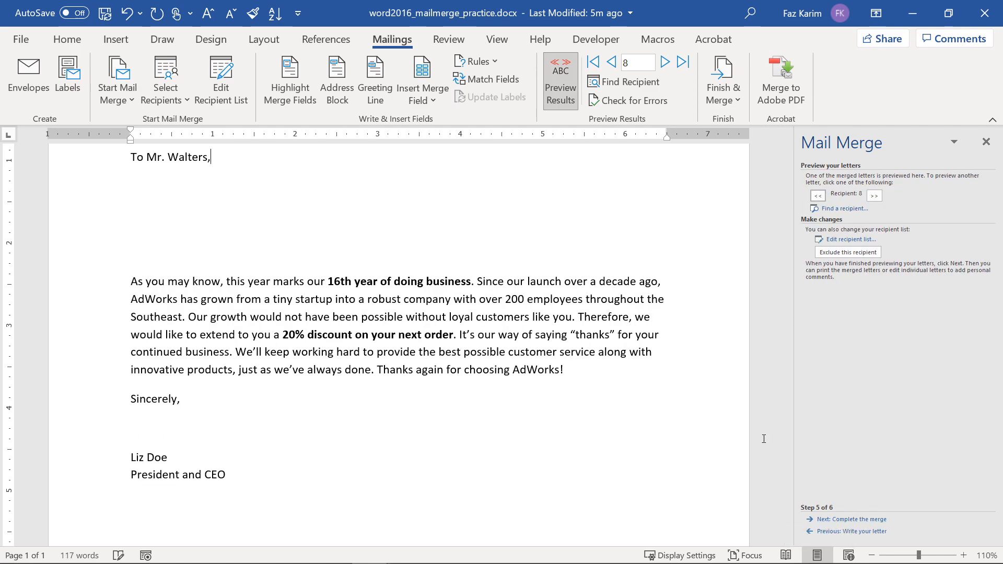
Return the preview to the first recipient and delete the extra blank lines below the greeting.
scroll(564, 370, "up", 3)
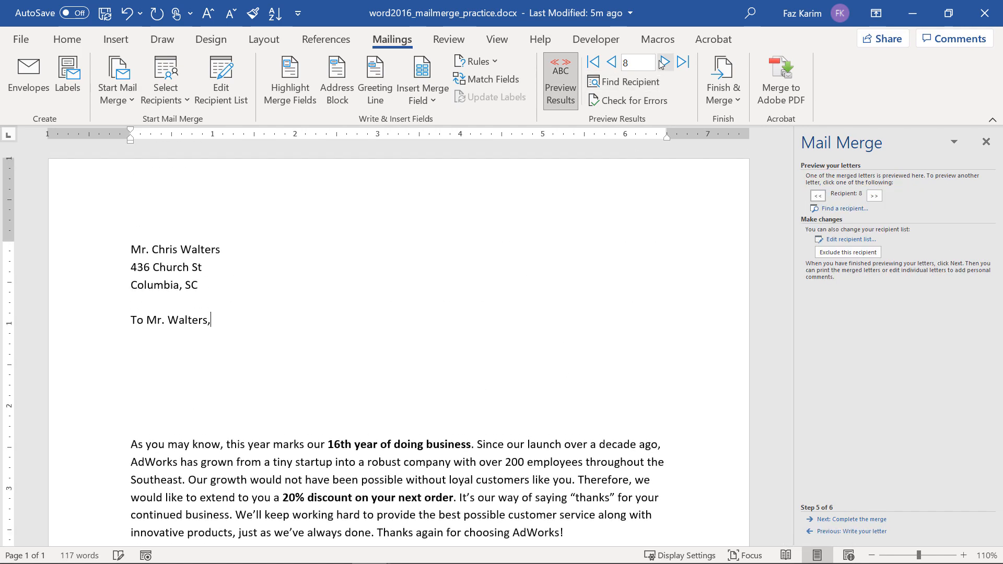
left_click(610, 64)
left_click(610, 64)
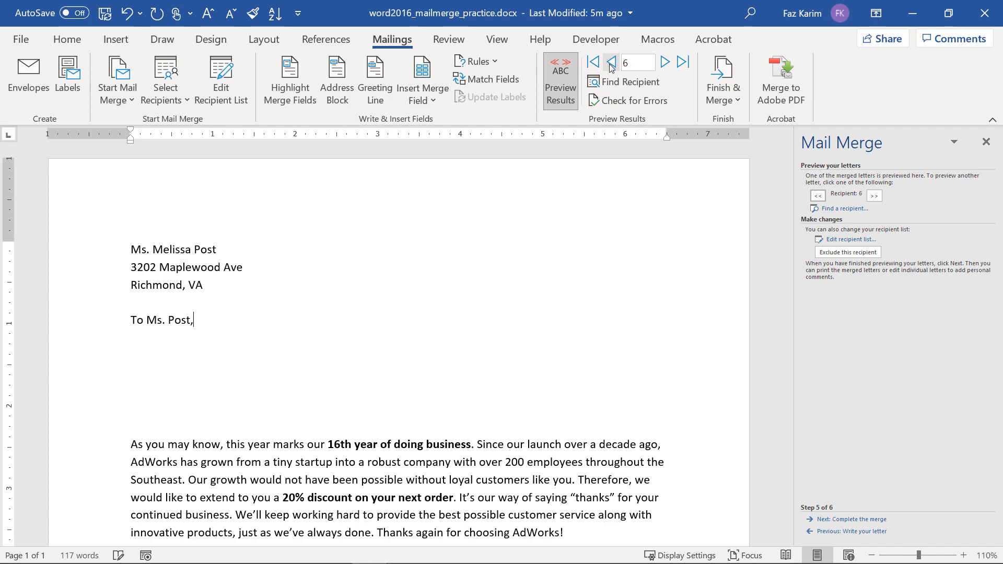
left_click(610, 64)
left_click(611, 64)
left_click(610, 63)
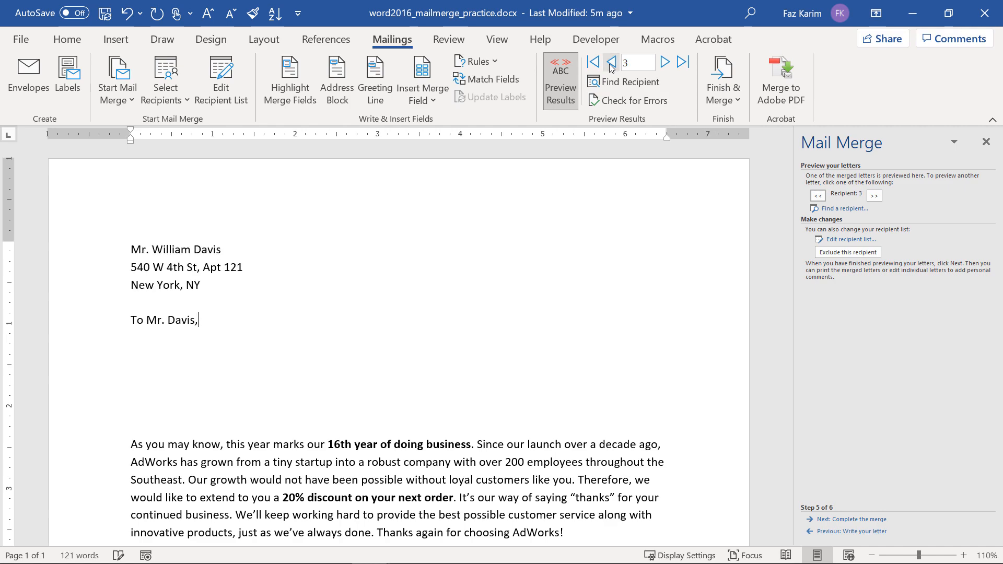
left_click(610, 64)
left_click(610, 64)
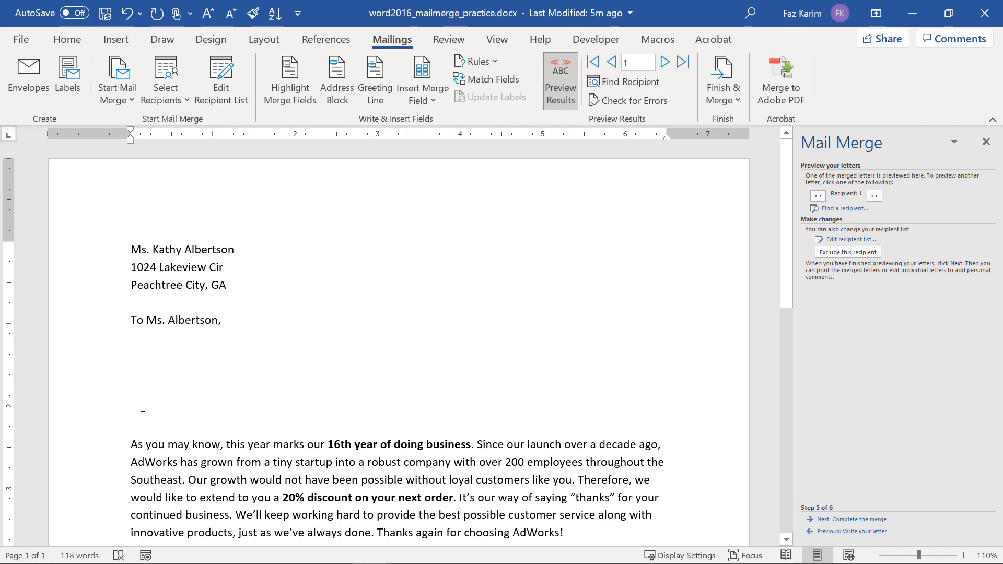
key("BackSpace")
key("BackSpace")
key("BackSpace")
key("BackSpace")
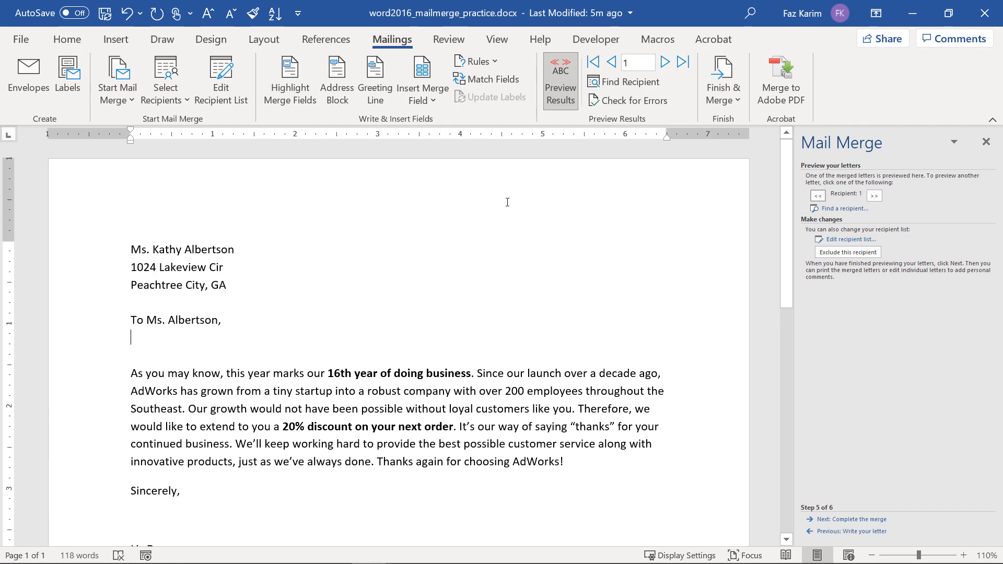
Advance the preview to recipient 4 and proceed to the Complete the merge step.
left_click(665, 62)
left_click(663, 63)
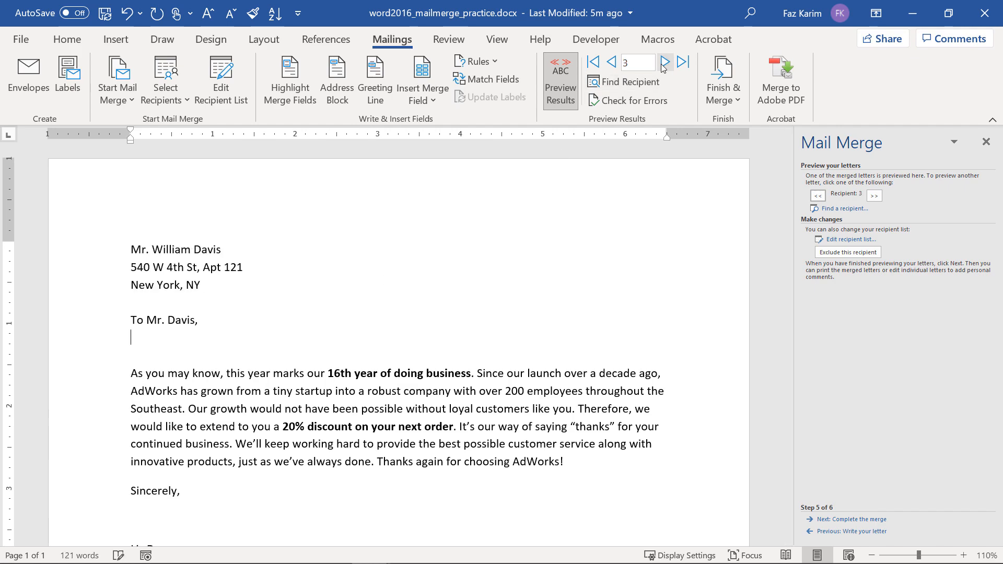
left_click(664, 63)
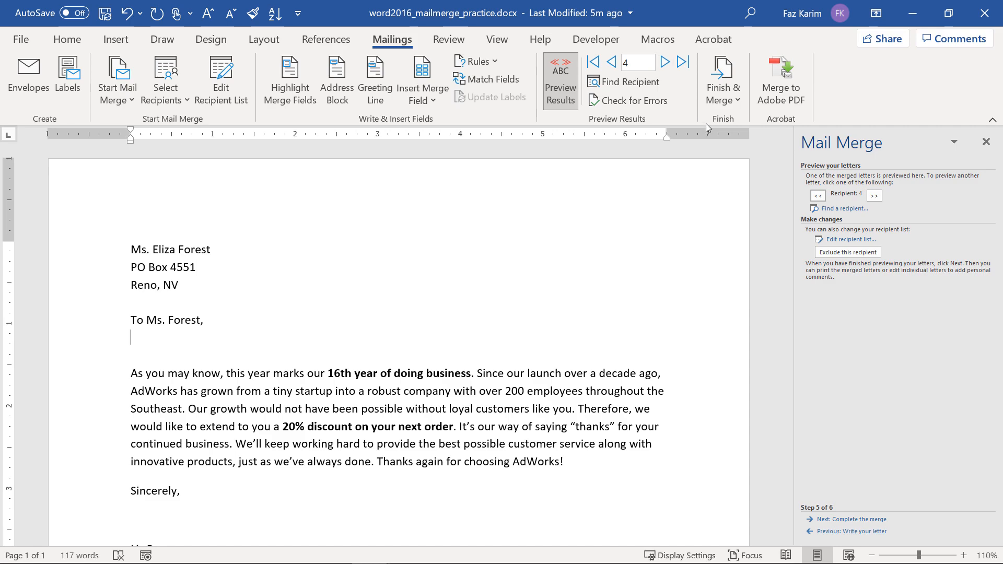
left_click(468, 430)
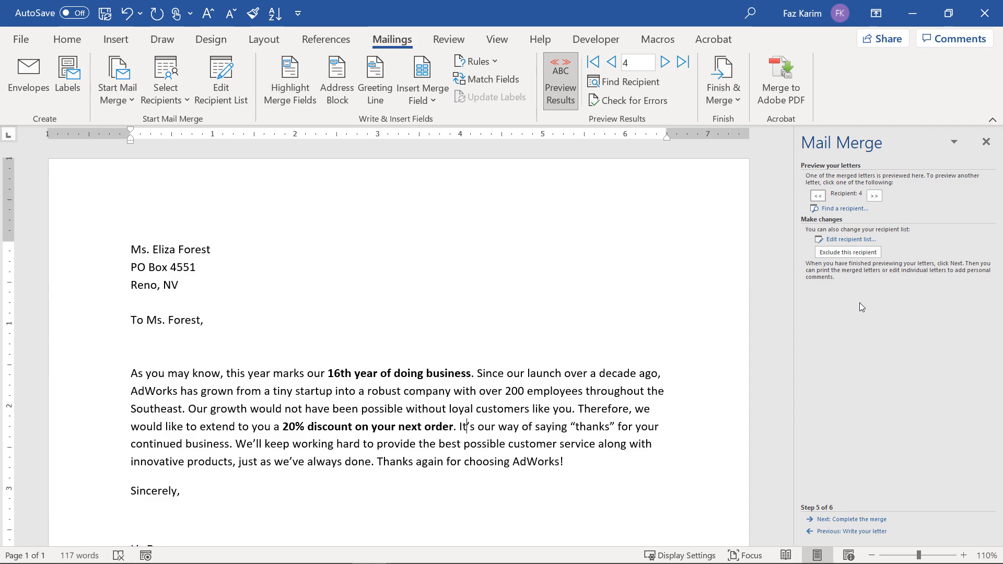
left_click(852, 519)
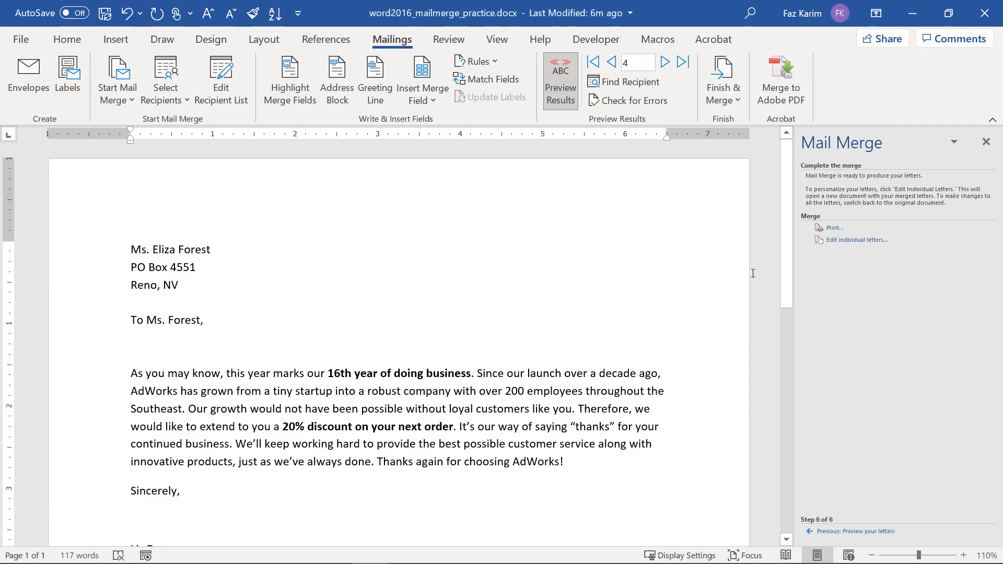
Merge all records into a new editable document with Edit individual letters.
left_click(842, 241)
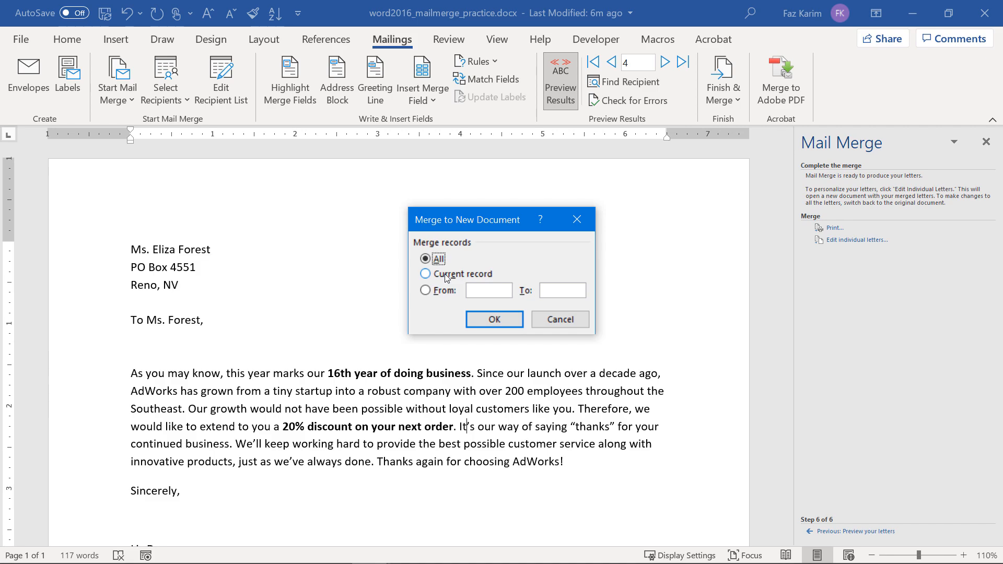
left_click(491, 319)
scroll(497, 395, "down", 10)
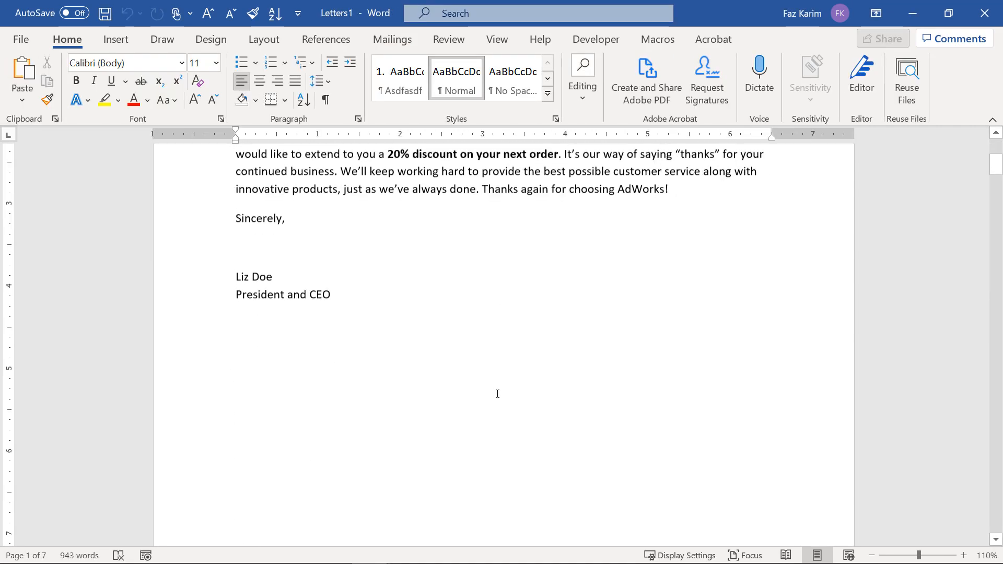
Scroll through the merged letters in Letters1 to review each recipient's page.
scroll(497, 394, "down", 15)
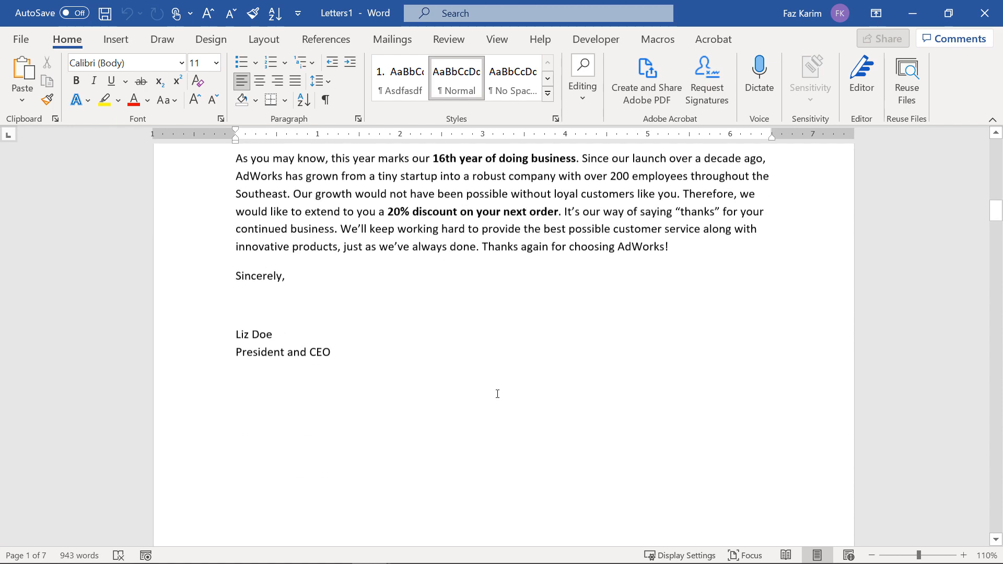
scroll(497, 394, "down", 15)
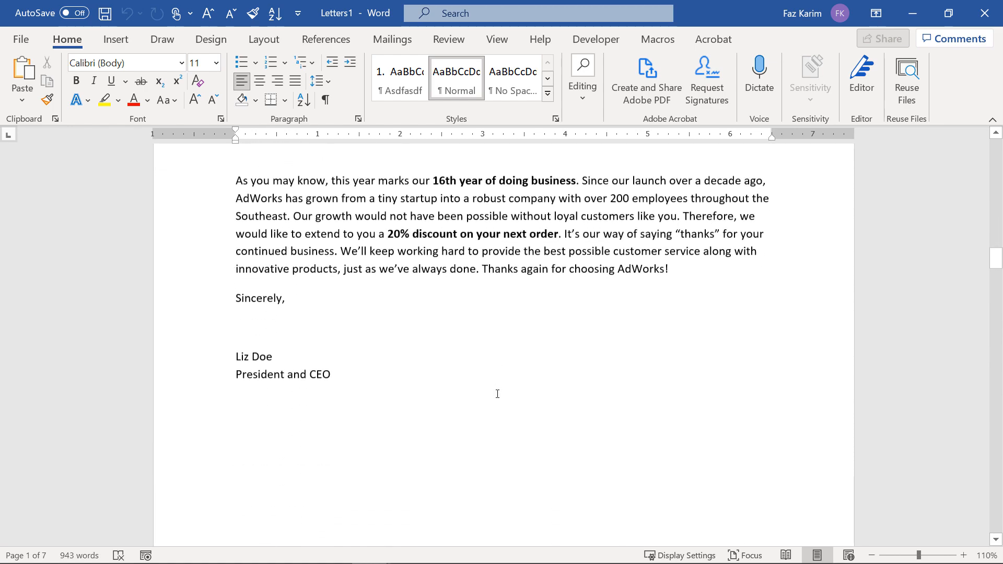
scroll(497, 394, "down", 15)
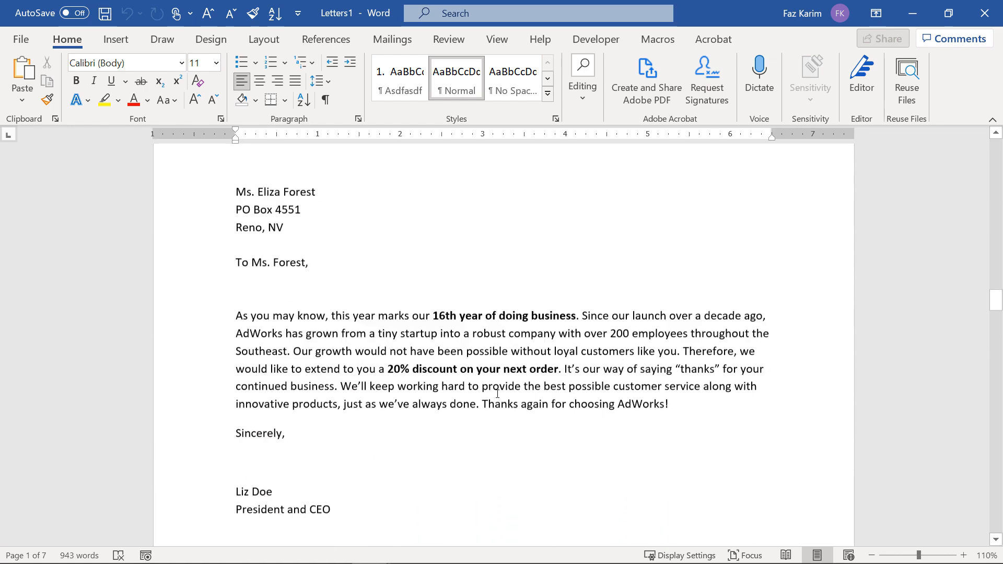
scroll(498, 394, "down", 15)
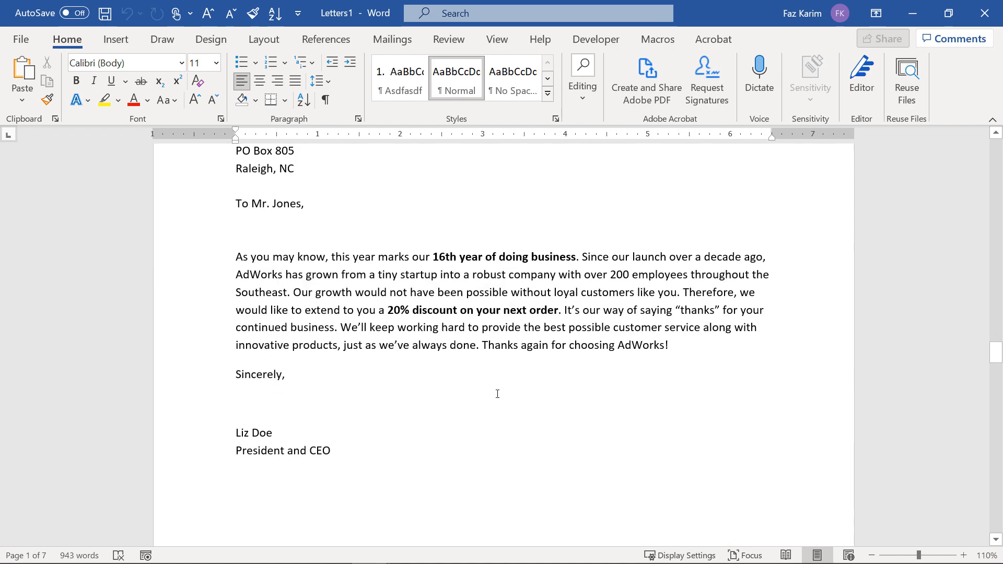
scroll(498, 394, "down", 15)
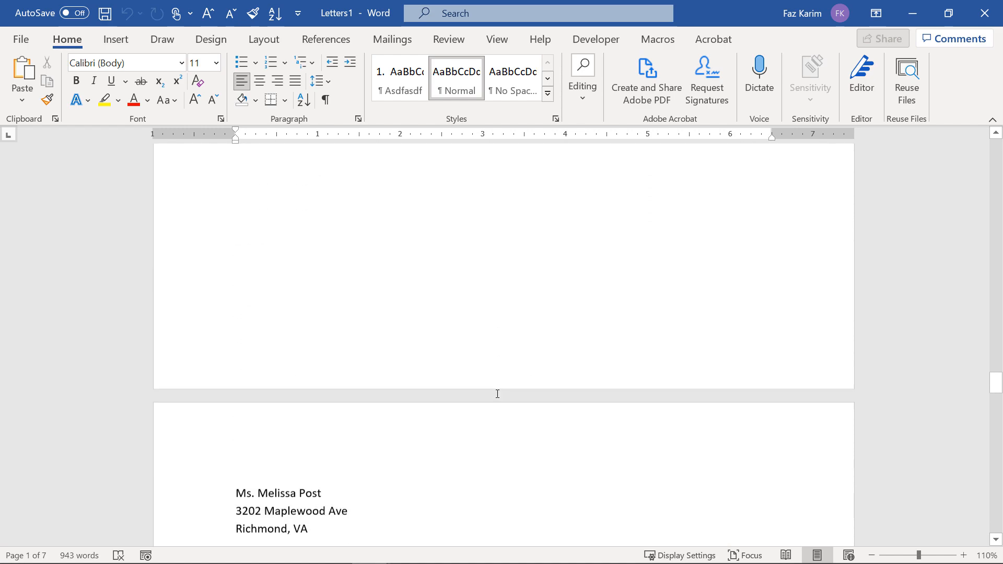
scroll(498, 394, "down", 8)
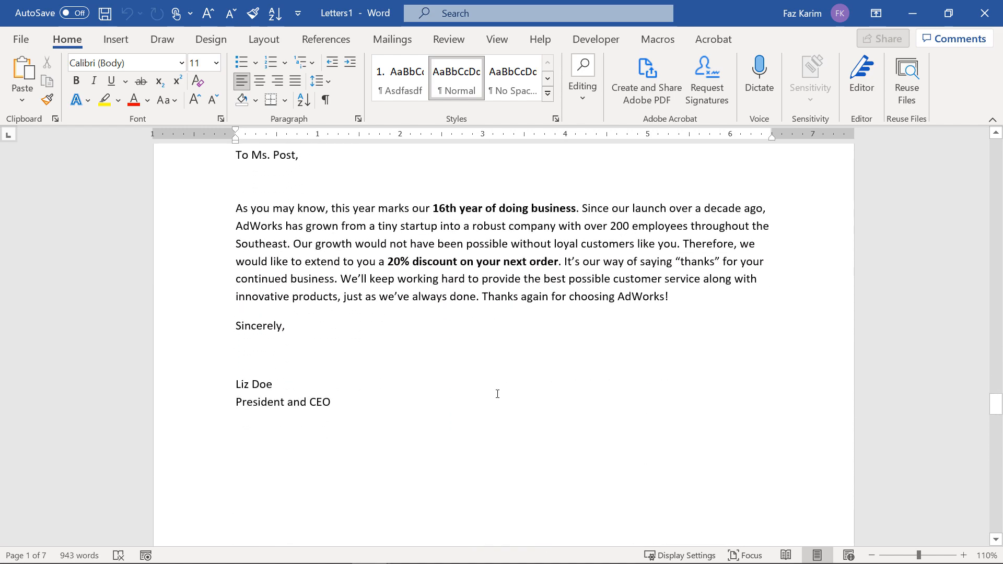
scroll(498, 394, "down", 10)
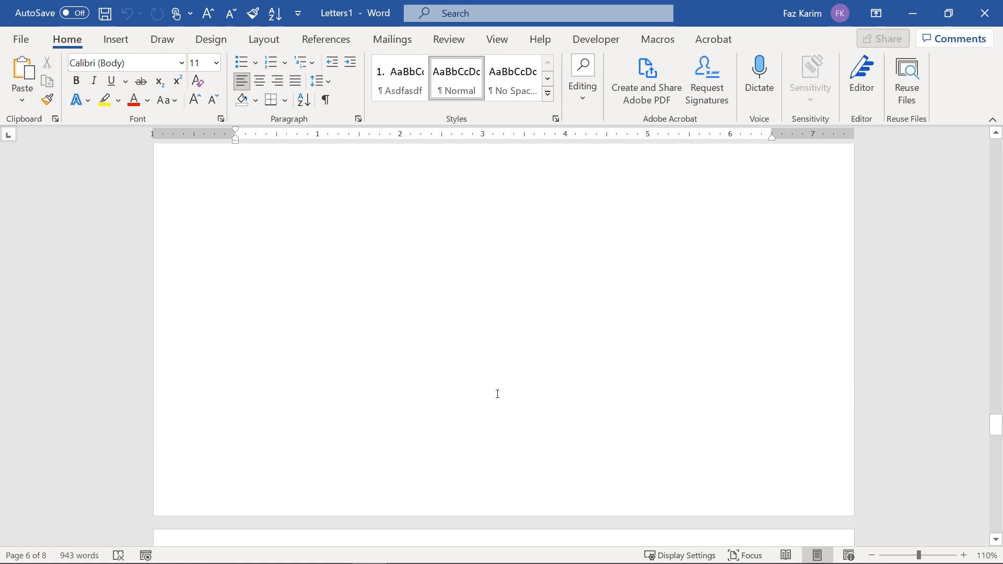
scroll(498, 394, "down", 3)
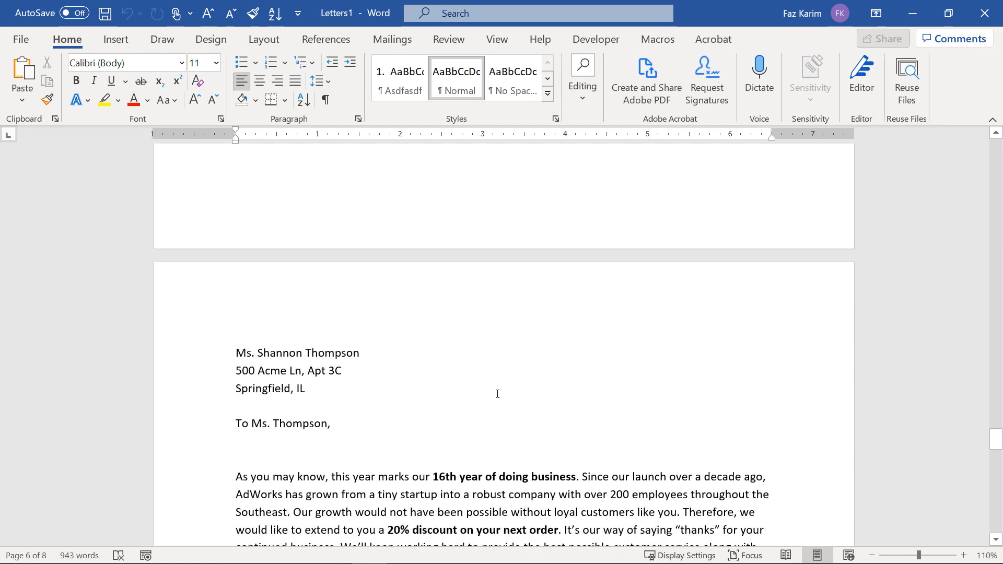
Start the Step-by-Step Mail Merge Wizard from Mailings > Start Mail Merge.
left_click(391, 40)
left_click(133, 95)
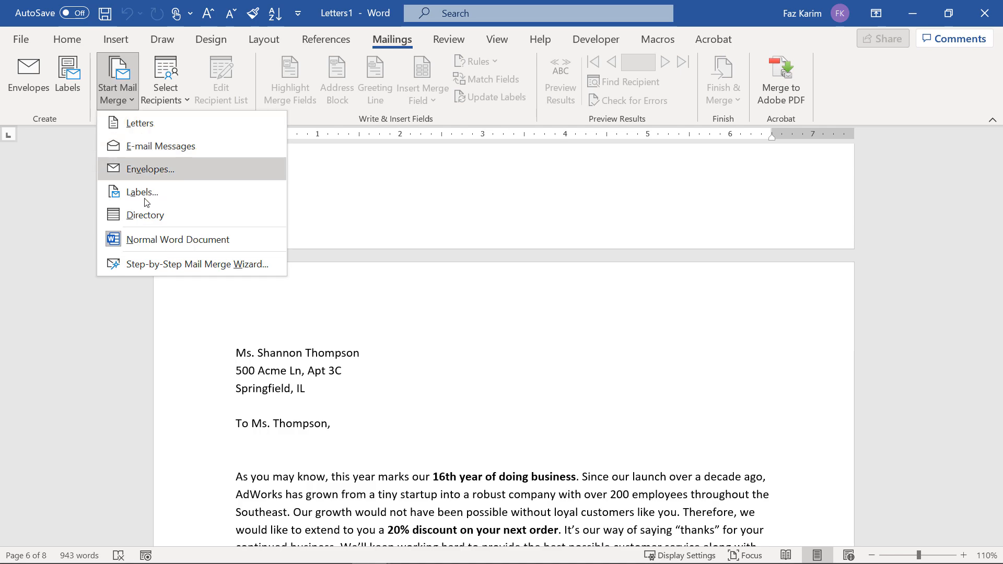
left_click(144, 268)
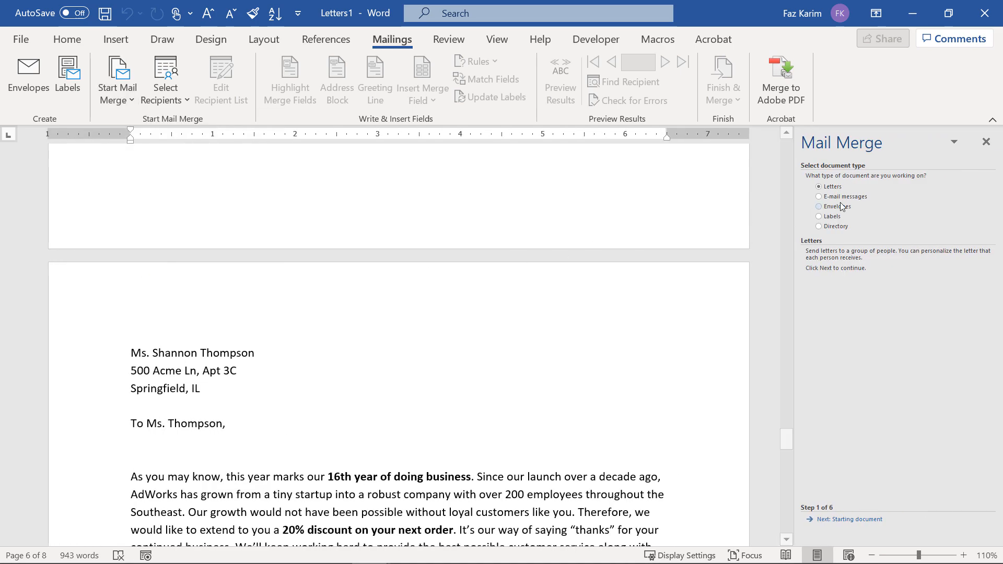